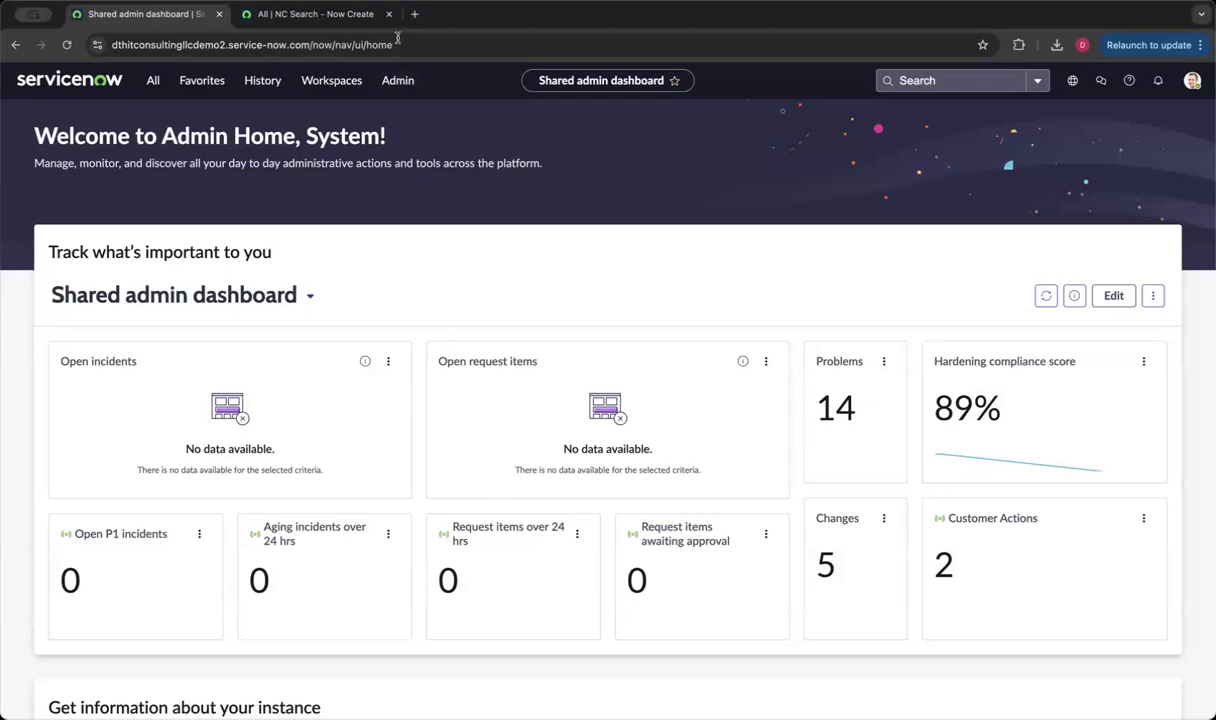
Step: Close the Now Create search page and open Catalog Builder from the favorites
{"action": "left_click", "coordinate": [388, 14]}
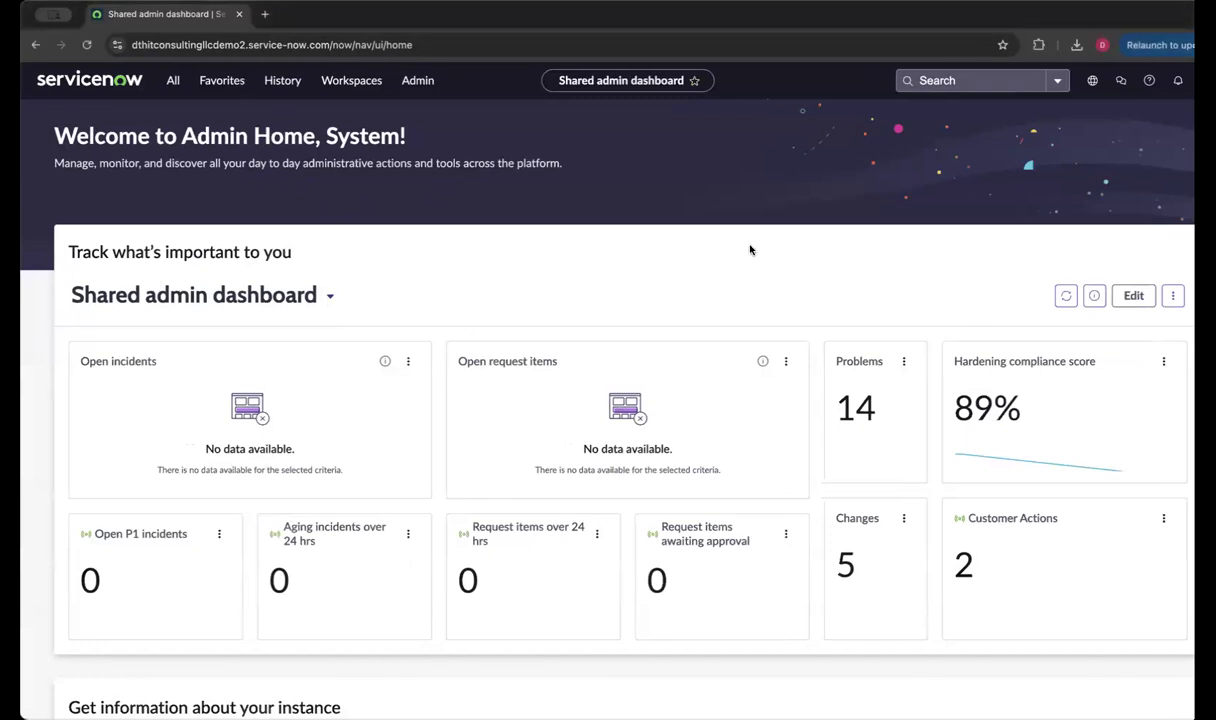
{"action": "left_click", "coordinate": [230, 84]}
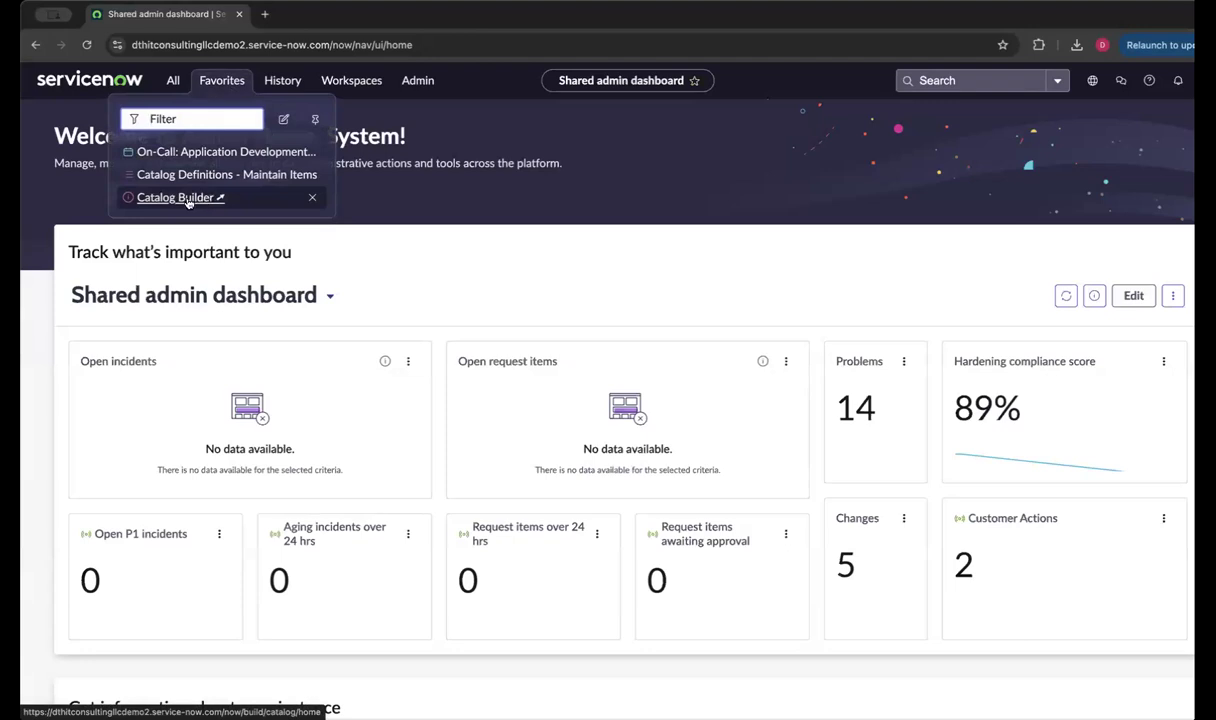
{"action": "left_click", "coordinate": [185, 198]}
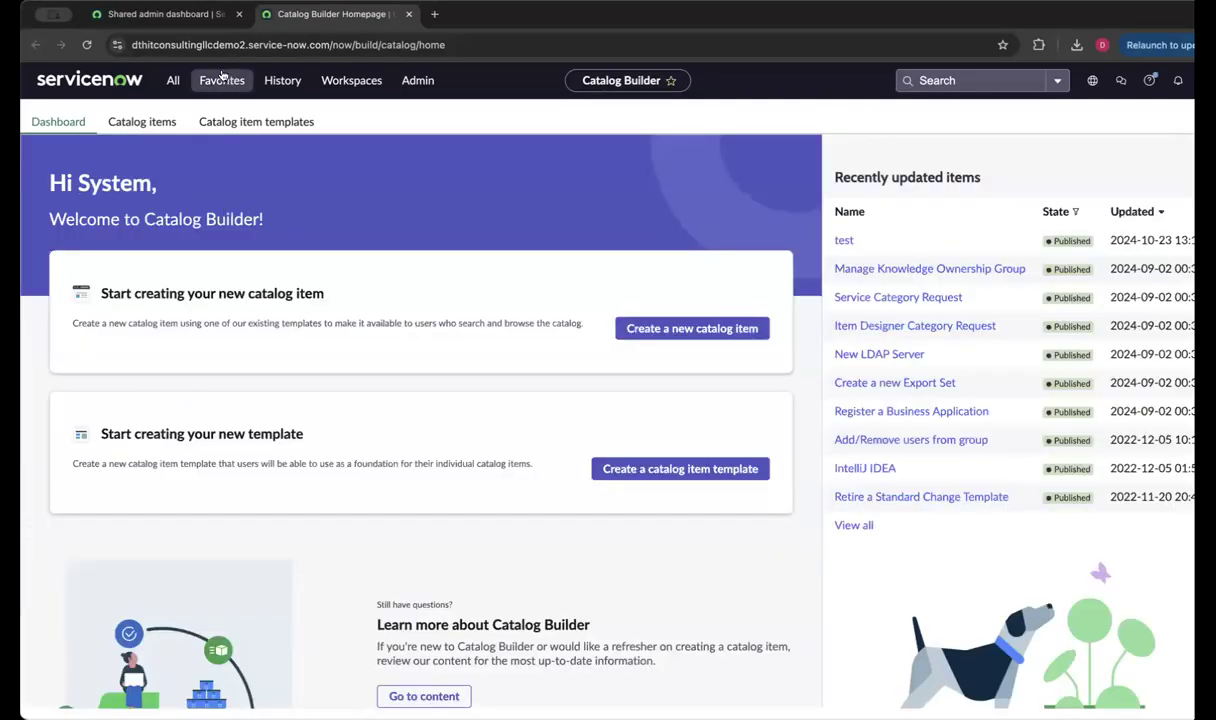
Step: Search all navigation entries for "catalog bu" to locate Catalog Builder, and close the results
{"action": "left_click", "coordinate": [174, 81]}
{"action": "type", "text": "catalo"}
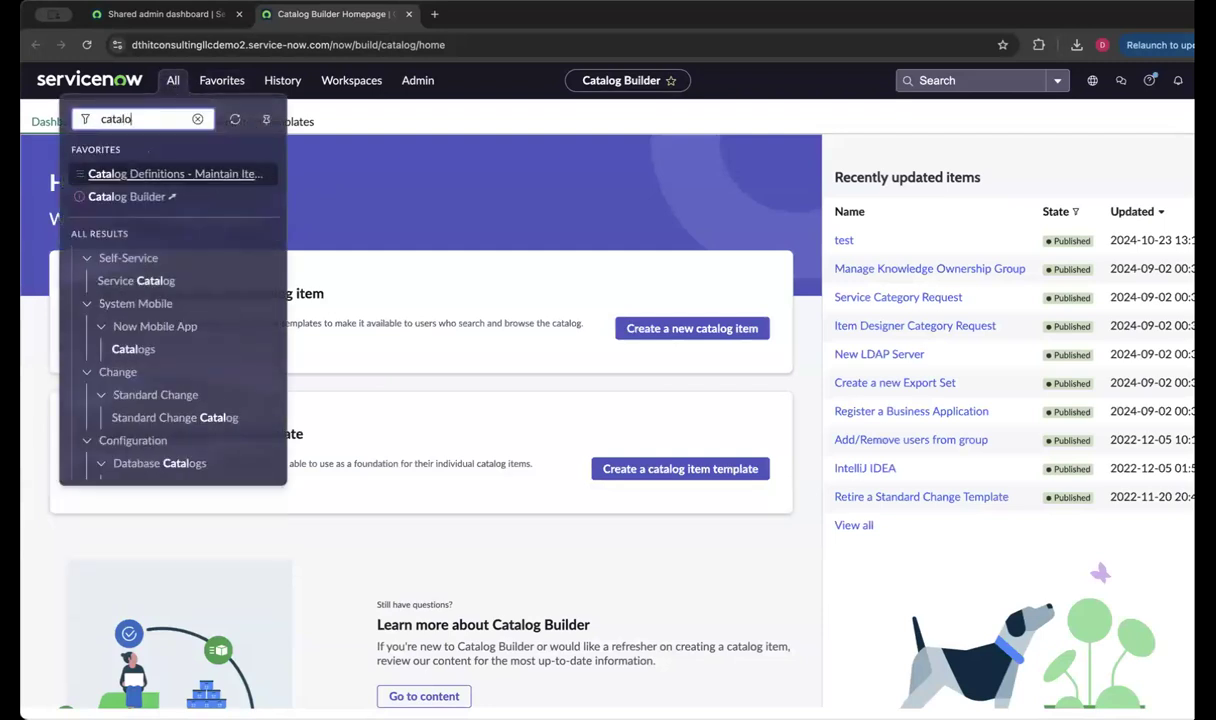
{"action": "type", "text": "g bu"}
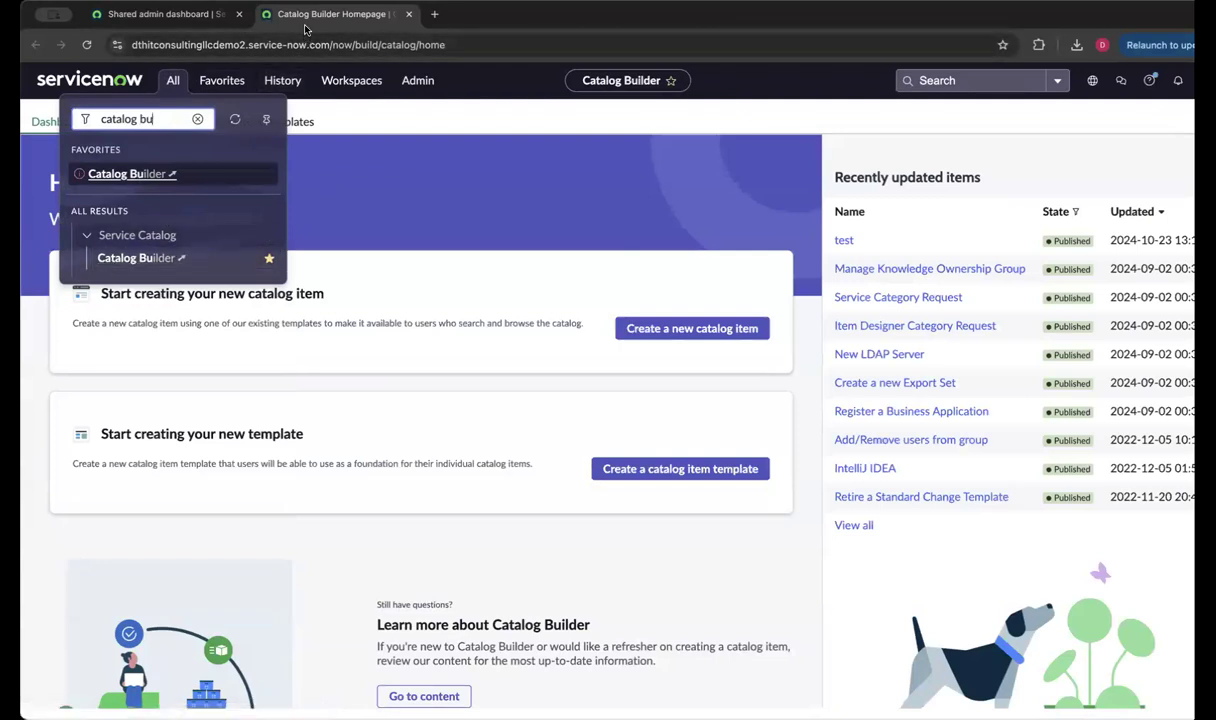
{"action": "left_click", "coordinate": [313, 140]}
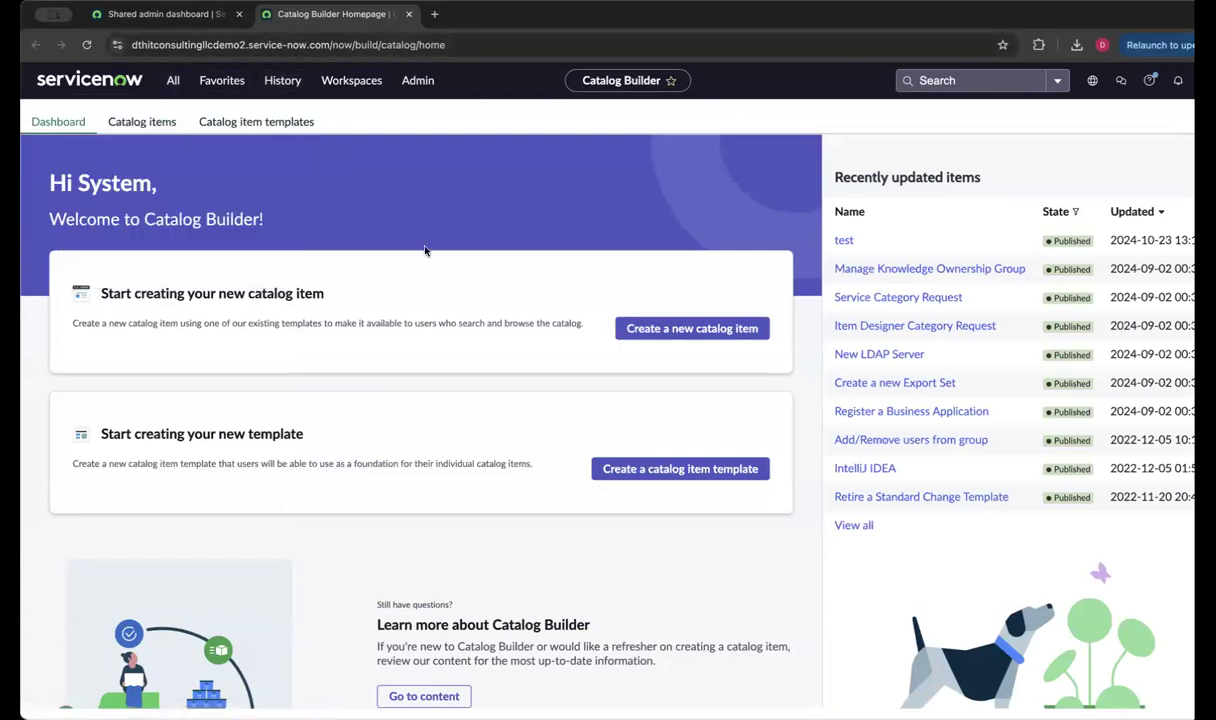
Step: Start a new catalog item using the "Standard items in Service Catalog" template
{"action": "left_click", "coordinate": [652, 330]}
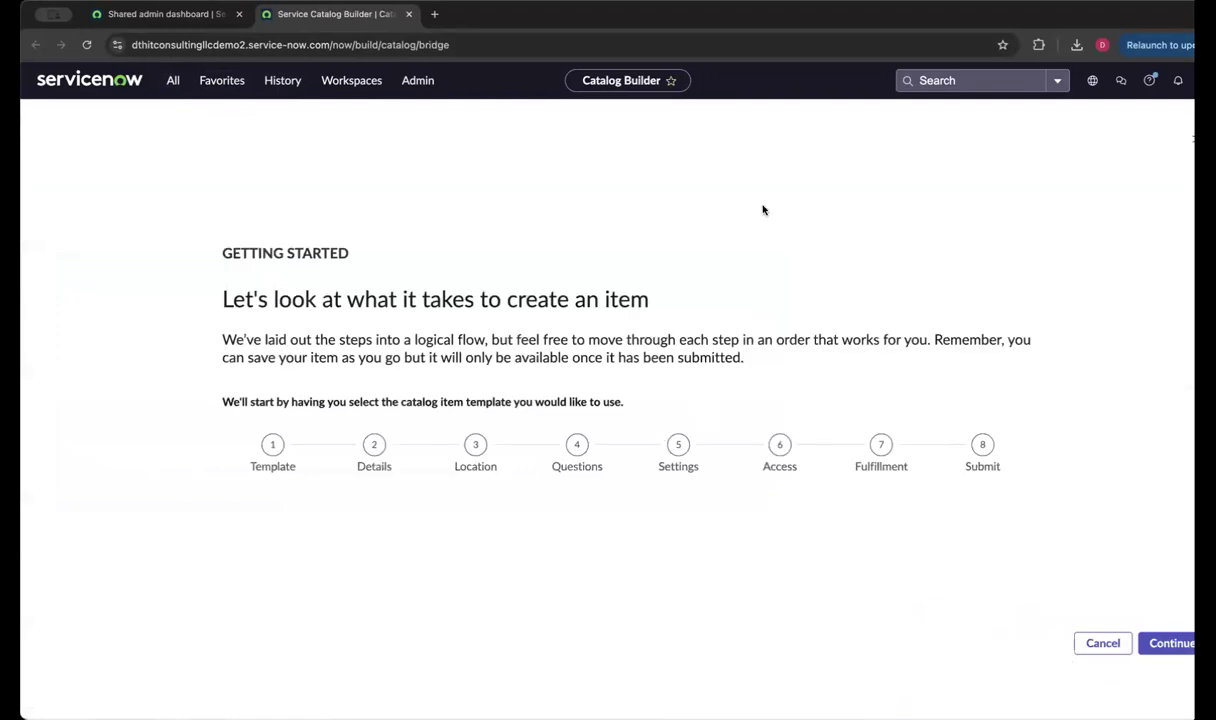
{"action": "left_click", "coordinate": [1140, 645]}
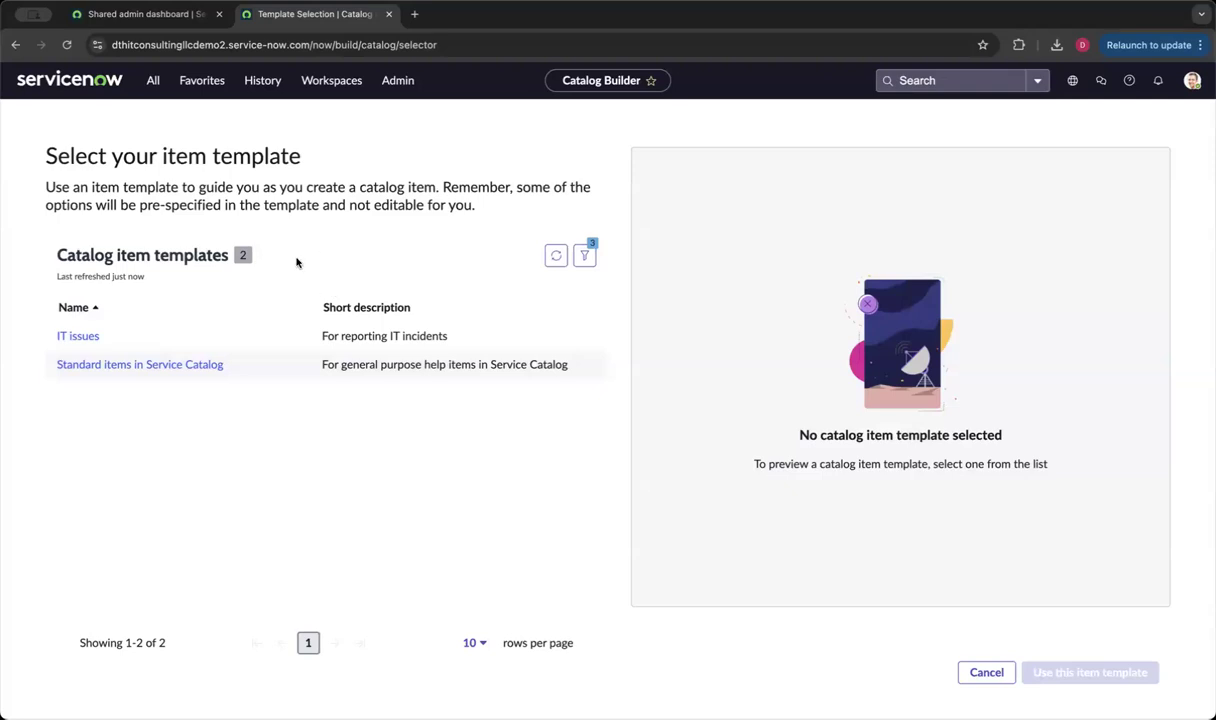
{"action": "left_click", "coordinate": [99, 368]}
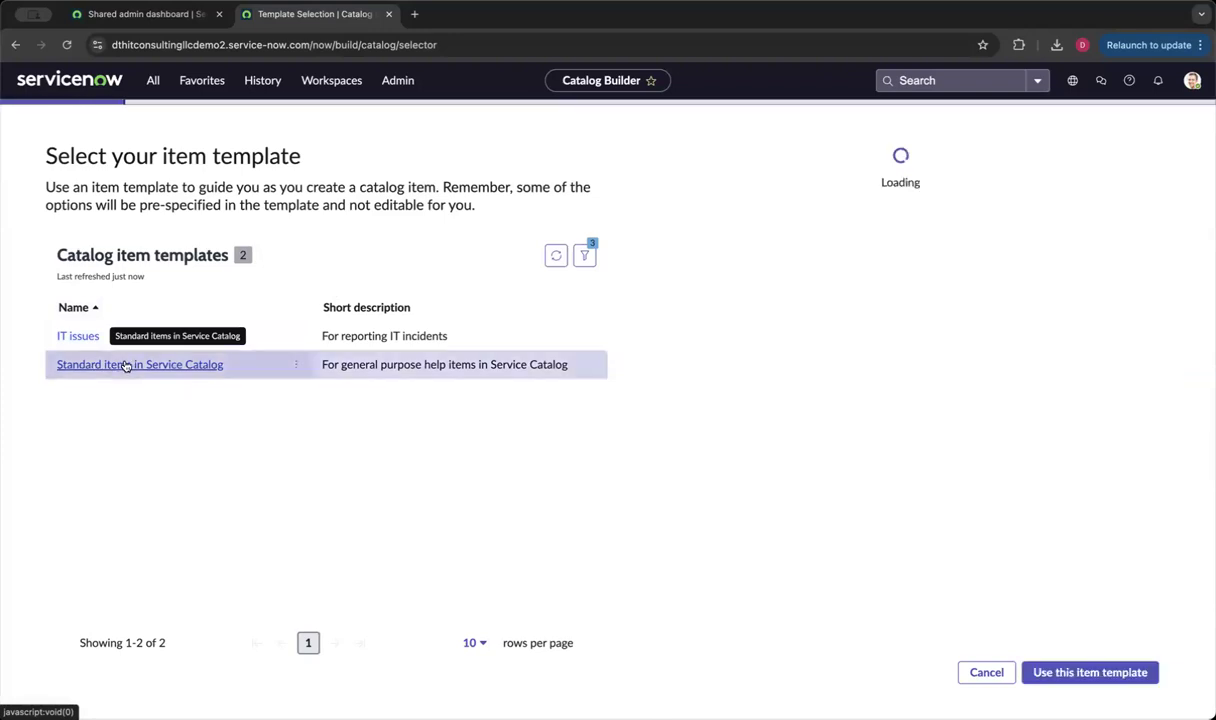
{"action": "left_click", "coordinate": [1062, 674]}
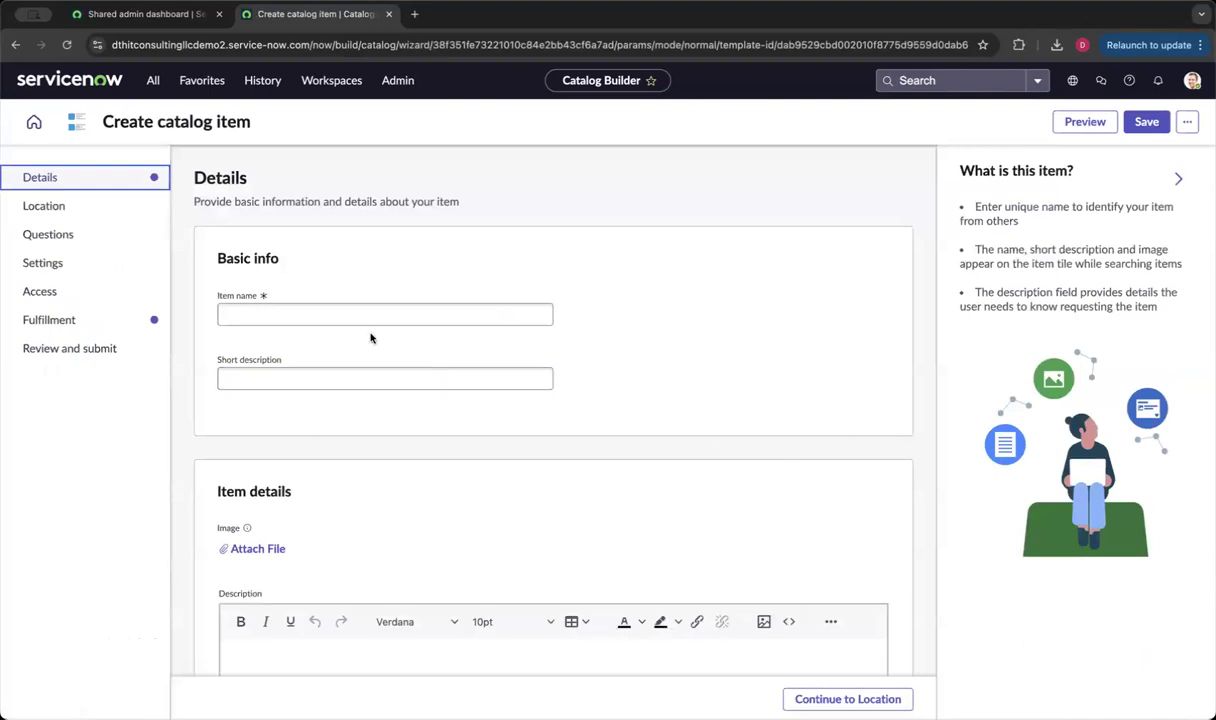
Step: Name the item "Request to attend Knowledge" with short description "This form is used for requesting approval to attend the ServiceNow Knowledge conference."
{"action": "left_click", "coordinate": [292, 318]}
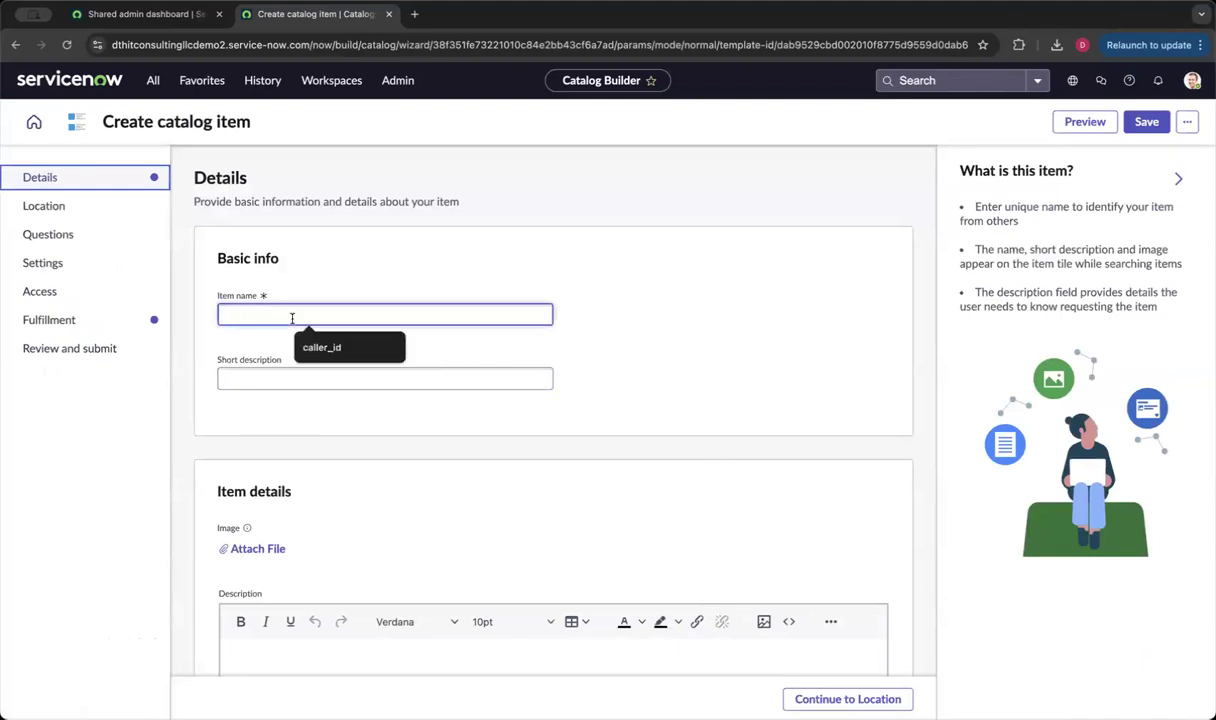
{"action": "type", "text": "Request to attend Knowledge"}
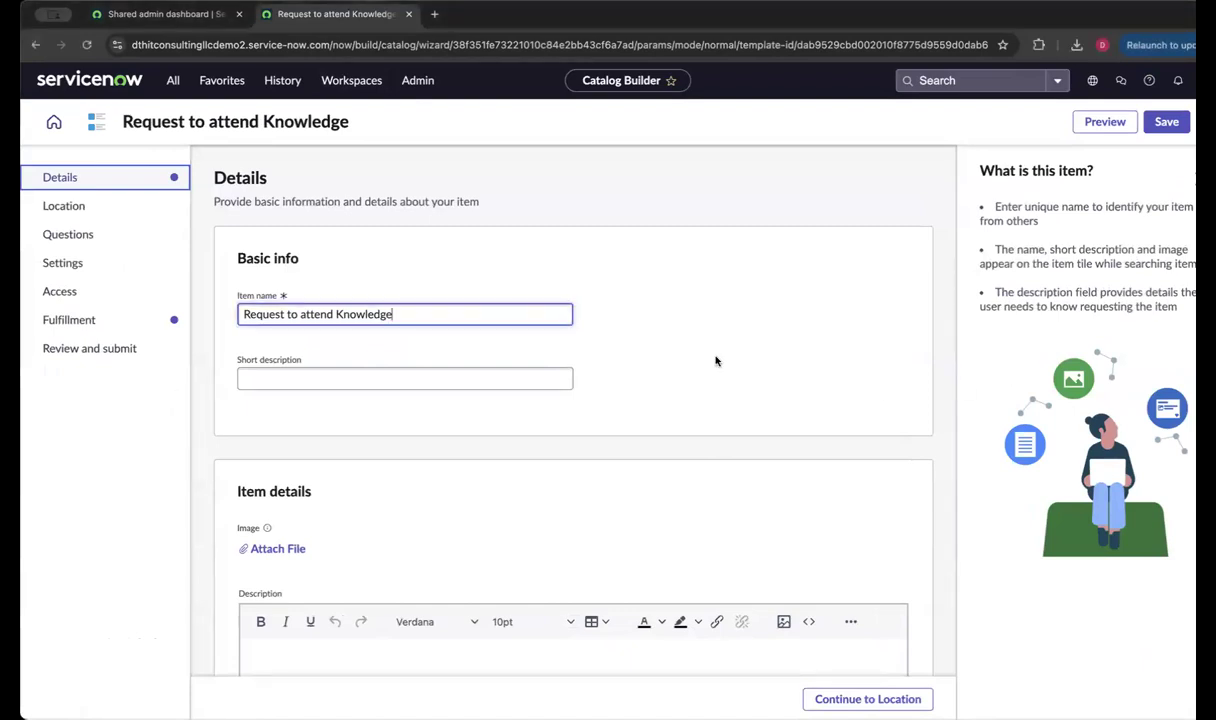
{"action": "left_click", "coordinate": [438, 379]}
{"action": "type", "text": "Requesting approval to attend the ServiceNow Knowledge conference."}
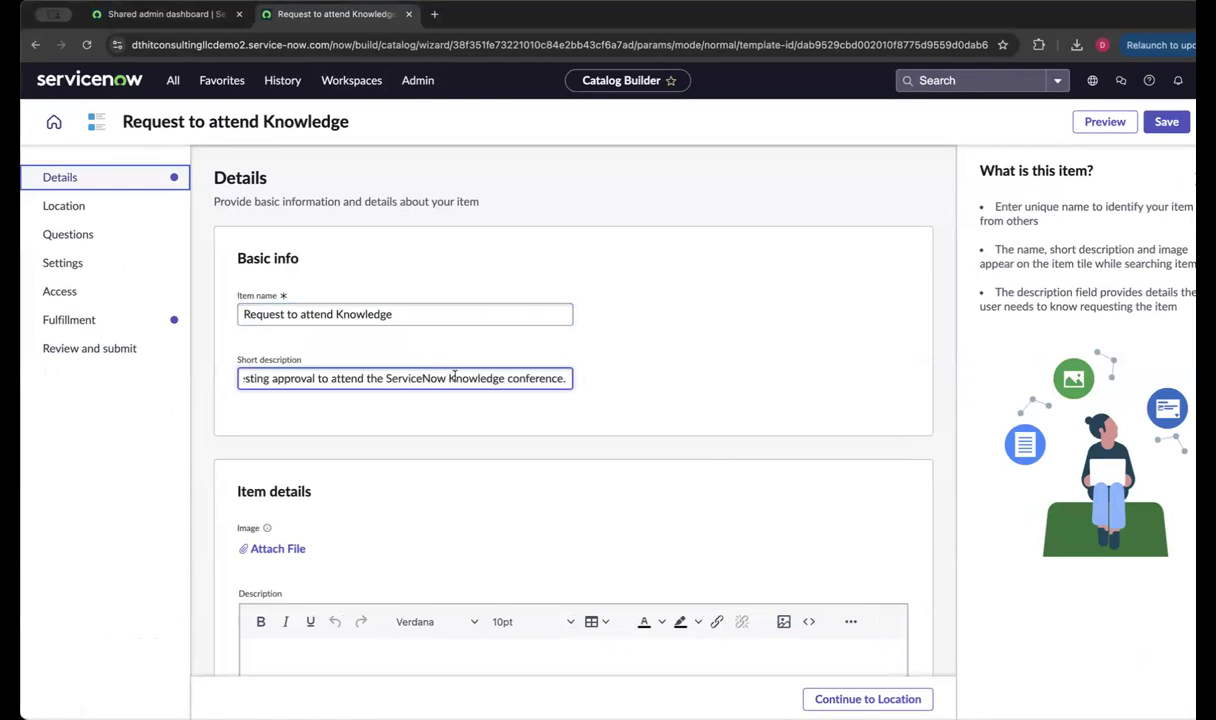
{"action": "key", "text": "Up"}
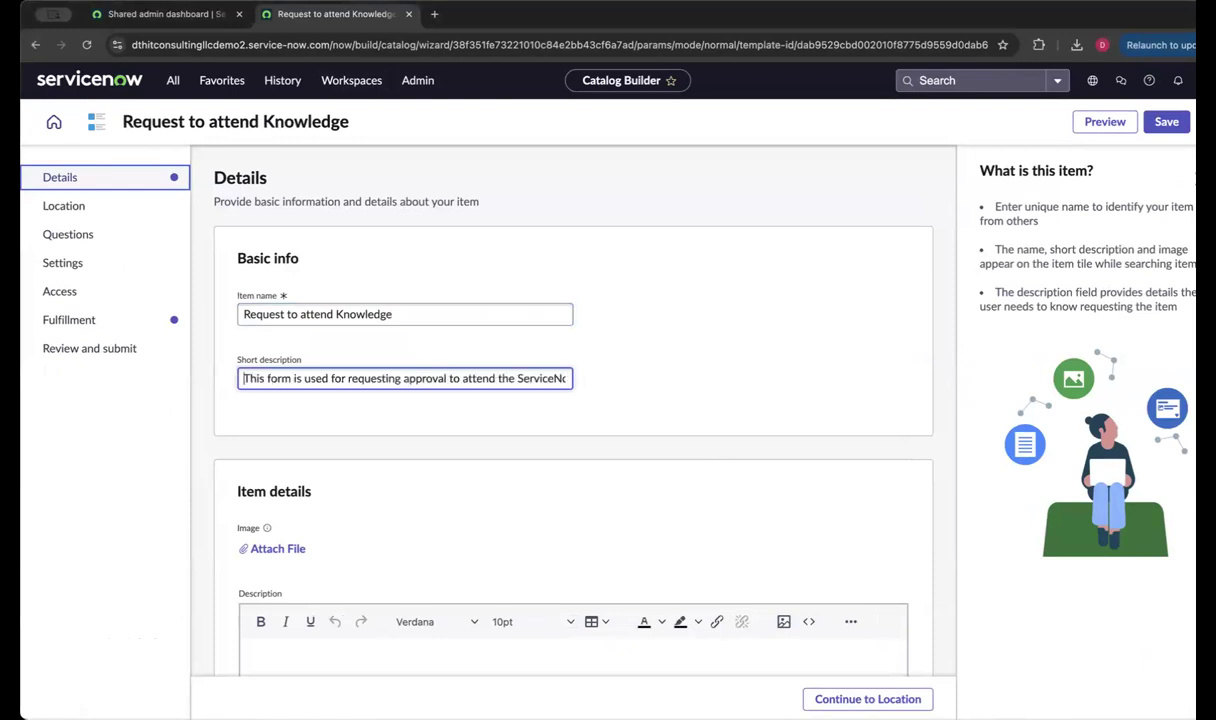
{"action": "key", "text": "Down"}
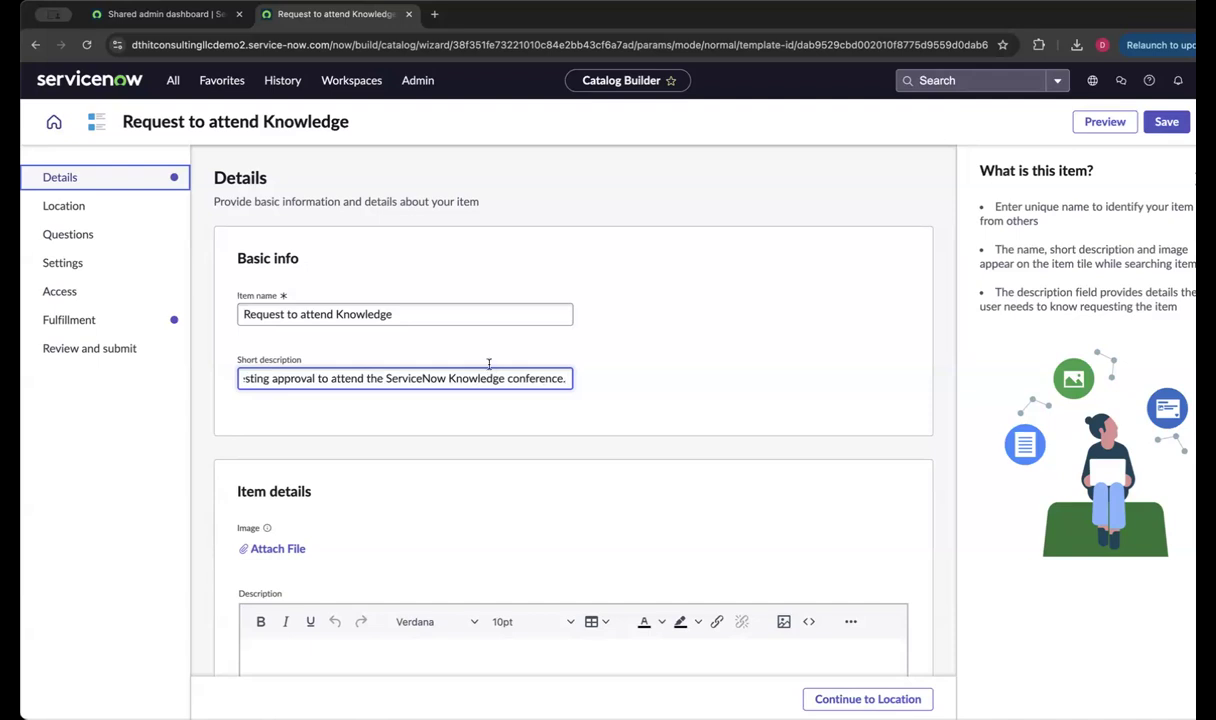
{"action": "scroll", "coordinate": [489, 364], "scroll_direction": "down", "scroll_amount": 3}
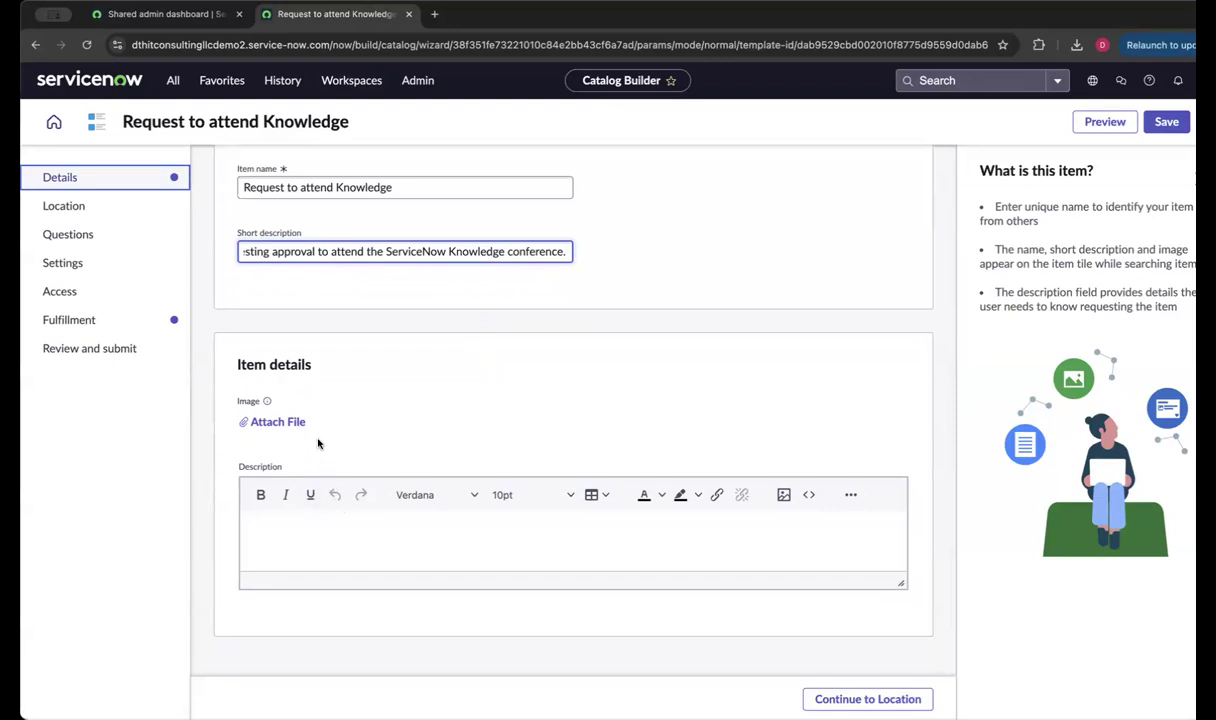
{"action": "left_click", "coordinate": [273, 525]}
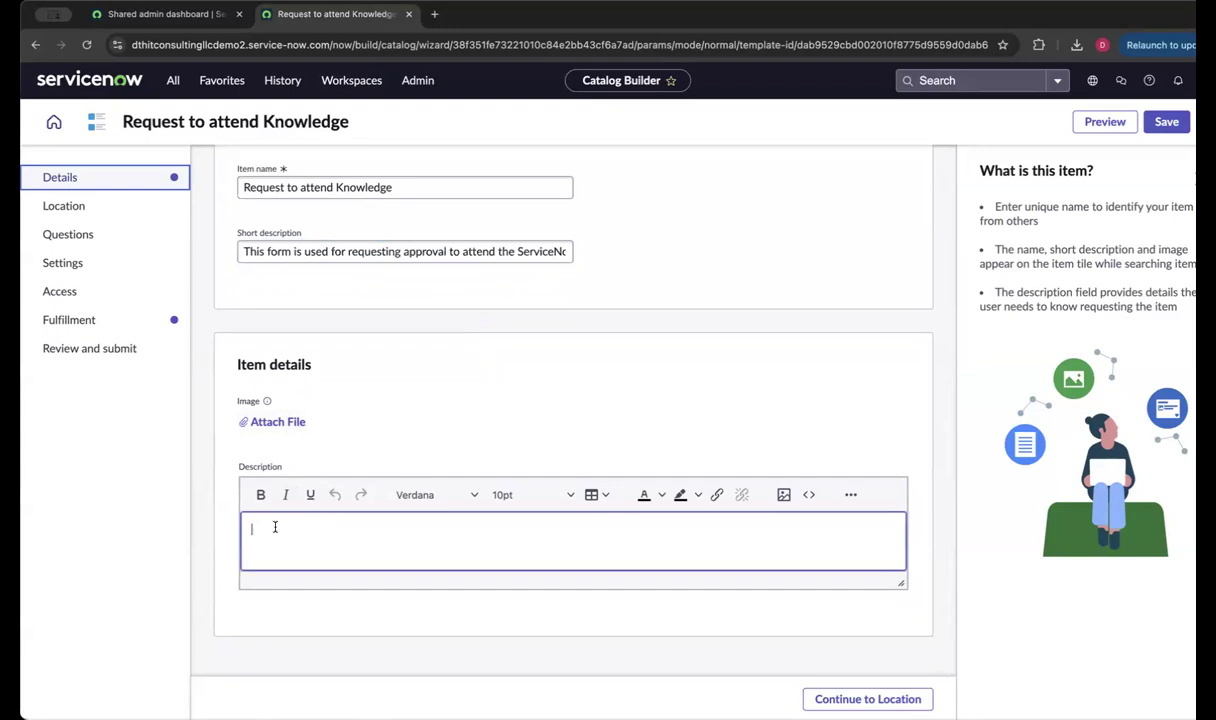
Step: In the item's Location section, remove every category from Desktops through Tablets, keeping only "Can We Help You?", and save the selection
{"action": "left_click", "coordinate": [824, 699]}
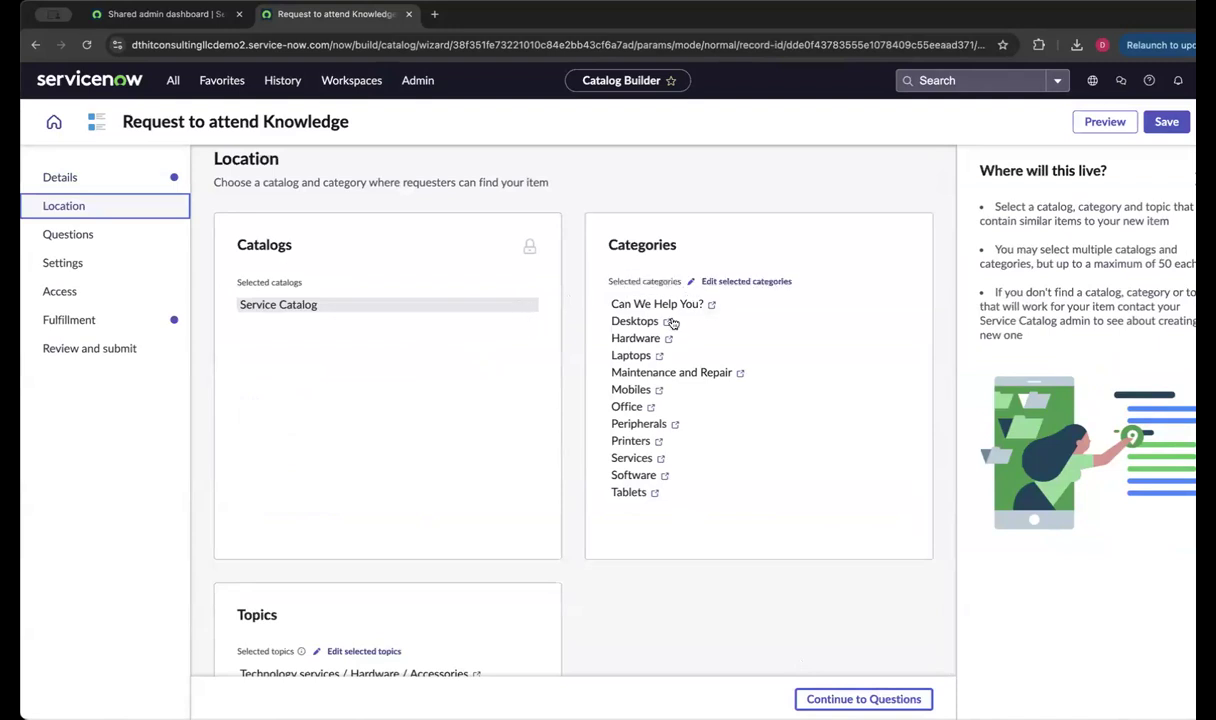
{"action": "left_click", "coordinate": [727, 283]}
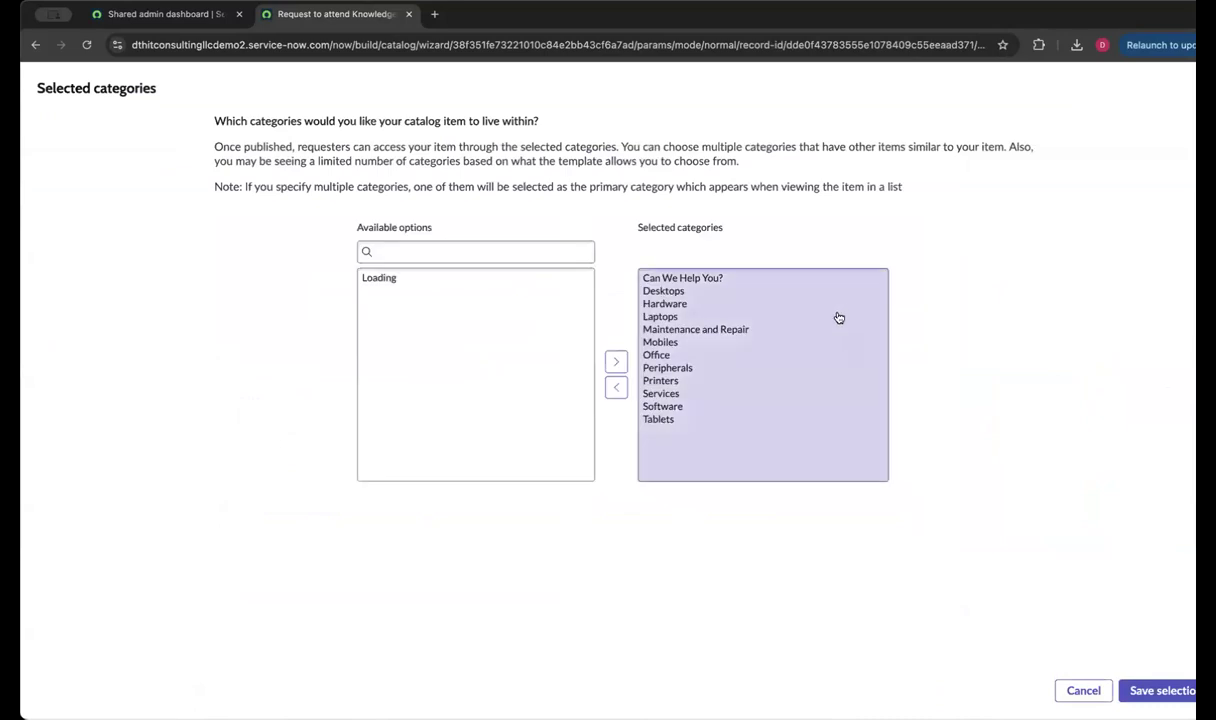
{"action": "left_click", "coordinate": [695, 306]}
{"action": "left_click", "coordinate": [689, 267]}
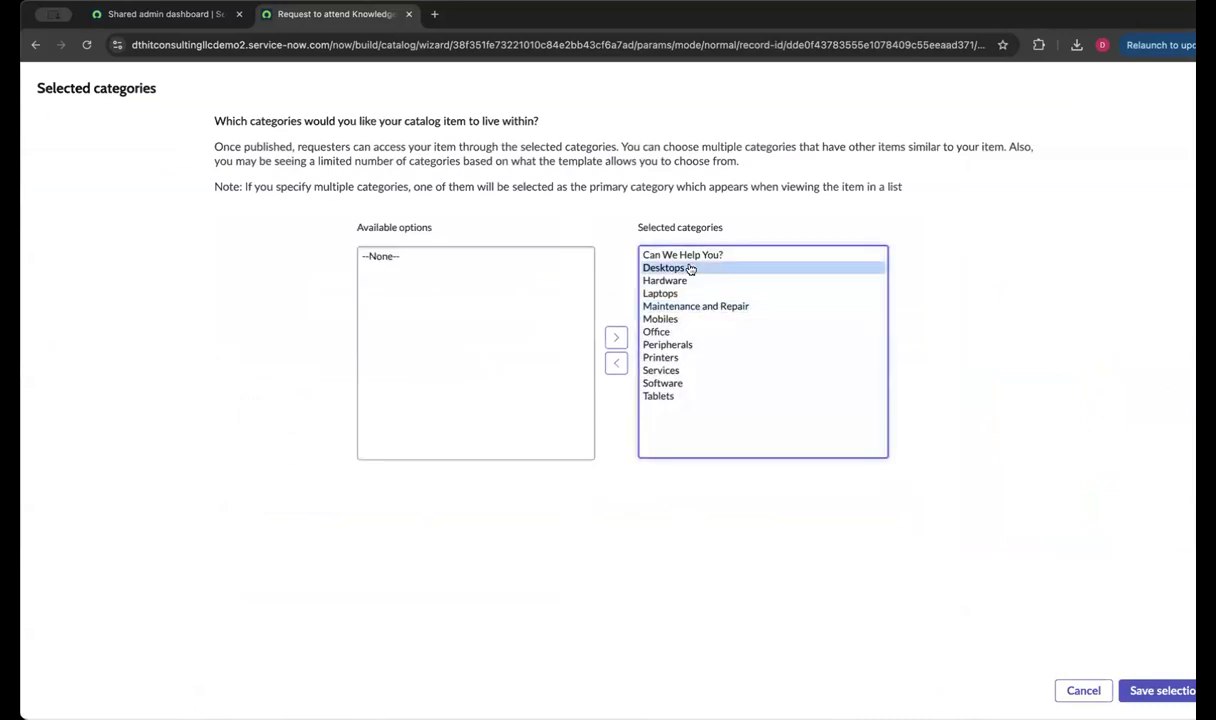
{"action": "left_click", "coordinate": [679, 398], "text": "shift"}
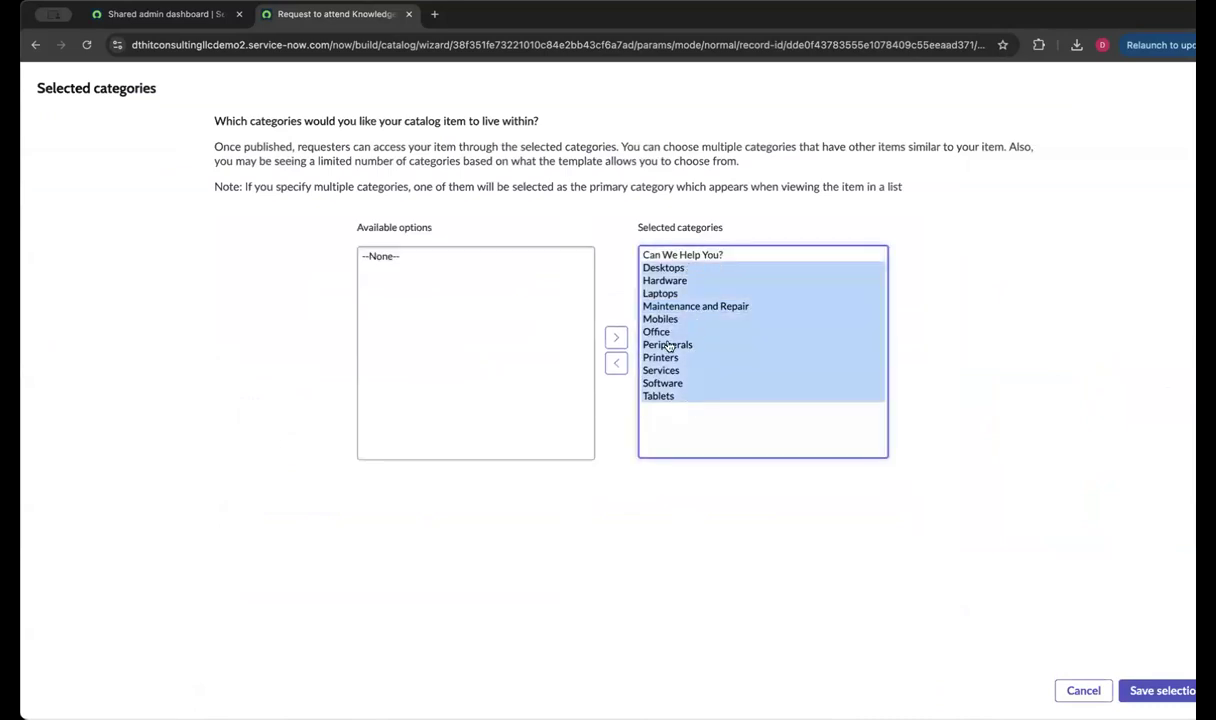
{"action": "left_click", "coordinate": [616, 362]}
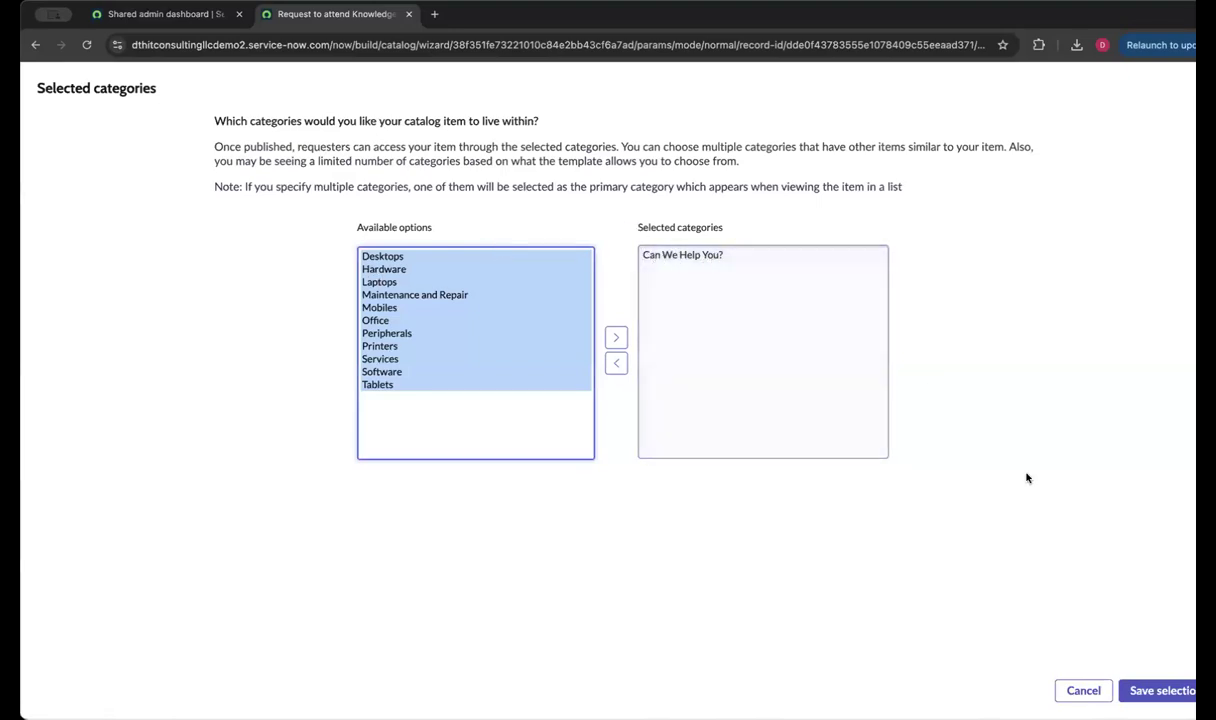
{"action": "left_click", "coordinate": [1134, 689]}
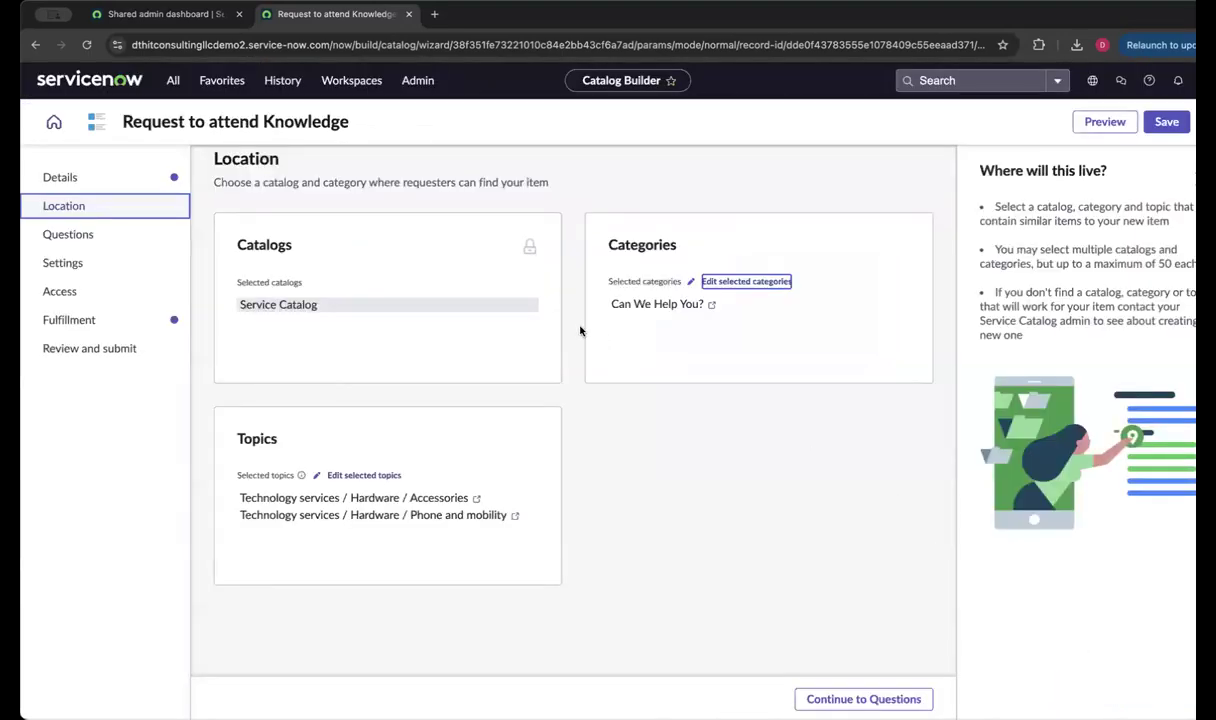
Step: Revisit the item's Details section and return to Location
{"action": "left_click", "coordinate": [109, 180]}
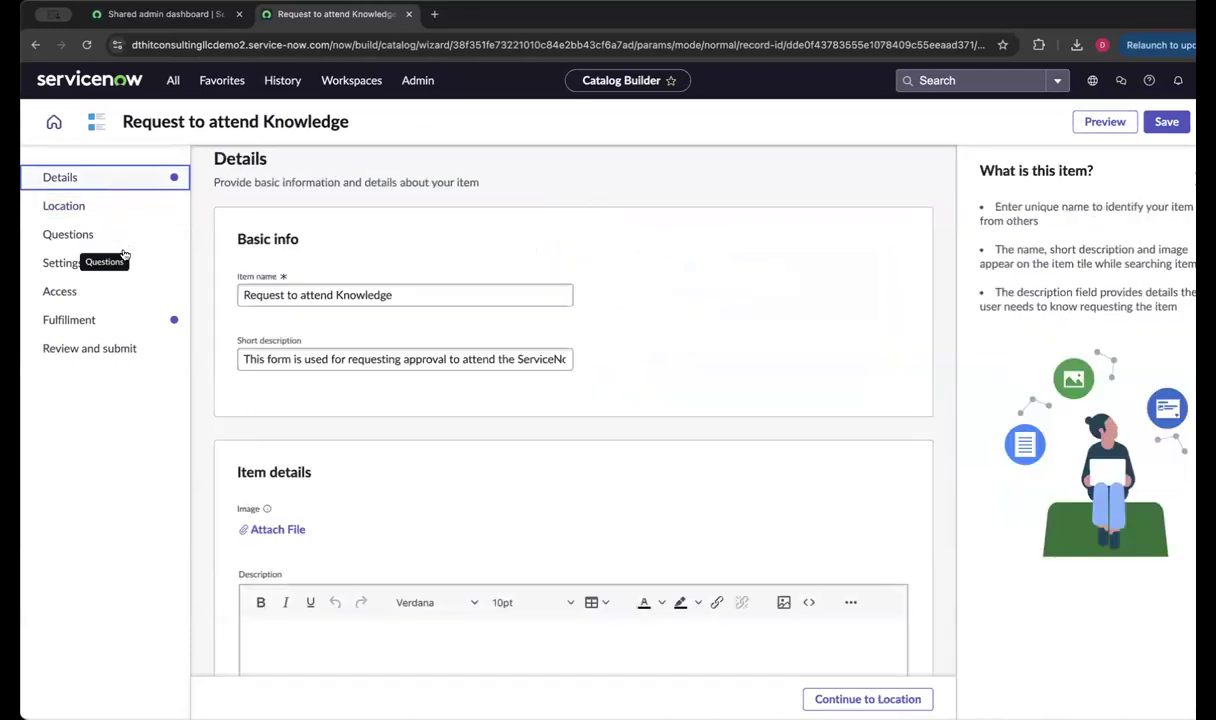
{"action": "left_click", "coordinate": [91, 206]}
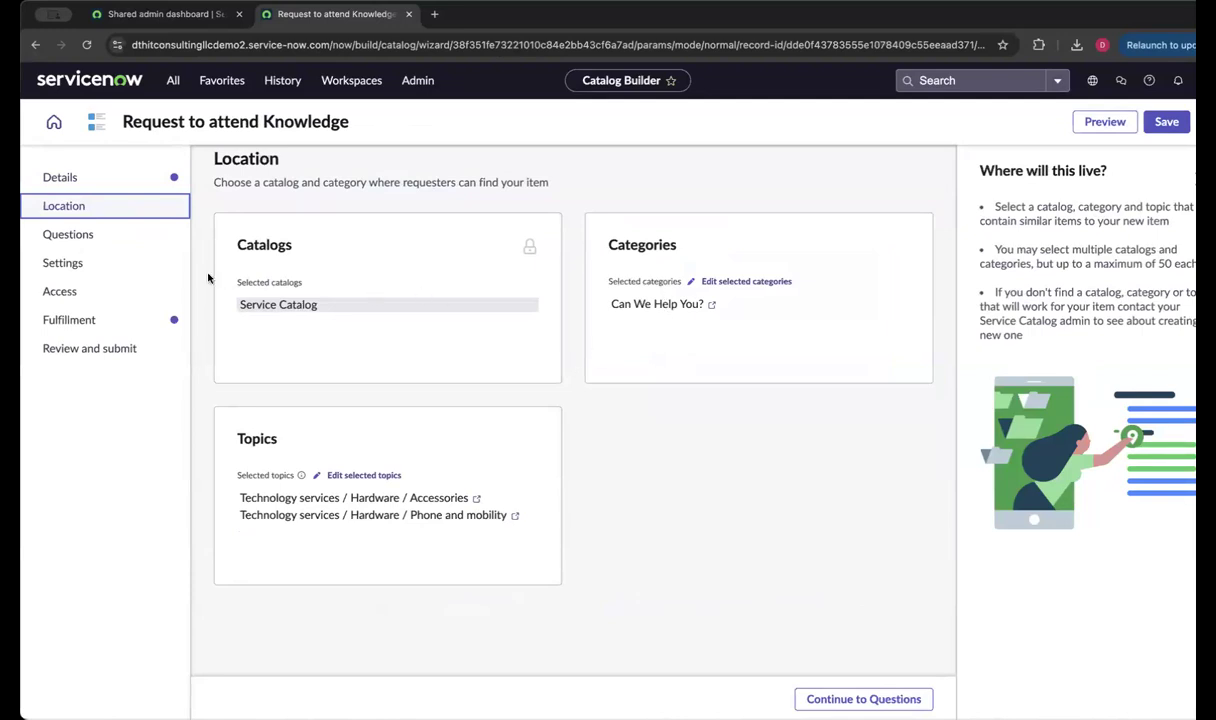
Step: Start a new question in the item's Questions section with type Choice and subtype Dropdown (fixed values)
{"action": "left_click", "coordinate": [811, 700]}
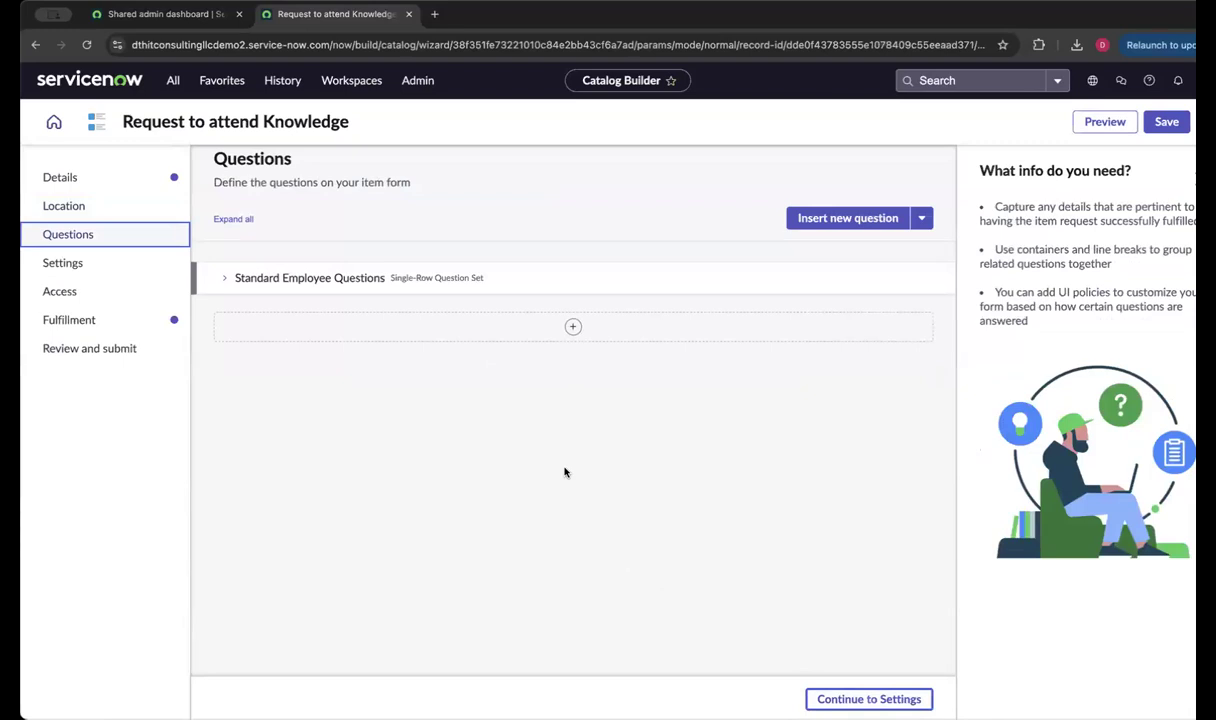
{"action": "left_click", "coordinate": [826, 222]}
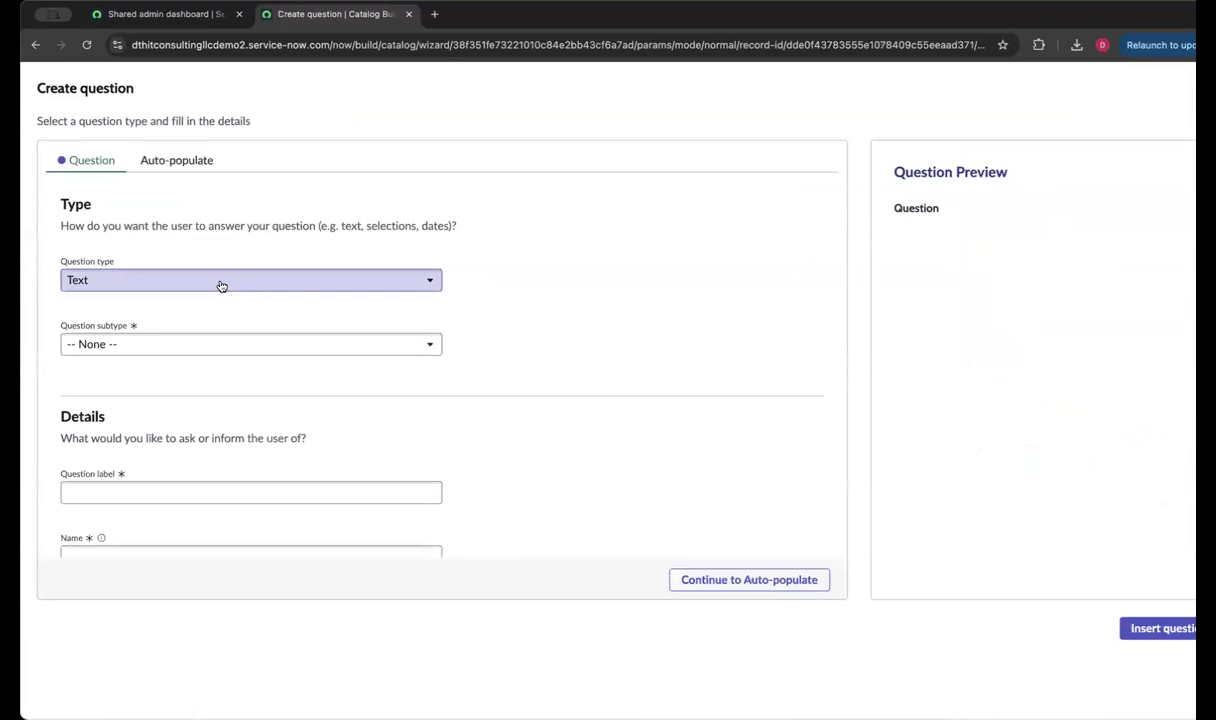
{"action": "left_click", "coordinate": [221, 285]}
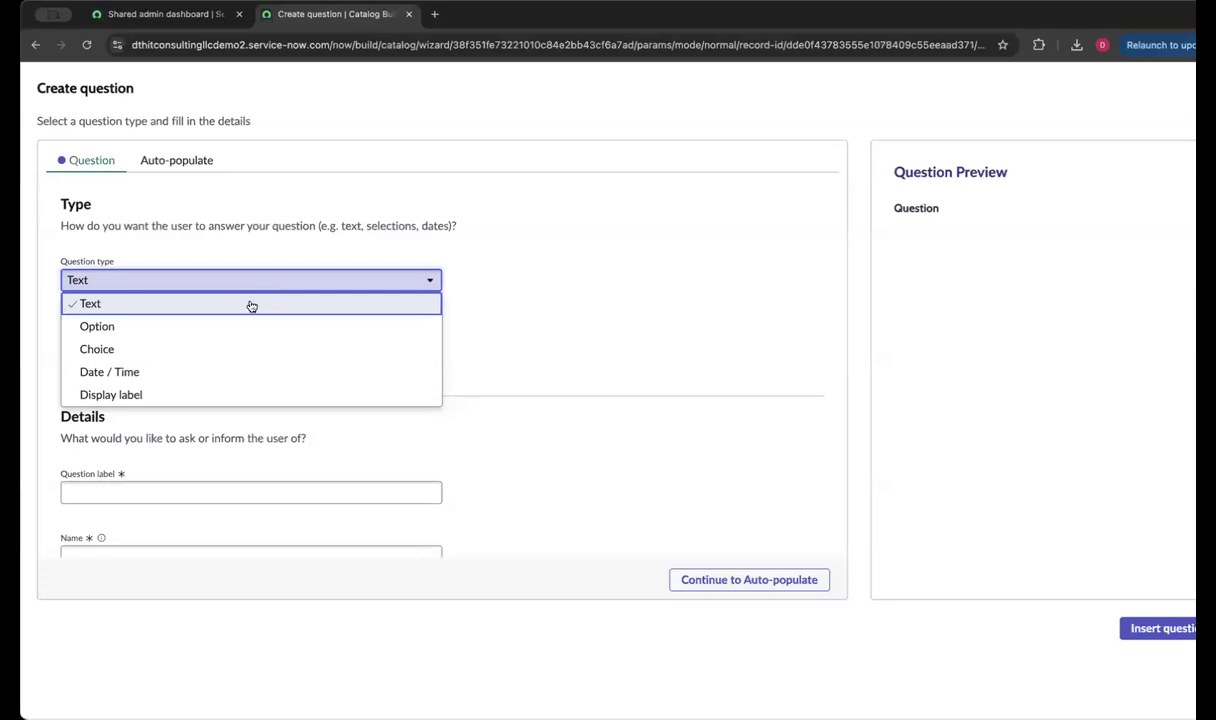
{"action": "left_click", "coordinate": [200, 303]}
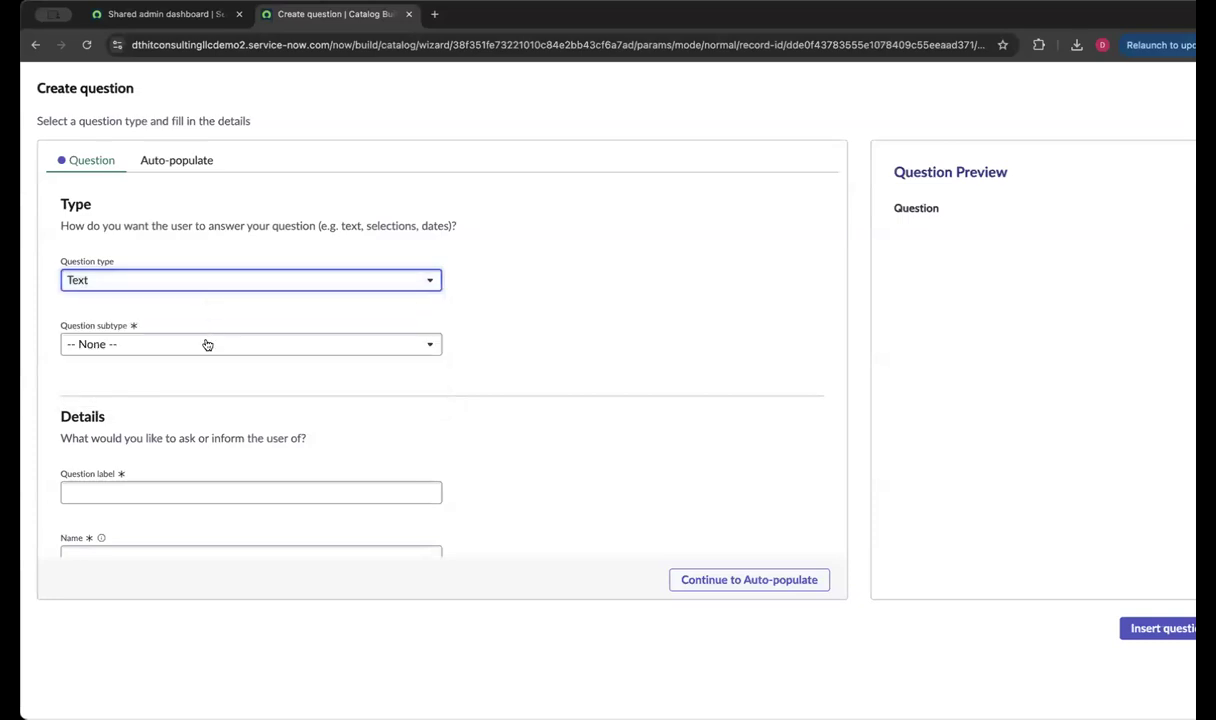
{"action": "left_click", "coordinate": [183, 279]}
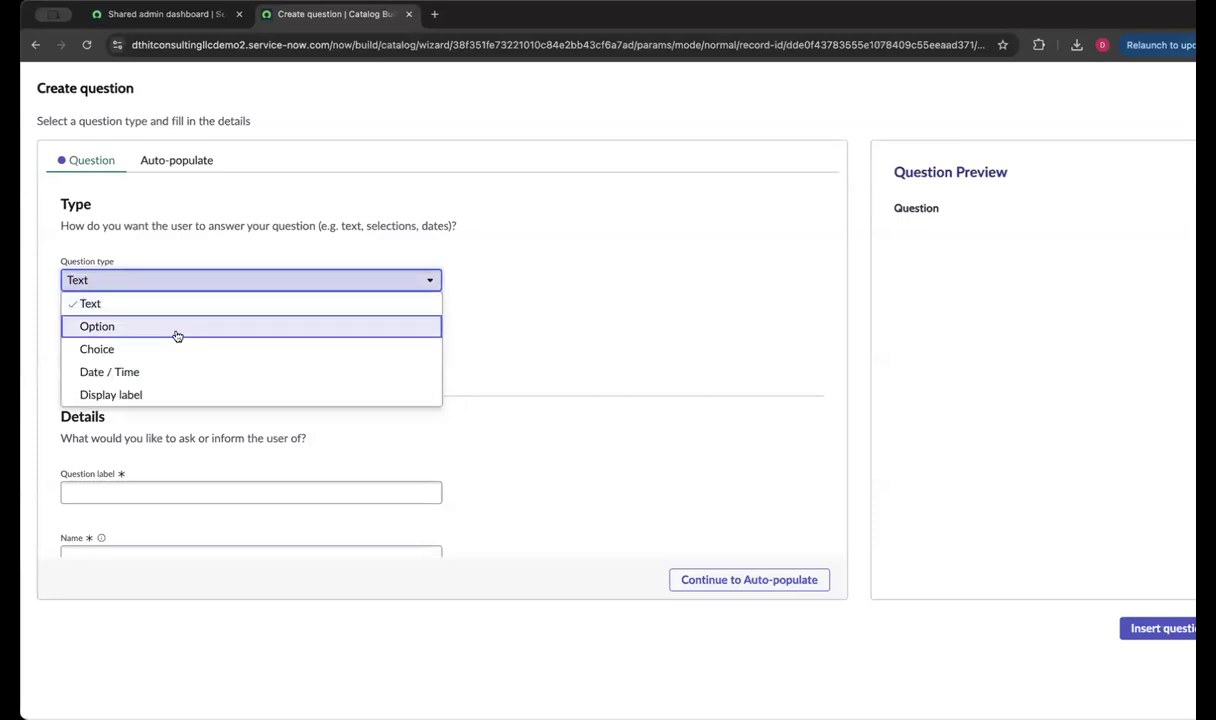
{"action": "left_click", "coordinate": [174, 348]}
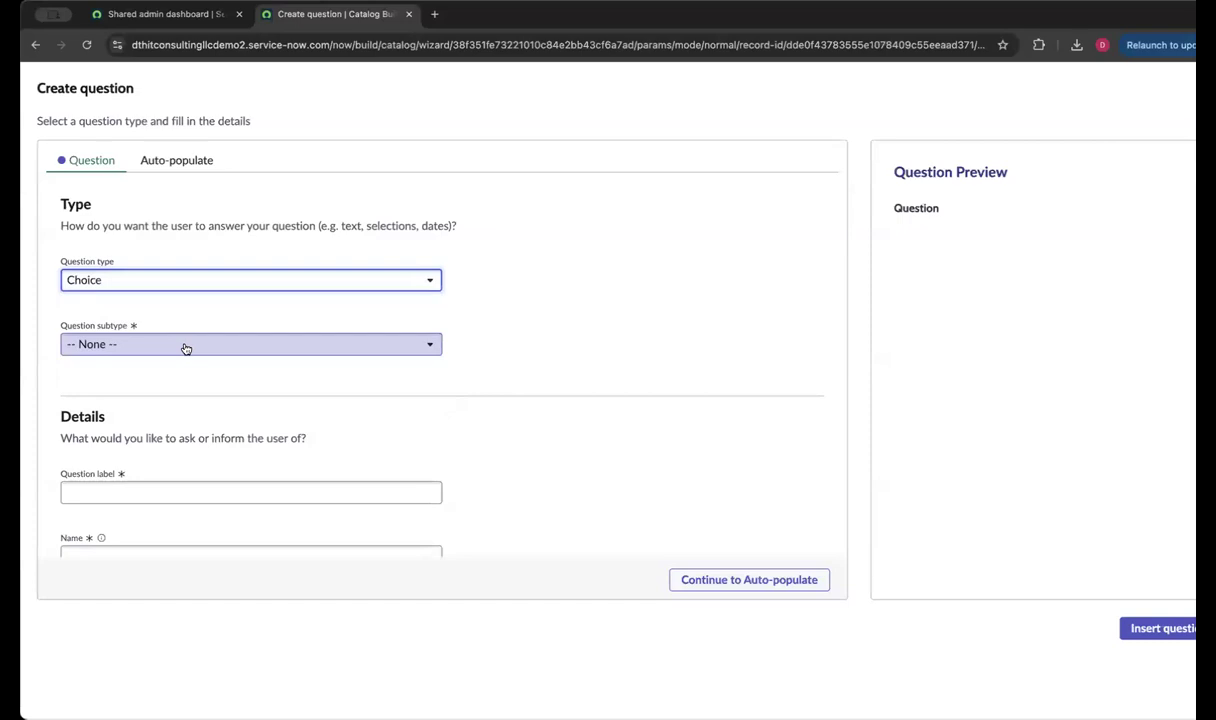
{"action": "scroll", "coordinate": [185, 348], "scroll_direction": "down", "scroll_amount": 3}
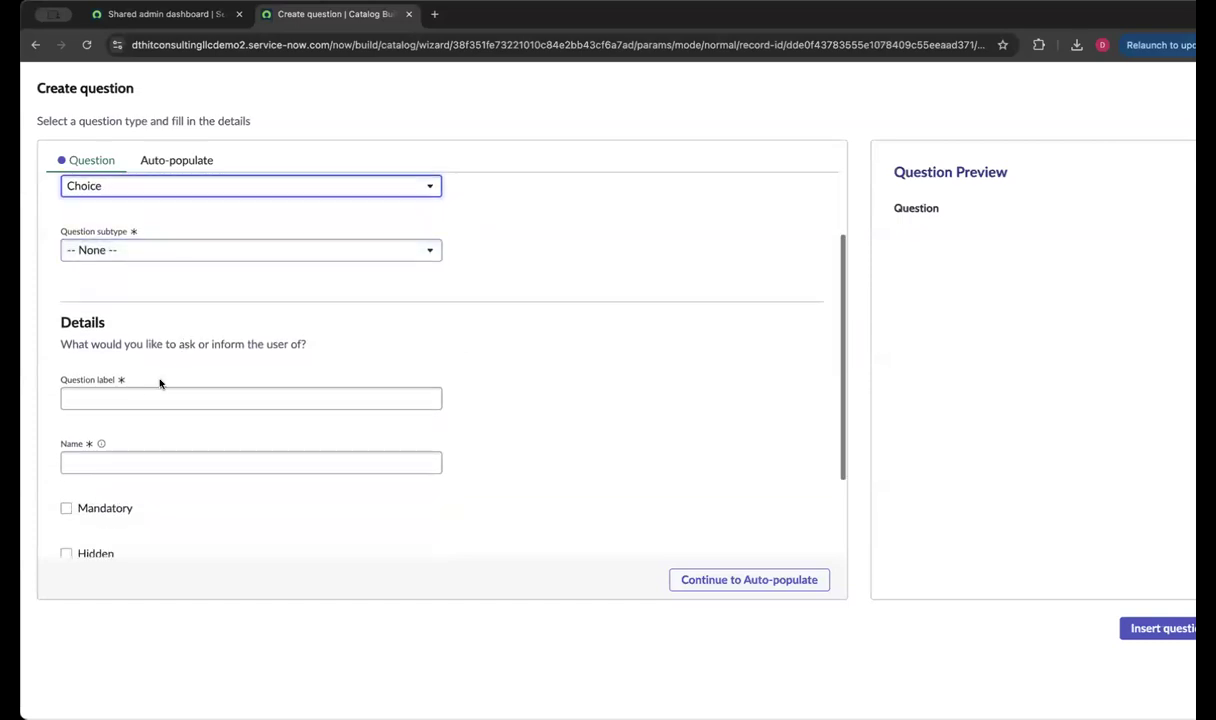
{"action": "left_click", "coordinate": [166, 251]}
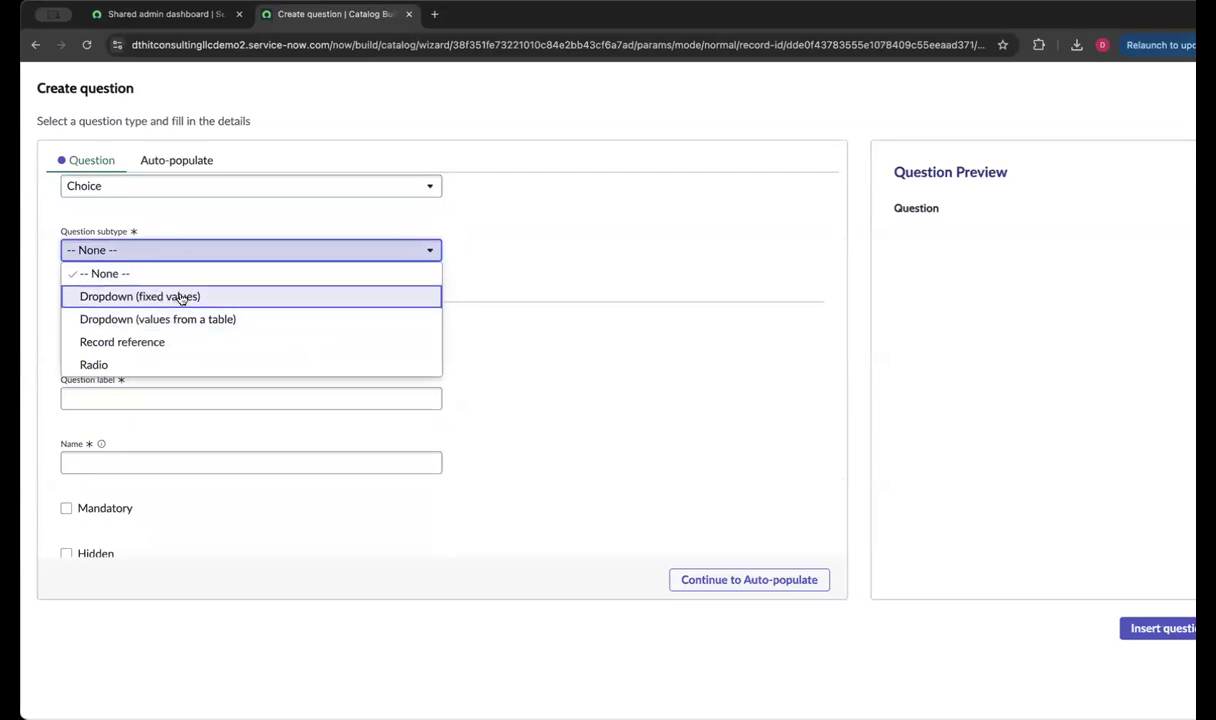
{"action": "left_click", "coordinate": [180, 297]}
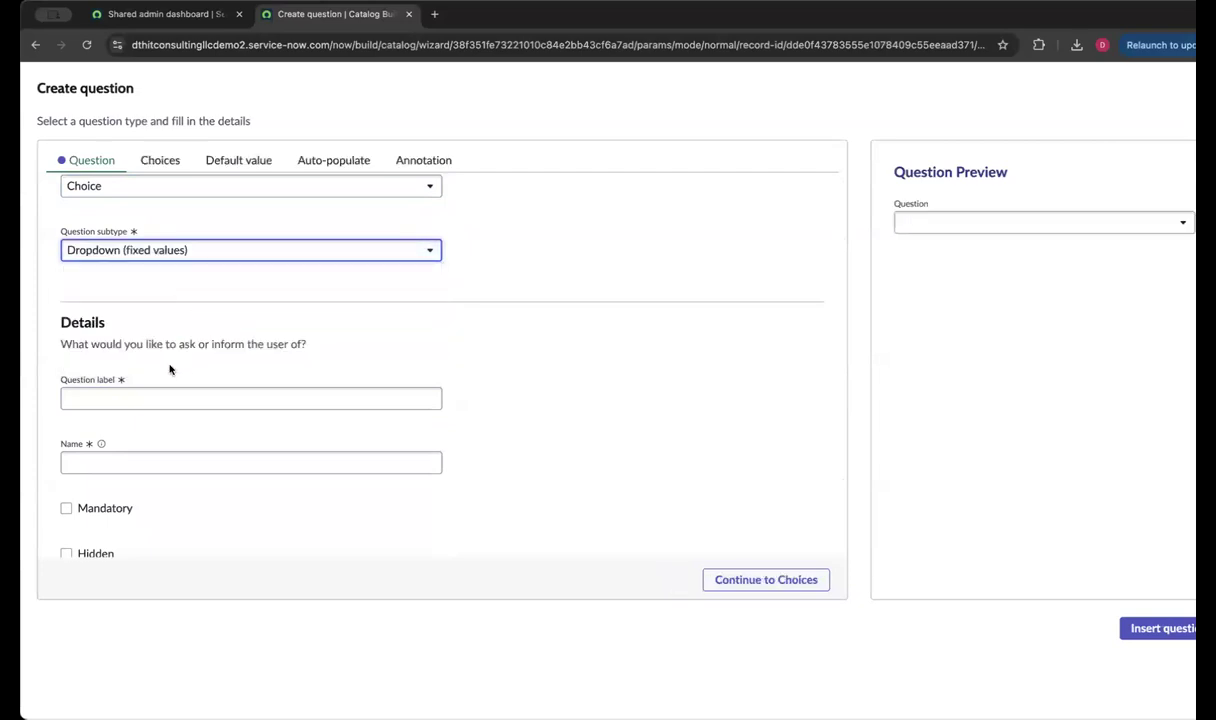
Step: Label the new dropdown question "What meal would you prefer", with the name filled in automatically from it
{"action": "left_click", "coordinate": [124, 395]}
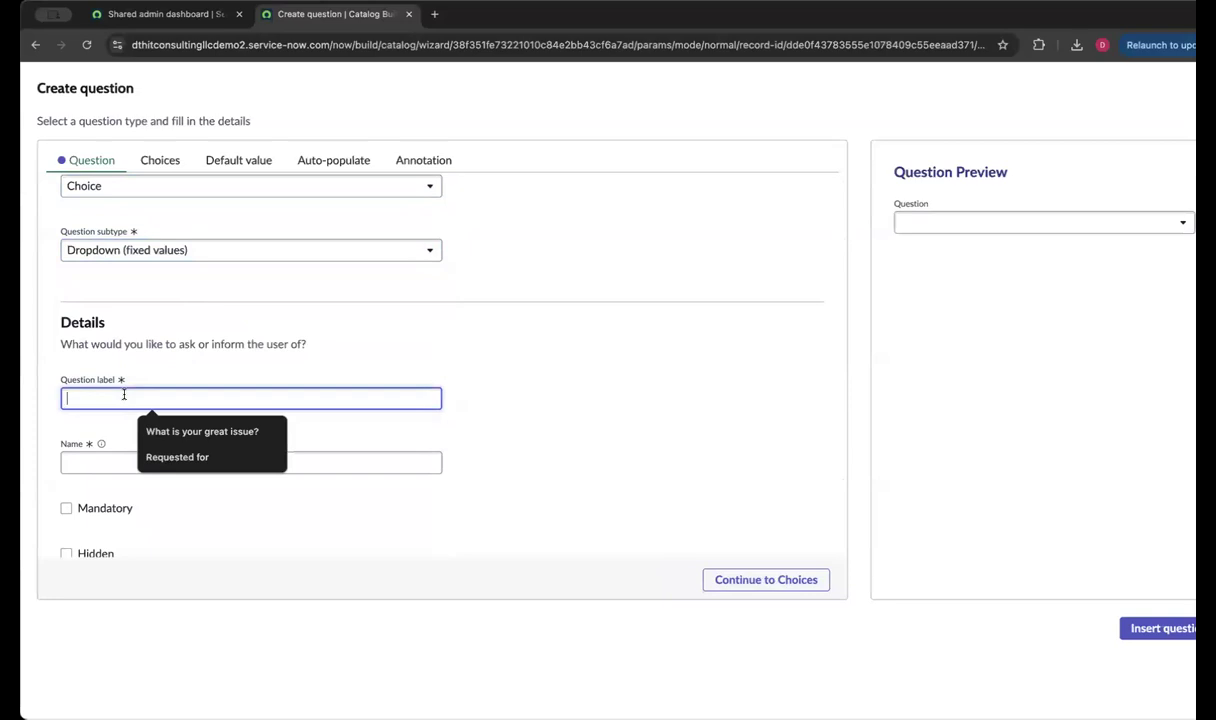
{"action": "type", "text": "Loc"}
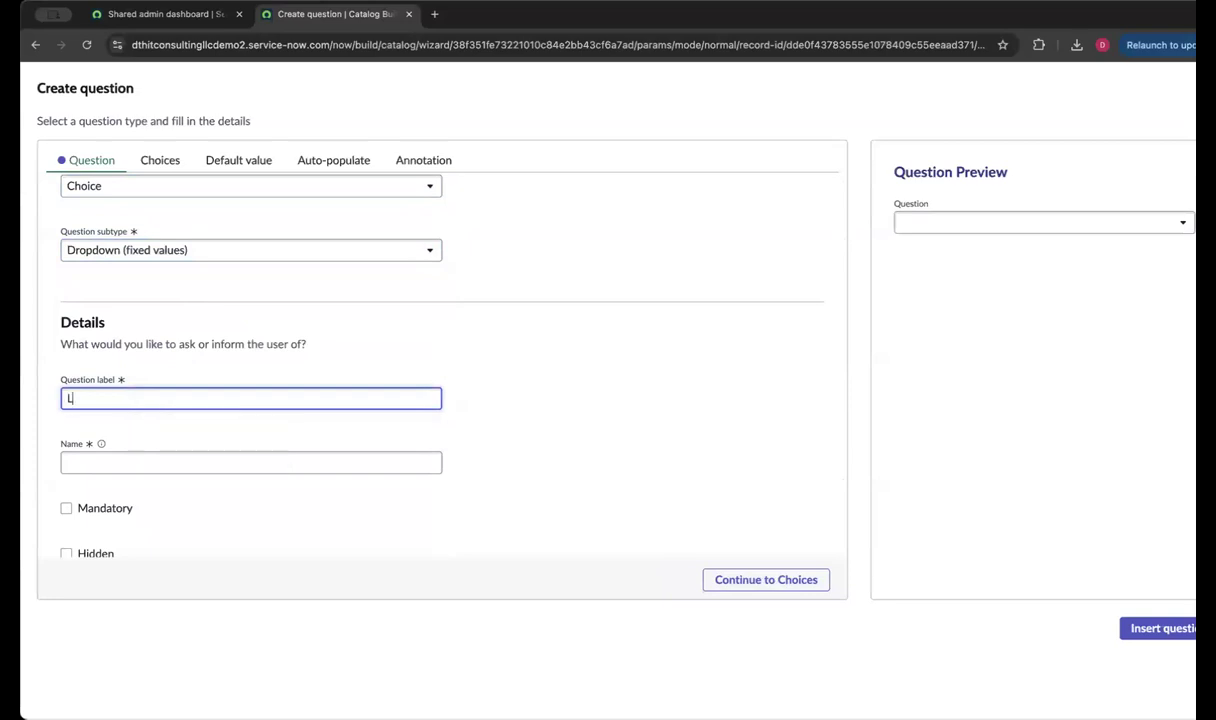
{"action": "key", "text": "BackSpace"}
{"action": "key", "text": "BackSpace"}
{"action": "key", "text": "BackSpace"}
{"action": "type", "text": "What"}
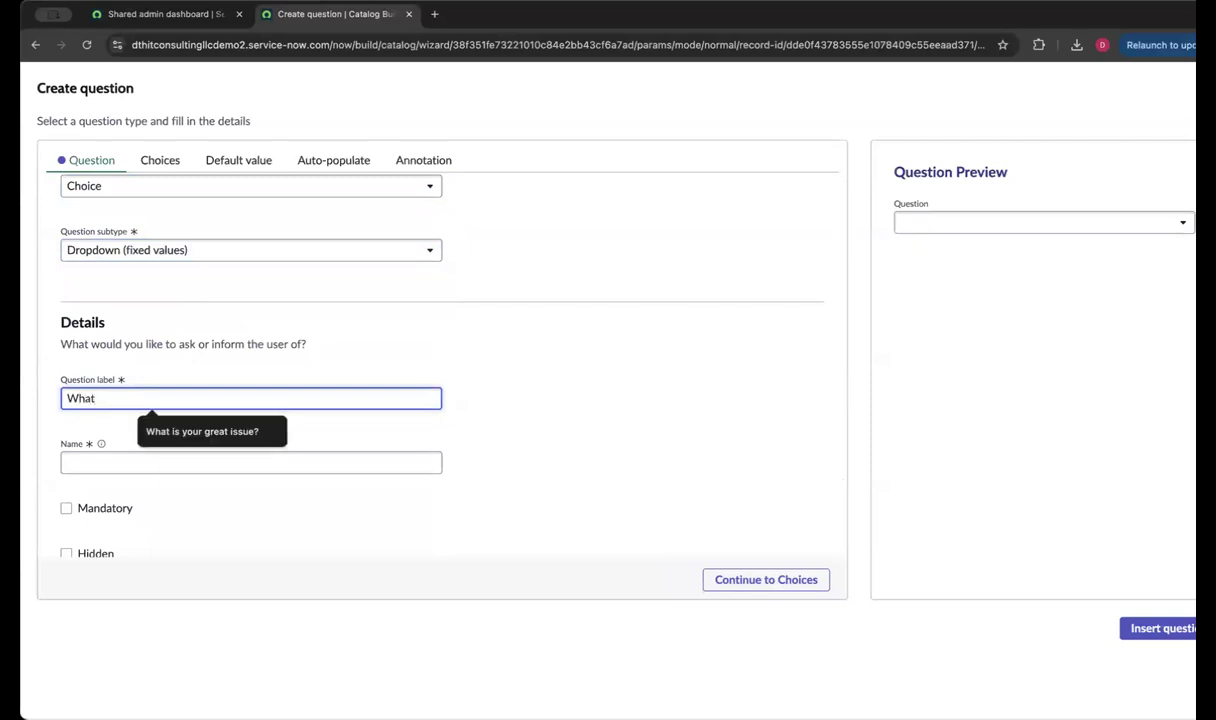
{"action": "type", "text": " meal "}
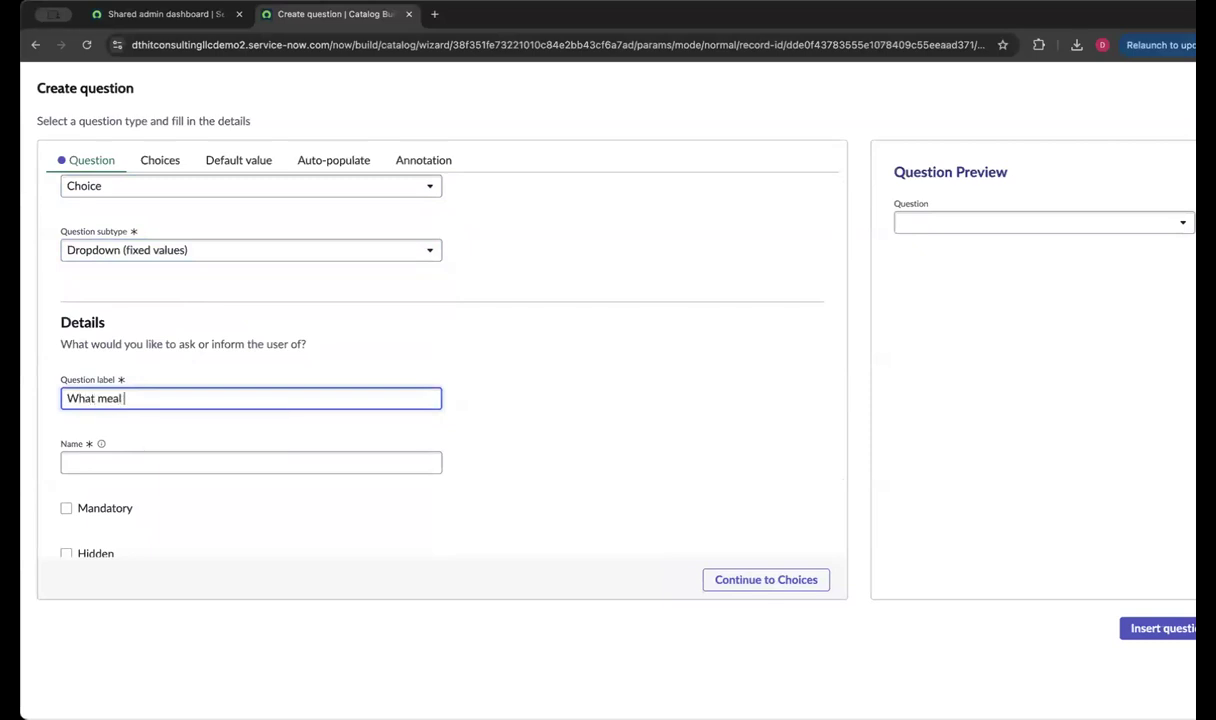
{"action": "type", "text": "would you preferr"}
{"action": "key", "text": "BackSpace"}
{"action": "key", "text": "BackSpace"}
{"action": "key", "text": "BackSpace"}
{"action": "key", "text": "BackSpace"}
{"action": "type", "text": "ferr"}
{"action": "key", "text": "BackSpace"}
{"action": "left_click", "coordinate": [126, 478]}
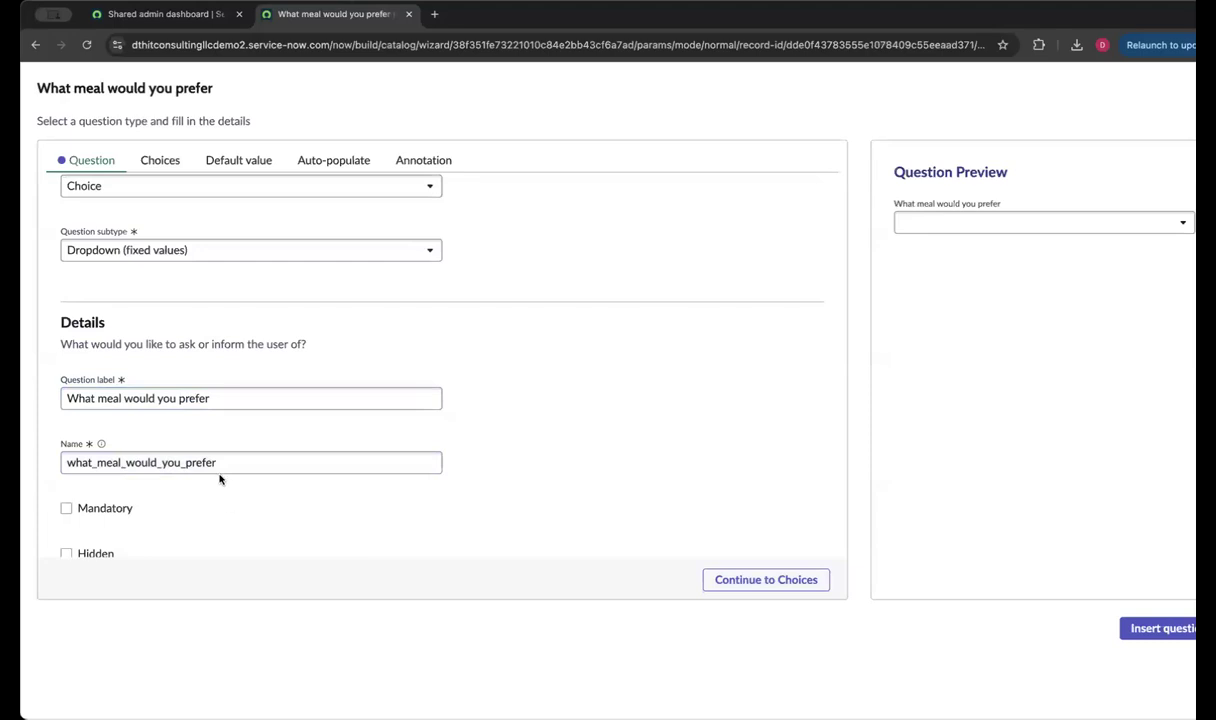
Step: Shorten the meal question's name to "what_meal"
{"action": "scroll", "coordinate": [245, 393], "scroll_direction": "down", "scroll_amount": 1}
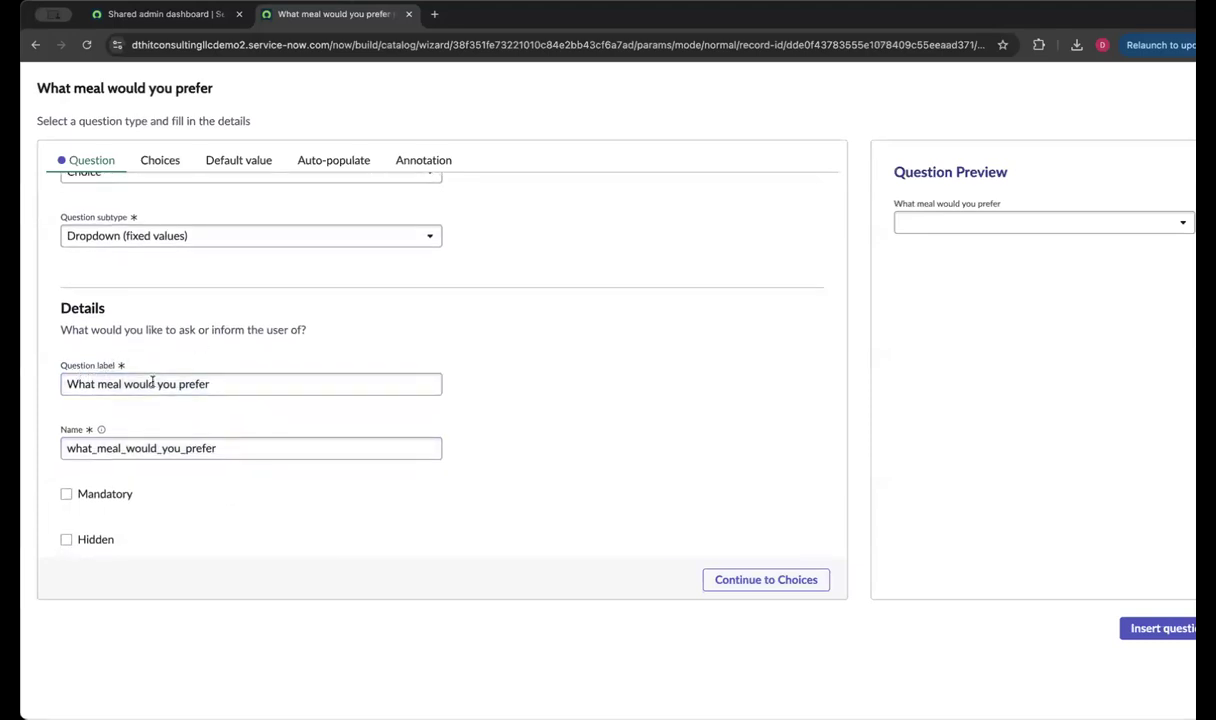
{"action": "double_click", "coordinate": [119, 449]}
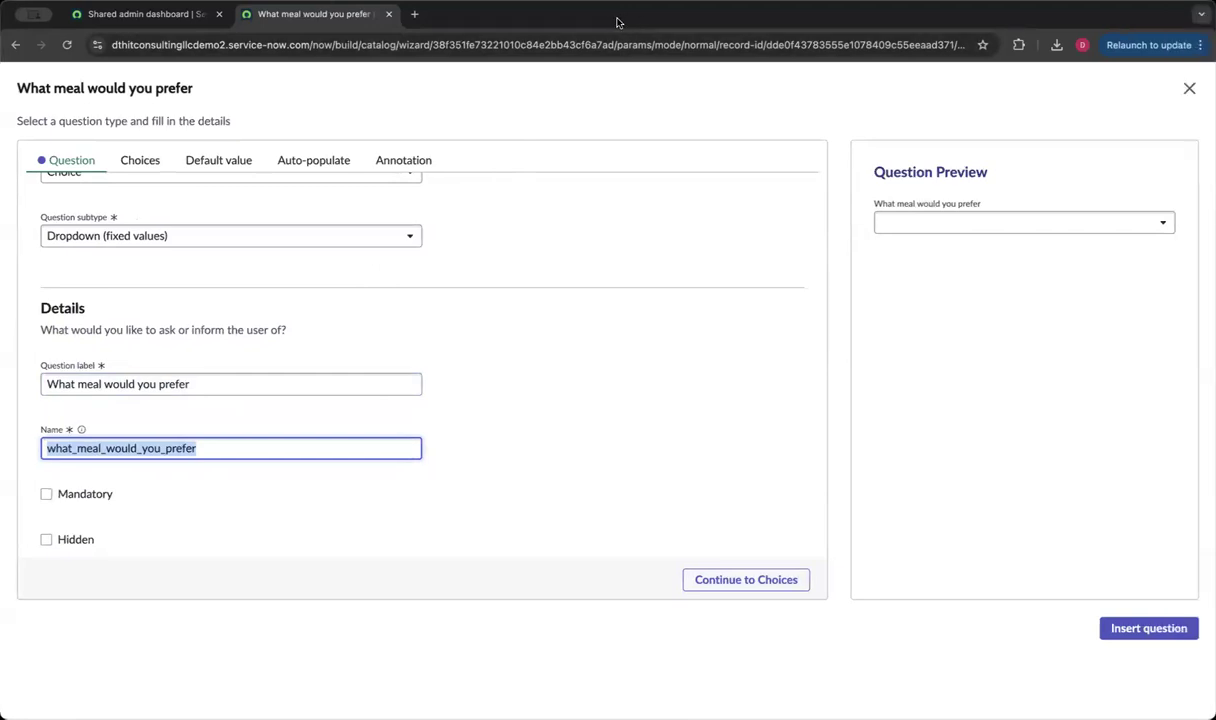
{"action": "left_click", "coordinate": [142, 449]}
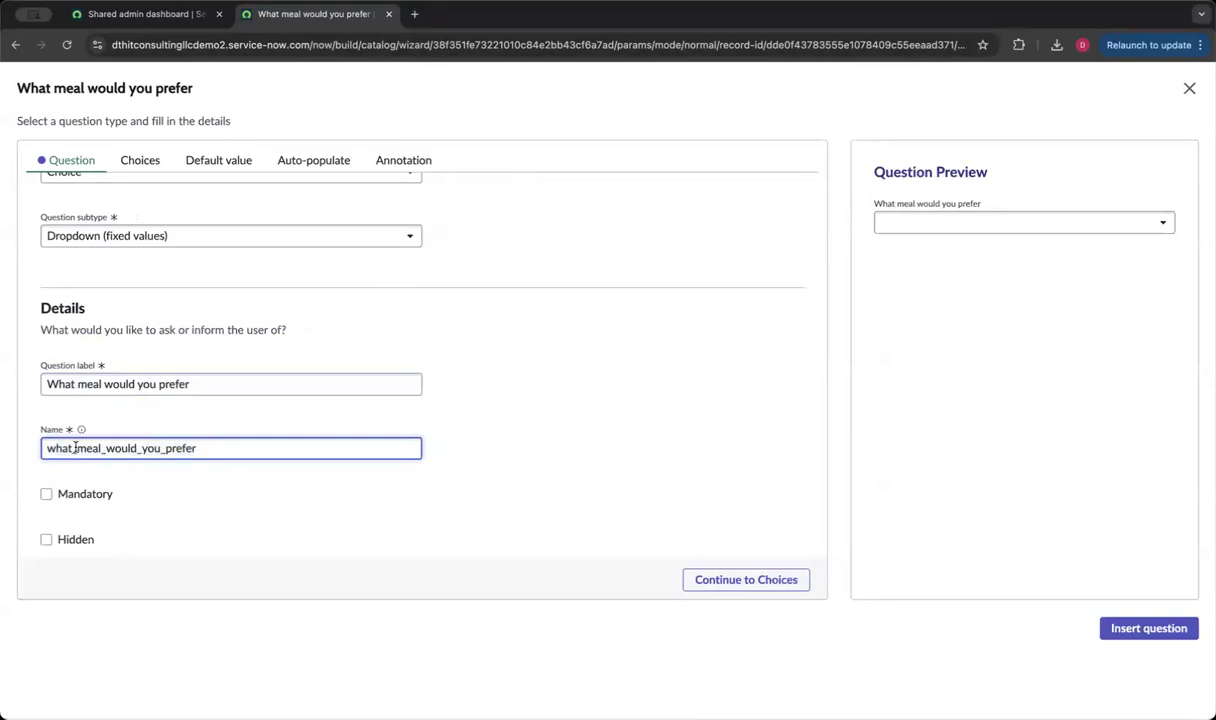
{"action": "double_click", "coordinate": [120, 447]}
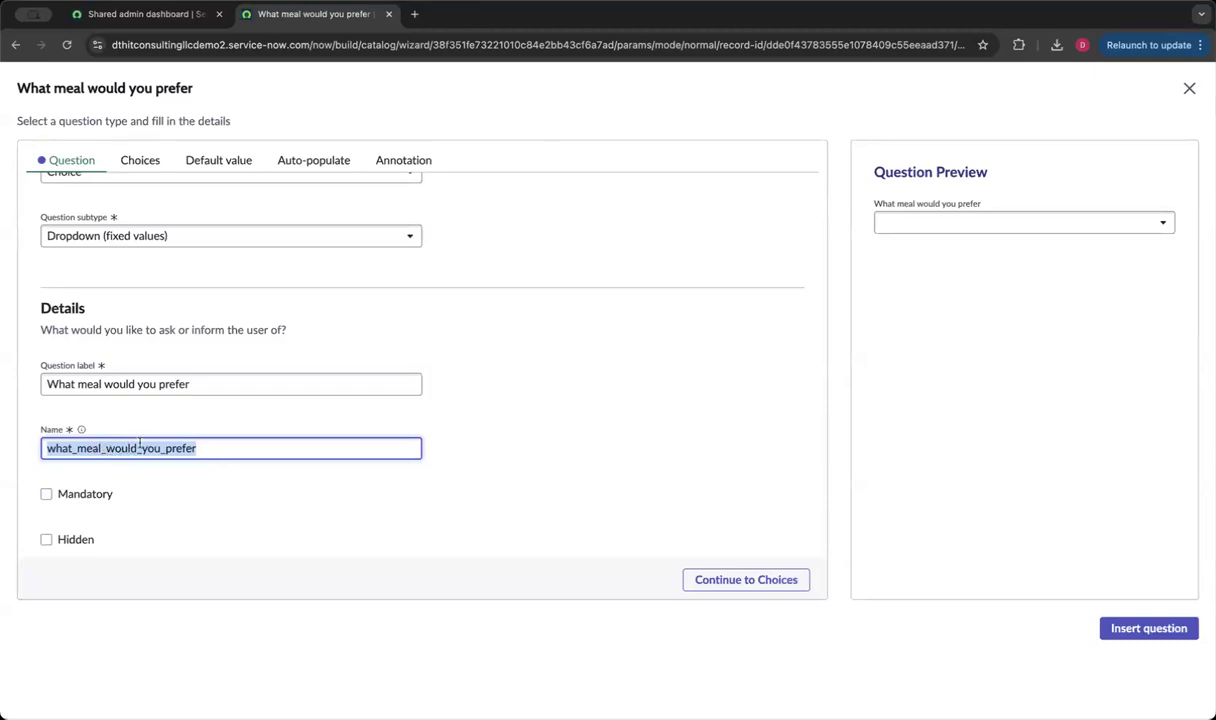
{"action": "left_click", "coordinate": [108, 447]}
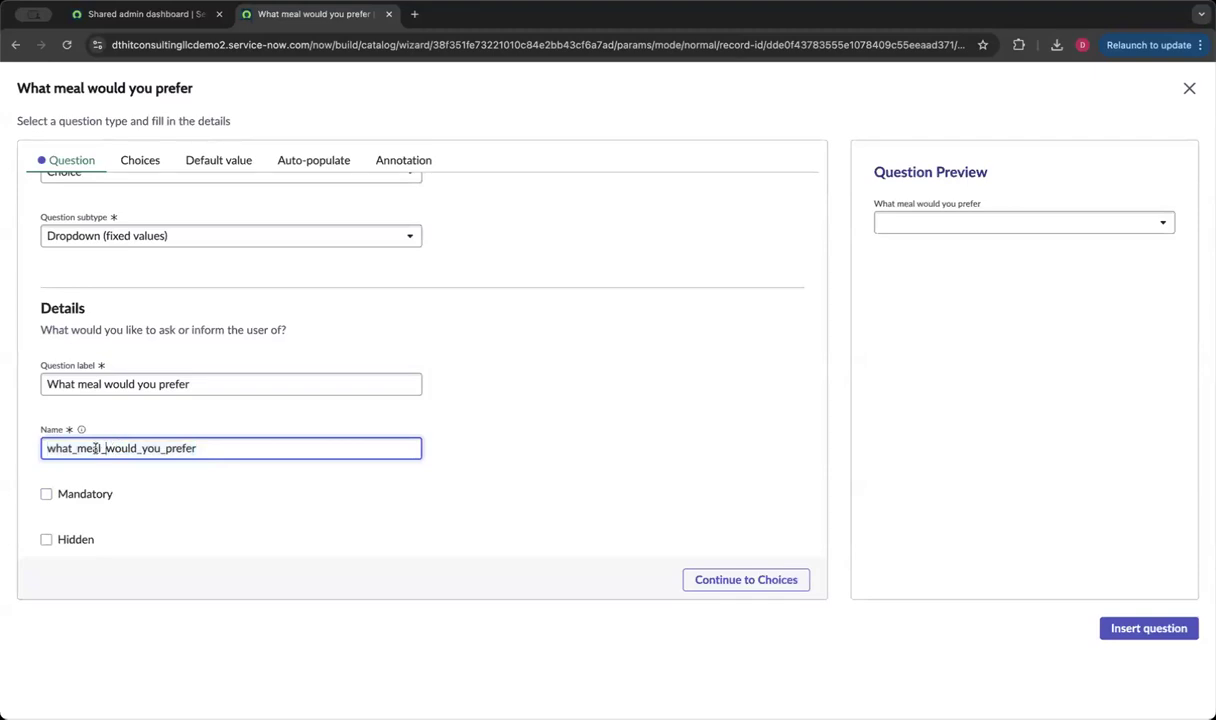
{"action": "left_click_drag", "start_coordinate": [62, 449], "coordinate": [44, 452]}
{"action": "left_click_drag", "start_coordinate": [105, 448], "coordinate": [137, 448]}
{"action": "left_click", "coordinate": [197, 448], "text": "shift"}
{"action": "key", "text": "BackSpace"}
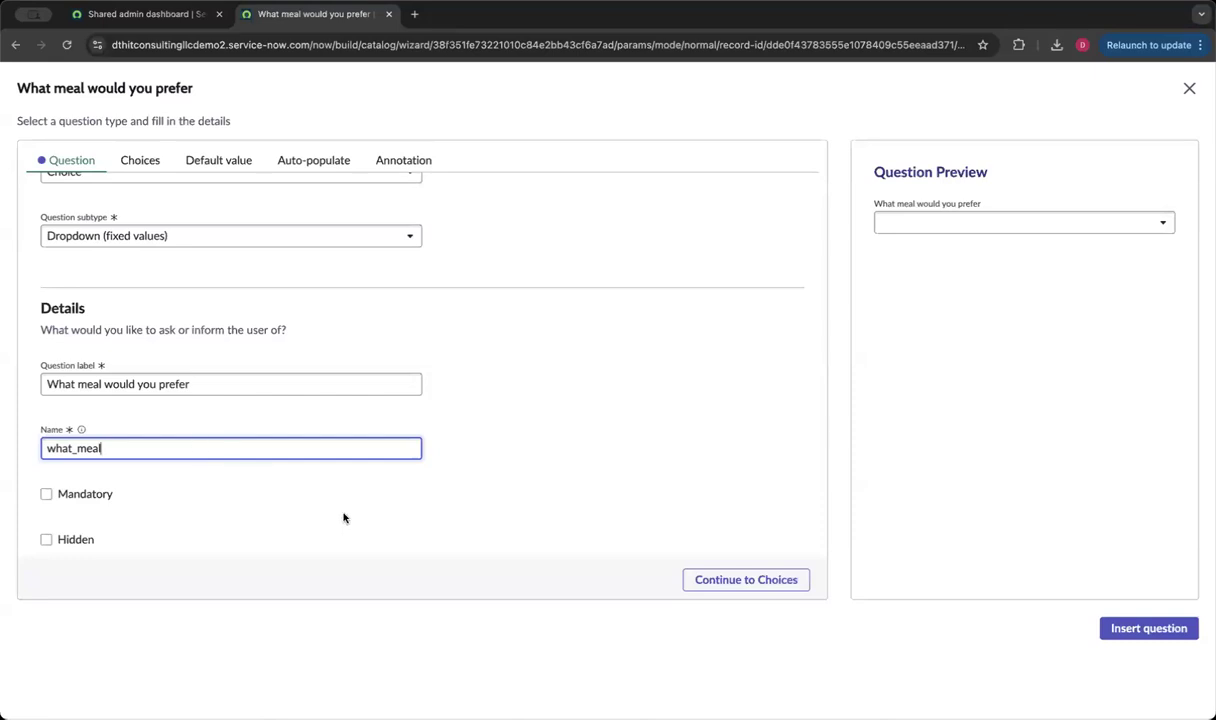
Step: Continue to the meal question's choices, include a none choice and check it in the question preview
{"action": "left_click", "coordinate": [705, 580]}
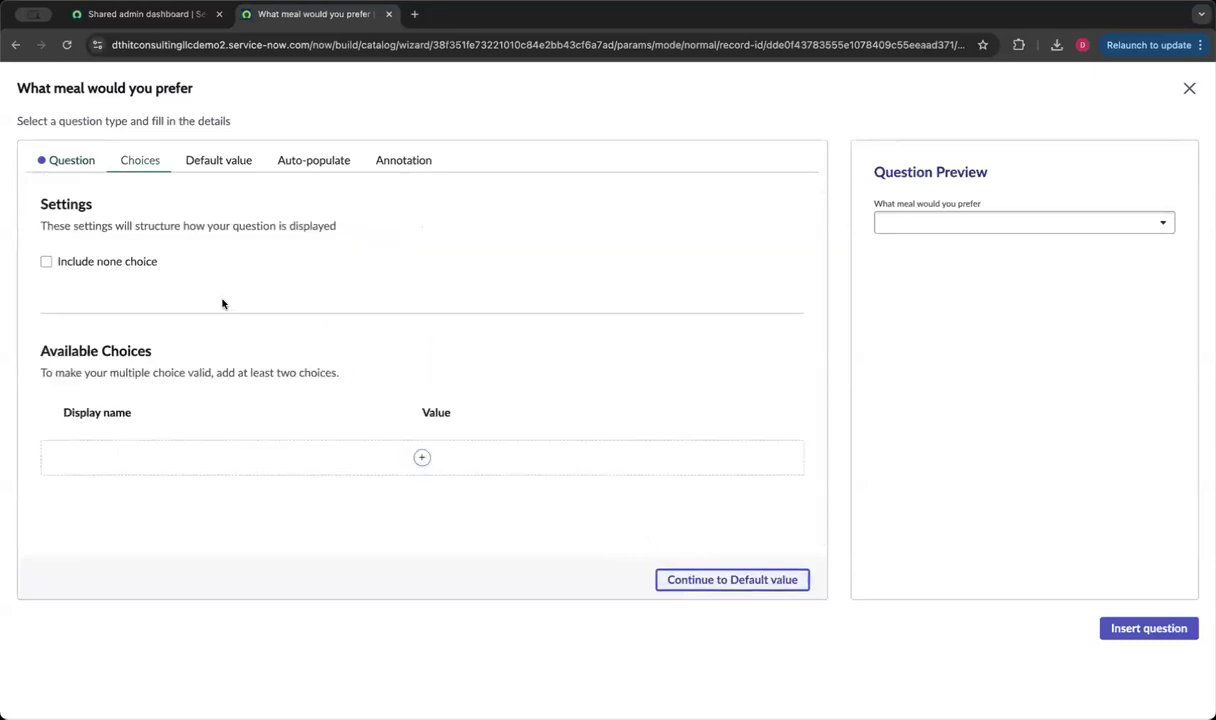
{"action": "left_click", "coordinate": [45, 263]}
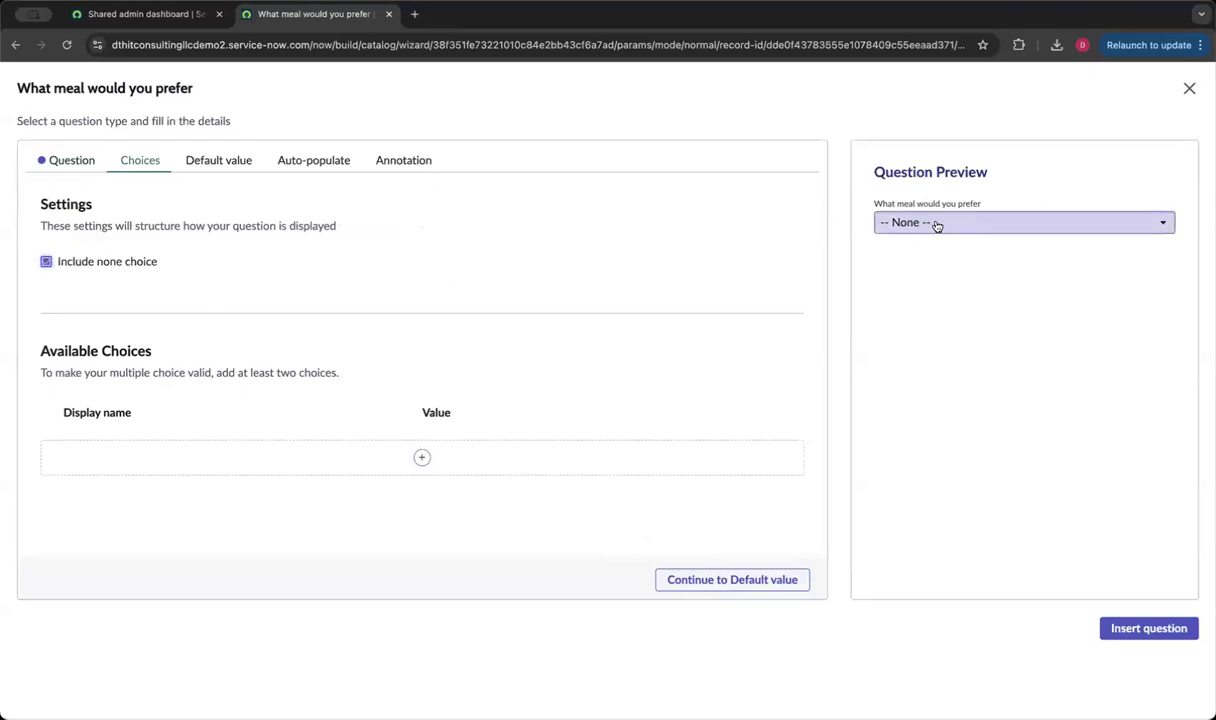
{"action": "left_click", "coordinate": [905, 226]}
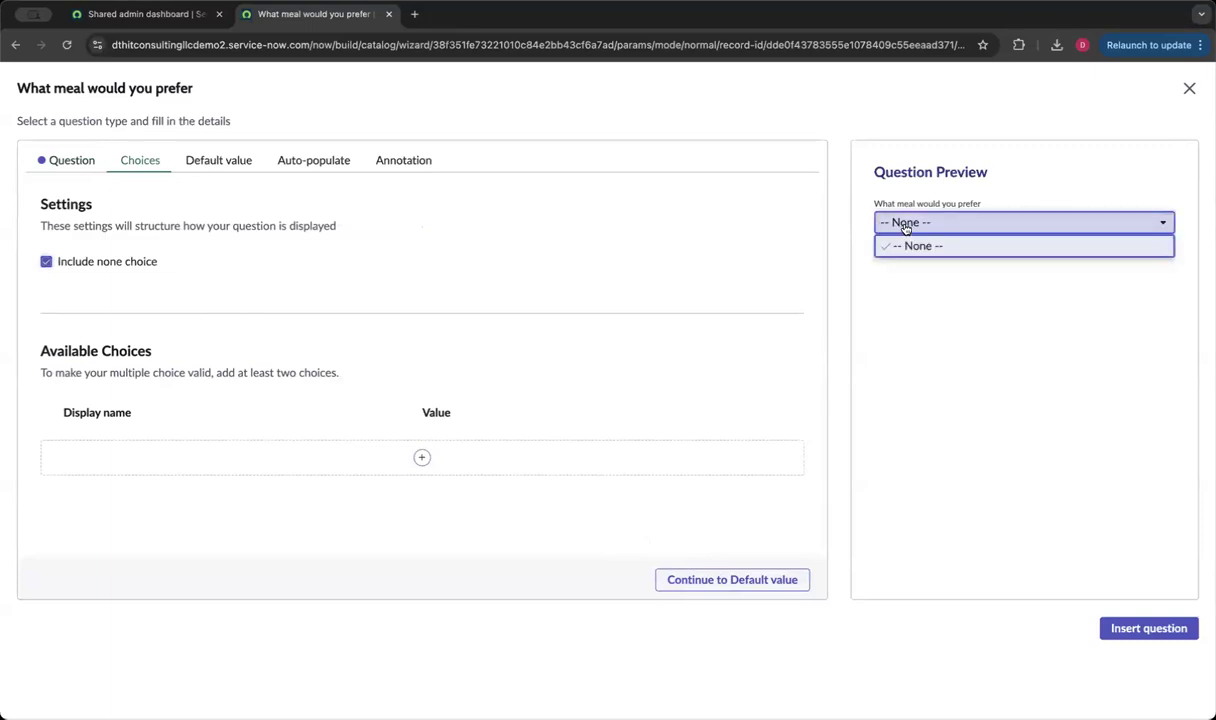
{"action": "left_click", "coordinate": [862, 216]}
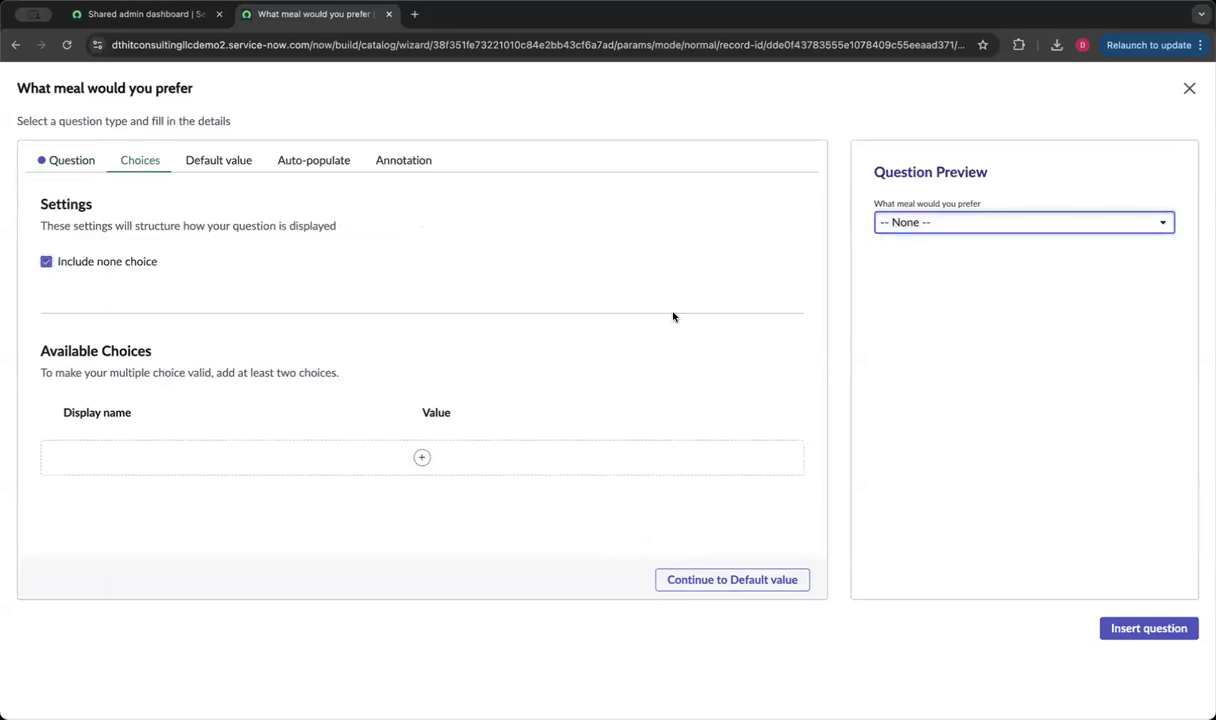
Step: Add a first choice "No Pork please" with the value no_pork_please to the meal question
{"action": "left_click", "coordinate": [424, 458]}
{"action": "left_click", "coordinate": [276, 466]}
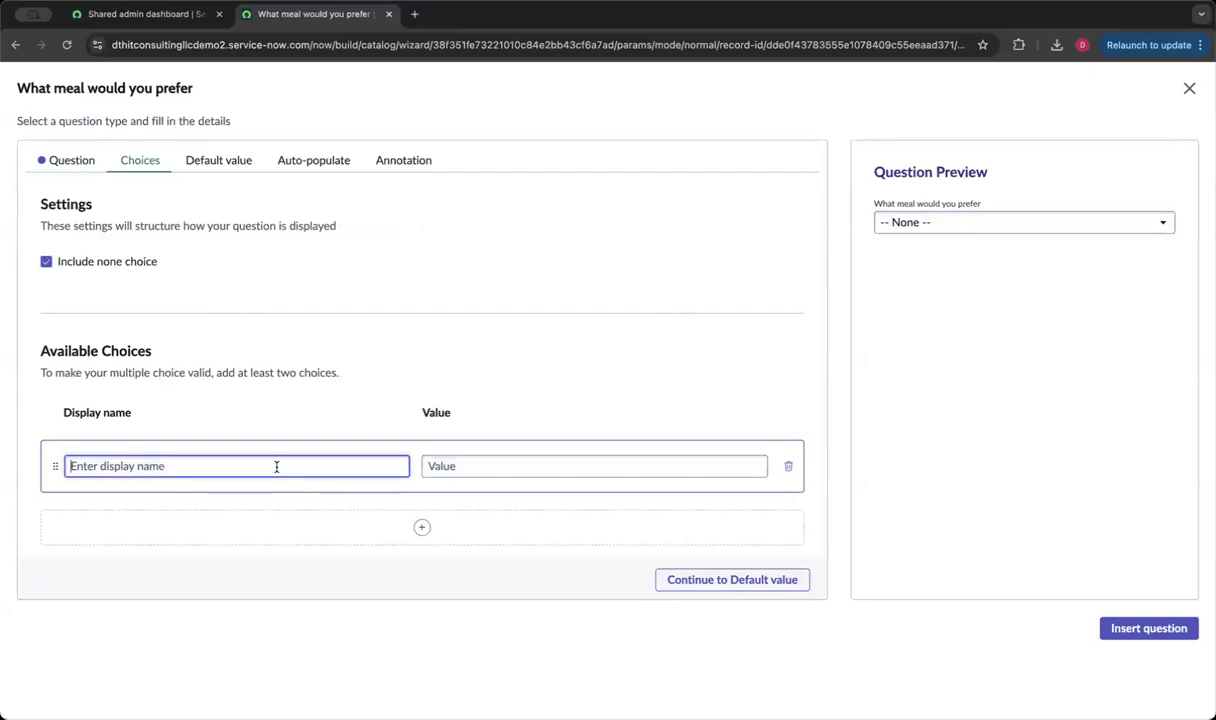
{"action": "type", "text": "No Pork "}
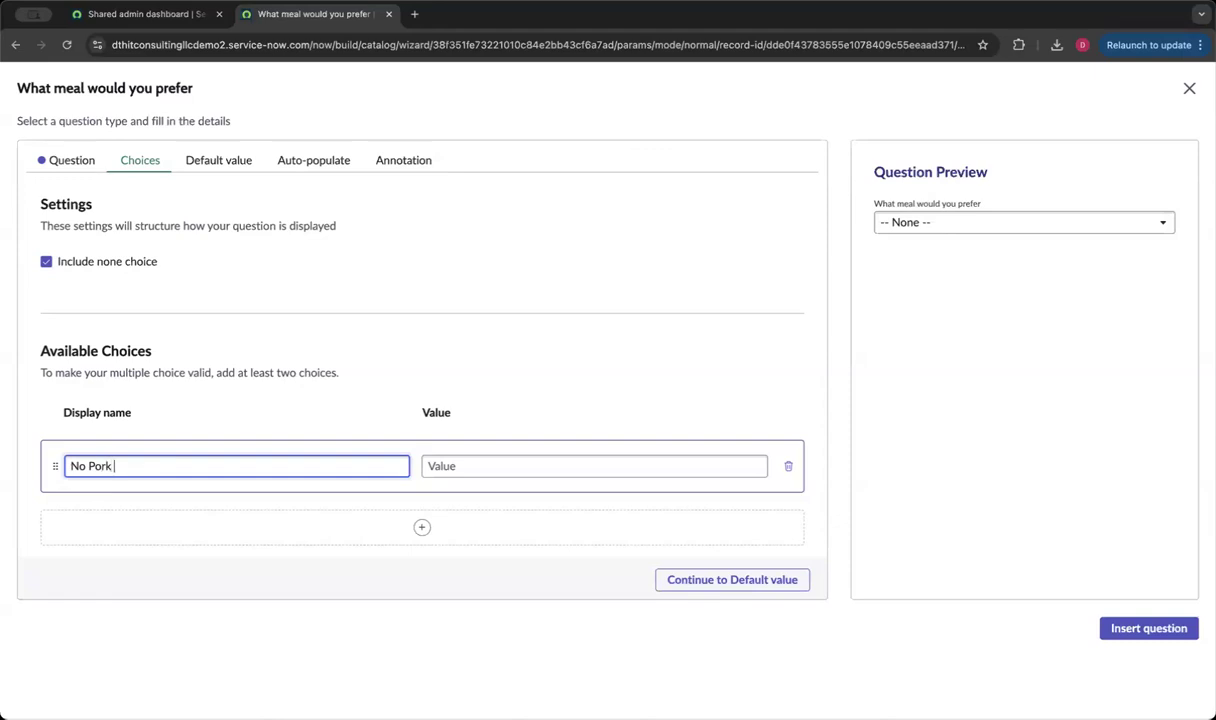
{"action": "type", "text": "please"}
{"action": "key", "text": "Tab"}
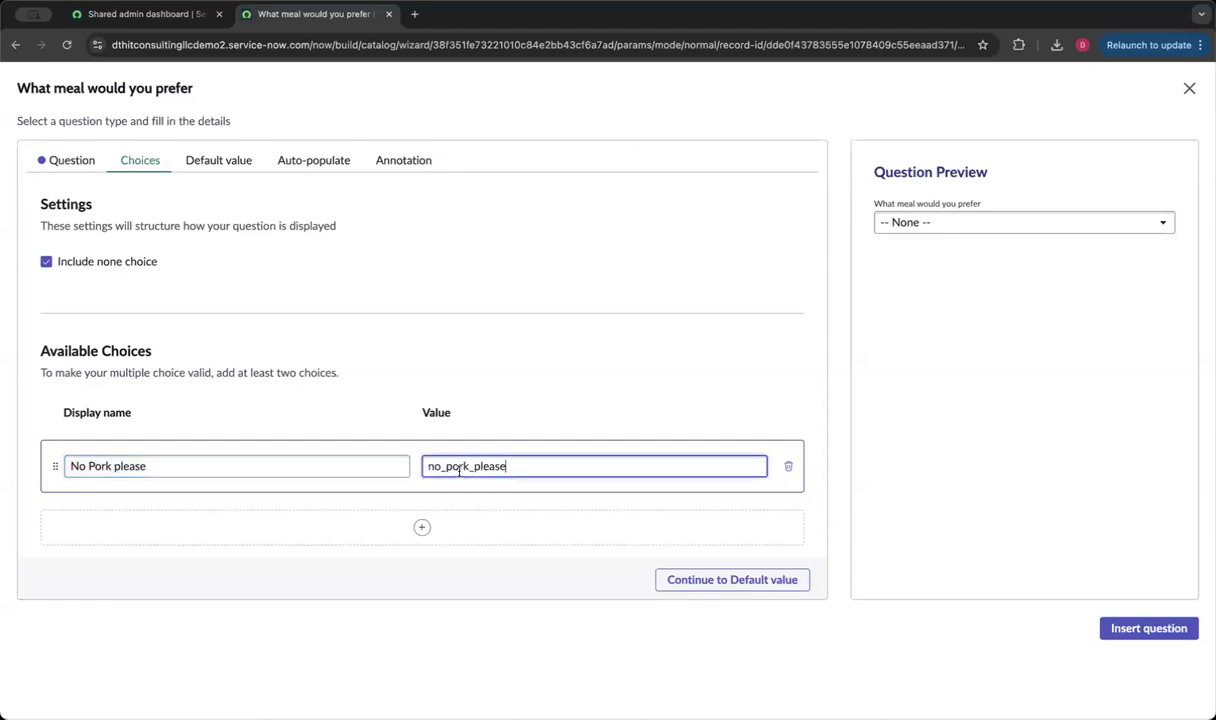
Step: Add a second choice "Give me all the pork" with the value give_me_all_the_pork
{"action": "left_click", "coordinate": [416, 524]}
{"action": "left_click", "coordinate": [296, 535]}
{"action": "type", "text": "Give me all the port"}
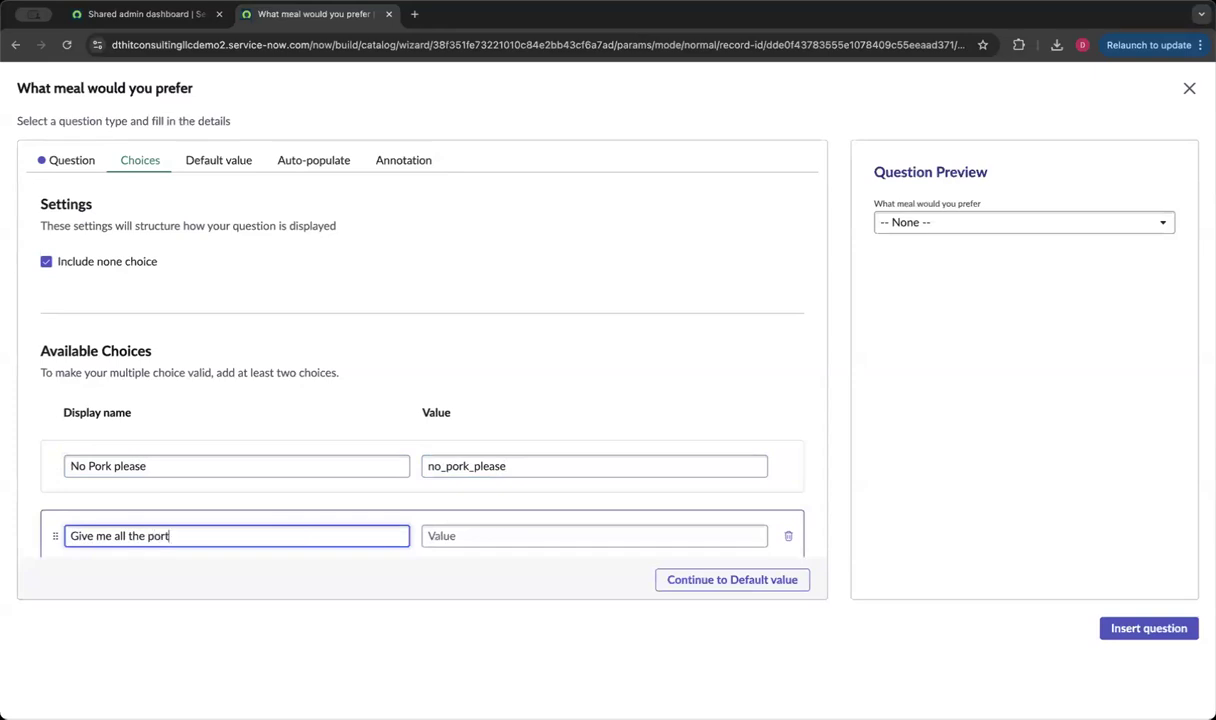
{"action": "key", "text": "BackSpace"}
{"action": "type", "text": "k"}
{"action": "left_click", "coordinate": [442, 588]}
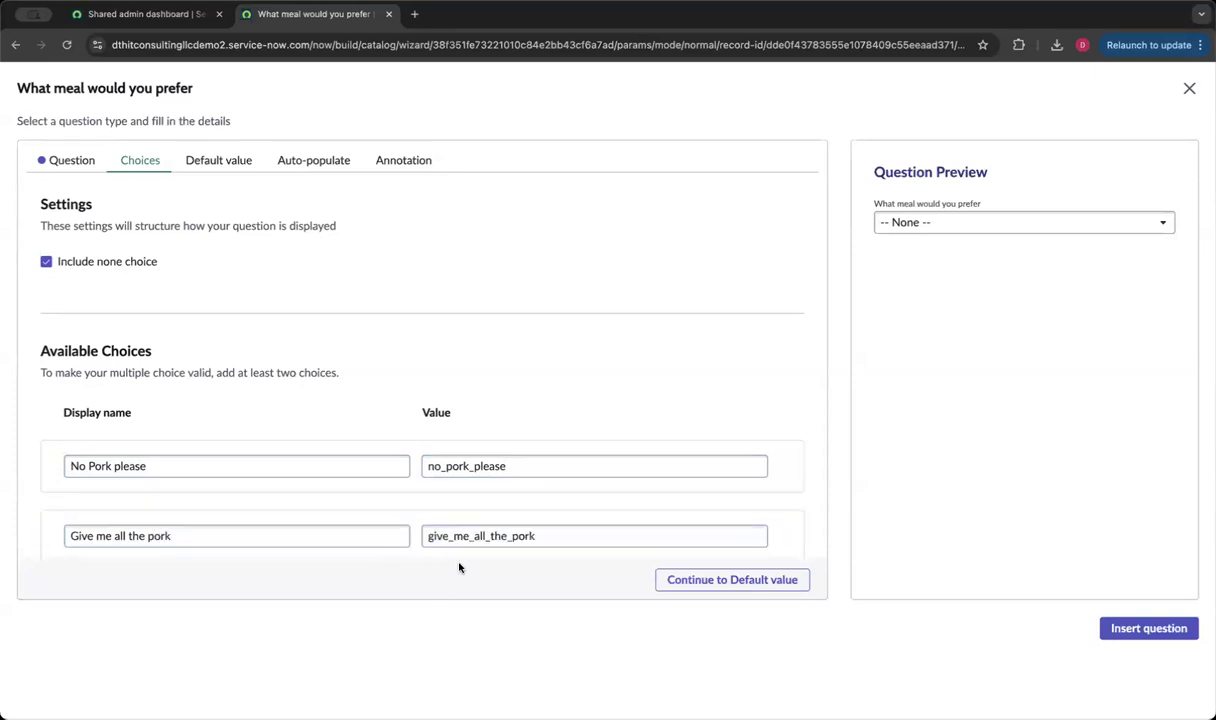
Step: Add a third choice "Veggie" with the value veggie to the available choices
{"action": "scroll", "coordinate": [461, 530], "scroll_direction": "down", "scroll_amount": 2}
{"action": "left_click", "coordinate": [443, 480]}
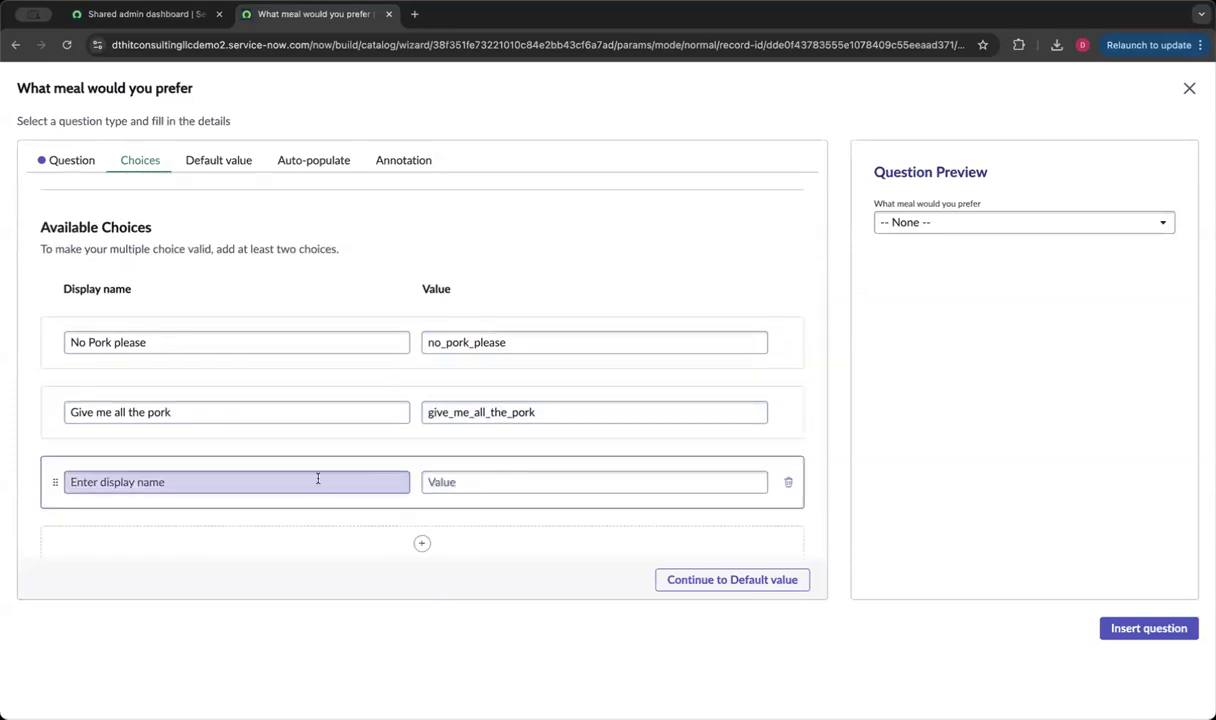
{"action": "type", "text": "Vegg"}
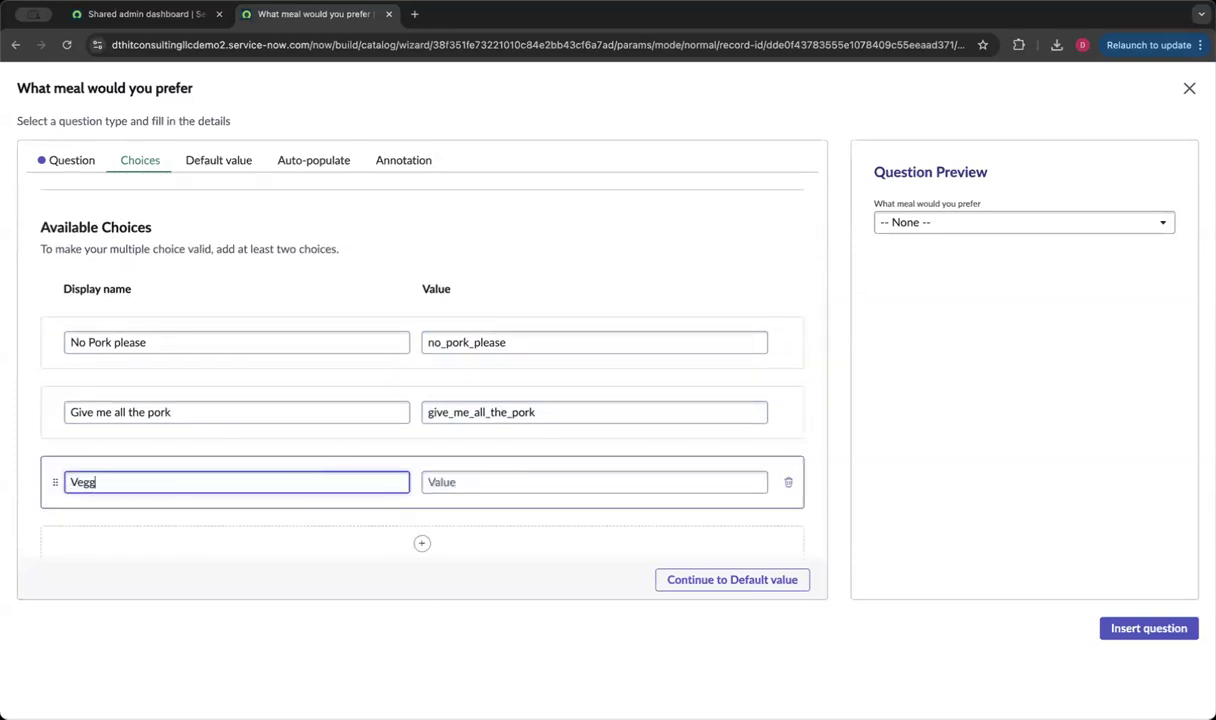
{"action": "type", "text": "ie"}
{"action": "key", "text": "Tab"}
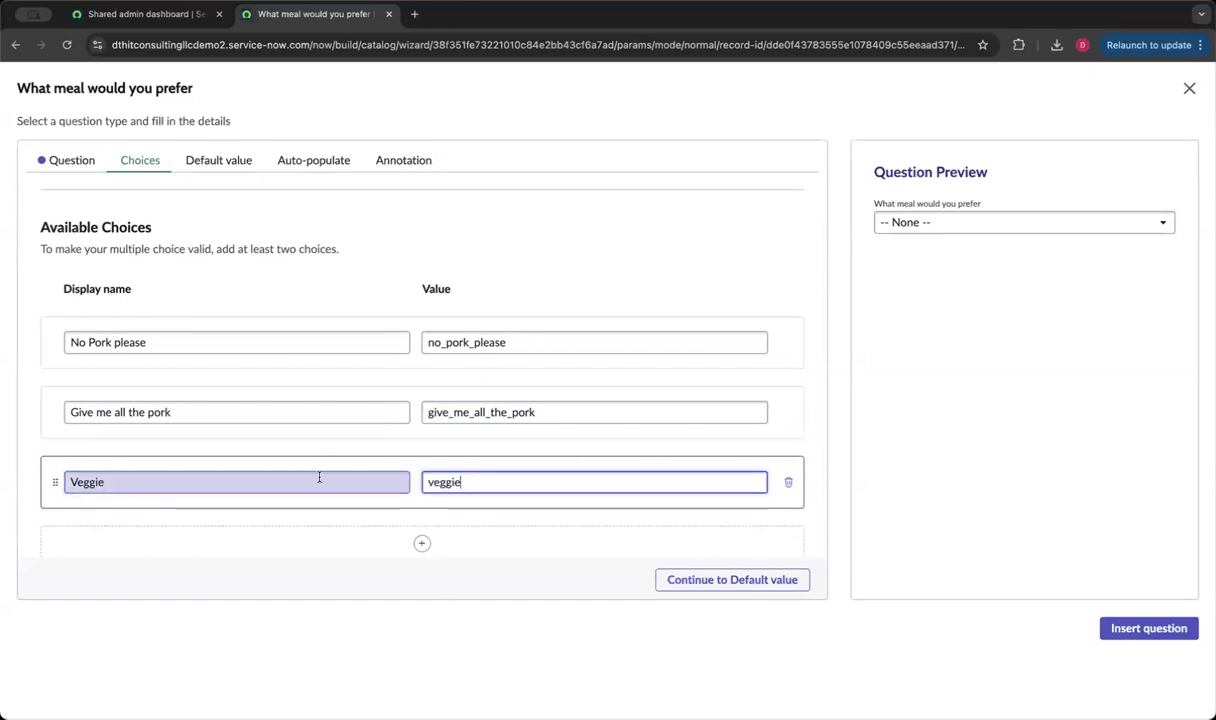
Step: Check the choices in the question preview, then insert the meal question into the form and save the catalog item
{"action": "left_click", "coordinate": [913, 224]}
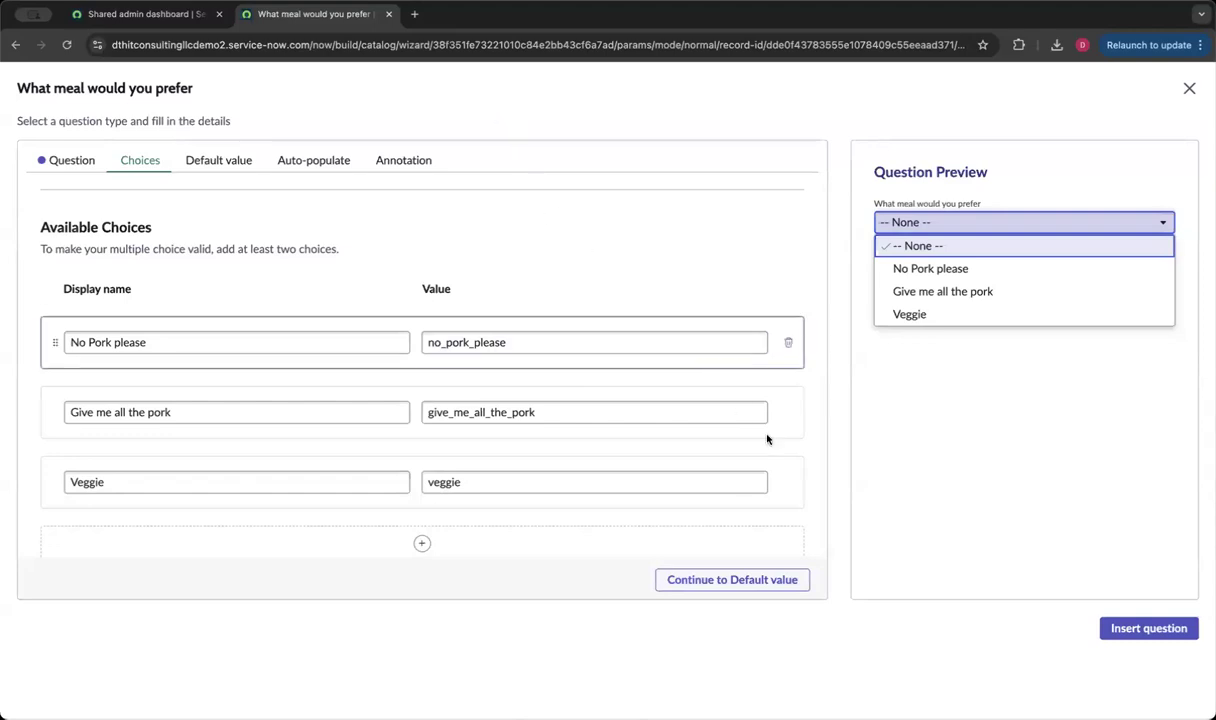
{"action": "left_click", "coordinate": [1127, 630]}
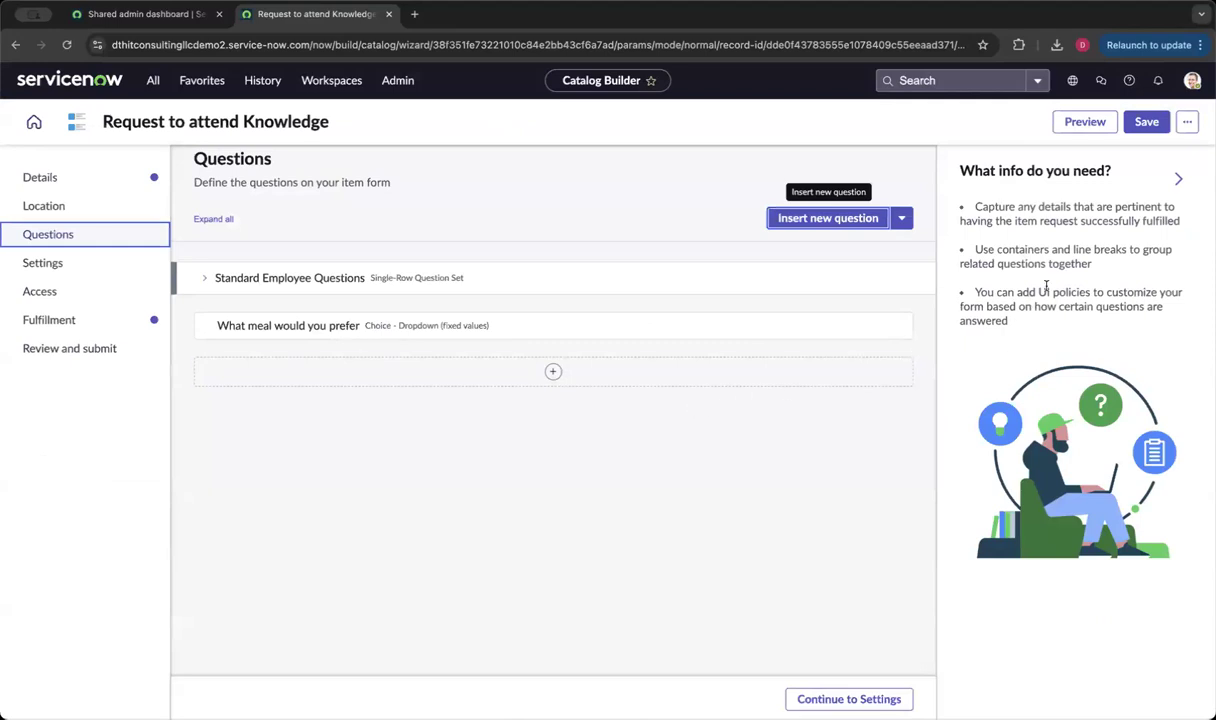
{"action": "left_click", "coordinate": [1147, 122]}
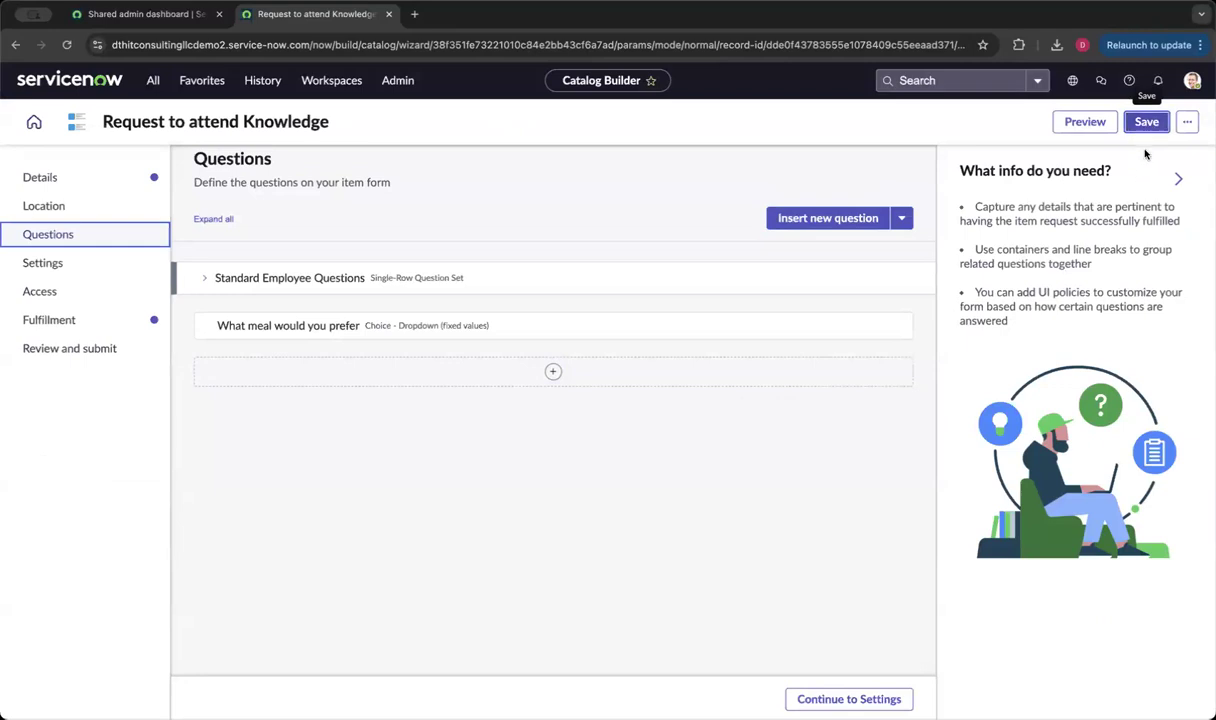
Step: Preview the catalog item in the Portal view and expand the choices of the meal question
{"action": "left_click", "coordinate": [1070, 126]}
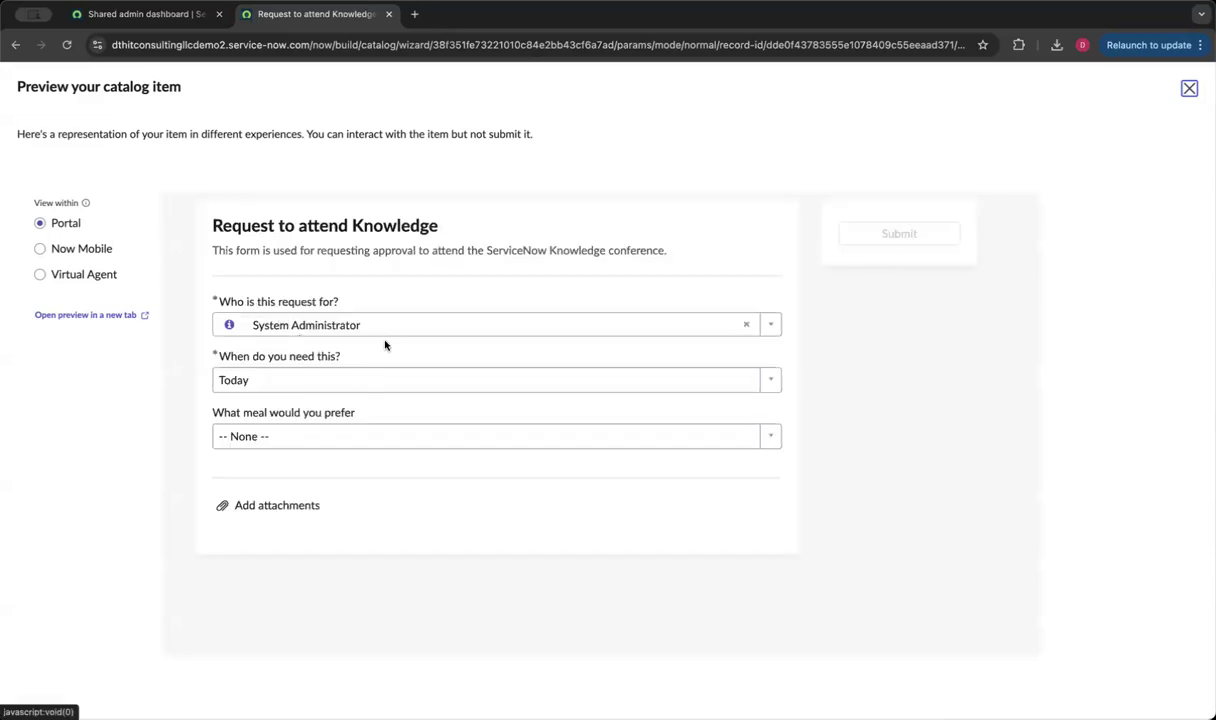
{"action": "left_click", "coordinate": [322, 434]}
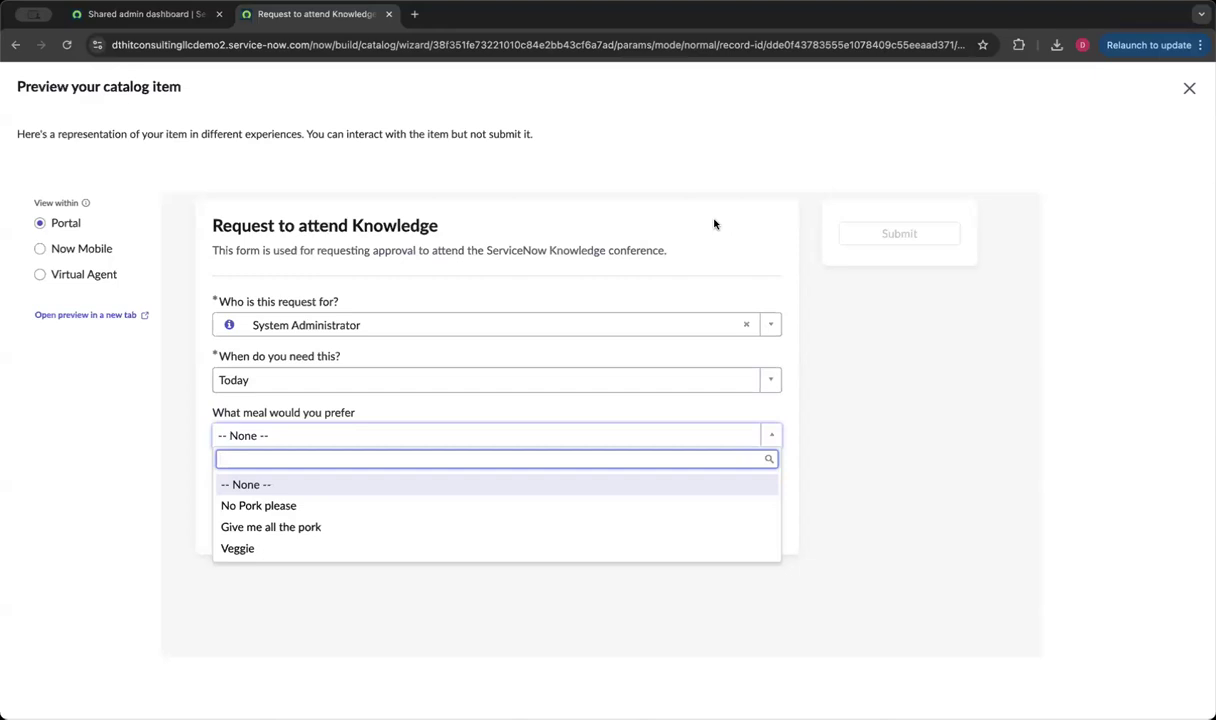
Step: Switch to the Shared admin dashboard browser tab, search the navigator for "maintain i" and open the Maintain Items list
{"action": "left_click", "coordinate": [167, 22]}
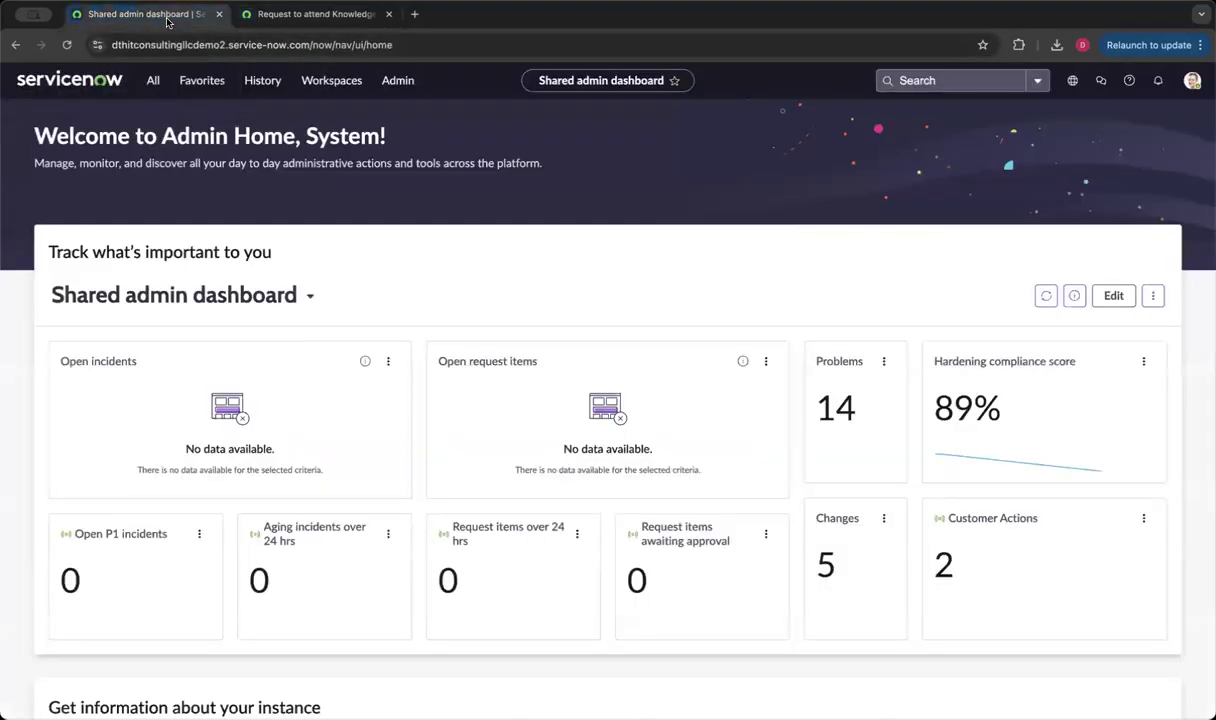
{"action": "left_click", "coordinate": [205, 80]}
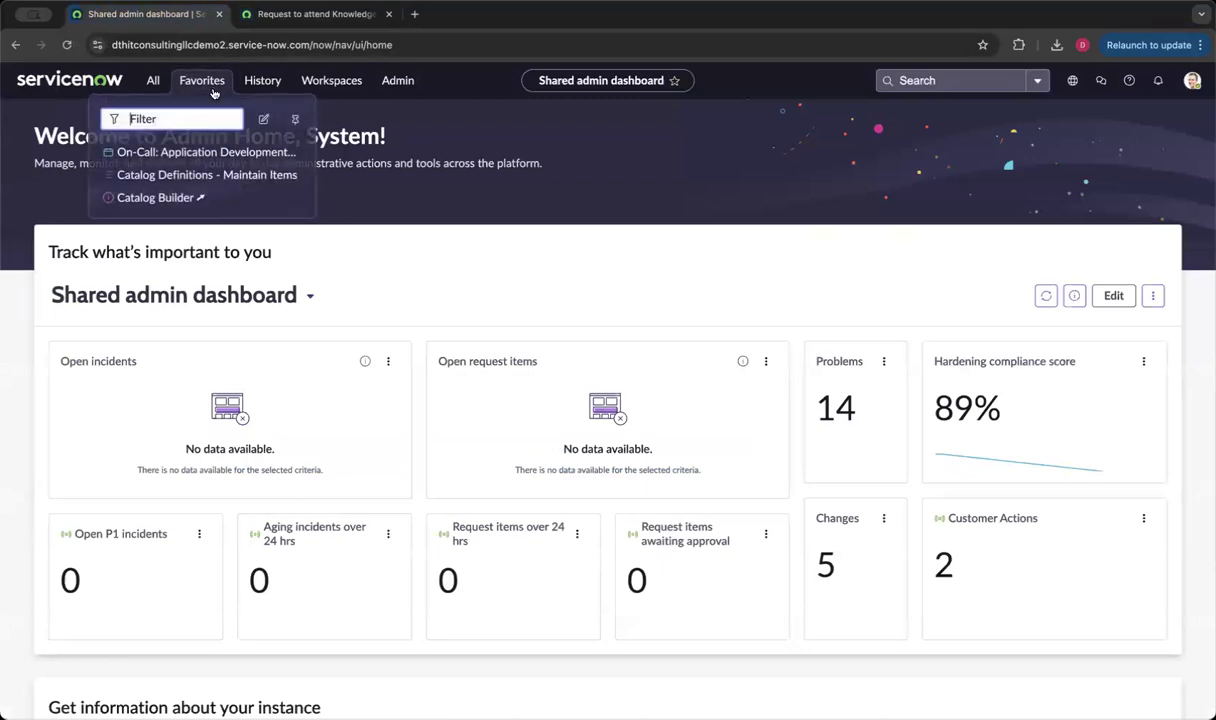
{"action": "left_click", "coordinate": [155, 80]}
{"action": "type", "text": "main"}
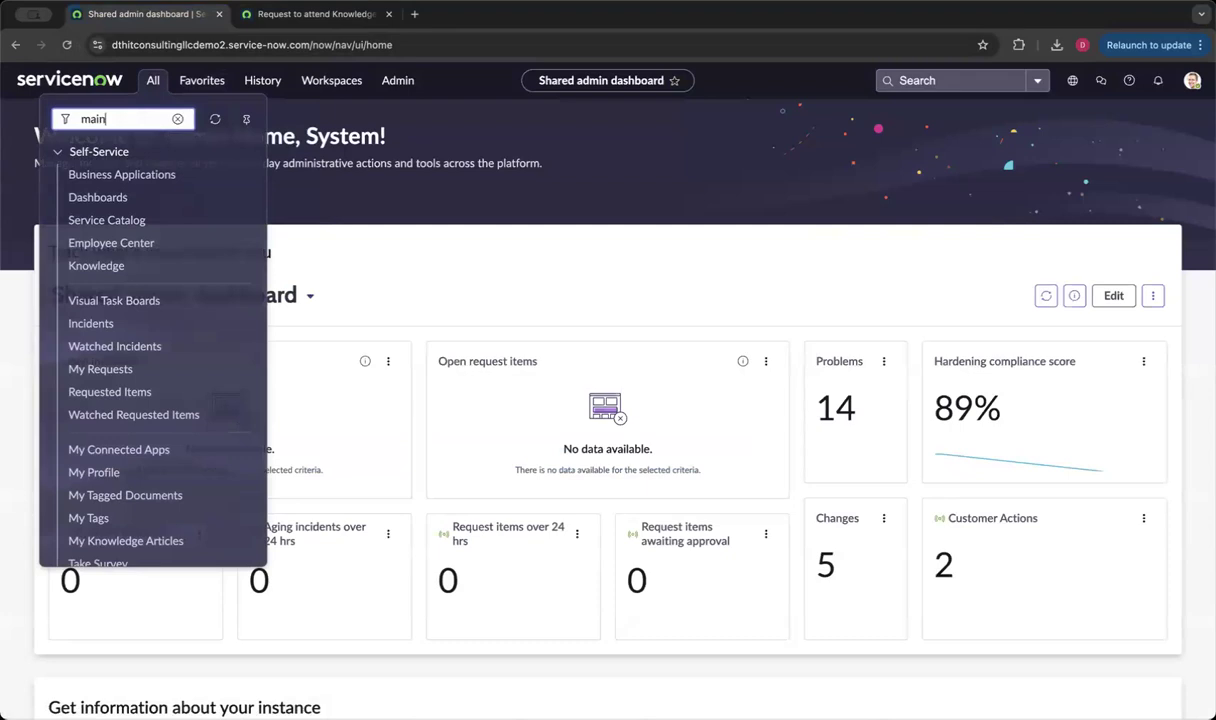
{"action": "type", "text": "tain i"}
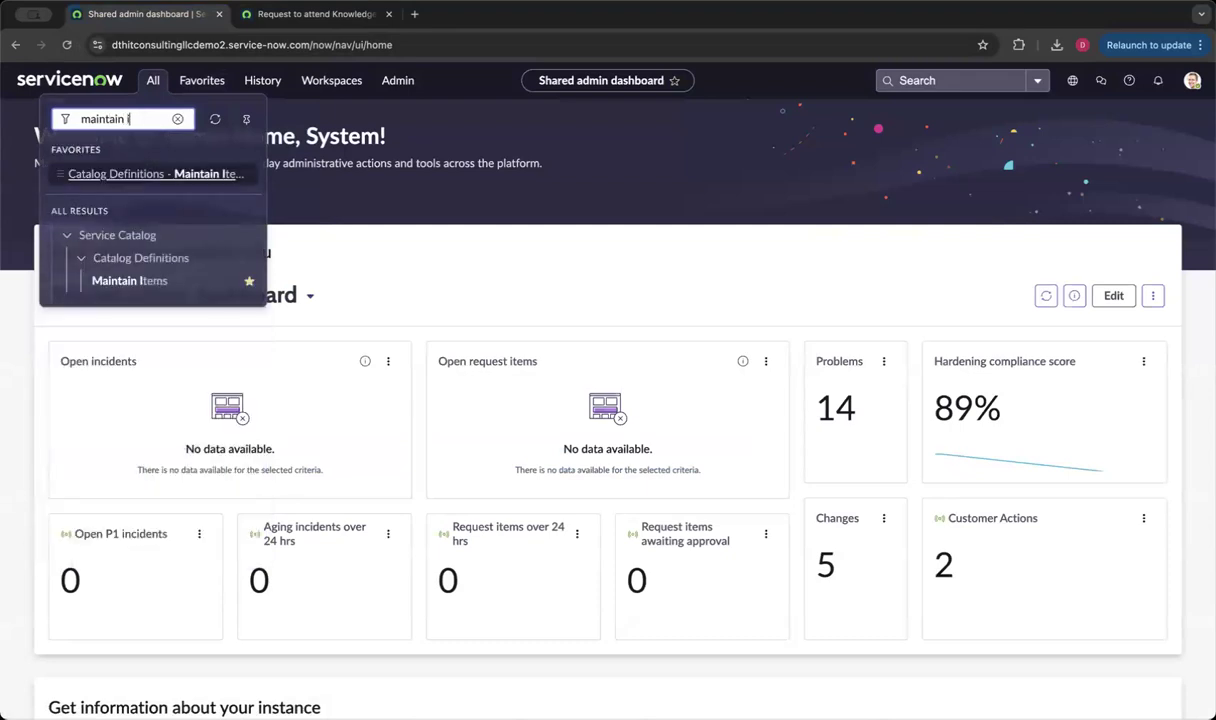
{"action": "left_click", "coordinate": [149, 282]}
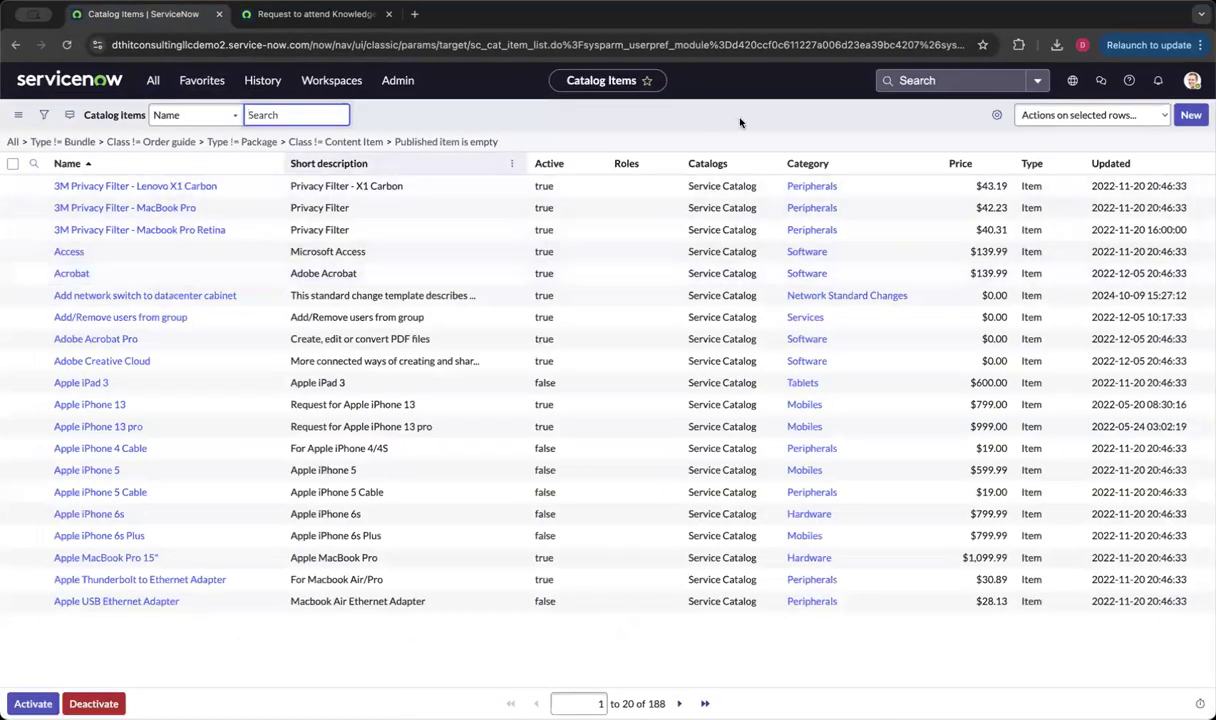
Step: Sort the catalog items by Updated in descending order and copy the name "Request to attend Knowledge" from its row
{"action": "left_click", "coordinate": [1097, 166]}
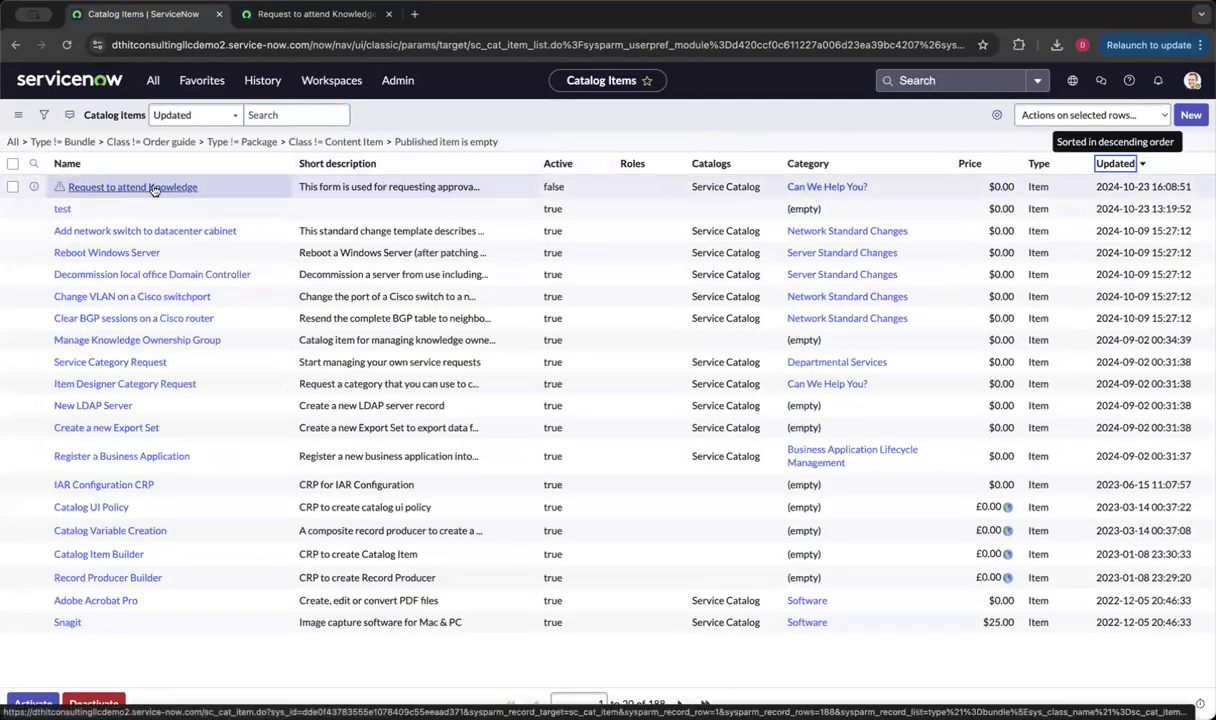
{"action": "double_click", "coordinate": [217, 191]}
{"action": "key", "text": "super+c"}
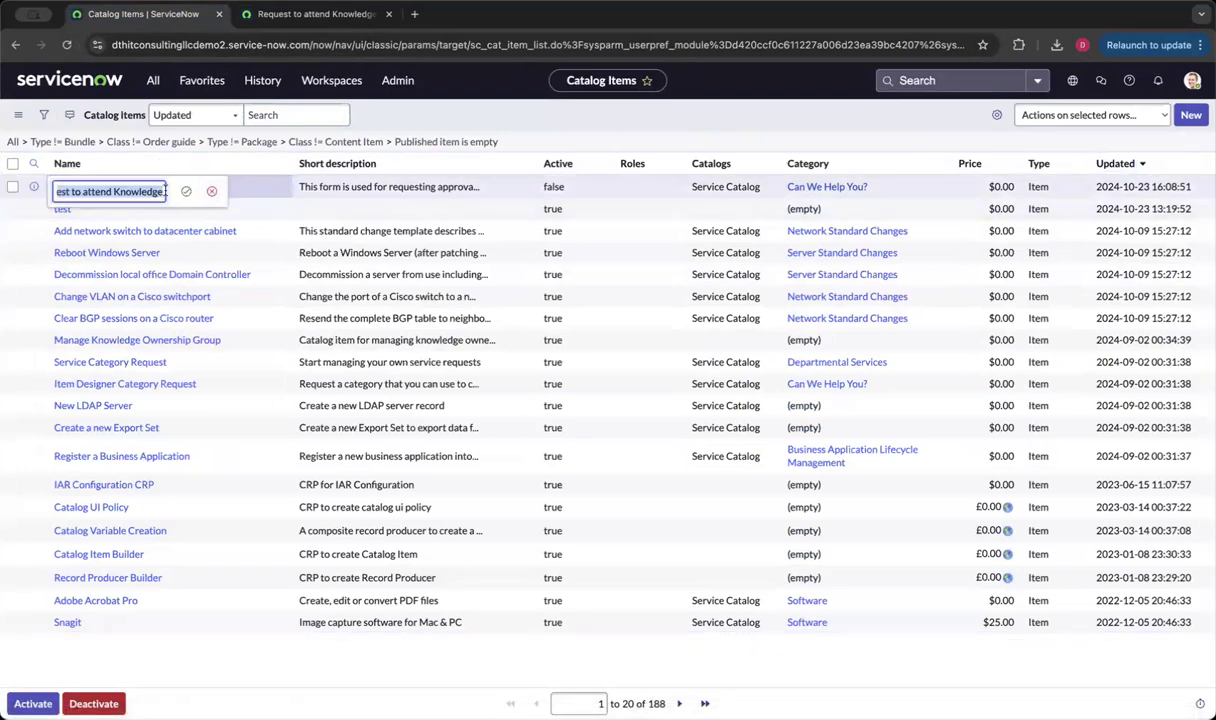
Step: Cancel the inline name edit and start a new catalog item named "Request to attend Knowledge - Old School"
{"action": "left_click", "coordinate": [211, 191]}
{"action": "left_click", "coordinate": [1190, 116]}
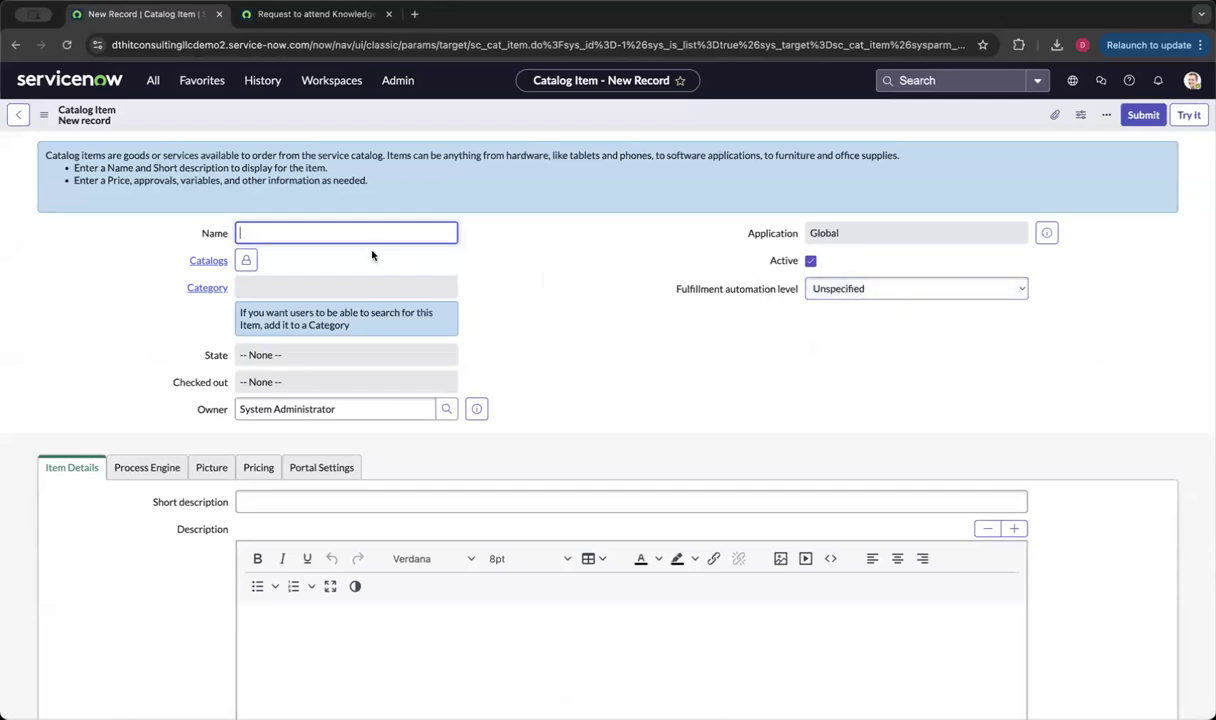
{"action": "key", "text": "super+v"}
{"action": "type", "text": "- Old School"}
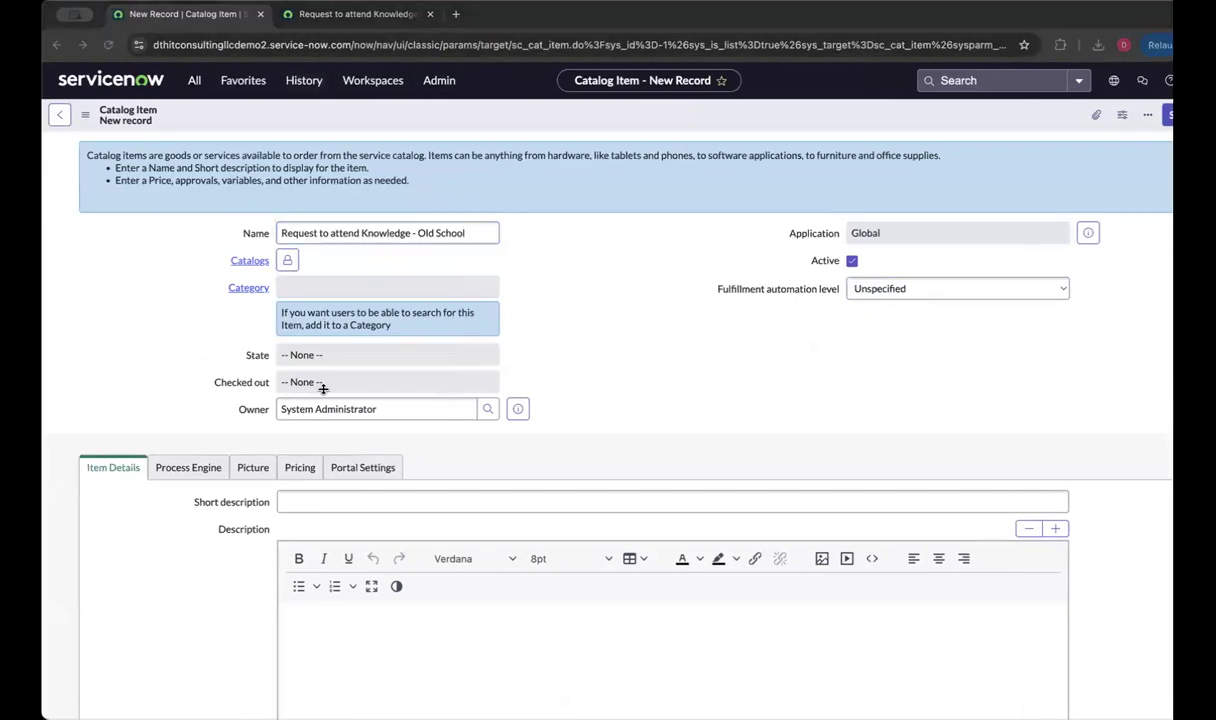
Step: Enter the short description "This form is used for requesting approval to attend the ServiceNow Knowledge conference."
{"action": "left_click", "coordinate": [1018, 196]}
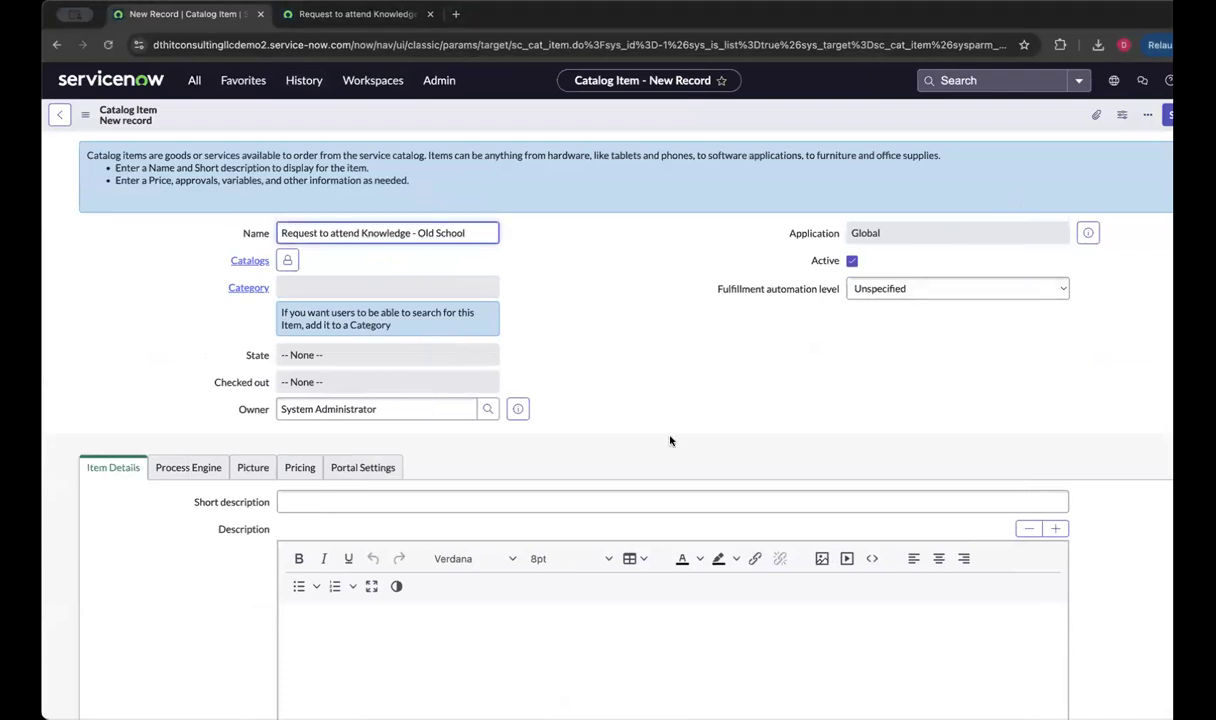
{"action": "left_click", "coordinate": [483, 495]}
{"action": "type", "text": "This form is used for requesting approval to attend the ServiceNow Knowledge conference."}
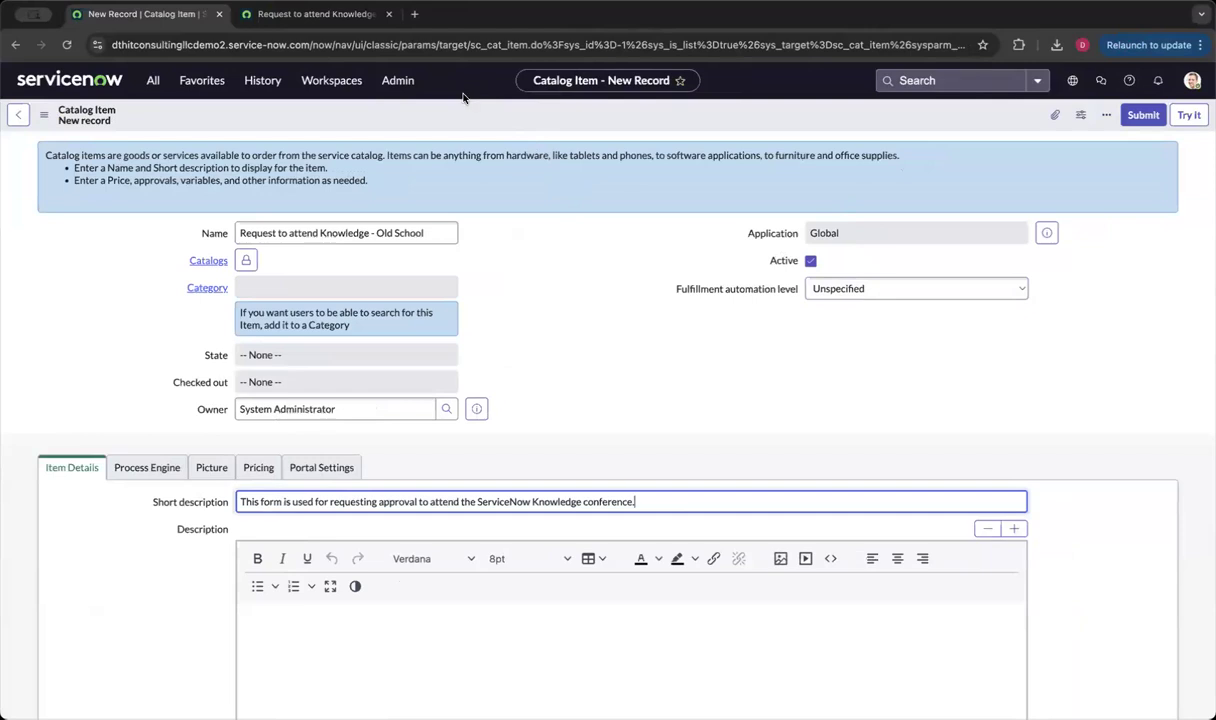
Step: Assign the item to the Service Catalog and the category "Can We Help You?", then lock the Catalogs field
{"action": "left_click", "coordinate": [245, 260]}
{"action": "type", "text": "service"}
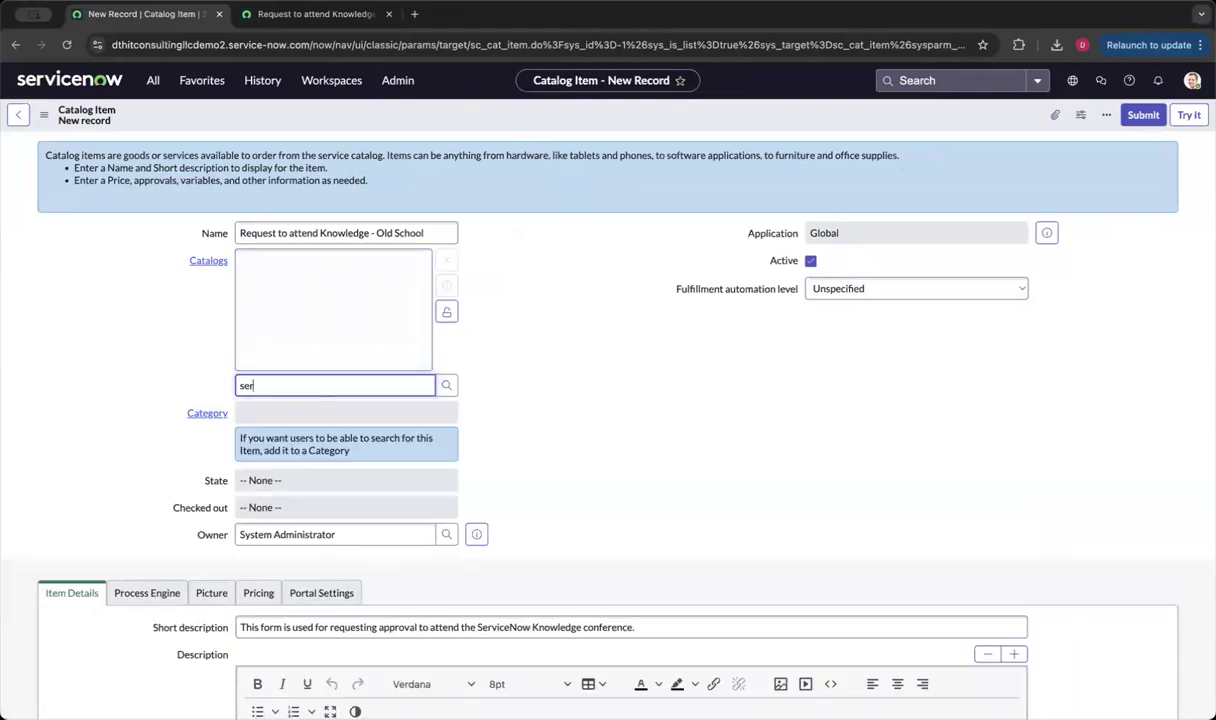
{"action": "left_click", "coordinate": [270, 408]}
{"action": "left_click", "coordinate": [276, 413]}
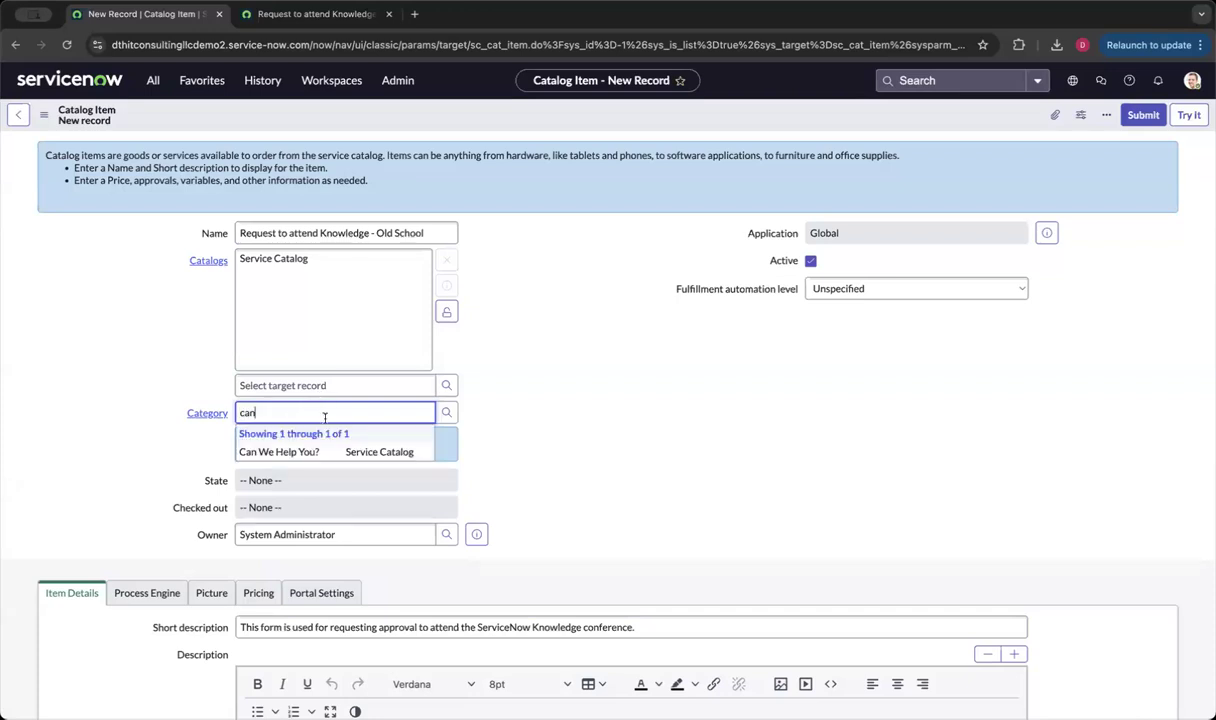
{"action": "left_click", "coordinate": [266, 452]}
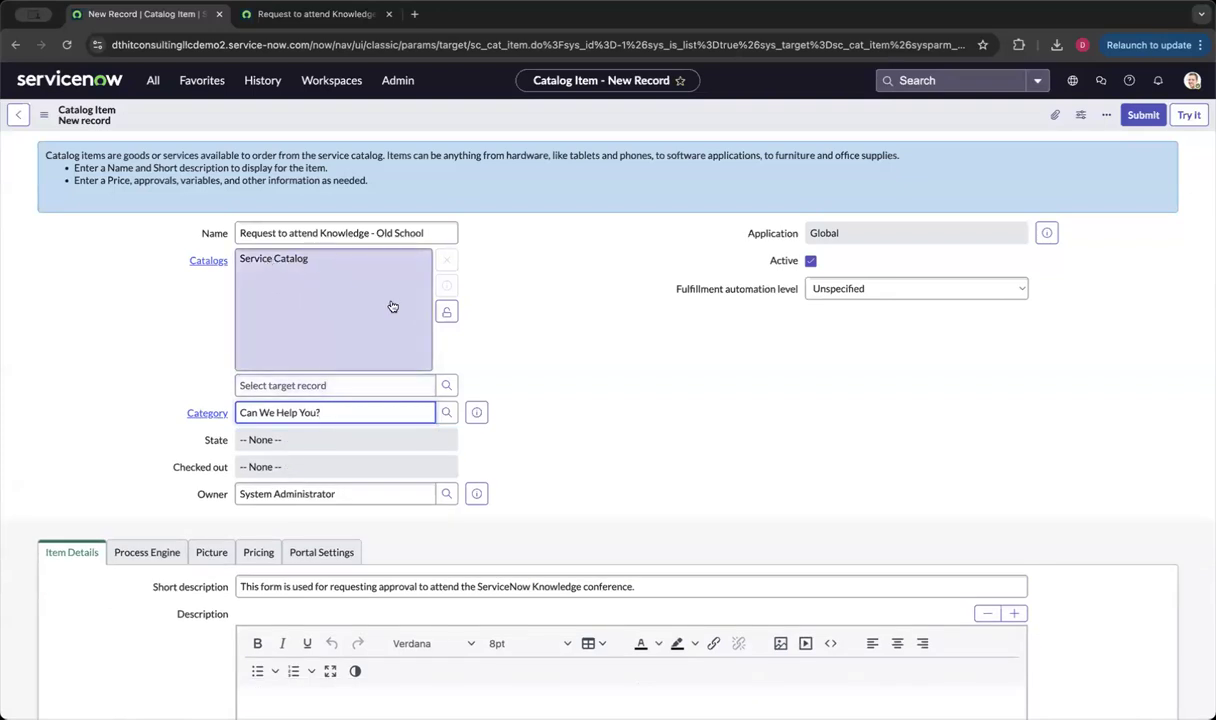
{"action": "left_click", "coordinate": [446, 311]}
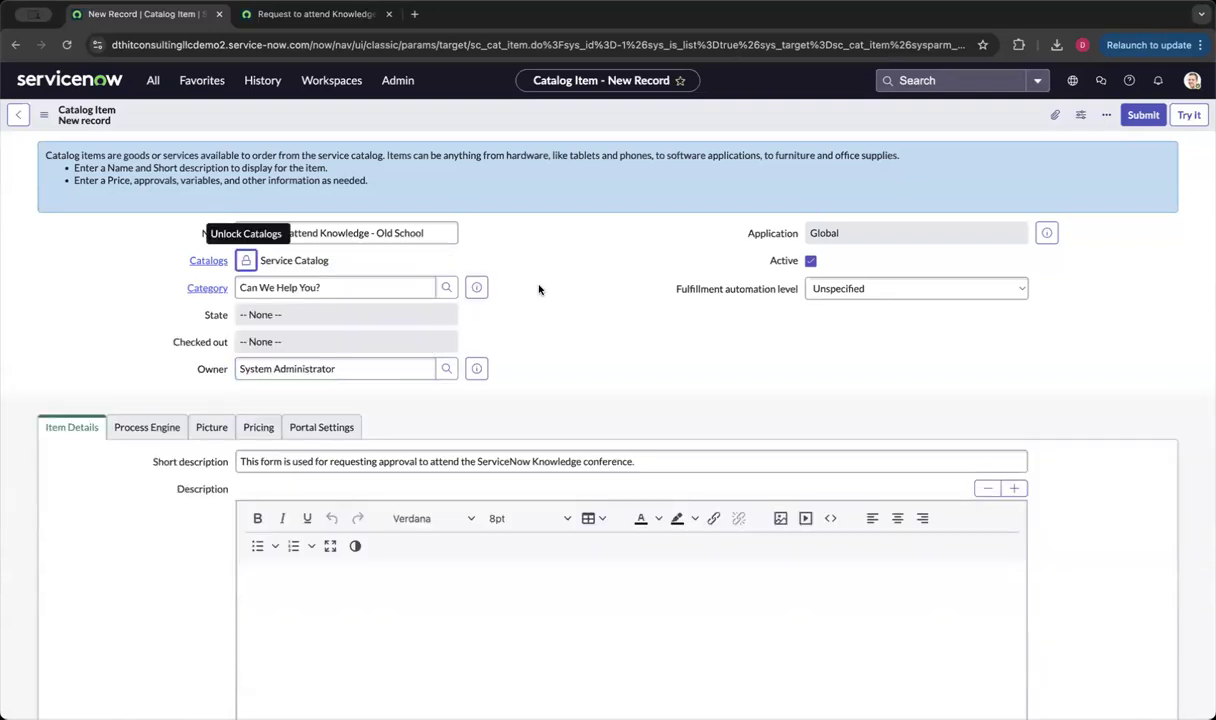
Step: Check the new item's portal settings and item details, then save the record and stay on it
{"action": "scroll", "coordinate": [538, 289], "scroll_direction": "down", "scroll_amount": 4}
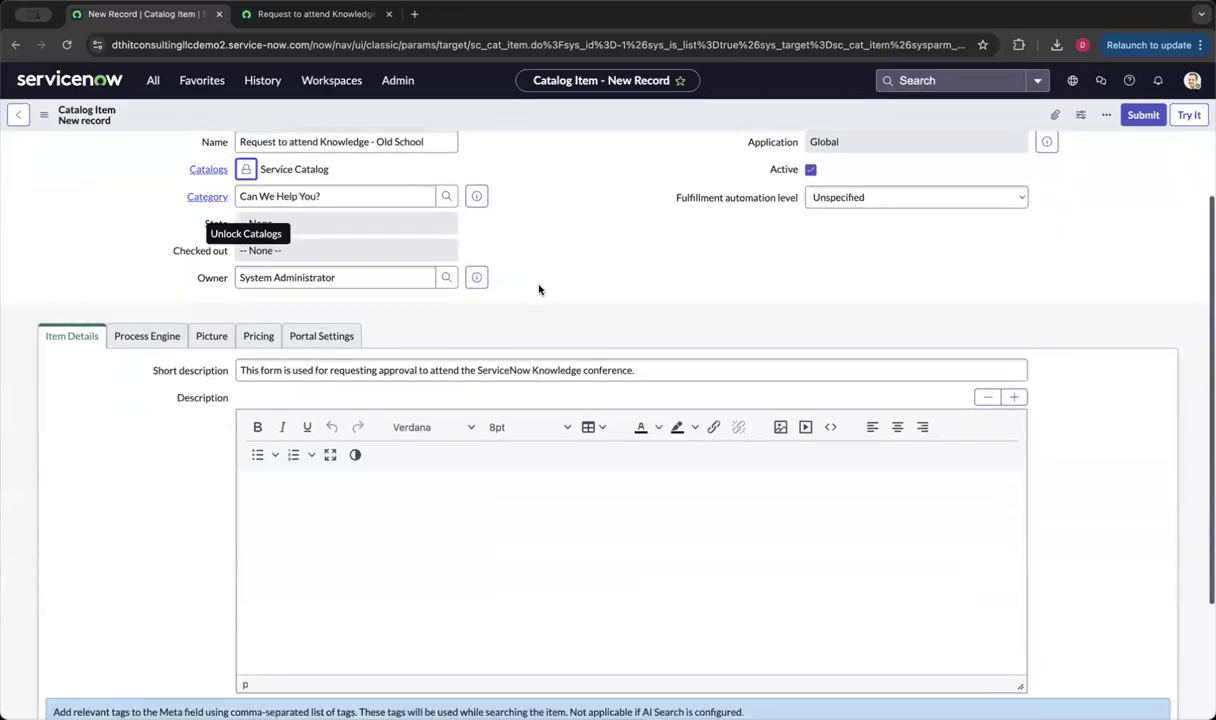
{"action": "scroll", "coordinate": [538, 289], "scroll_direction": "down", "scroll_amount": 1}
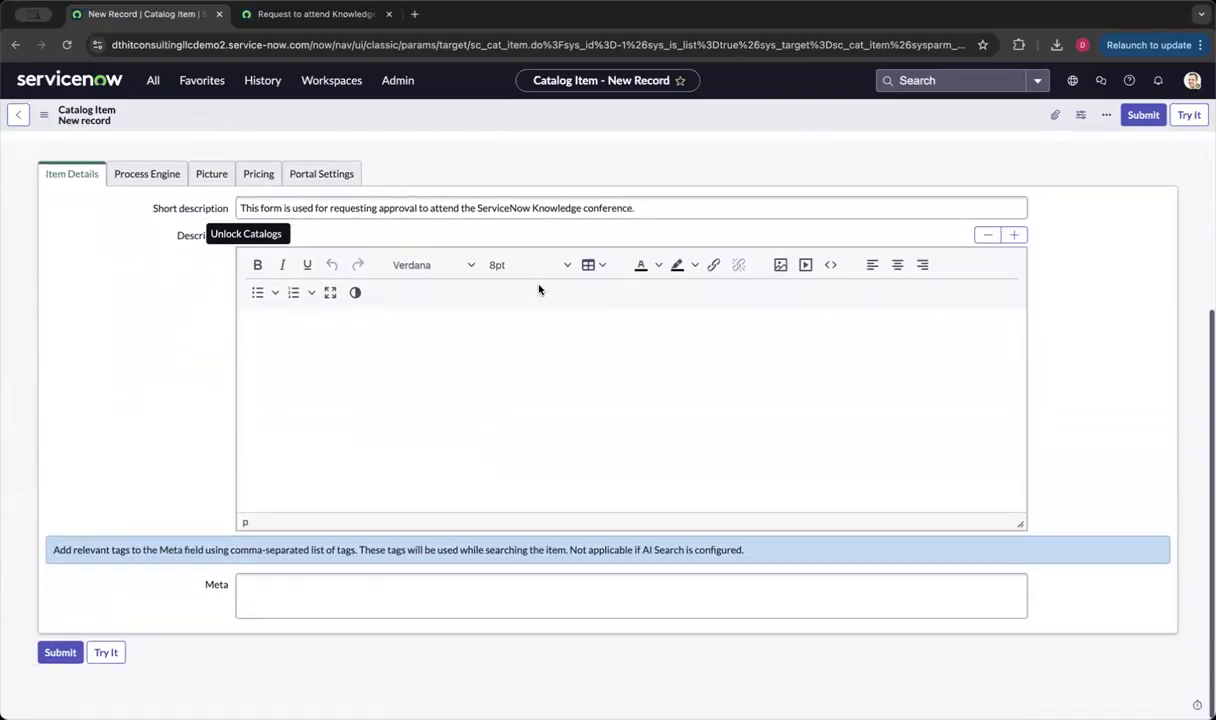
{"action": "left_click", "coordinate": [322, 175]}
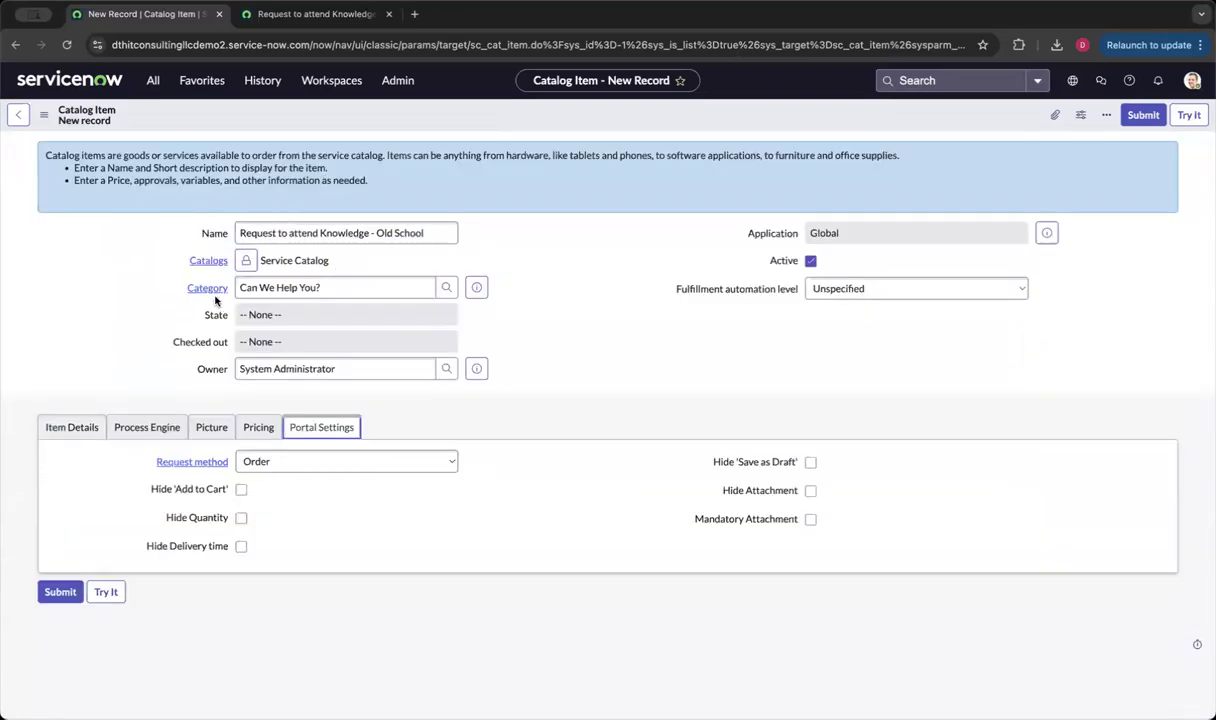
{"action": "left_click", "coordinate": [72, 428]}
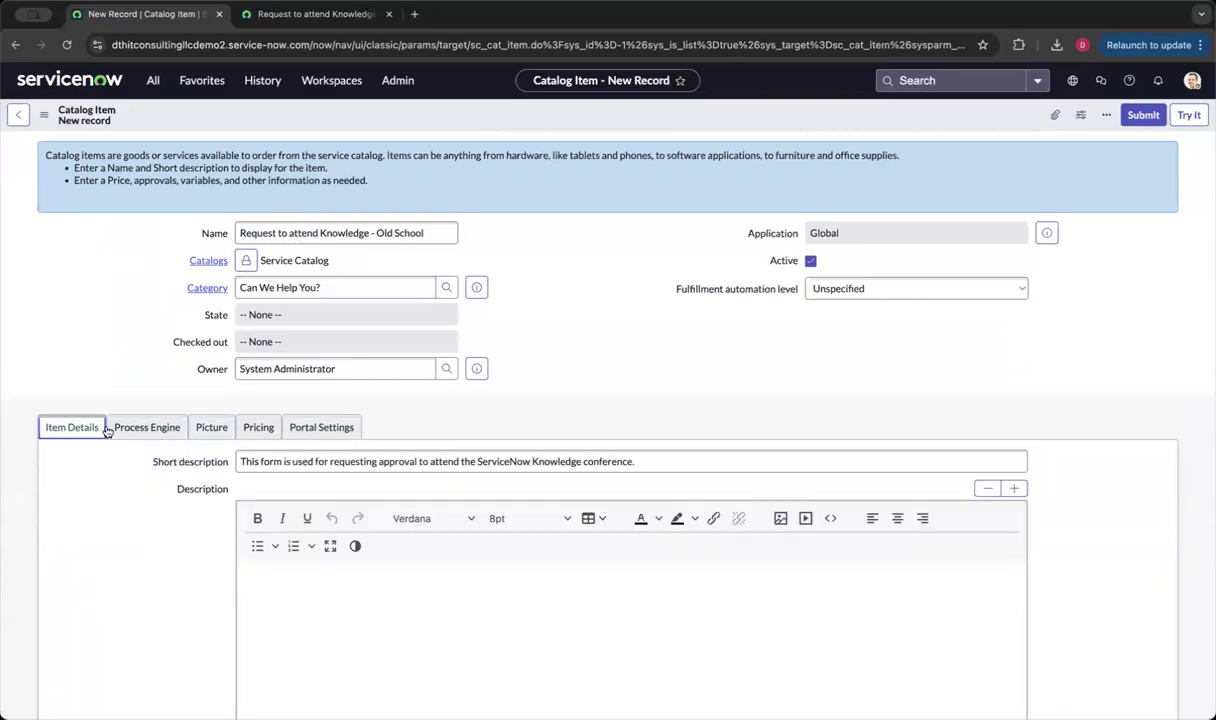
{"action": "scroll", "coordinate": [114, 429], "scroll_direction": "down", "scroll_amount": 5}
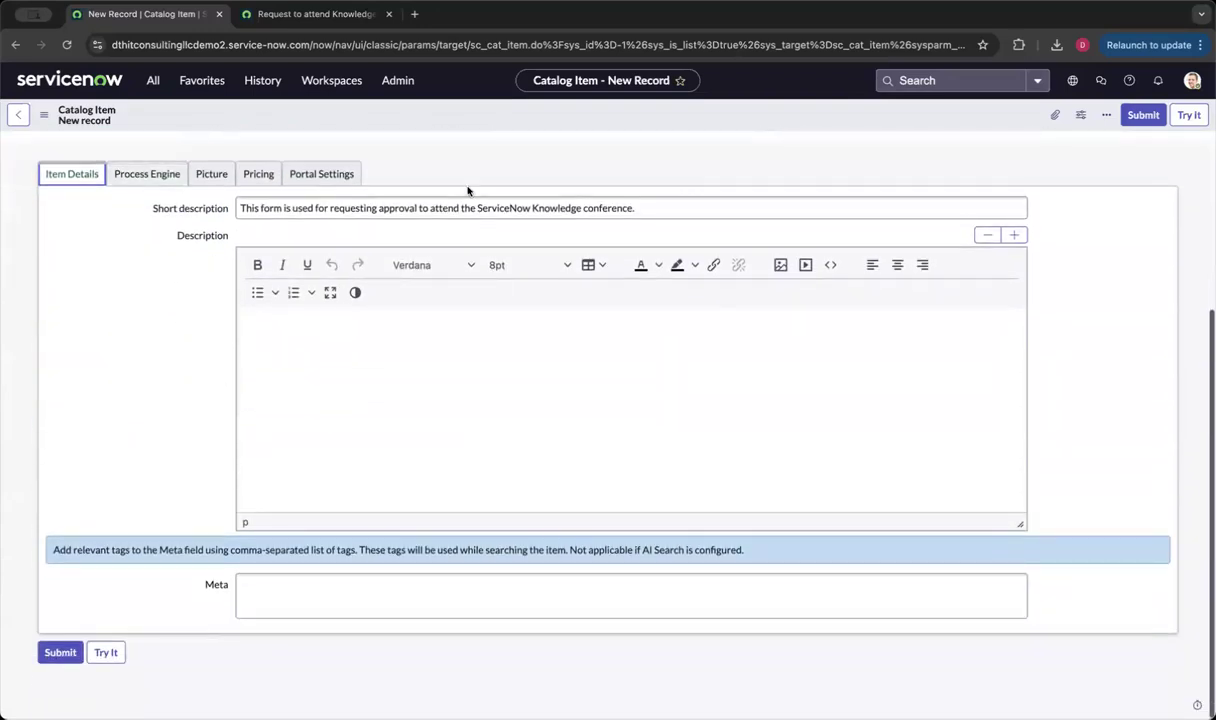
{"action": "right_click", "coordinate": [516, 119]}
{"action": "left_click", "coordinate": [539, 130]}
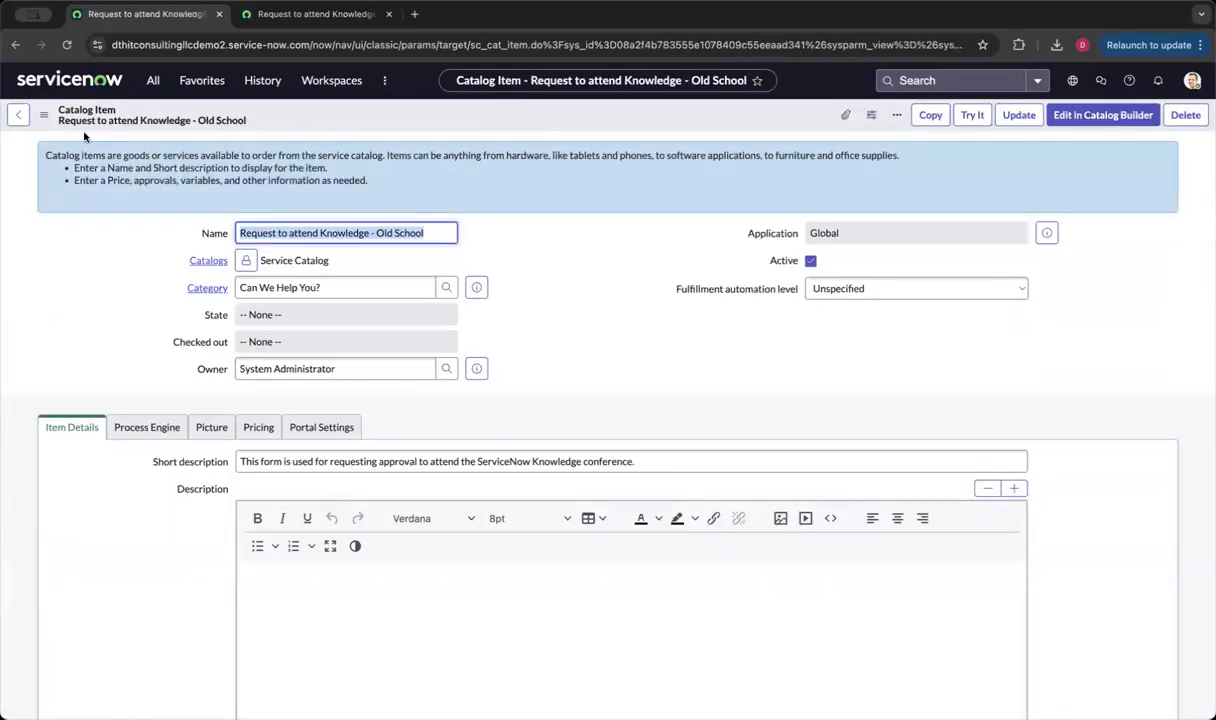
{"action": "left_click", "coordinate": [44, 117]}
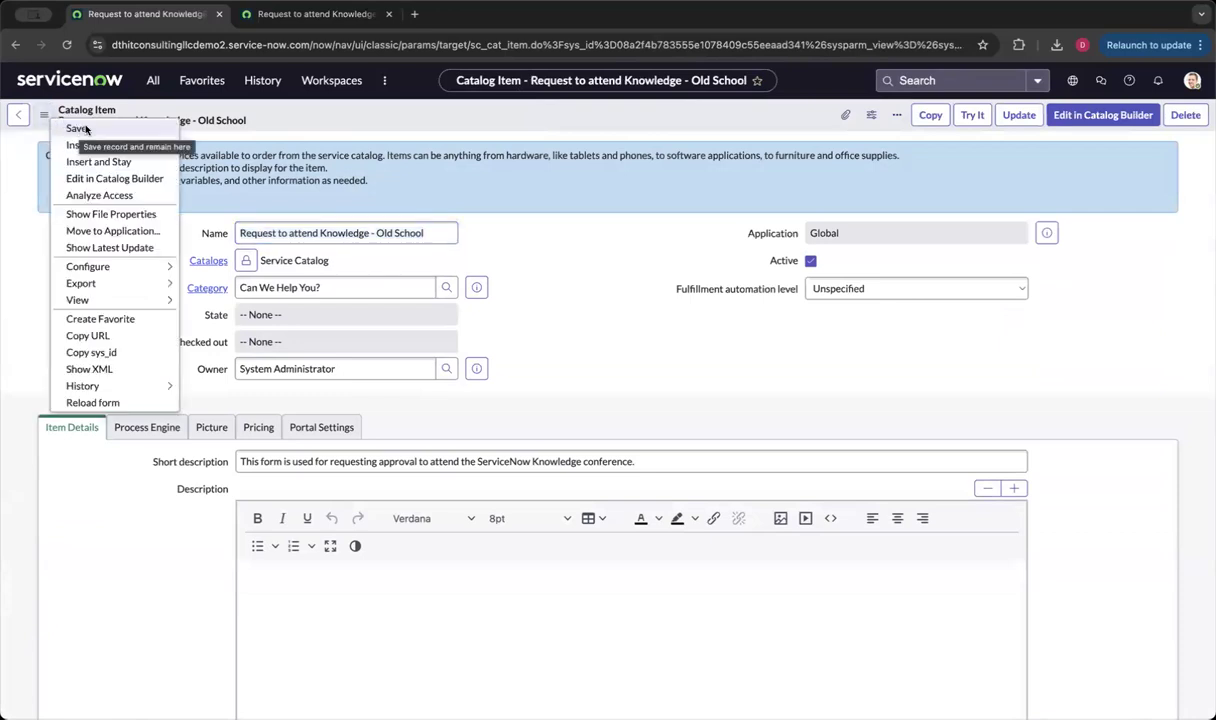
{"action": "right_click", "coordinate": [316, 112]}
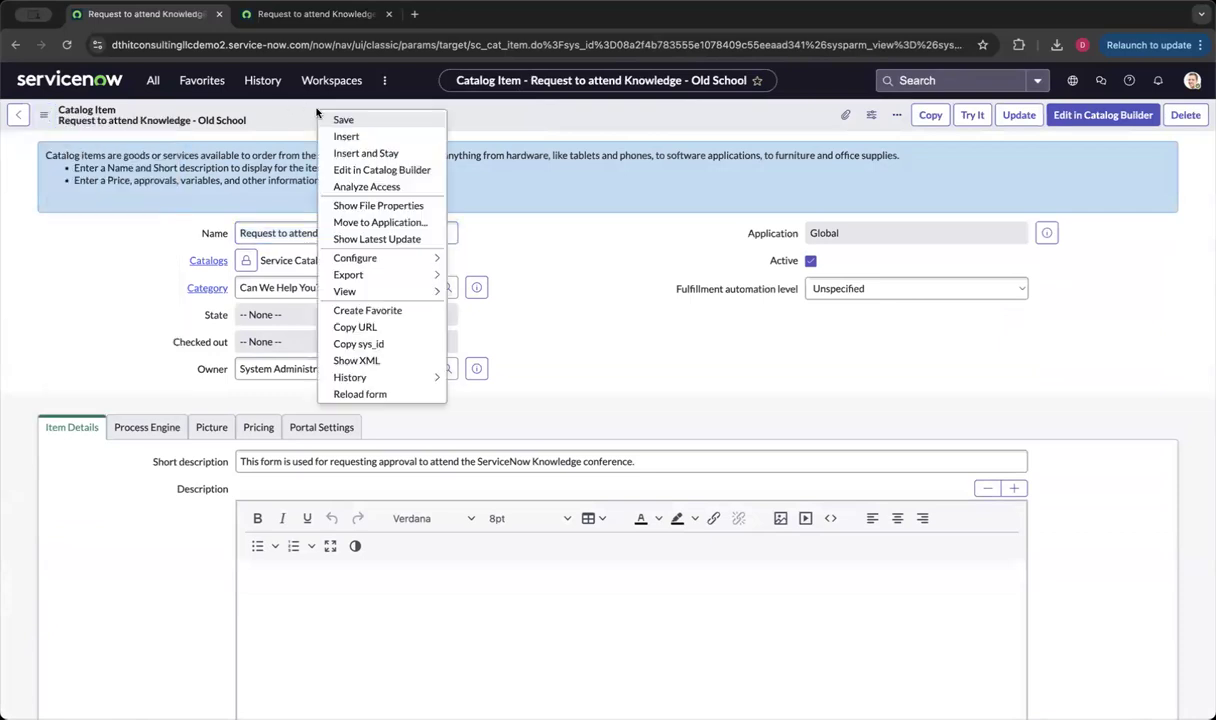
{"action": "left_click", "coordinate": [44, 117]}
{"action": "left_click", "coordinate": [44, 117]}
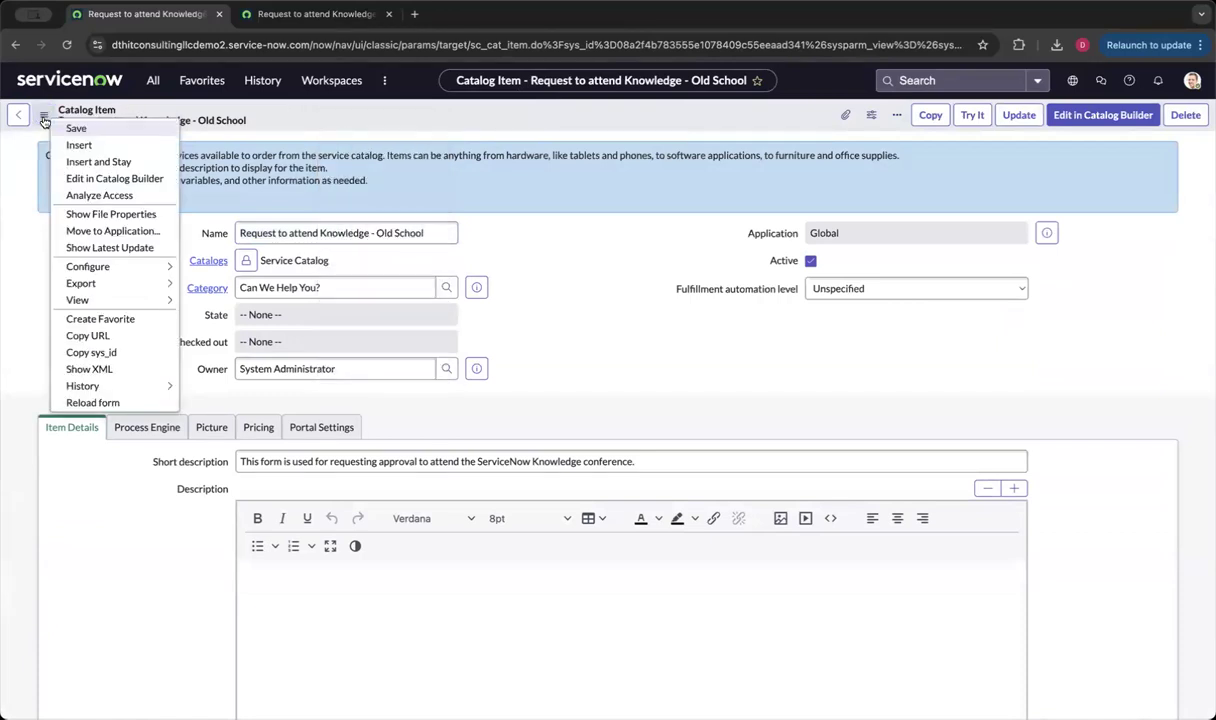
{"action": "left_click", "coordinate": [250, 112]}
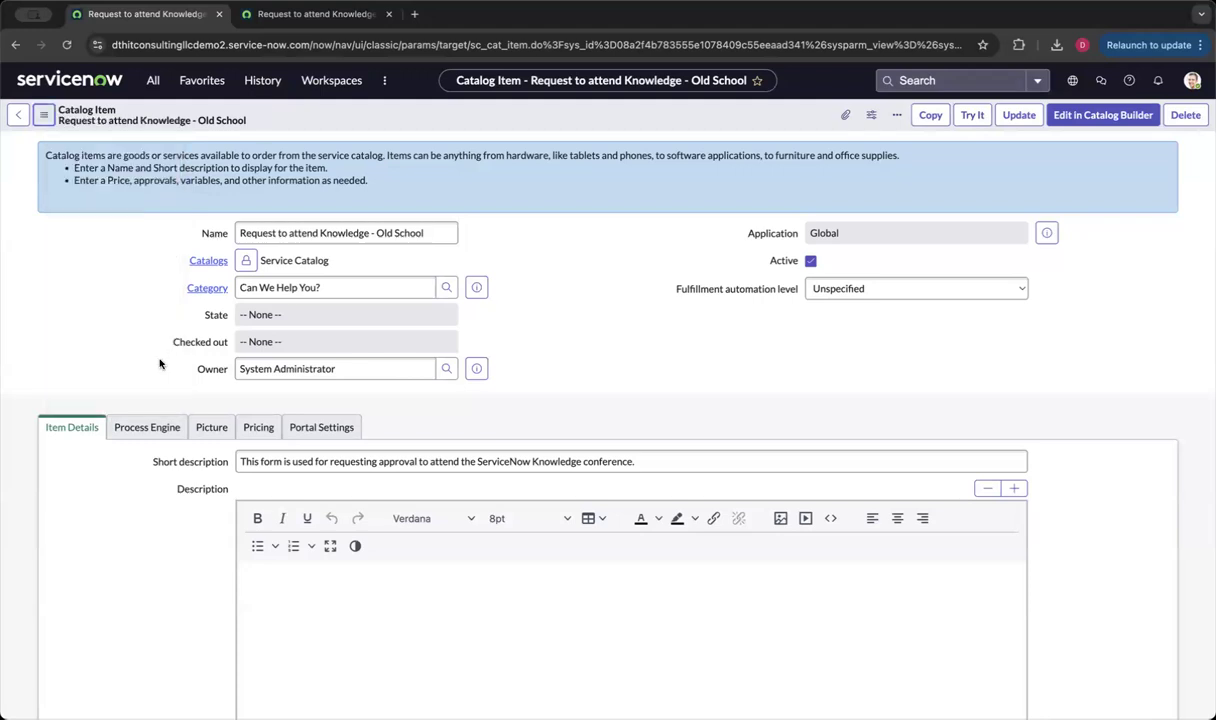
Step: Compare the record's Variables list with the Questions section in the Catalog Builder browser tab, closing the item preview there, and return to the record
{"action": "scroll", "coordinate": [159, 360], "scroll_direction": "down", "scroll_amount": 2}
{"action": "scroll", "coordinate": [159, 363], "scroll_direction": "down", "scroll_amount": 8}
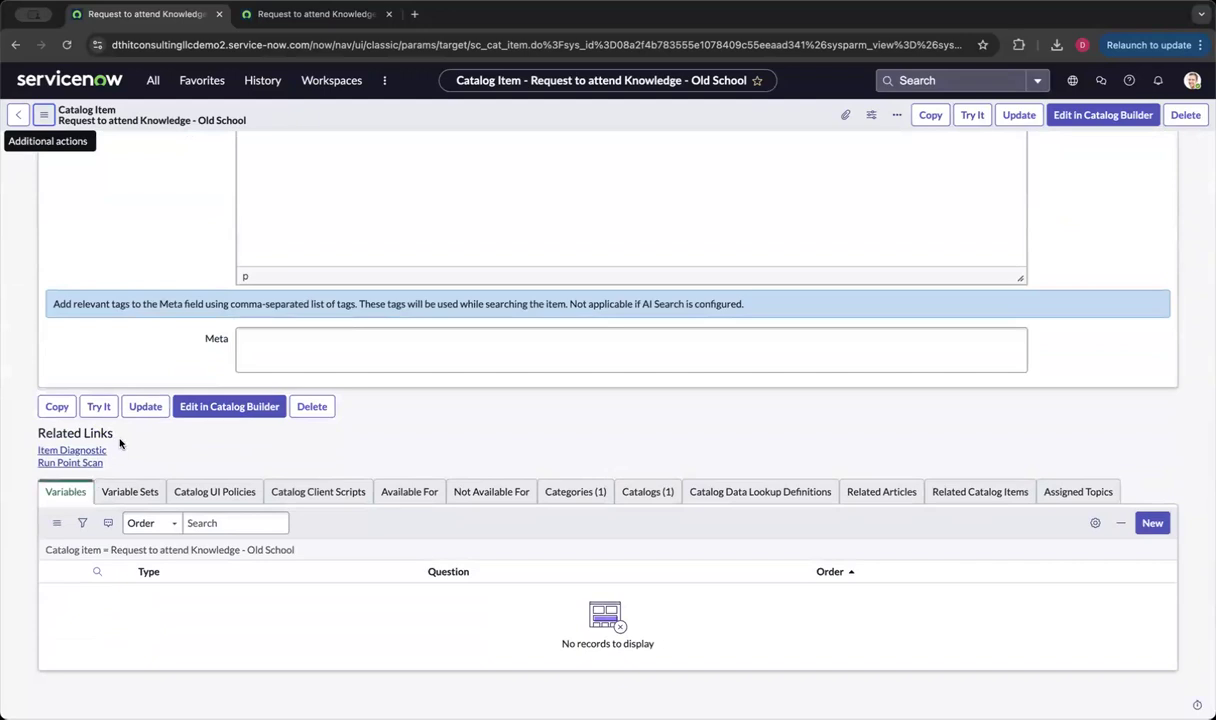
{"action": "left_click", "coordinate": [305, 18]}
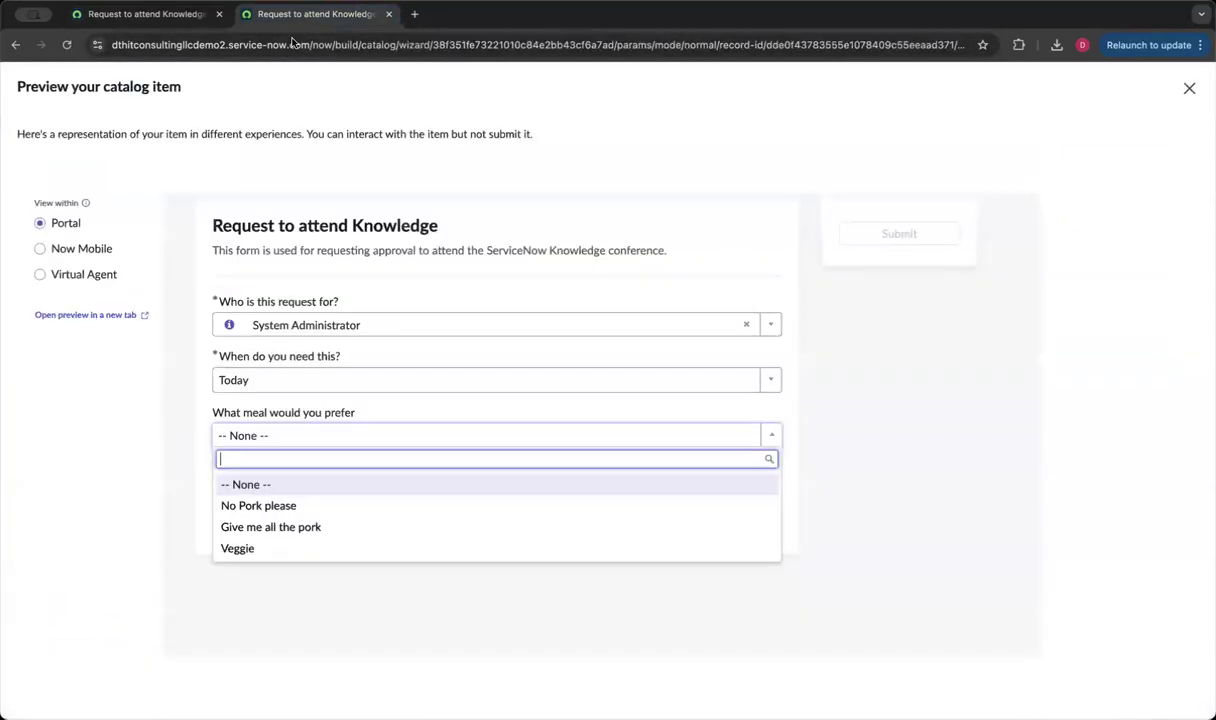
{"action": "left_click", "coordinate": [1189, 88]}
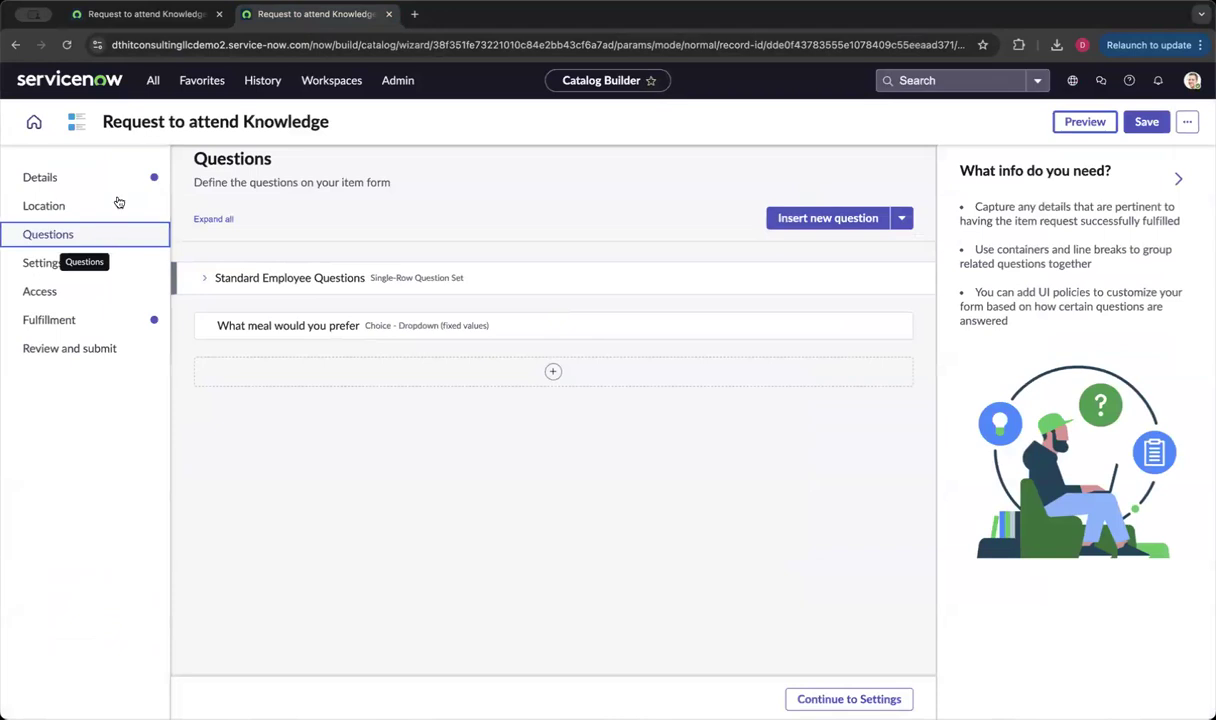
{"action": "left_click", "coordinate": [130, 20]}
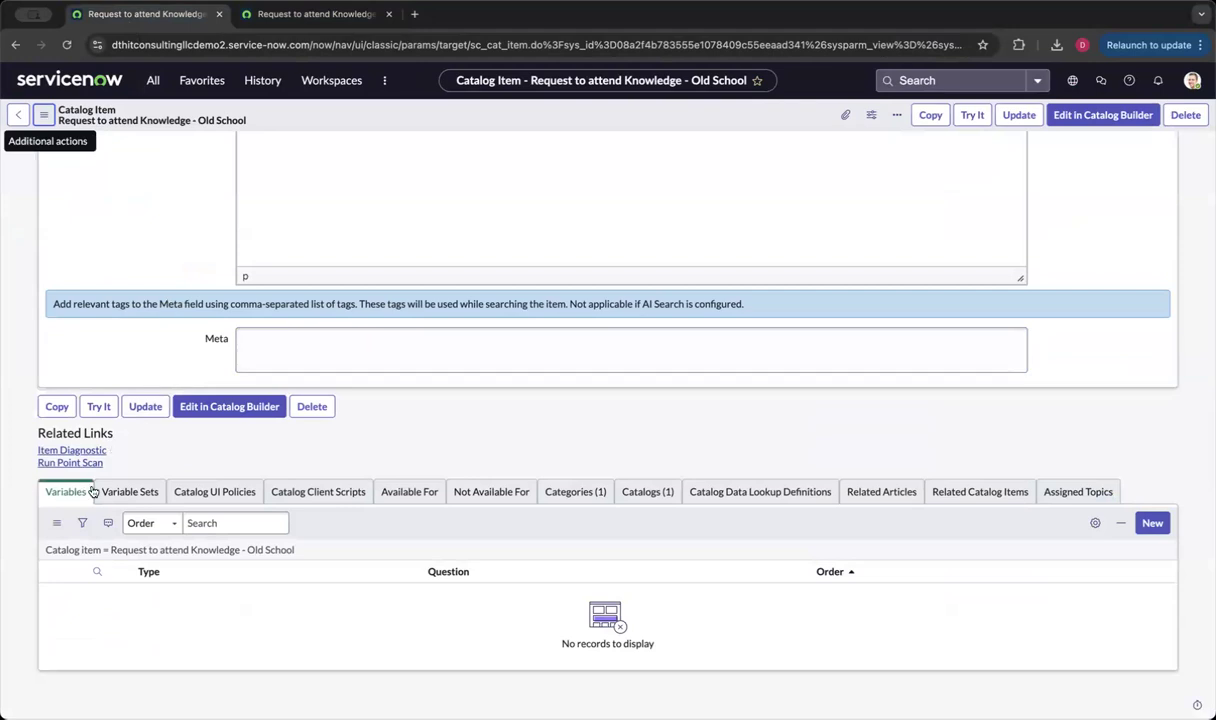
Step: Start a new variable for the Old School catalog item and set its type to Requested For
{"action": "left_click", "coordinate": [1150, 525]}
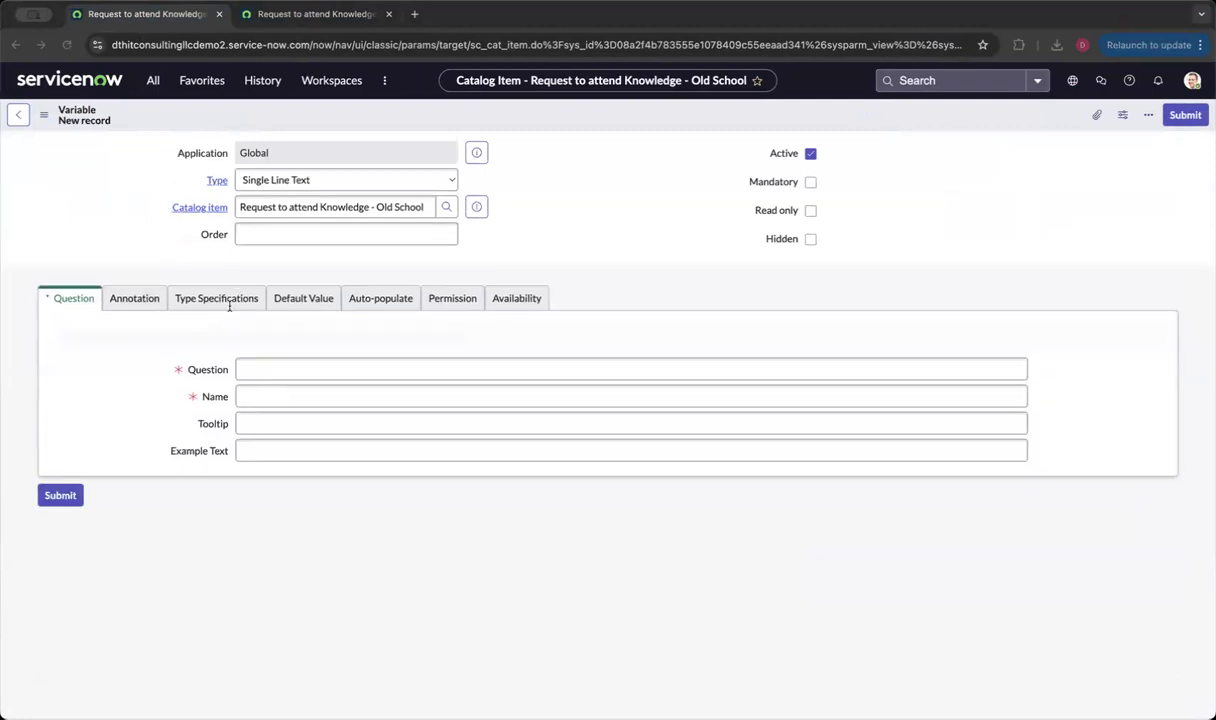
{"action": "left_click", "coordinate": [1124, 466]}
{"action": "left_click", "coordinate": [336, 370]}
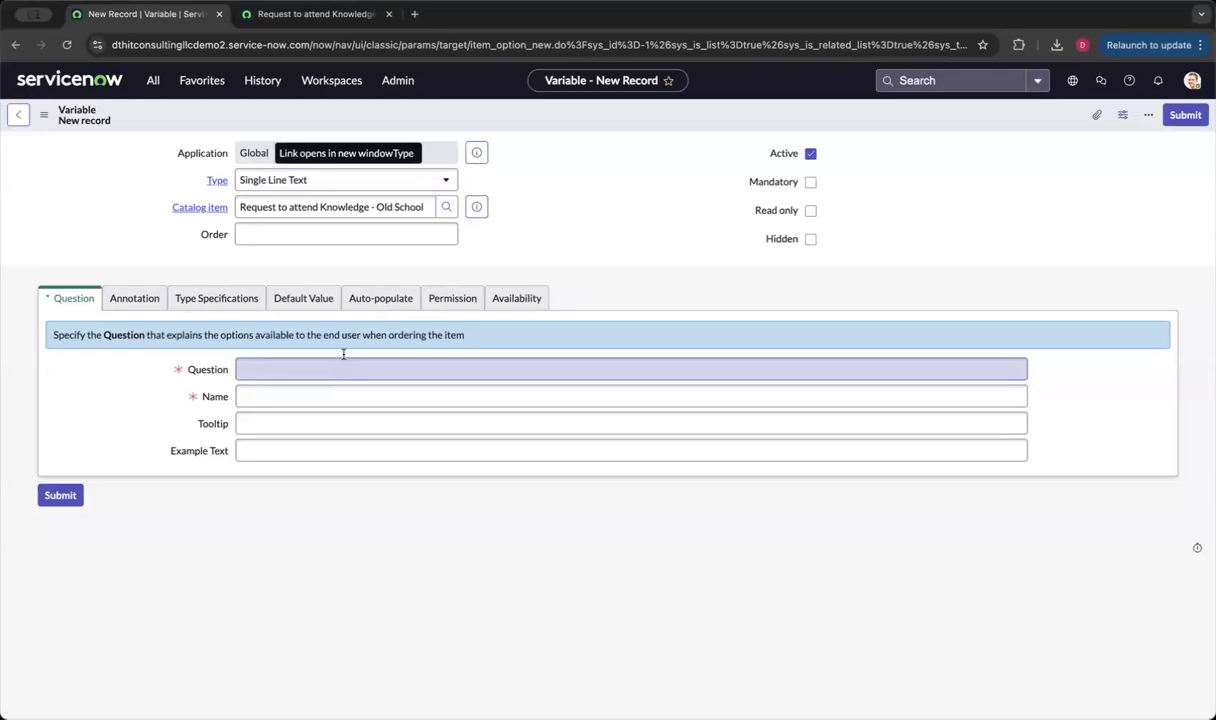
{"action": "left_click", "coordinate": [335, 179]}
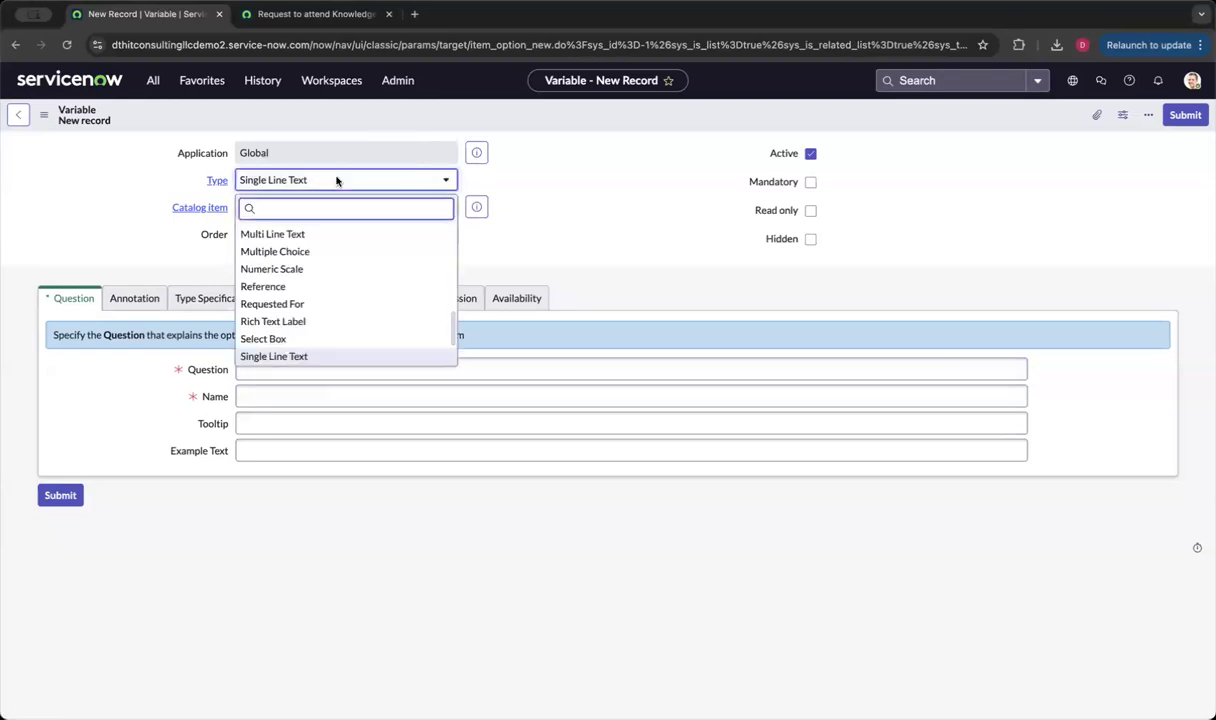
{"action": "type", "text": "requ"}
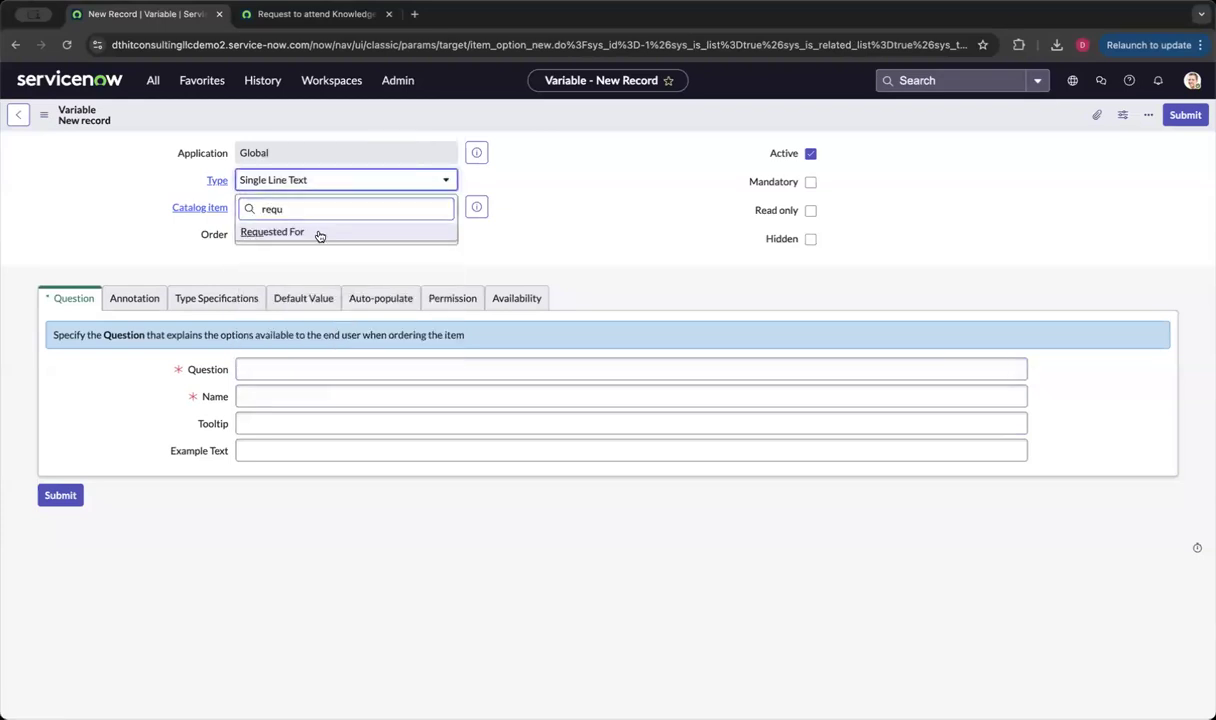
{"action": "left_click", "coordinate": [319, 233]}
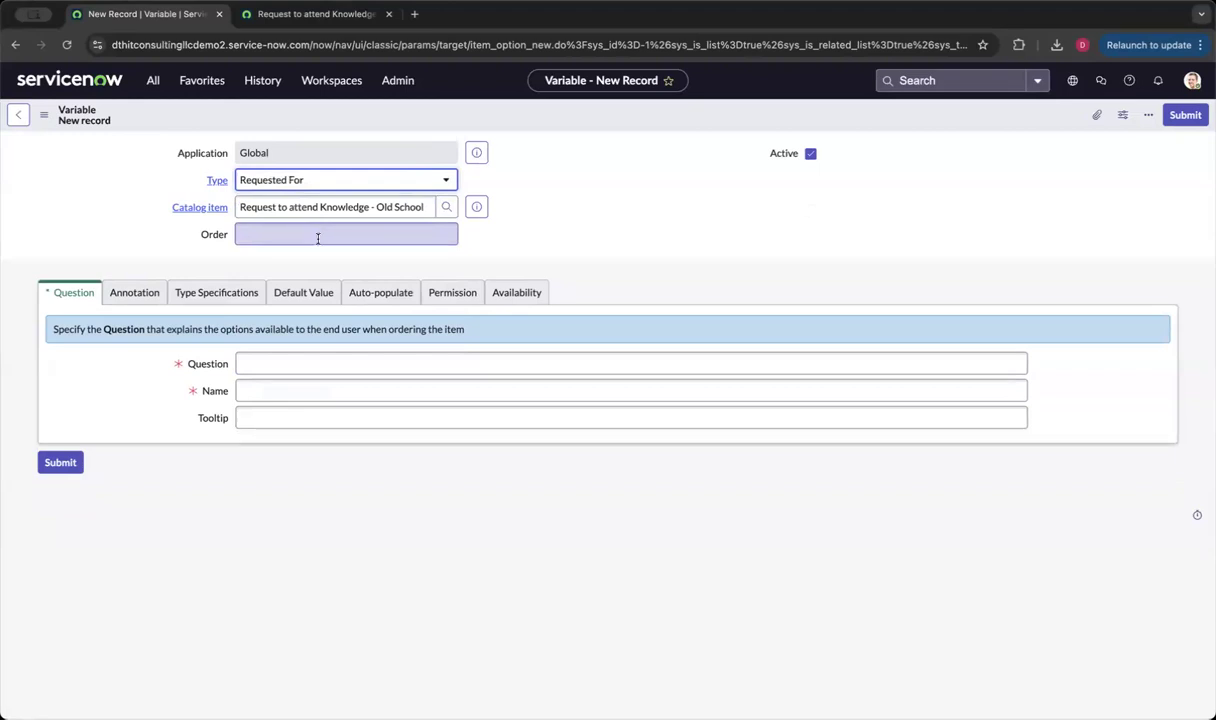
Step: Enter "Request for" as the variable's question and let its name fill in as request_for
{"action": "left_click", "coordinate": [271, 364]}
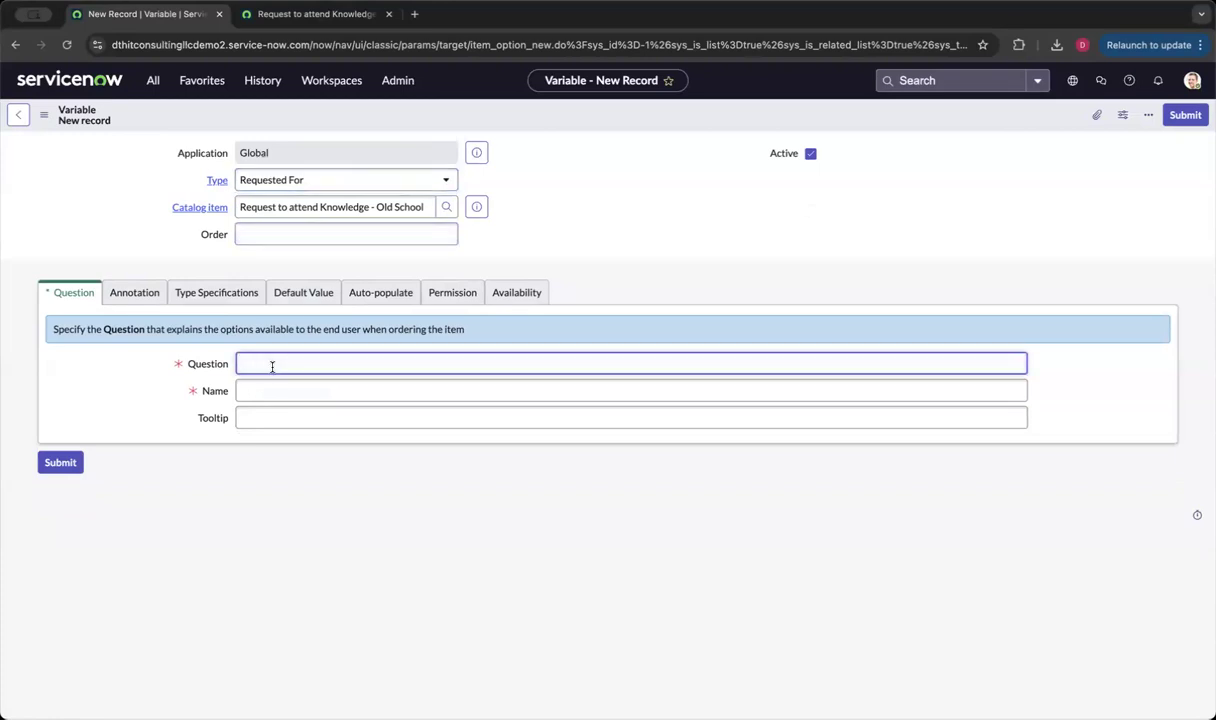
{"action": "type", "text": "Request for"}
{"action": "key", "text": "Tab"}
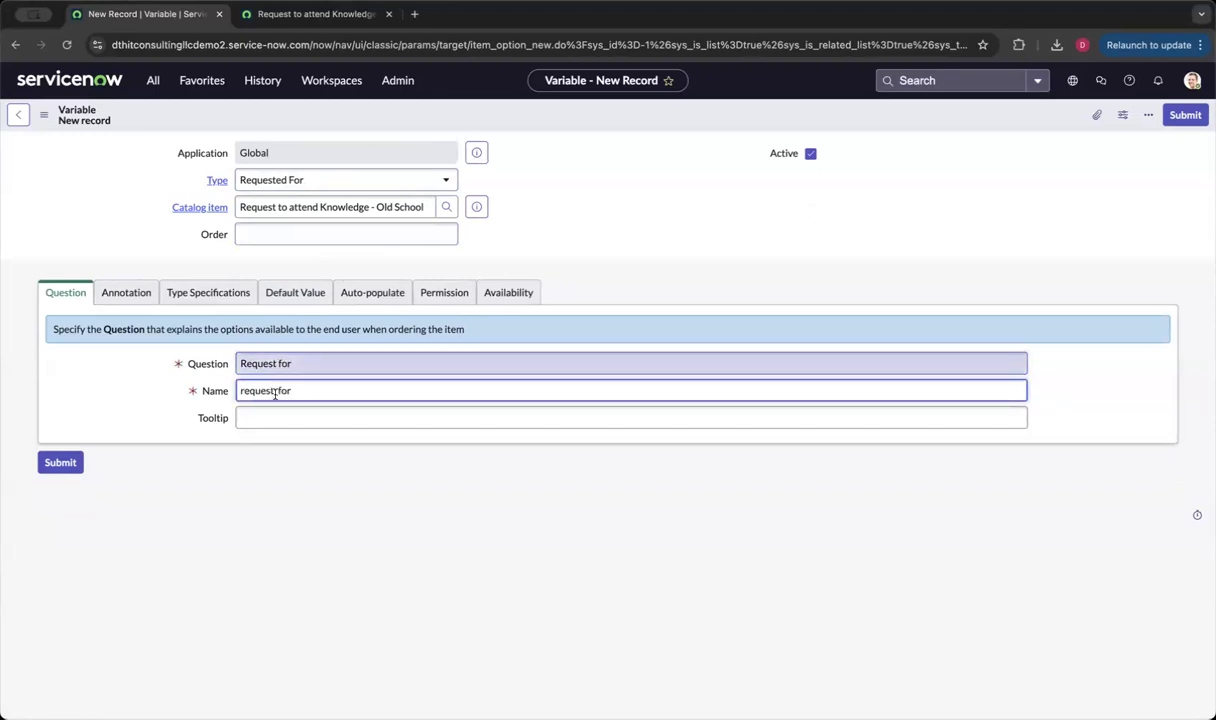
{"action": "double_click", "coordinate": [245, 390]}
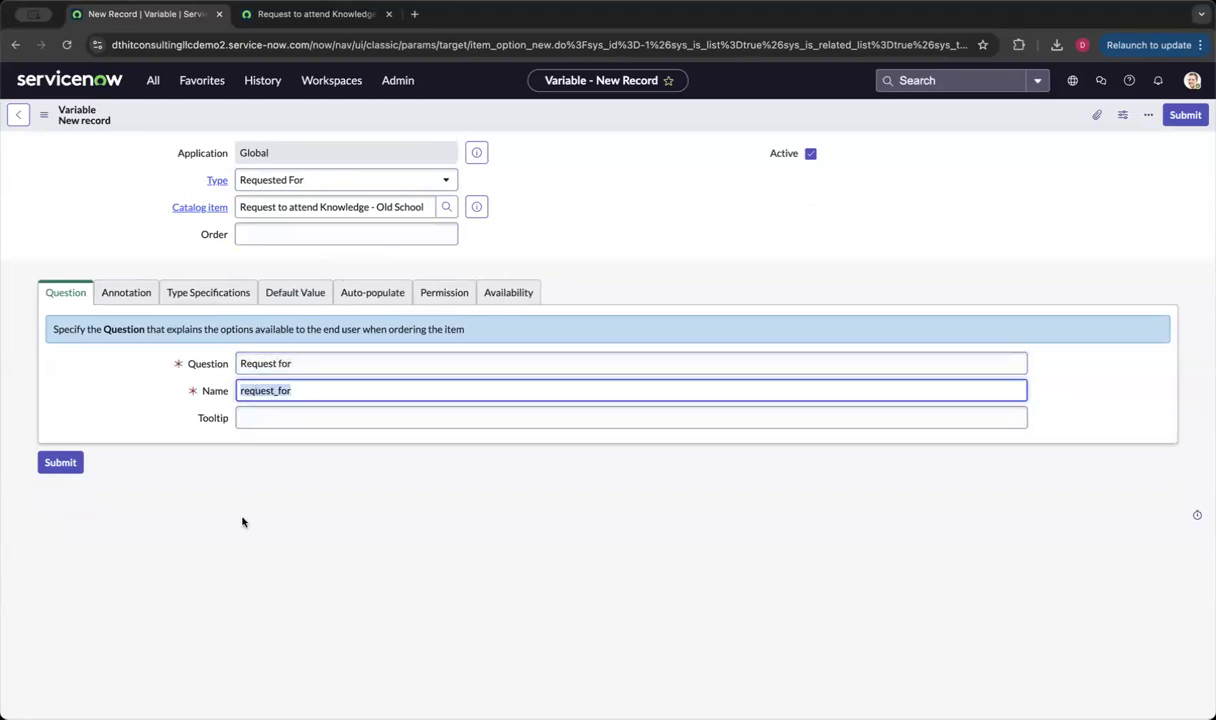
Step: Compare with the Catalog Builder questions, review the Request for variable's order, annotation and auto-populate settings, and submit the variable
{"action": "left_click", "coordinate": [316, 14]}
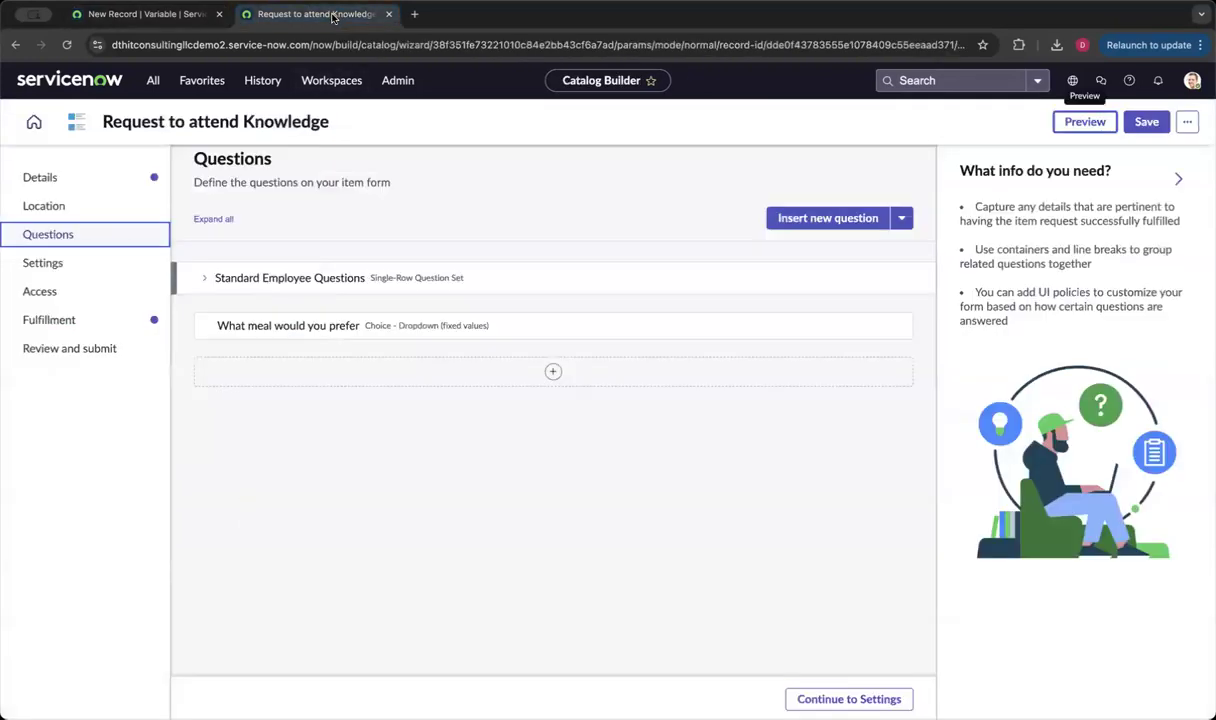
{"action": "left_click", "coordinate": [181, 17]}
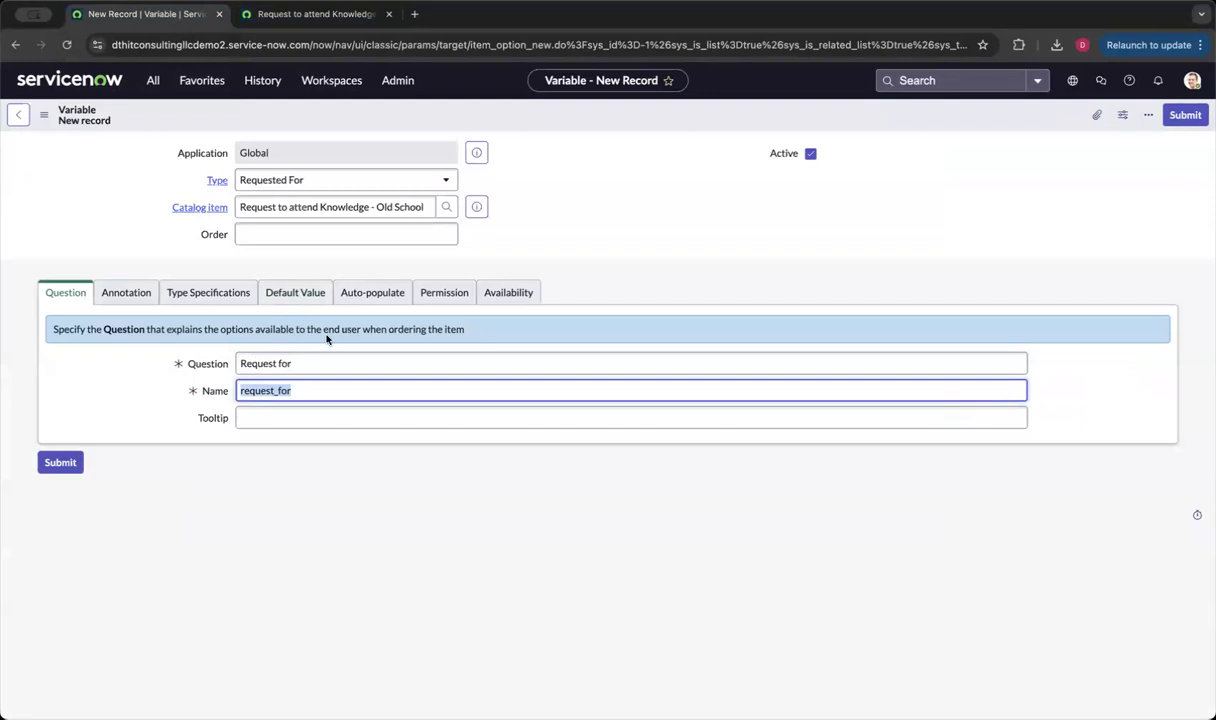
{"action": "left_click", "coordinate": [327, 233]}
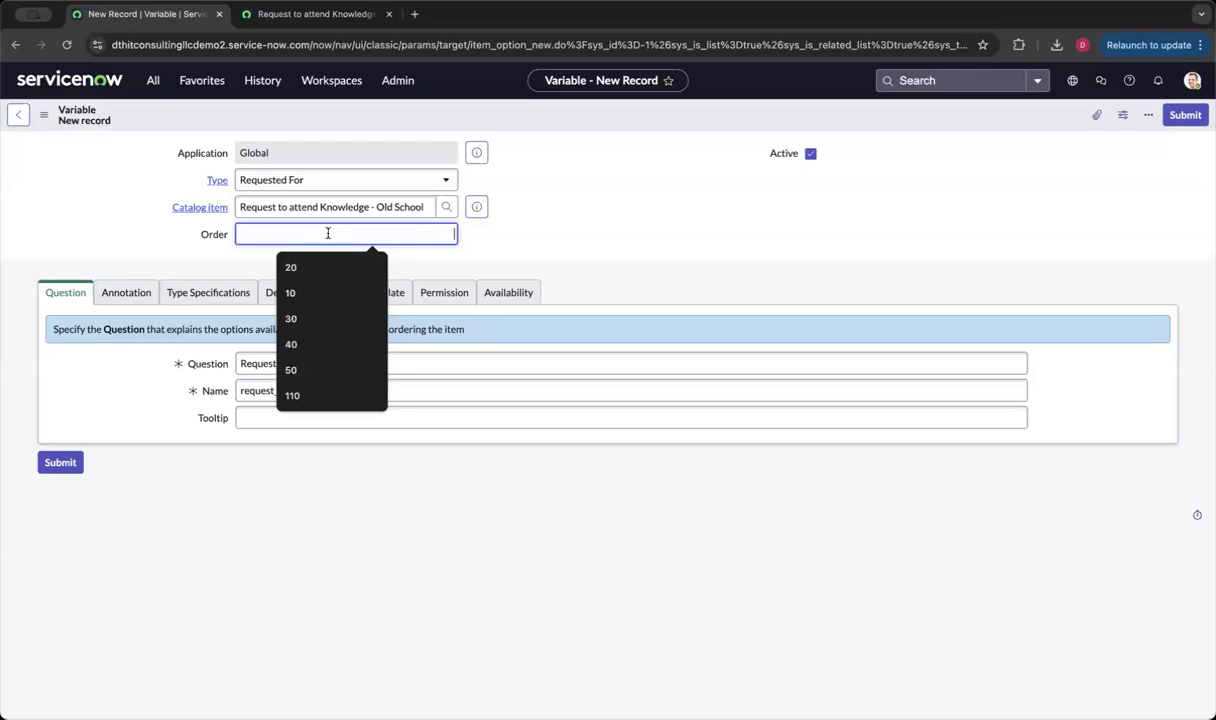
{"action": "left_click", "coordinate": [118, 294]}
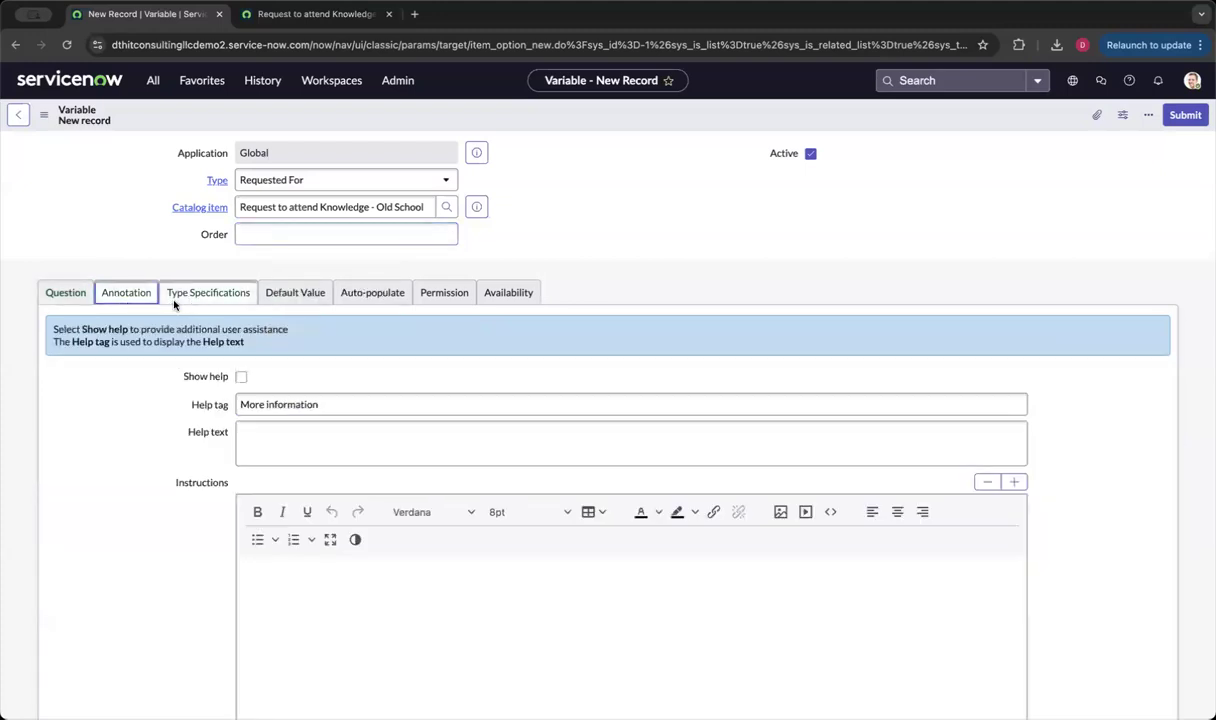
{"action": "left_click", "coordinate": [361, 294]}
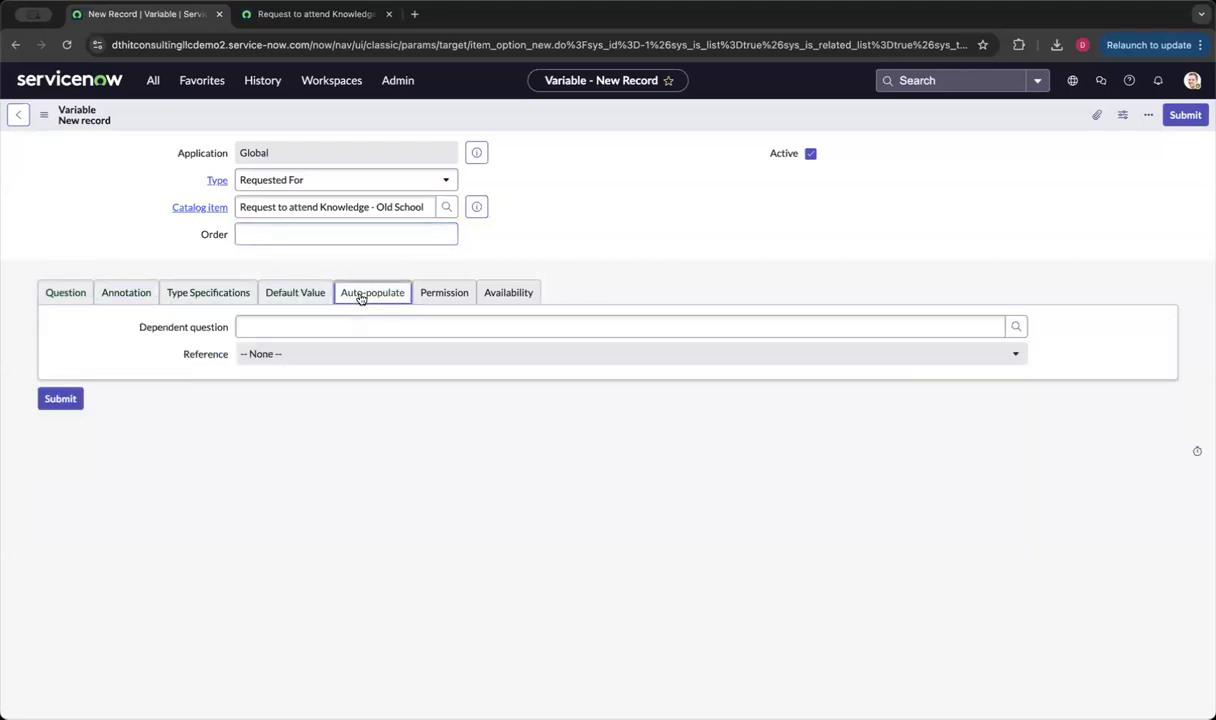
{"action": "left_click", "coordinate": [67, 293]}
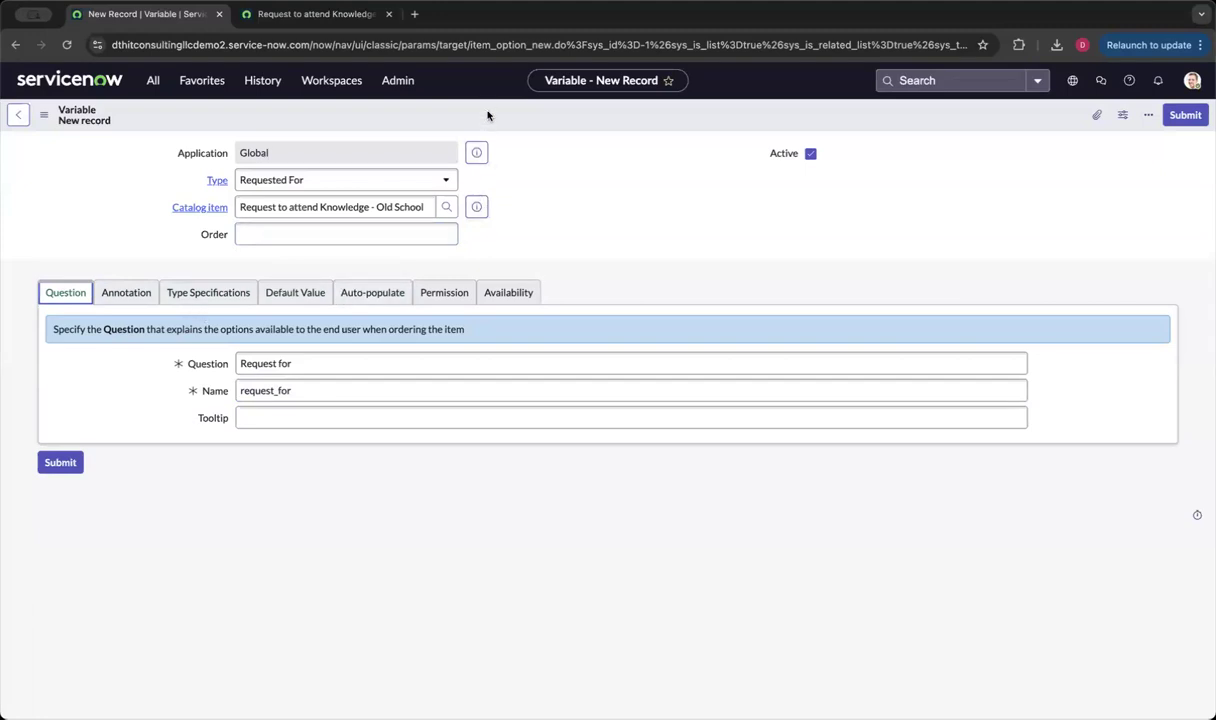
{"action": "left_click", "coordinate": [60, 463]}
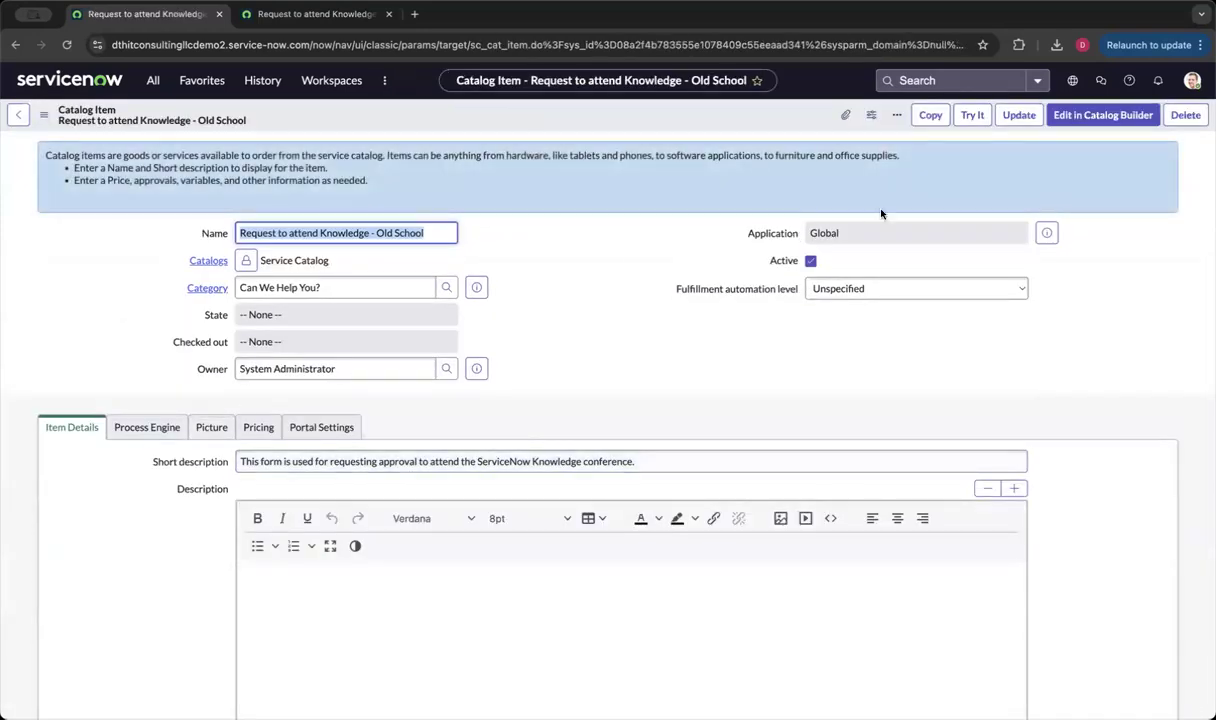
Step: Preview the Old School item as a requester and test its Request for field by replacing the default with another user
{"action": "left_click", "coordinate": [968, 124]}
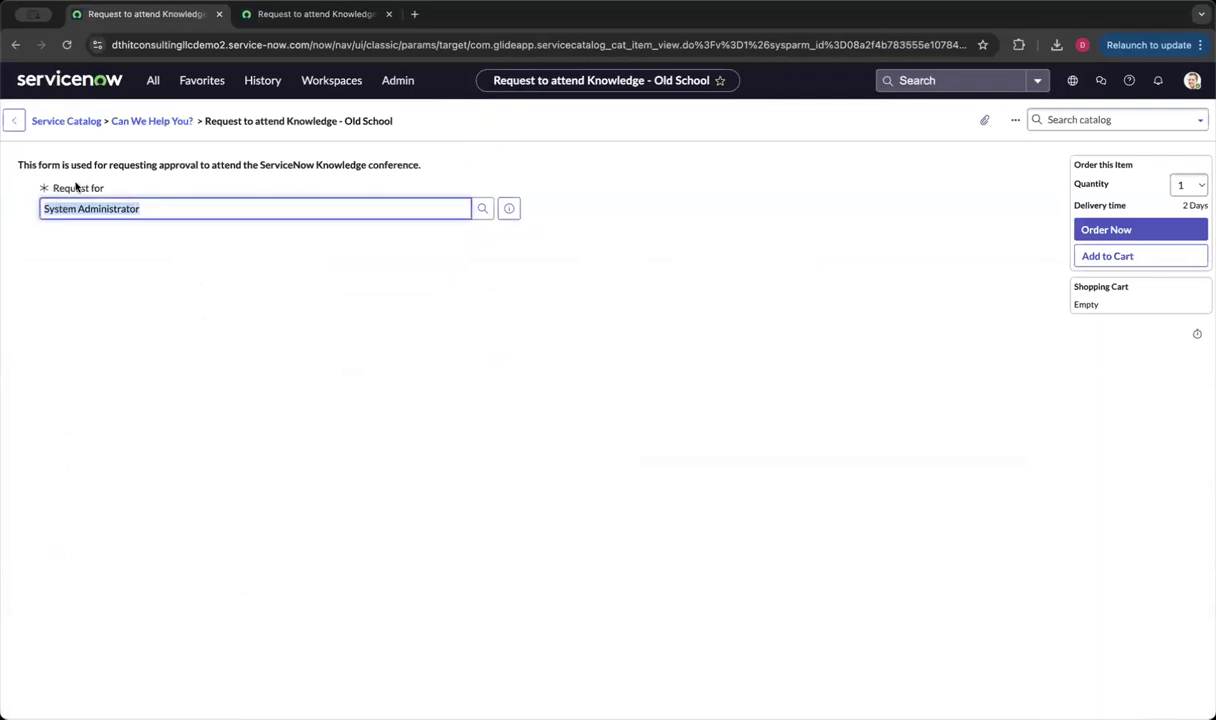
{"action": "left_click_drag", "start_coordinate": [44, 189], "coordinate": [111, 191]}
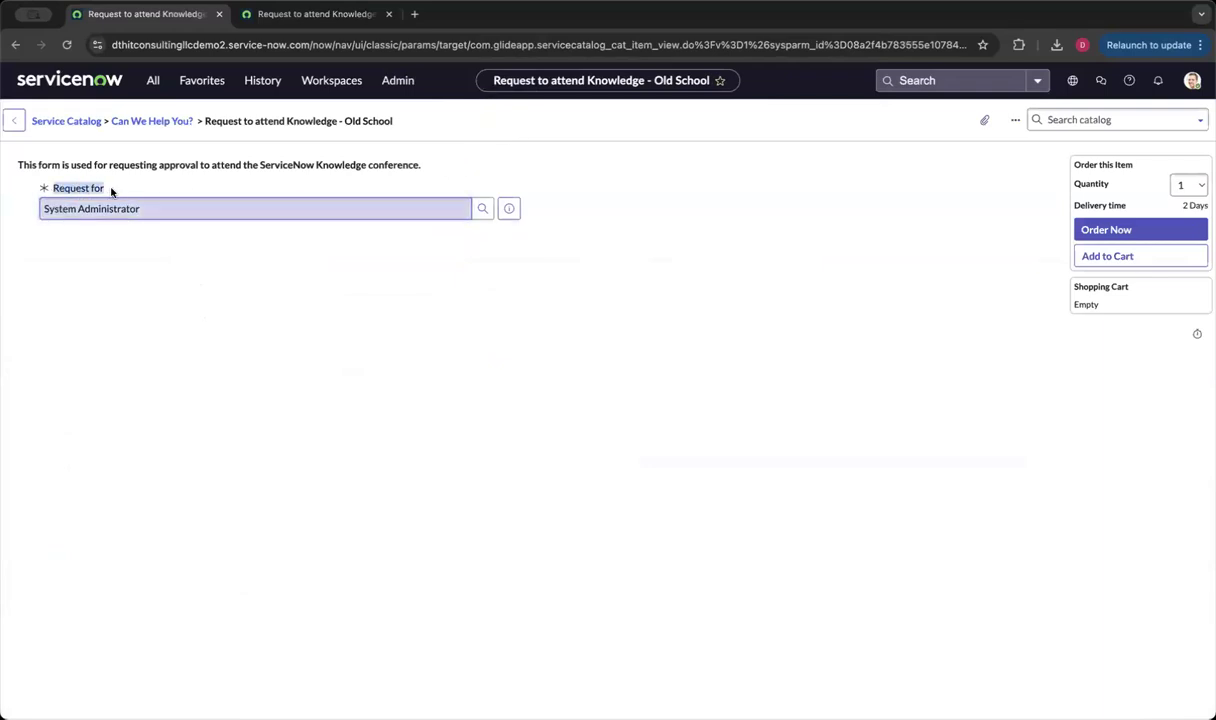
{"action": "triple_click", "coordinate": [64, 209]}
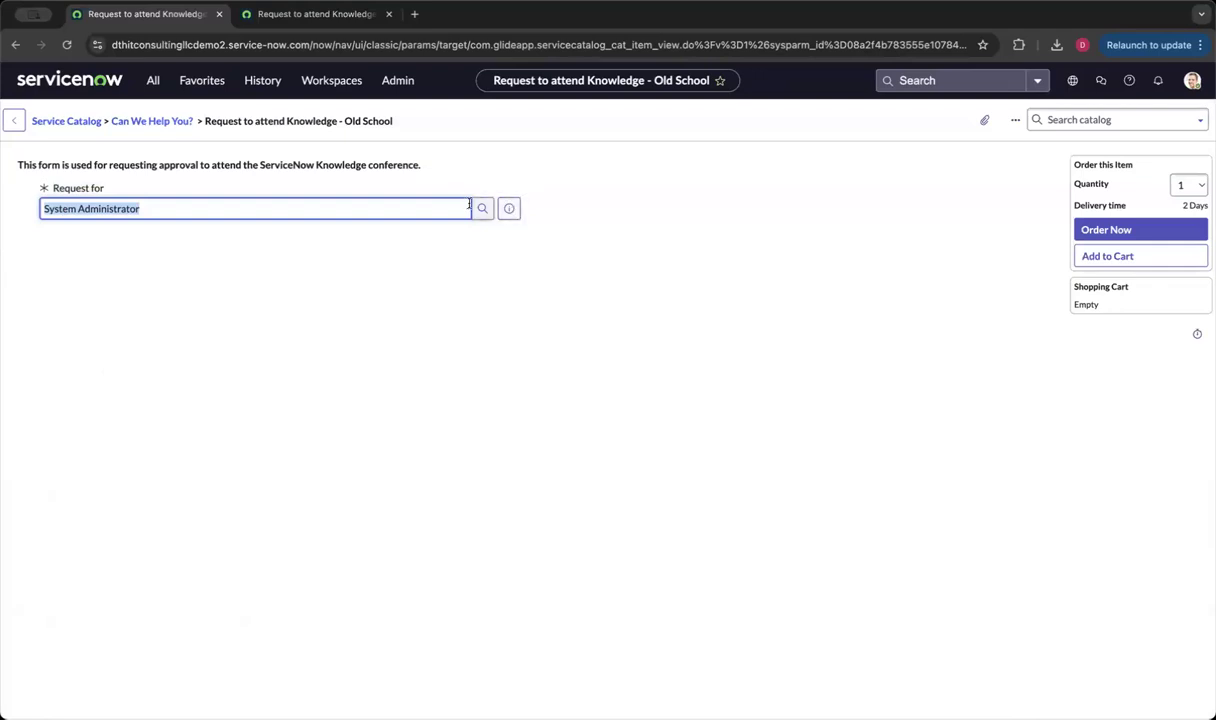
{"action": "triple_click", "coordinate": [327, 200]}
{"action": "key", "text": "BackSpace"}
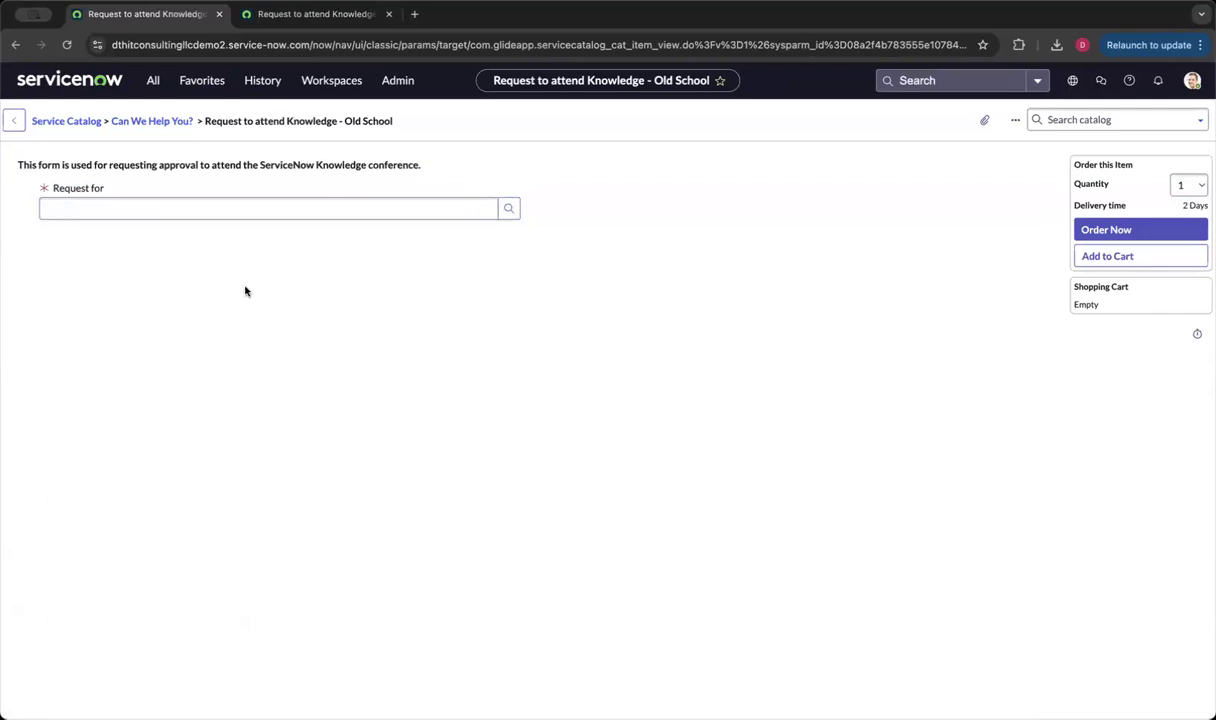
{"action": "left_click", "coordinate": [234, 211]}
{"action": "type", "text": "a"}
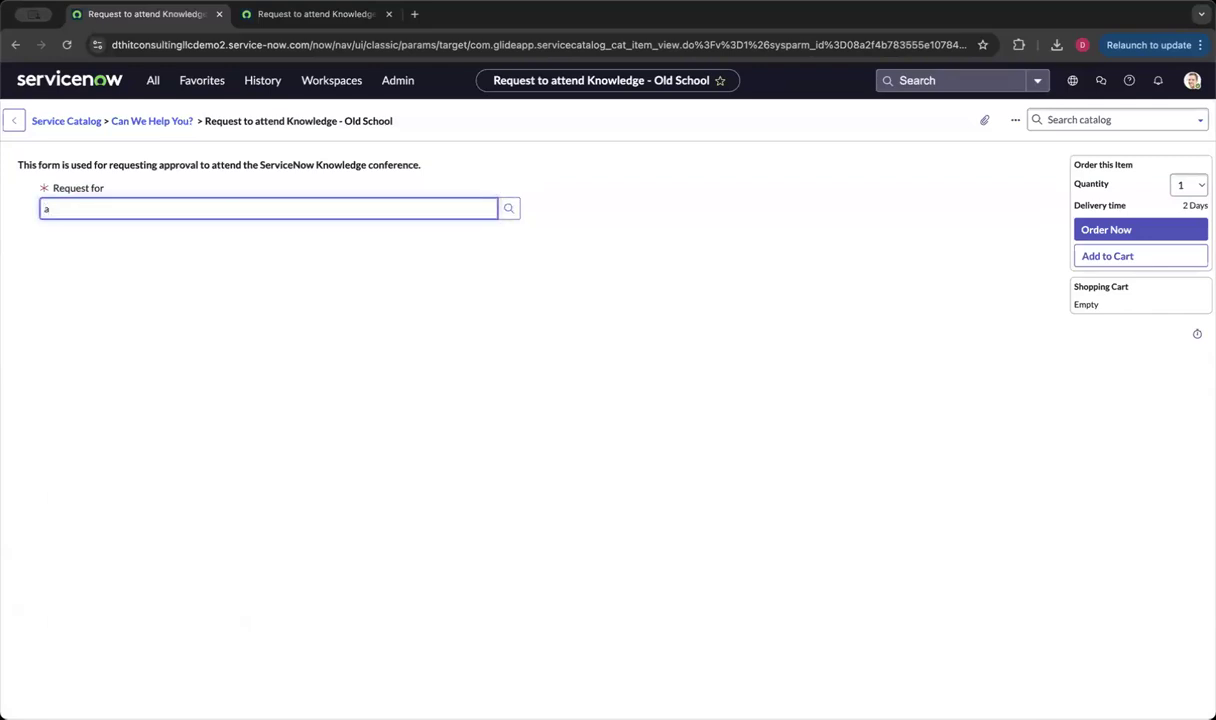
{"action": "type", "text": "d"}
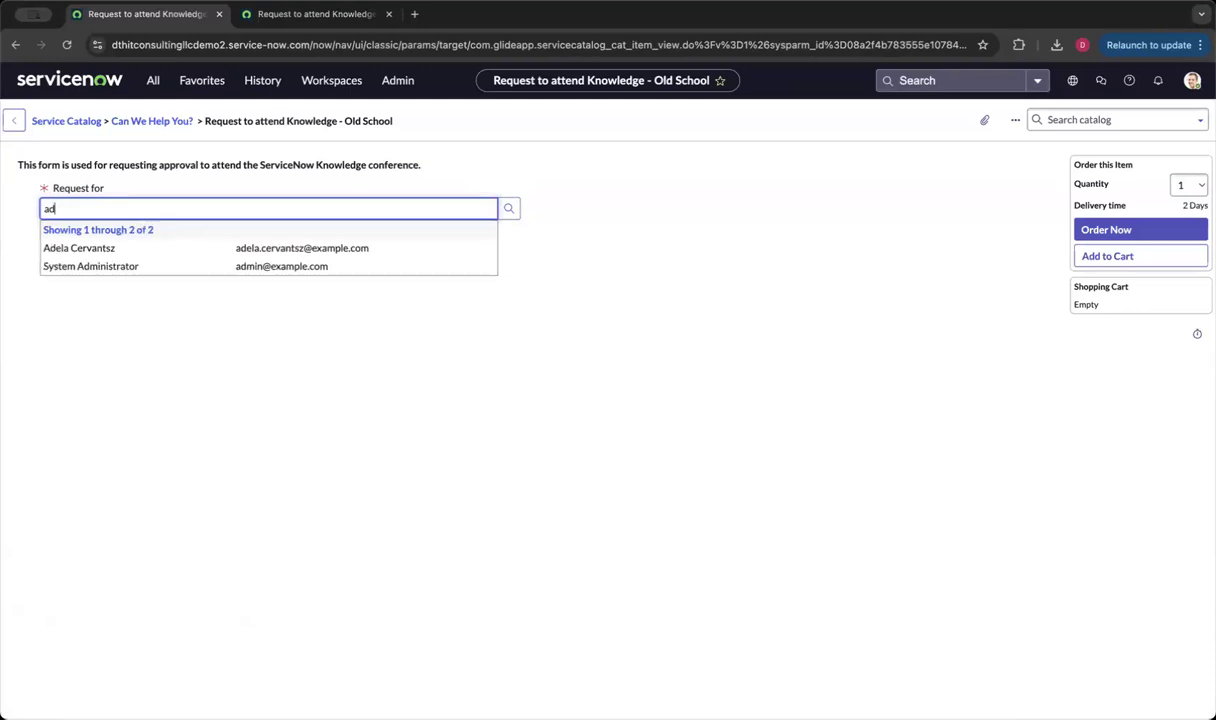
{"action": "left_click", "coordinate": [187, 247]}
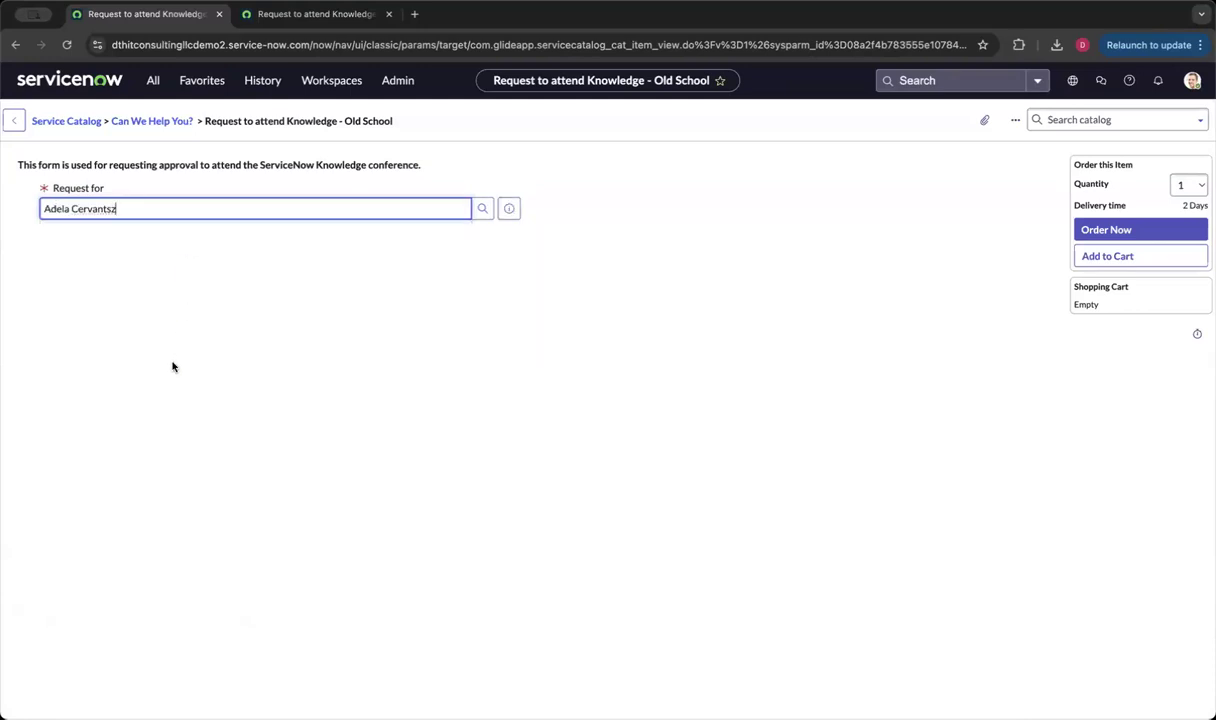
Step: Return from the preview to the item's configuration record, discarding the test entry, and review its Variables list
{"action": "right_click", "coordinate": [408, 121]}
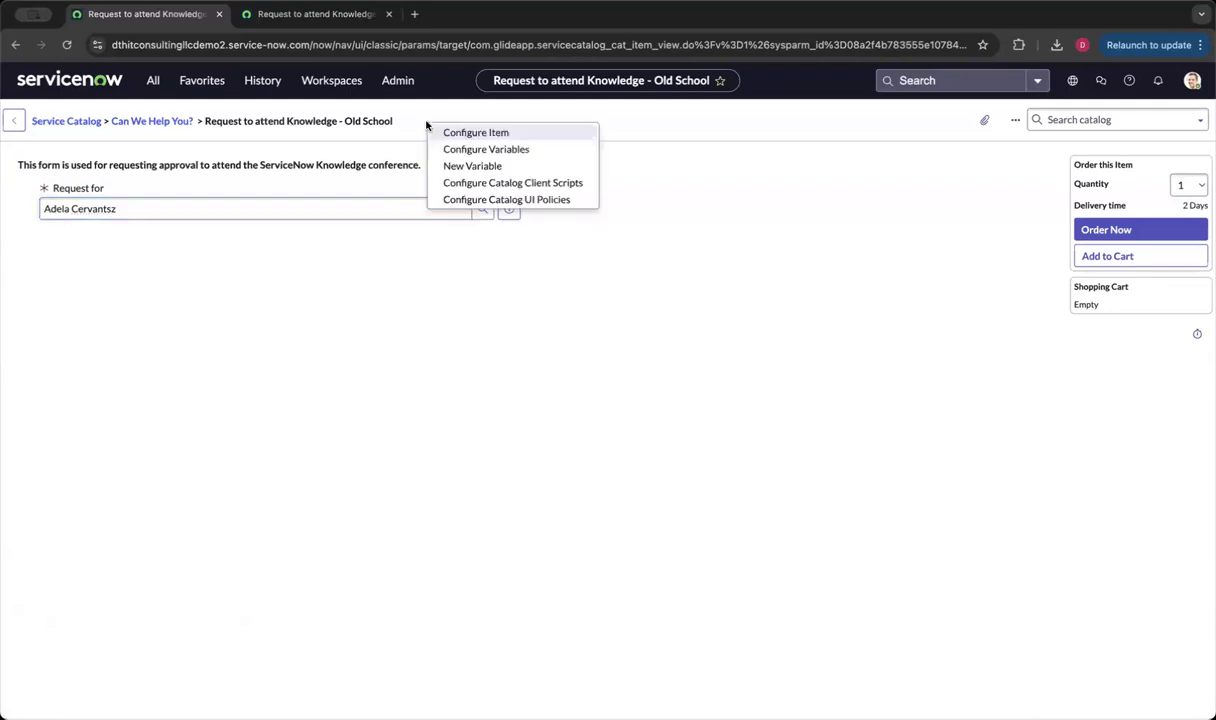
{"action": "left_click", "coordinate": [446, 132]}
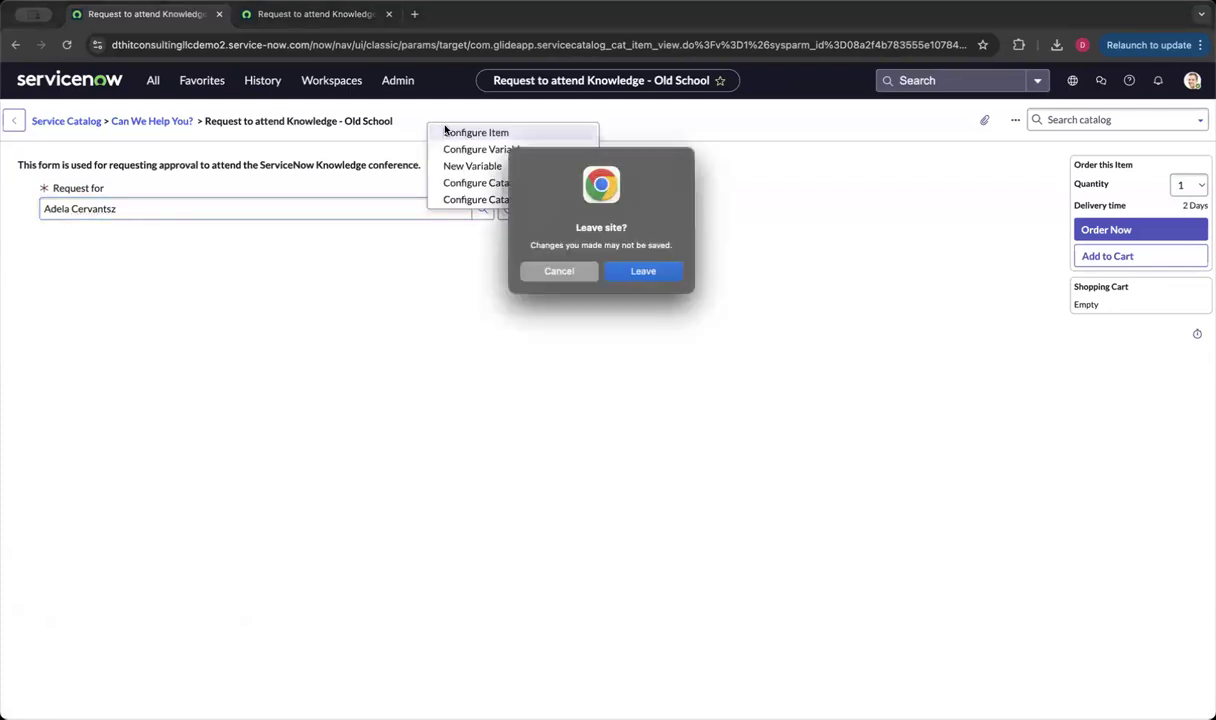
{"action": "left_click", "coordinate": [643, 271]}
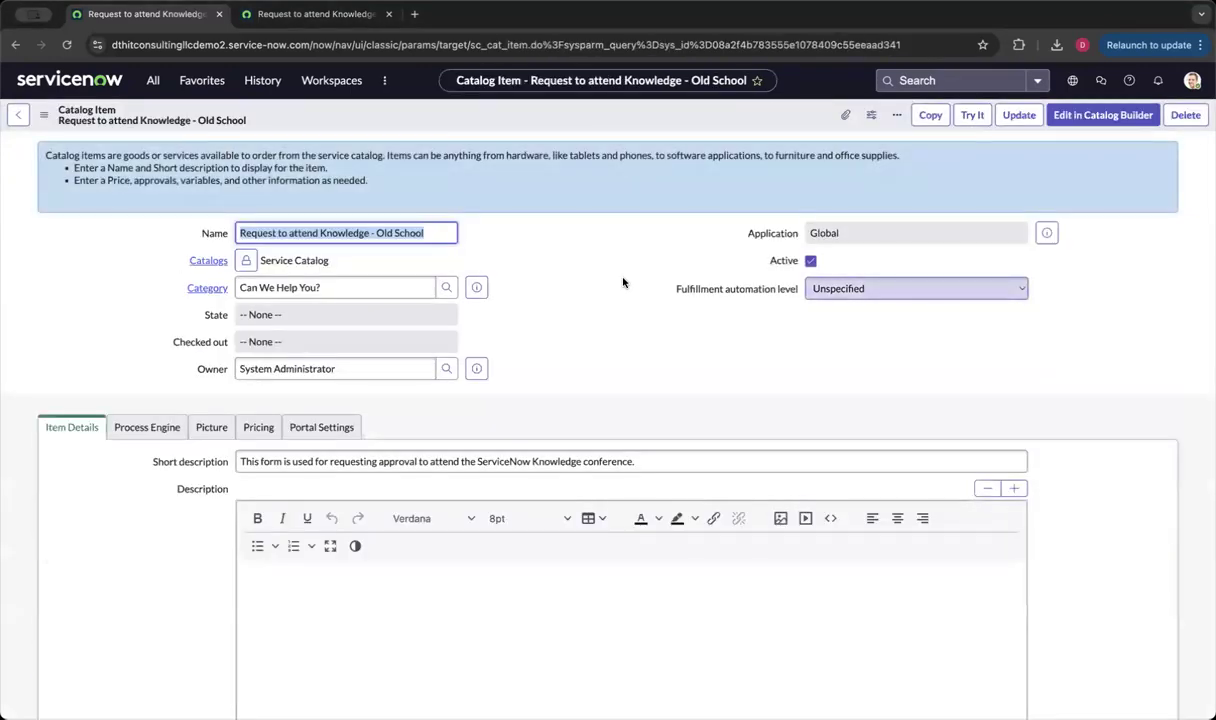
{"action": "scroll", "coordinate": [623, 283], "scroll_direction": "down", "scroll_amount": 10}
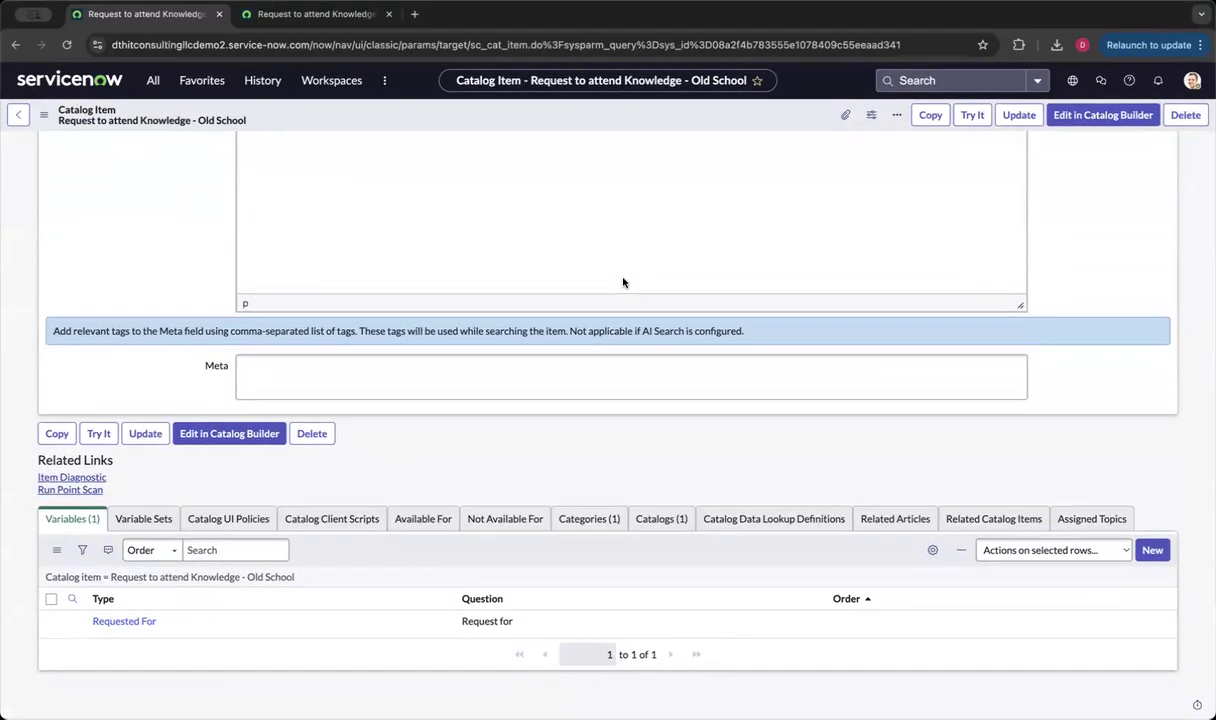
{"action": "scroll", "coordinate": [623, 283], "scroll_direction": "up", "scroll_amount": 10}
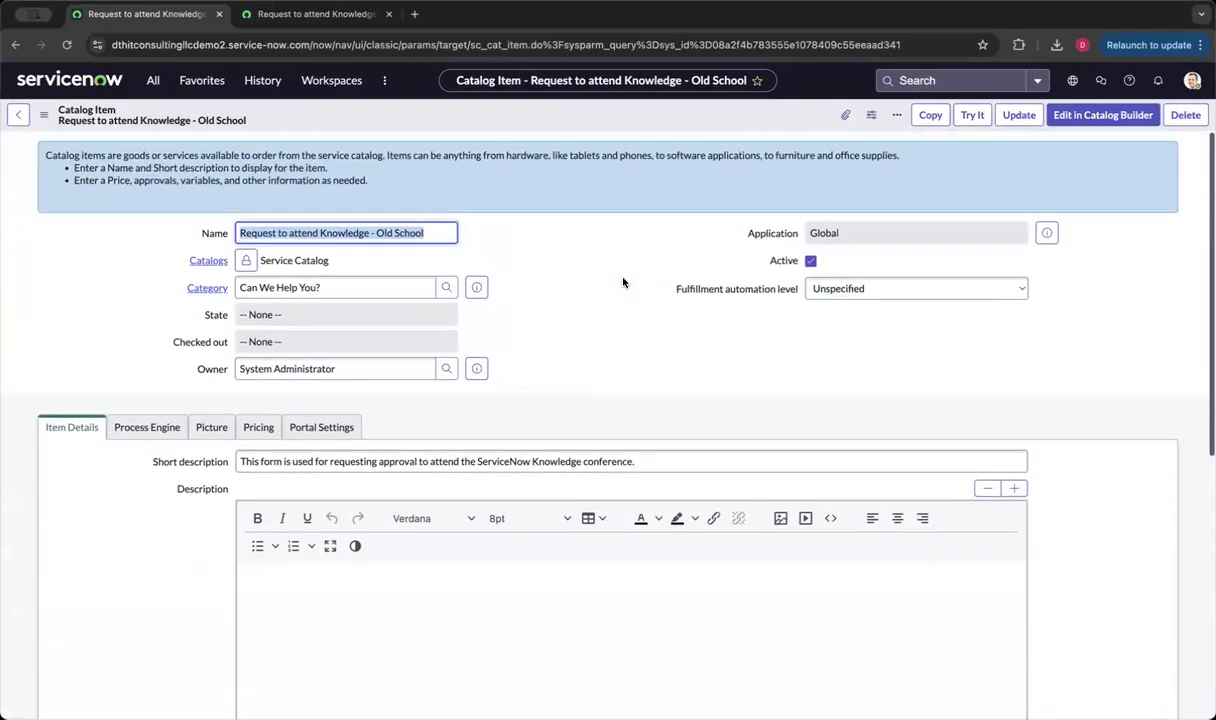
{"action": "scroll", "coordinate": [623, 283], "scroll_direction": "down", "scroll_amount": 10}
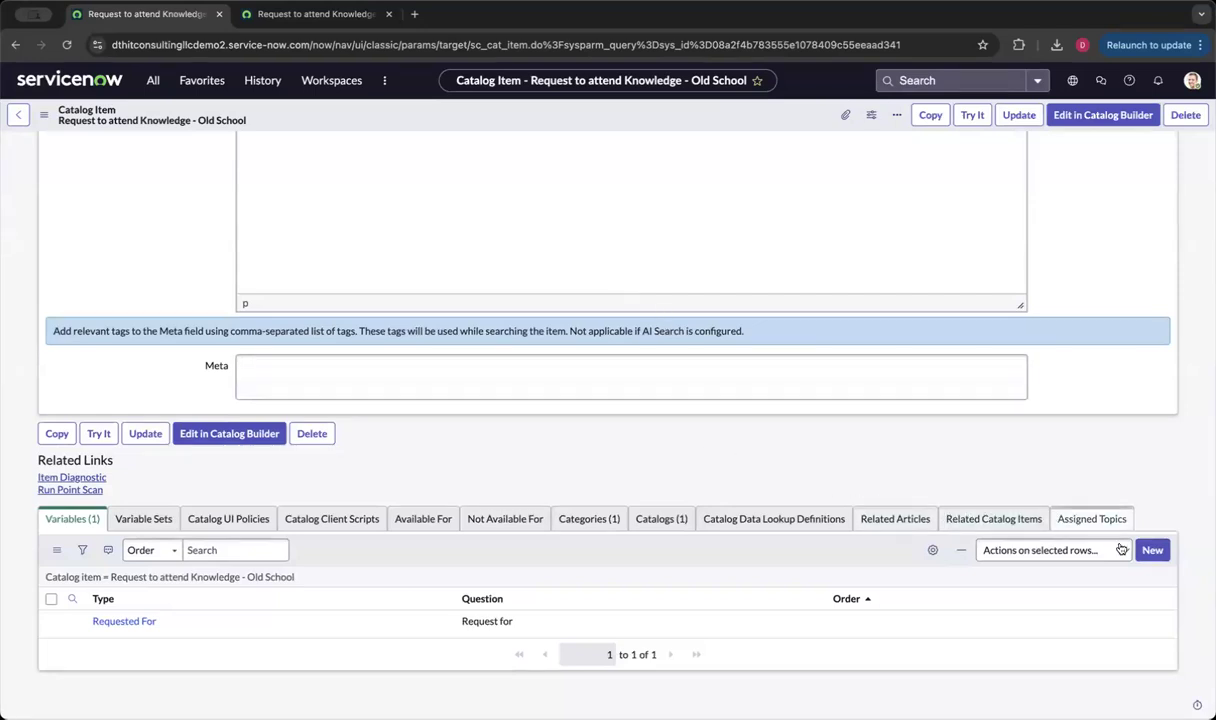
Step: Start another variable for the Old School item, set its order to 20 and make it mandatory
{"action": "left_click", "coordinate": [1153, 551]}
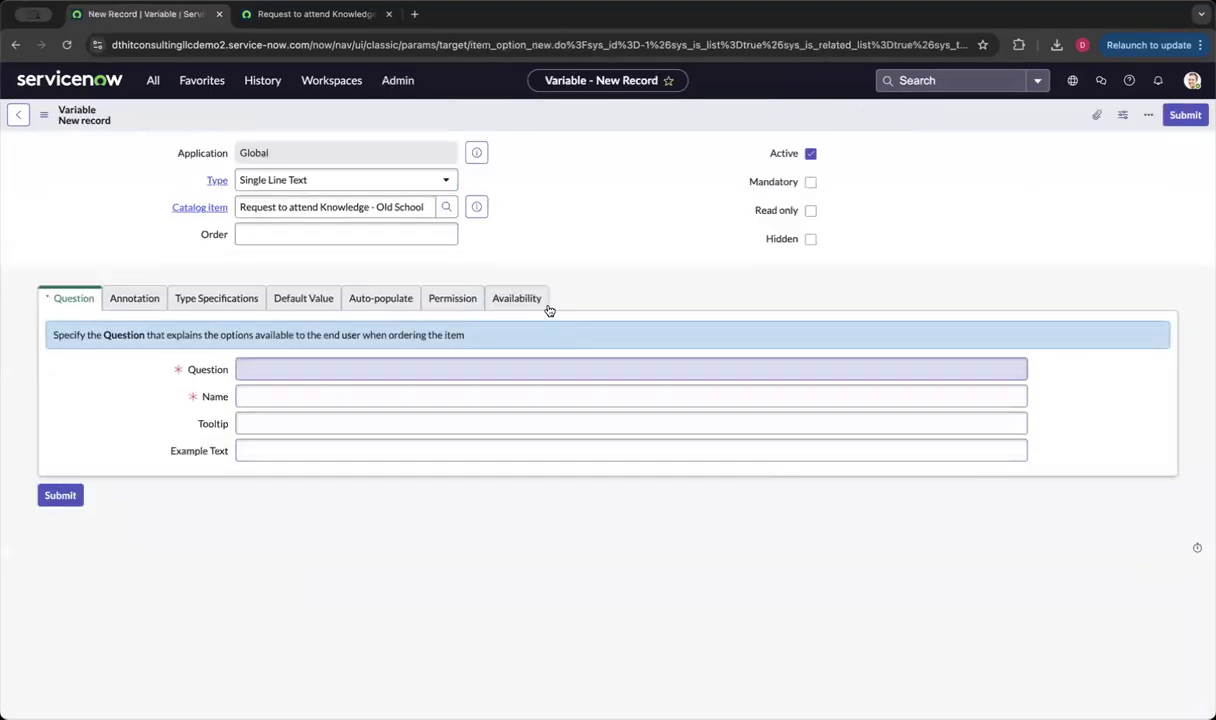
{"action": "left_click", "coordinate": [429, 234]}
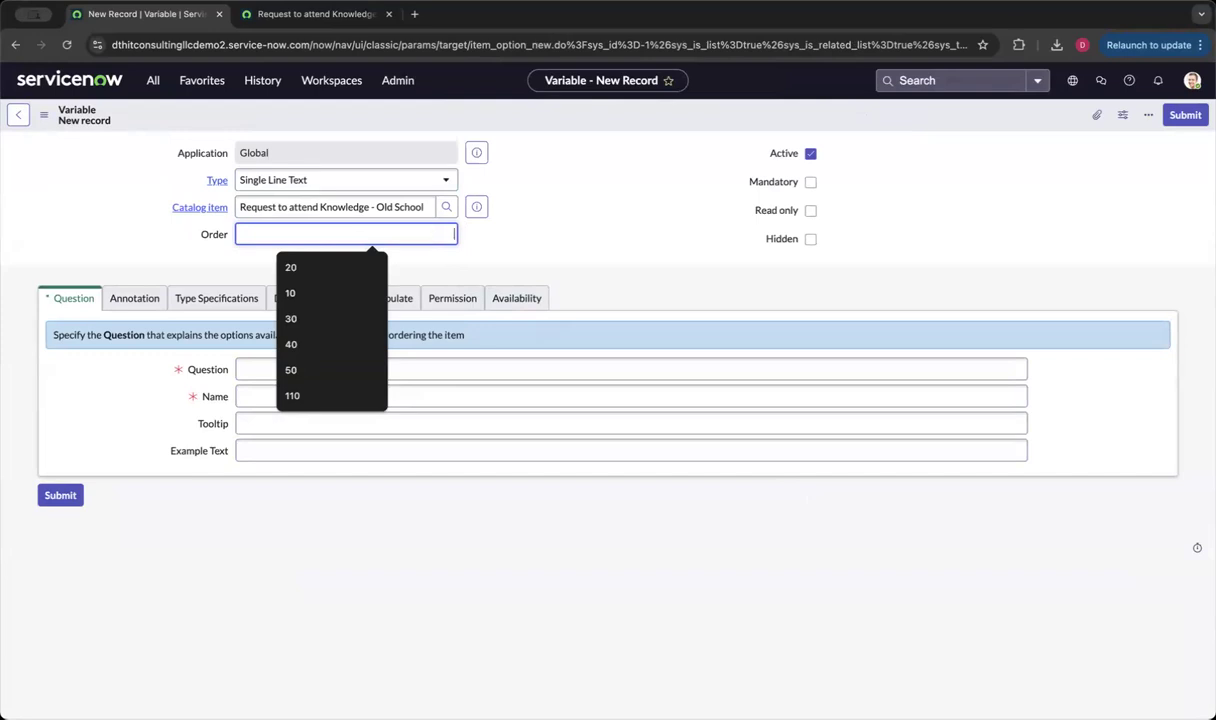
{"action": "type", "text": "20"}
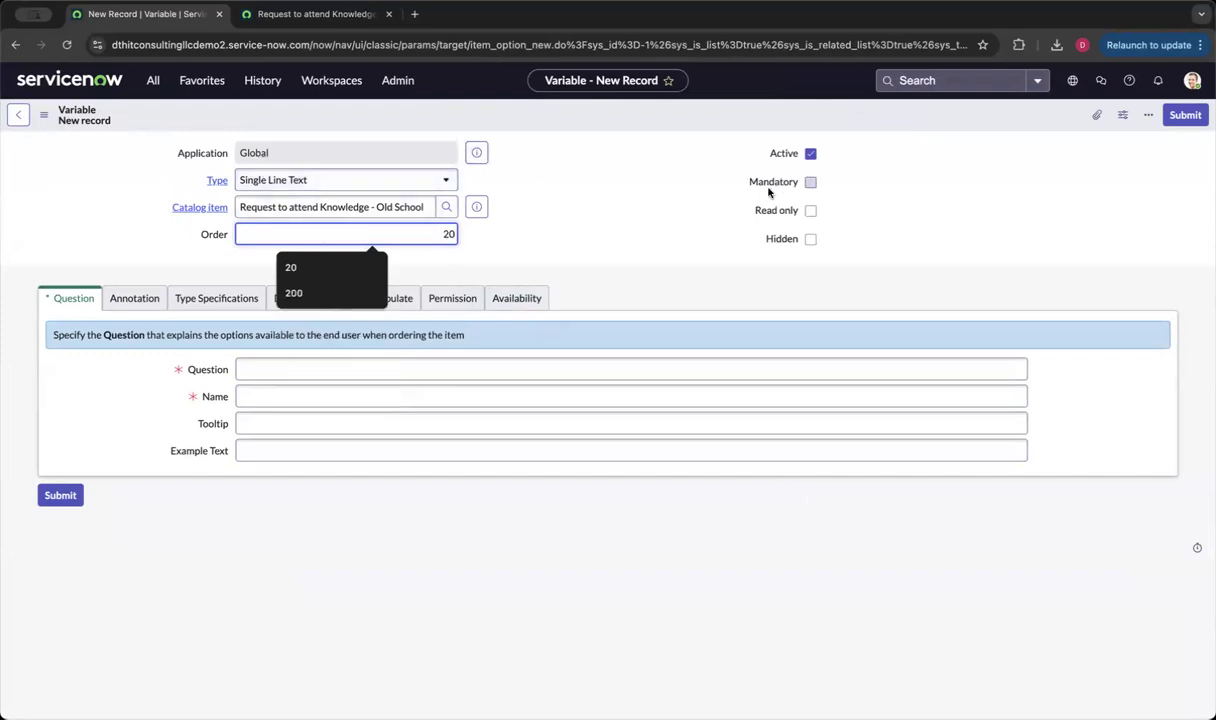
{"action": "left_click", "coordinate": [690, 215]}
{"action": "double_click", "coordinate": [772, 182]}
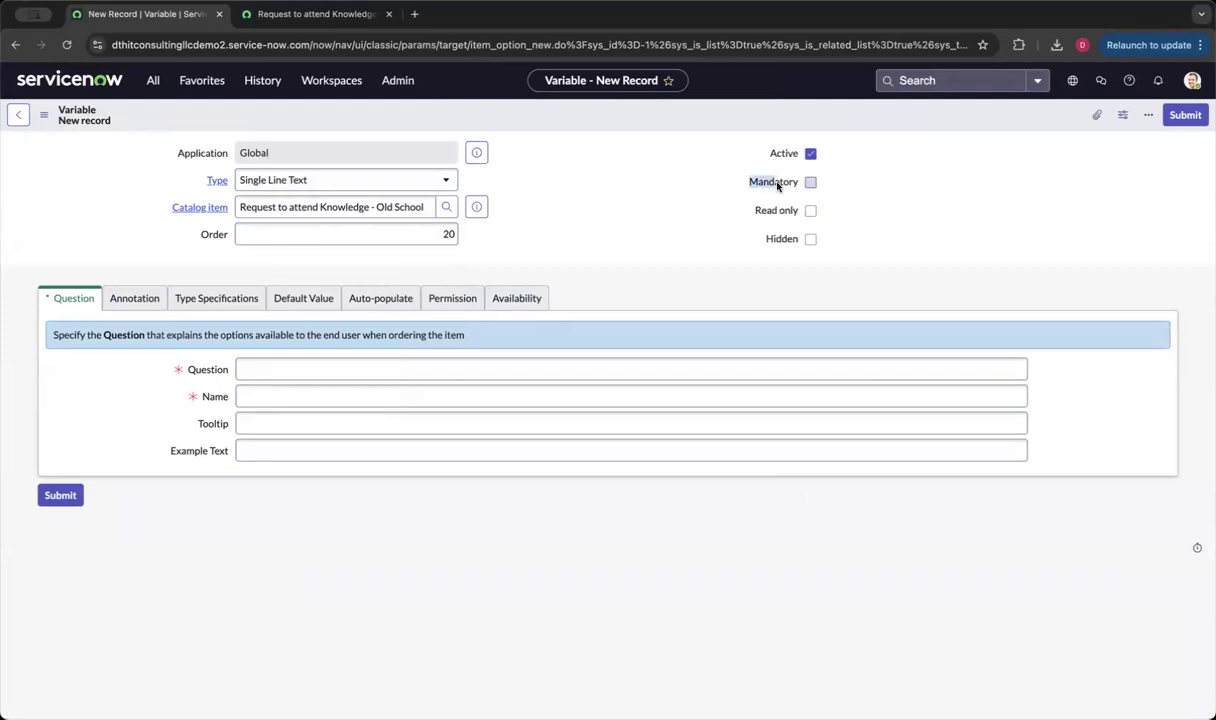
{"action": "left_click_drag", "start_coordinate": [749, 209], "coordinate": [811, 184]}
{"action": "left_click", "coordinate": [811, 183]}
Step: Enter "Manager" as the variable's question, let its name fill in as manager, and set the type to Reference
{"action": "left_click", "coordinate": [326, 371]}
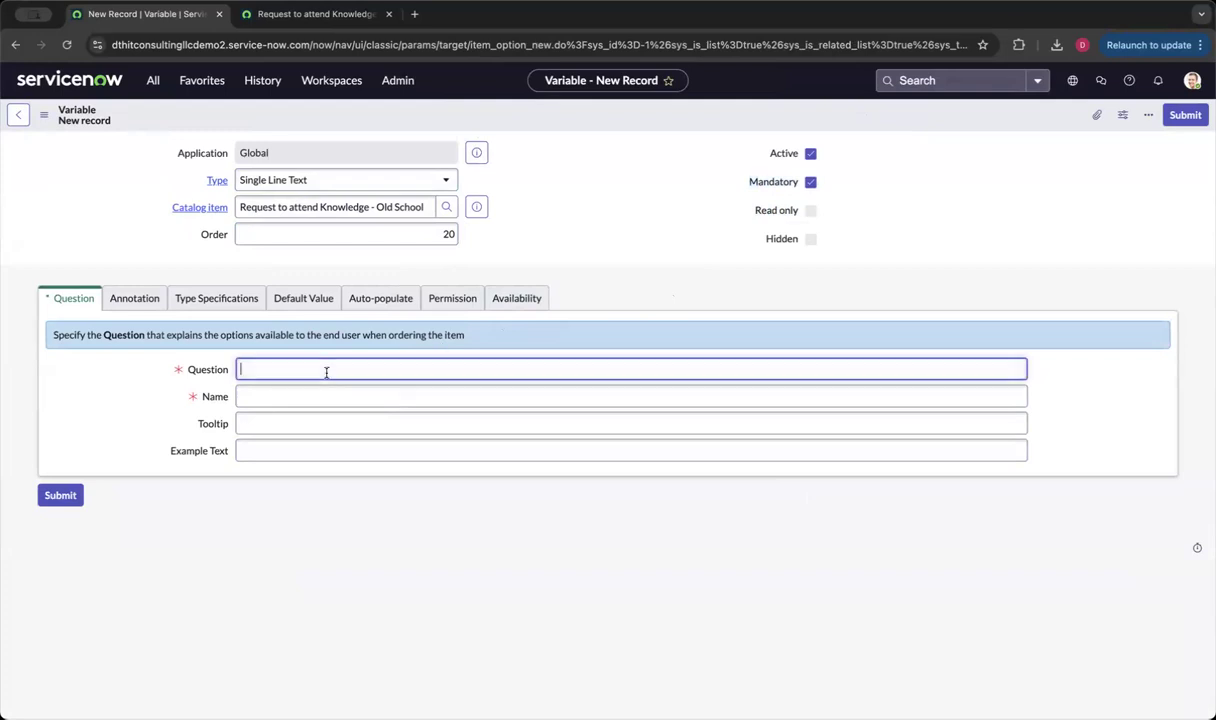
{"action": "type", "text": "Manager"}
{"action": "key", "text": "Tab"}
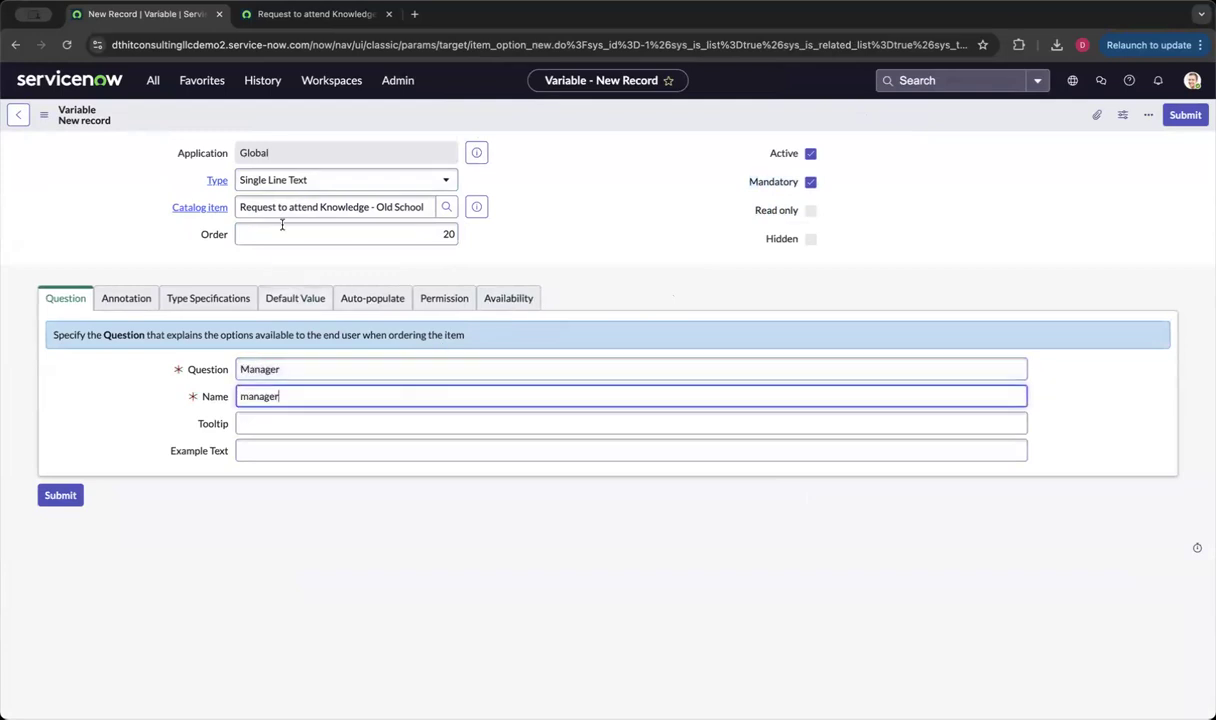
{"action": "left_click", "coordinate": [320, 180]}
{"action": "type", "text": "refe"}
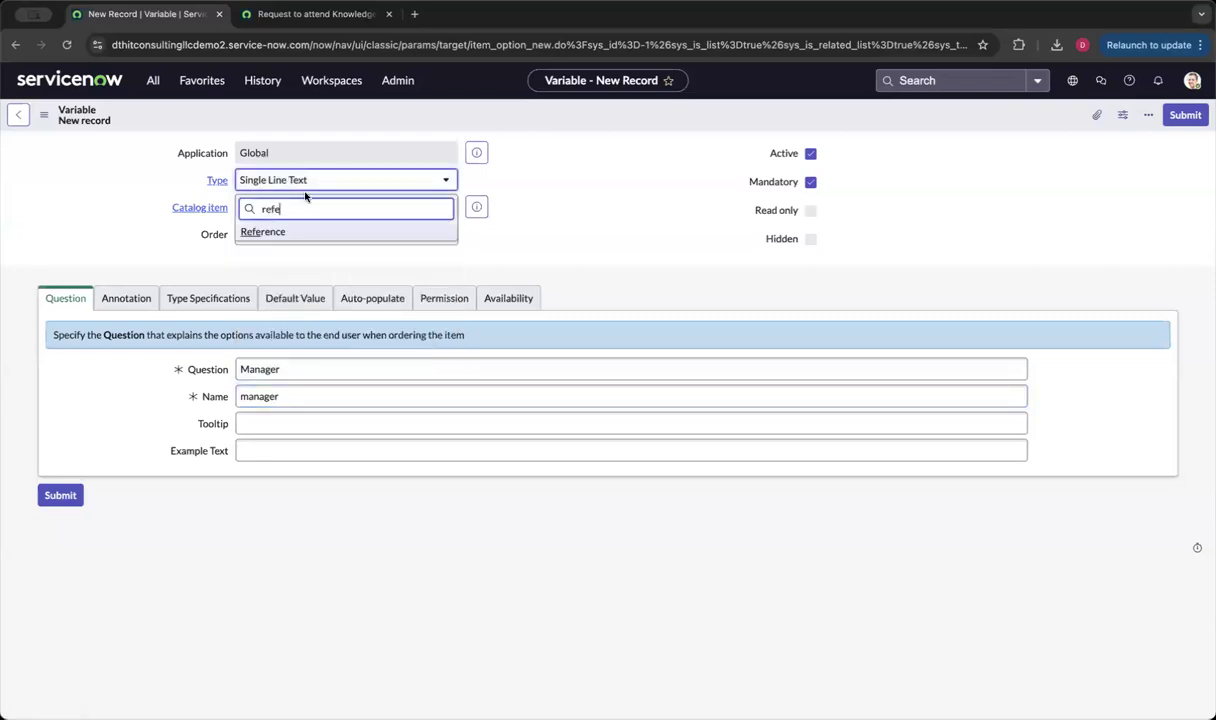
{"action": "left_click", "coordinate": [265, 230]}
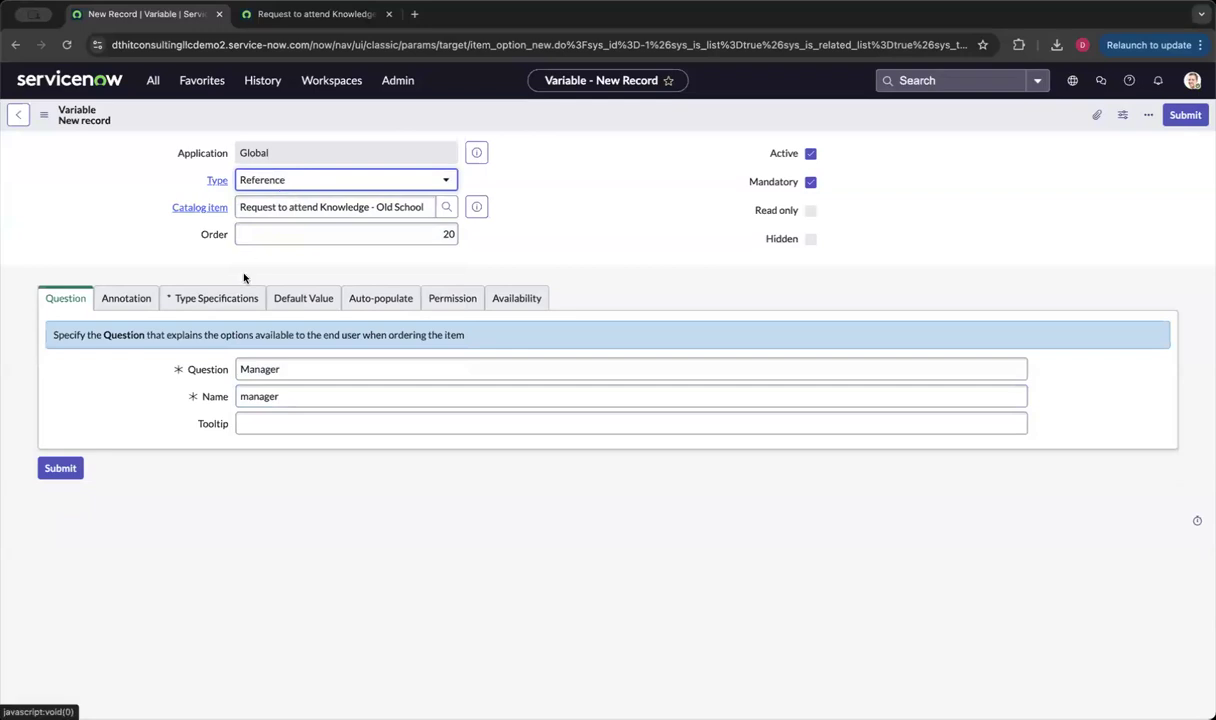
Step: Set the Manager variable's reference table to User [sys_user] in its type specifications
{"action": "left_click", "coordinate": [228, 296]}
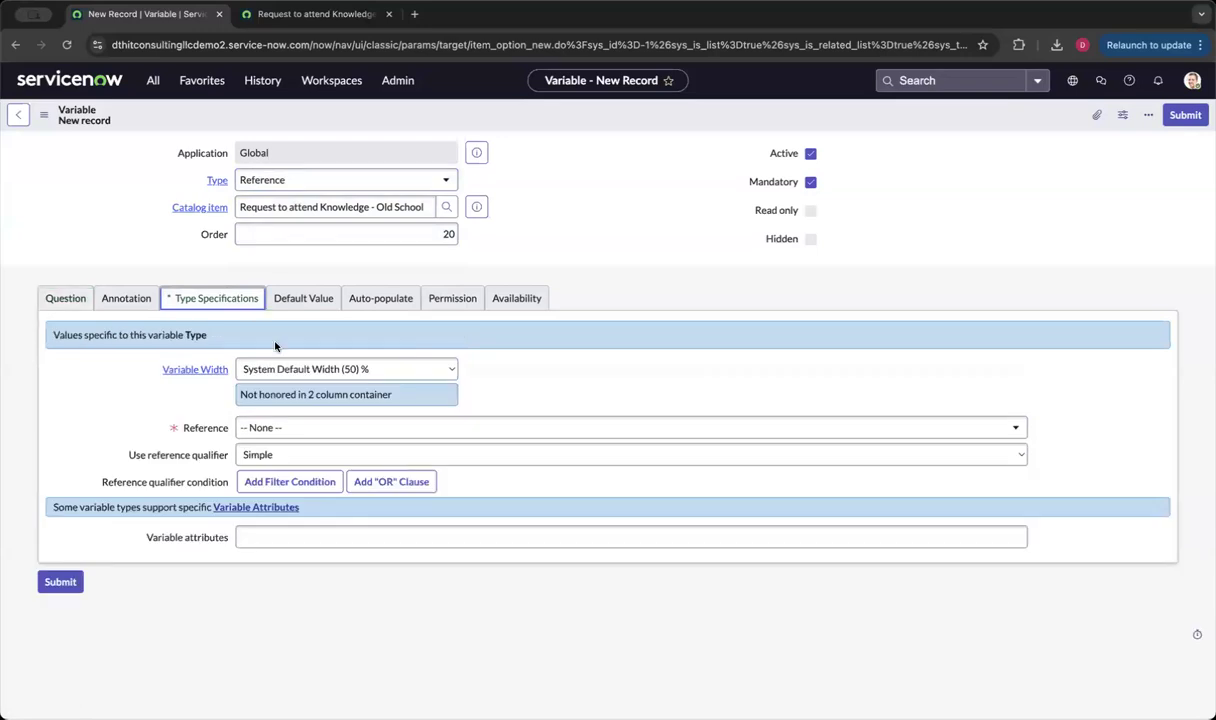
{"action": "left_click", "coordinate": [270, 426]}
{"action": "type", "text": "users"}
{"action": "key", "text": "BackSpace"}
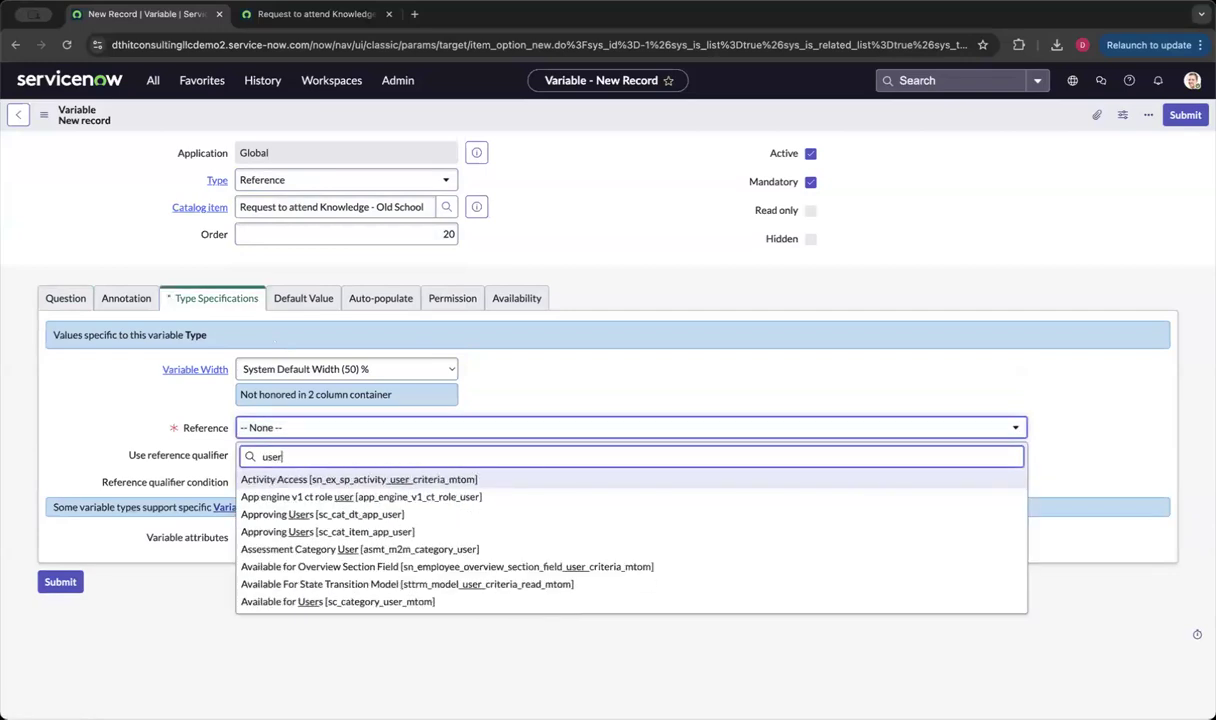
{"action": "key", "text": "BackSpace"}
{"action": "key", "text": "BackSpace"}
{"action": "key", "text": "BackSpace"}
{"action": "key", "text": "BackSpace"}
{"action": "type", "text": "user"}
{"action": "scroll", "coordinate": [281, 509], "scroll_direction": "down", "scroll_amount": 20}
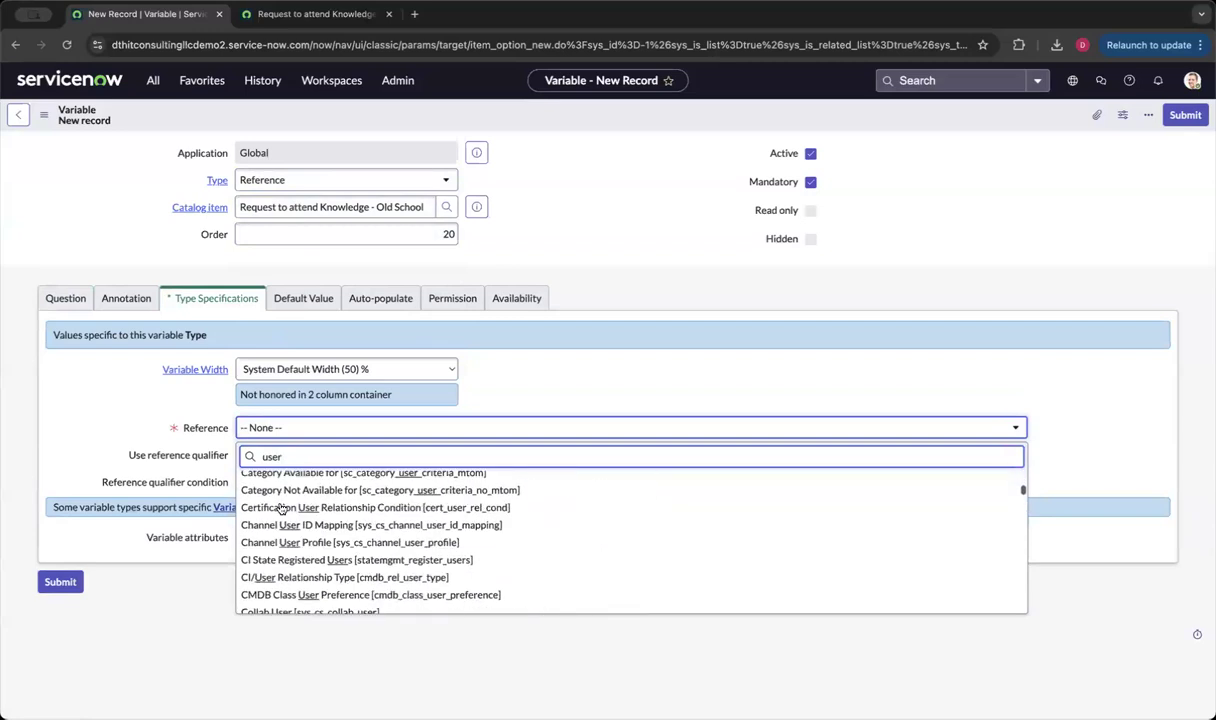
{"action": "scroll", "coordinate": [281, 509], "scroll_direction": "down", "scroll_amount": 2}
{"action": "scroll", "coordinate": [281, 509], "scroll_direction": "up", "scroll_amount": 5}
{"action": "scroll", "coordinate": [281, 509], "scroll_direction": "up", "scroll_amount": 7}
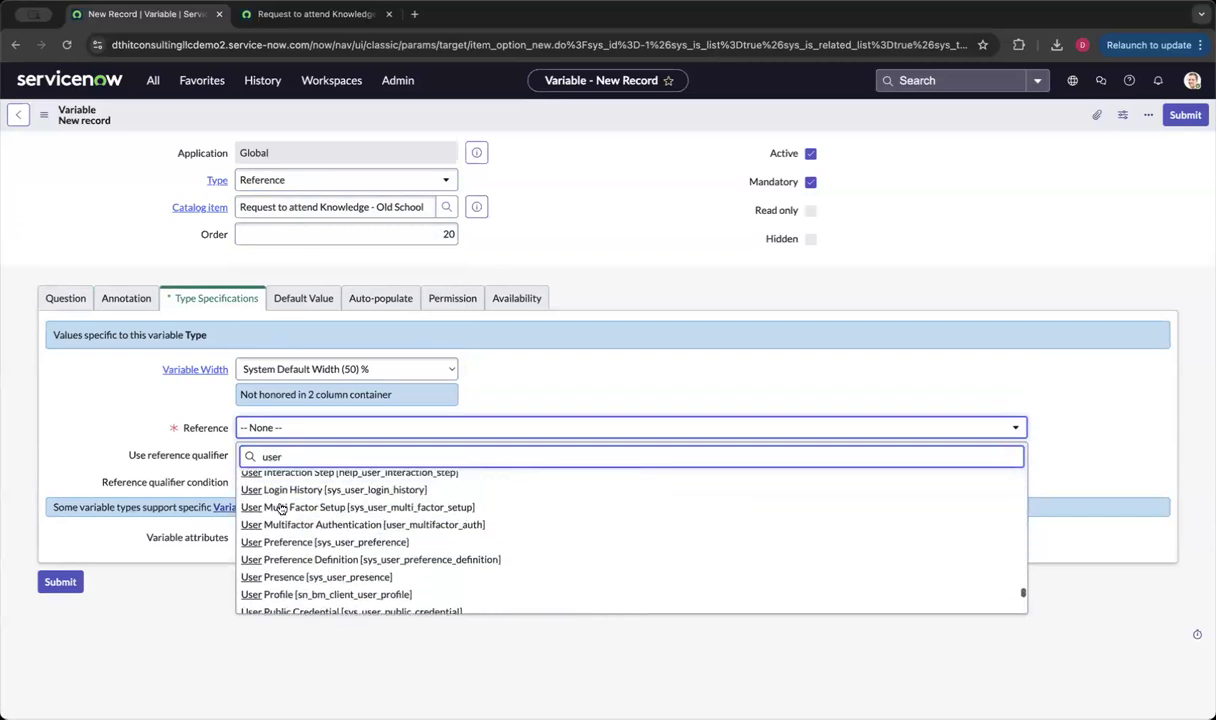
{"action": "scroll", "coordinate": [281, 509], "scroll_direction": "up", "scroll_amount": 8}
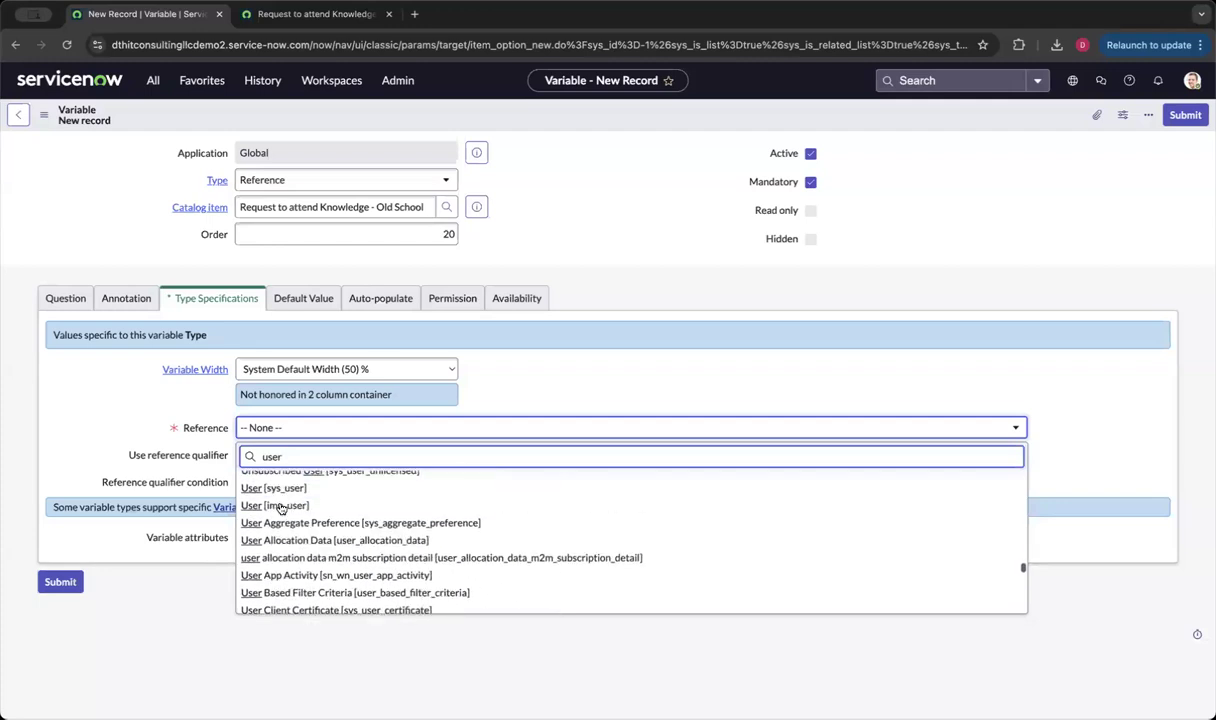
{"action": "scroll", "coordinate": [281, 509], "scroll_direction": "down", "scroll_amount": 2}
{"action": "scroll", "coordinate": [281, 511], "scroll_direction": "up", "scroll_amount": 1}
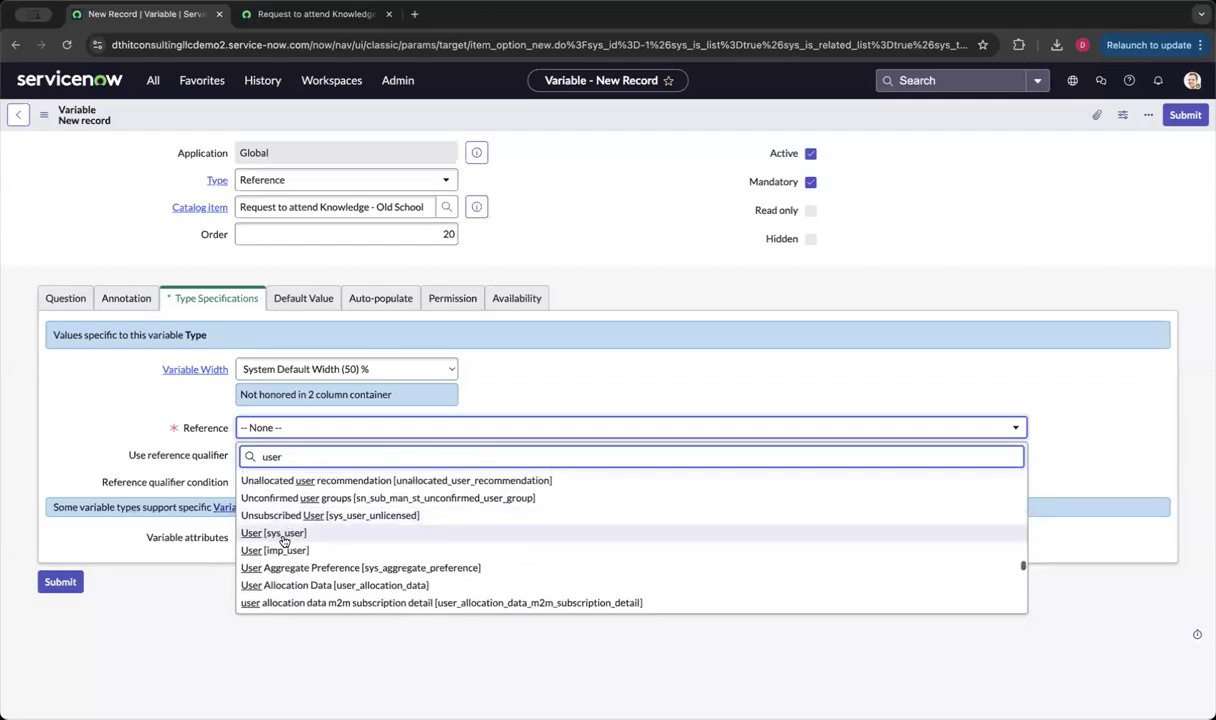
{"action": "double_click", "coordinate": [295, 456]}
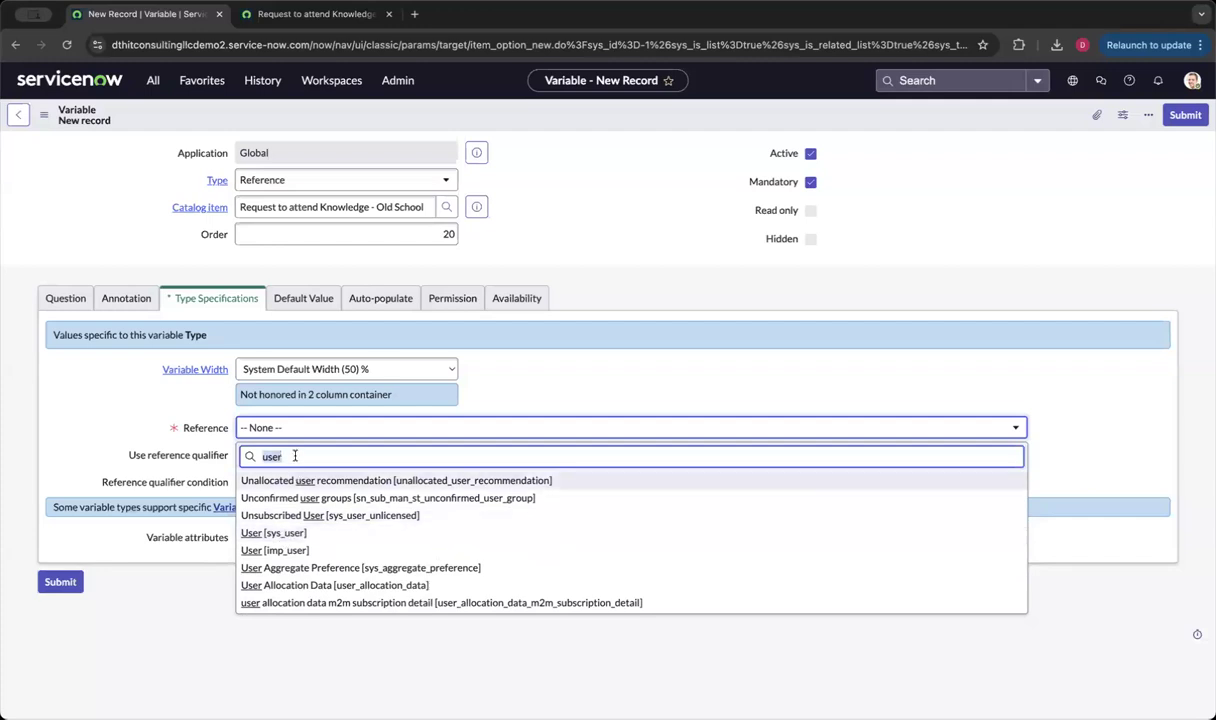
{"action": "type", "text": "sys_use"}
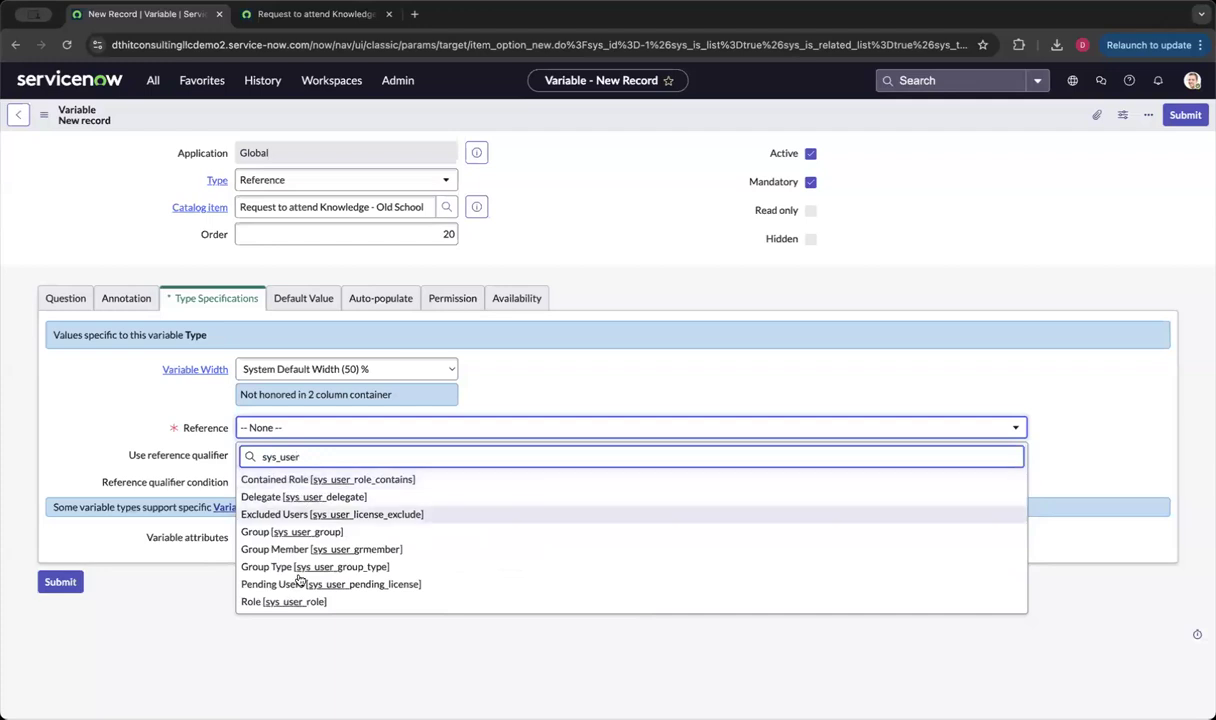
{"action": "scroll", "coordinate": [298, 580], "scroll_direction": "down", "scroll_amount": 10}
{"action": "scroll", "coordinate": [298, 575], "scroll_direction": "down", "scroll_amount": 5}
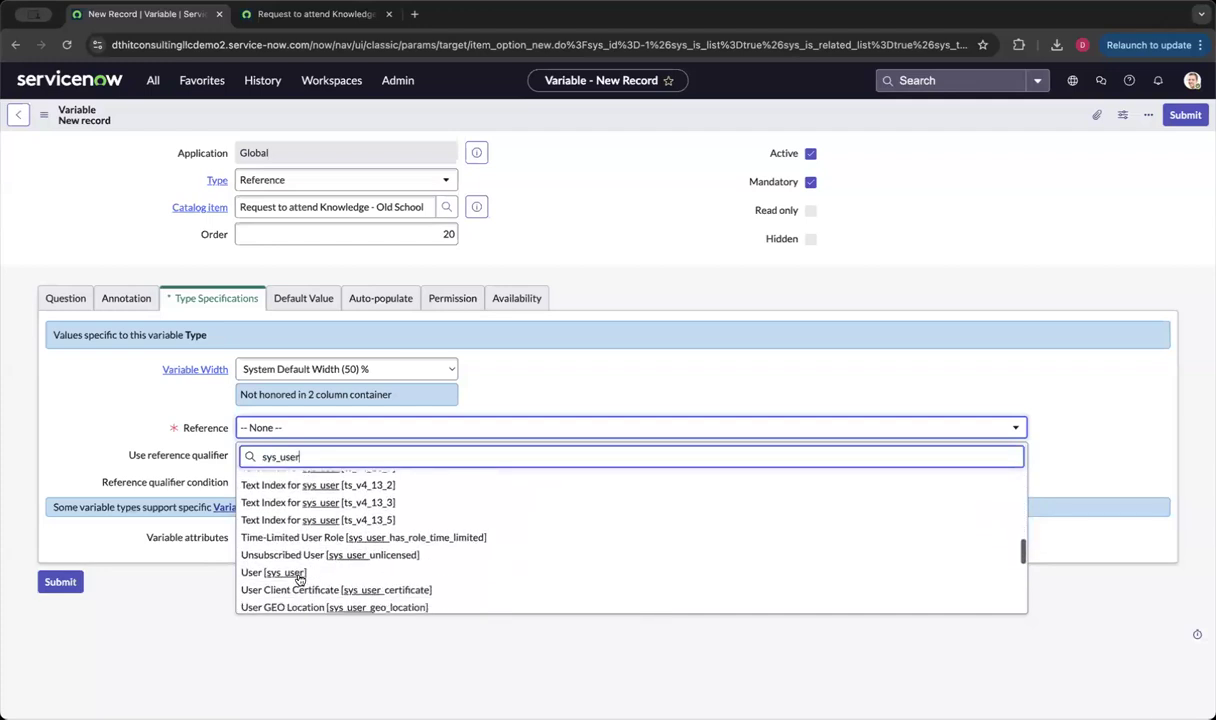
{"action": "left_click", "coordinate": [289, 532]}
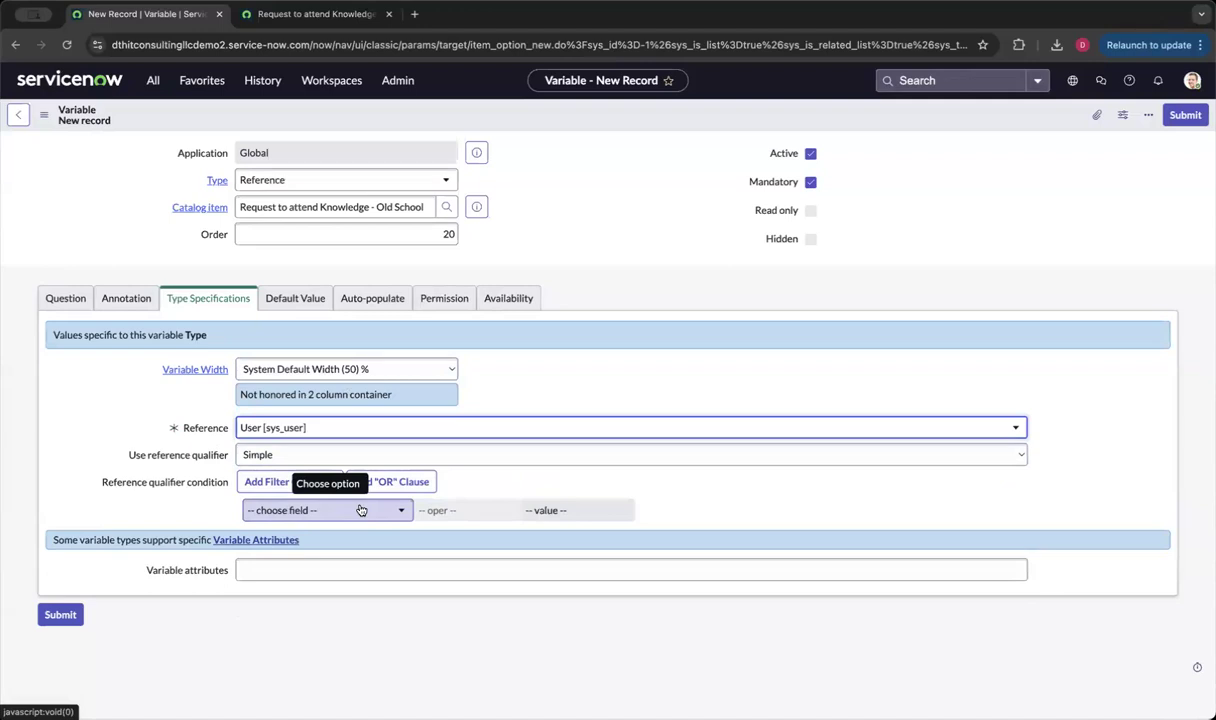
Step: Add a reference qualifier condition that limits the Manager variable to users whose Active field is true
{"action": "left_click", "coordinate": [154, 484]}
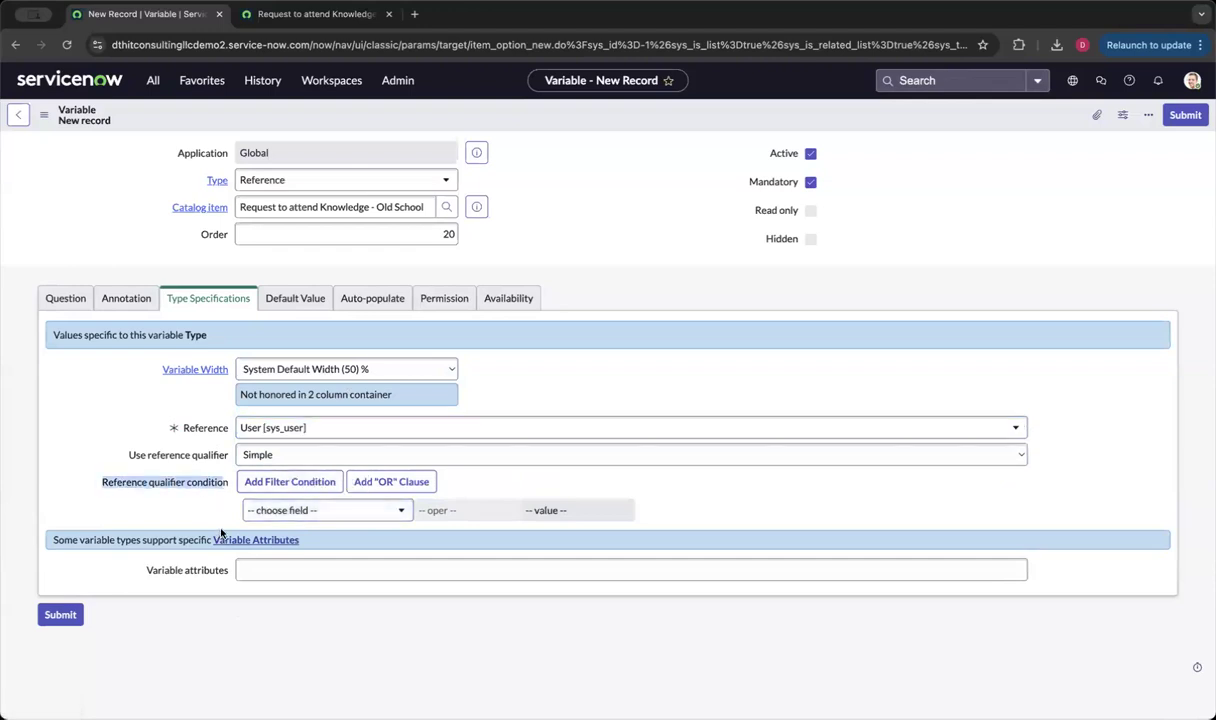
{"action": "left_click", "coordinate": [275, 511]}
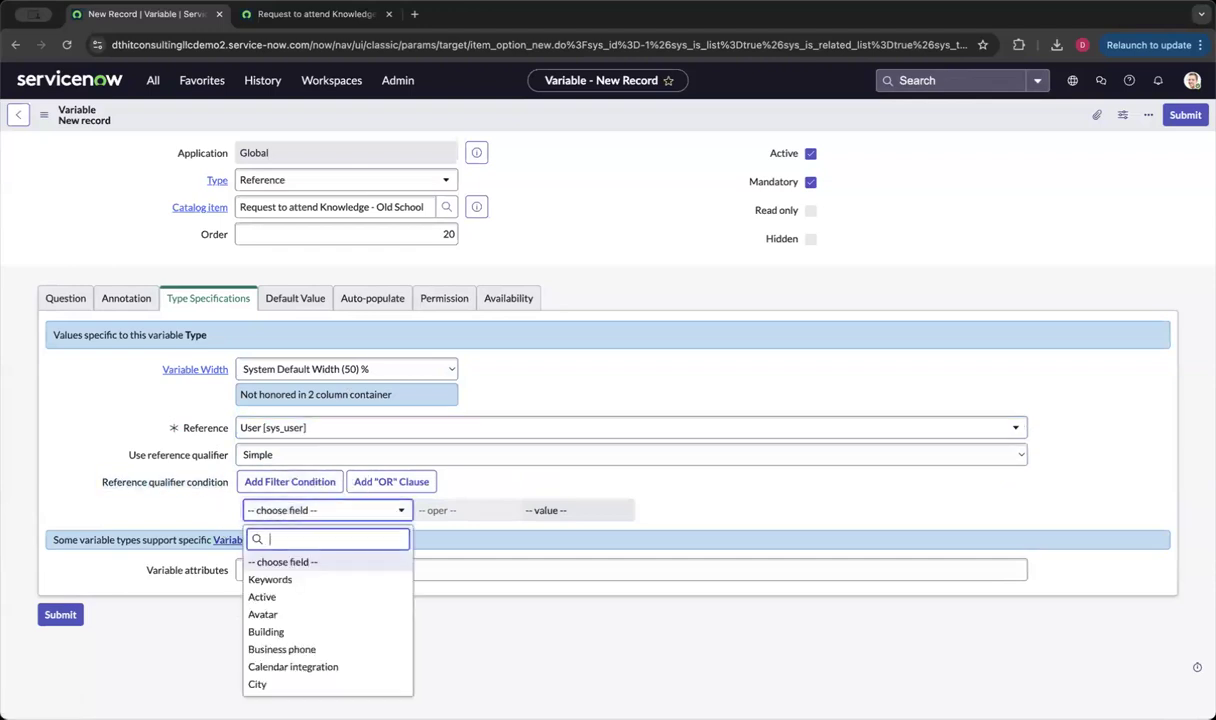
{"action": "type", "text": "act"}
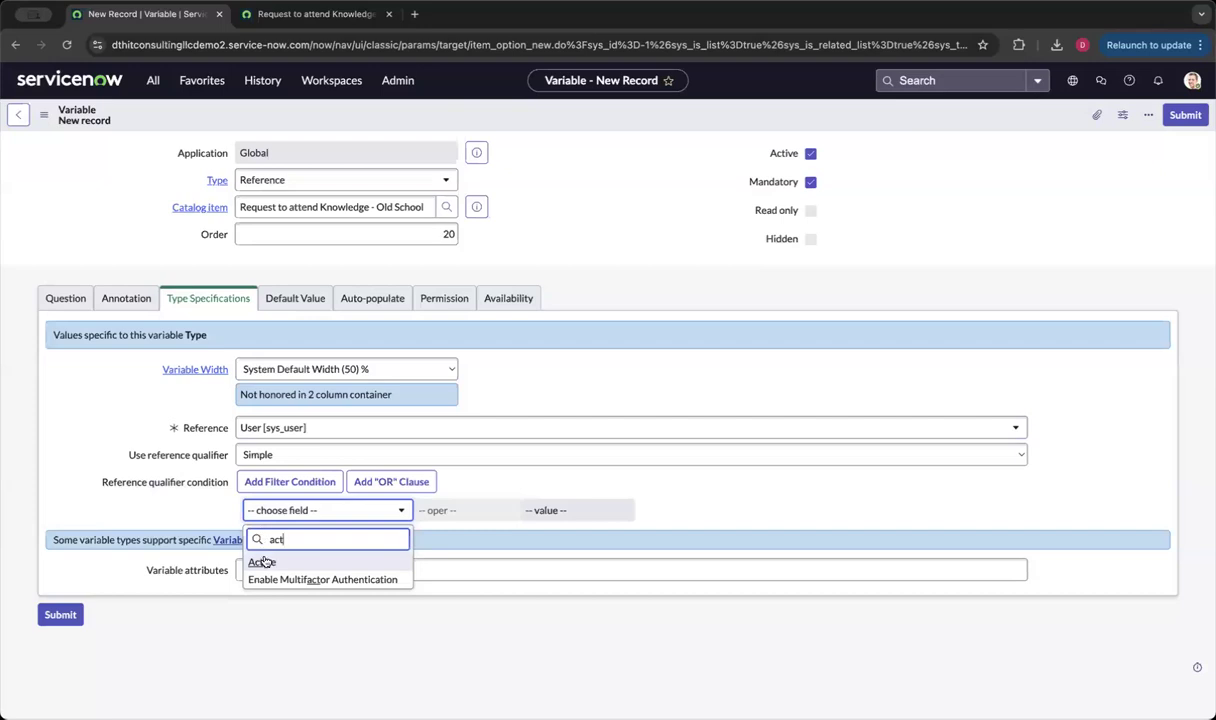
{"action": "left_click", "coordinate": [263, 563]}
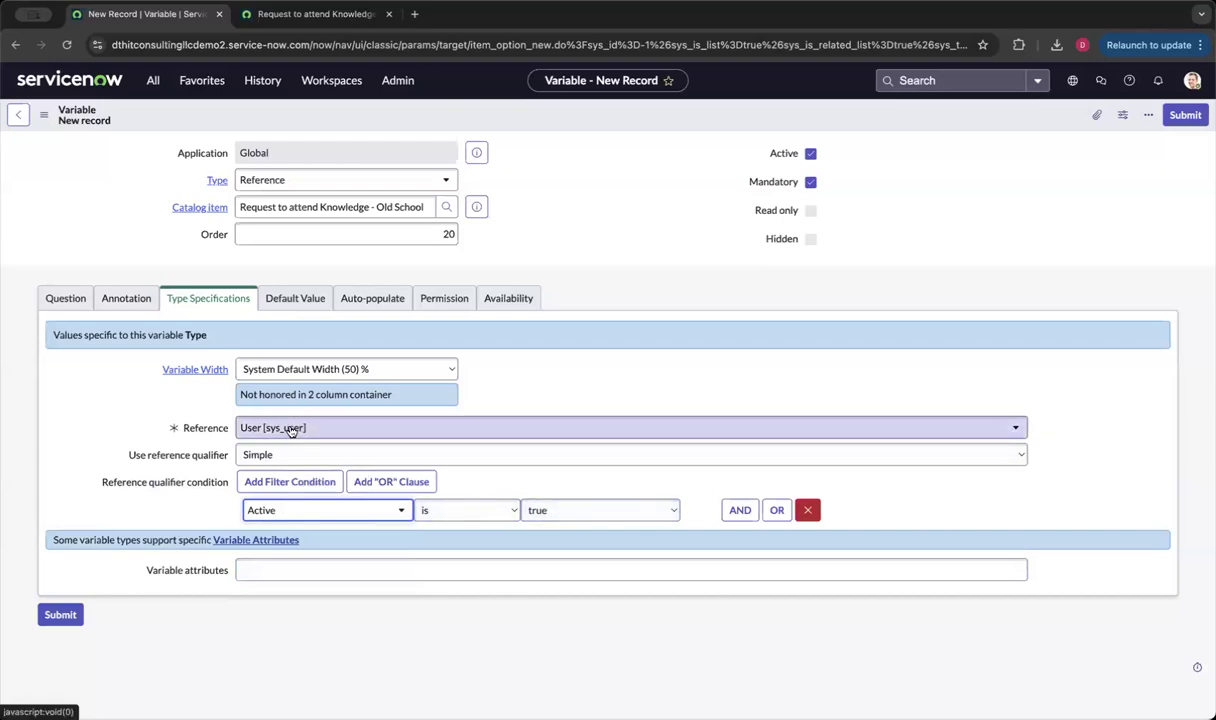
Step: Auto-populate the Manager variable from the dependent question Request for, with Manager as the dot walk path
{"action": "left_click", "coordinate": [66, 299]}
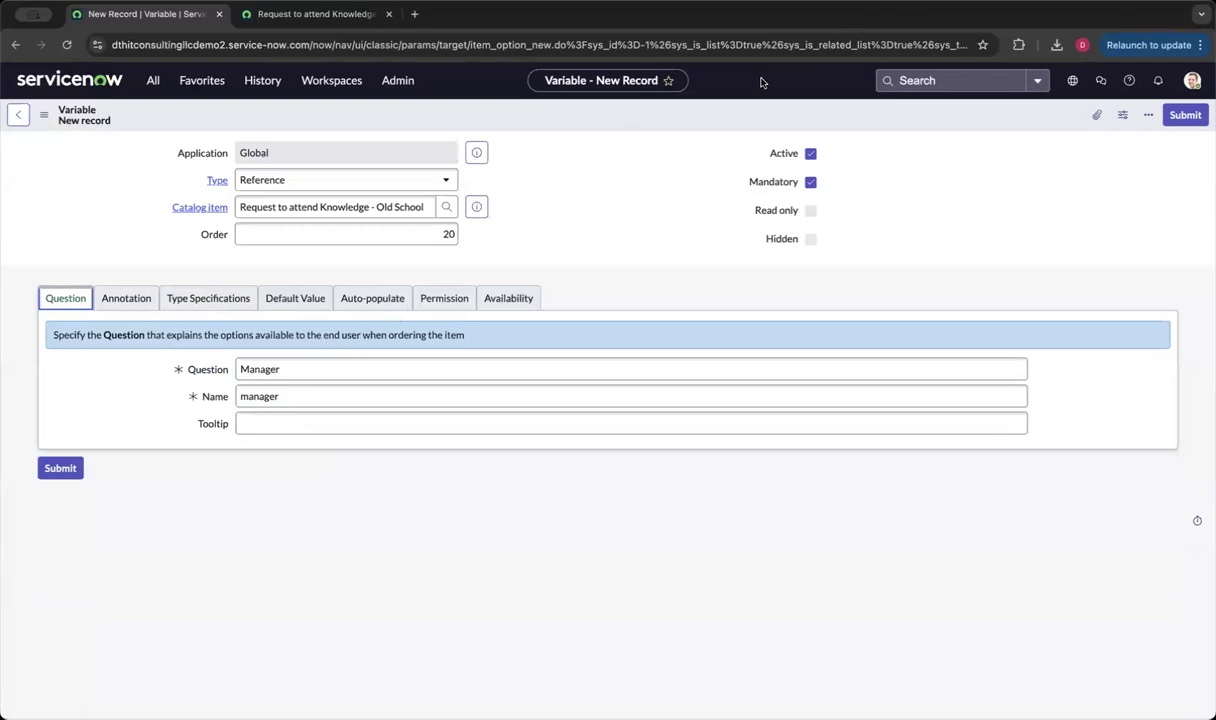
{"action": "left_click", "coordinate": [387, 300]}
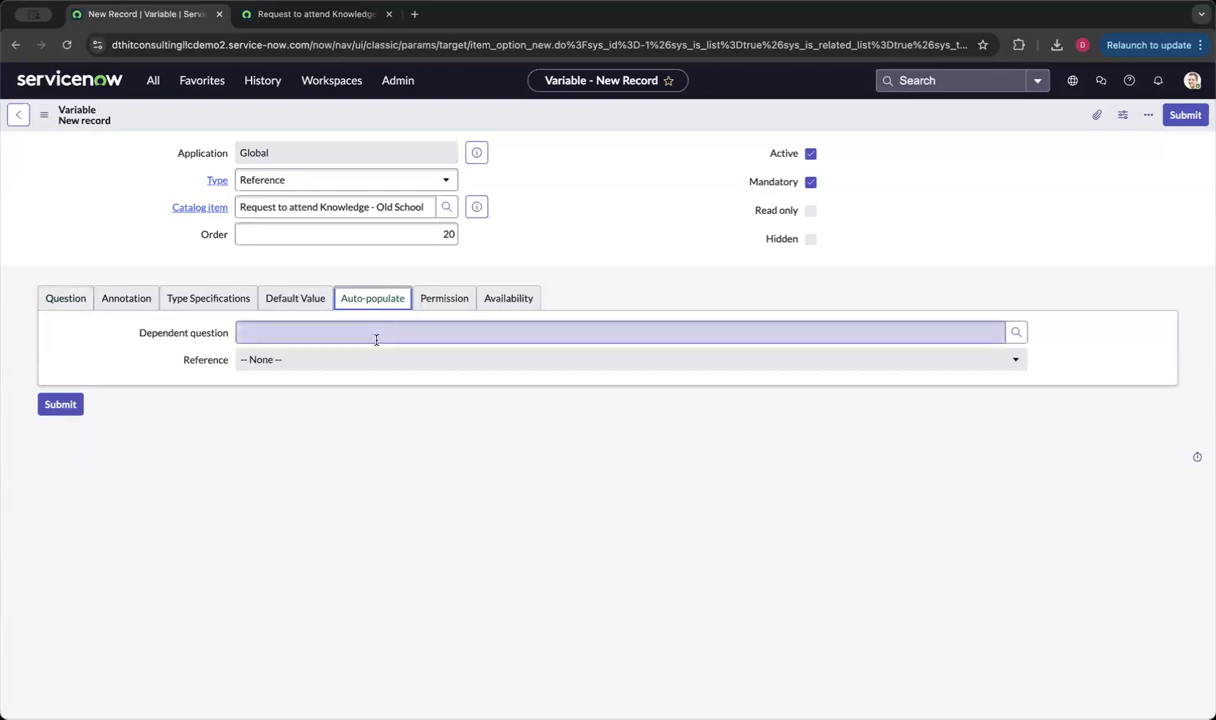
{"action": "left_click", "coordinate": [372, 333]}
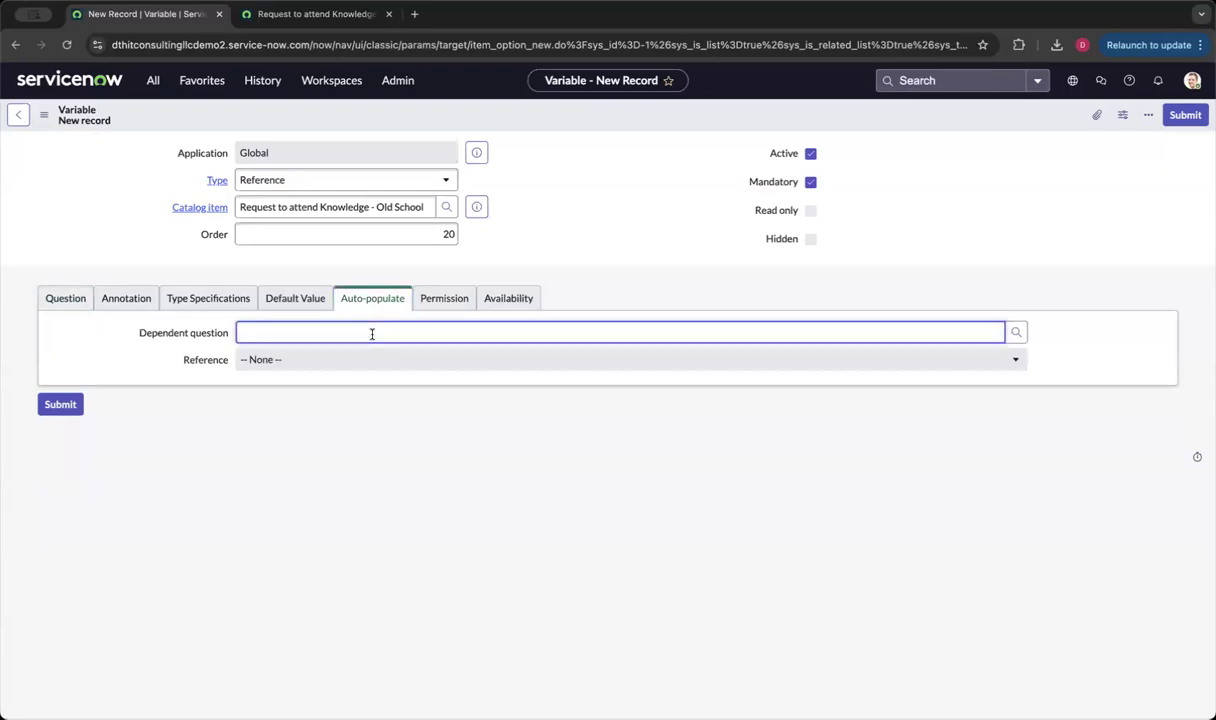
{"action": "left_click", "coordinate": [1018, 334]}
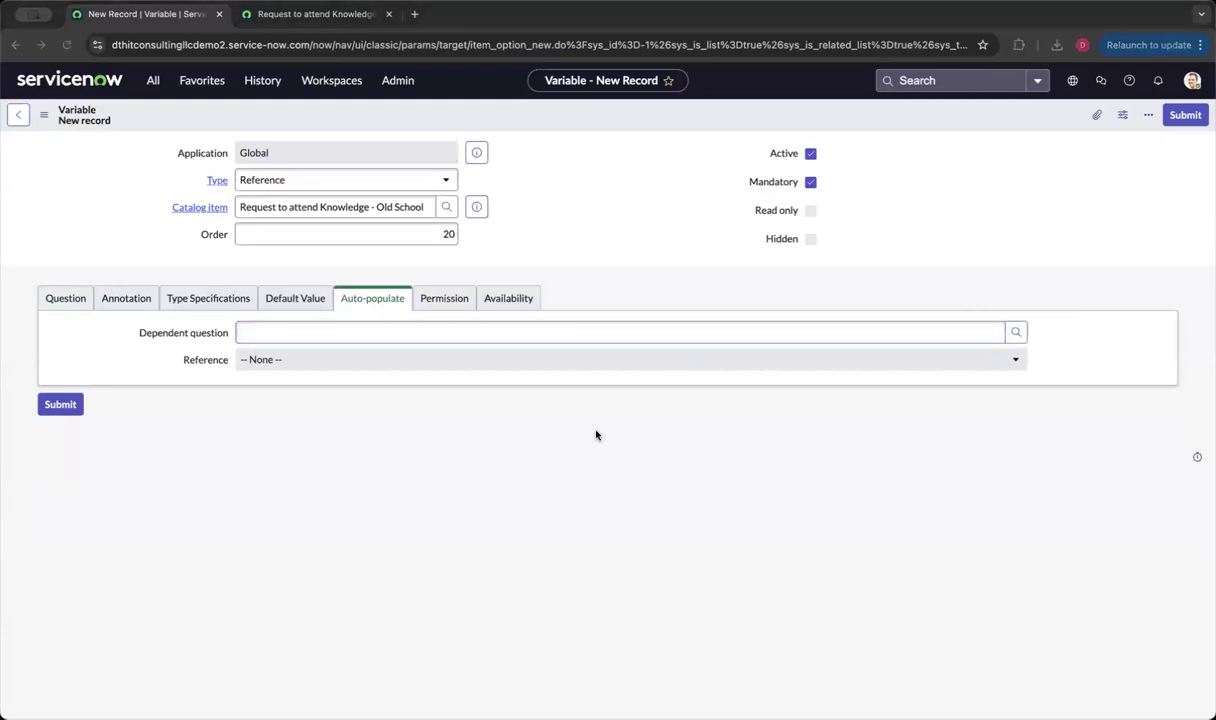
{"action": "left_click", "coordinate": [525, 477]}
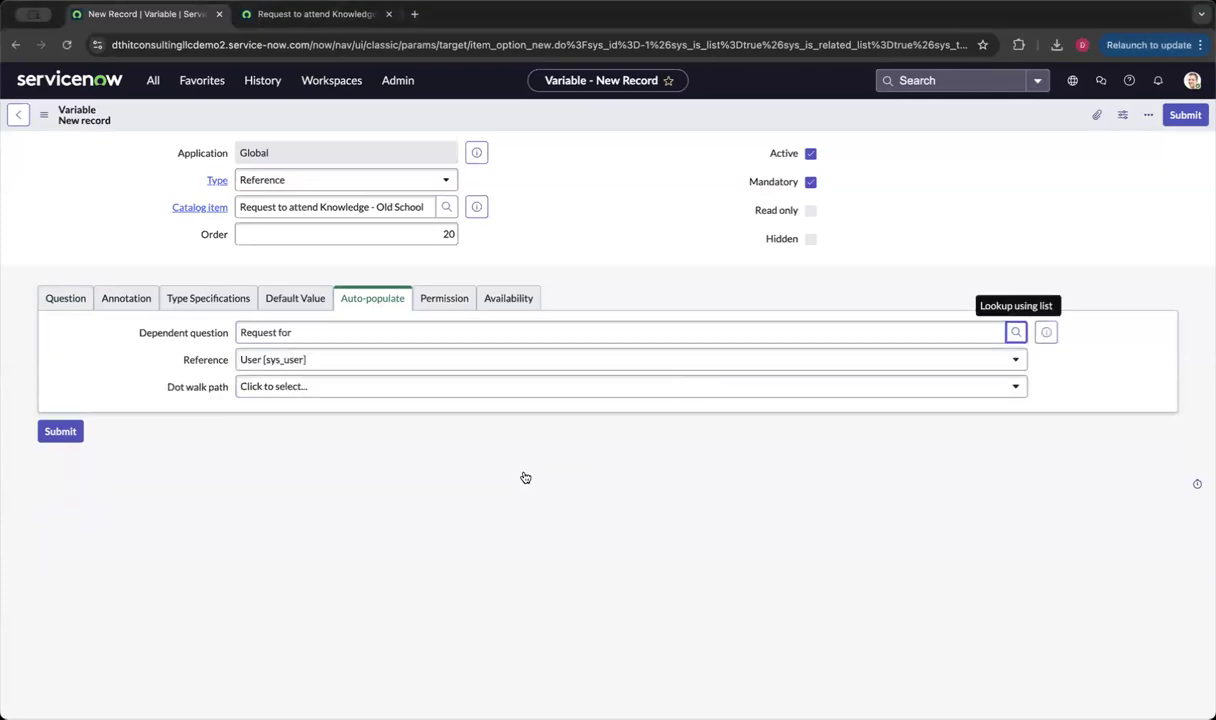
{"action": "left_click", "coordinate": [290, 388]}
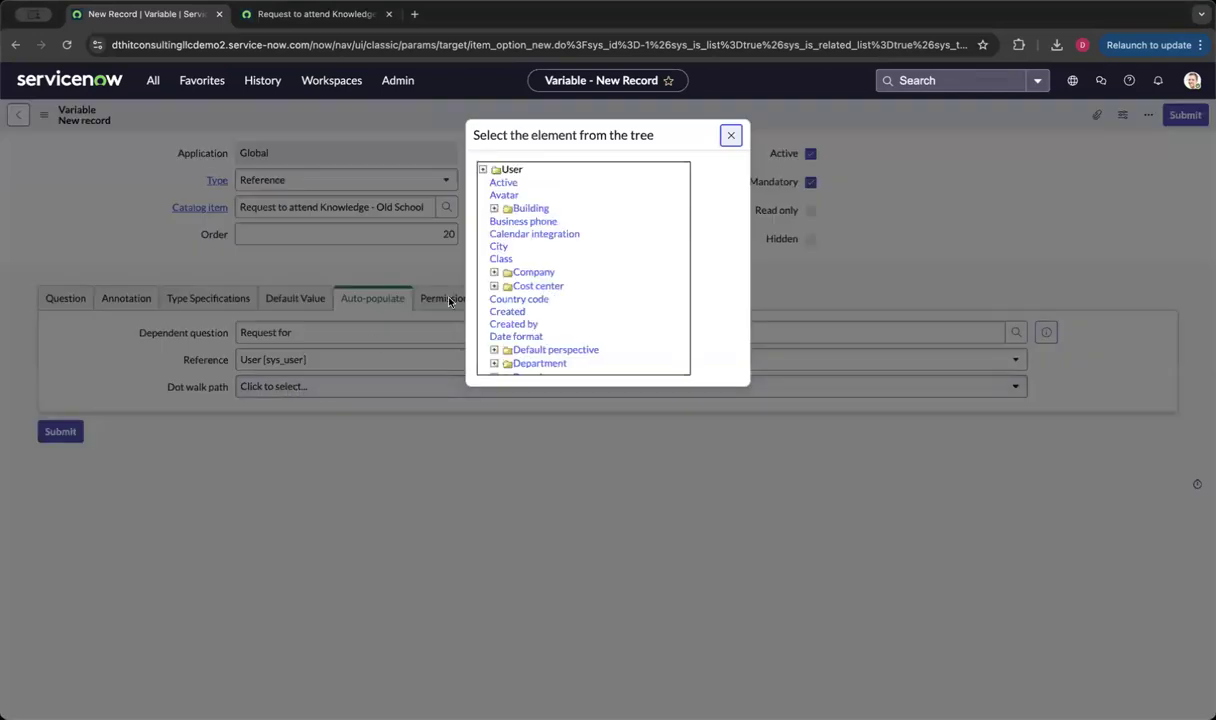
{"action": "scroll", "coordinate": [546, 279], "scroll_direction": "down", "scroll_amount": 1}
{"action": "scroll", "coordinate": [546, 279], "scroll_direction": "down", "scroll_amount": 5}
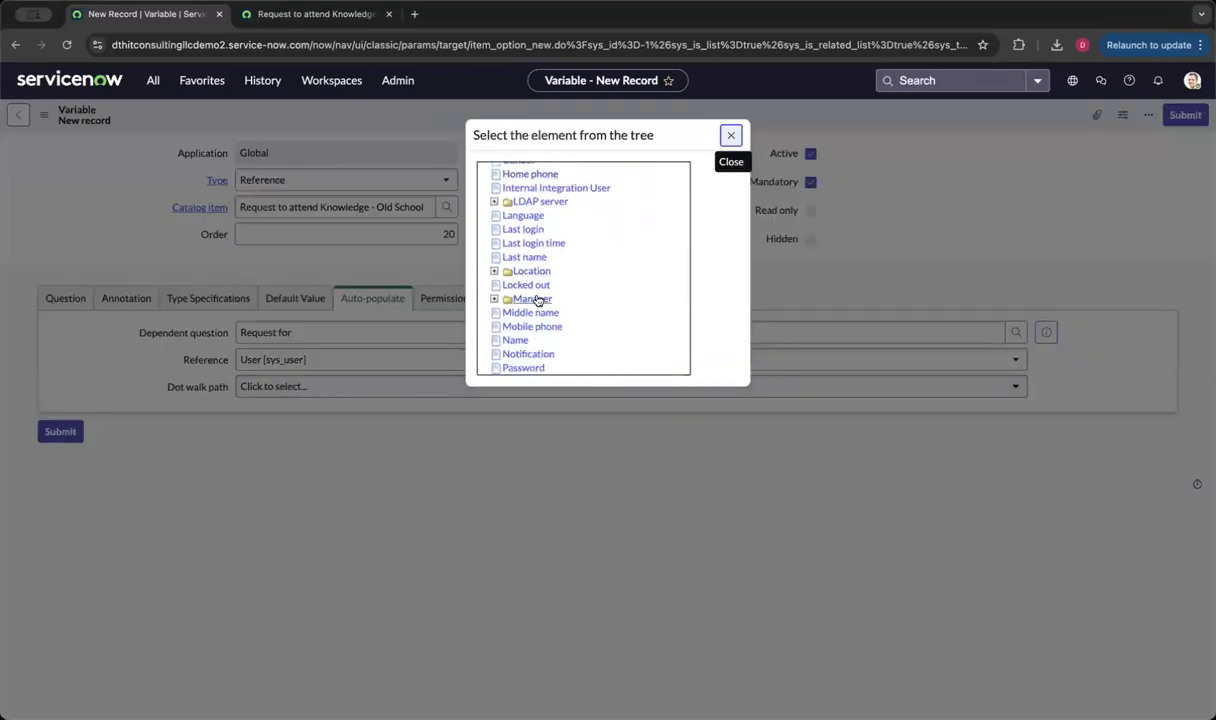
{"action": "left_click", "coordinate": [531, 298]}
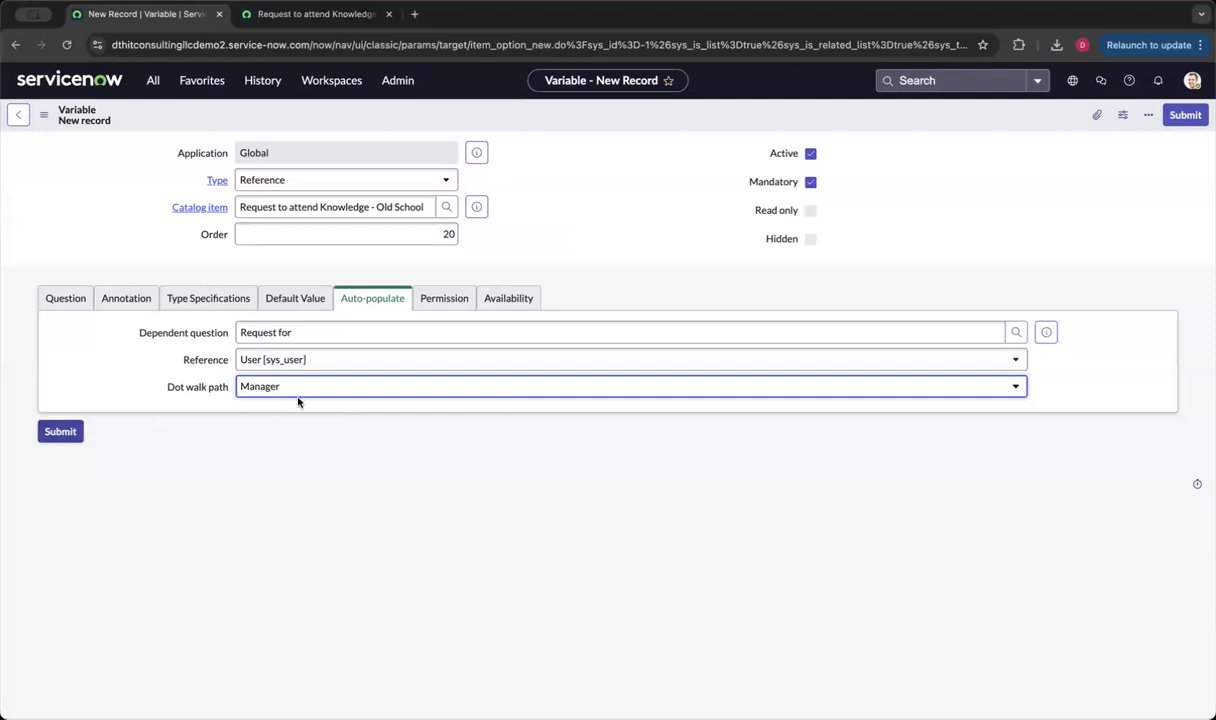
Step: Make the Manager variable read only instead of mandatory and submit it to the Old School item
{"action": "left_click", "coordinate": [66, 436]}
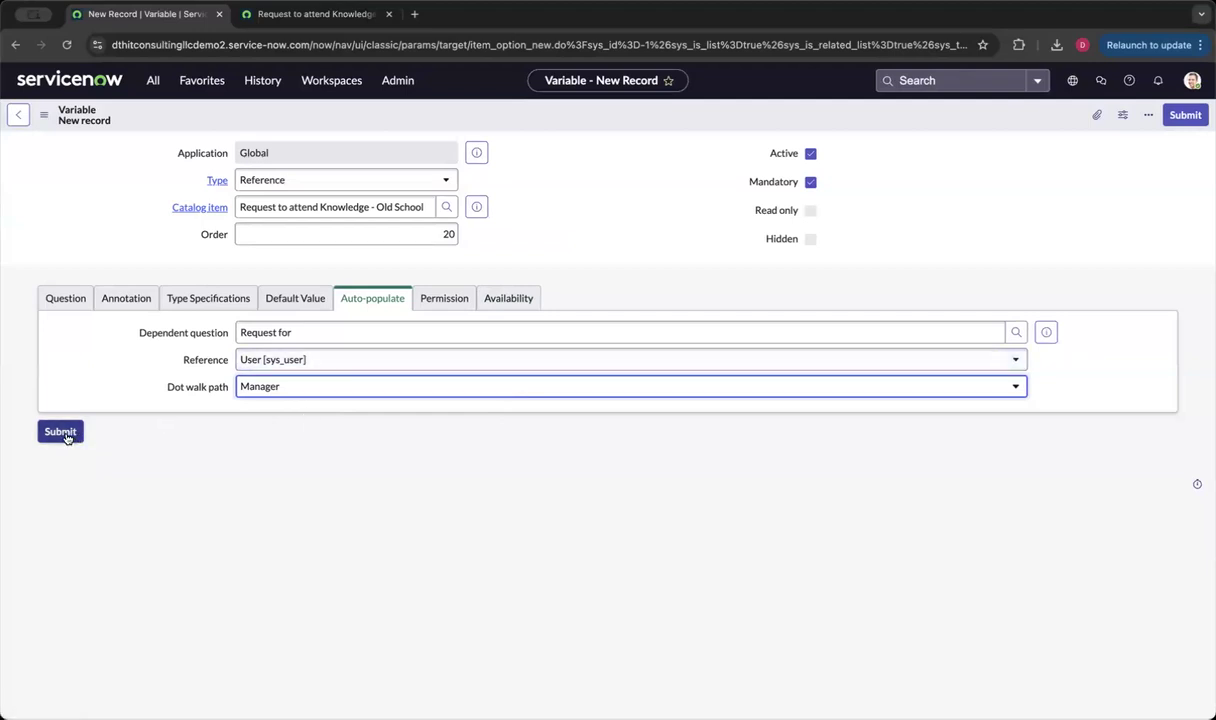
{"action": "left_click", "coordinate": [810, 182]}
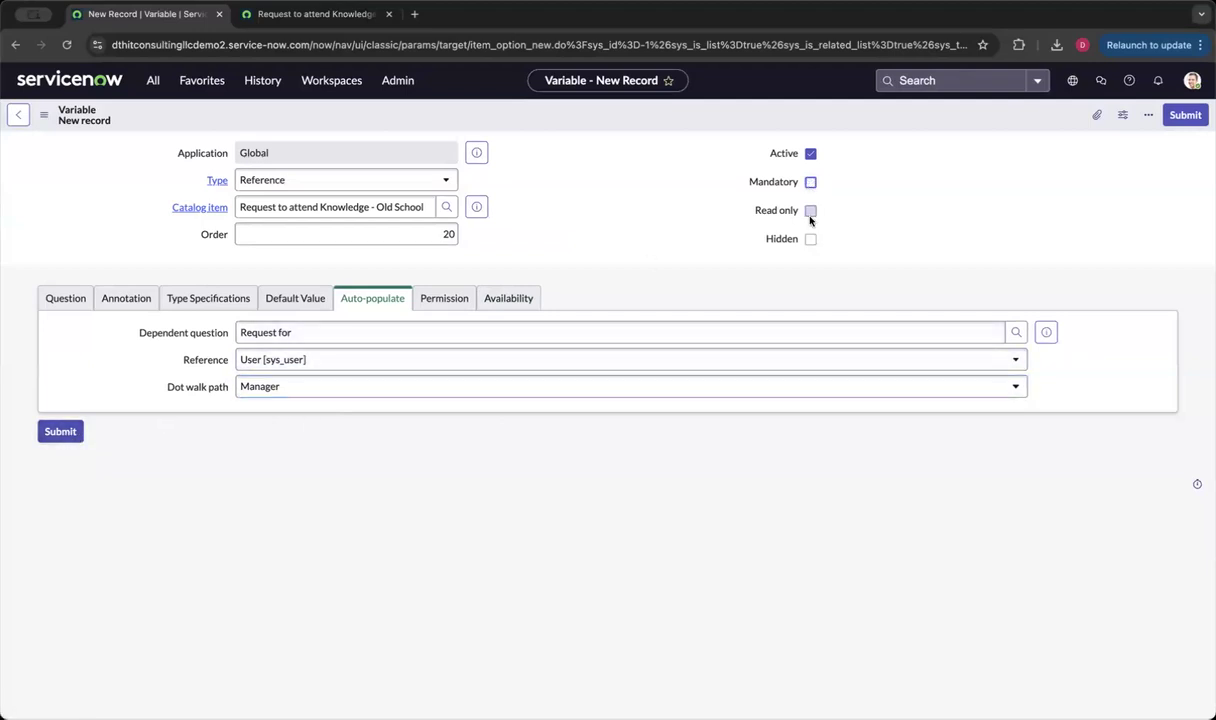
{"action": "left_click", "coordinate": [810, 211]}
{"action": "left_click", "coordinate": [68, 440]}
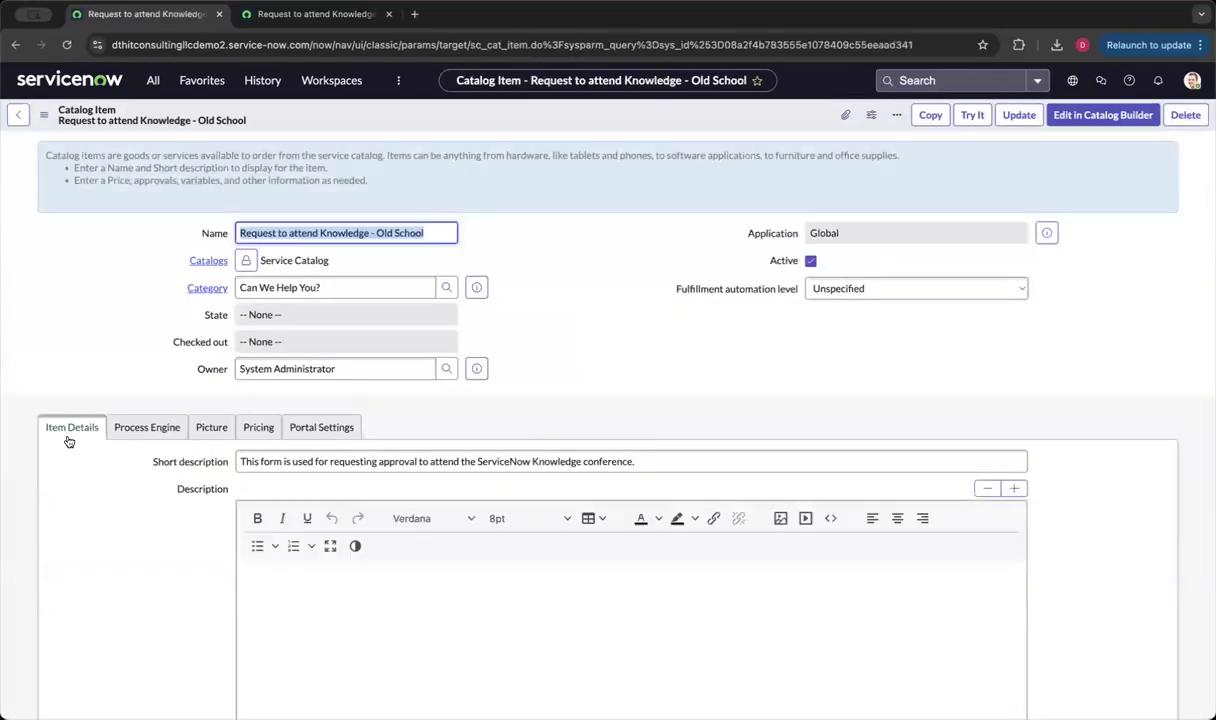
Step: Preview the Old School item as a requester and check the Request for user's record for a manager
{"action": "scroll", "coordinate": [133, 440], "scroll_direction": "down", "scroll_amount": 3}
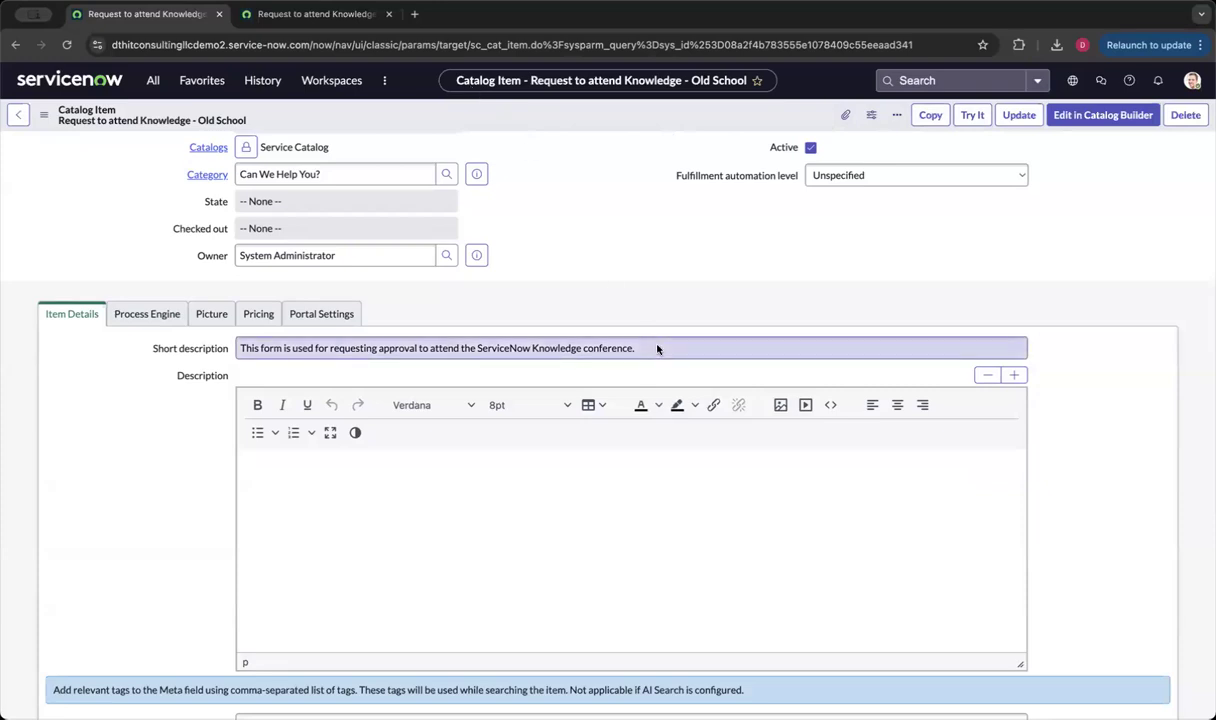
{"action": "left_click", "coordinate": [971, 116]}
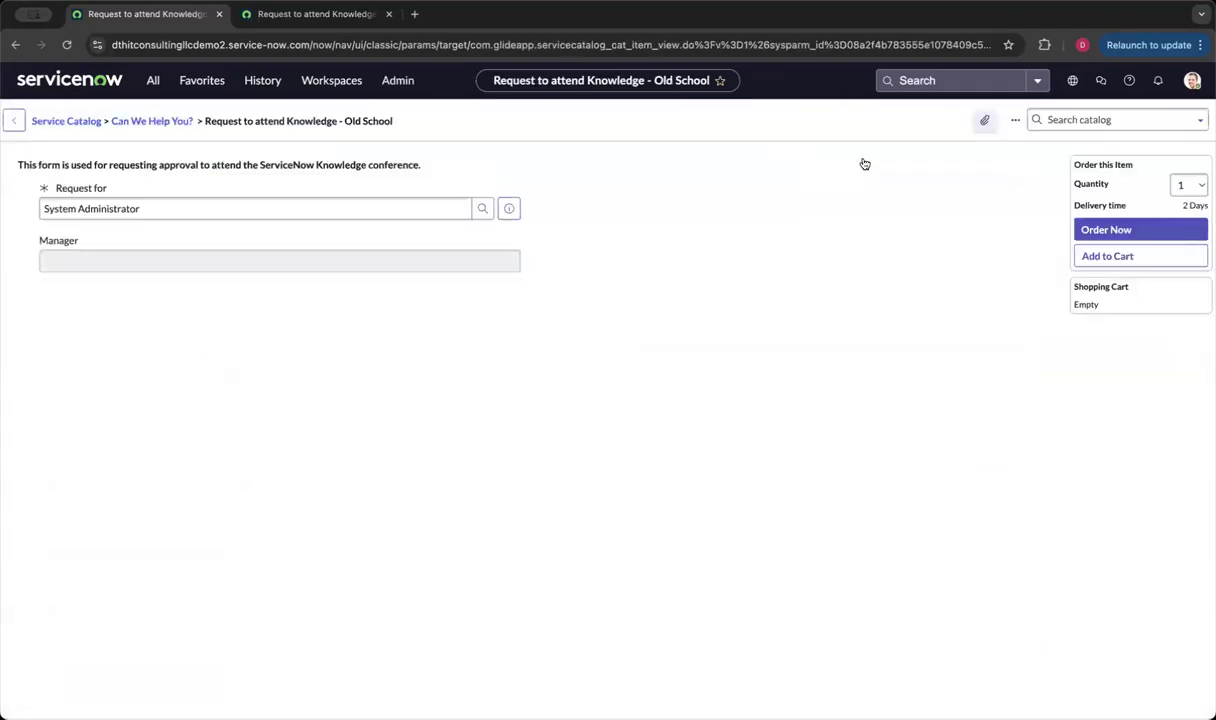
{"action": "left_click", "coordinate": [509, 210]}
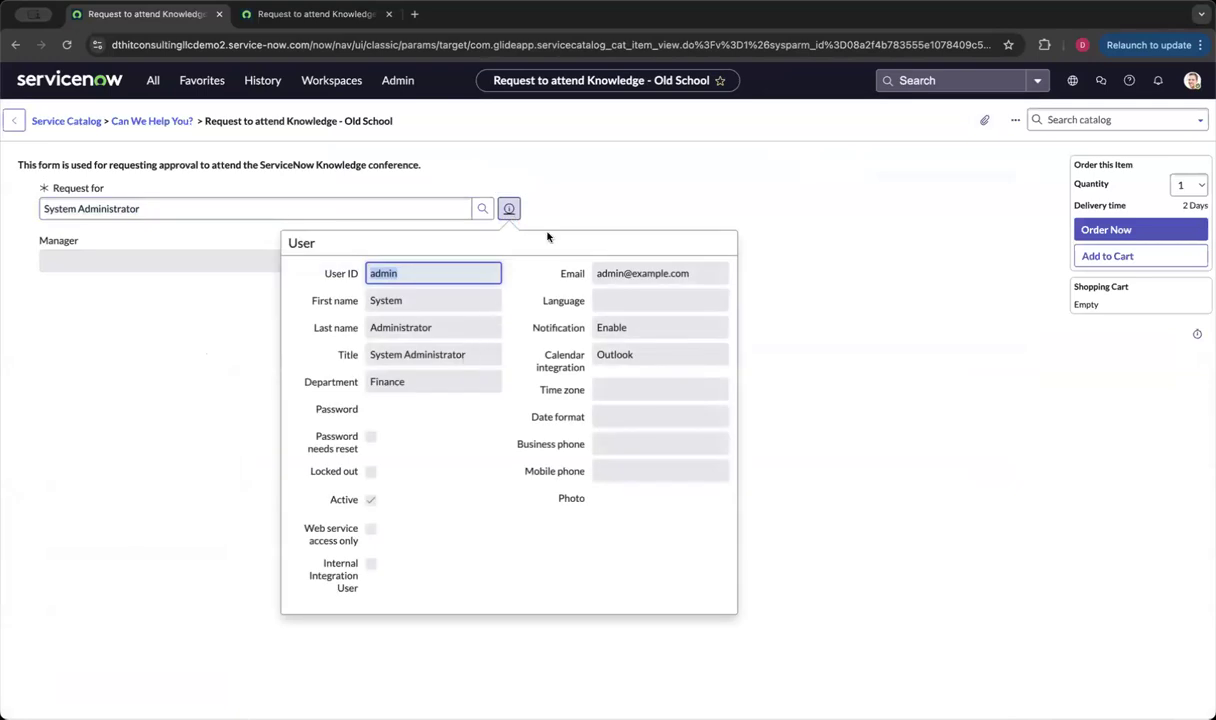
{"action": "key", "text": "Escape"}
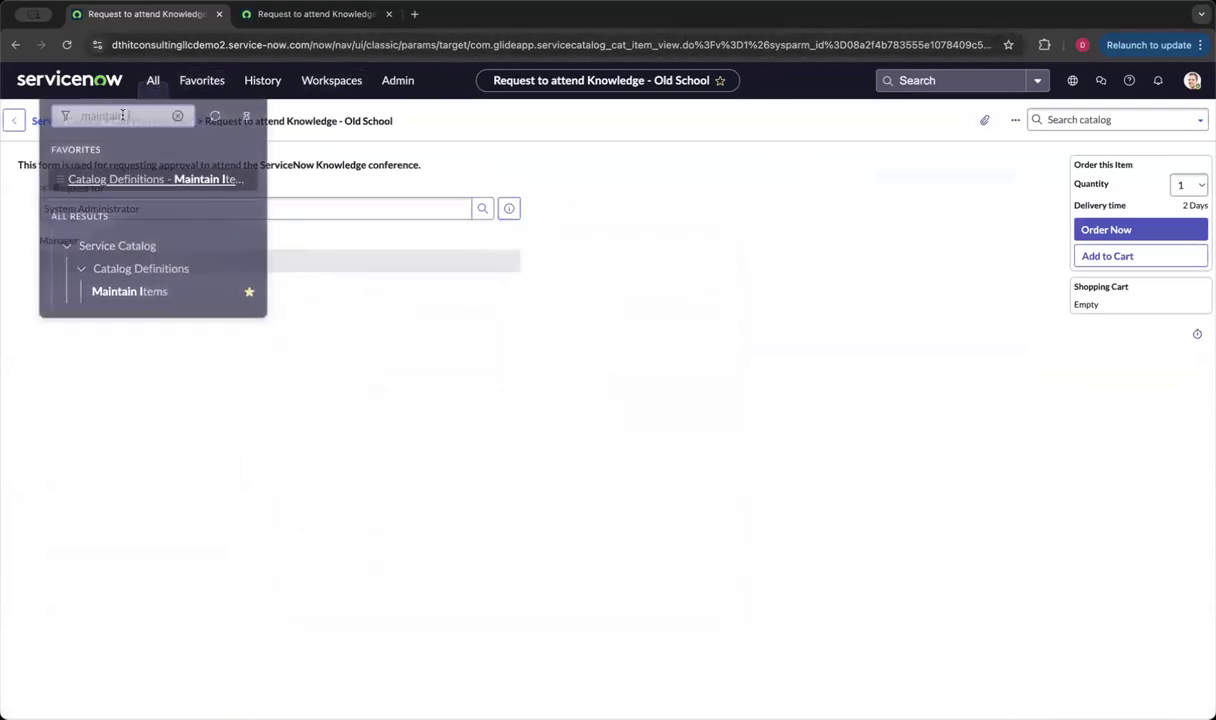
Step: Find the Users module under User Administration and open its user list in a separate browser tab
{"action": "double_click", "coordinate": [122, 116]}
{"action": "type", "text": "users"}
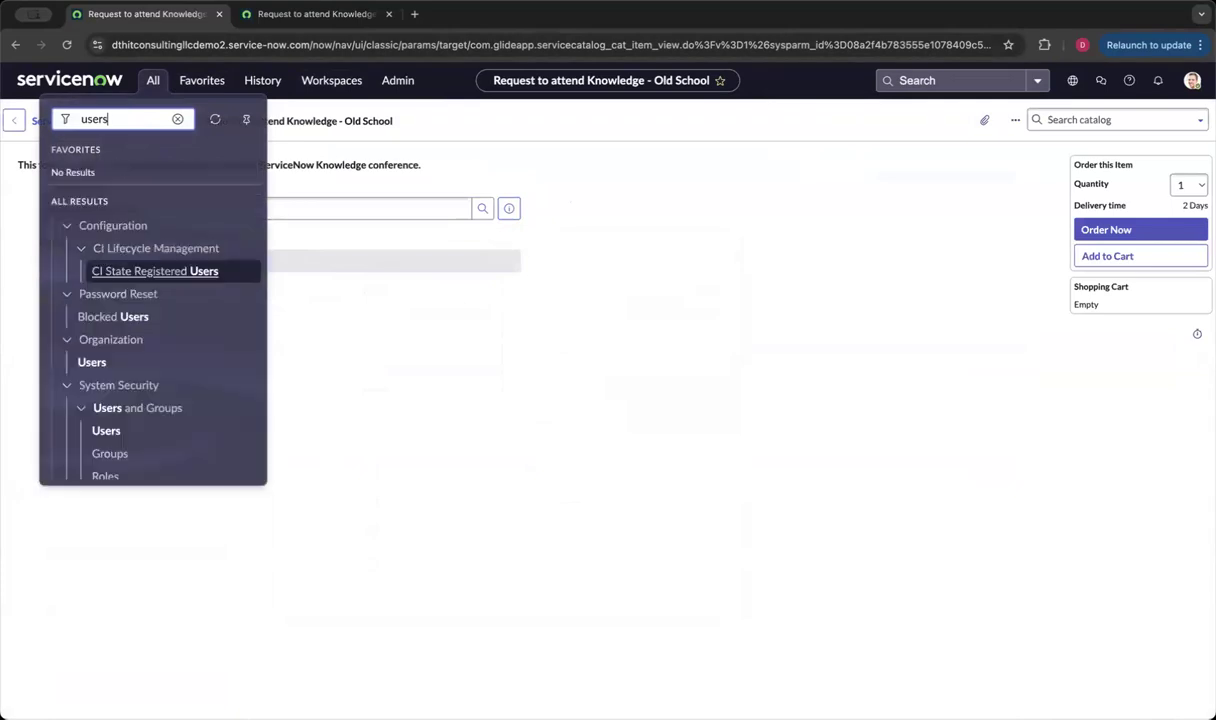
{"action": "scroll", "coordinate": [133, 364], "scroll_direction": "down", "scroll_amount": 3}
{"action": "right_click", "coordinate": [112, 440]}
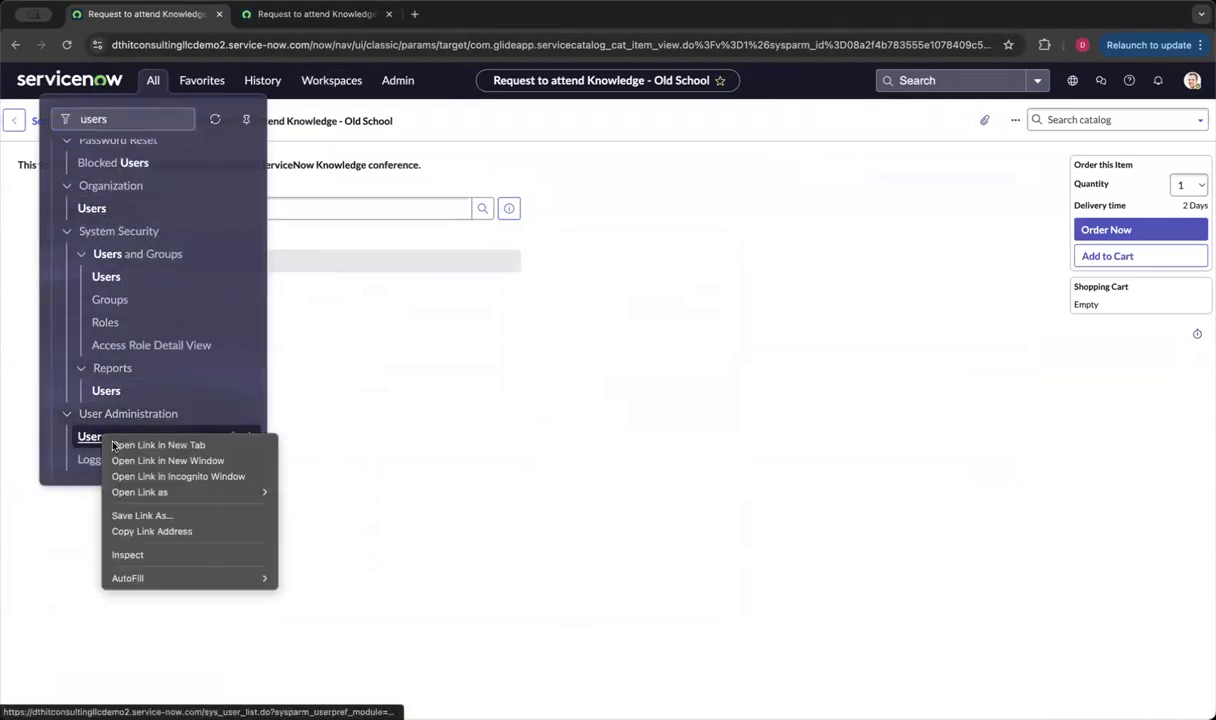
{"action": "left_click", "coordinate": [115, 445]}
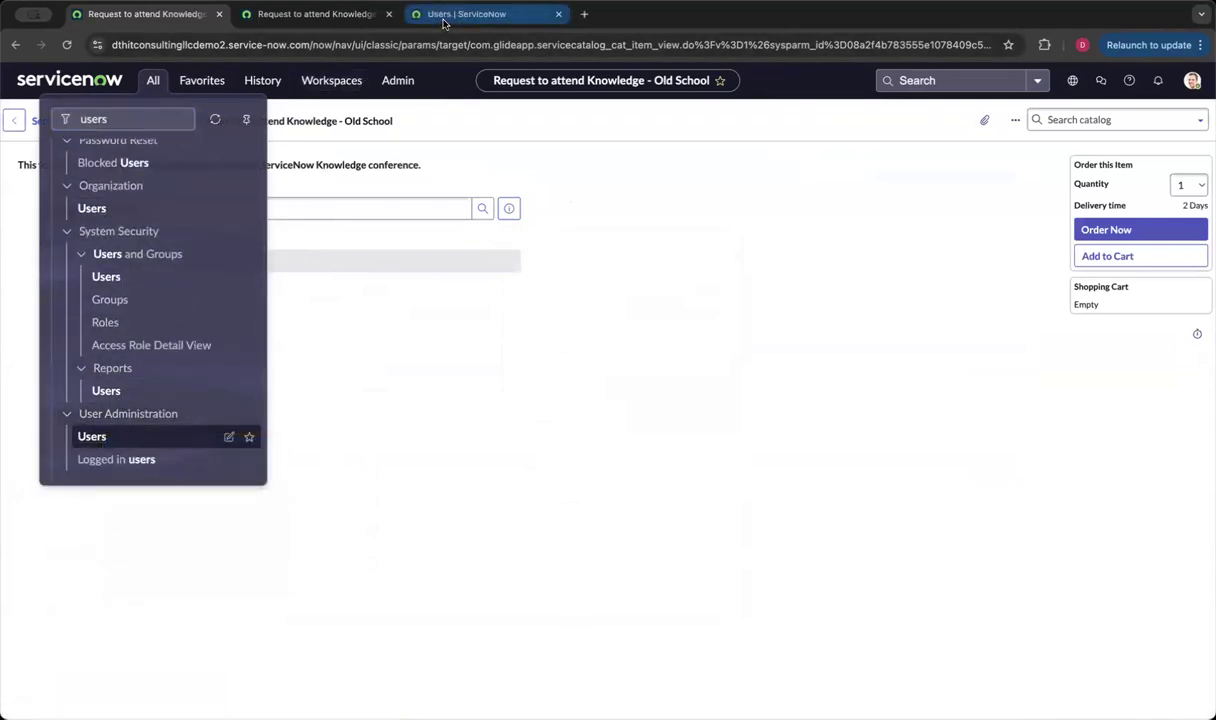
{"action": "left_click", "coordinate": [445, 18]}
Step: Start a new user record with user ID ljames, first name Lebron and last name James
{"action": "left_click", "coordinate": [1189, 80]}
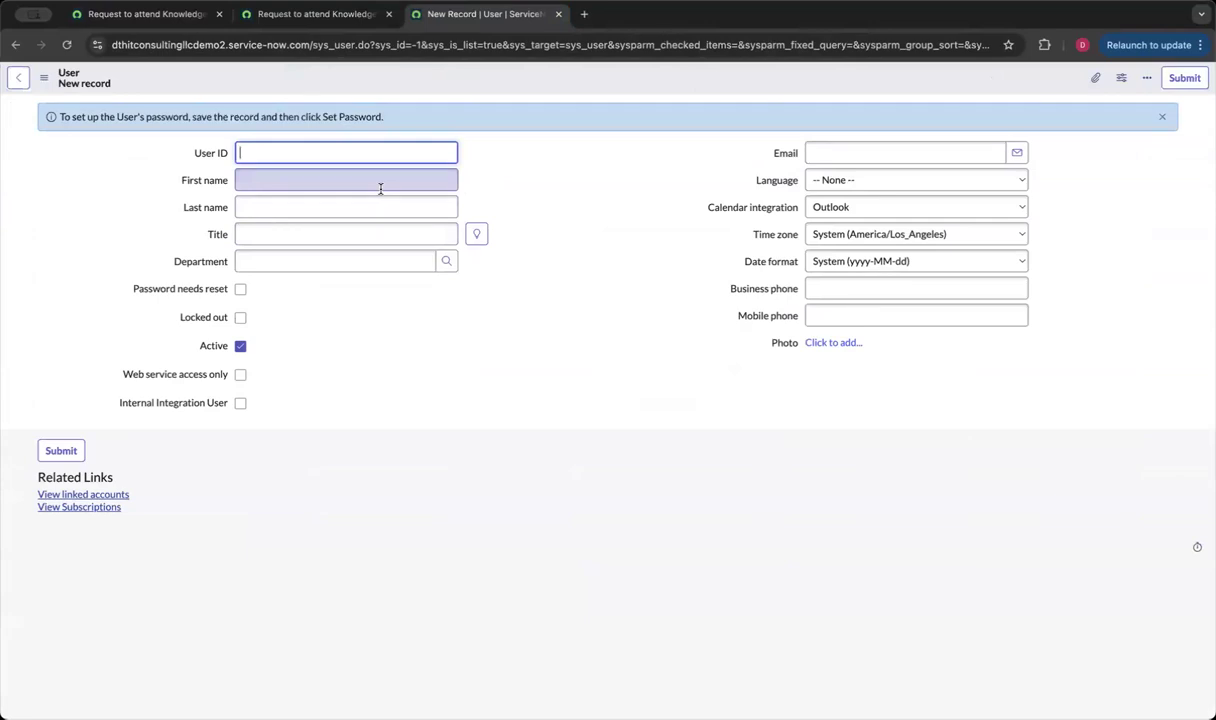
{"action": "type", "text": "ljames"}
{"action": "key", "text": "Tab"}
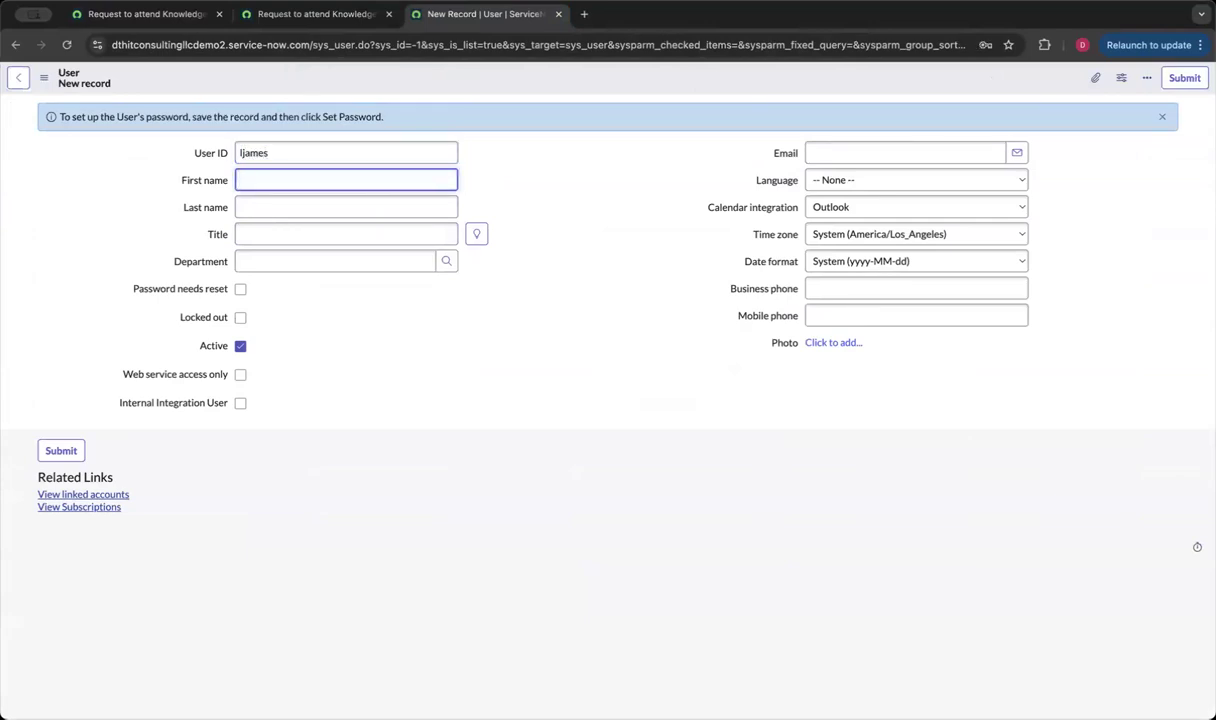
{"action": "type", "text": "Lebron"}
{"action": "key", "text": "Tab"}
{"action": "type", "text": "Jam"}
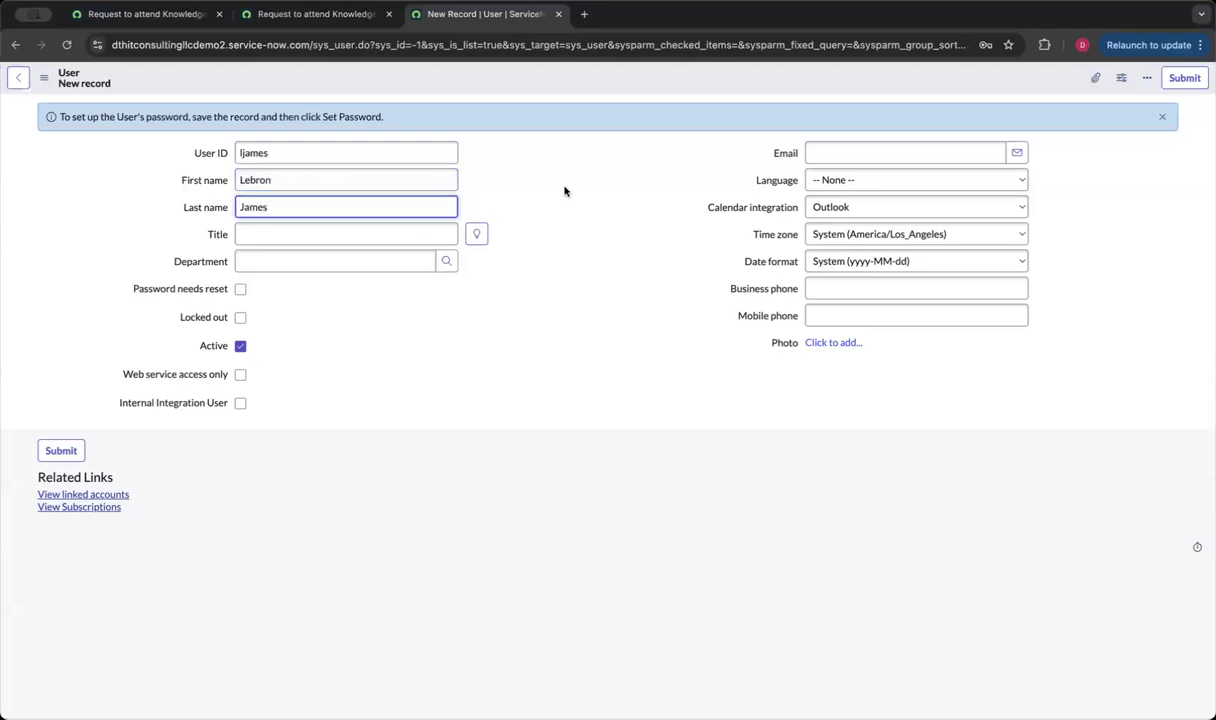
Step: Save the Lebron James user and insert a second user from it with user ID mjordan, first name Michael and last name Jordan
{"action": "right_click", "coordinate": [474, 80]}
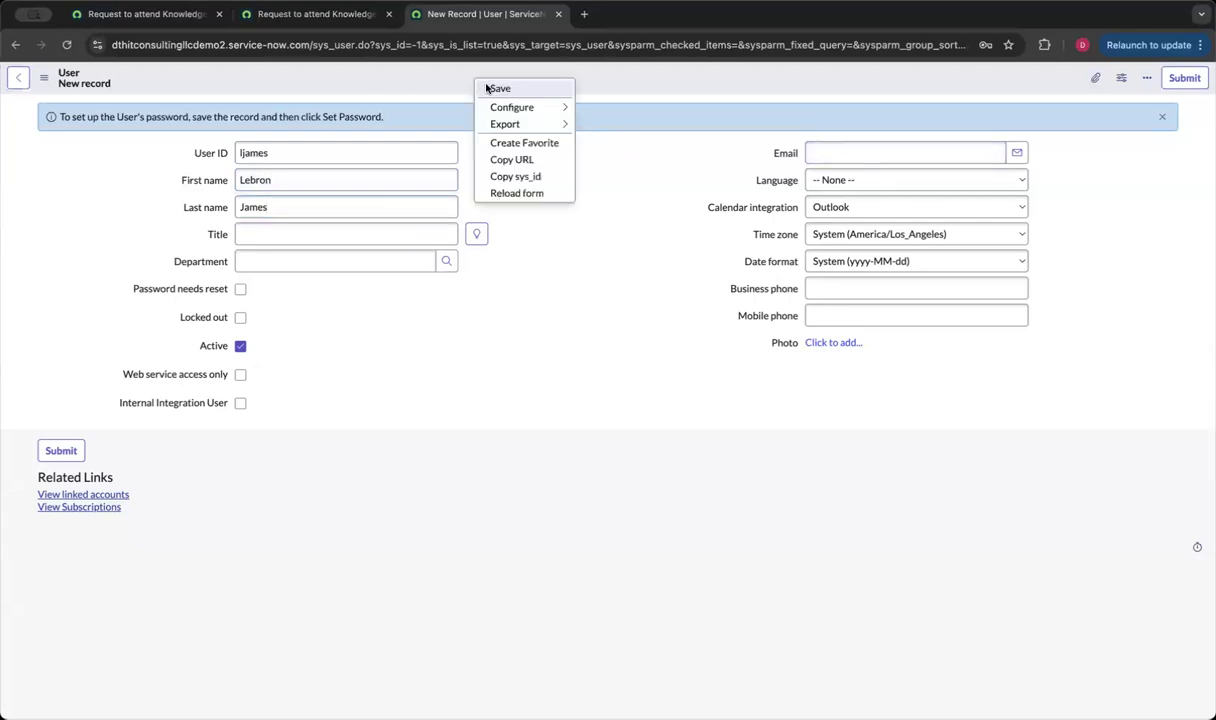
{"action": "left_click", "coordinate": [498, 88]}
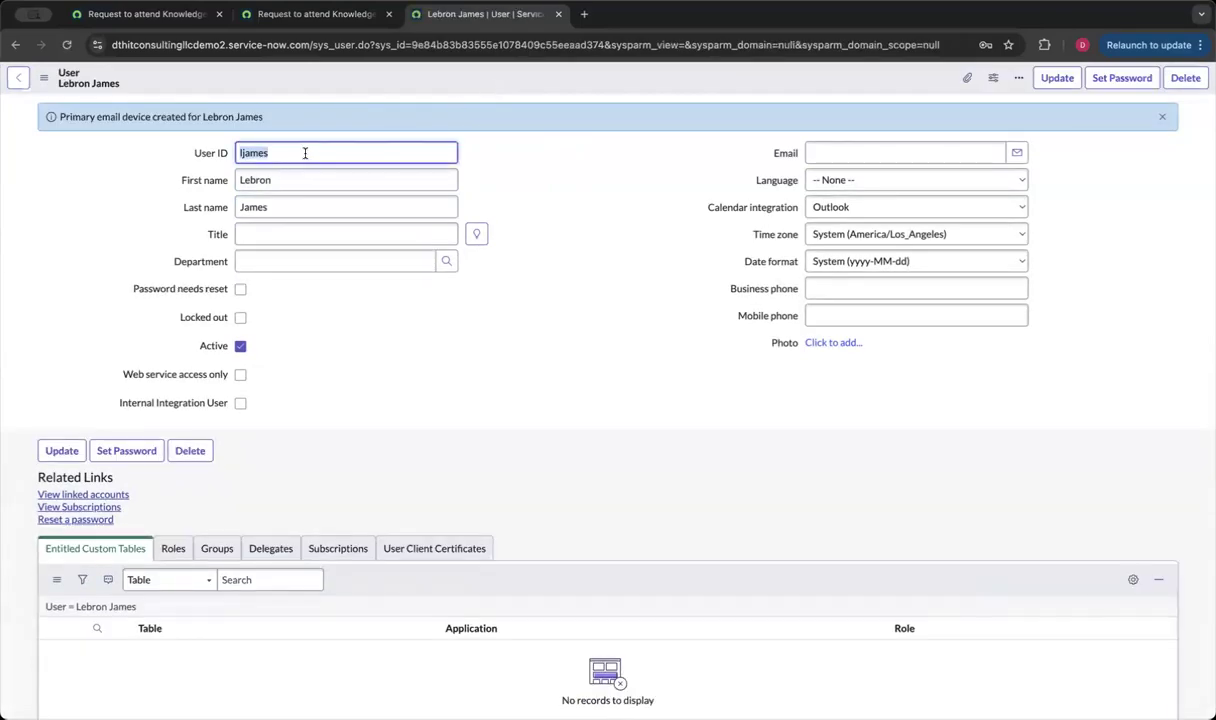
{"action": "type", "text": "mjordan"}
{"action": "key", "text": "Tab"}
{"action": "type", "text": "Michael"}
{"action": "key", "text": "Tab"}
{"action": "type", "text": "J"}
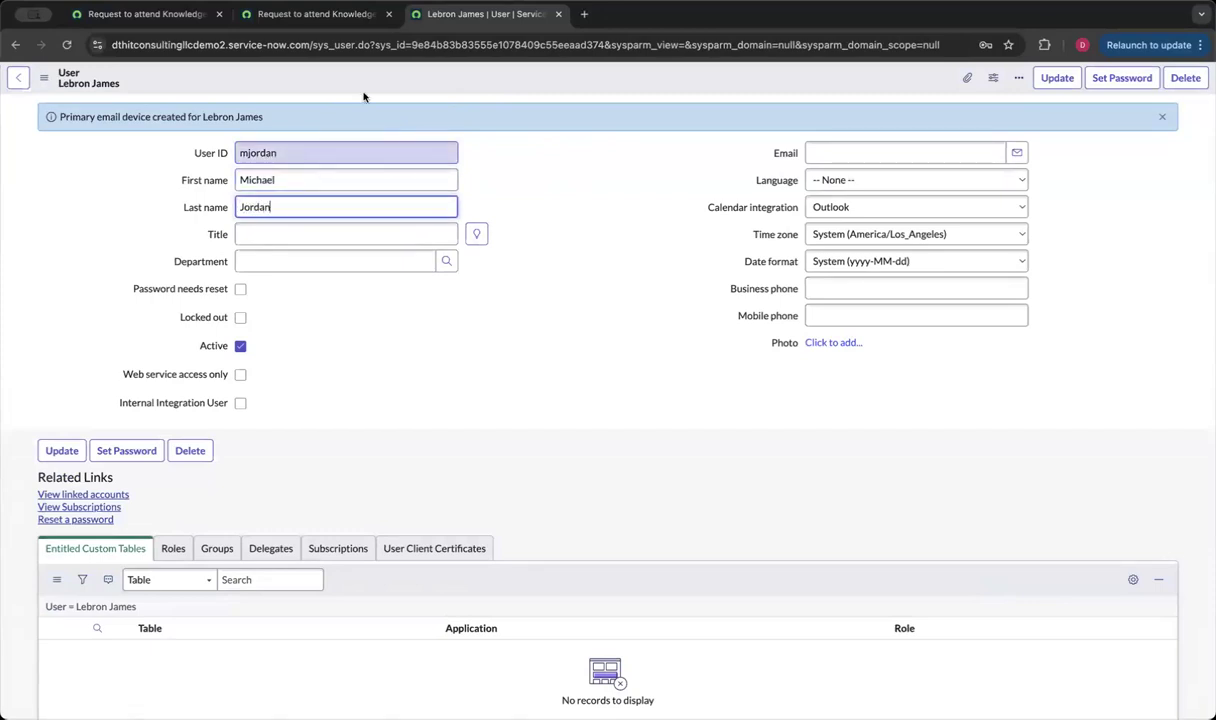
{"action": "right_click", "coordinate": [436, 80]}
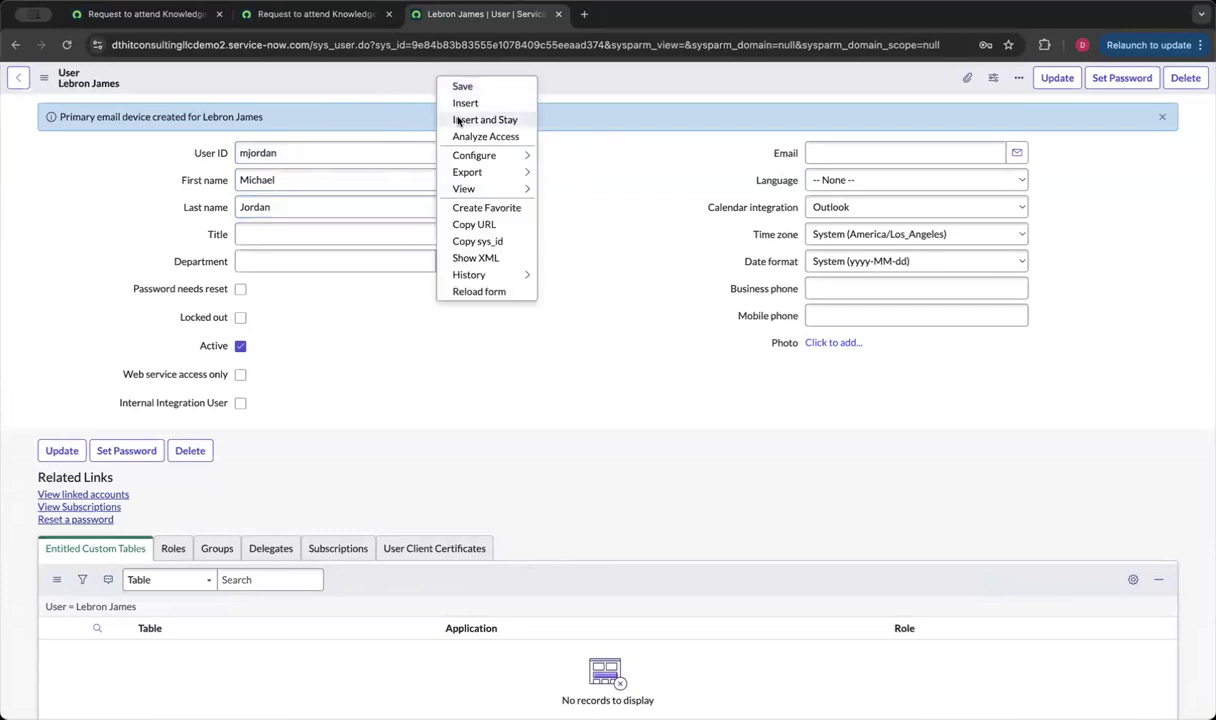
{"action": "left_click", "coordinate": [457, 118]}
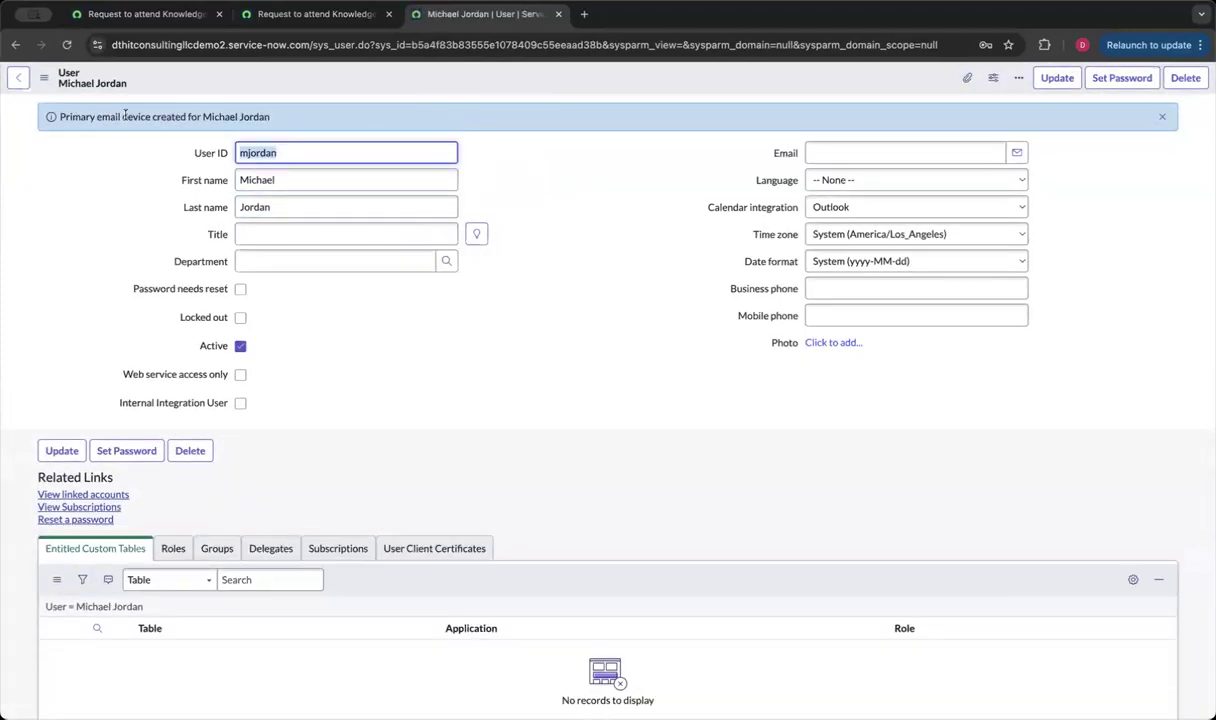
Step: Sort the user list by most recent Created date and add the Manager column directly after Name
{"action": "left_click", "coordinate": [16, 80]}
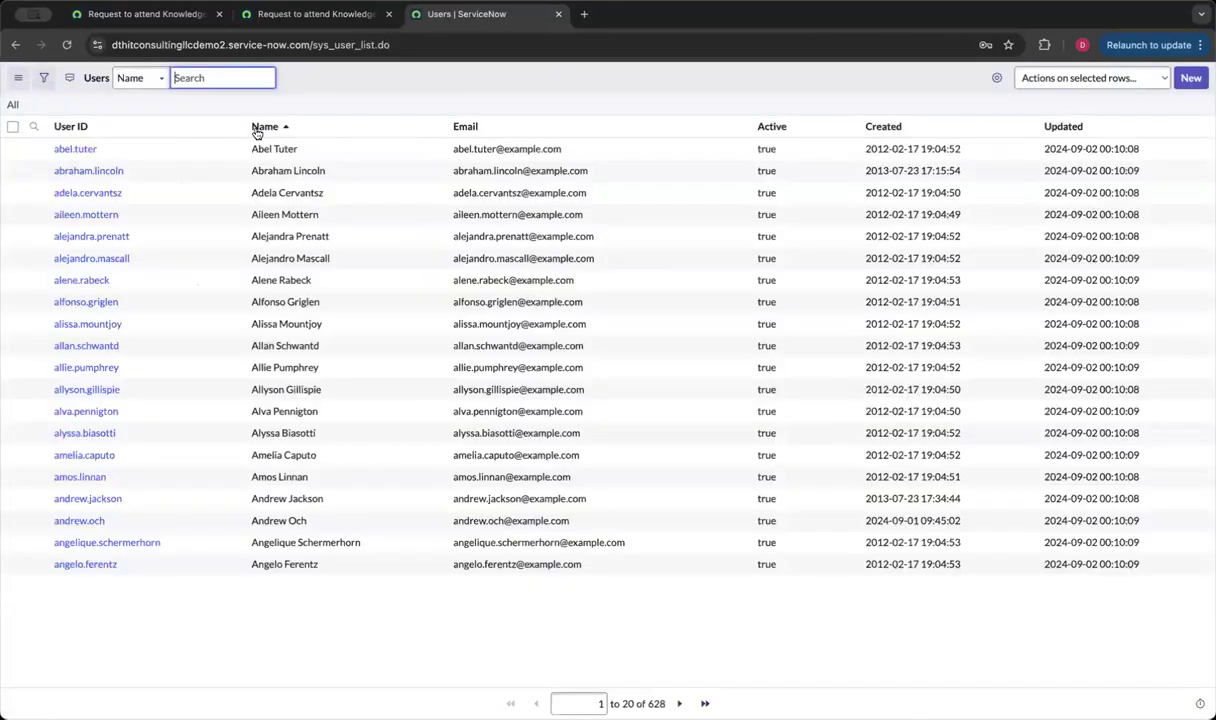
{"action": "left_click", "coordinate": [880, 127]}
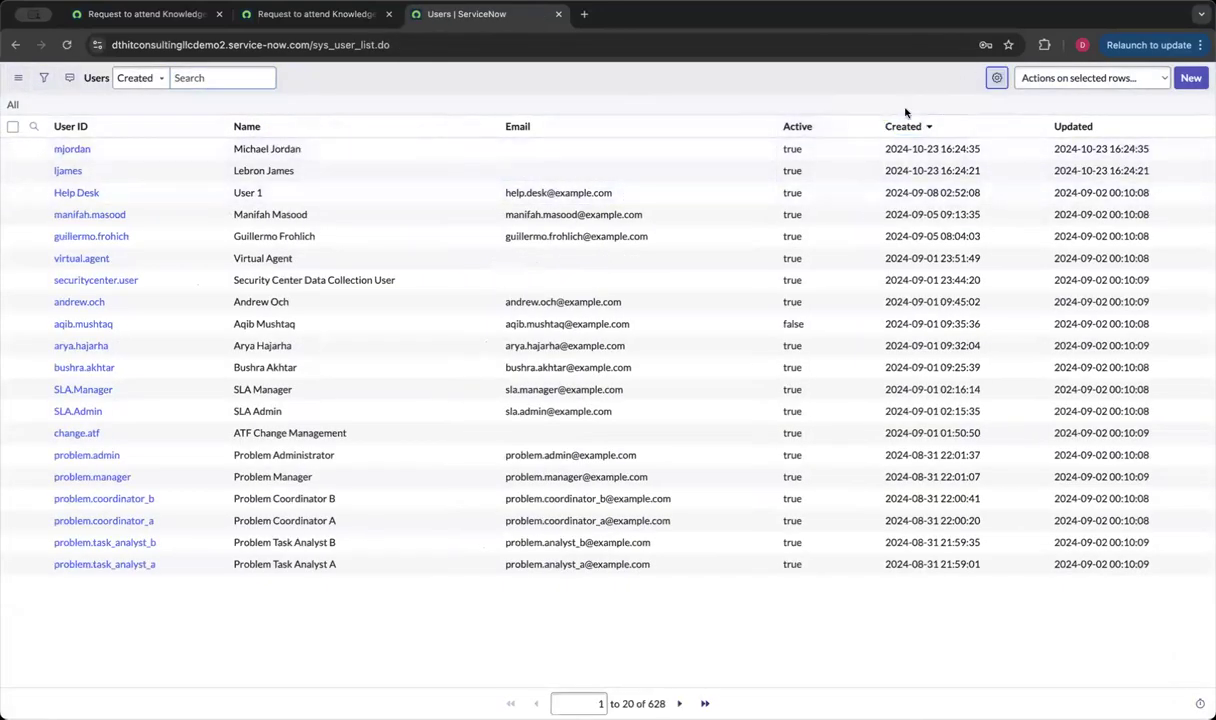
{"action": "left_click", "coordinate": [997, 78]}
{"action": "left_click", "coordinate": [535, 257]}
{"action": "key", "text": "m"}
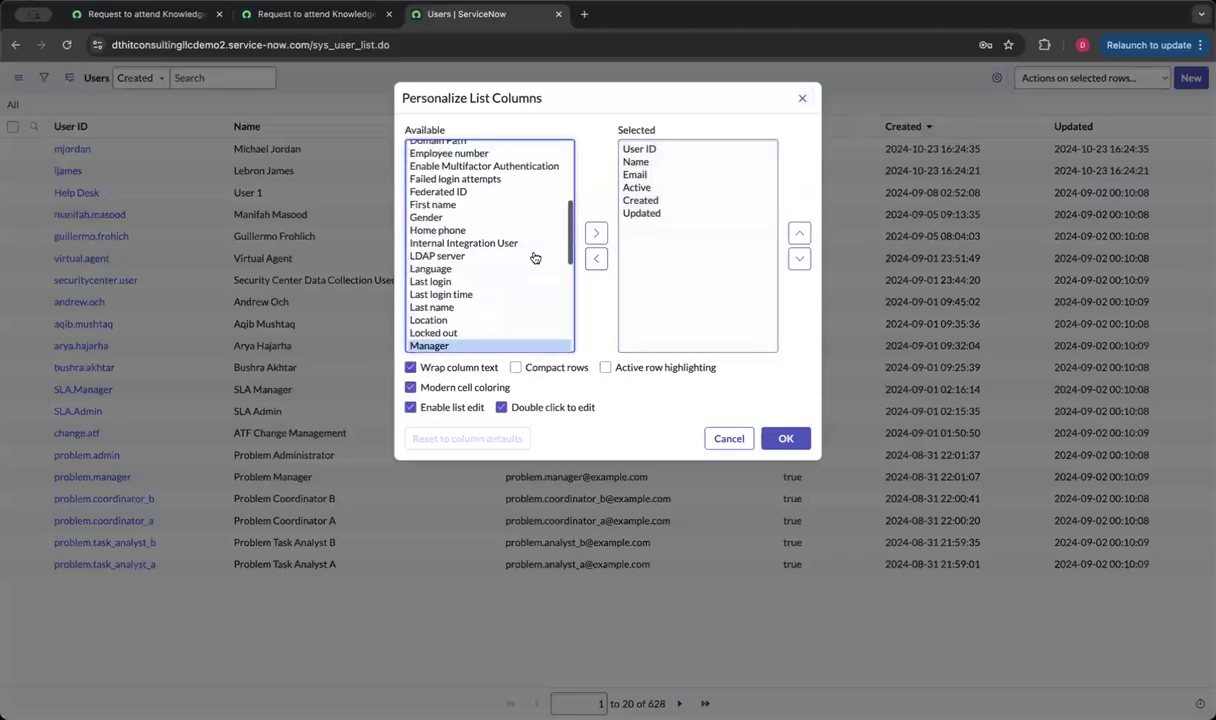
{"action": "left_click", "coordinate": [596, 232]}
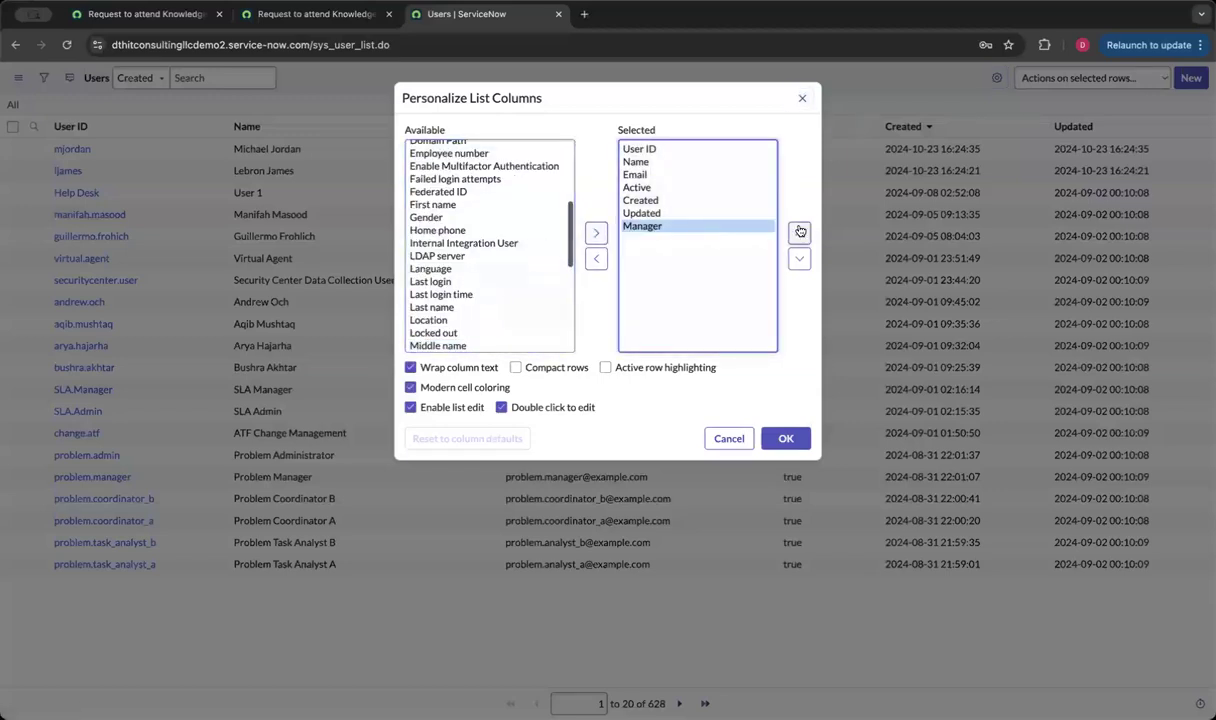
{"action": "left_click", "coordinate": [799, 232]}
{"action": "left_click", "coordinate": [799, 232]}
{"action": "left_click", "coordinate": [799, 232]}
{"action": "left_click", "coordinate": [799, 232]}
{"action": "left_click", "coordinate": [783, 439]}
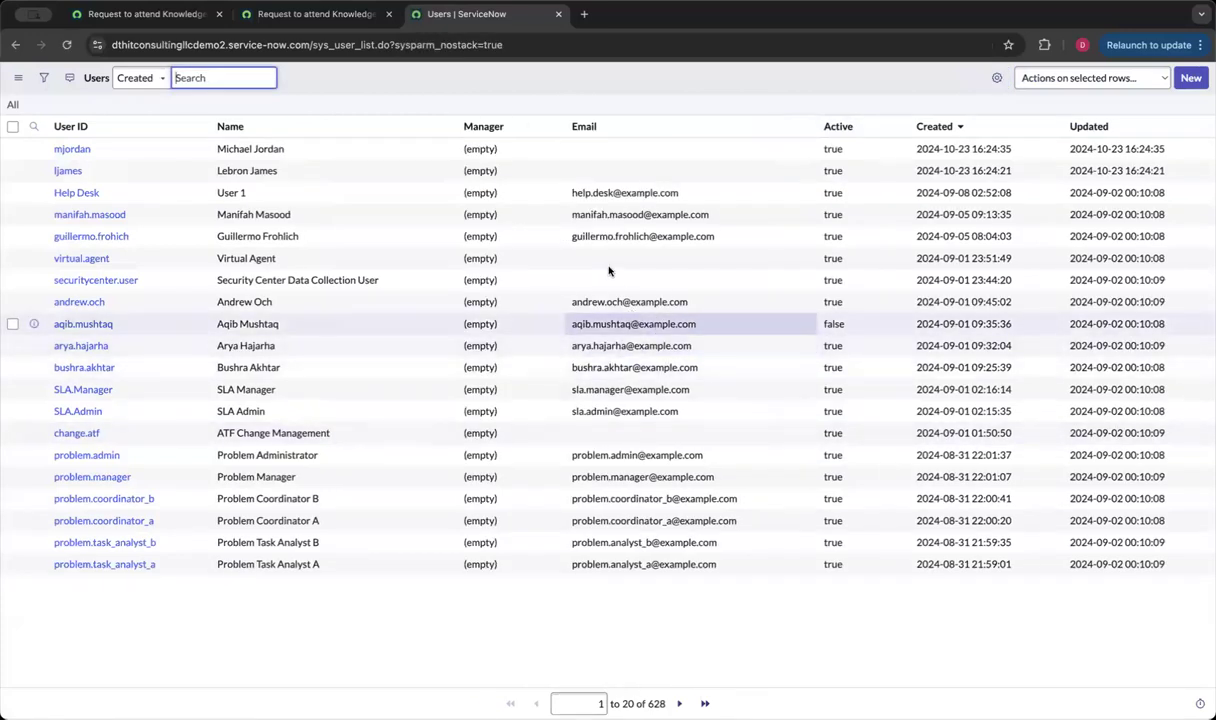
Step: Set Lebron James's manager to Michael Jordan directly in the user list
{"action": "double_click", "coordinate": [518, 170]}
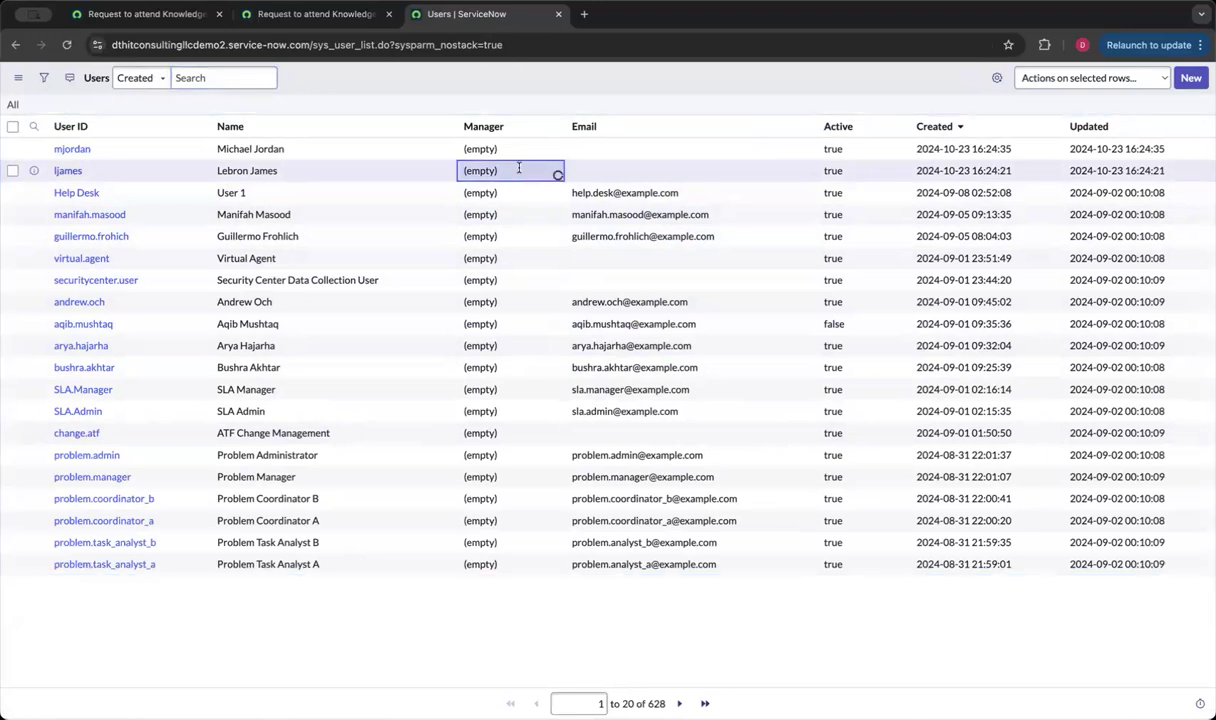
{"action": "type", "text": "mi"}
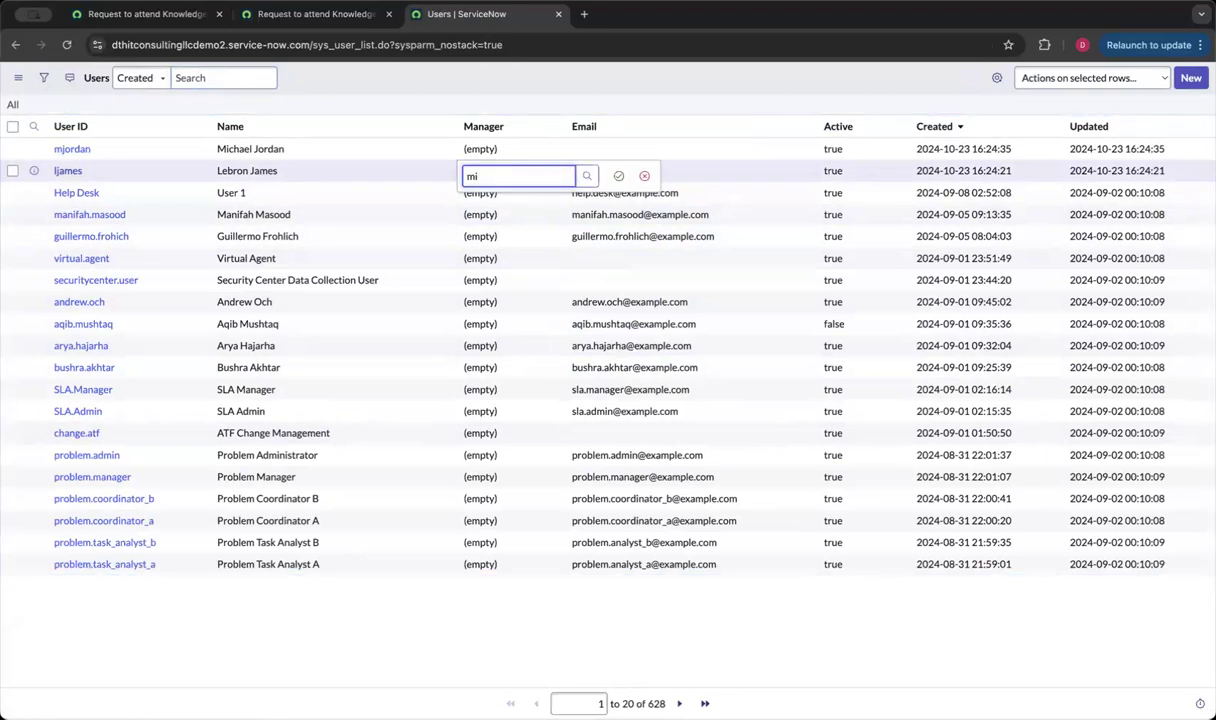
{"action": "type", "text": "chael"}
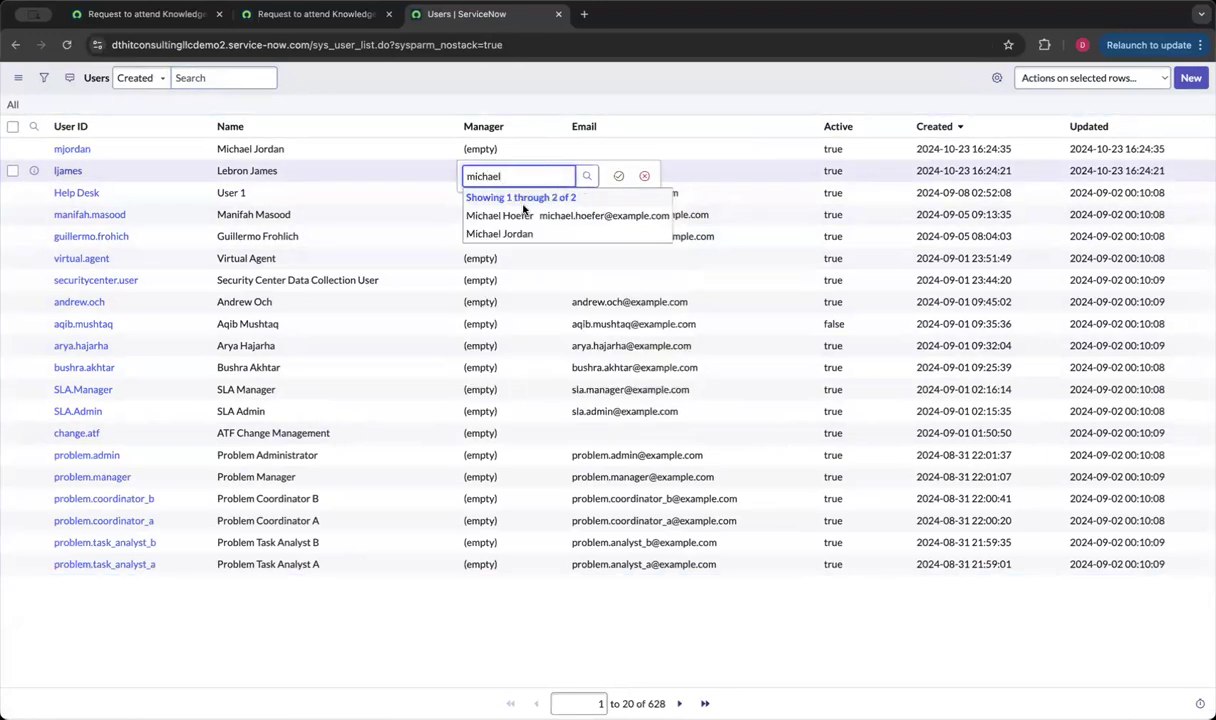
{"action": "left_click", "coordinate": [516, 233]}
{"action": "left_click", "coordinate": [618, 176]}
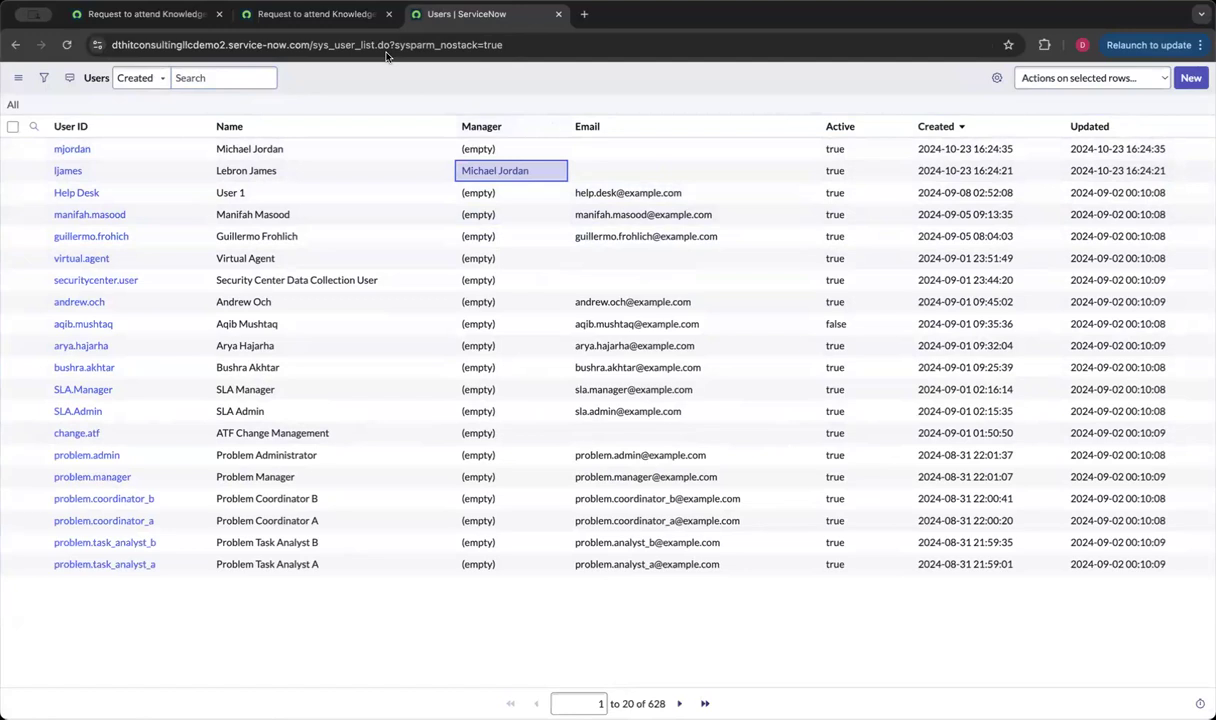
Step: Return to the Old School item preview, set Request for to Lebron James and check the Manager field
{"action": "left_click", "coordinate": [322, 16]}
{"action": "left_click", "coordinate": [158, 14]}
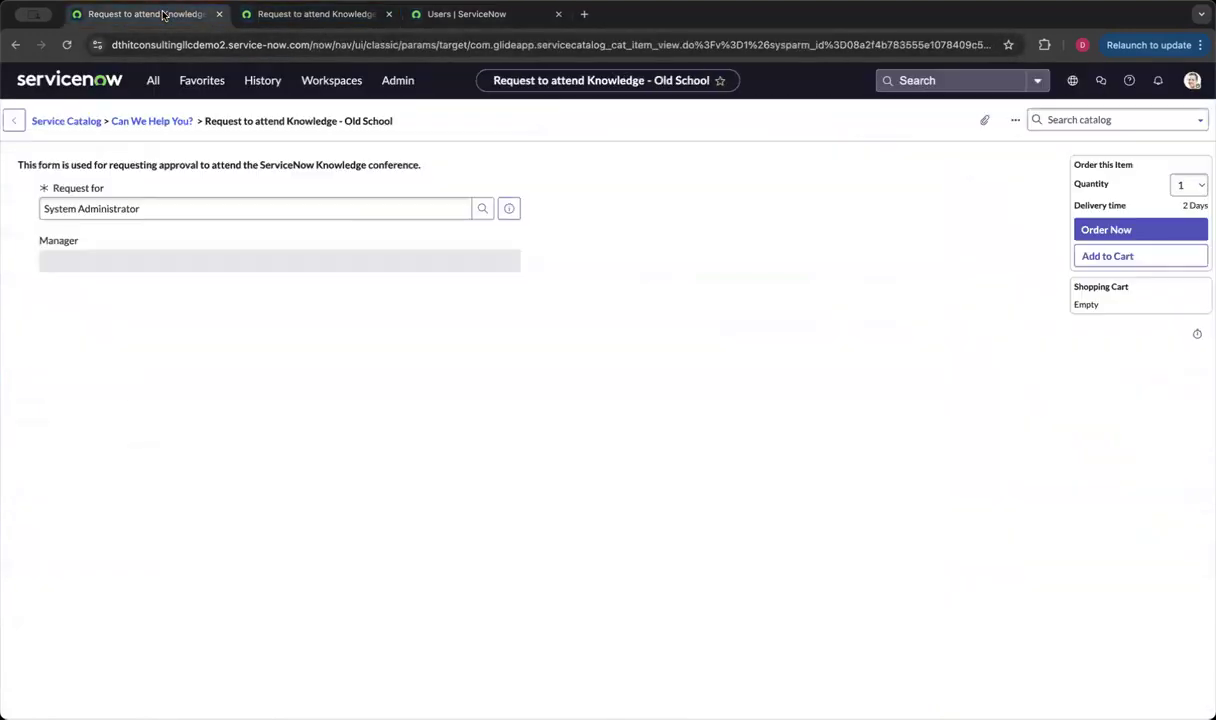
{"action": "triple_click", "coordinate": [250, 205]}
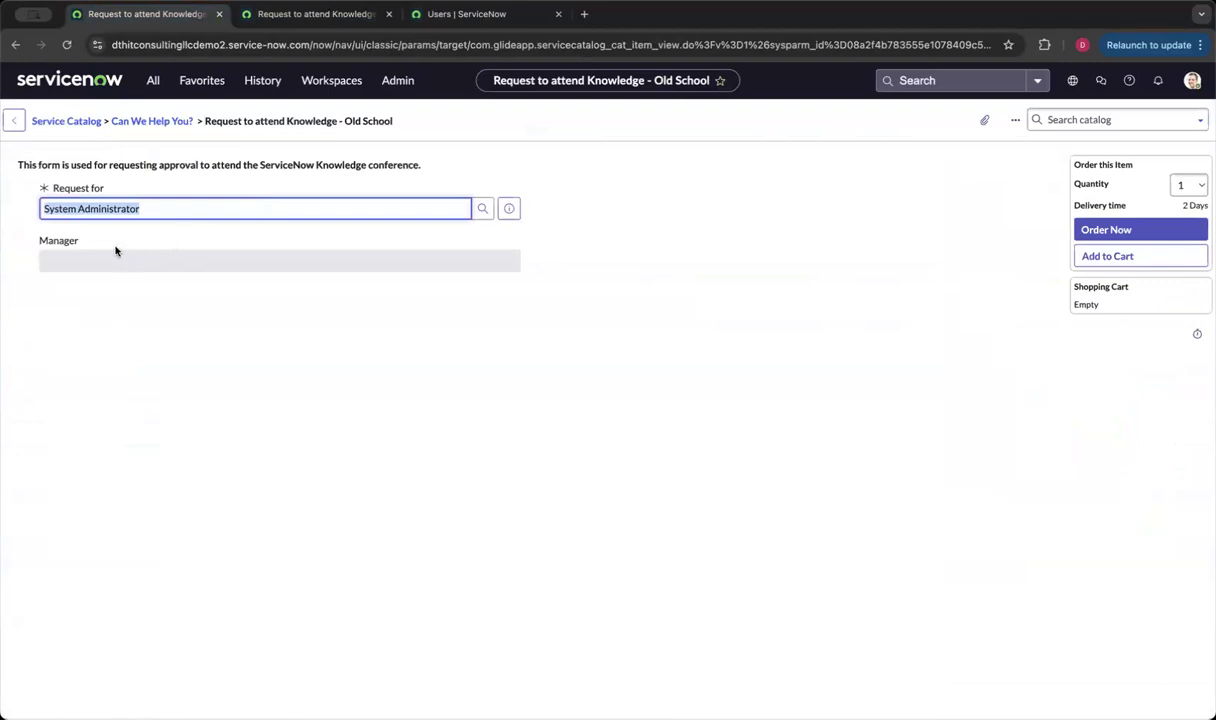
{"action": "type", "text": "mi"}
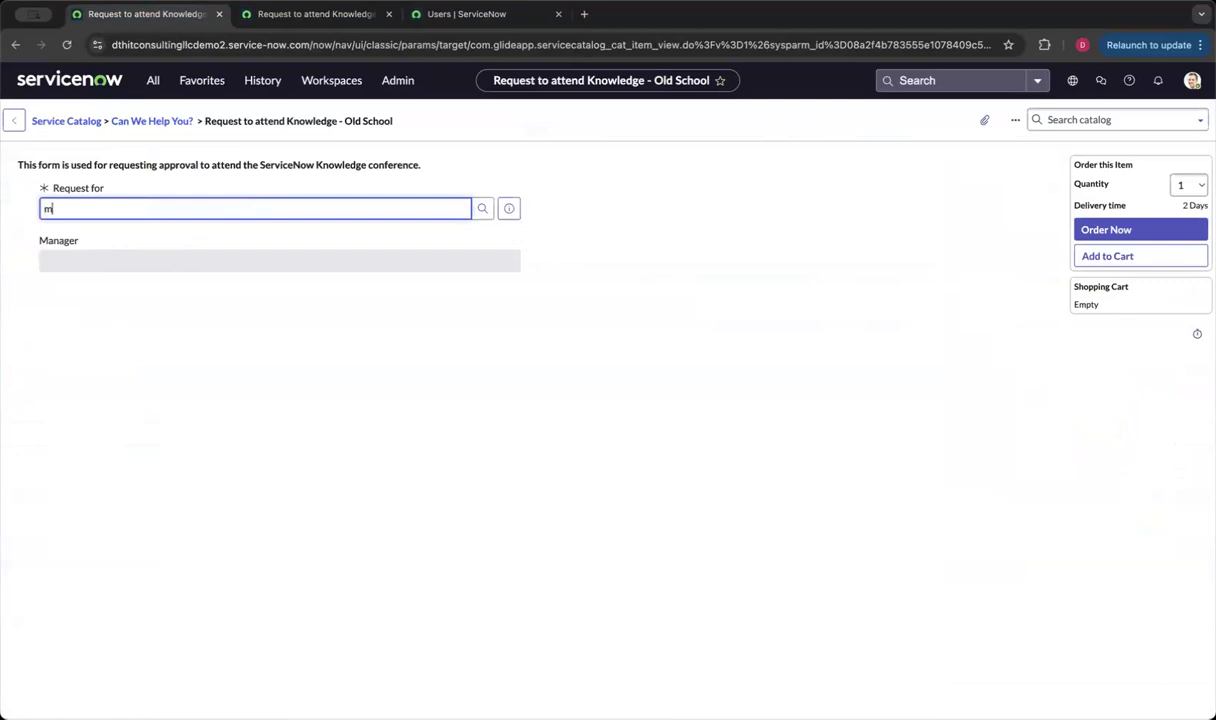
{"action": "type", "text": "lebr"}
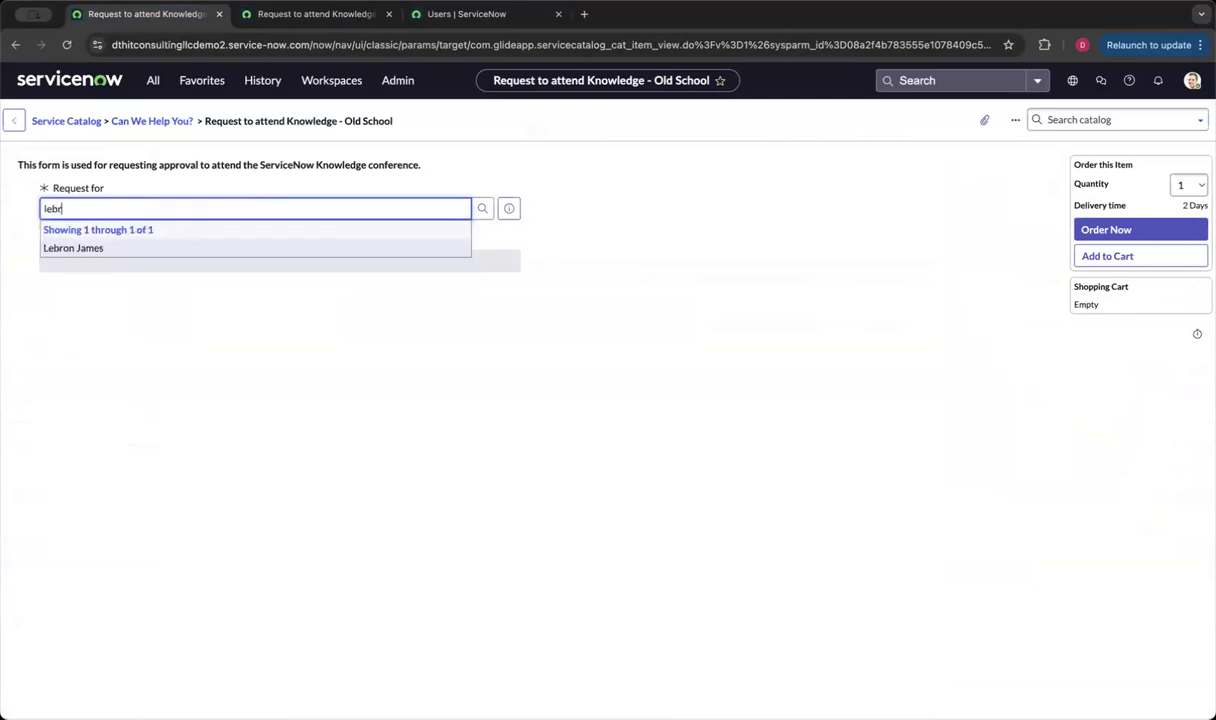
{"action": "left_click", "coordinate": [106, 247]}
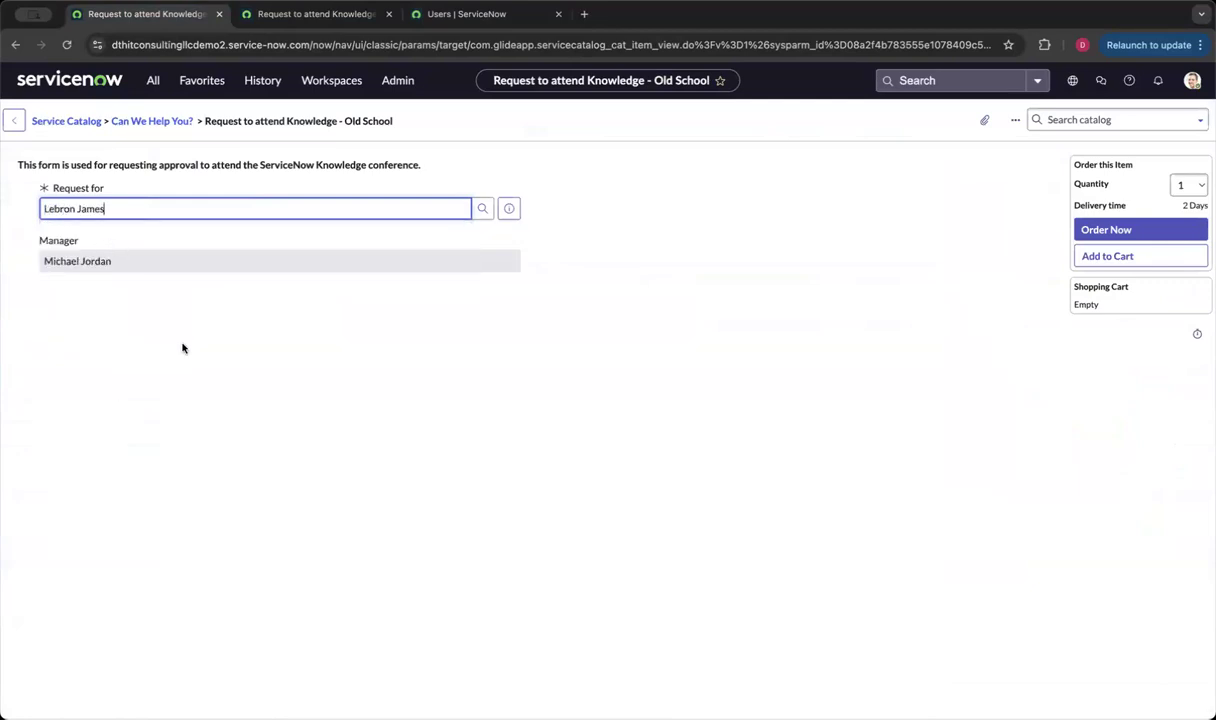
{"action": "left_click_drag", "start_coordinate": [38, 241], "coordinate": [88, 236]}
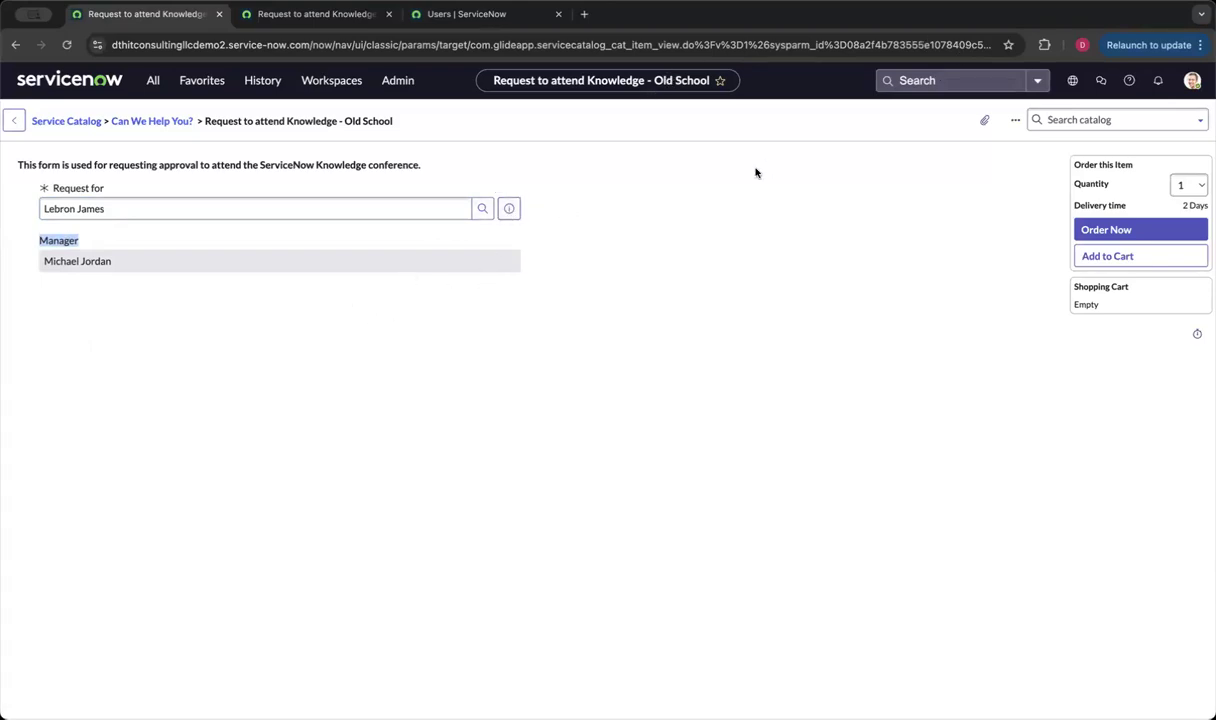
Step: Leave the preview for the Old School item's configuration and set the Request for variable's order to 10
{"action": "right_click", "coordinate": [448, 124]}
{"action": "left_click", "coordinate": [463, 132]}
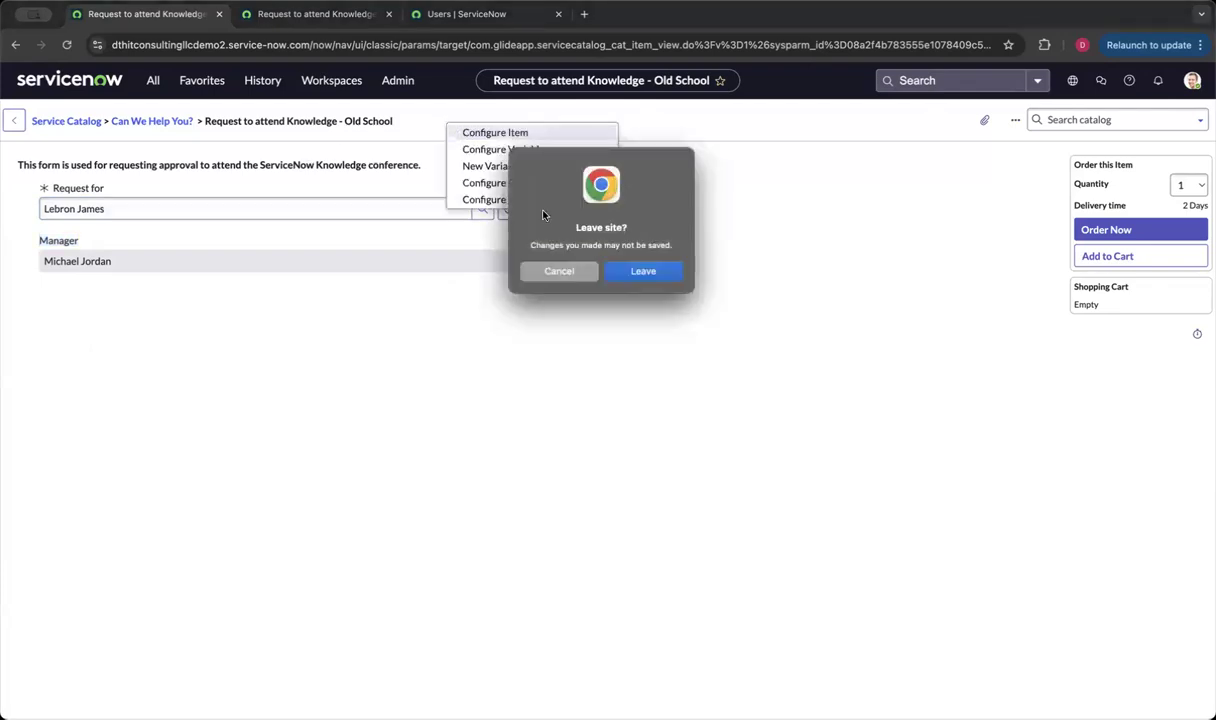
{"action": "left_click", "coordinate": [617, 272]}
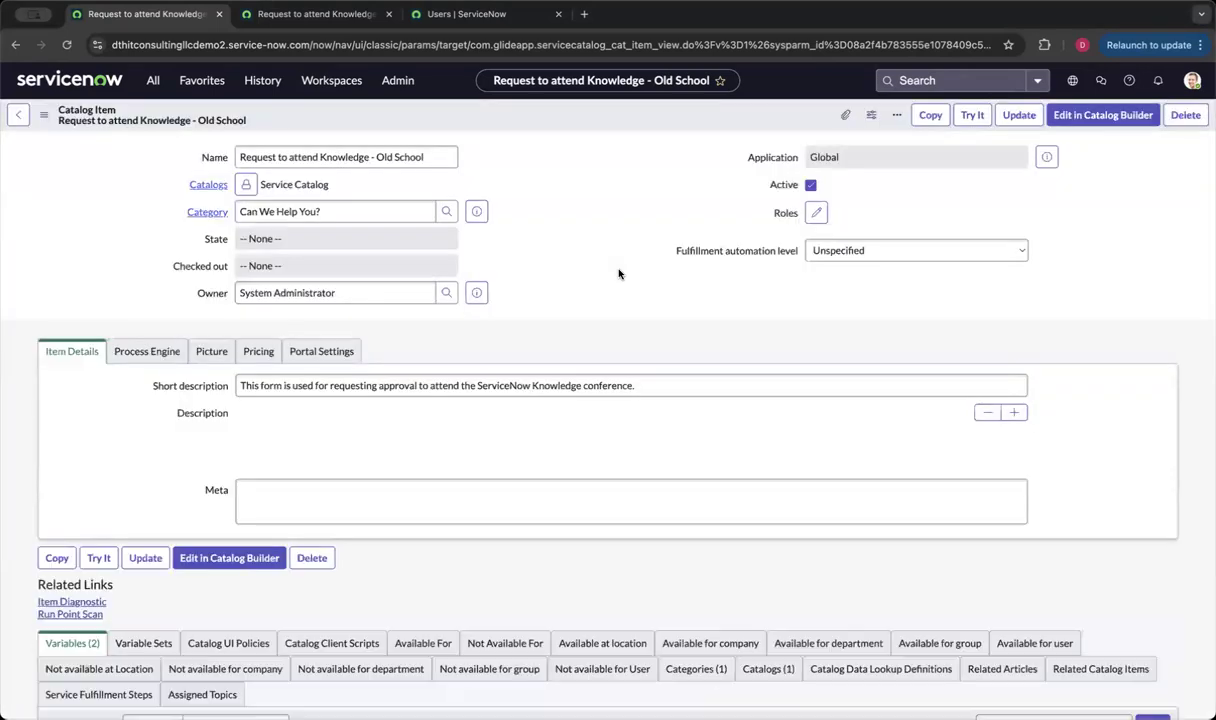
{"action": "scroll", "coordinate": [618, 273], "scroll_direction": "down", "scroll_amount": 10}
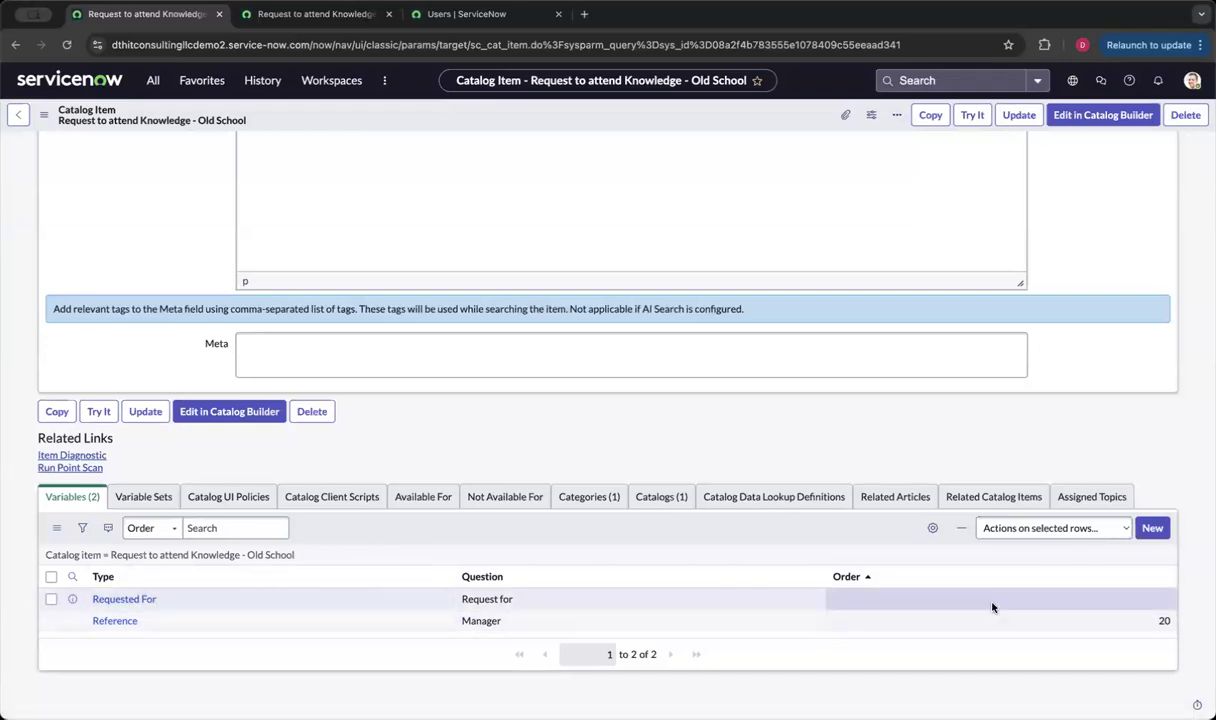
{"action": "left_click", "coordinate": [1019, 600]}
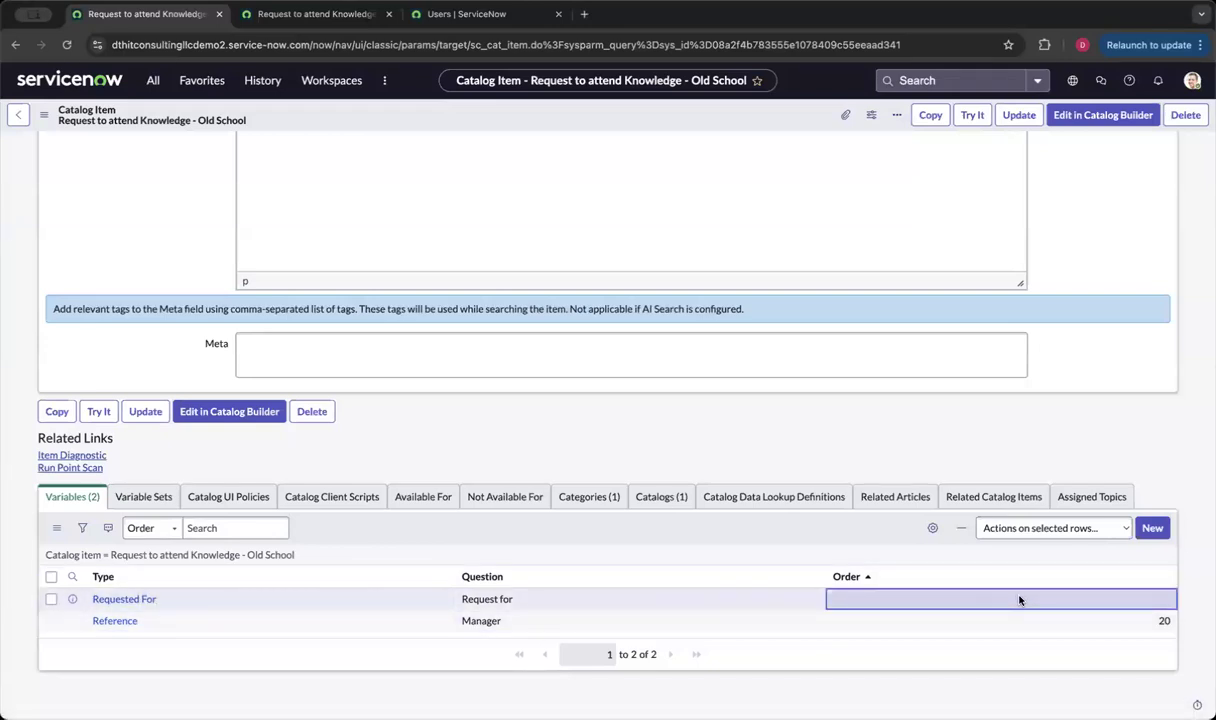
{"action": "left_click", "coordinate": [1019, 600]}
{"action": "type", "text": "10"}
{"action": "key", "text": "Return"}
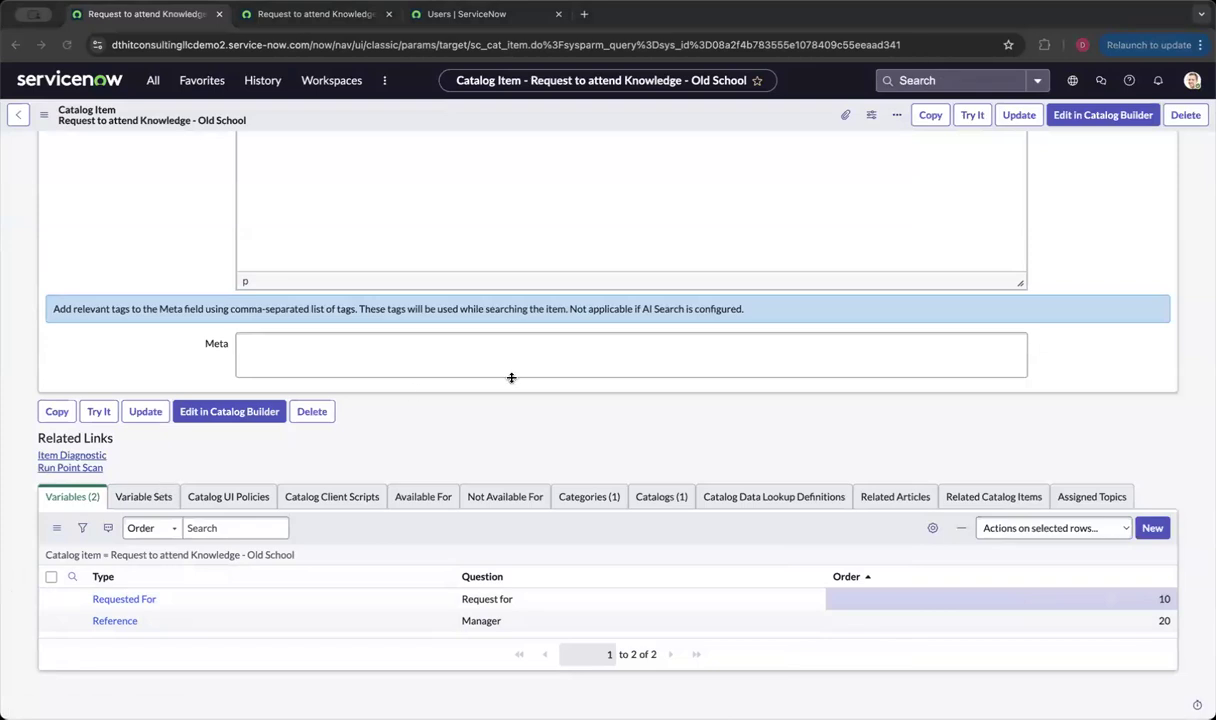
{"action": "left_click", "coordinate": [1166, 483]}
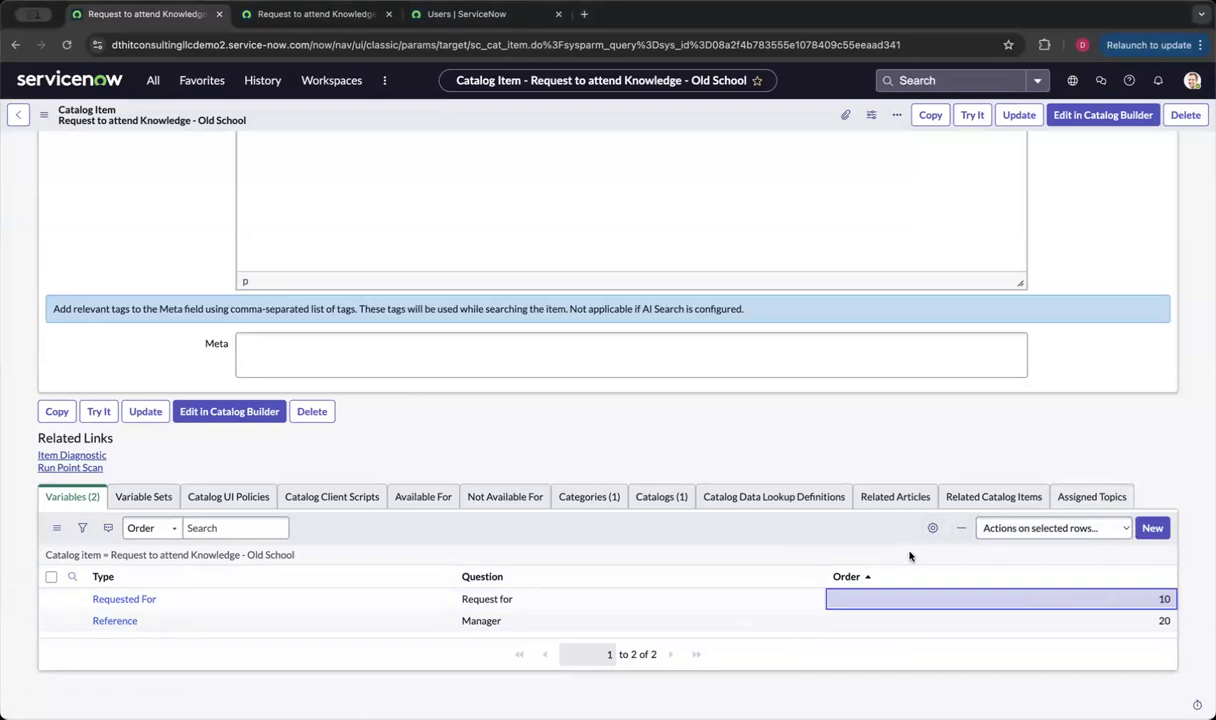
Step: Start a new variable on the Old School item with type Multi Line Text and order 30, and make it mandatory
{"action": "left_click", "coordinate": [1155, 537]}
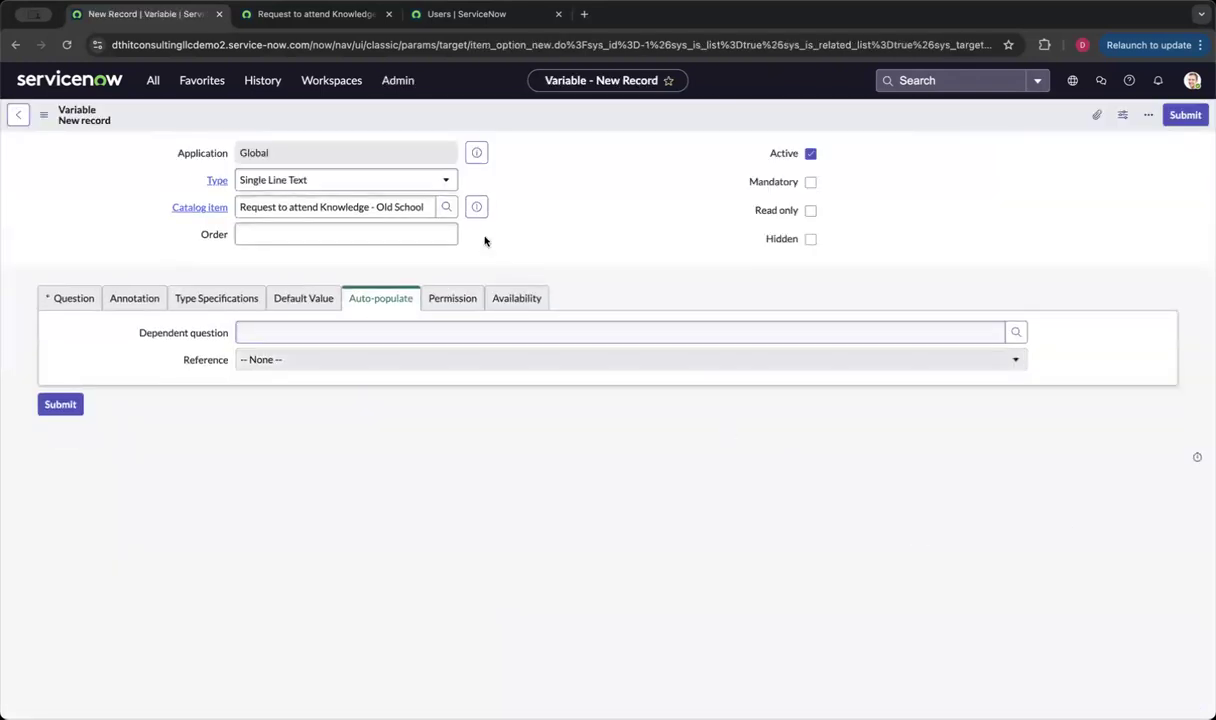
{"action": "left_click", "coordinate": [420, 185]}
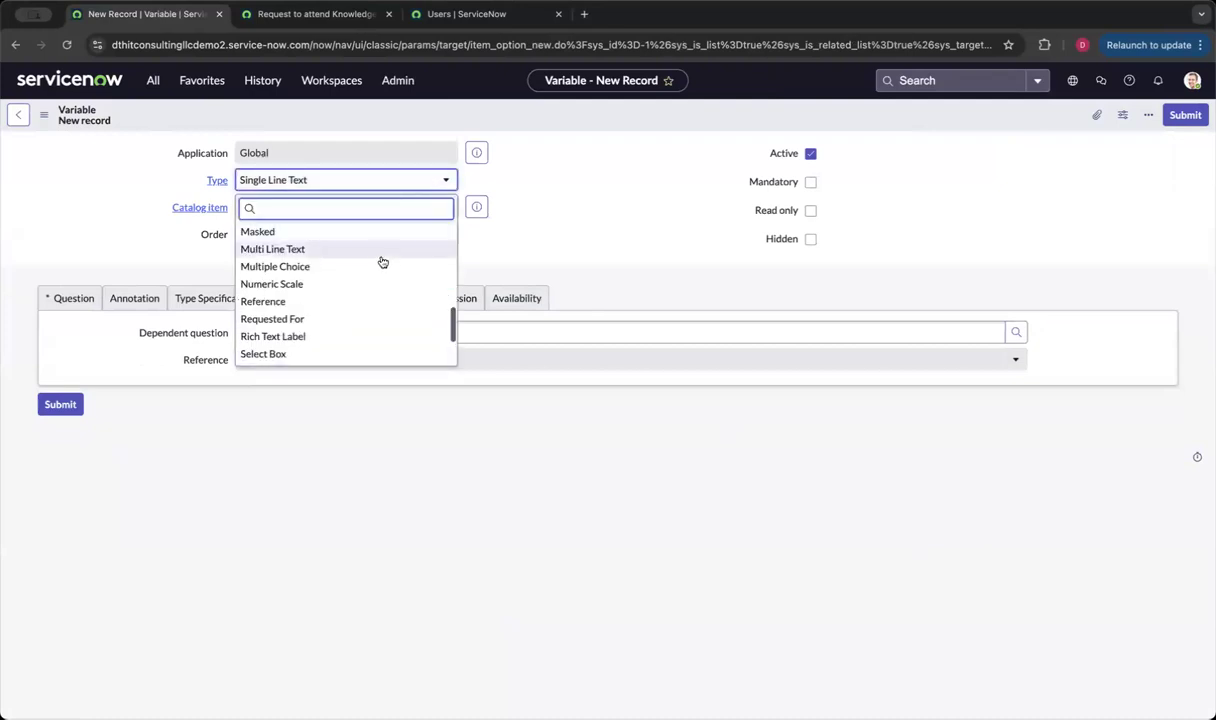
{"action": "left_click", "coordinate": [368, 256]}
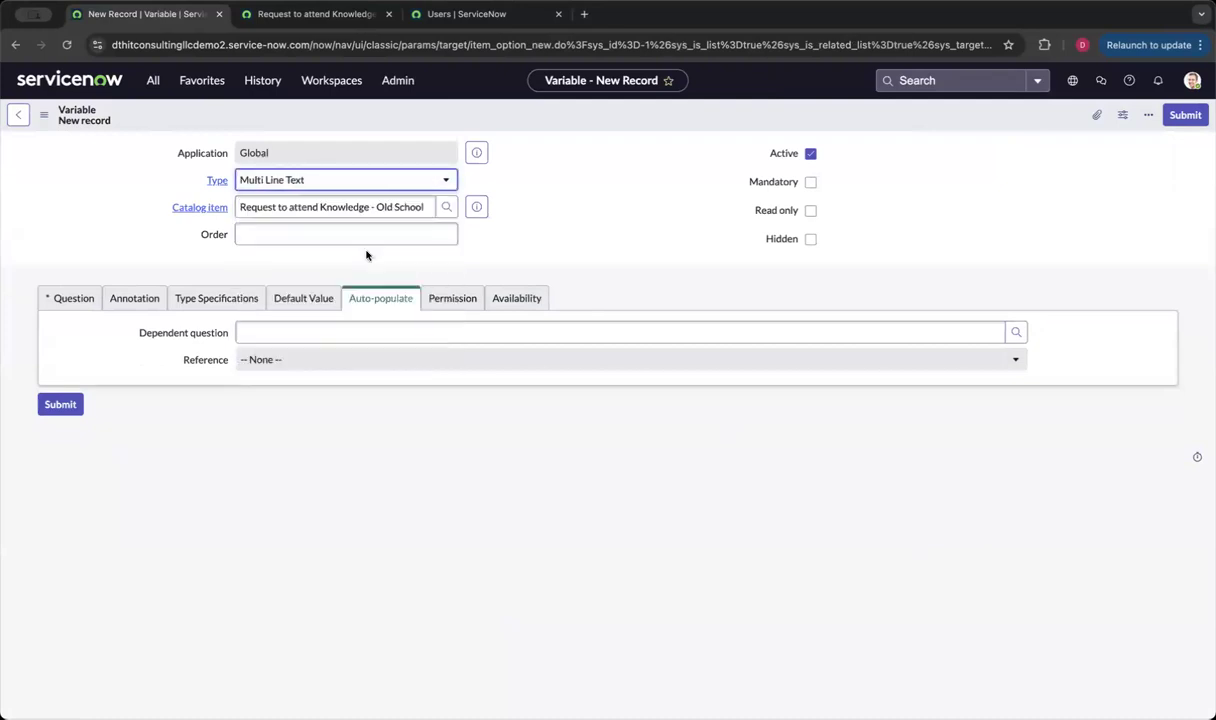
{"action": "left_click", "coordinate": [372, 239]}
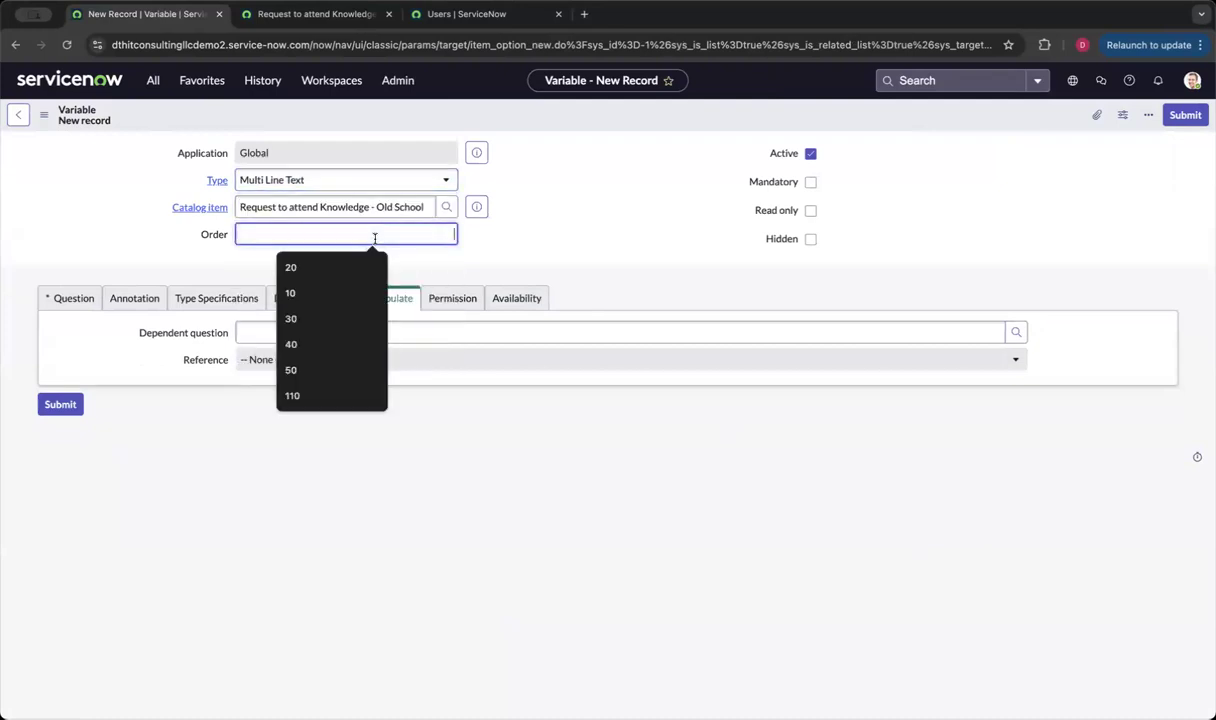
{"action": "type", "text": "30"}
{"action": "left_click", "coordinate": [575, 208]}
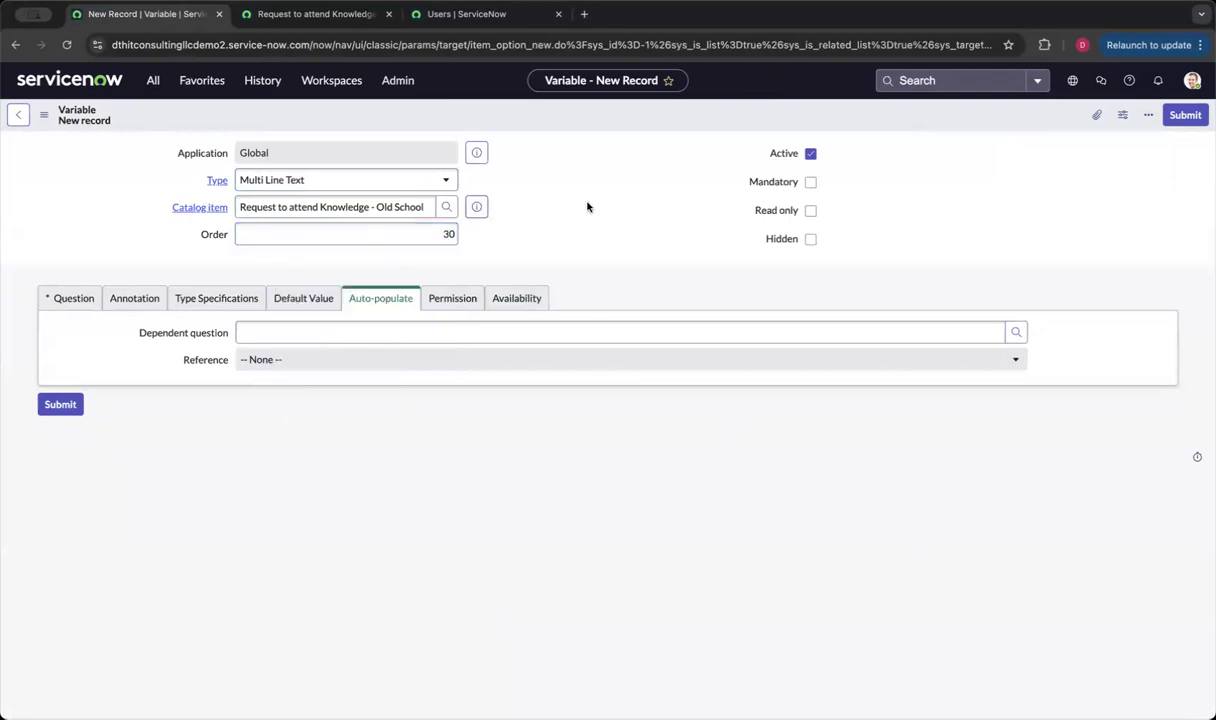
{"action": "left_click", "coordinate": [810, 182]}
Step: Enter Justification as the new variable's question and open its list of variable types
{"action": "left_click", "coordinate": [71, 299]}
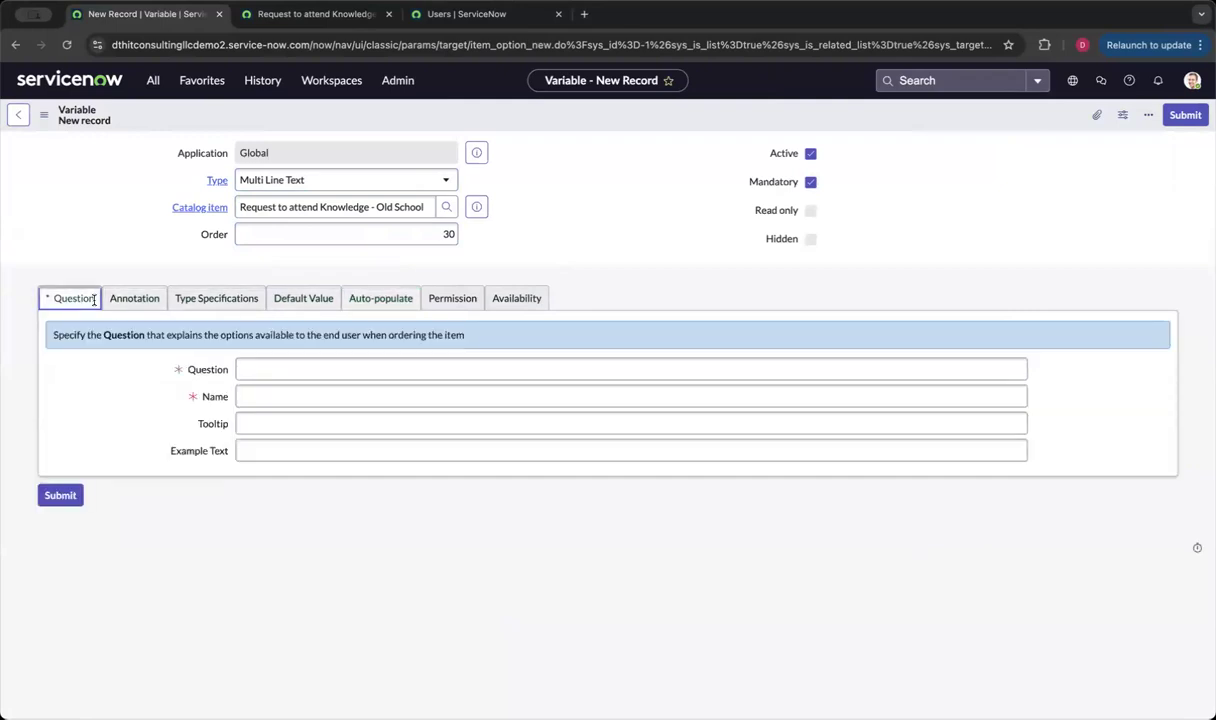
{"action": "left_click", "coordinate": [268, 365]}
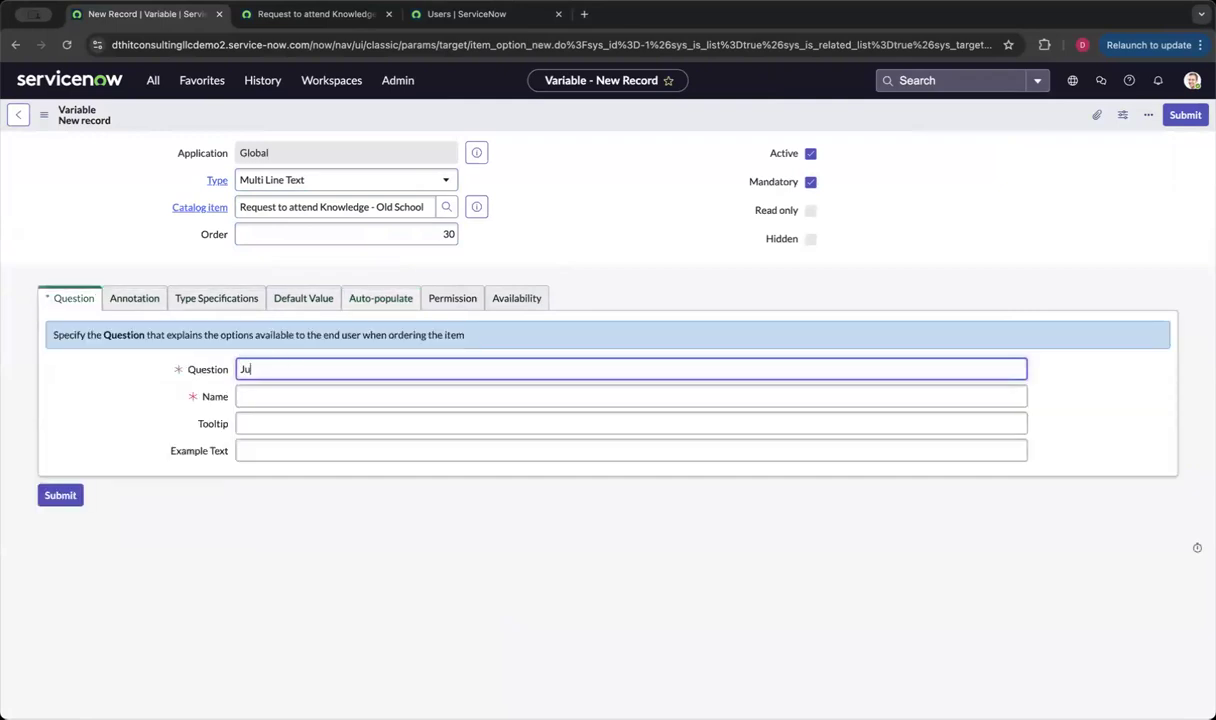
{"action": "type", "text": "Justification"}
{"action": "key", "text": "Tab"}
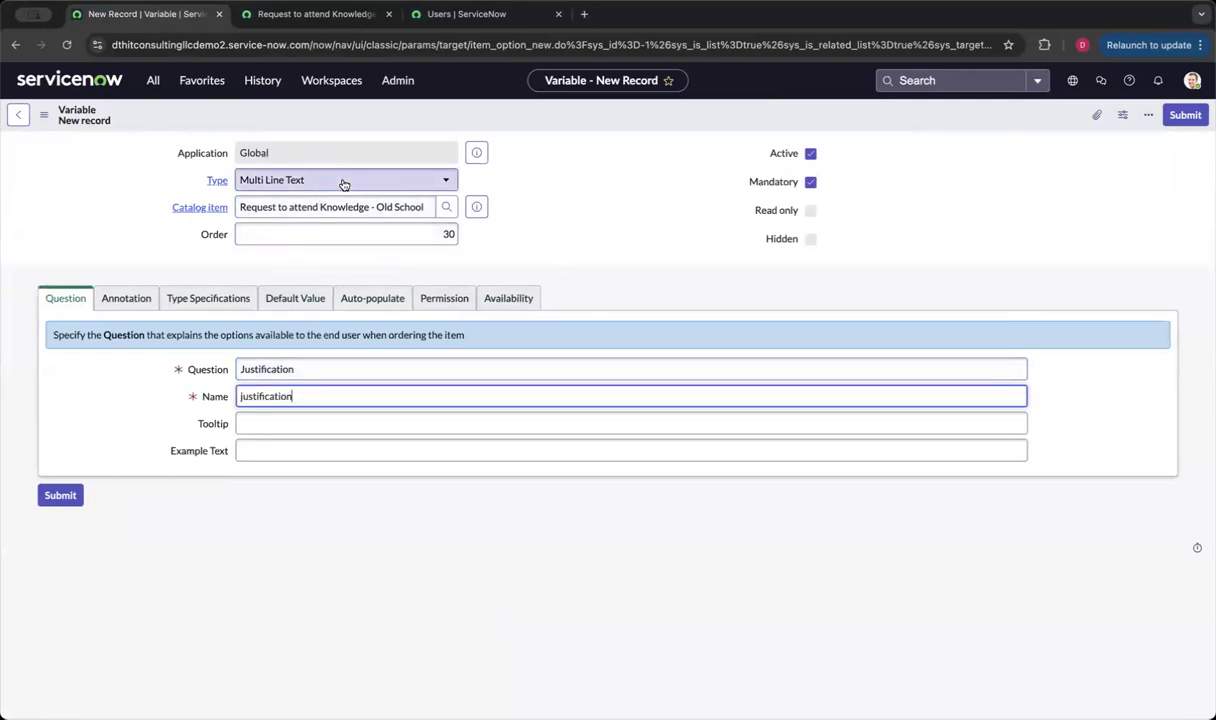
{"action": "left_click", "coordinate": [343, 183]}
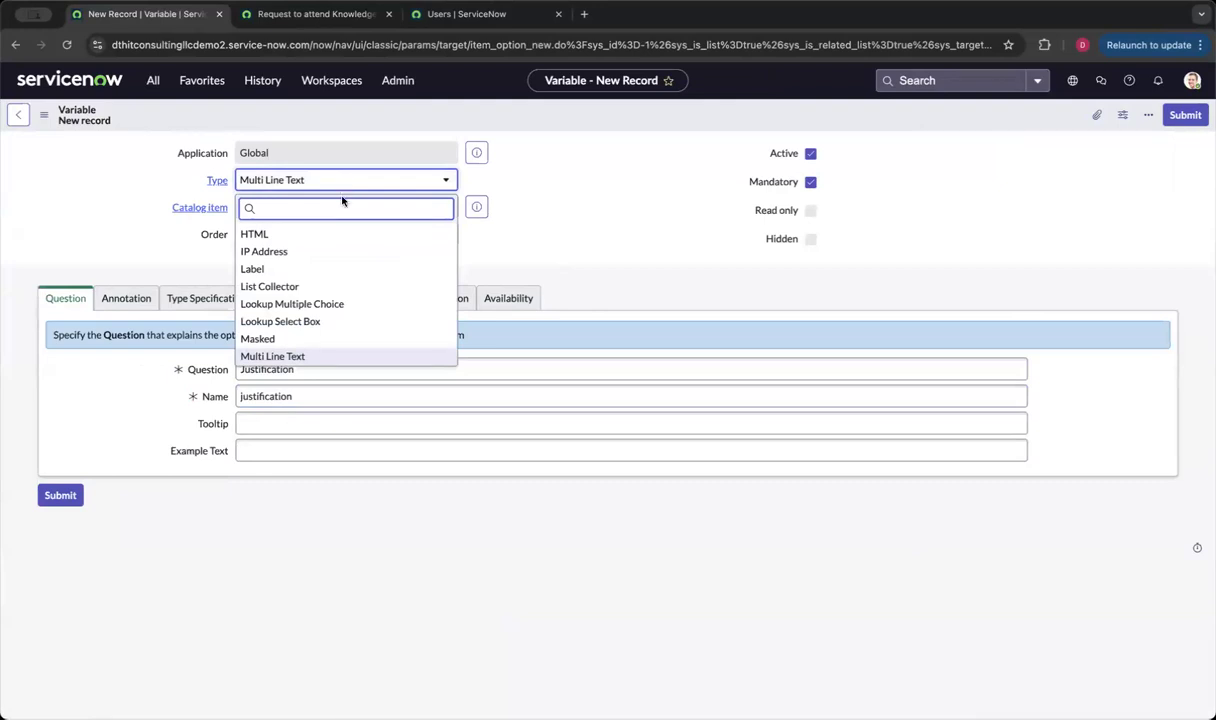
Step: Look through the available variable types, searching for the select and reference types, and leave the type list without changing the selection
{"action": "scroll", "coordinate": [338, 254], "scroll_direction": "up", "scroll_amount": 5}
{"action": "scroll", "coordinate": [338, 254], "scroll_direction": "down", "scroll_amount": 6}
{"action": "scroll", "coordinate": [338, 254], "scroll_direction": "down", "scroll_amount": 1}
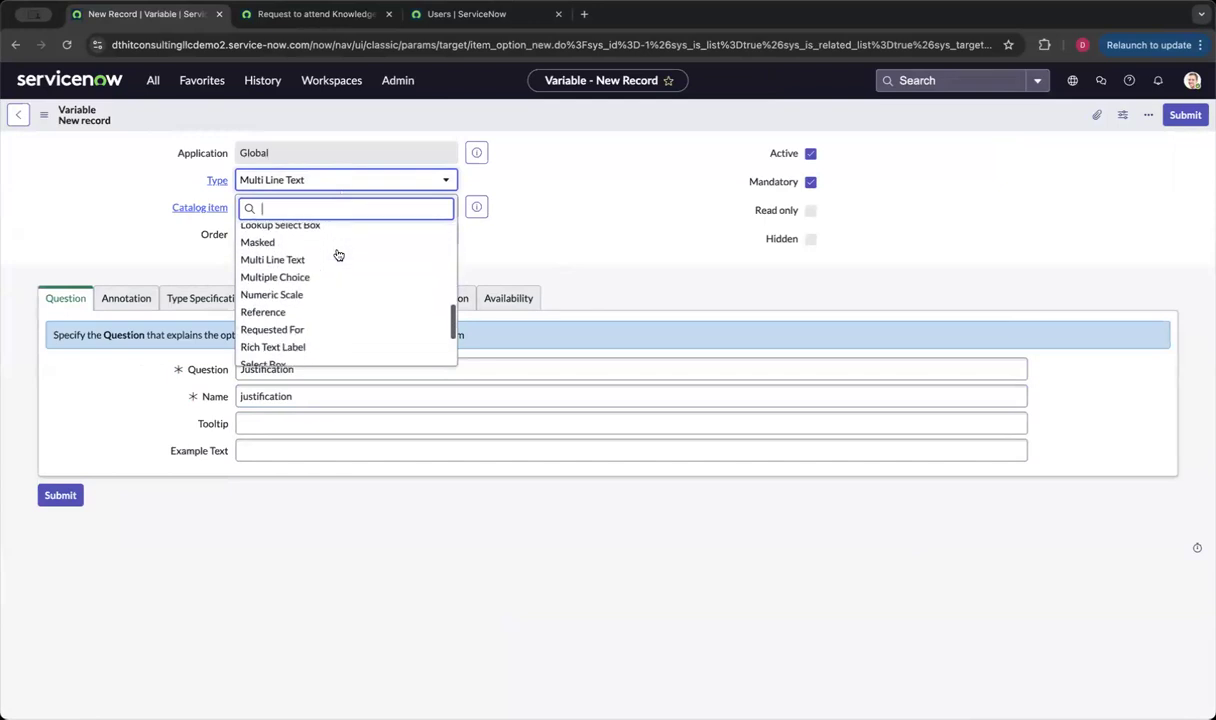
{"action": "type", "text": "selc"}
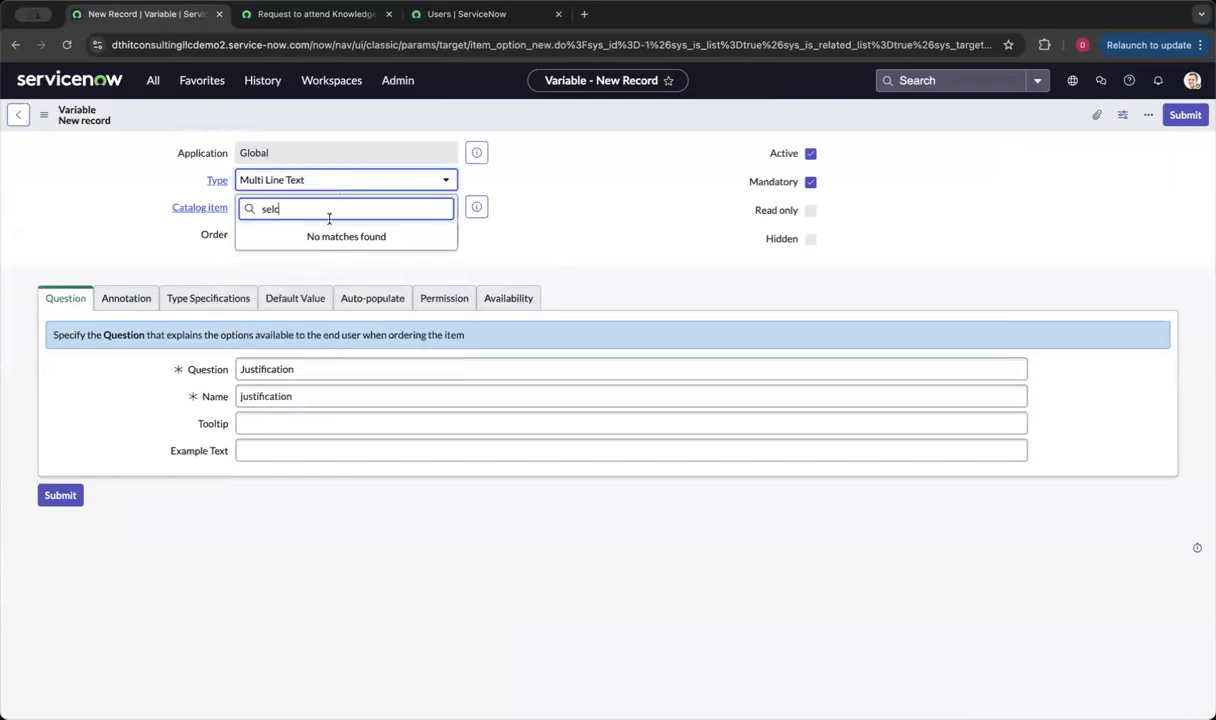
{"action": "key", "text": "BackSpace"}
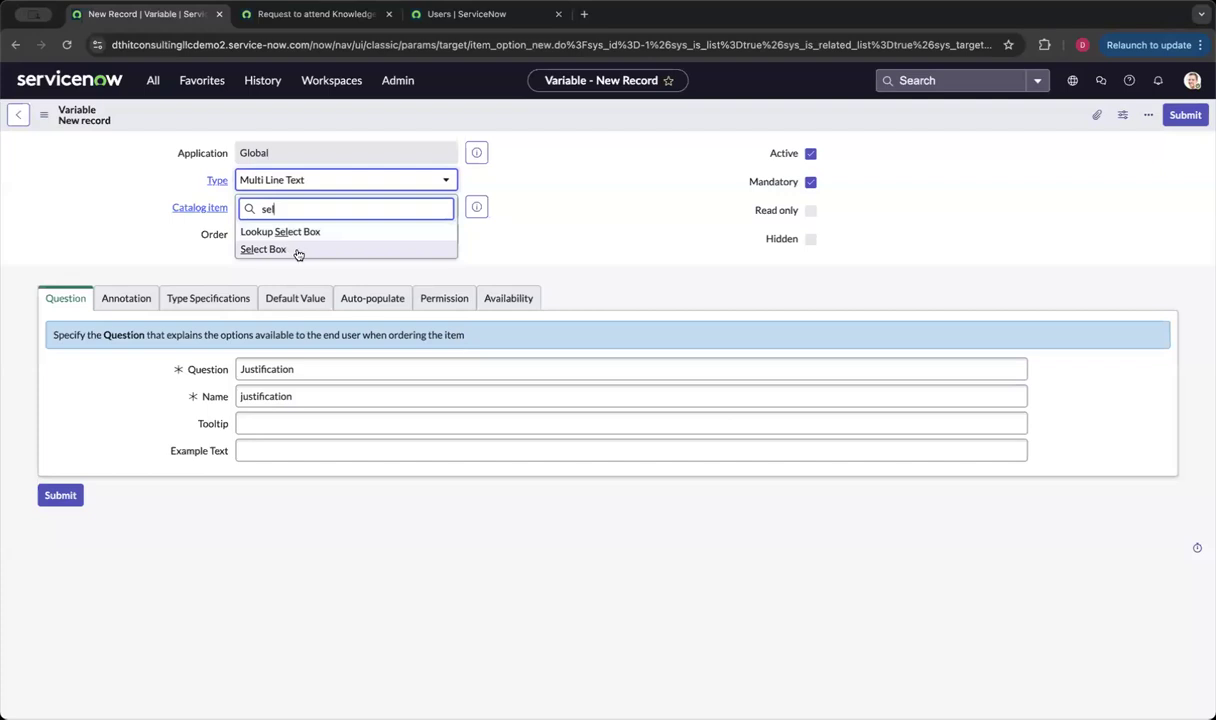
{"action": "double_click", "coordinate": [304, 205]}
{"action": "type", "text": "refe"}
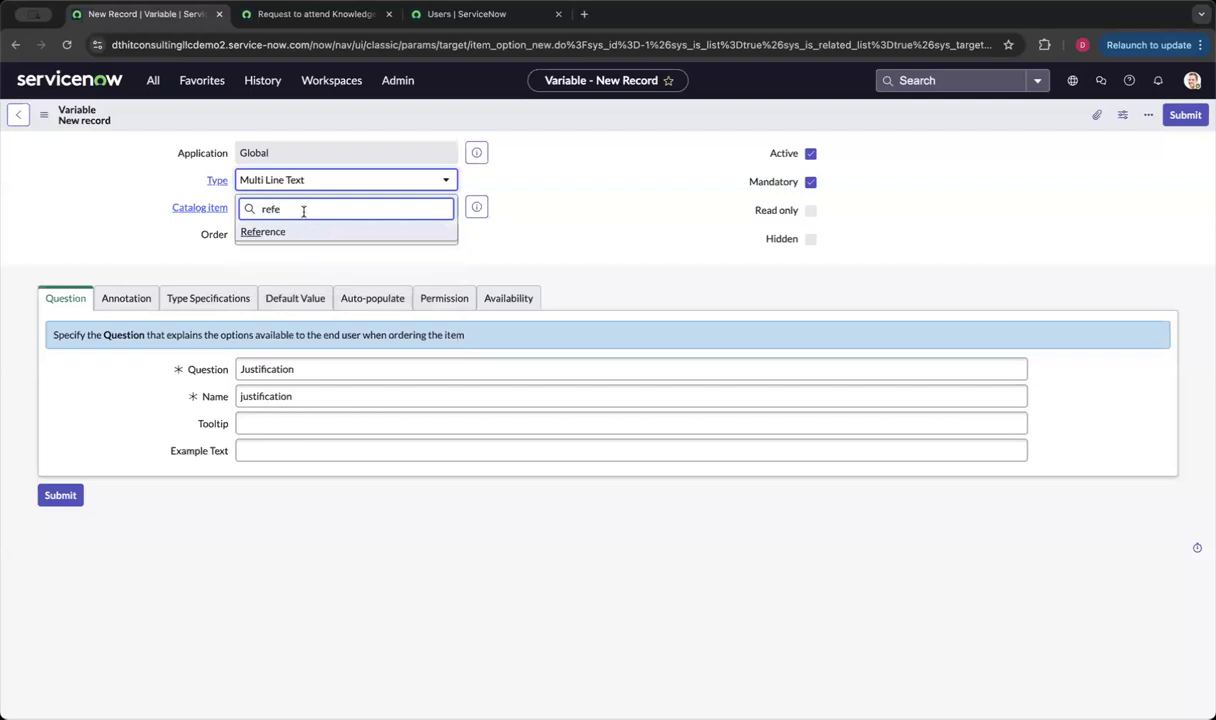
{"action": "type", "text": "]"}
{"action": "key", "text": "BackSpace"}
{"action": "key", "text": "BackSpace"}
{"action": "key", "text": "BackSpace"}
{"action": "key", "text": "BackSpace"}
{"action": "key", "text": "BackSpace"}
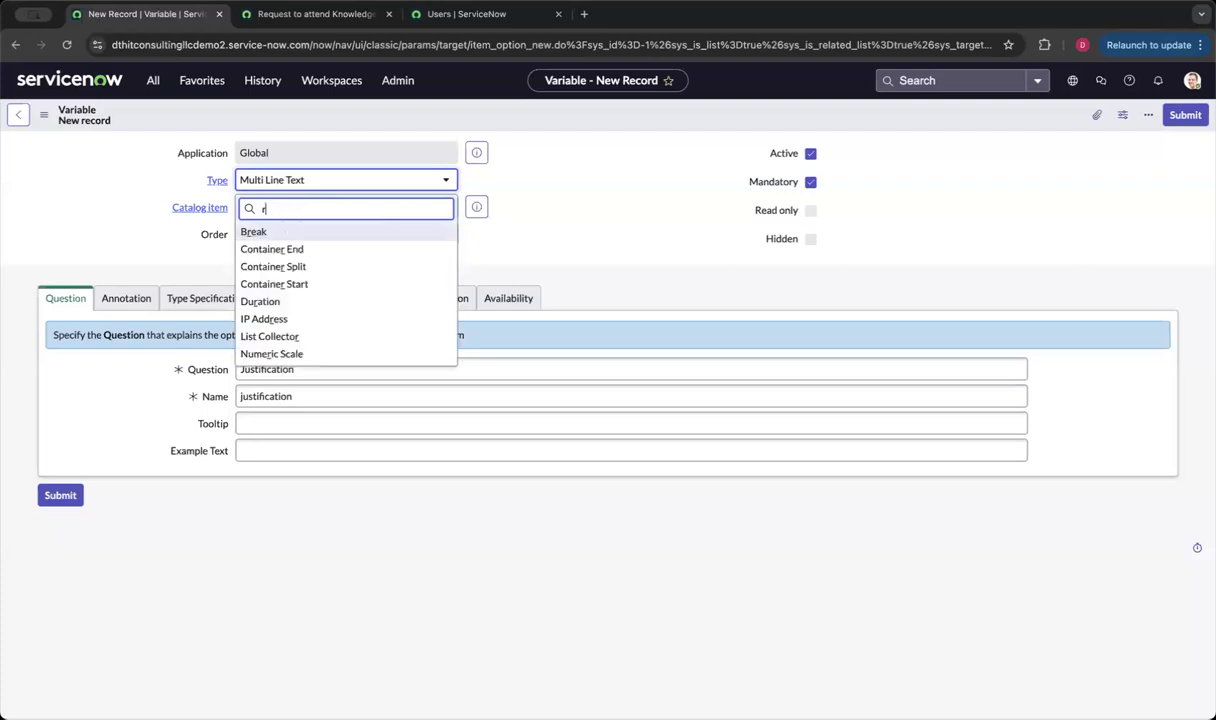
{"action": "left_click", "coordinate": [467, 219]}
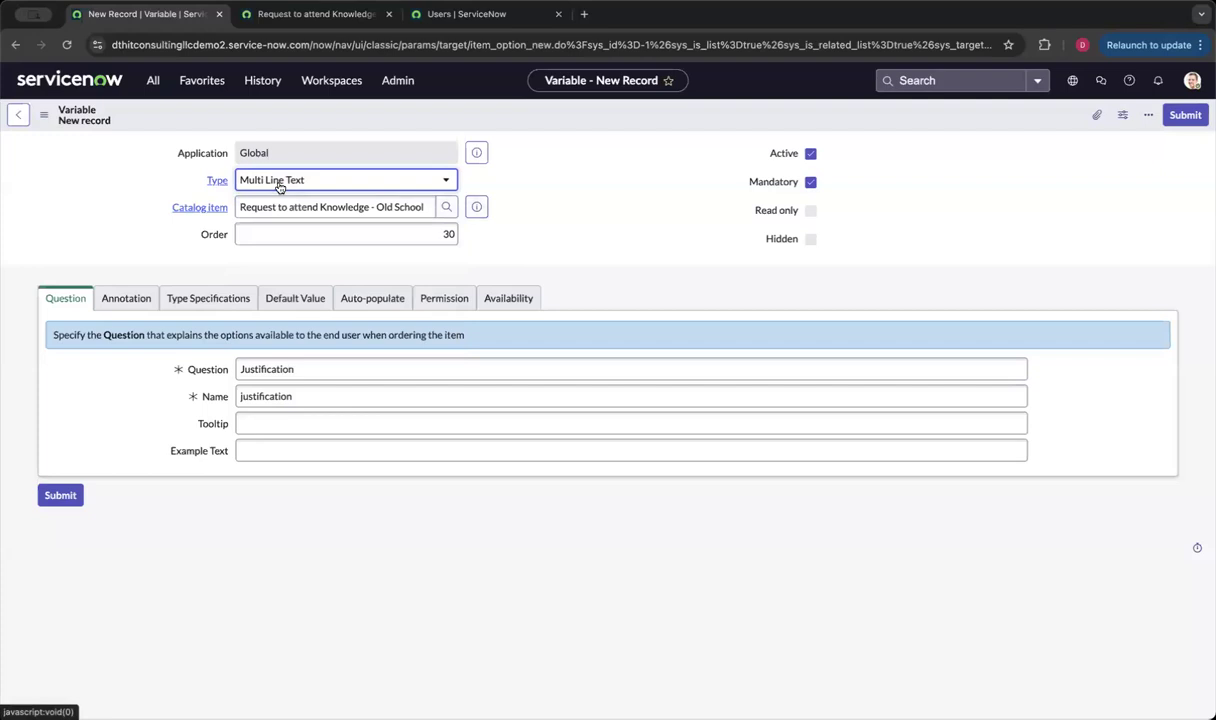
Step: Submit the Justification variable and open the preview of the Old School item
{"action": "left_click", "coordinate": [56, 497]}
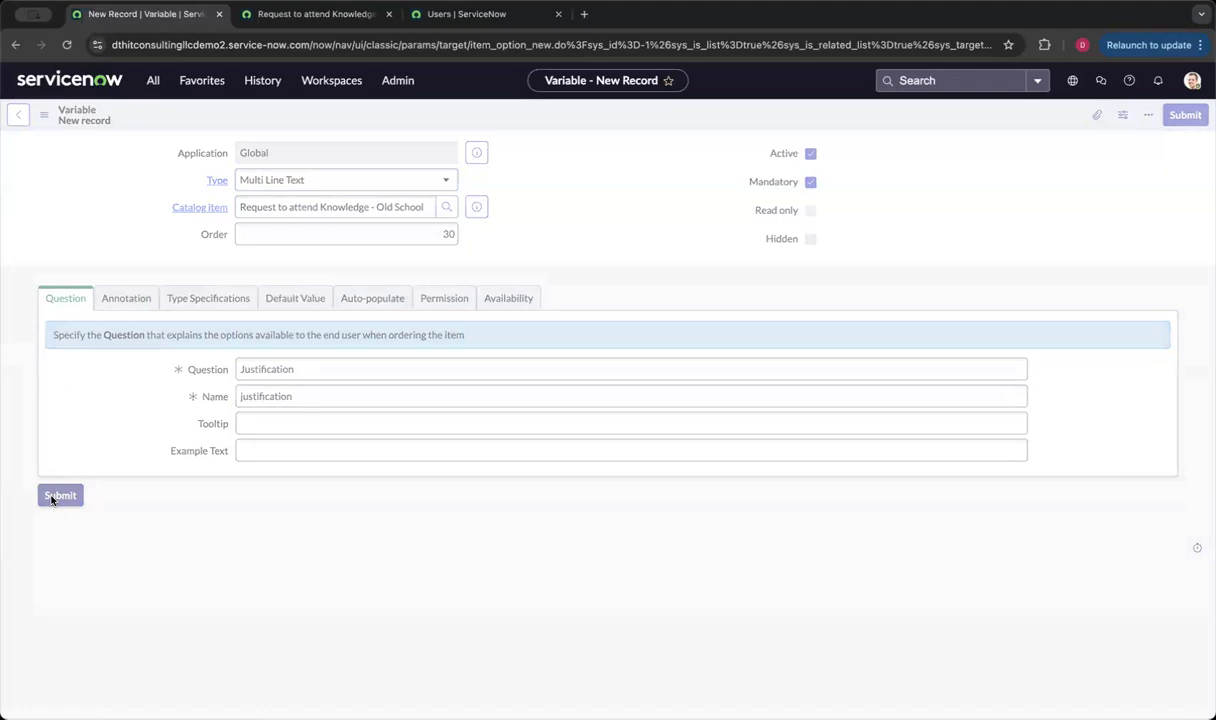
{"action": "scroll", "coordinate": [94, 500], "scroll_direction": "down", "scroll_amount": 5}
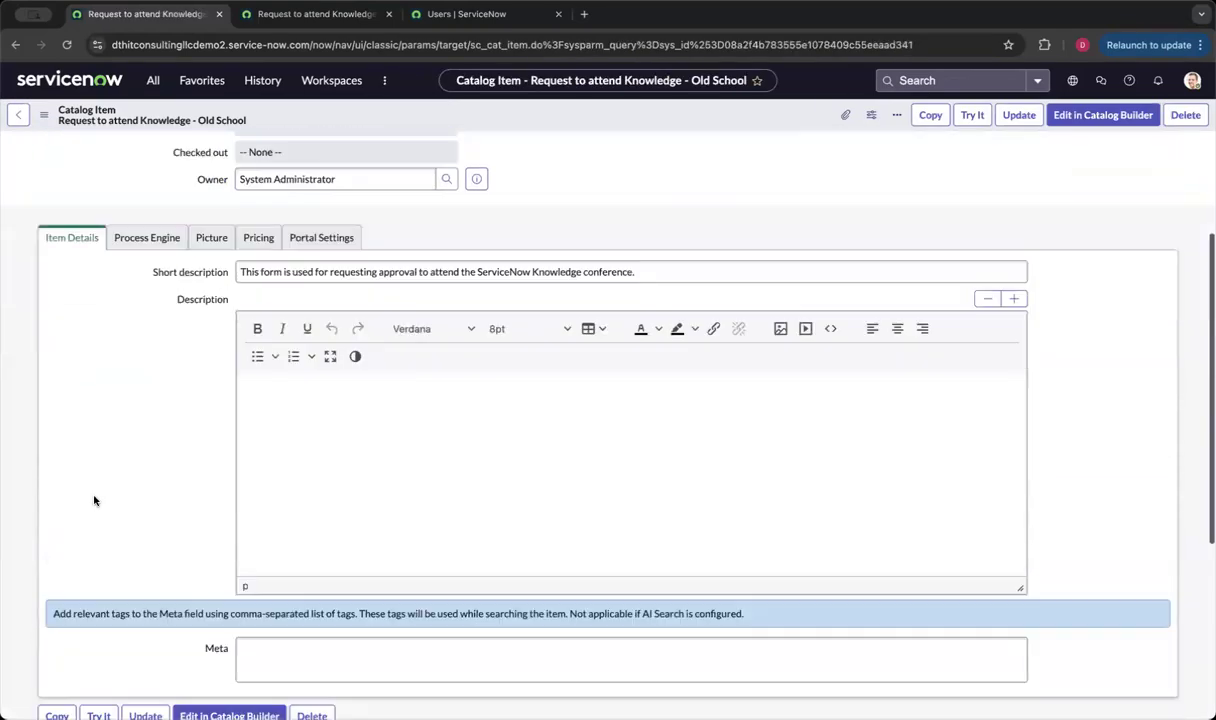
{"action": "left_click", "coordinate": [971, 116]}
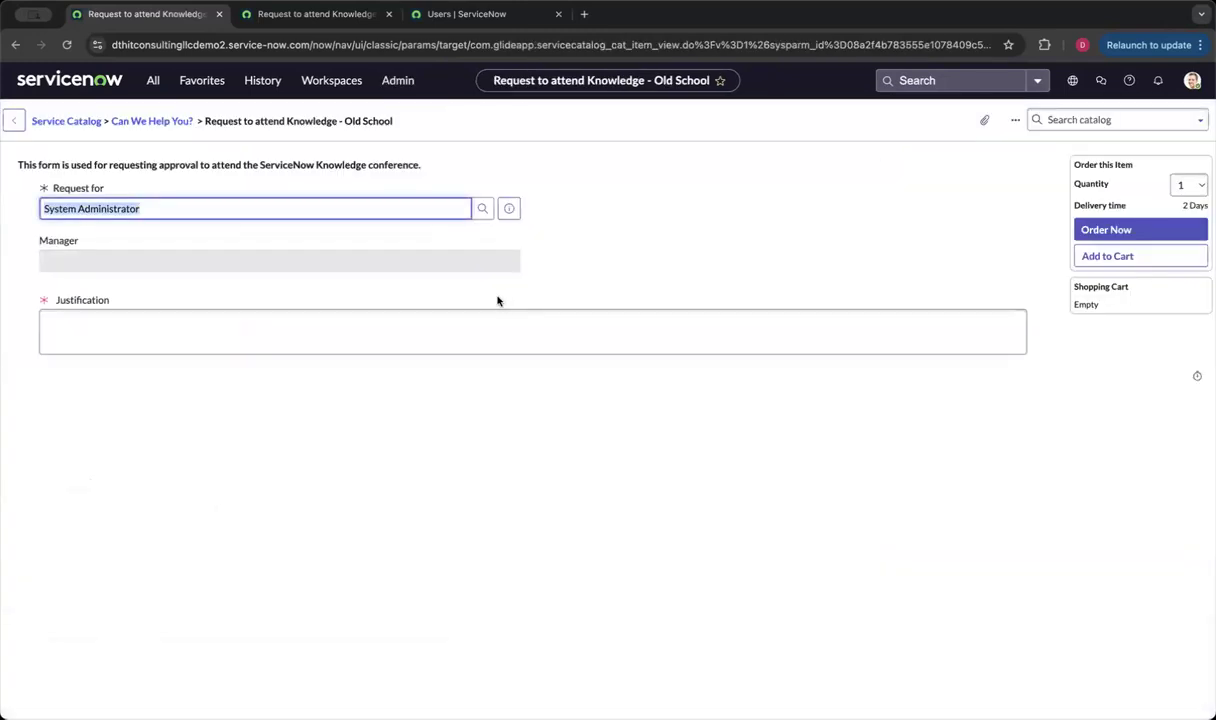
Step: Set Request for to Lebron James in the preview and enter "This is a test" as the Justification
{"action": "double_click", "coordinate": [335, 205]}
{"action": "key", "text": "BackSpace"}
{"action": "key", "text": "BackSpace"}
{"action": "key", "text": "BackSpace"}
{"action": "key", "text": "BackSpace"}
{"action": "key", "text": "BackSpace"}
{"action": "key", "text": "BackSpace"}
{"action": "key", "text": "BackSpace"}
{"action": "key", "text": "BackSpace"}
{"action": "type", "text": "lebron"}
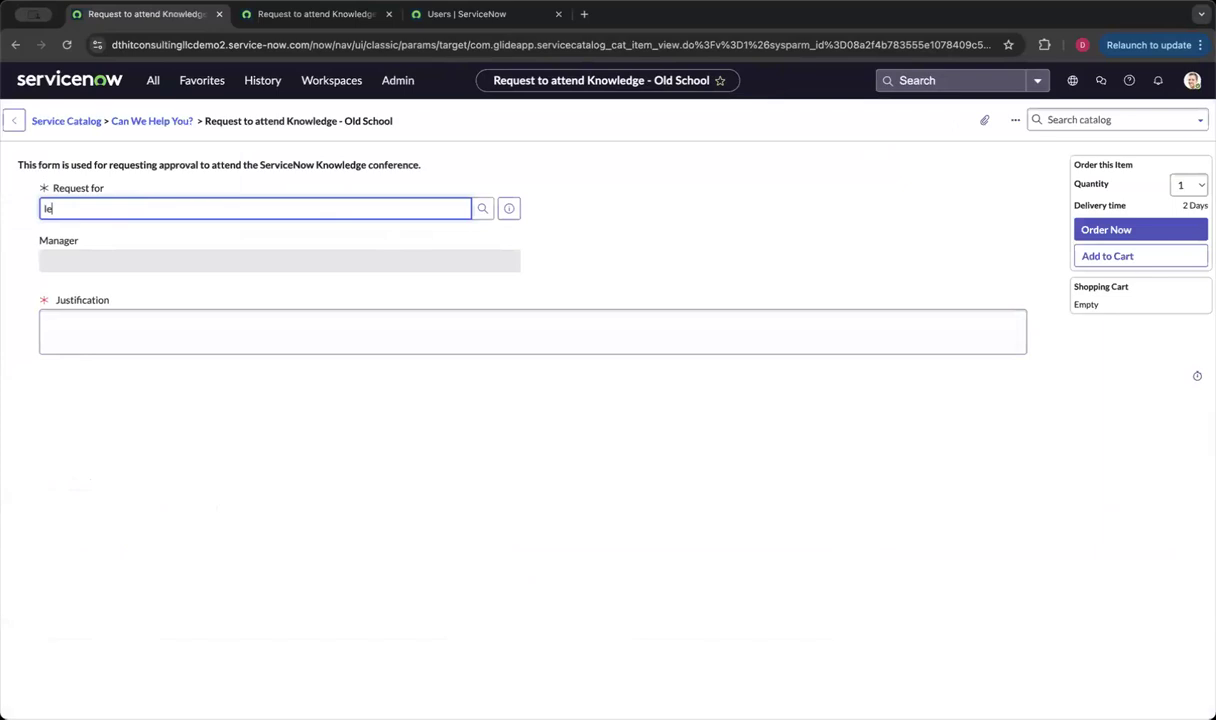
{"action": "left_click", "coordinate": [317, 248]}
{"action": "left_click", "coordinate": [241, 341]}
{"action": "type", "text": "This is a test"}
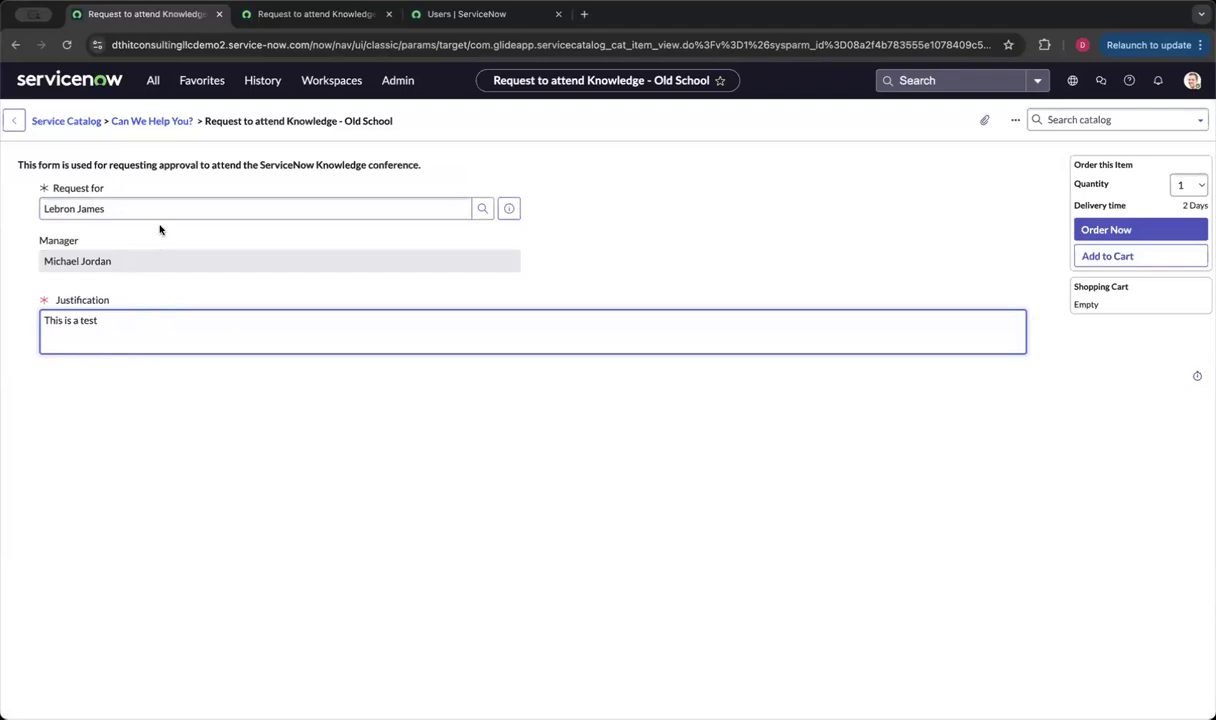
Step: Leave the preview for the item's configuration, set the Request for variable's order to 50 and sort the variables by ascending order
{"action": "right_click", "coordinate": [418, 112]}
{"action": "left_click", "coordinate": [430, 119]}
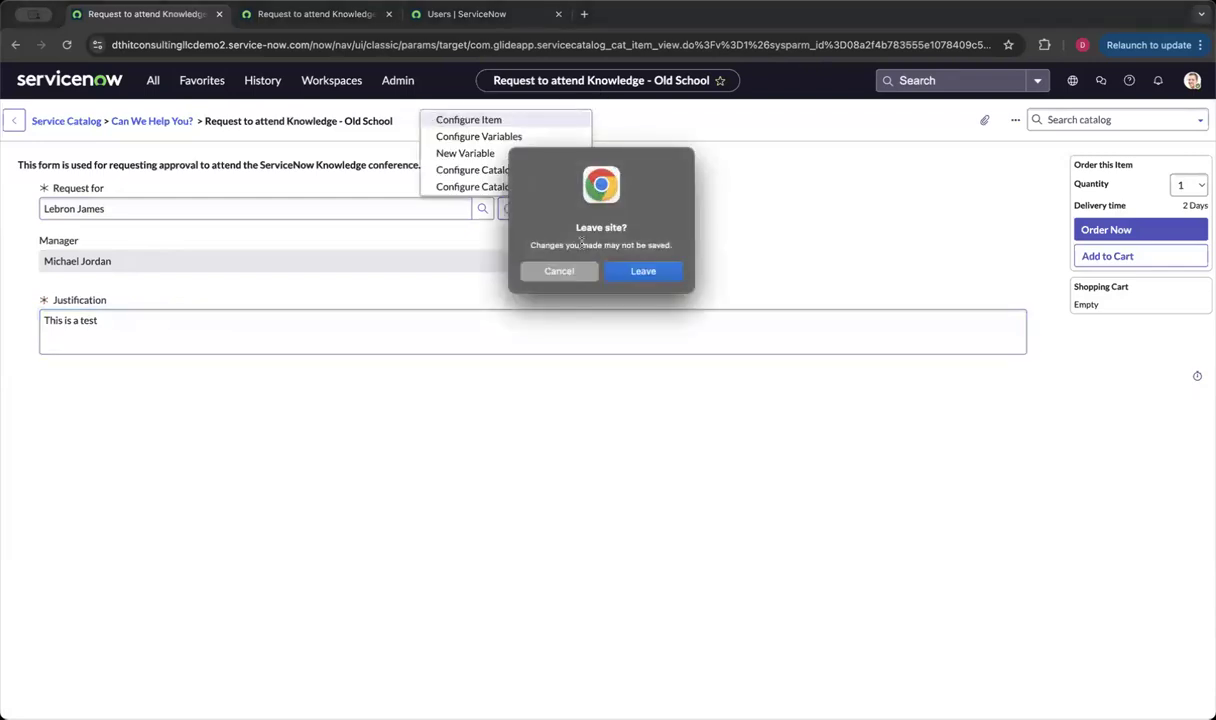
{"action": "left_click", "coordinate": [641, 271]}
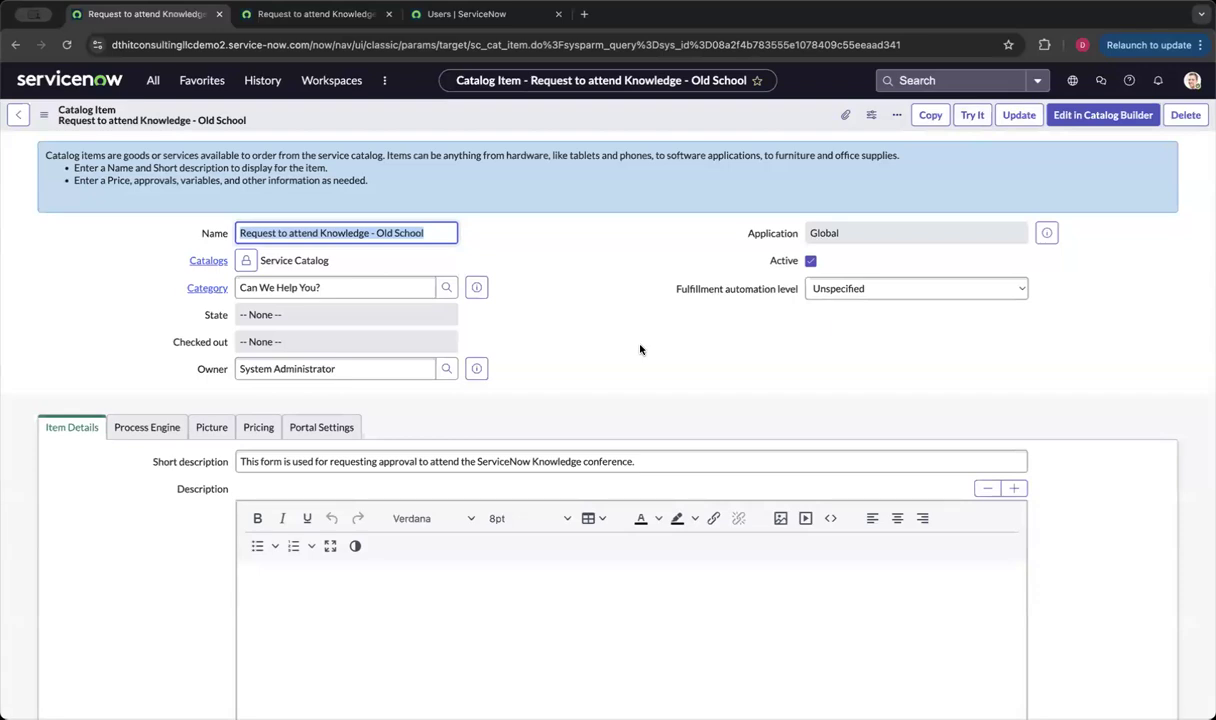
{"action": "left_click", "coordinate": [161, 523]}
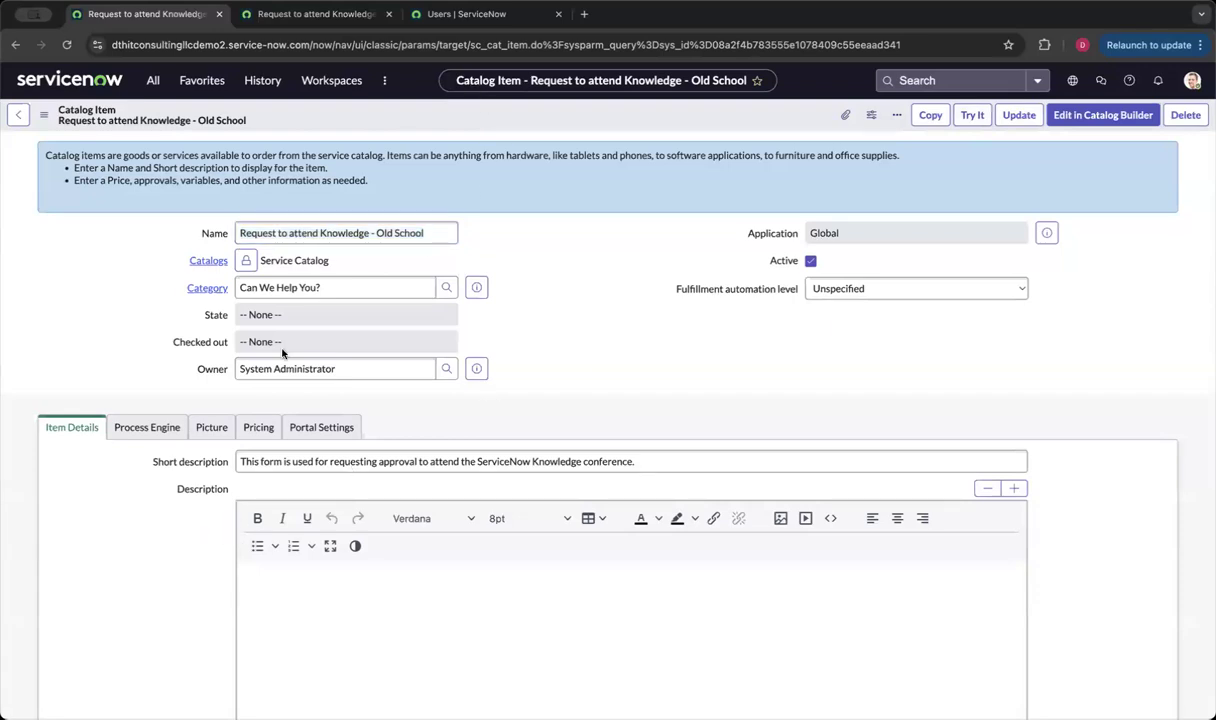
{"action": "scroll", "coordinate": [185, 475], "scroll_direction": "down", "scroll_amount": 10}
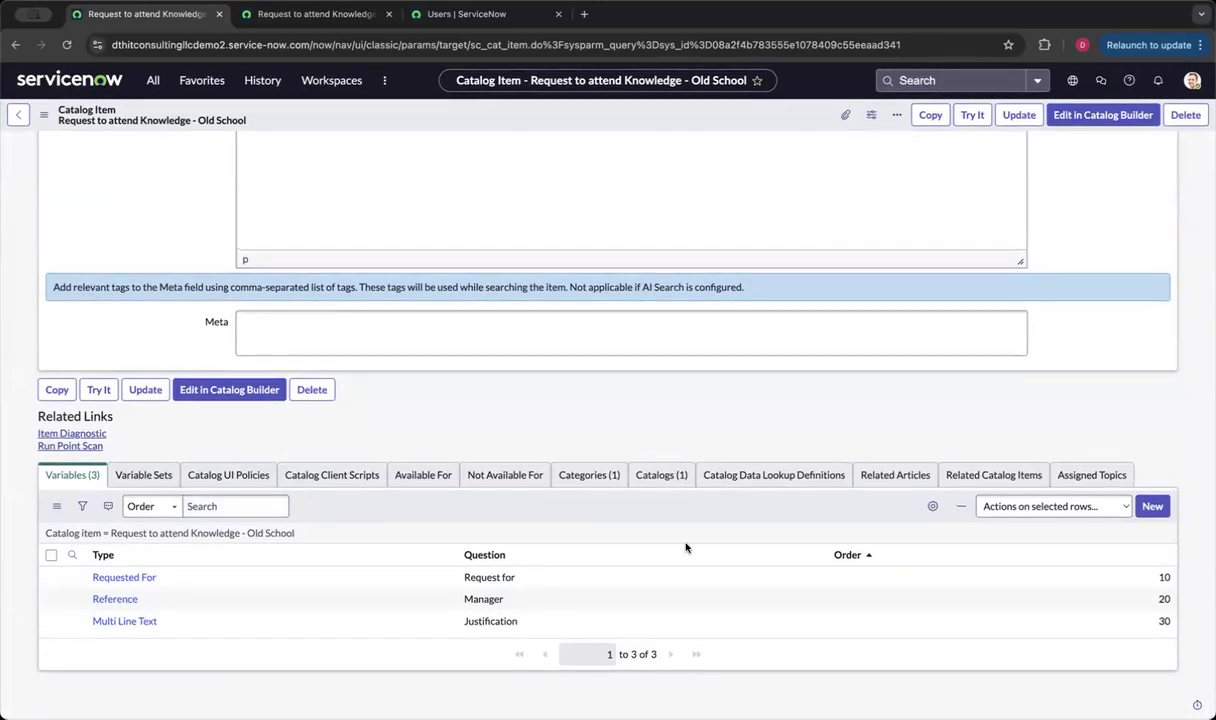
{"action": "left_click", "coordinate": [1080, 578]}
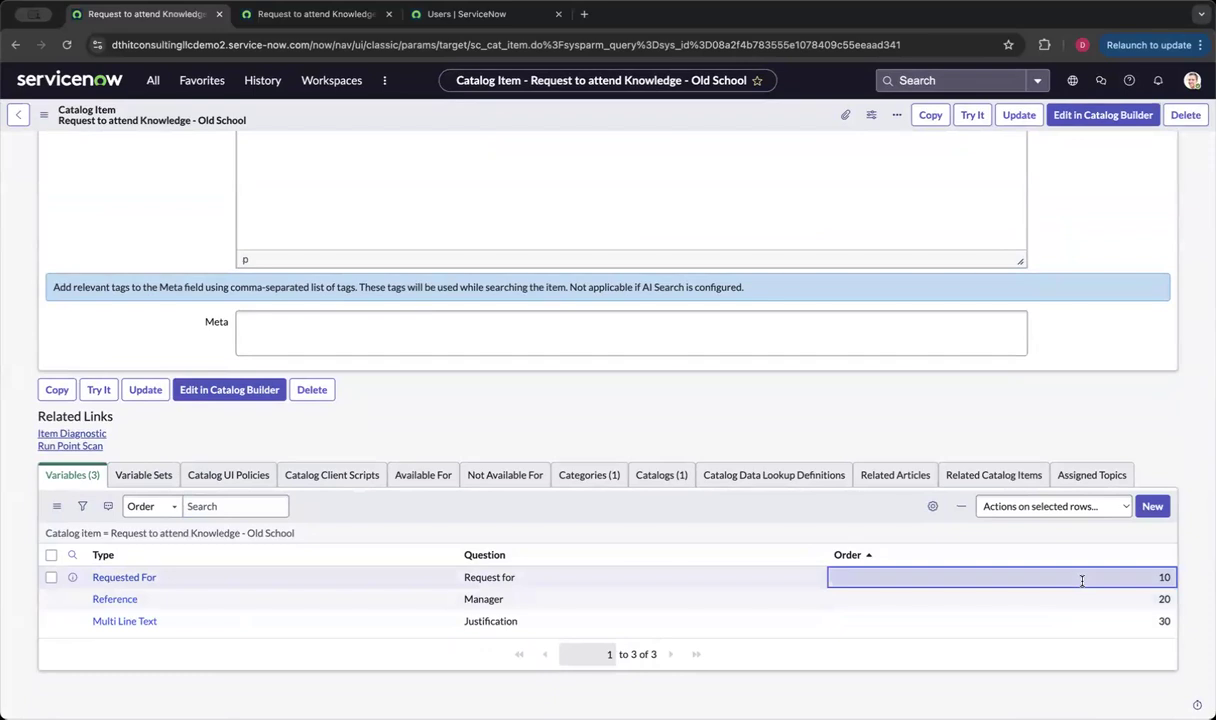
{"action": "left_click", "coordinate": [1080, 578]}
{"action": "type", "text": "50"}
{"action": "key", "text": "Return"}
{"action": "left_click", "coordinate": [846, 558]}
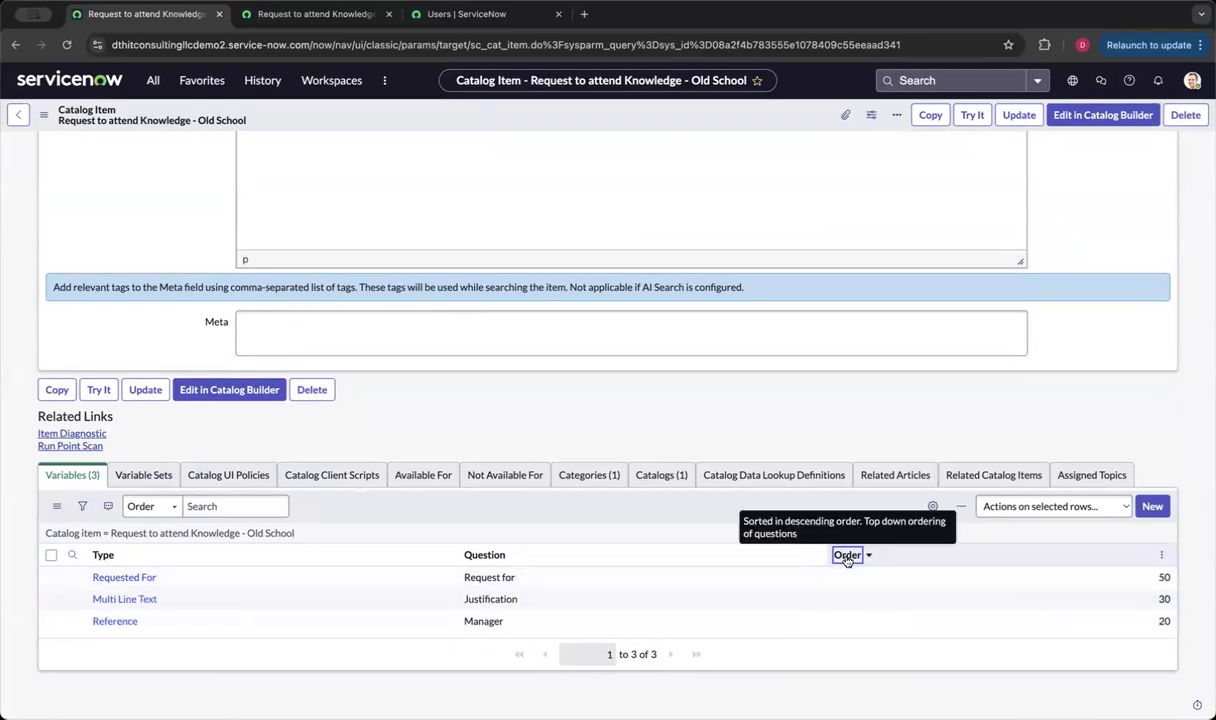
{"action": "left_click", "coordinate": [846, 558]}
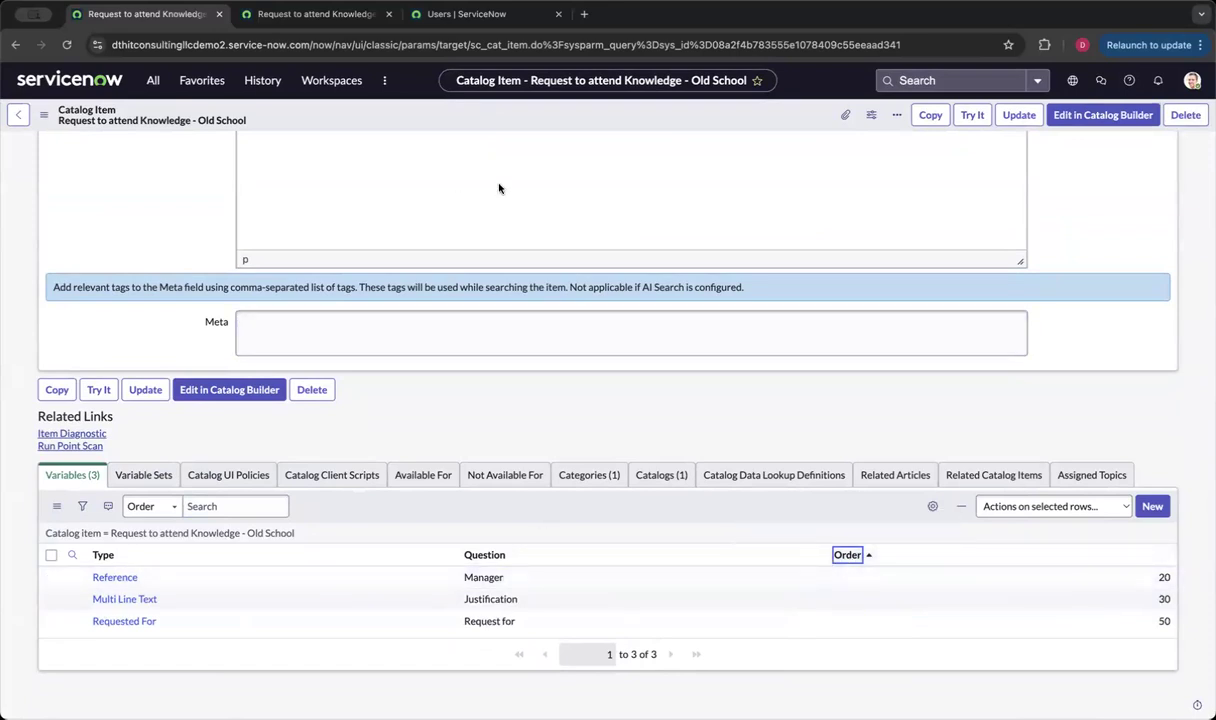
Step: Preview the Old School item to check the sequence of its fields and return to its configuration
{"action": "left_click", "coordinate": [98, 390]}
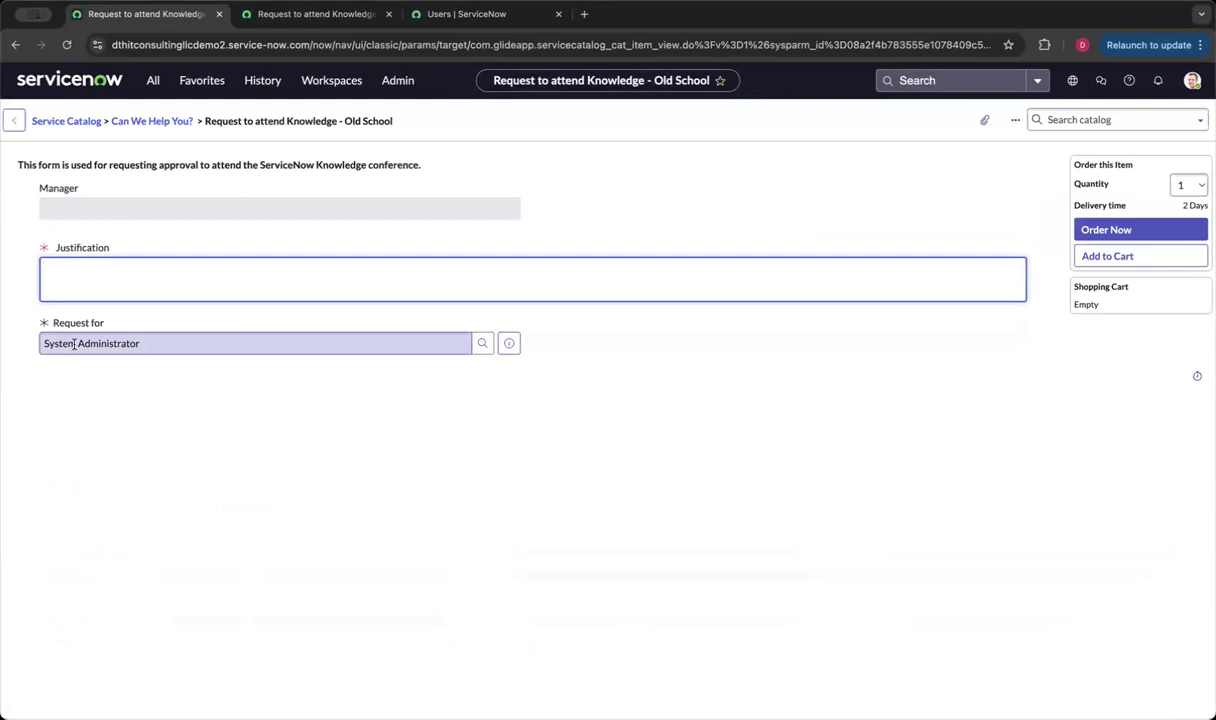
{"action": "right_click", "coordinate": [473, 119]}
{"action": "left_click", "coordinate": [493, 122]}
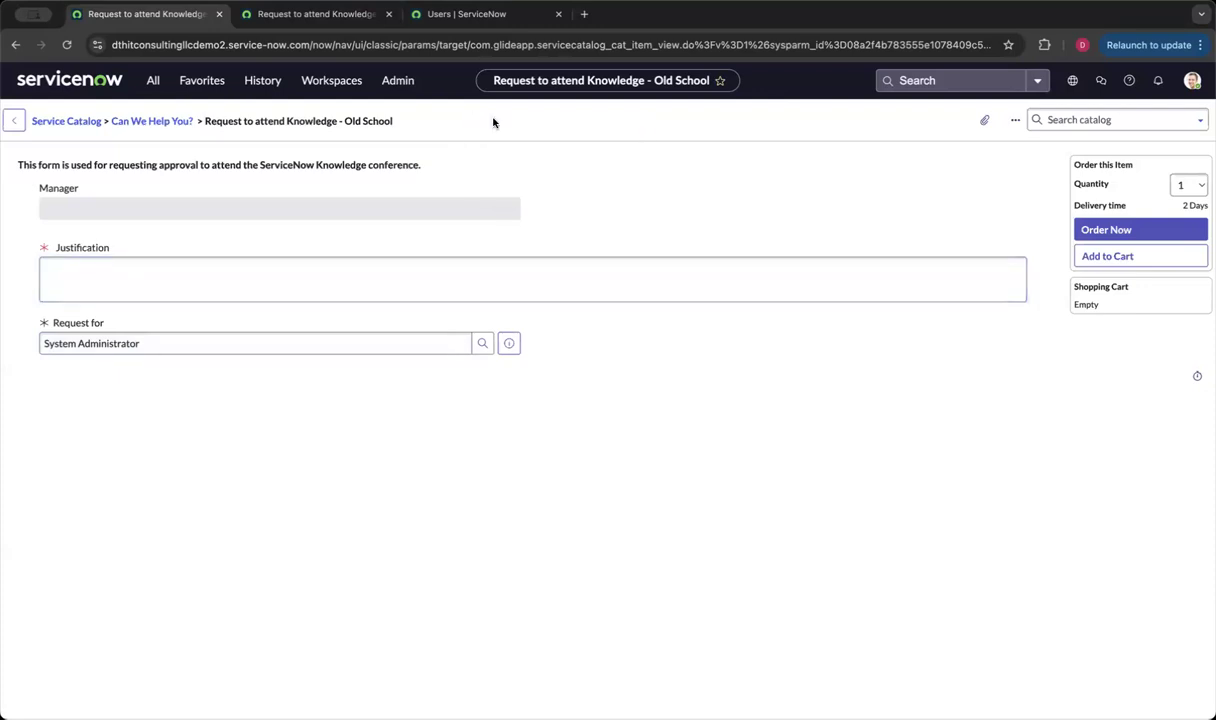
Step: Set the Request for variable's order to 10 and sort the variable list by ascending order
{"action": "scroll", "coordinate": [596, 360], "scroll_direction": "down", "scroll_amount": 3}
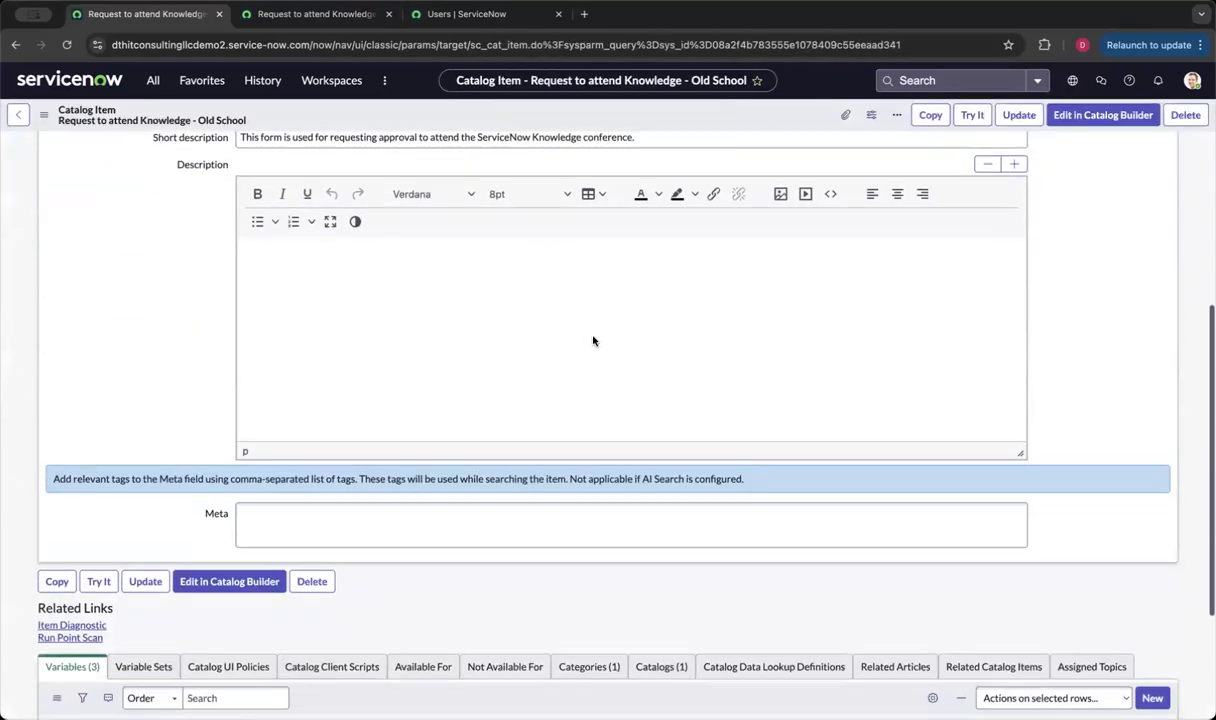
{"action": "scroll", "coordinate": [596, 360], "scroll_direction": "down", "scroll_amount": 2}
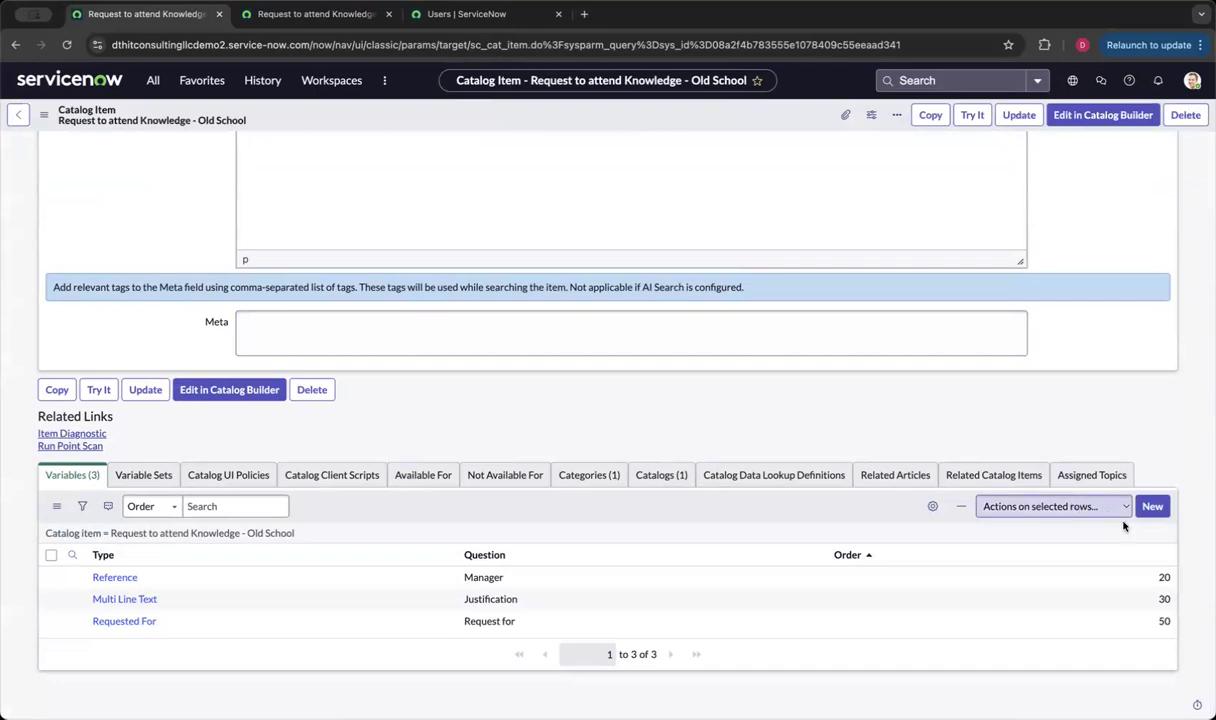
{"action": "double_click", "coordinate": [1126, 580]}
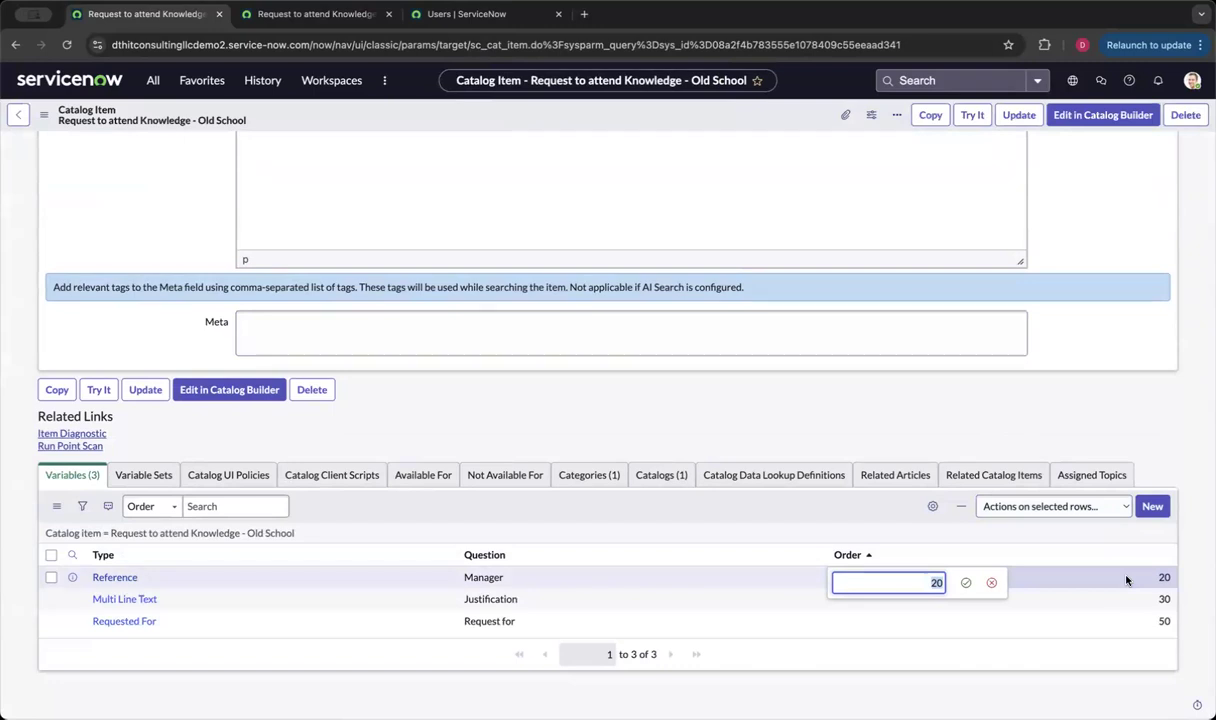
{"action": "double_click", "coordinate": [1128, 624]}
{"action": "type", "text": "10"}
{"action": "key", "text": "Return"}
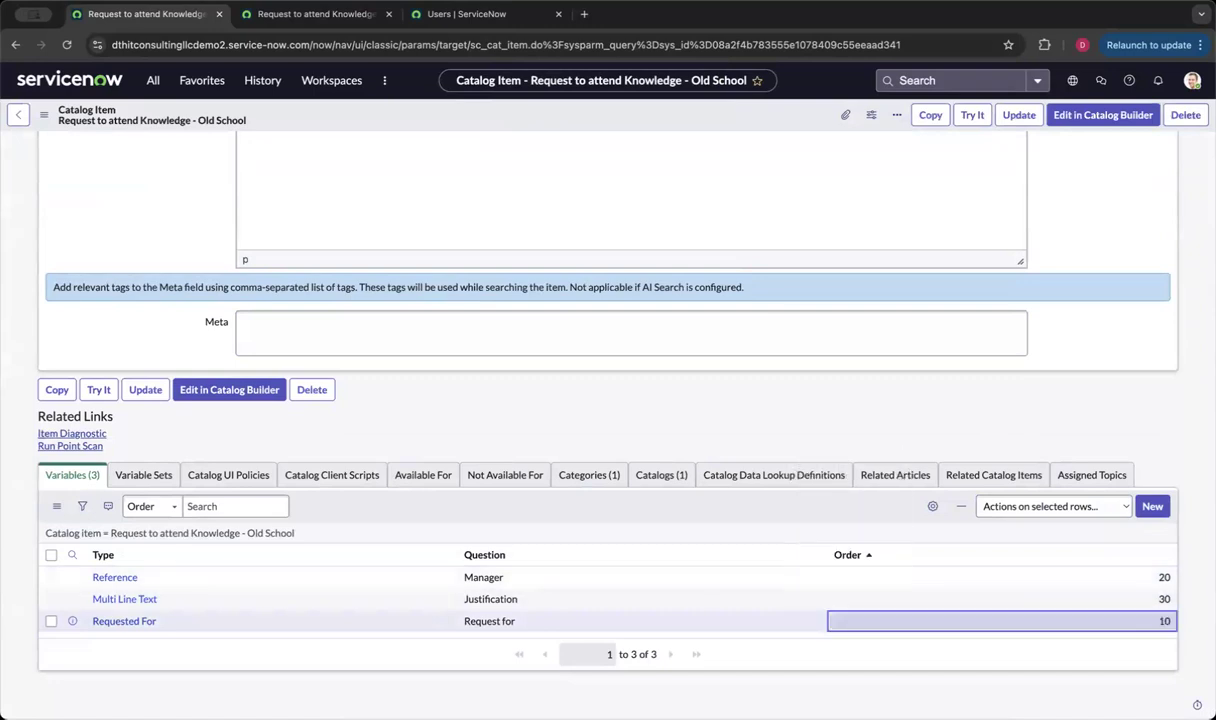
{"action": "left_click", "coordinate": [858, 556]}
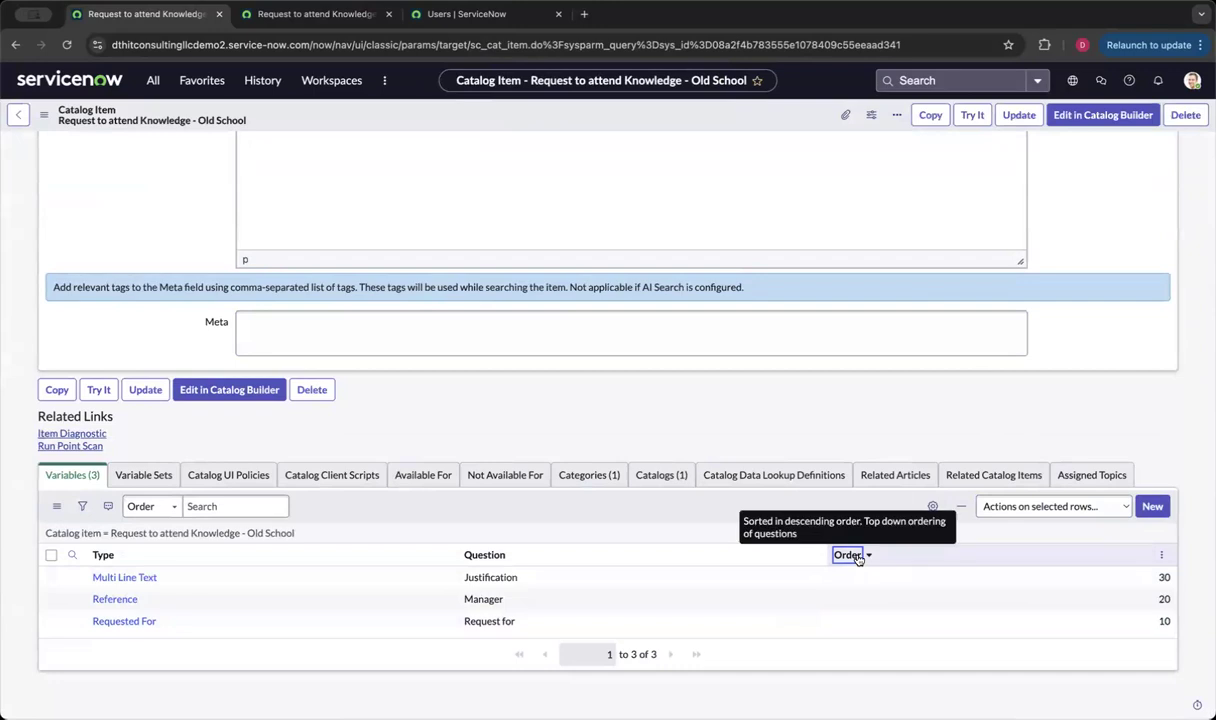
{"action": "left_click", "coordinate": [858, 556]}
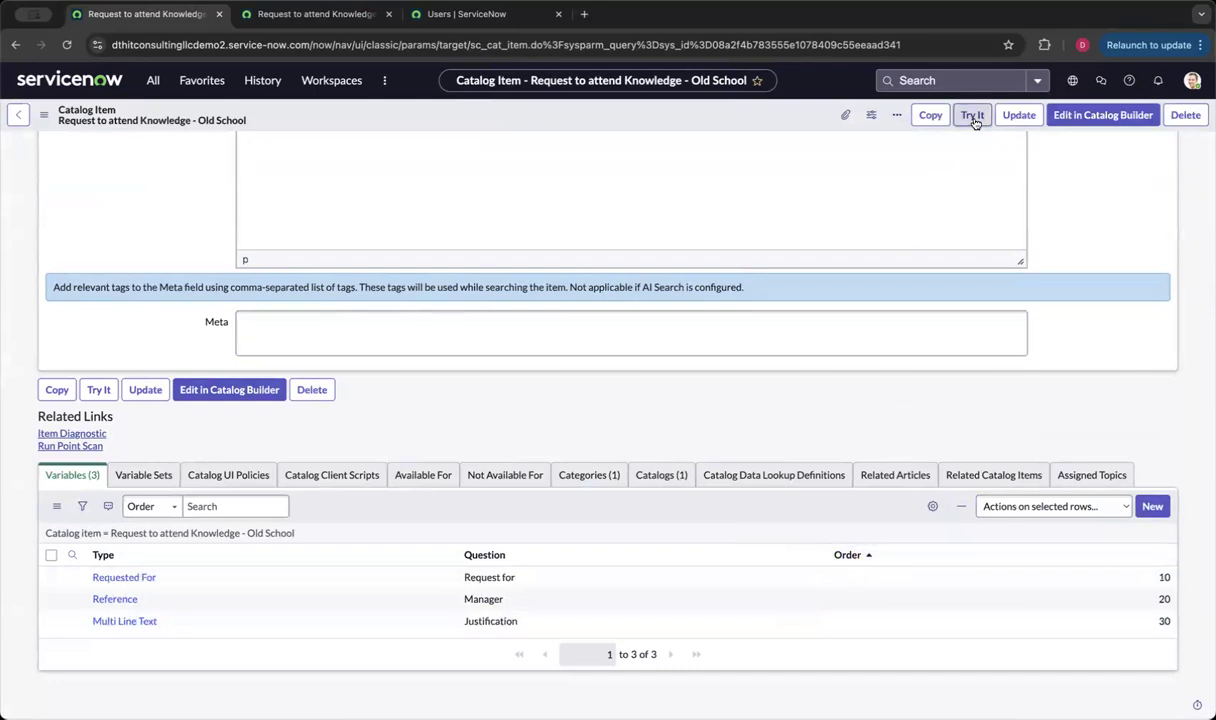
Step: Check the restored field sequence in the Old School item's preview and go back to the item's configuration
{"action": "left_click", "coordinate": [973, 116]}
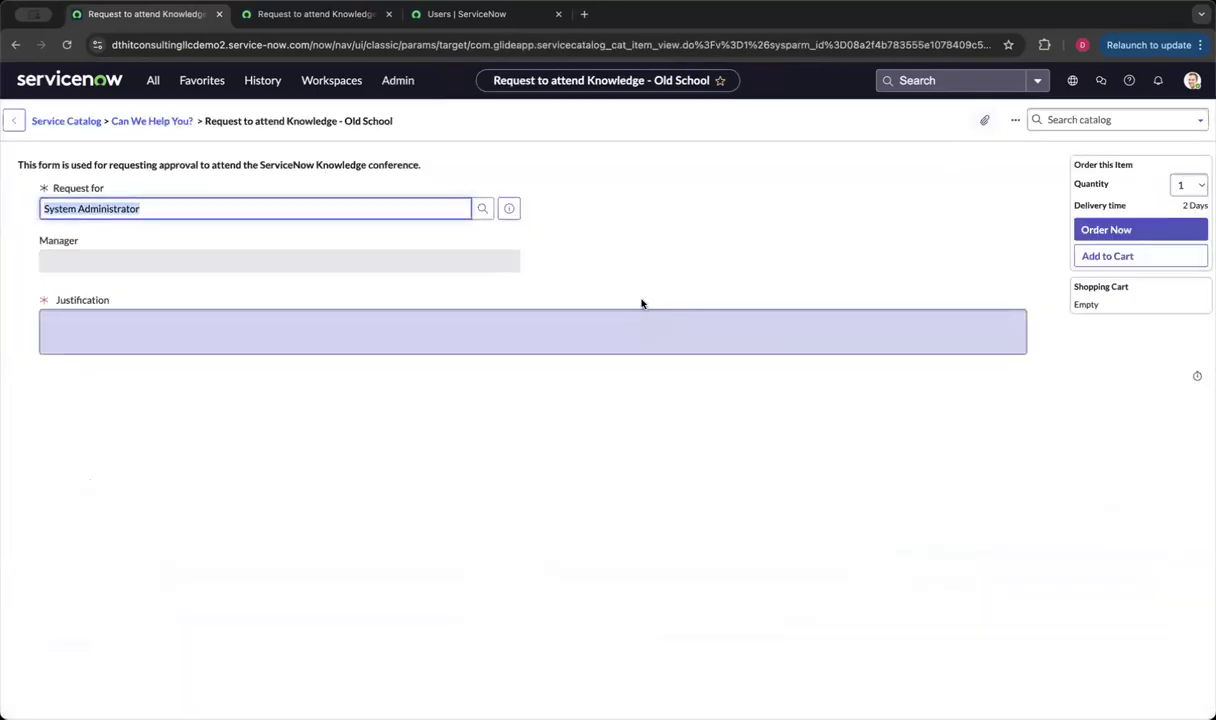
{"action": "right_click", "coordinate": [567, 122]}
{"action": "left_click", "coordinate": [578, 126]}
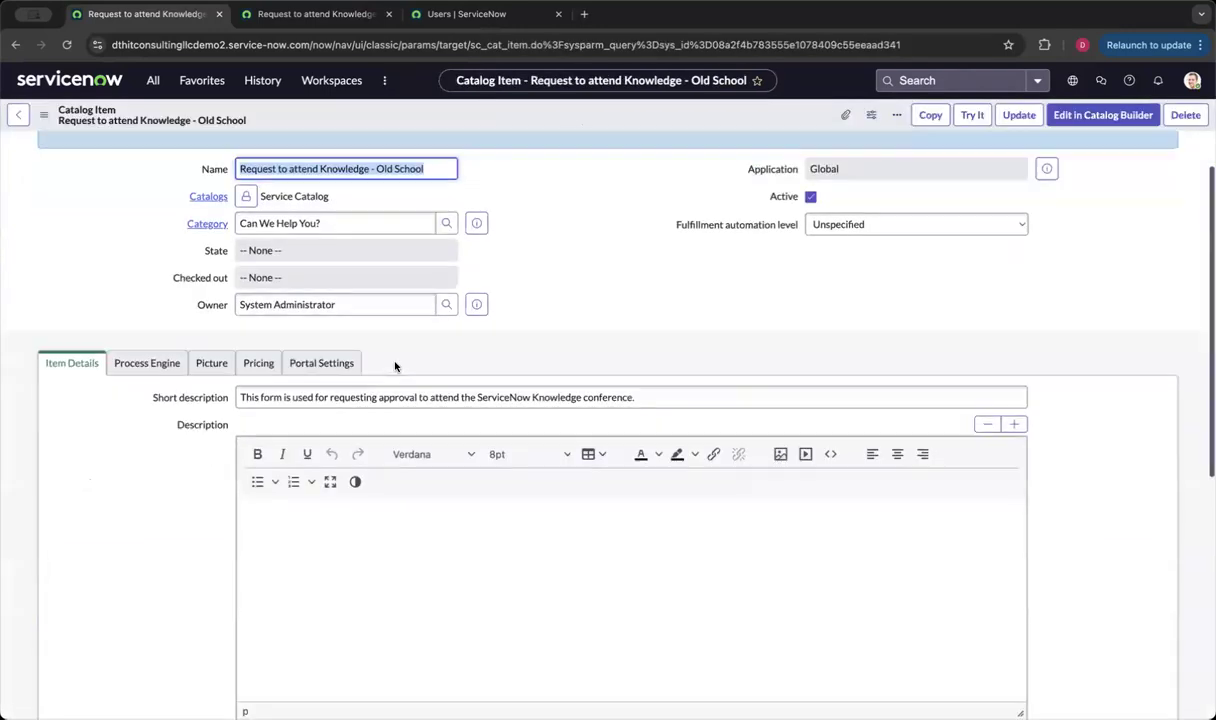
Step: Start a new variable on the Old School item and set its type to Container Start
{"action": "scroll", "coordinate": [390, 385], "scroll_direction": "down", "scroll_amount": 5}
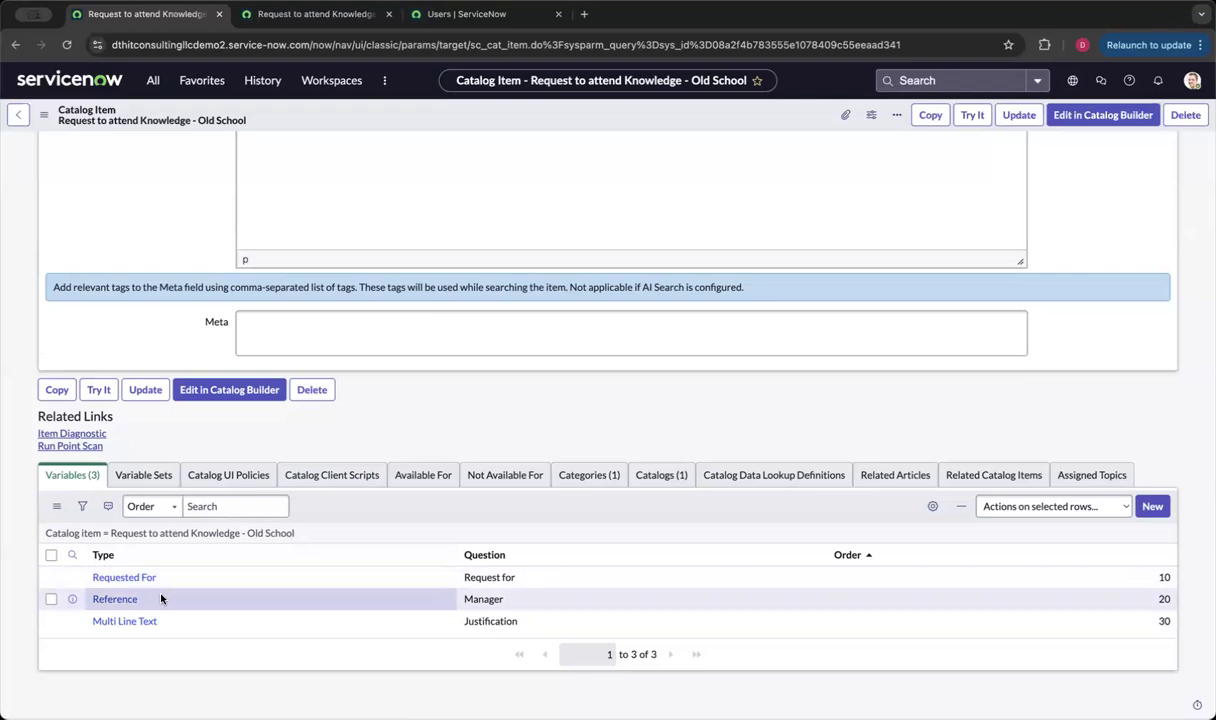
{"action": "left_click", "coordinate": [1151, 507]}
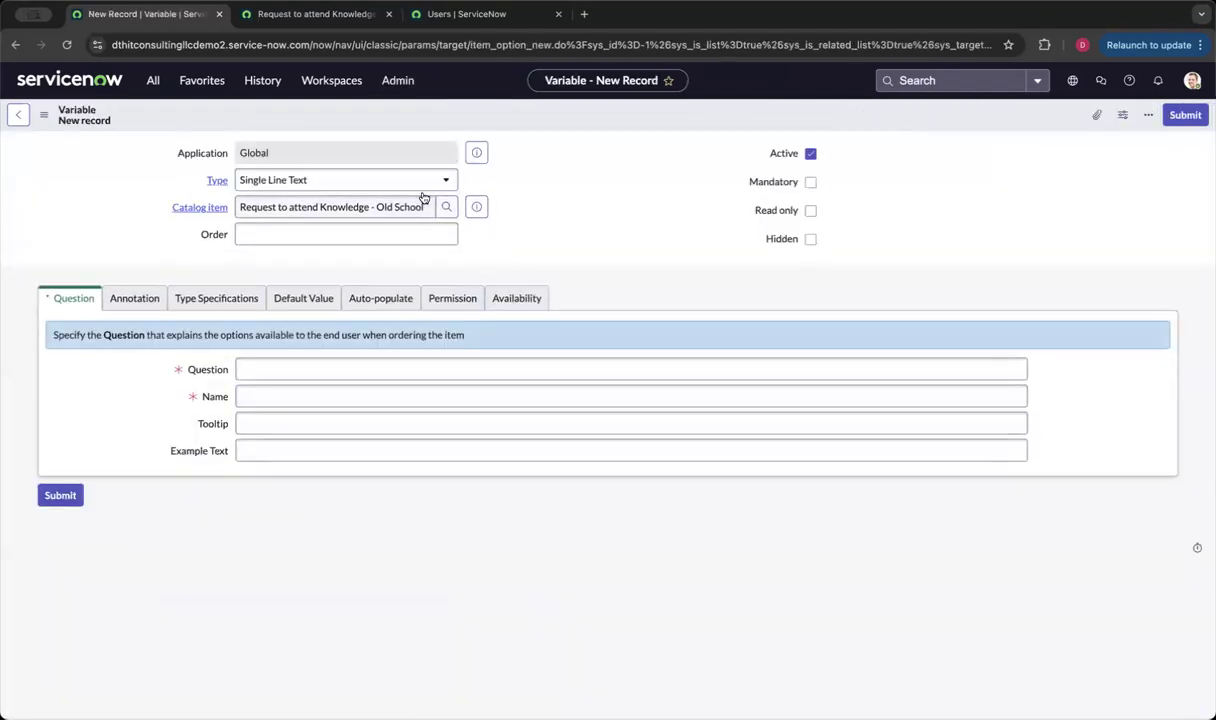
{"action": "left_click", "coordinate": [421, 182]}
{"action": "type", "text": "con"}
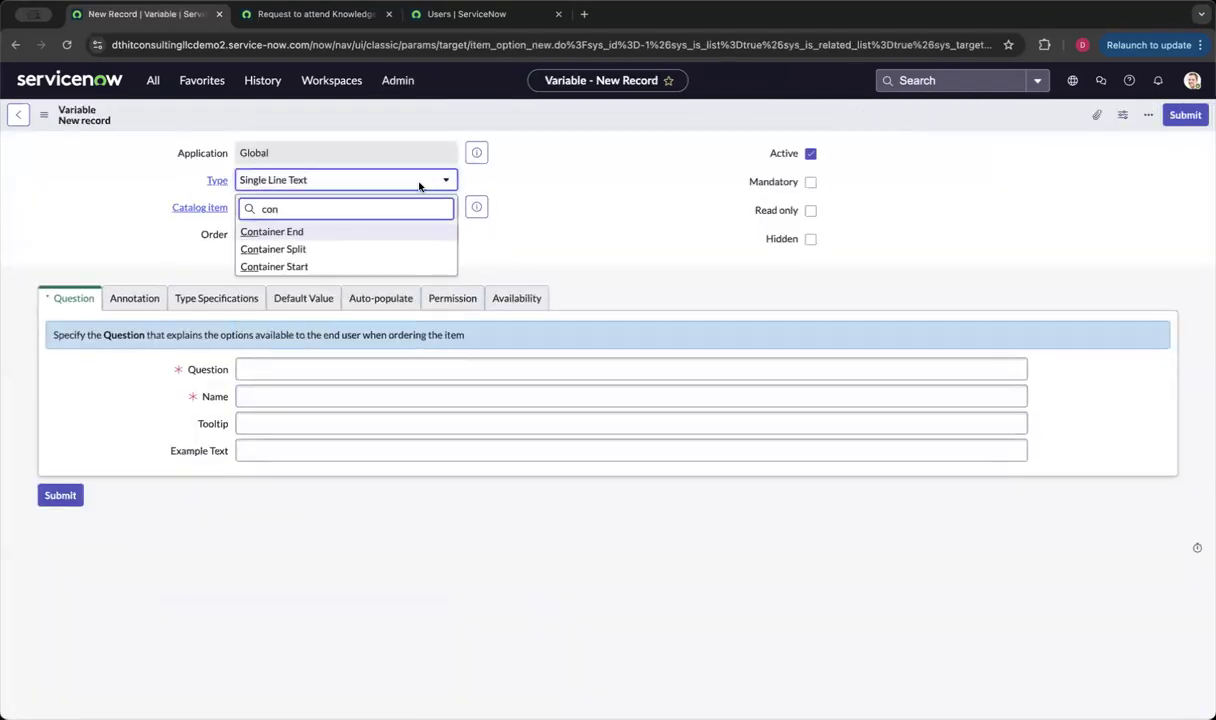
{"action": "left_click", "coordinate": [377, 265]}
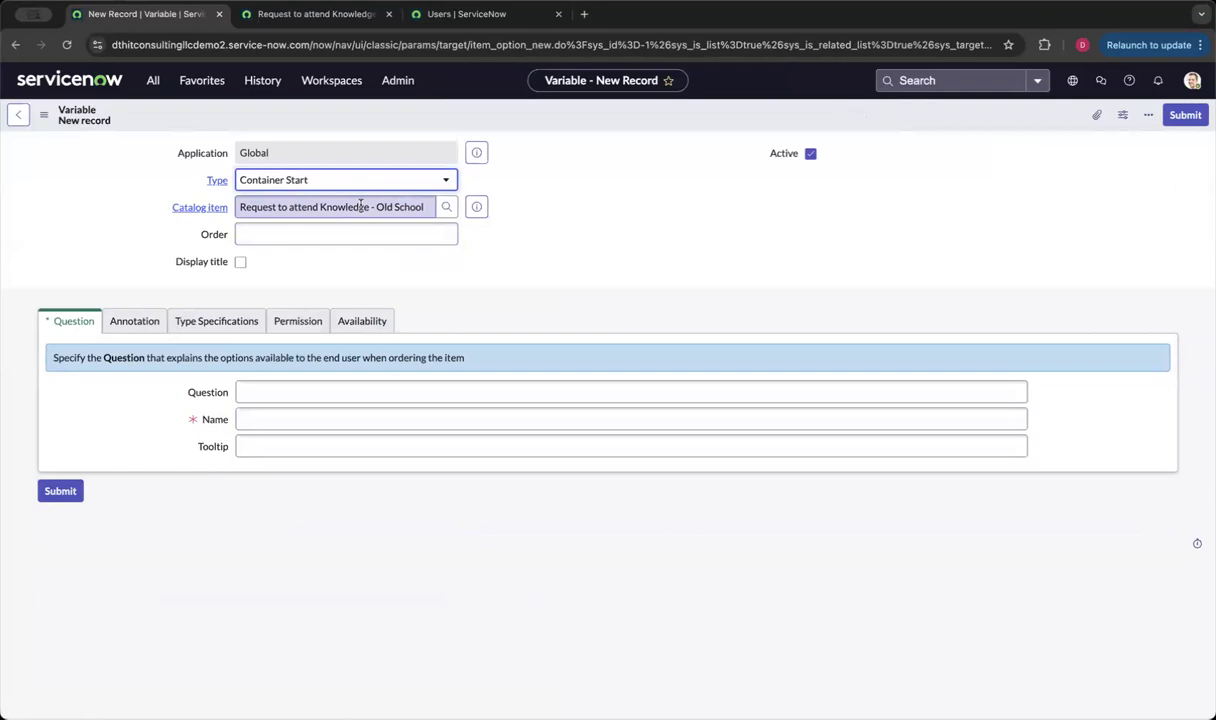
Step: Give the Container Start variable an order of 5 and the question "start"
{"action": "left_click", "coordinate": [339, 234]}
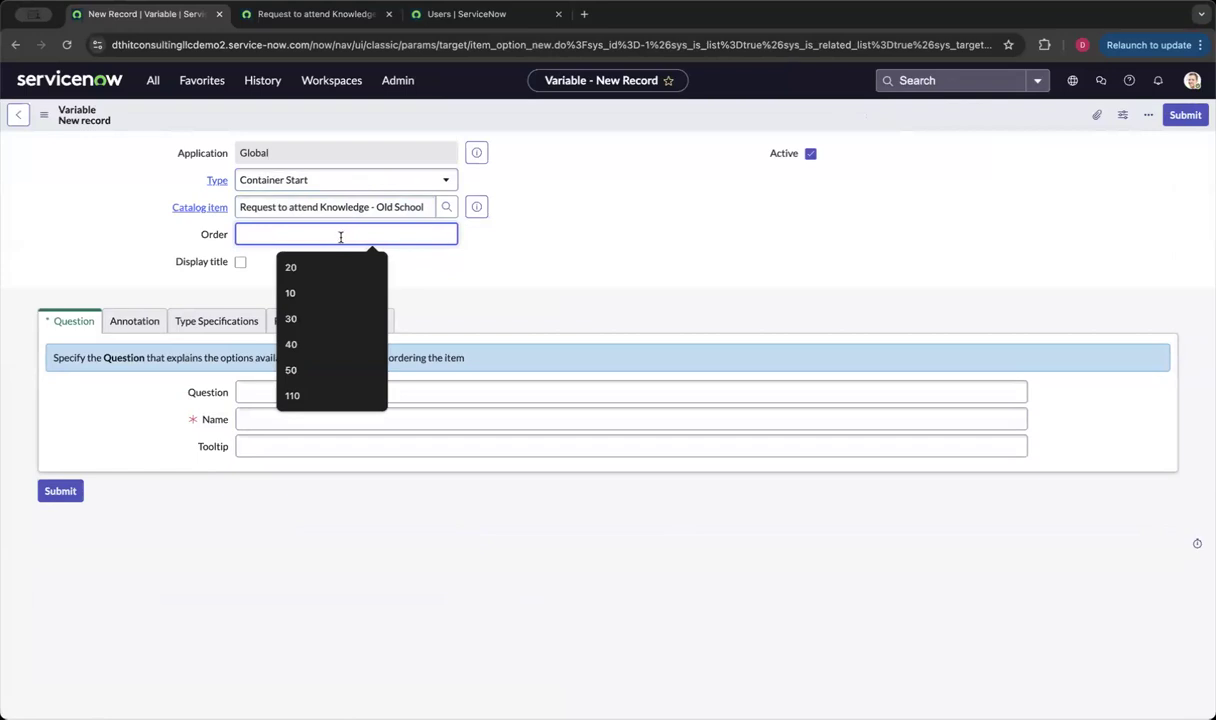
{"action": "type", "text": "5"}
{"action": "left_click", "coordinate": [418, 274]}
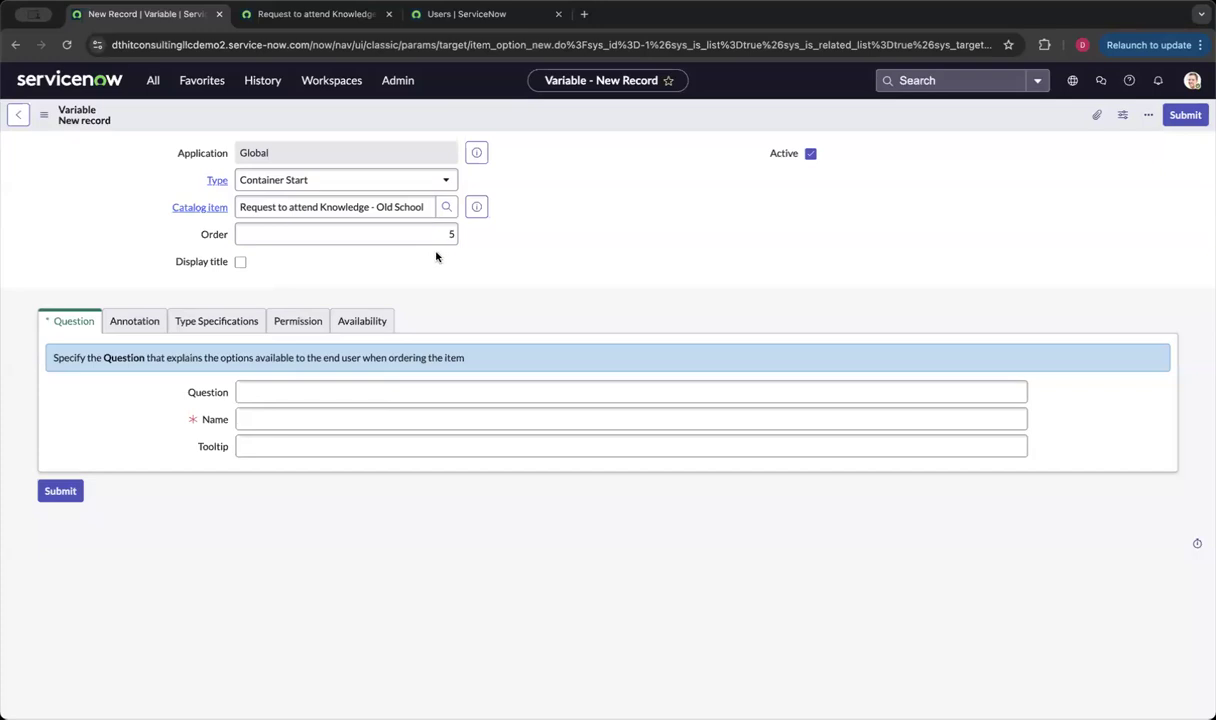
{"action": "left_click", "coordinate": [258, 419]}
{"action": "left_click", "coordinate": [261, 392]}
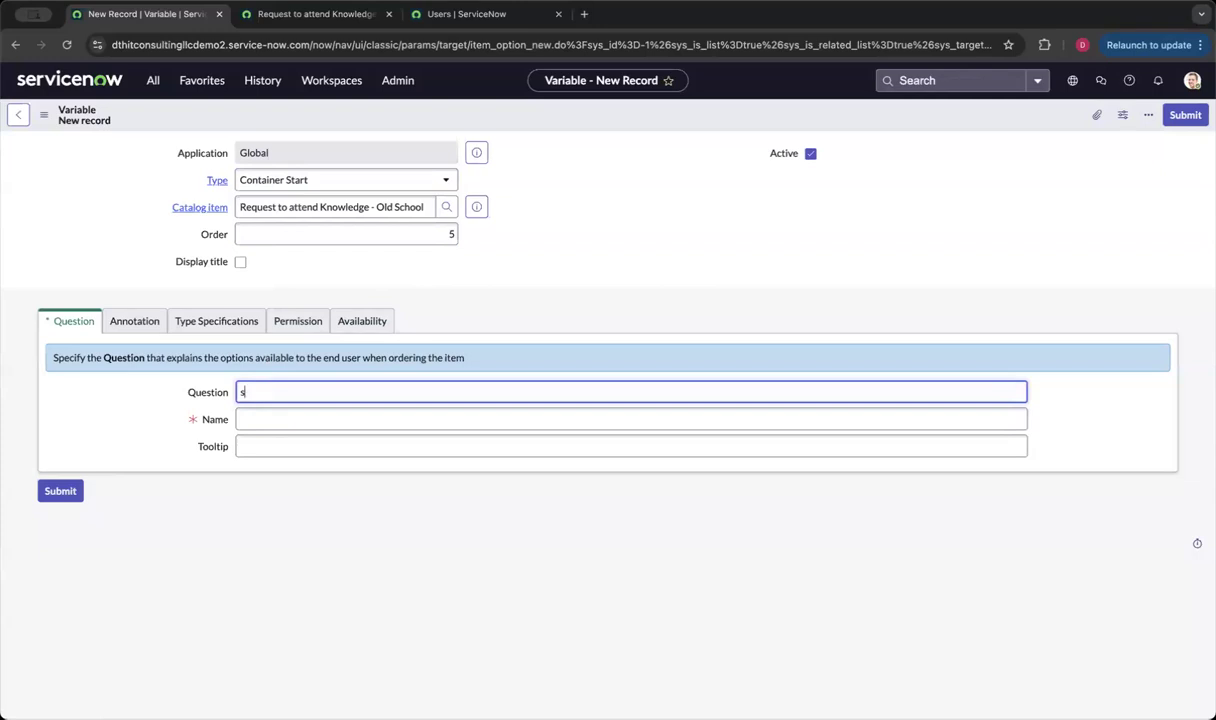
{"action": "key", "text": "Tab"}
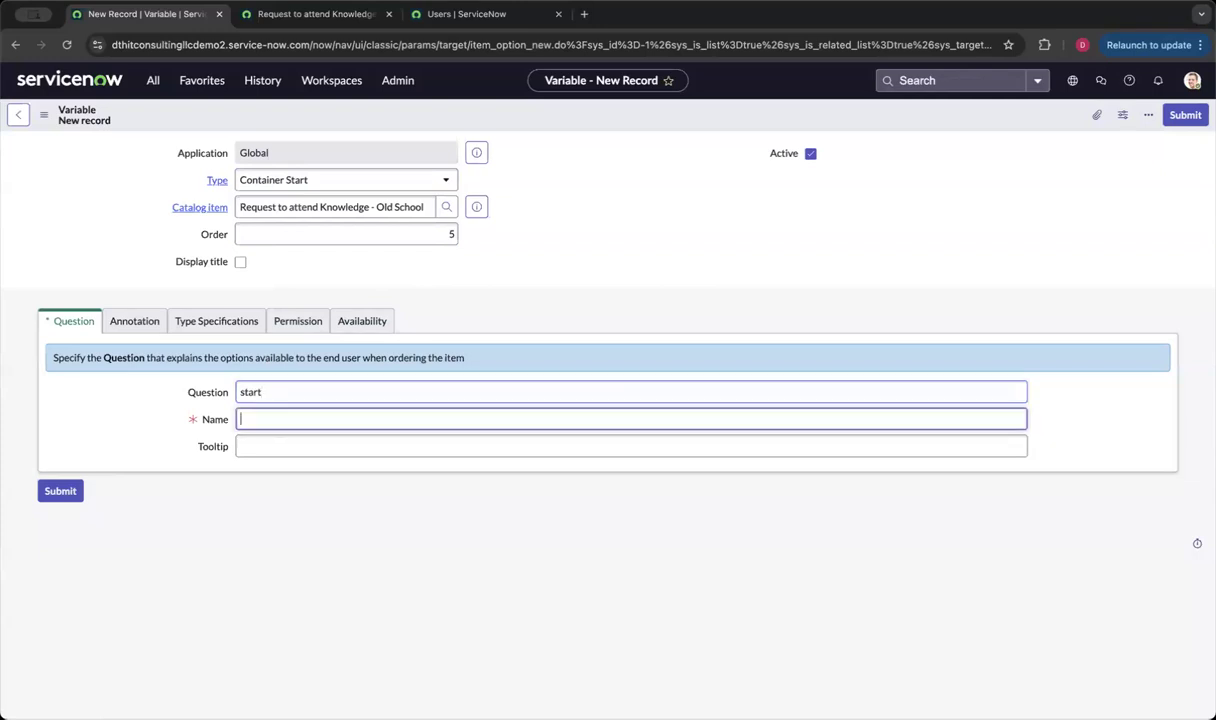
Step: Set the container's layout to 2 Columns Wide, alternating sides, leave Display title off, and submit the variable
{"action": "left_click", "coordinate": [182, 325]}
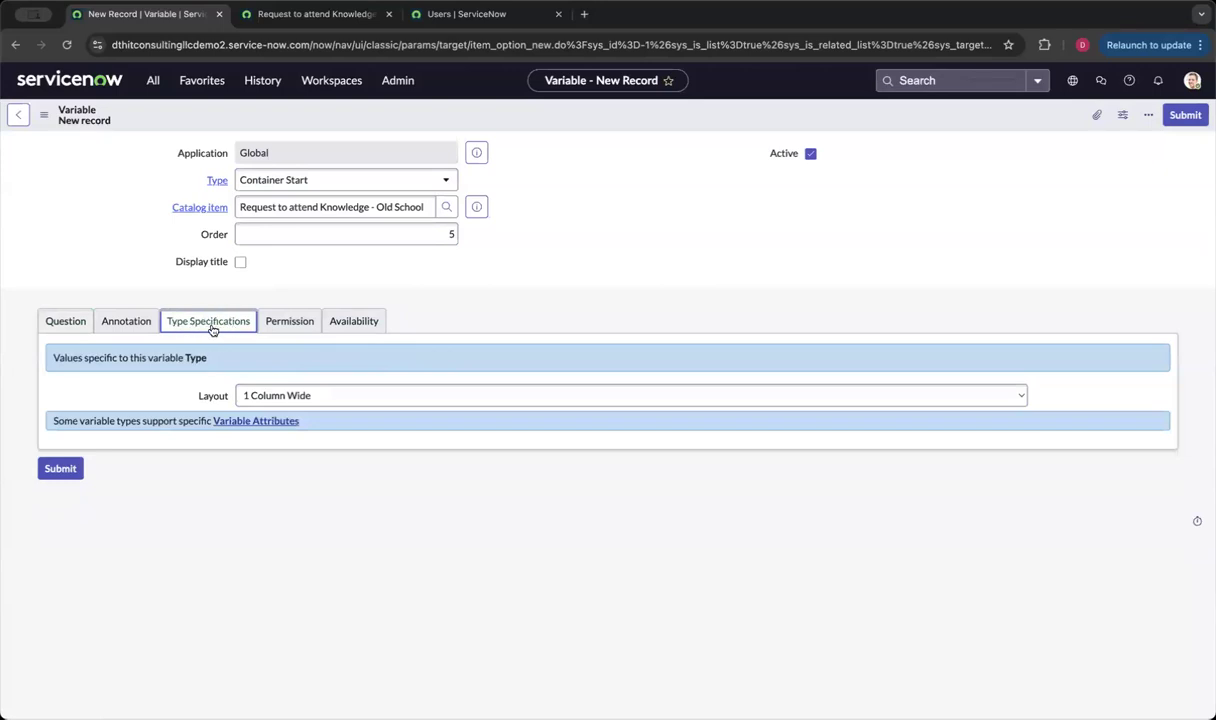
{"action": "left_click", "coordinate": [318, 396]}
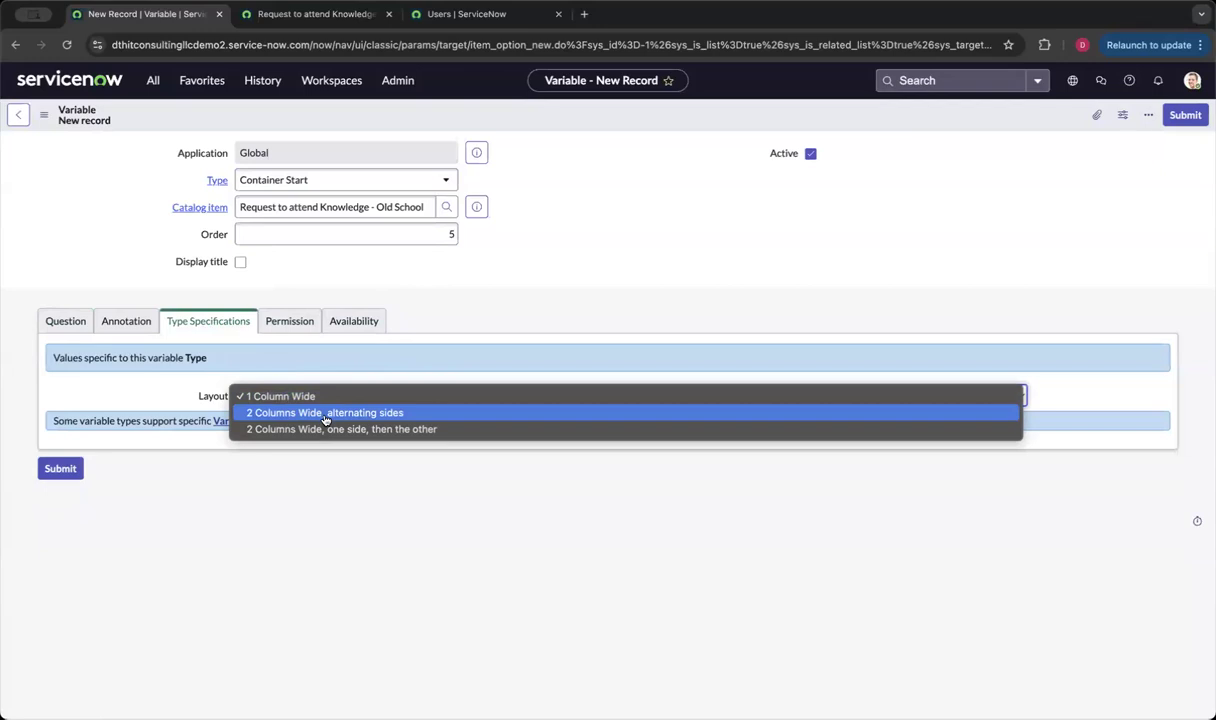
{"action": "left_click", "coordinate": [326, 413]}
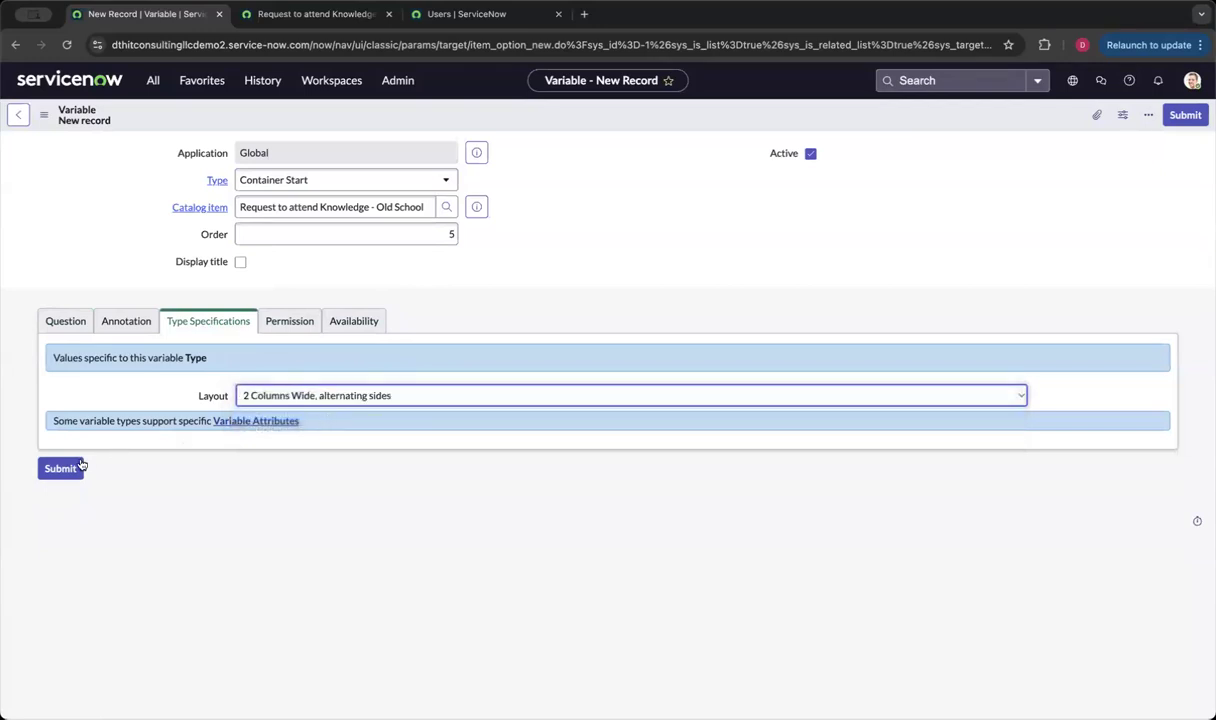
{"action": "left_click", "coordinate": [241, 262]}
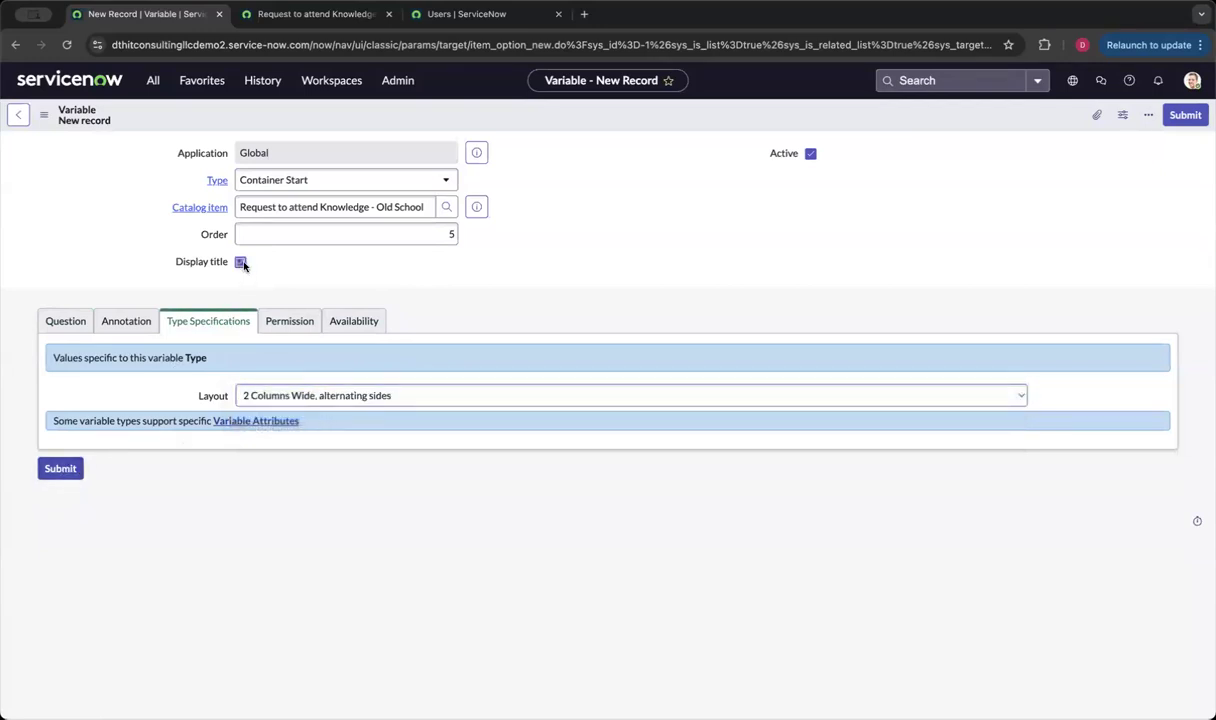
{"action": "left_click", "coordinate": [241, 263]}
{"action": "left_click", "coordinate": [66, 470]}
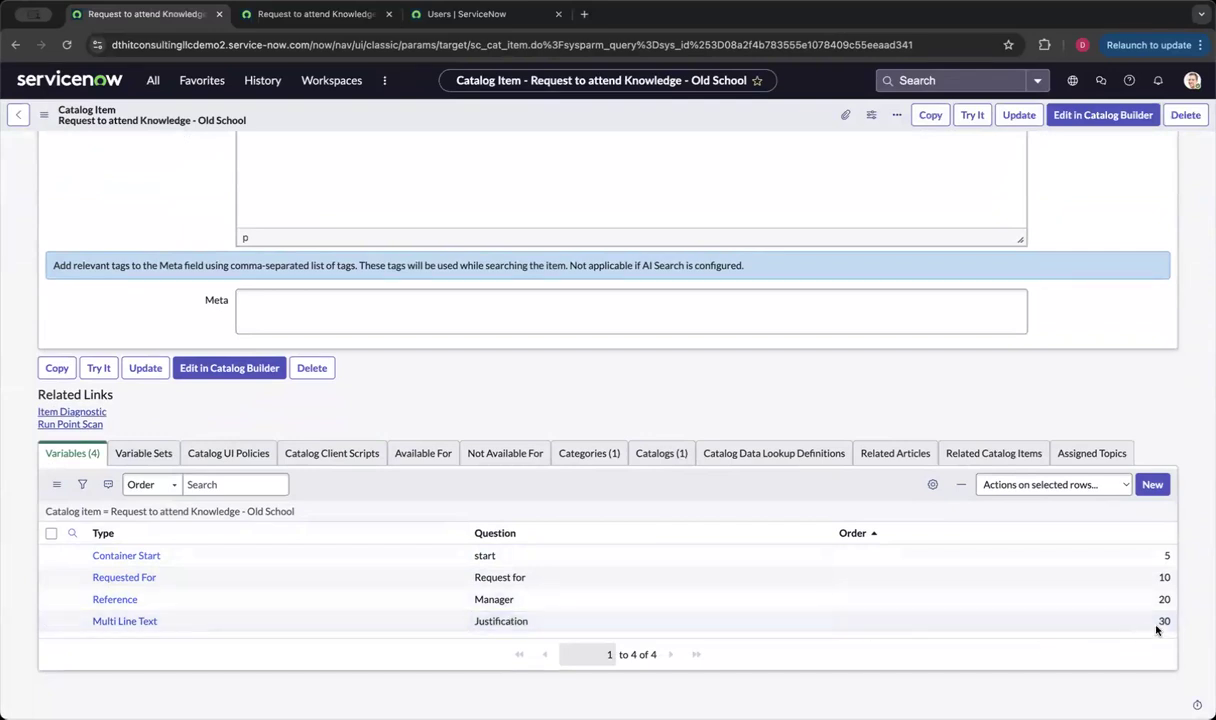
Step: Add a Container End variable with order 35 to the Old School item
{"action": "left_click", "coordinate": [1153, 485]}
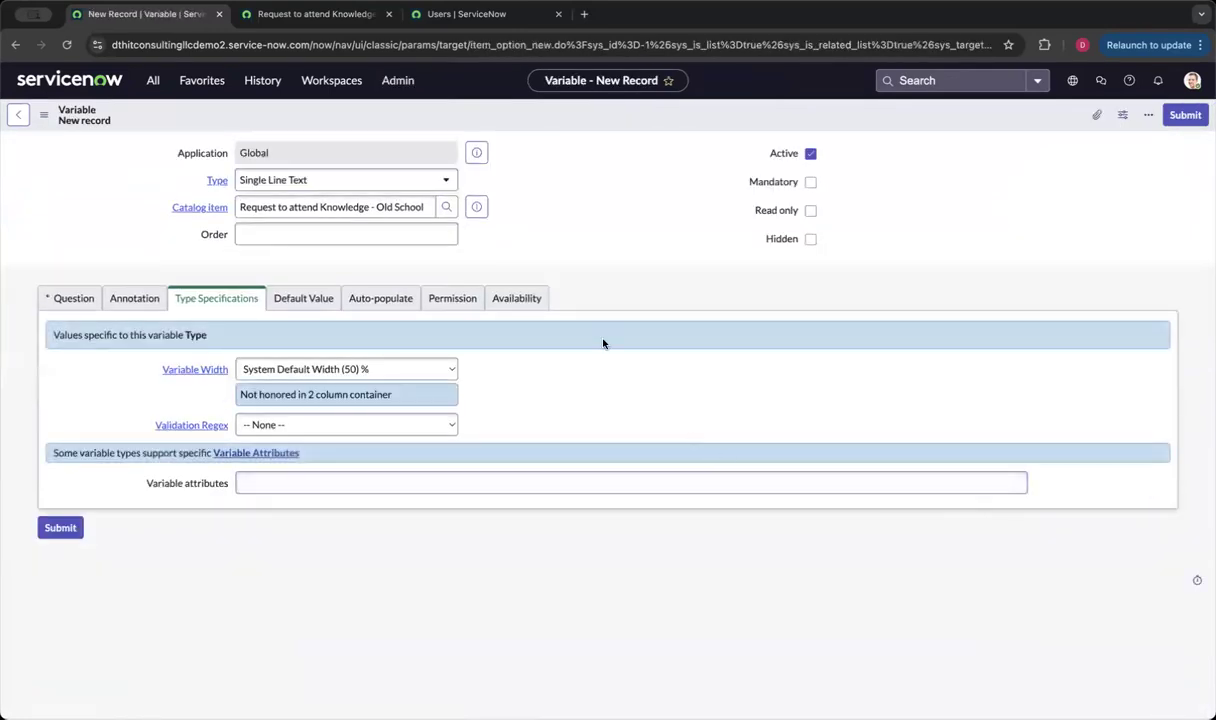
{"action": "left_click", "coordinate": [410, 180]}
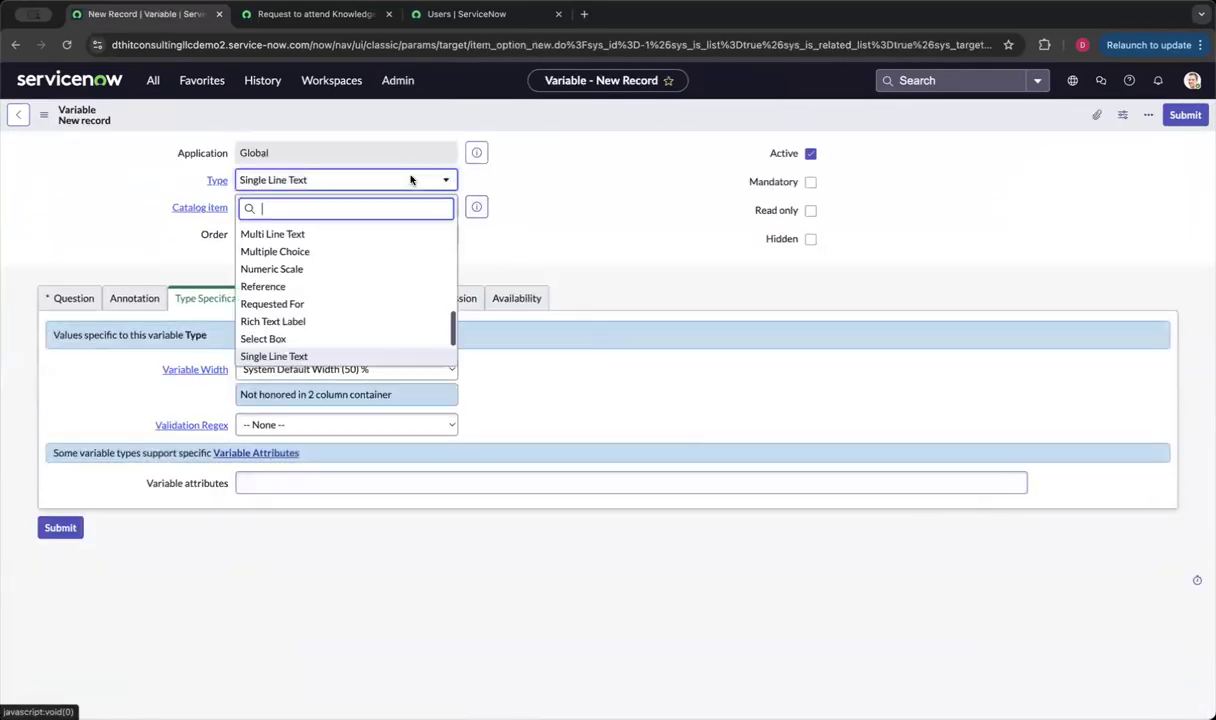
{"action": "type", "text": "con"}
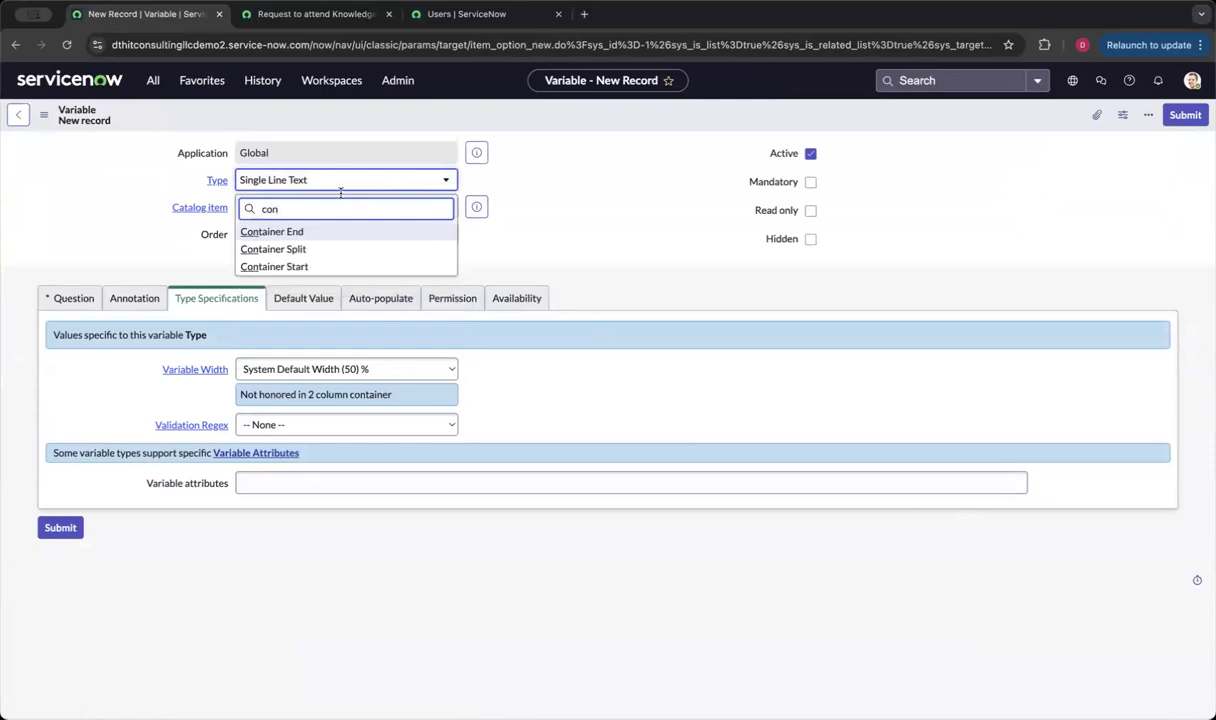
{"action": "left_click", "coordinate": [284, 231]}
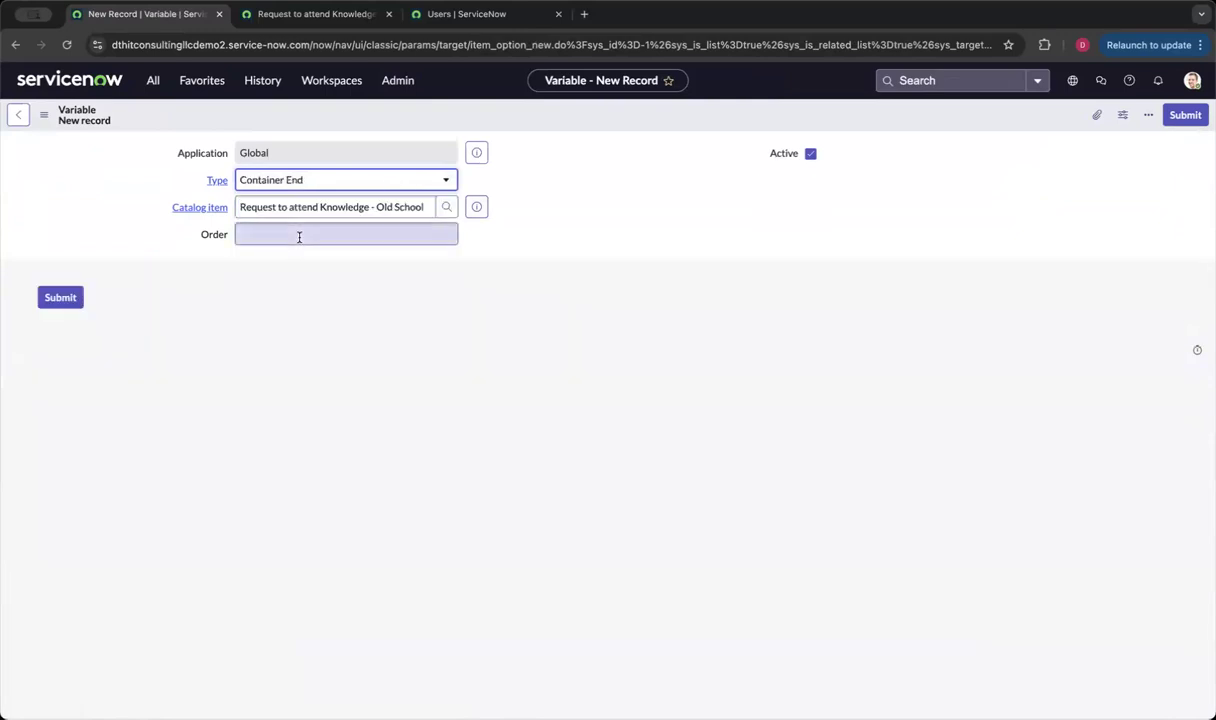
{"action": "left_click", "coordinate": [299, 235]}
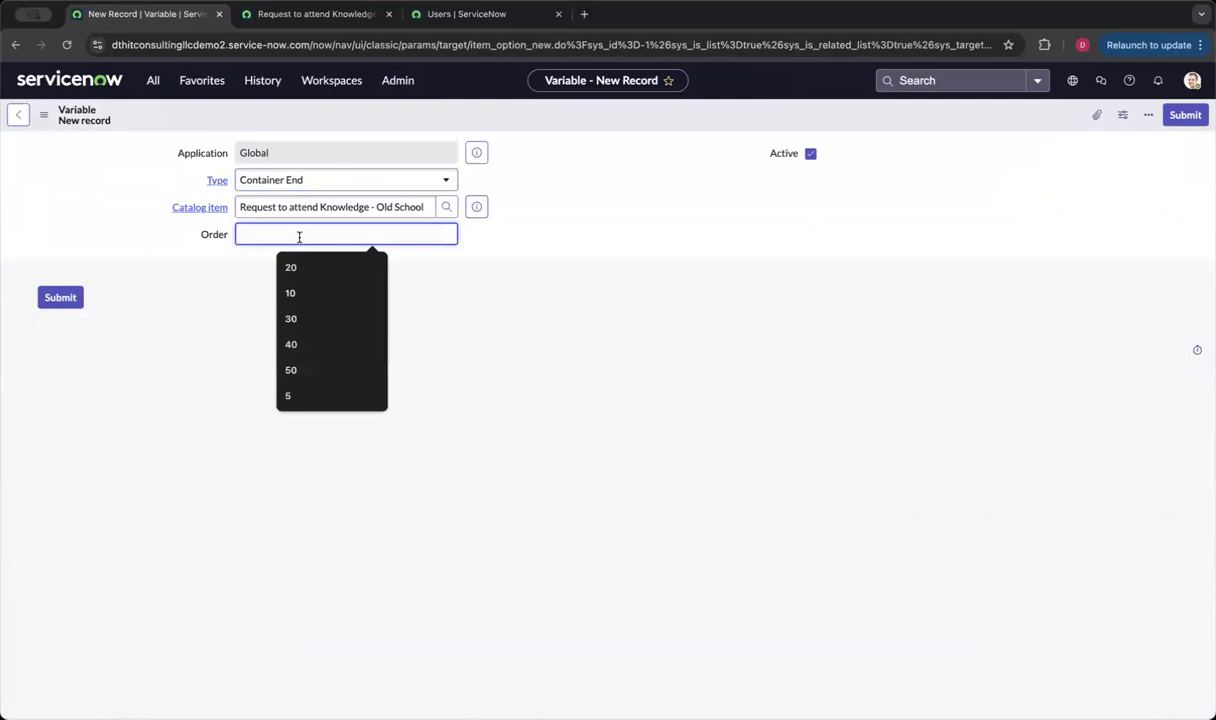
{"action": "type", "text": "35"}
{"action": "left_click", "coordinate": [57, 298]}
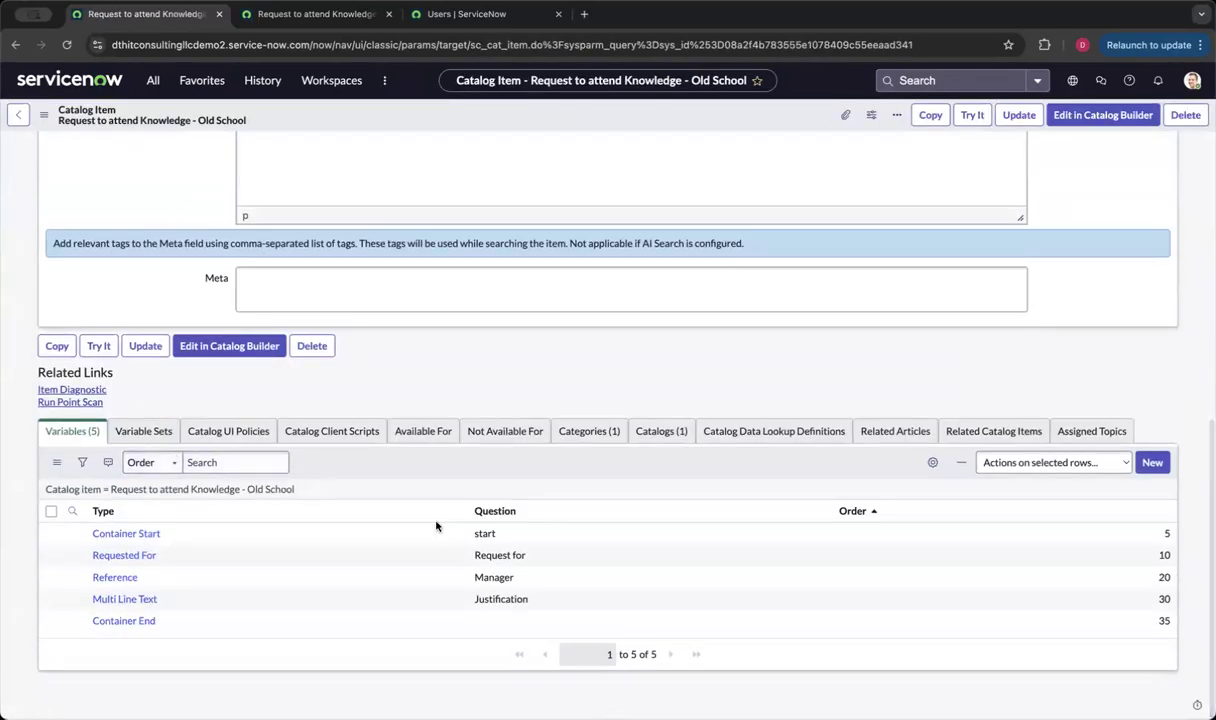
Step: Set the Container End variable's order to 25 in the variable list
{"action": "double_click", "coordinate": [1025, 621]}
{"action": "type", "text": "25"}
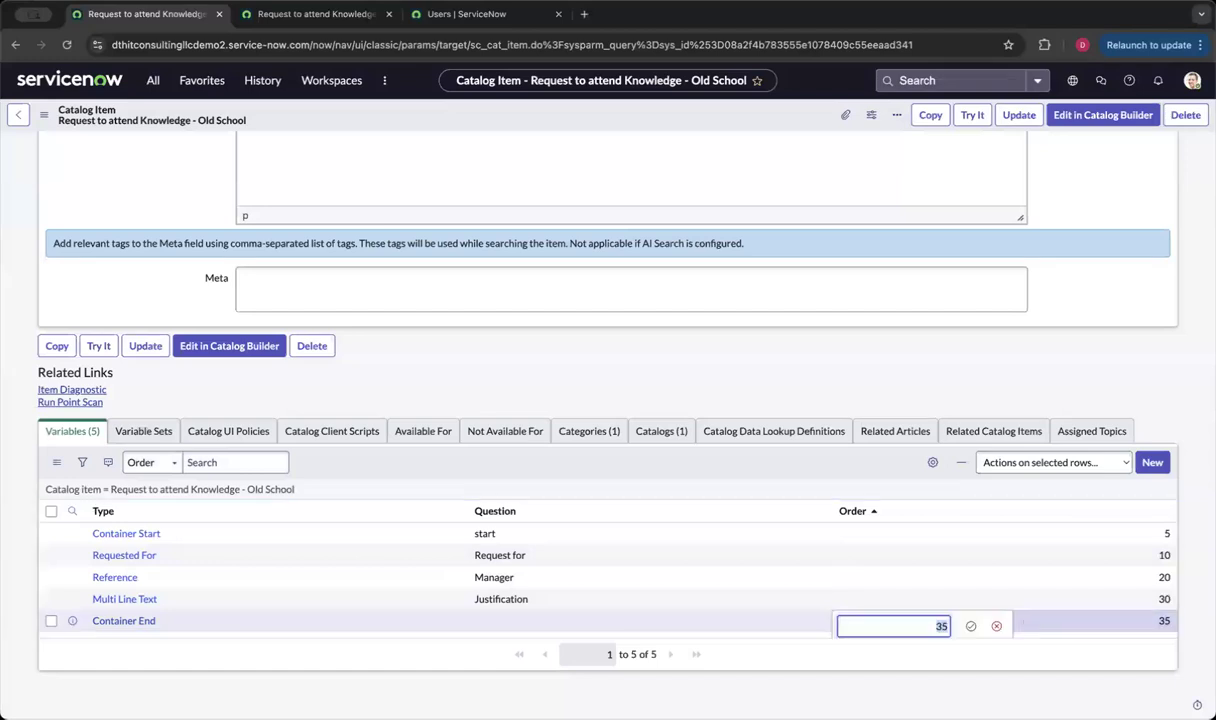
{"action": "key", "text": "Return"}
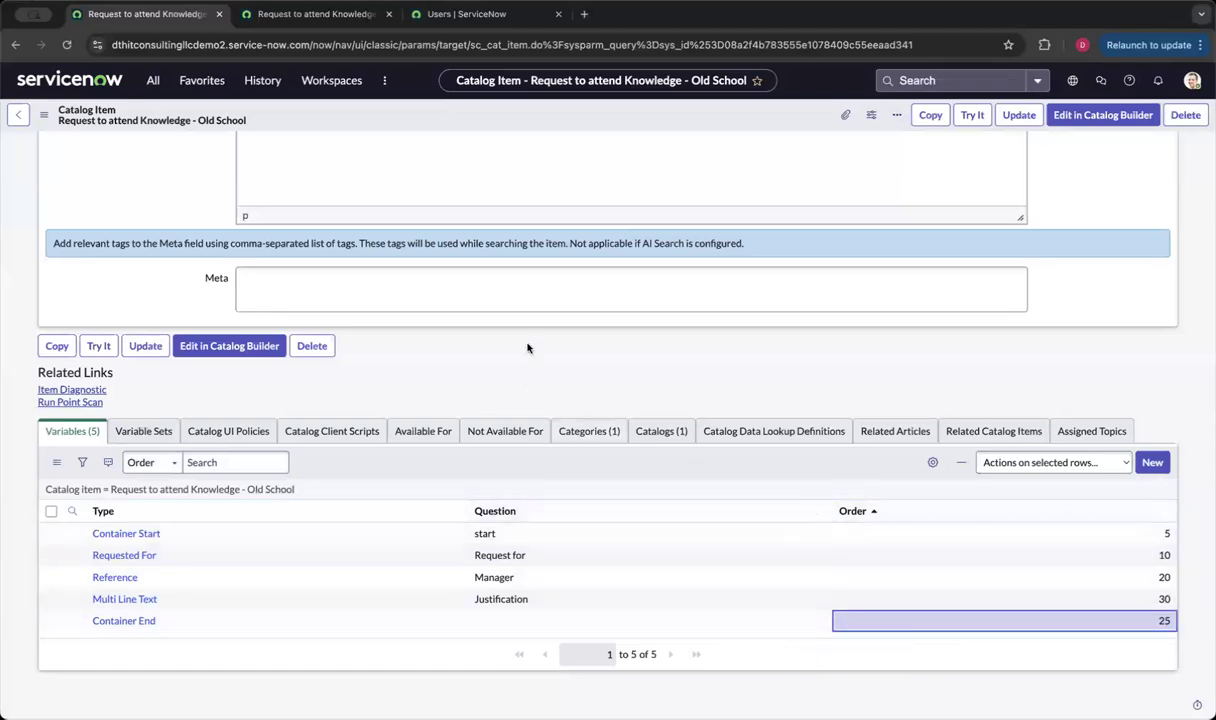
Step: Check the container layout in the Old School item's preview and return to the item's configuration
{"action": "left_click", "coordinate": [95, 346]}
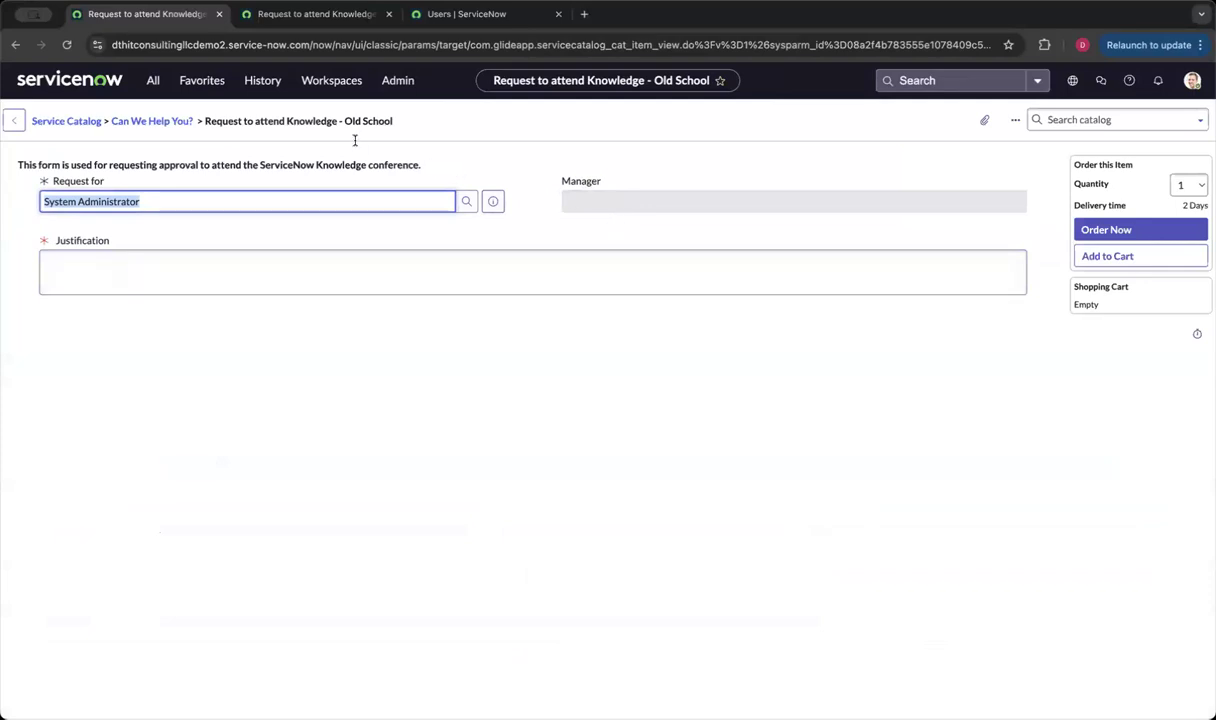
{"action": "right_click", "coordinate": [478, 118]}
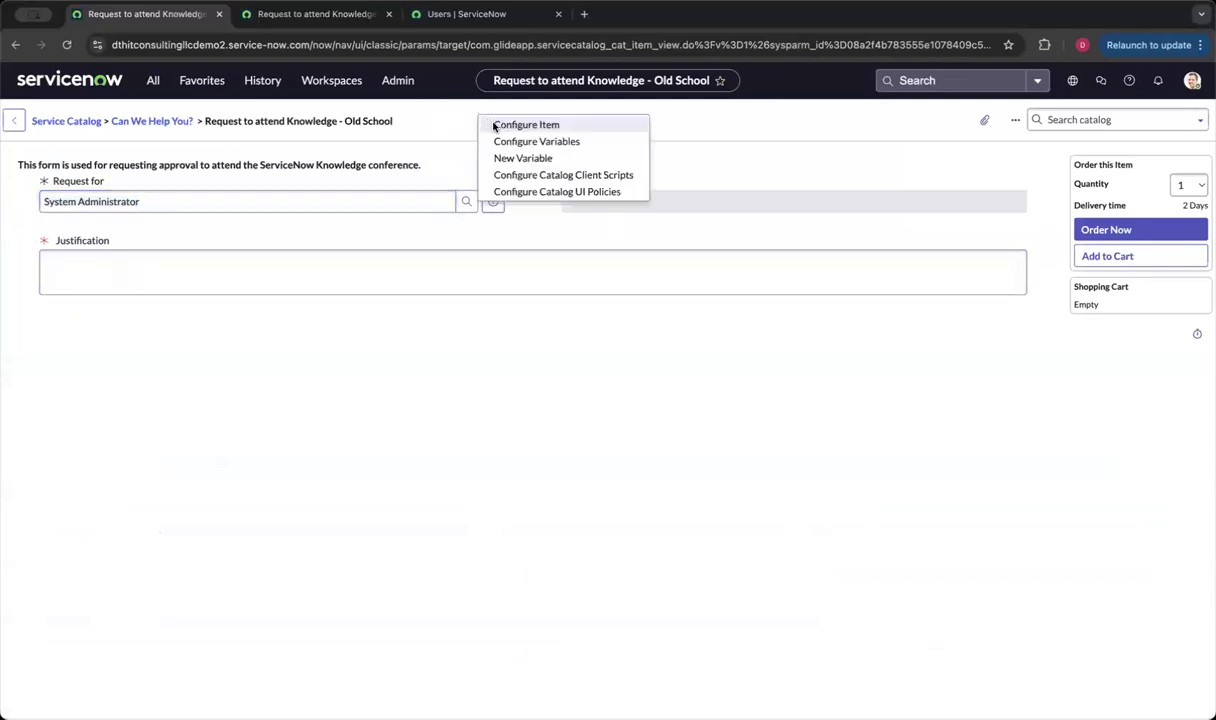
{"action": "left_click", "coordinate": [494, 126]}
Step: Open the Request for variable and enable Show help in its annotation settings
{"action": "scroll", "coordinate": [448, 369], "scroll_direction": "down", "scroll_amount": 5}
{"action": "scroll", "coordinate": [447, 371], "scroll_direction": "down", "scroll_amount": 5}
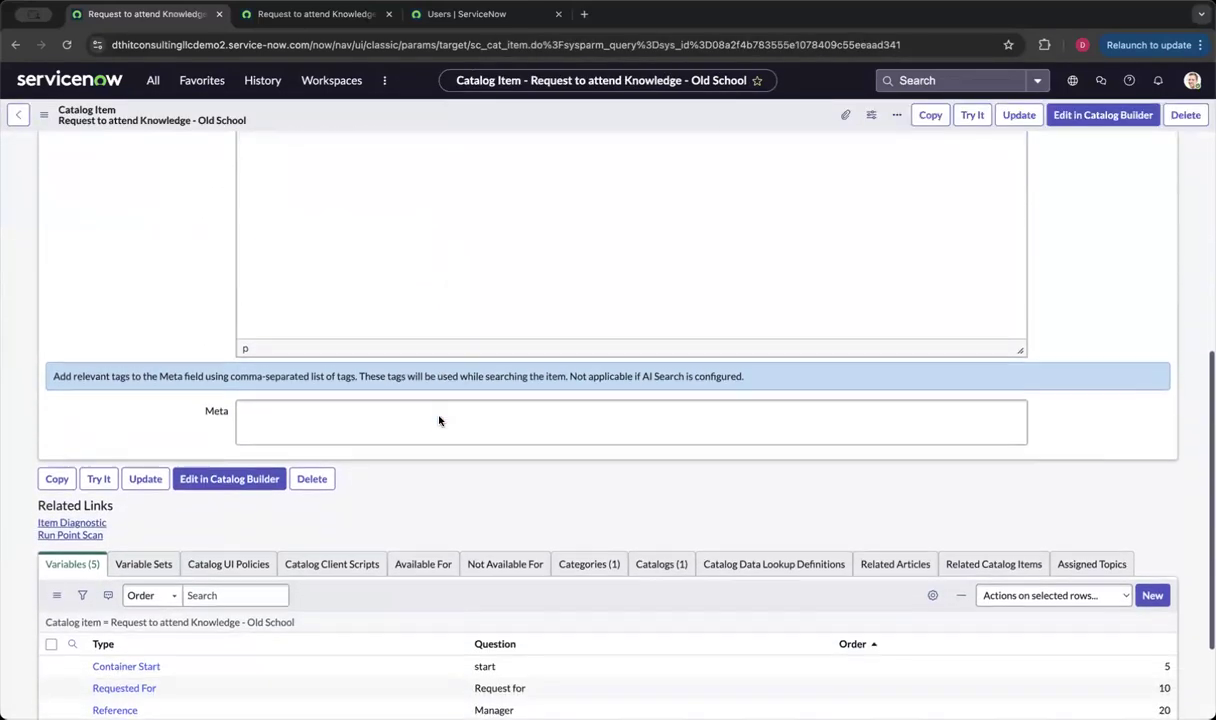
{"action": "scroll", "coordinate": [438, 420], "scroll_direction": "down", "scroll_amount": 2}
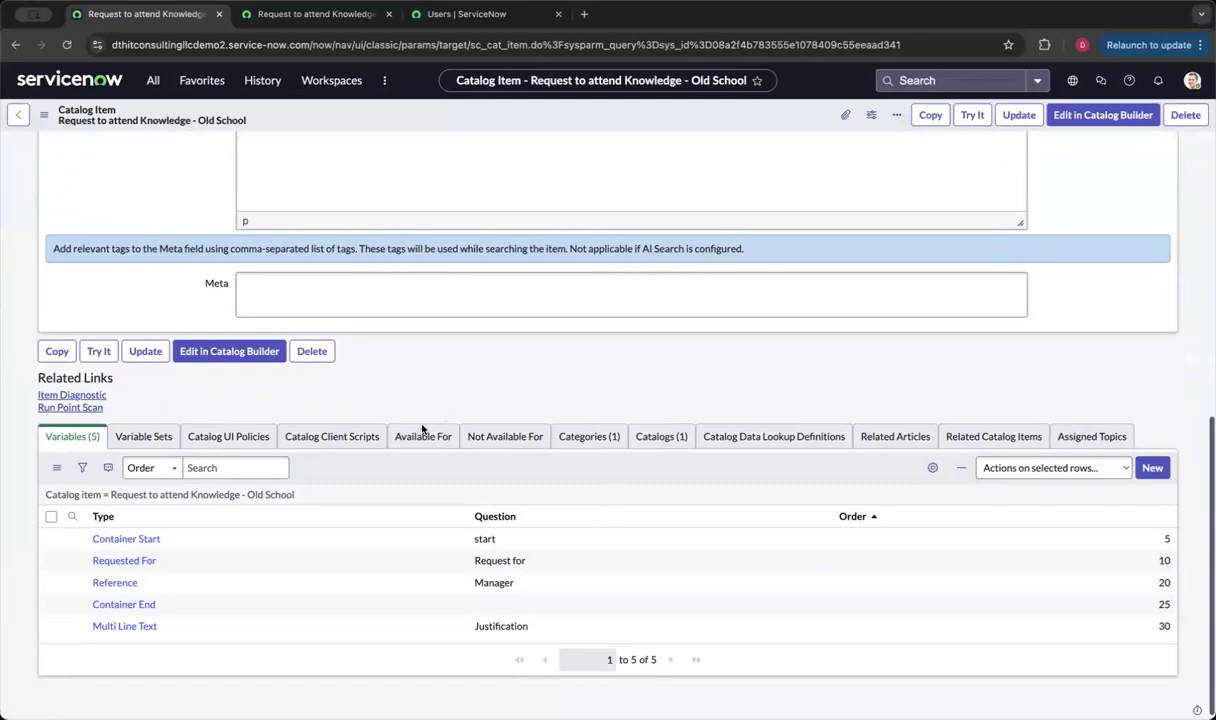
{"action": "left_click", "coordinate": [140, 564]}
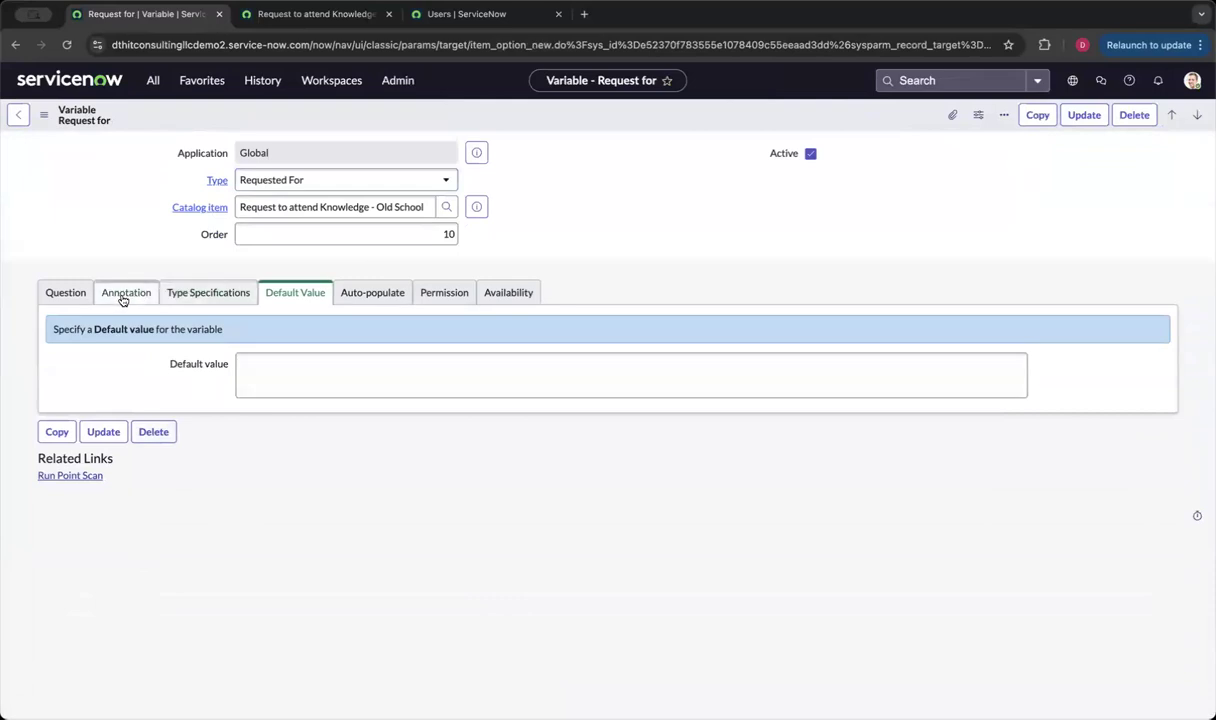
{"action": "left_click", "coordinate": [257, 360]}
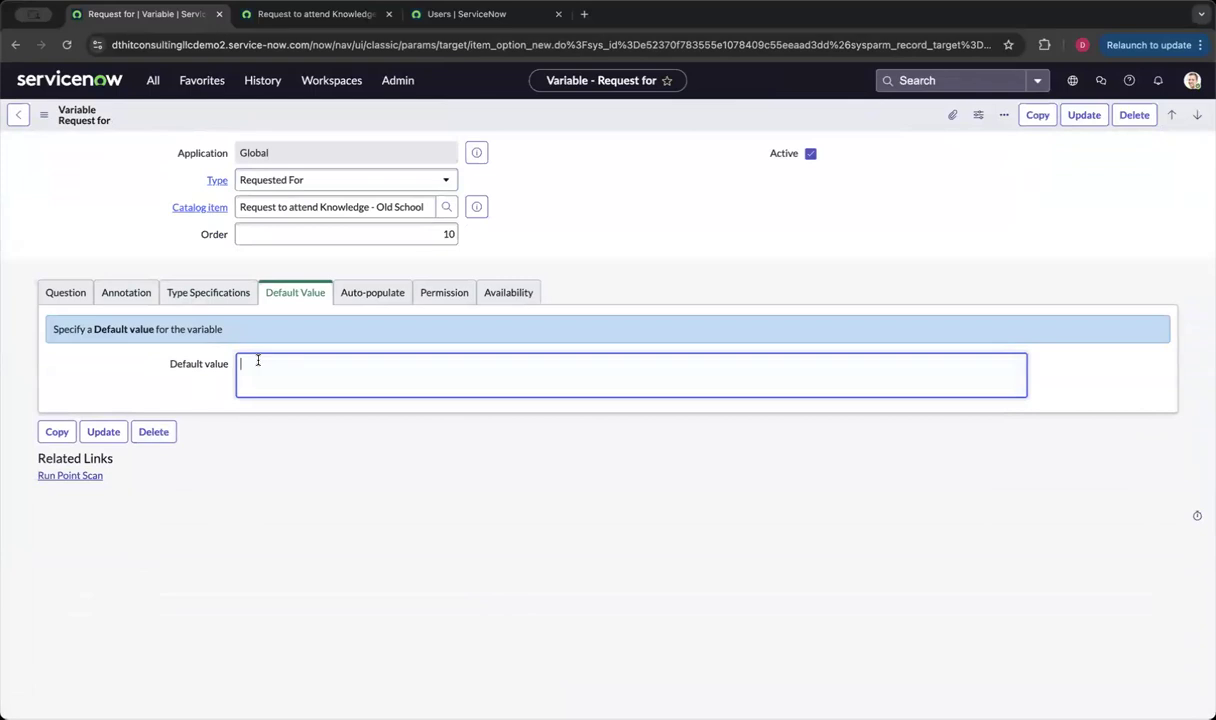
{"action": "left_click", "coordinate": [125, 296]}
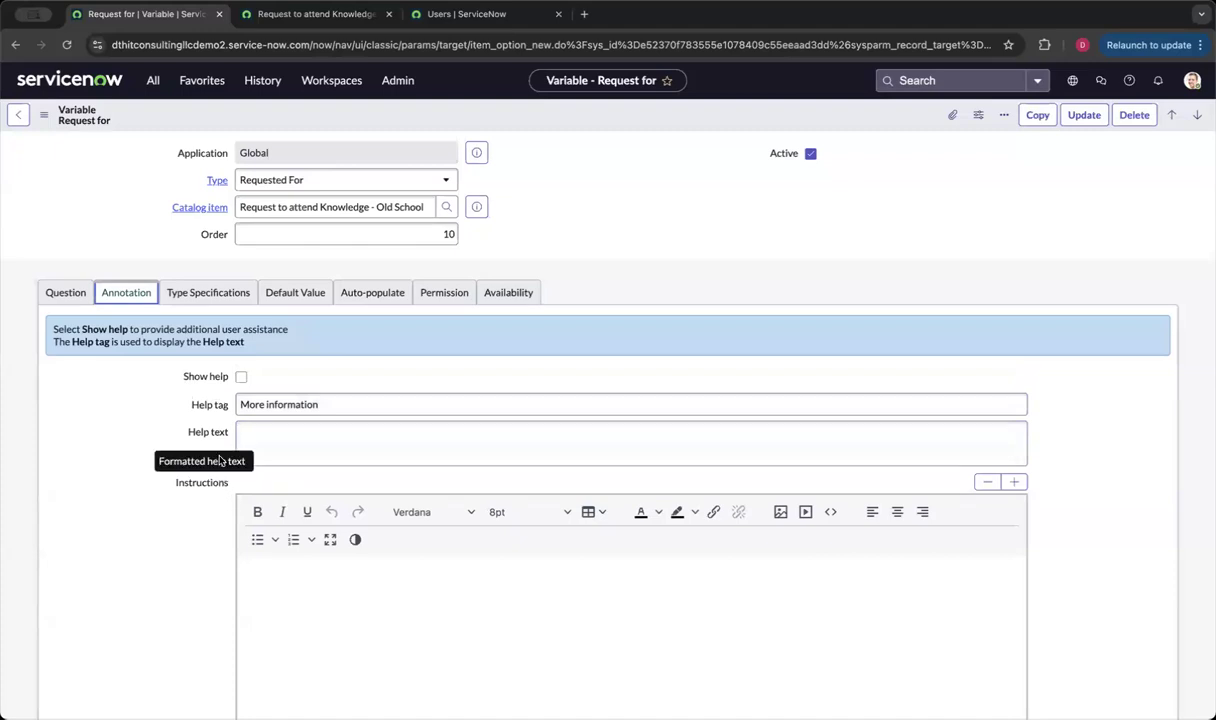
{"action": "left_click", "coordinate": [240, 377]}
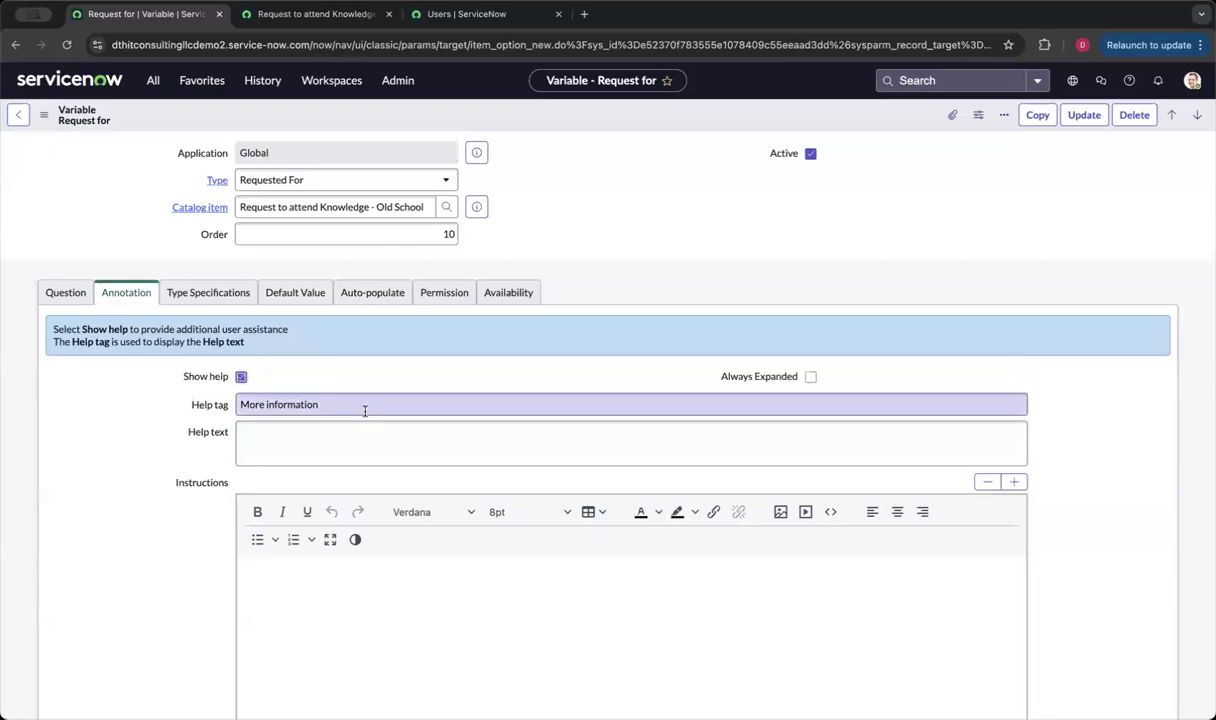
{"action": "left_click_drag", "start_coordinate": [178, 377], "coordinate": [225, 379]}
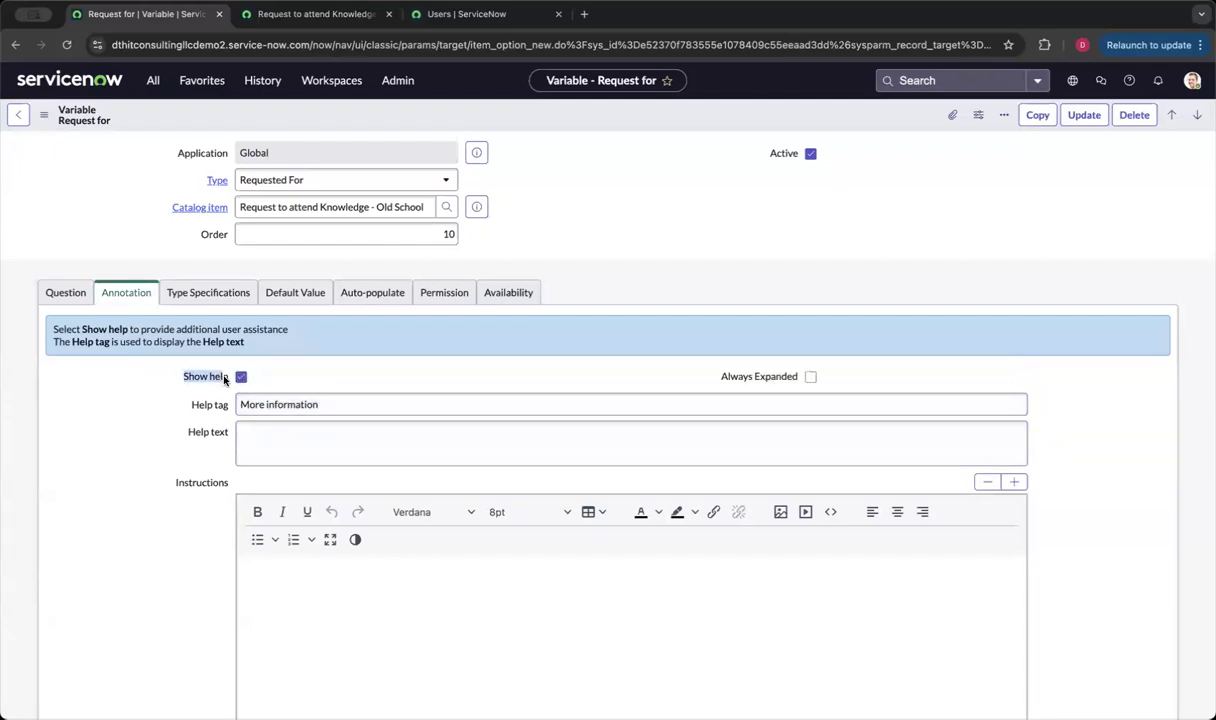
{"action": "left_click_drag", "start_coordinate": [718, 377], "coordinate": [797, 379]}
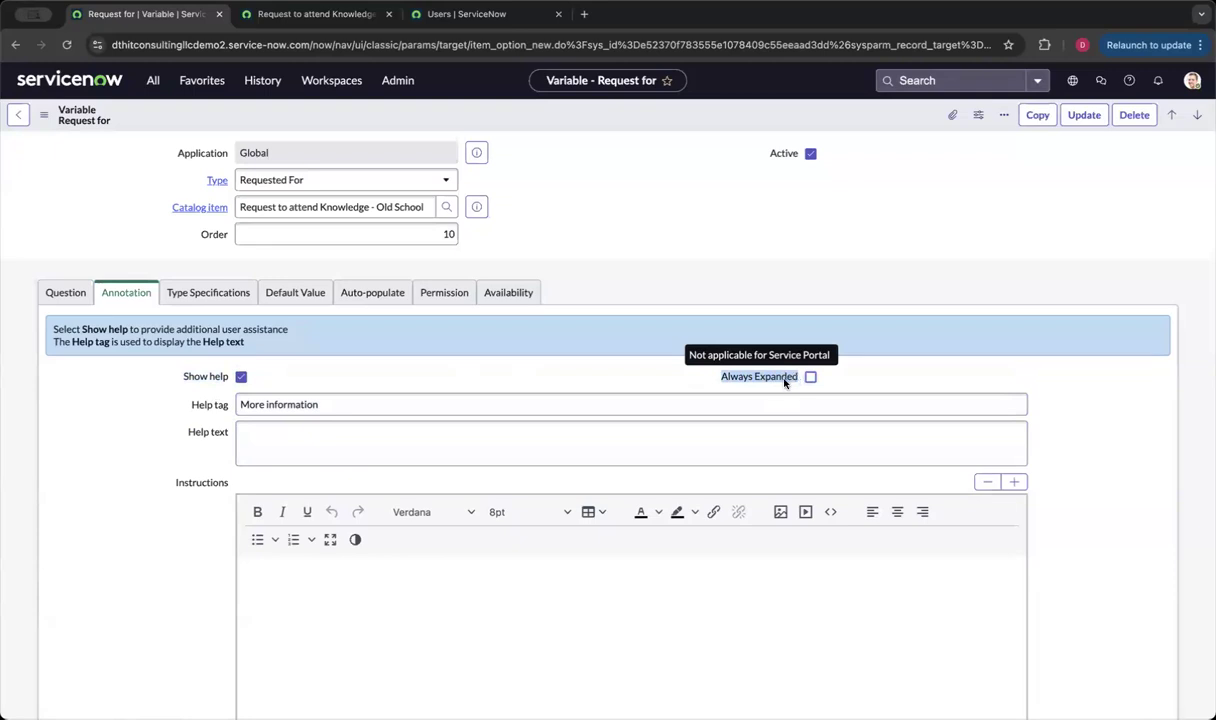
{"action": "left_click", "coordinate": [769, 386]}
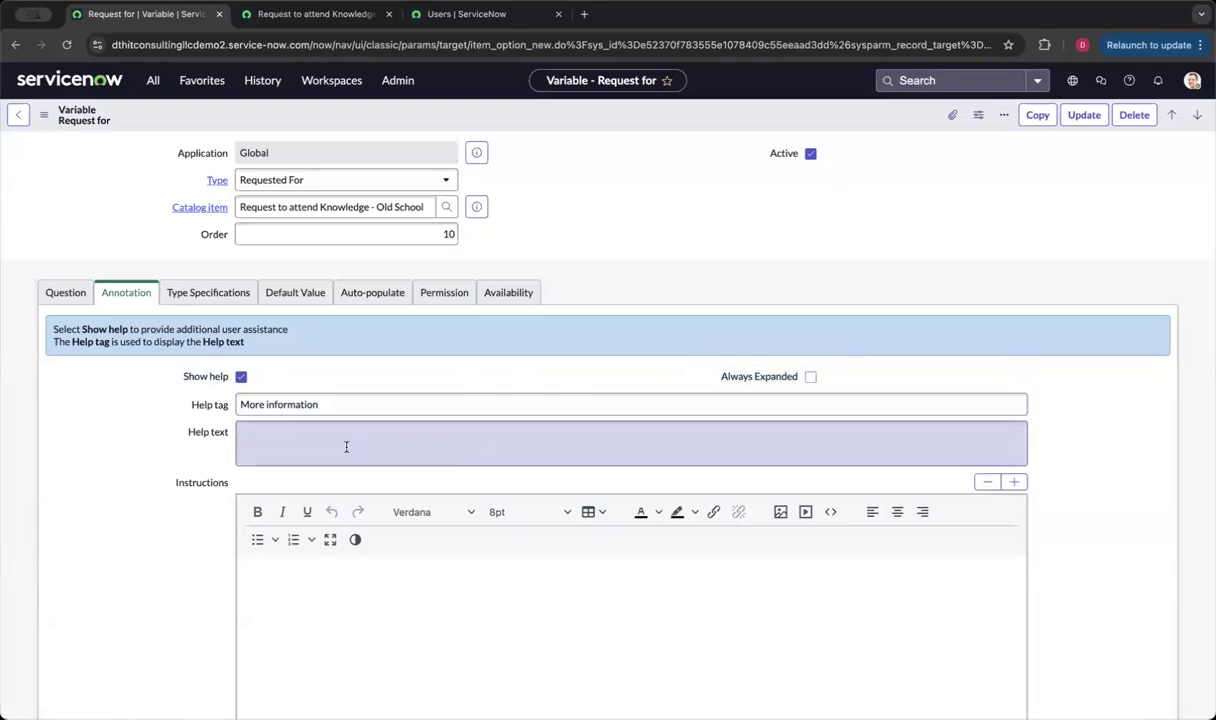
Step: Enter "User this field for the requestor." as the Request for variable's help text and save the variable
{"action": "left_click", "coordinate": [252, 404]}
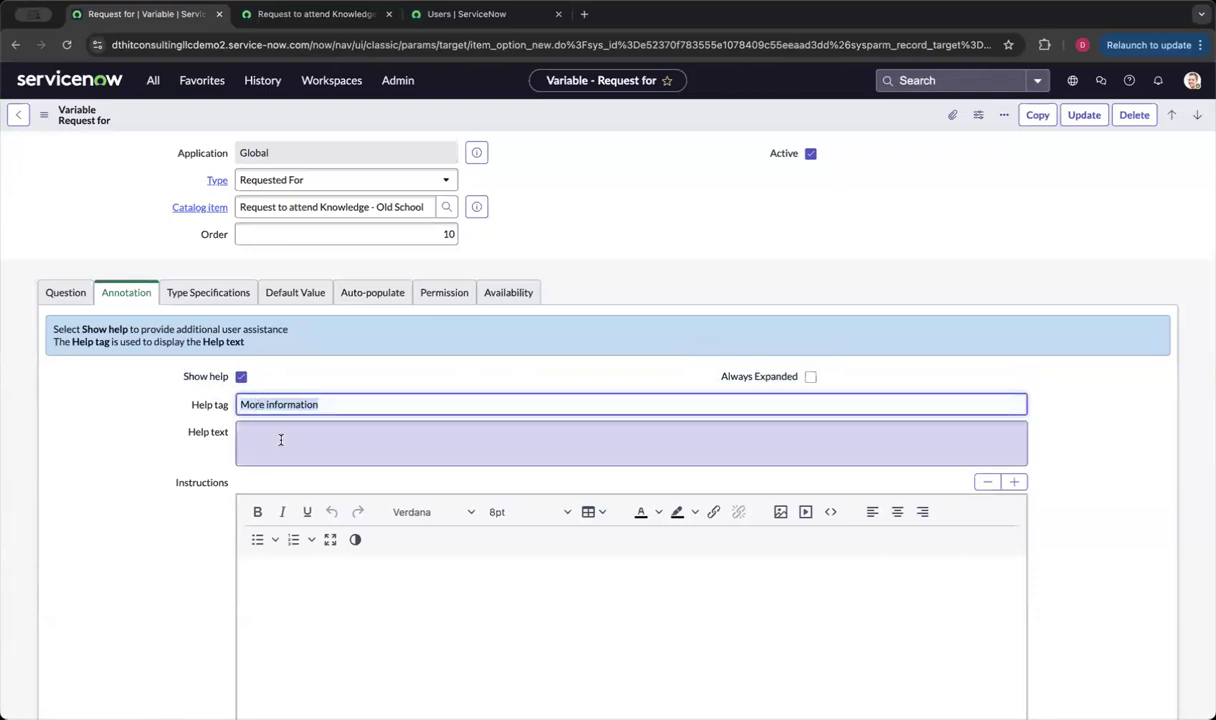
{"action": "left_click", "coordinate": [280, 439]}
{"action": "type", "text": "User th"}
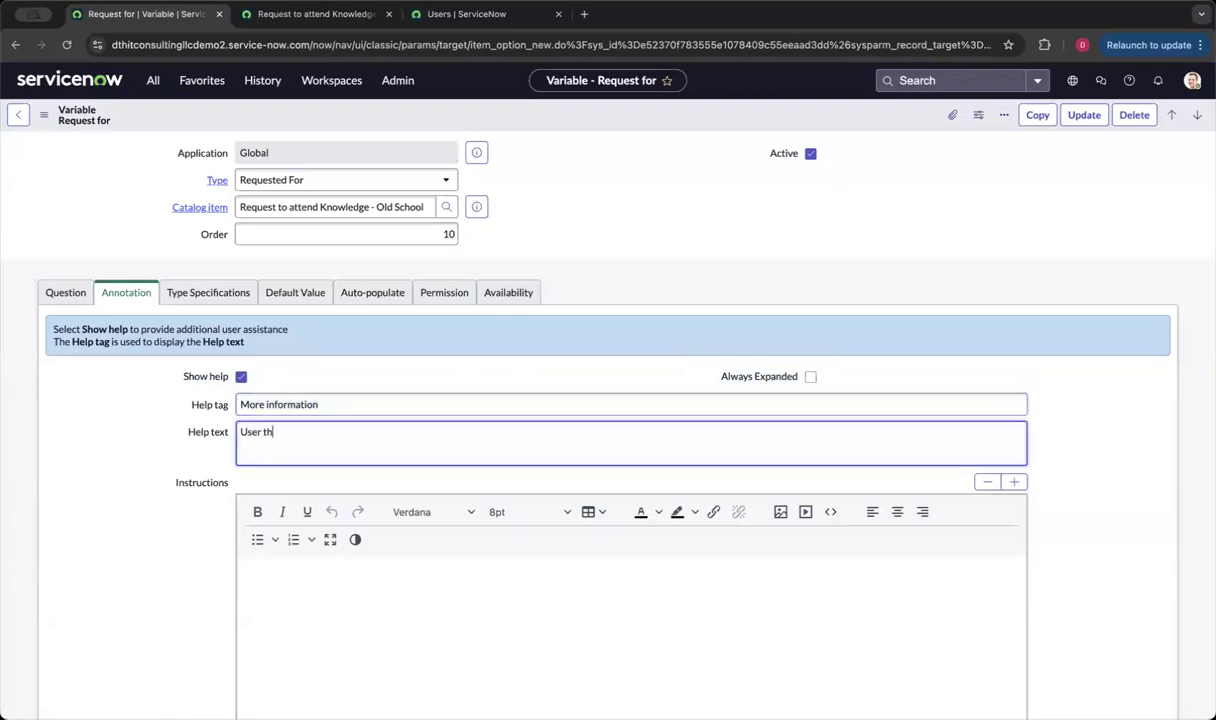
{"action": "type", "text": "is field for the requestor."}
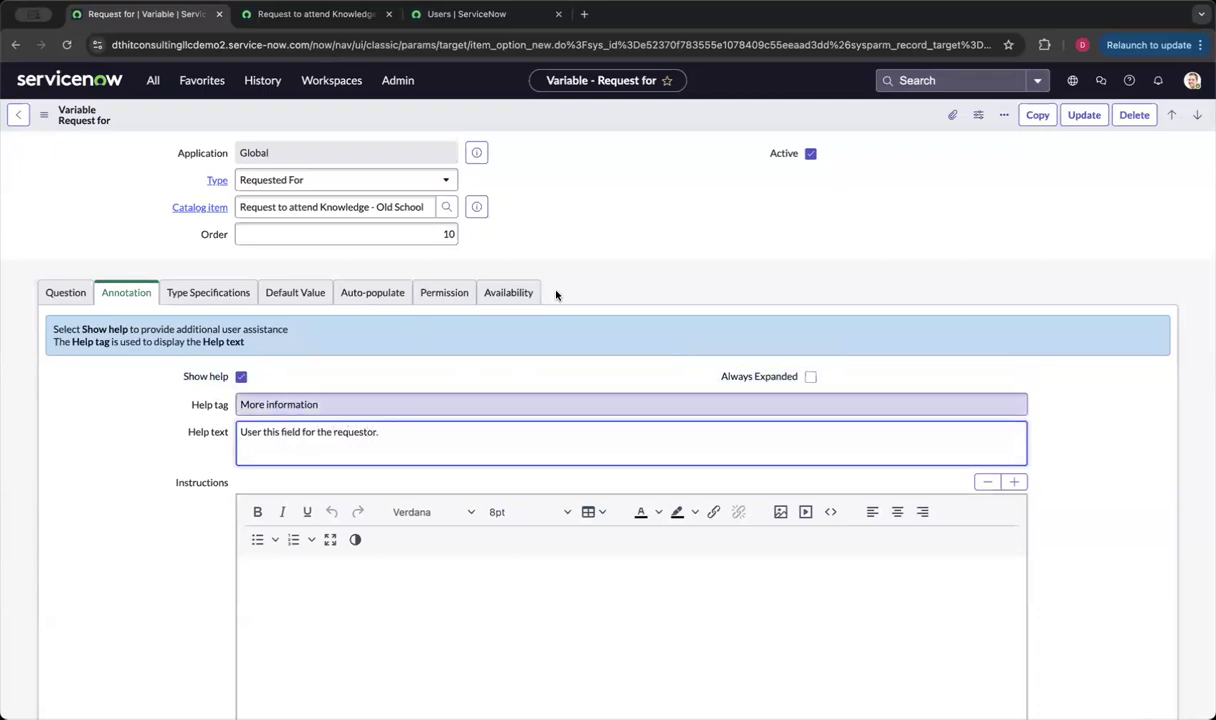
{"action": "left_click", "coordinate": [1081, 122]}
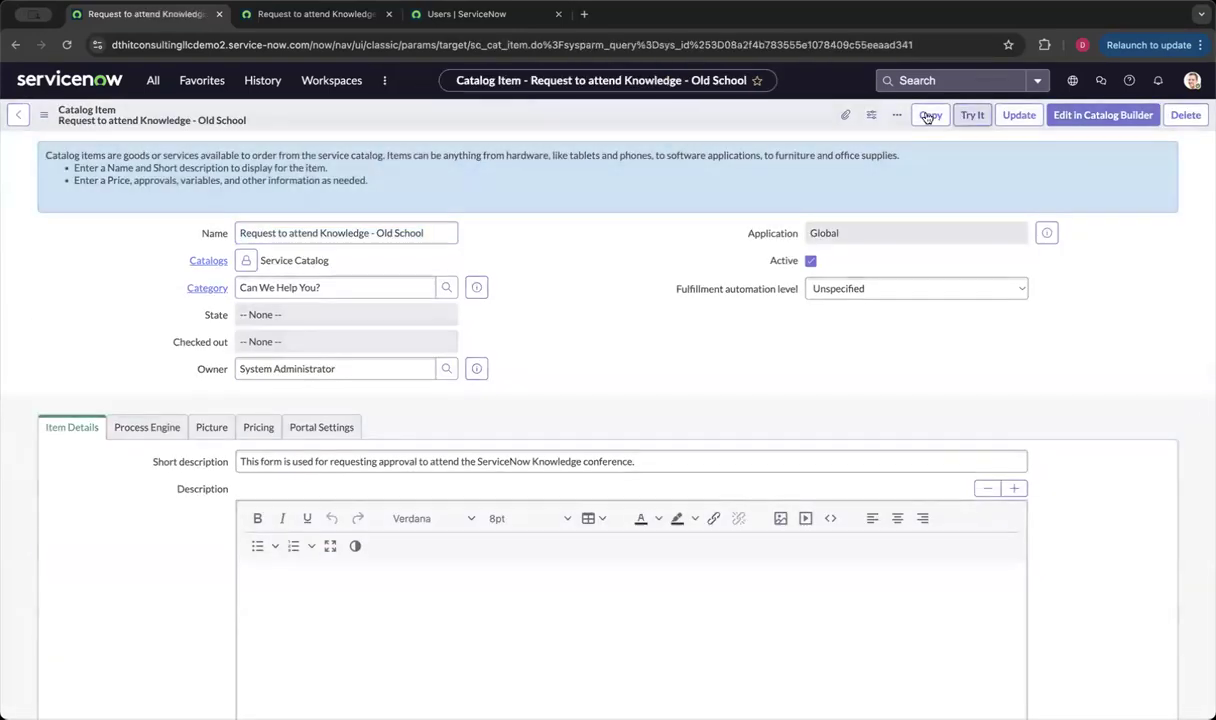
Step: Expand and collapse the More information help under Request for in the item's preview, and go back to the item's configuration
{"action": "left_click", "coordinate": [124, 202]}
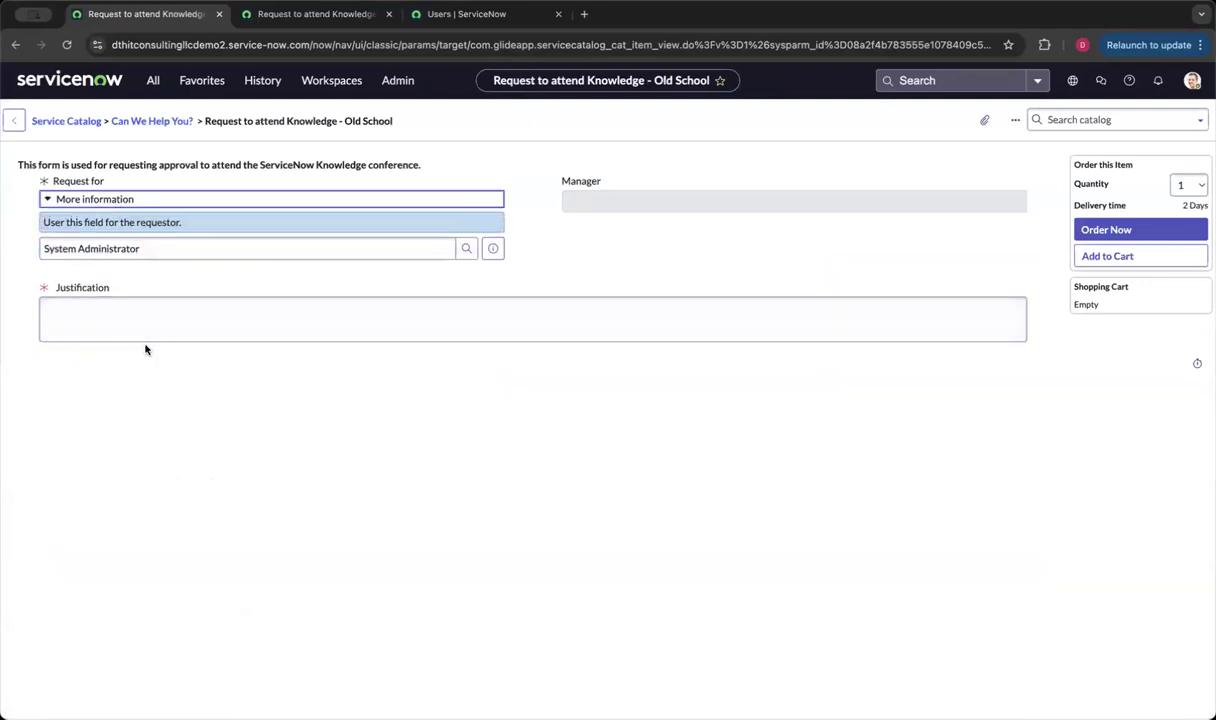
{"action": "left_click", "coordinate": [48, 201]}
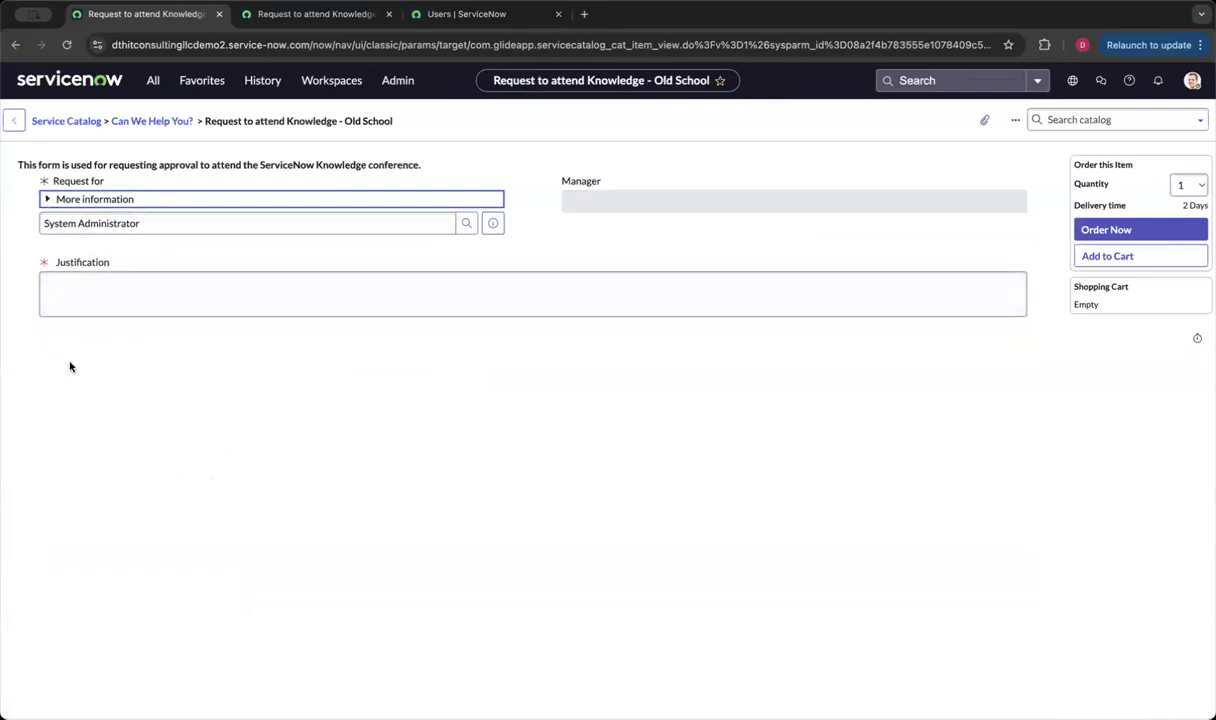
{"action": "left_click", "coordinate": [48, 201]}
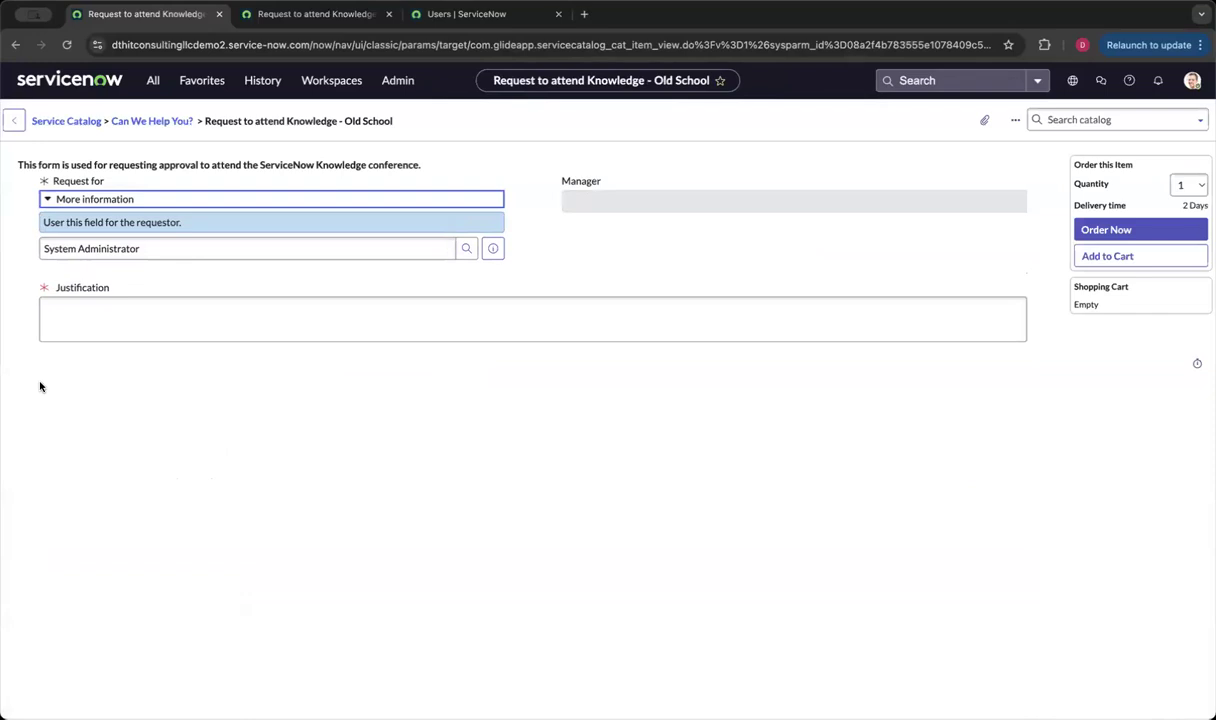
{"action": "left_click", "coordinate": [48, 200]}
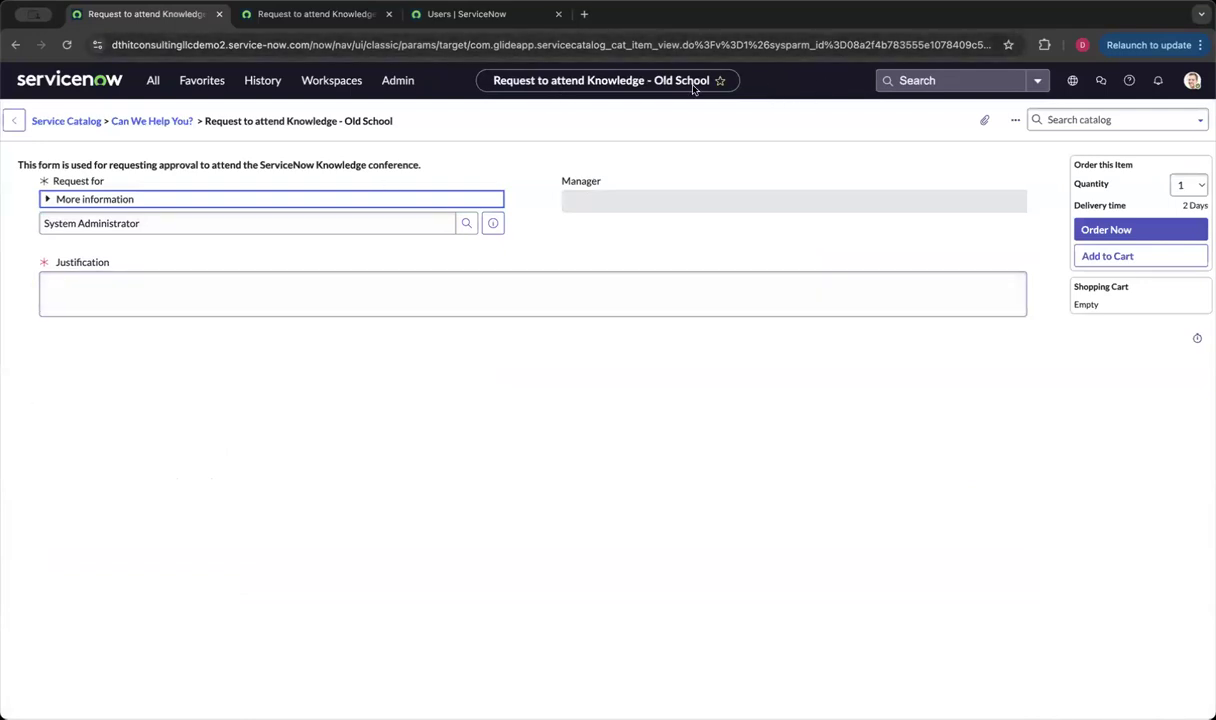
{"action": "right_click", "coordinate": [462, 117]}
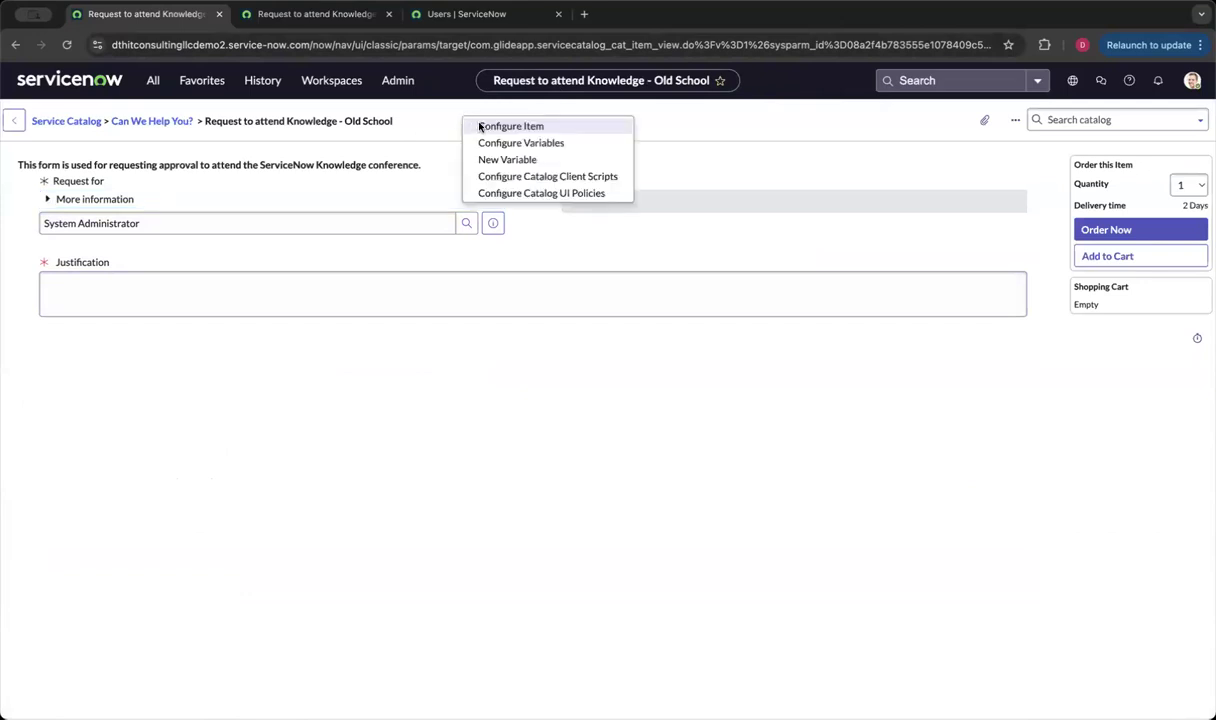
Step: Open the configuration record of the Request to attend Knowledge - Old School catalog item and review its variables
{"action": "left_click", "coordinate": [480, 127]}
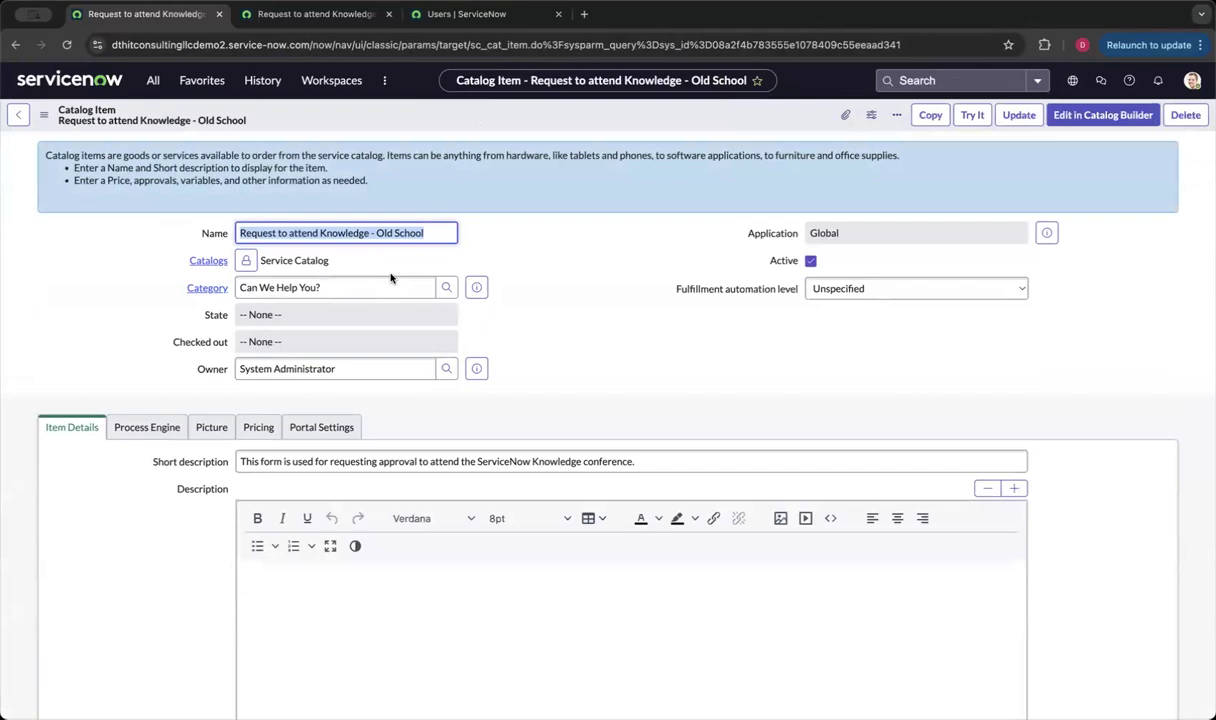
{"action": "scroll", "coordinate": [349, 313], "scroll_direction": "down", "scroll_amount": 3}
{"action": "scroll", "coordinate": [349, 313], "scroll_direction": "down", "scroll_amount": 1}
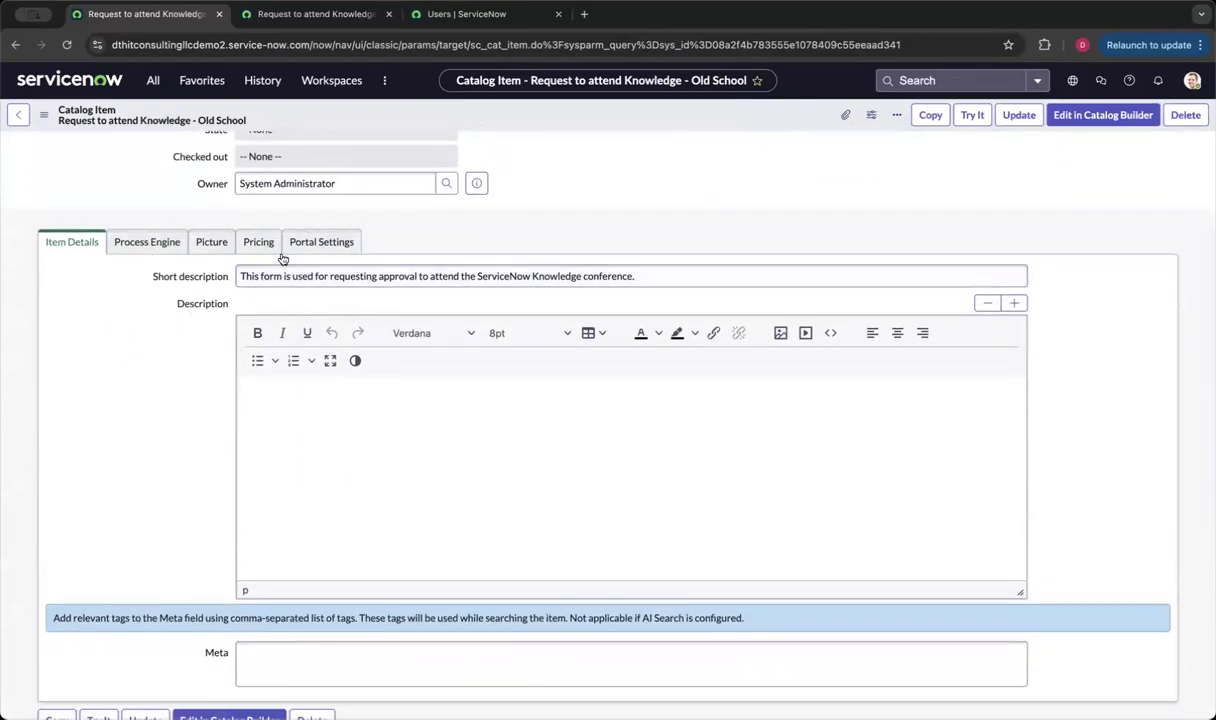
{"action": "scroll", "coordinate": [220, 393], "scroll_direction": "down", "scroll_amount": 5}
{"action": "scroll", "coordinate": [220, 393], "scroll_direction": "down", "scroll_amount": 2}
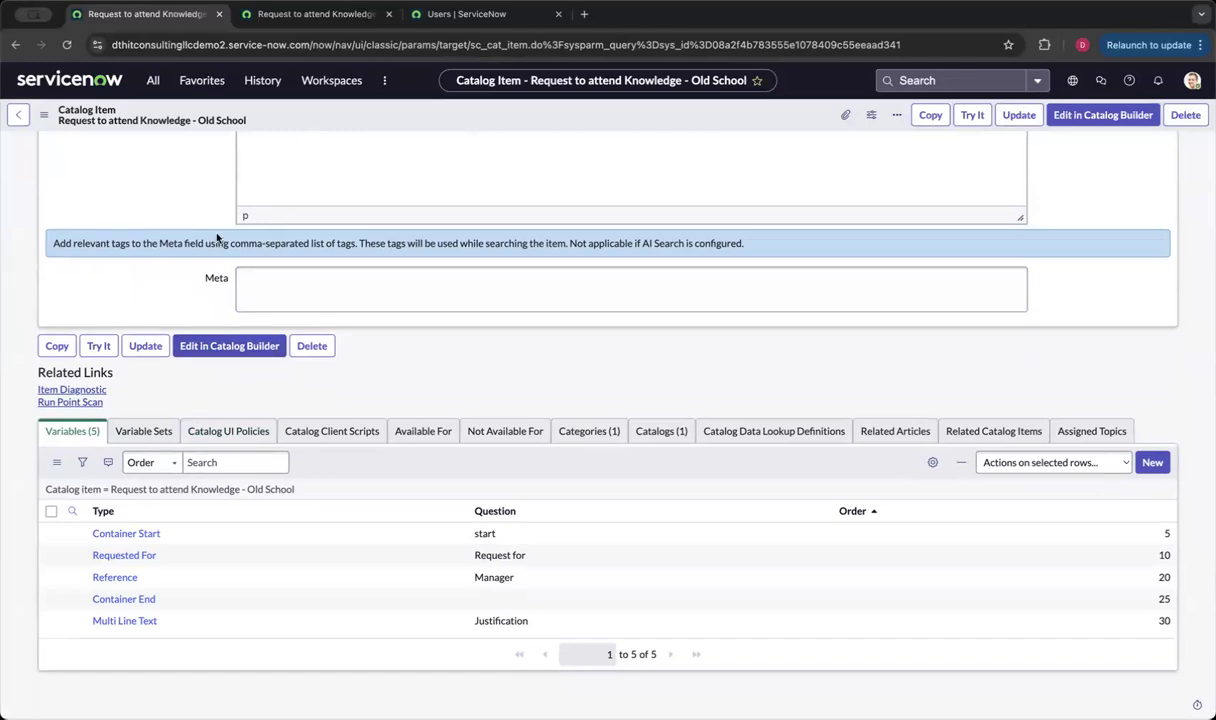
Step: Search the application modules for "flow" and open Flow Designer
{"action": "left_click", "coordinate": [153, 82]}
{"action": "double_click", "coordinate": [128, 116]}
{"action": "type", "text": "flow"}
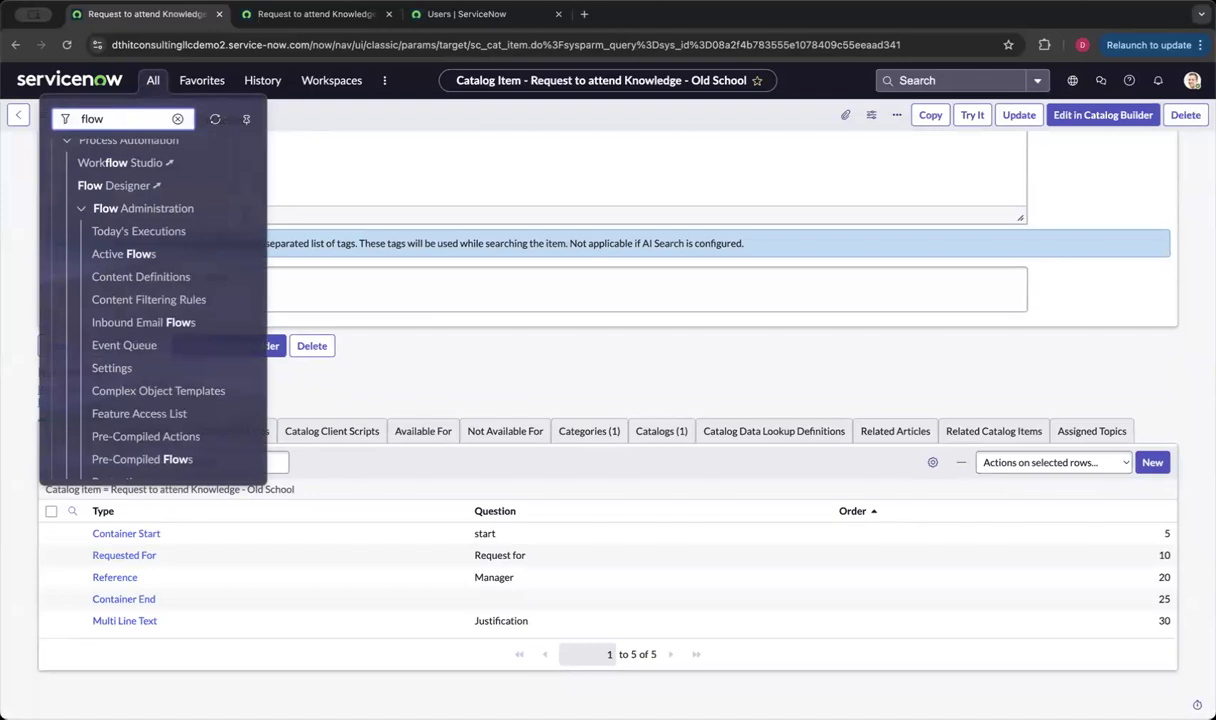
{"action": "left_click", "coordinate": [351, 256]}
{"action": "scroll", "coordinate": [366, 268], "scroll_direction": "up", "scroll_amount": 2}
{"action": "scroll", "coordinate": [366, 268], "scroll_direction": "up", "scroll_amount": 2}
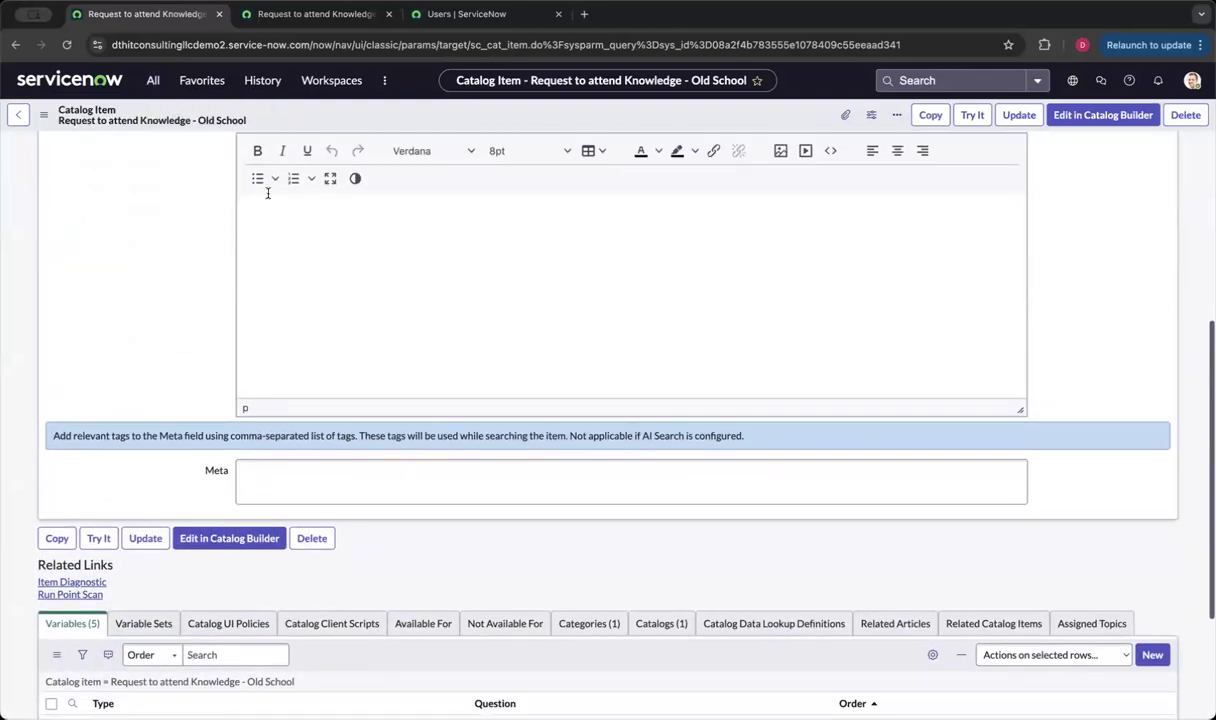
{"action": "left_click", "coordinate": [154, 84]}
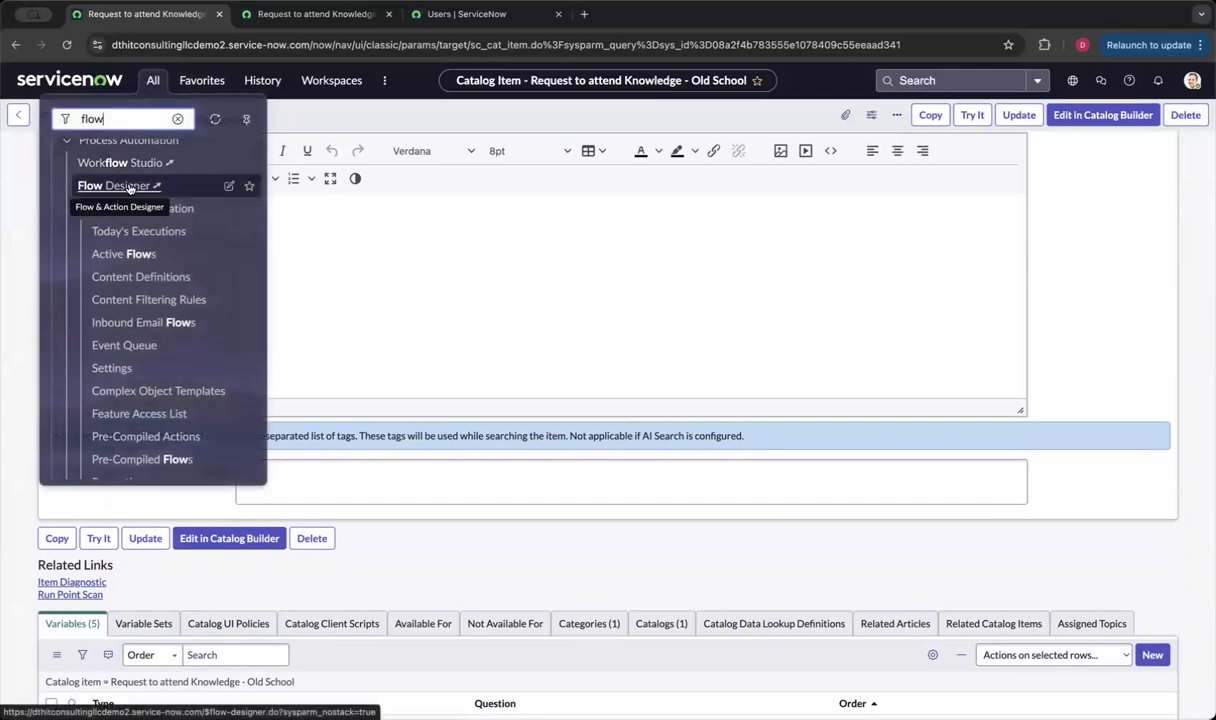
{"action": "left_click", "coordinate": [130, 188]}
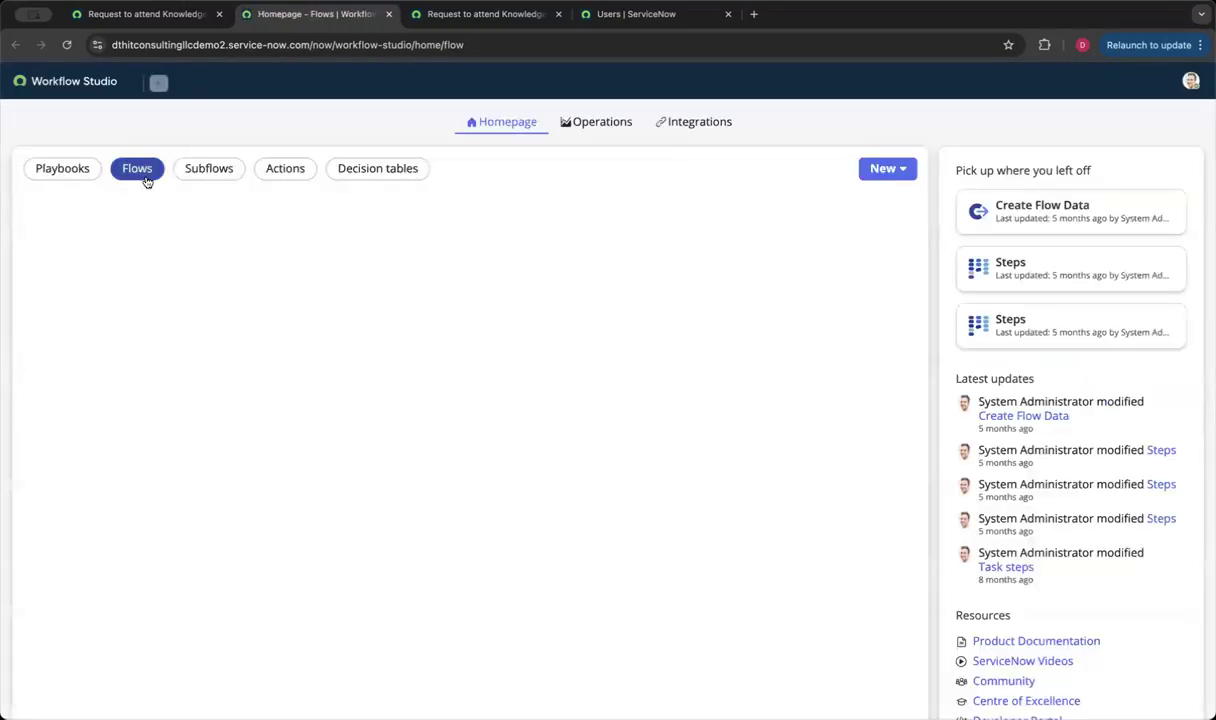
Step: Create a new Global flow named "Request to attend Knowledge flow", copying the base name from the catalog item, and build it
{"action": "left_click", "coordinate": [893, 168]}
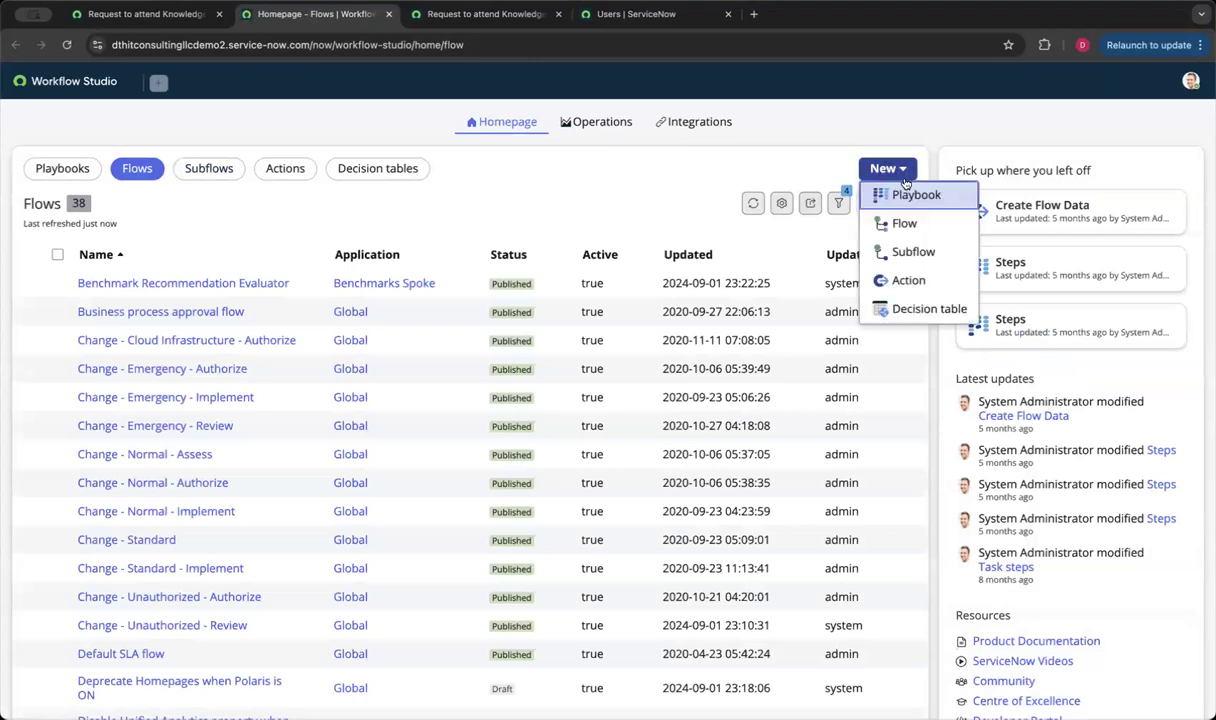
{"action": "left_click", "coordinate": [899, 228]}
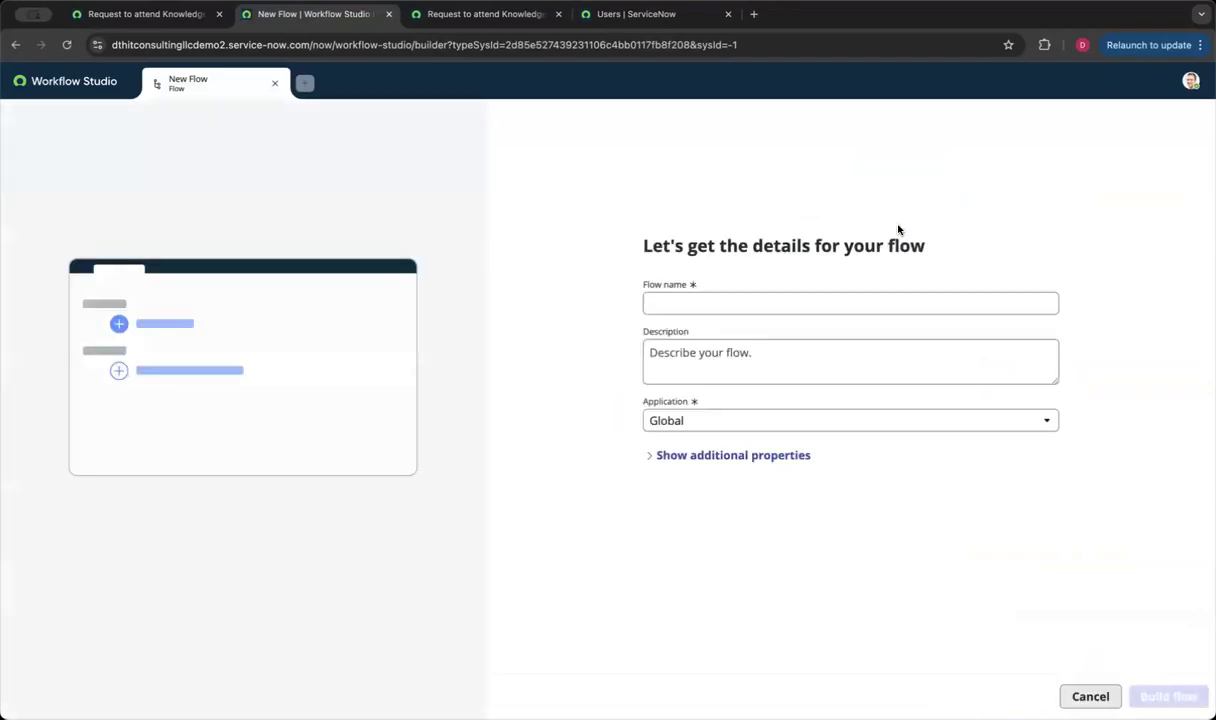
{"action": "left_click", "coordinate": [765, 305]}
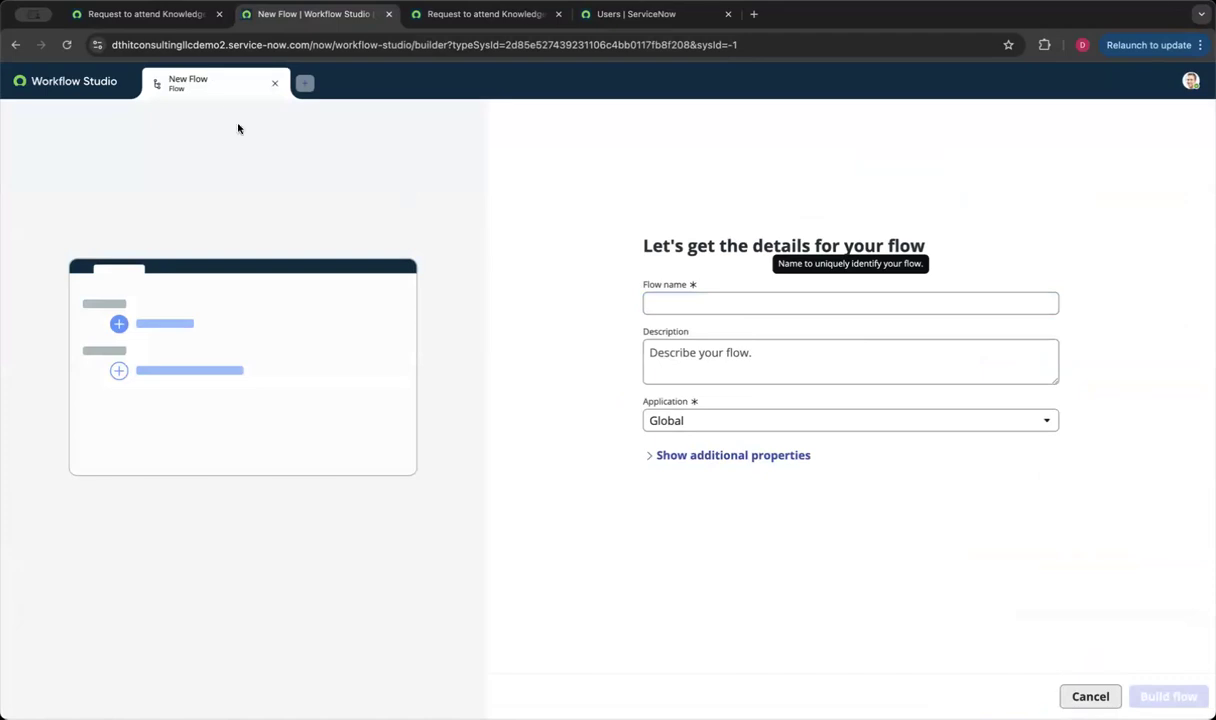
{"action": "left_click", "coordinate": [146, 18]}
{"action": "scroll", "coordinate": [282, 157], "scroll_direction": "up", "scroll_amount": 10}
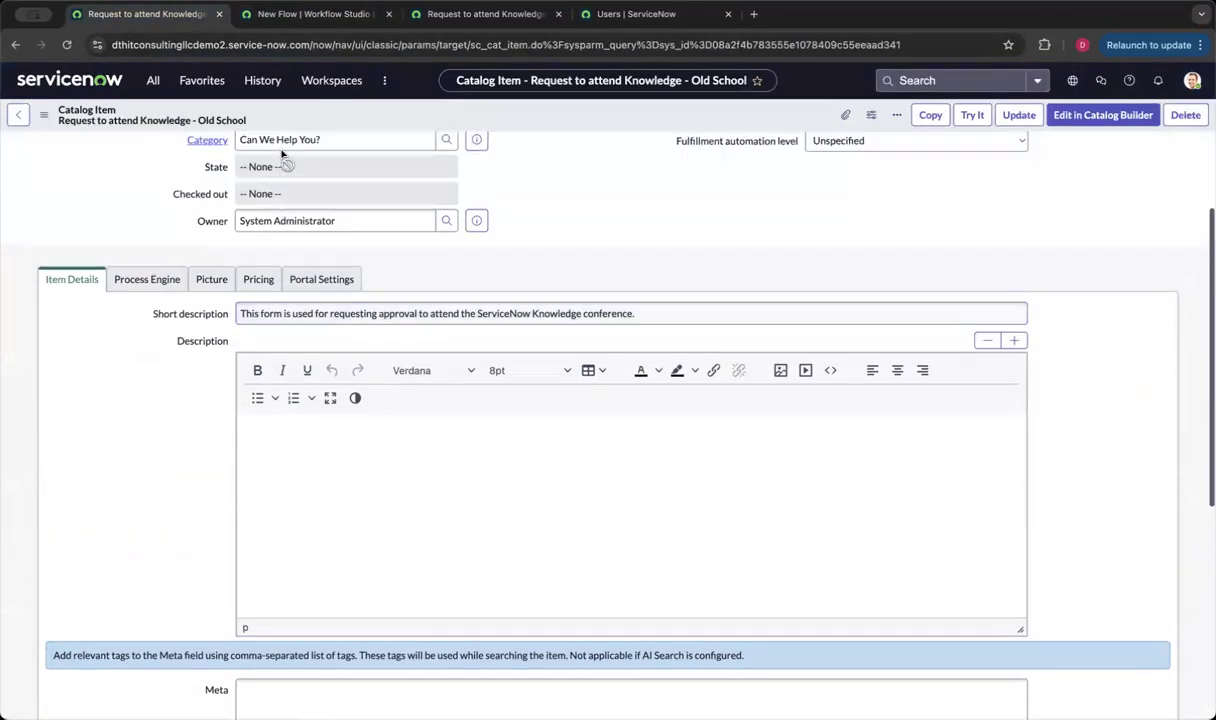
{"action": "left_click_drag", "start_coordinate": [237, 233], "coordinate": [367, 237]}
{"action": "key", "text": "super+c"}
{"action": "left_click", "coordinate": [310, 14]}
{"action": "left_click", "coordinate": [662, 303]}
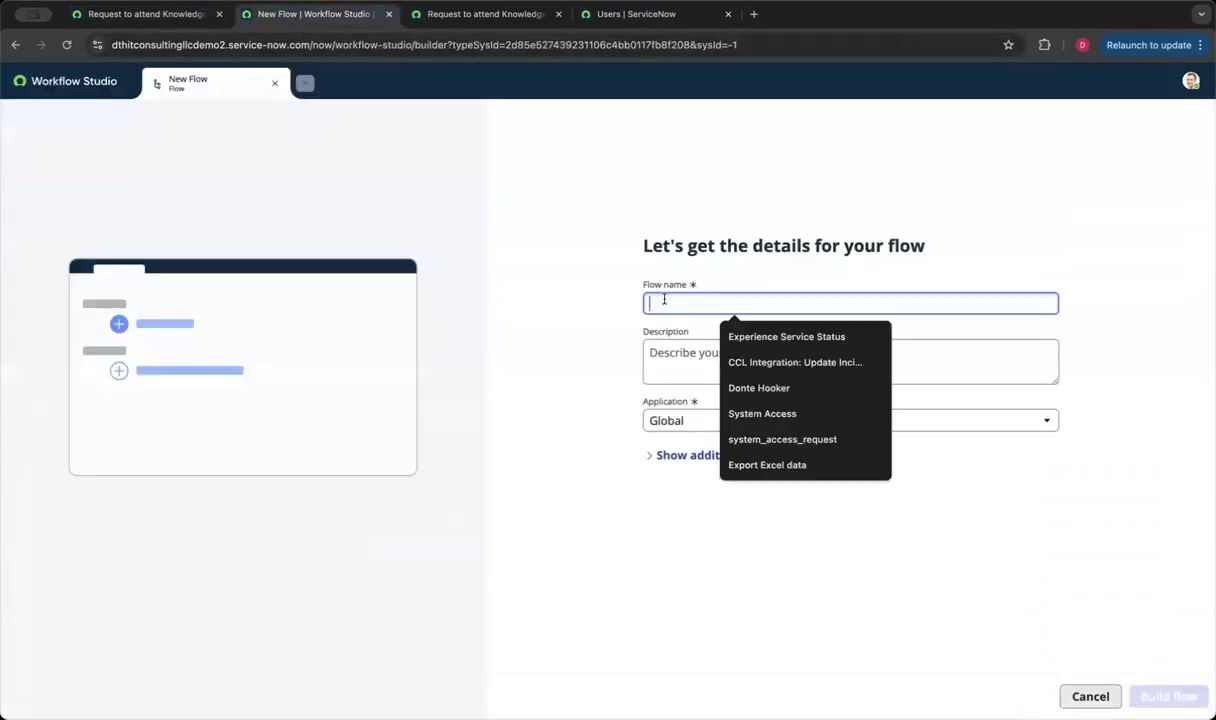
{"action": "key", "text": "super+v"}
{"action": "type", "text": "flow"}
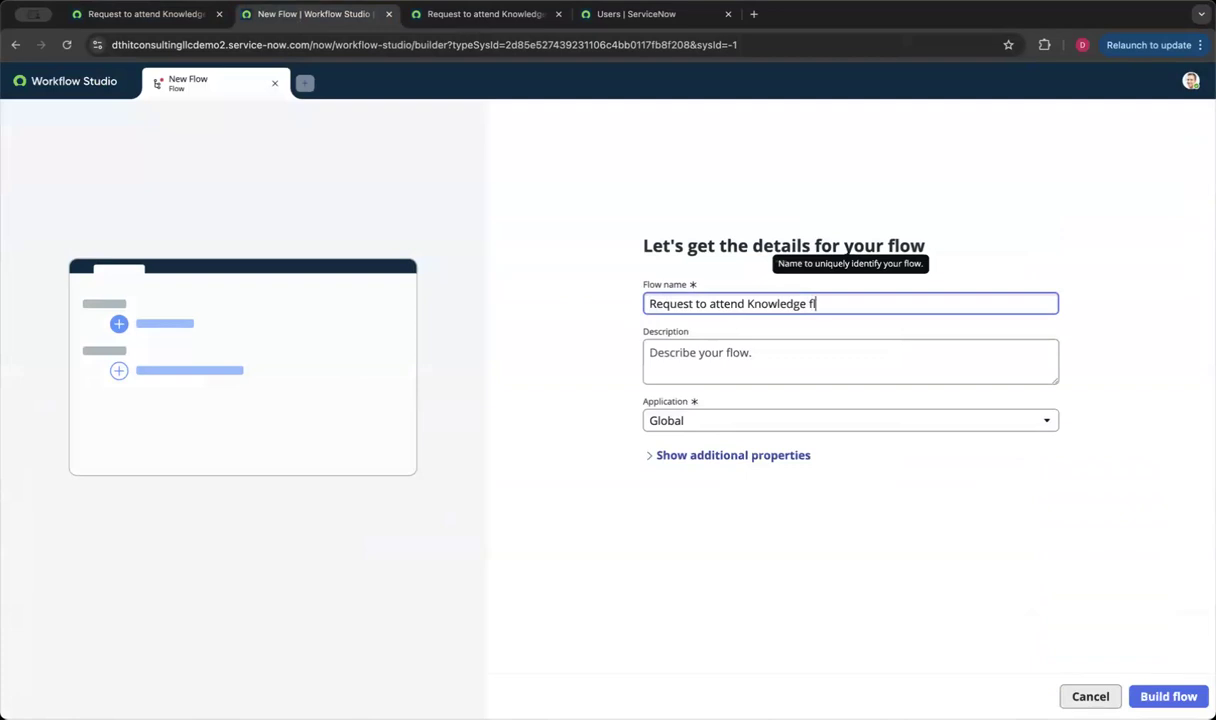
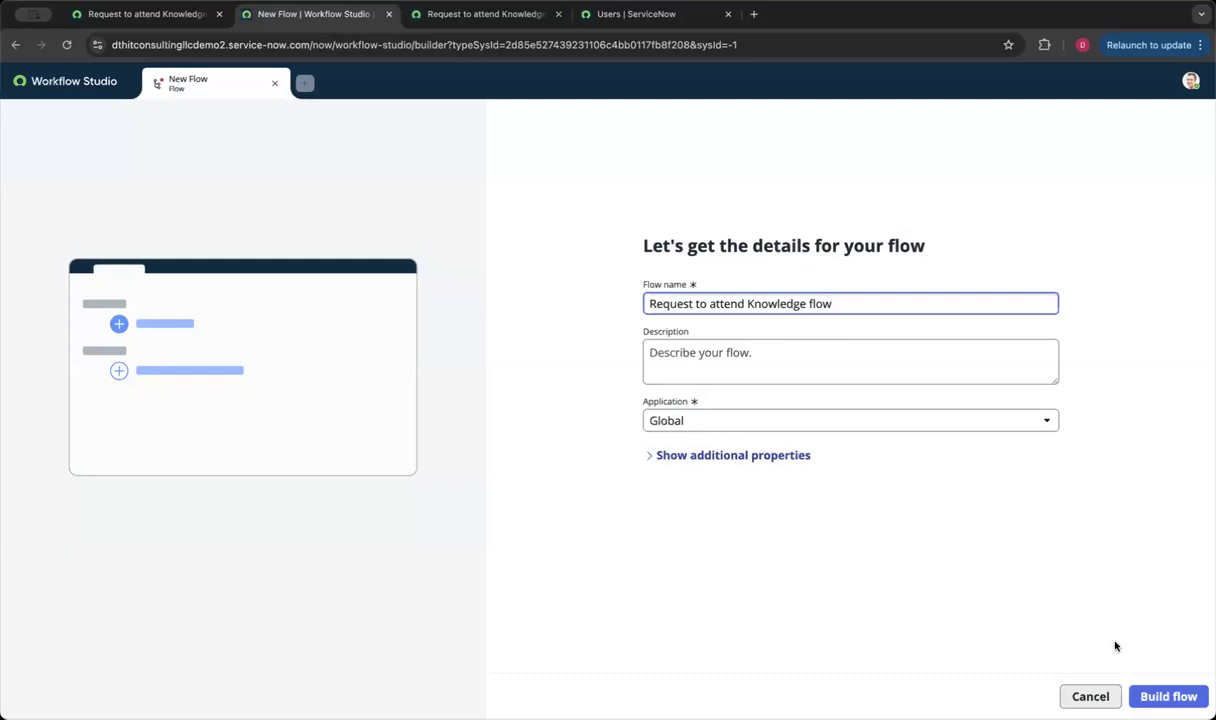
{"action": "left_click", "coordinate": [1149, 696]}
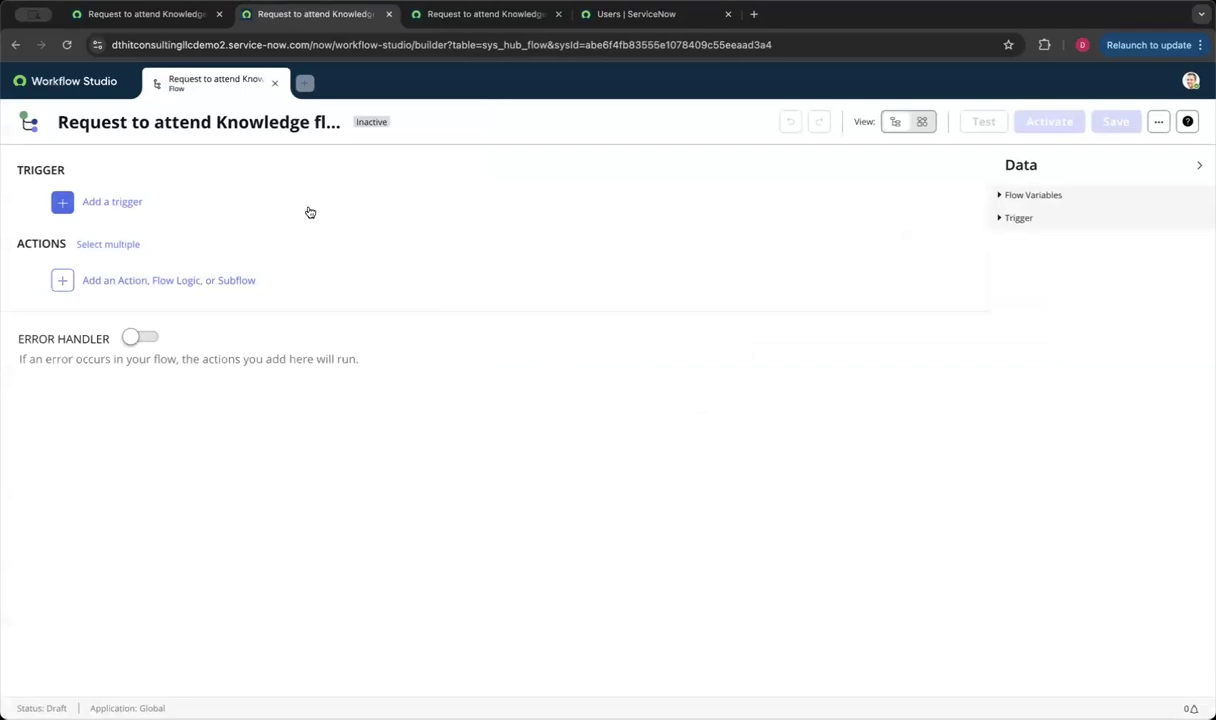
Step: Add a Service Catalog trigger to the flow
{"action": "left_click", "coordinate": [127, 206]}
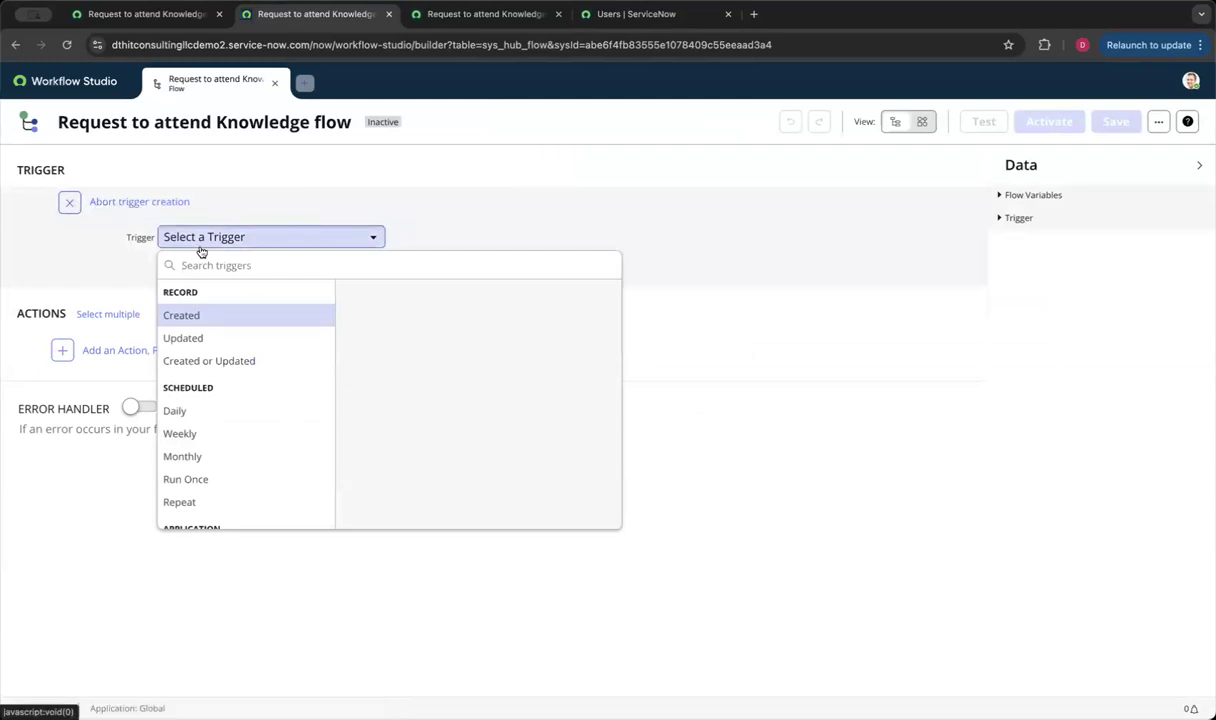
{"action": "type", "text": "serv"}
{"action": "mouse_move", "coordinate": [196, 318]}
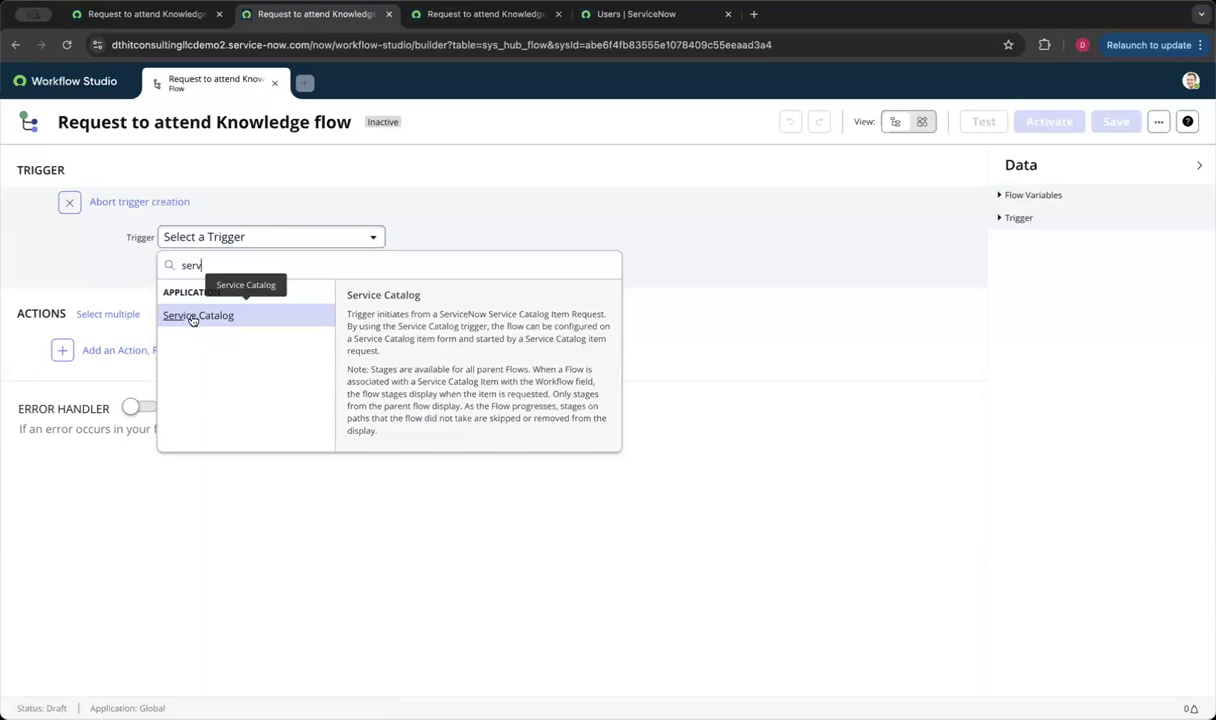
{"action": "key", "text": "BackSpace"}
{"action": "key", "text": "BackSpace"}
{"action": "key", "text": "BackSpace"}
{"action": "key", "text": "BackSpace"}
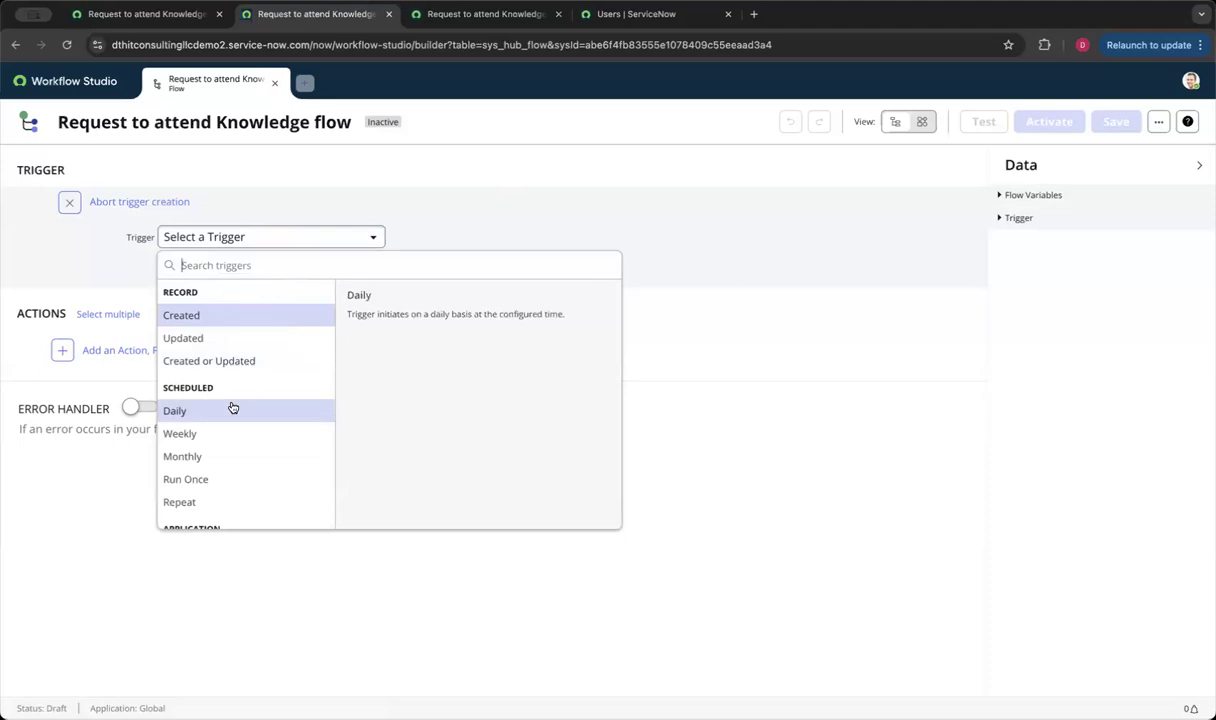
{"action": "scroll", "coordinate": [233, 408], "scroll_direction": "down", "scroll_amount": 2}
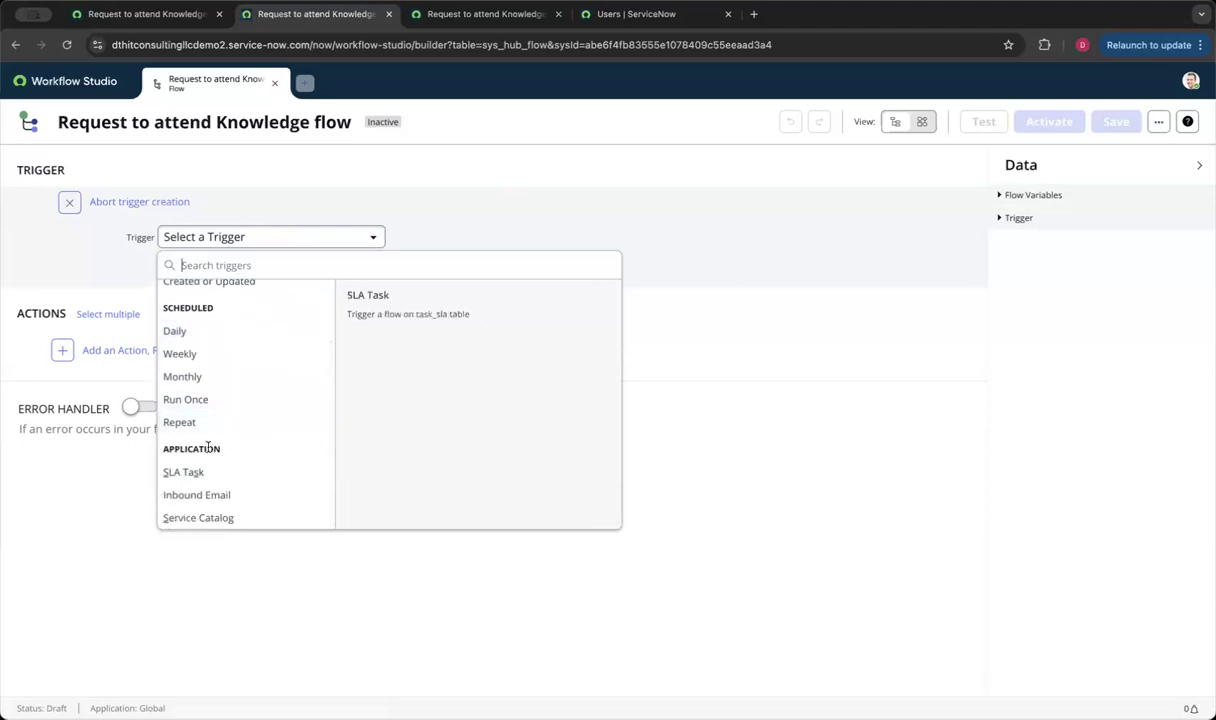
{"action": "left_click", "coordinate": [199, 518]}
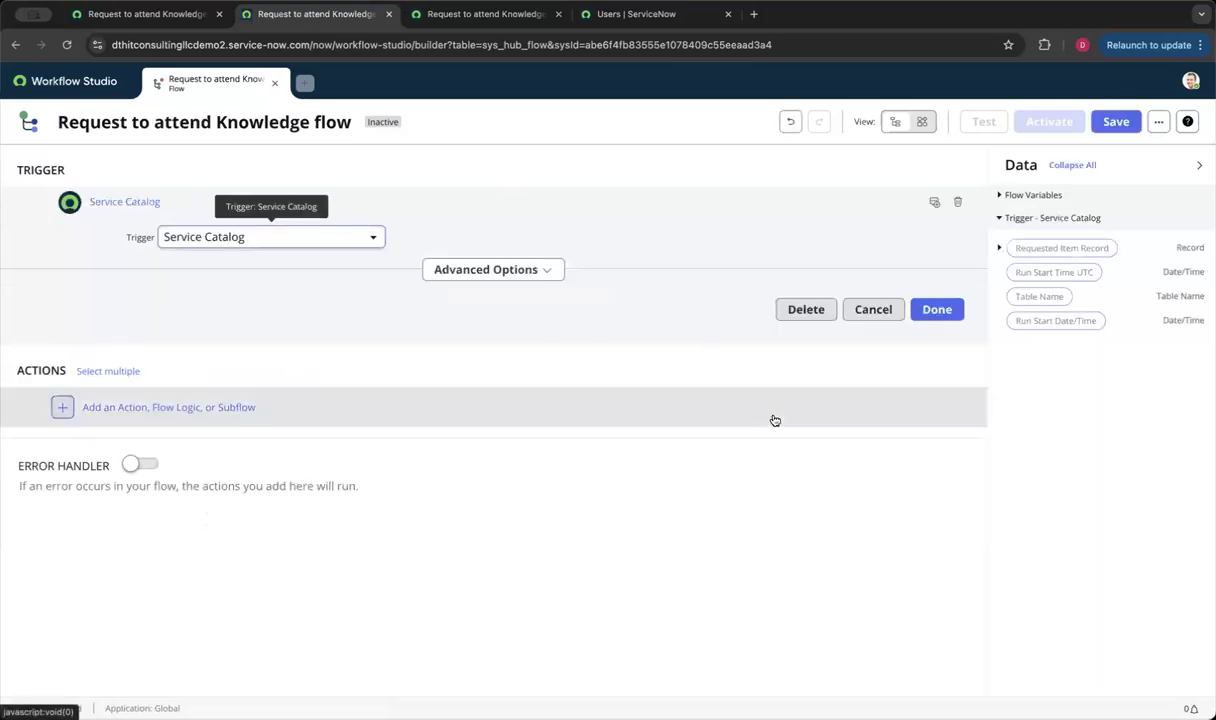
{"action": "left_click", "coordinate": [928, 312]}
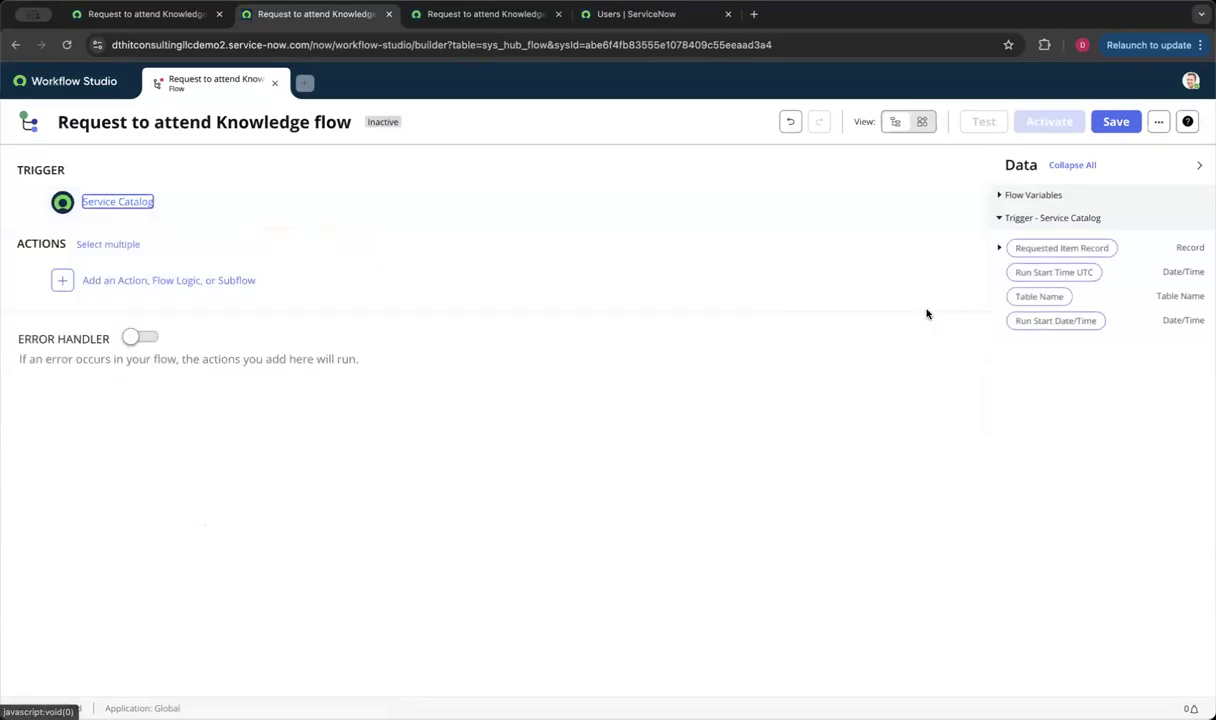
Step: Add a Get Catalog Variables action from ServiceNow Core as the flow's first action
{"action": "left_click", "coordinate": [215, 286]}
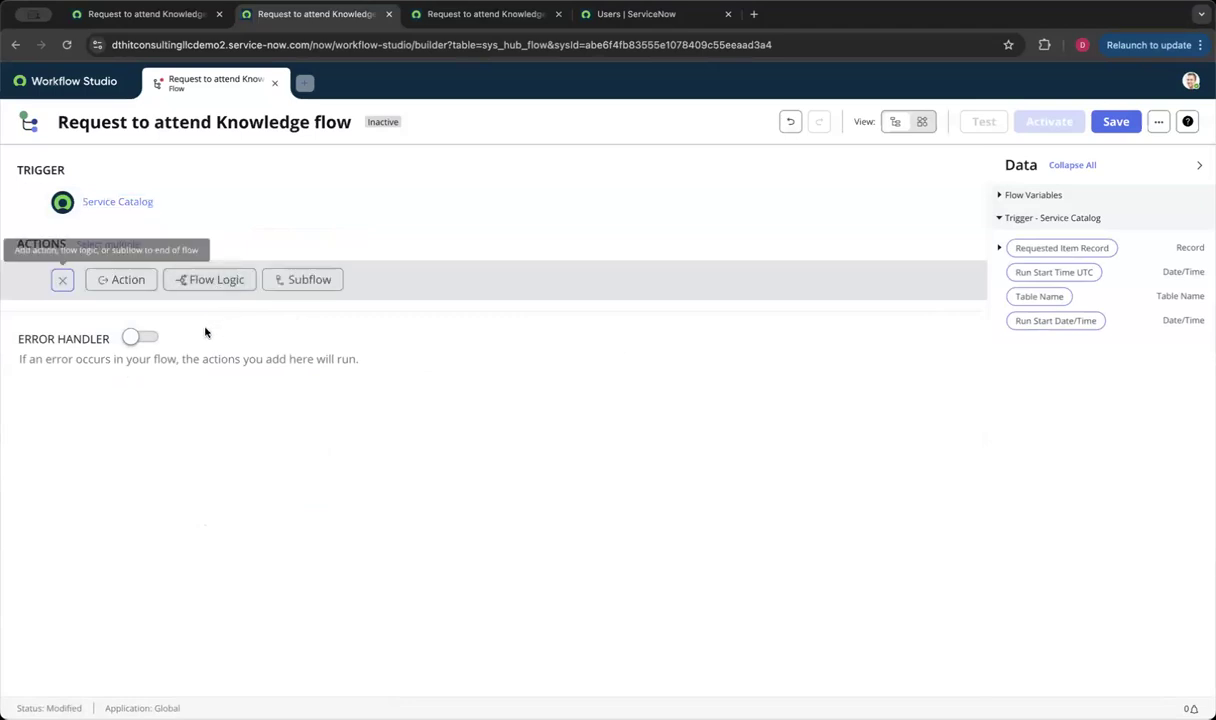
{"action": "left_click", "coordinate": [129, 287]}
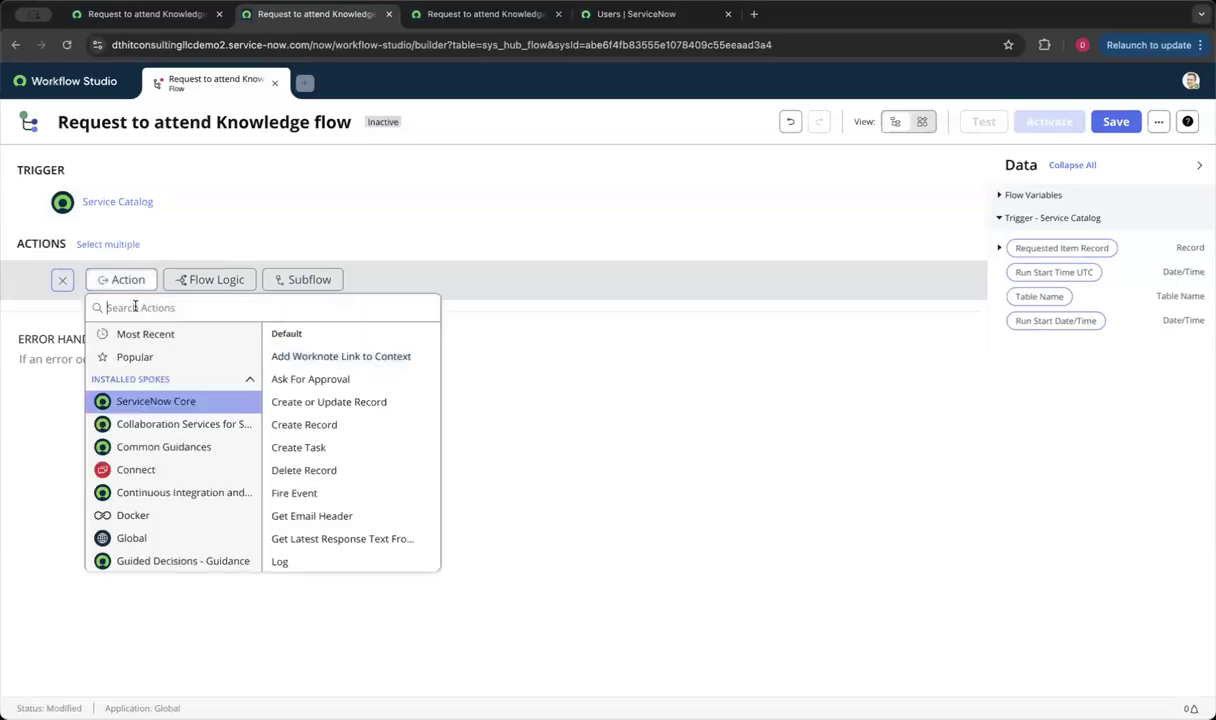
{"action": "type", "text": "variab"}
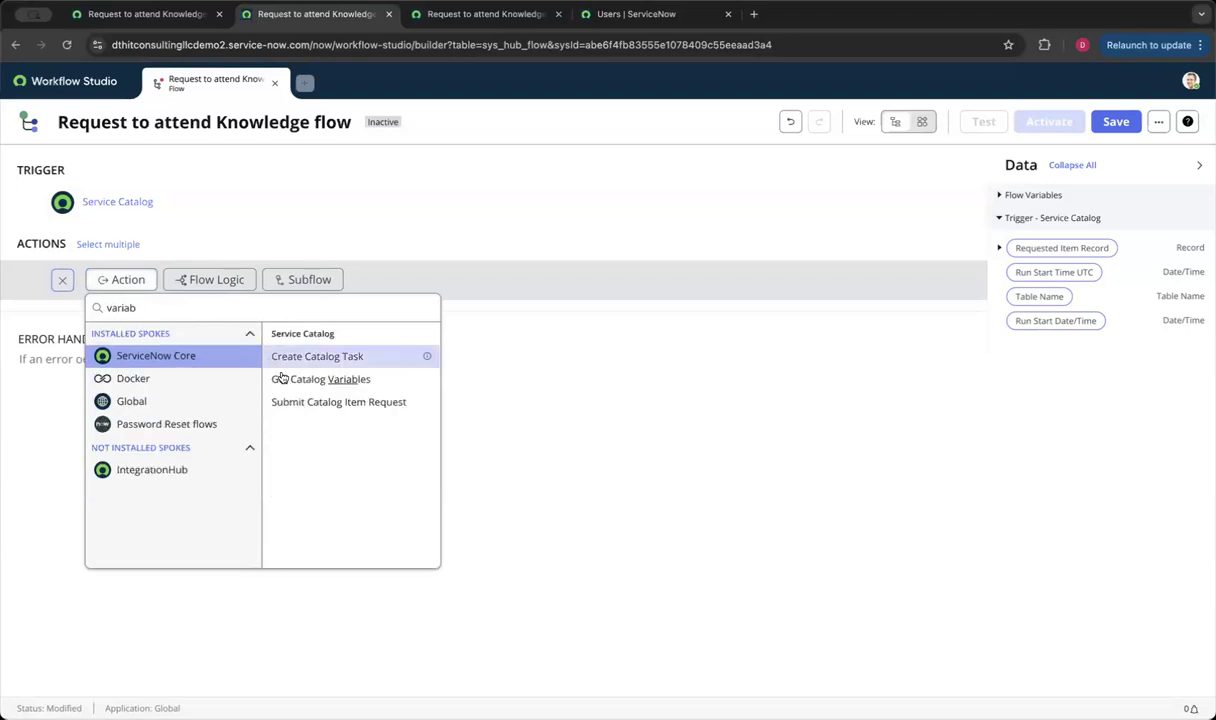
{"action": "left_click", "coordinate": [287, 381]}
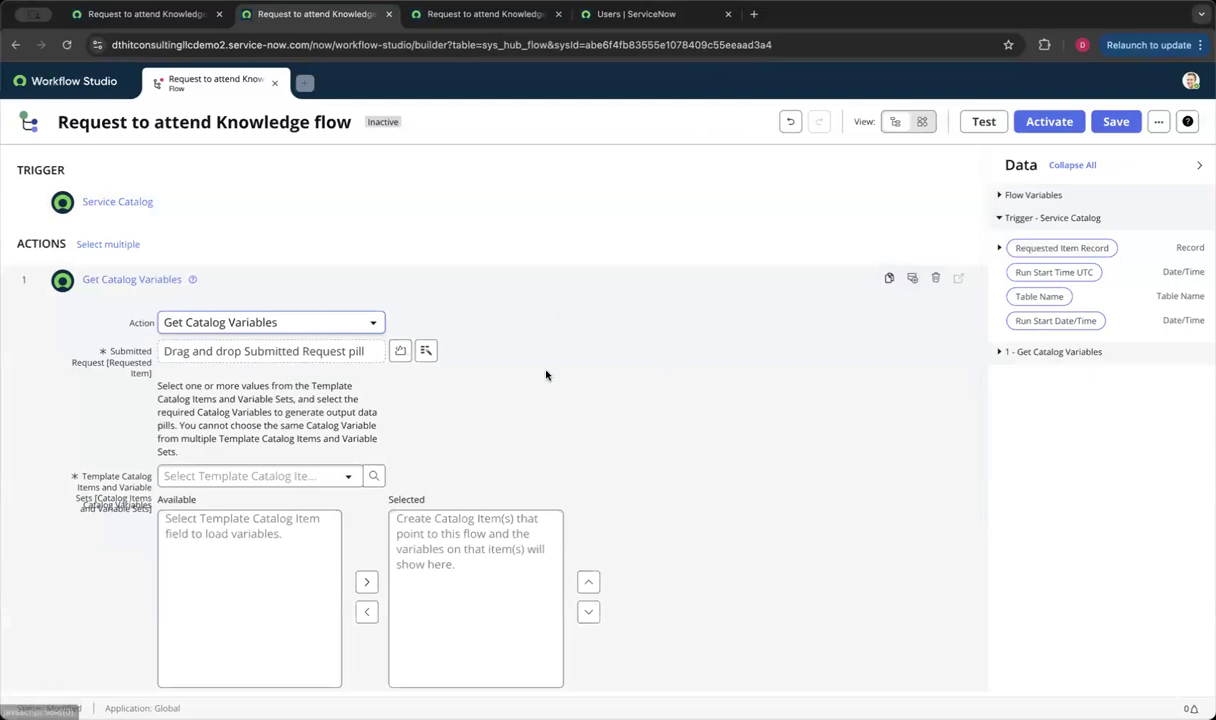
Step: Set the action's Submitted Request to the trigger's Requested Item Record data pill
{"action": "left_click_drag", "start_coordinate": [112, 352], "coordinate": [148, 376]}
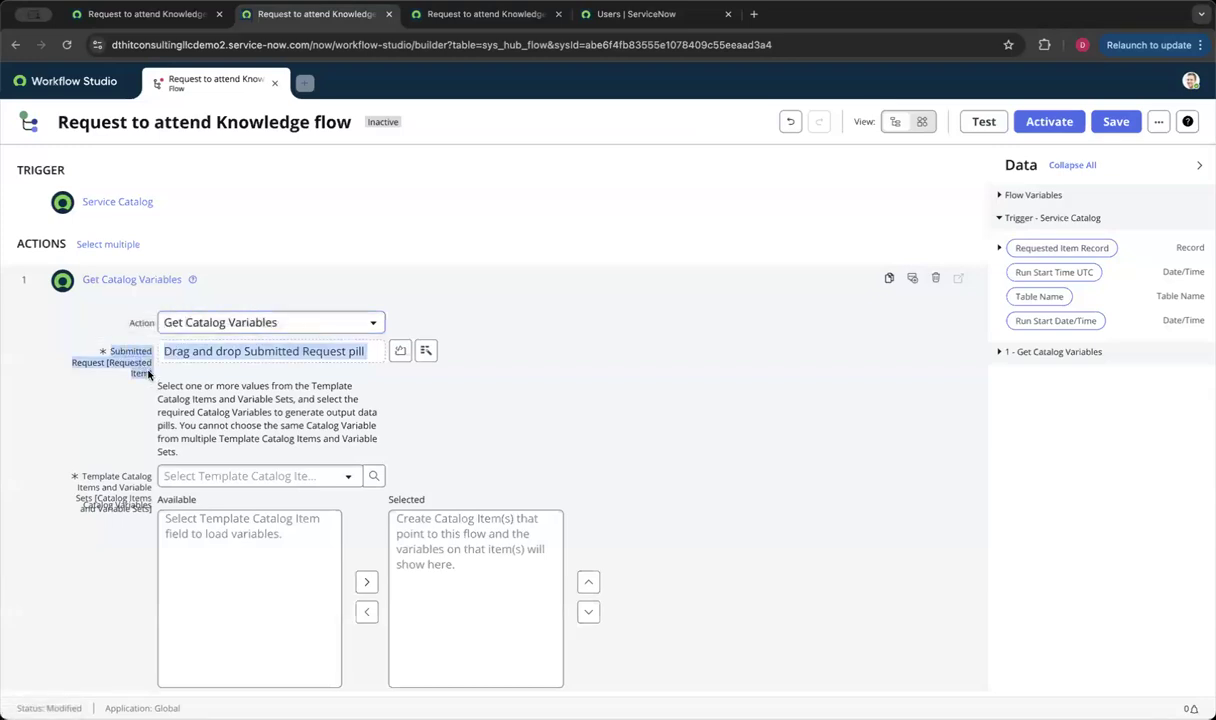
{"action": "left_click", "coordinate": [227, 350]}
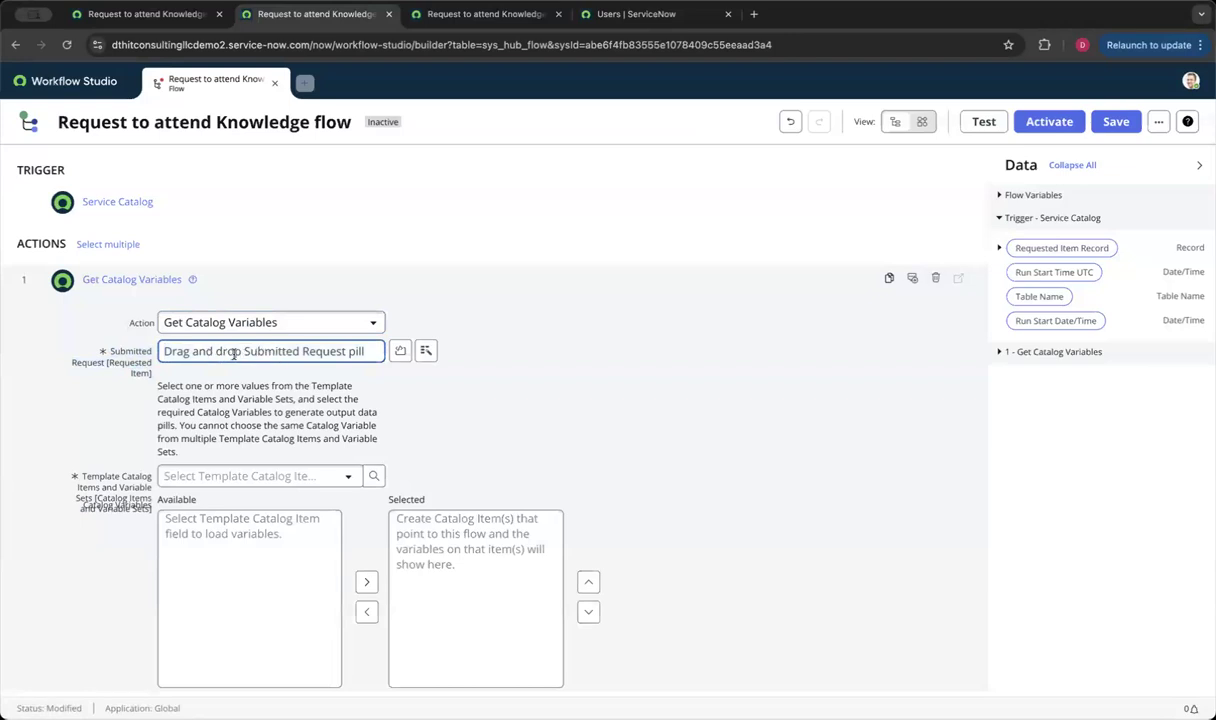
{"action": "left_click_drag", "start_coordinate": [163, 351], "coordinate": [327, 336]}
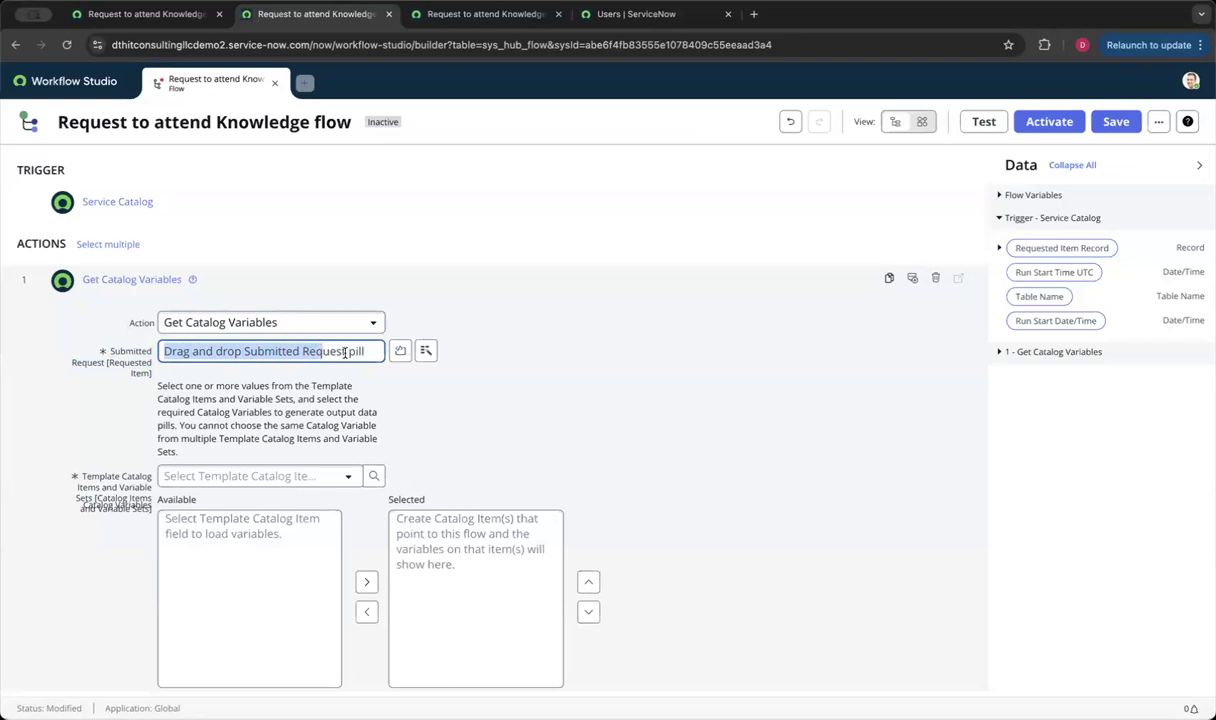
{"action": "left_click", "coordinate": [492, 315]}
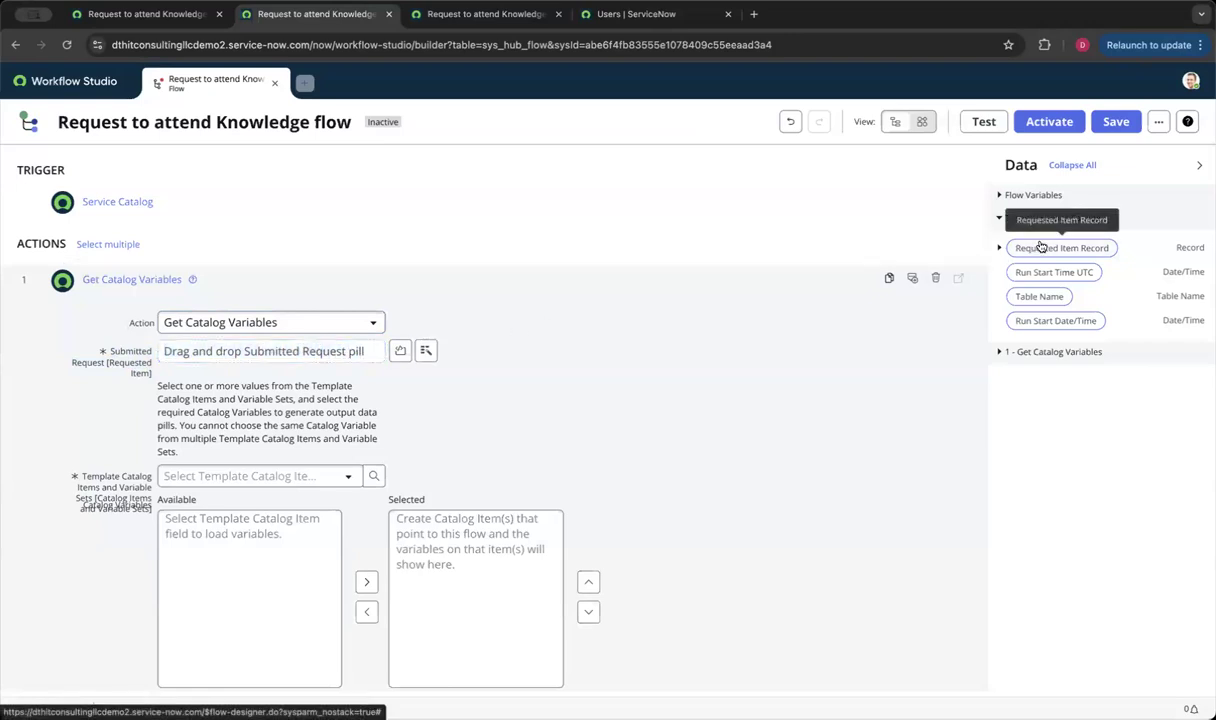
{"action": "left_click_drag", "start_coordinate": [1040, 248], "coordinate": [280, 347]}
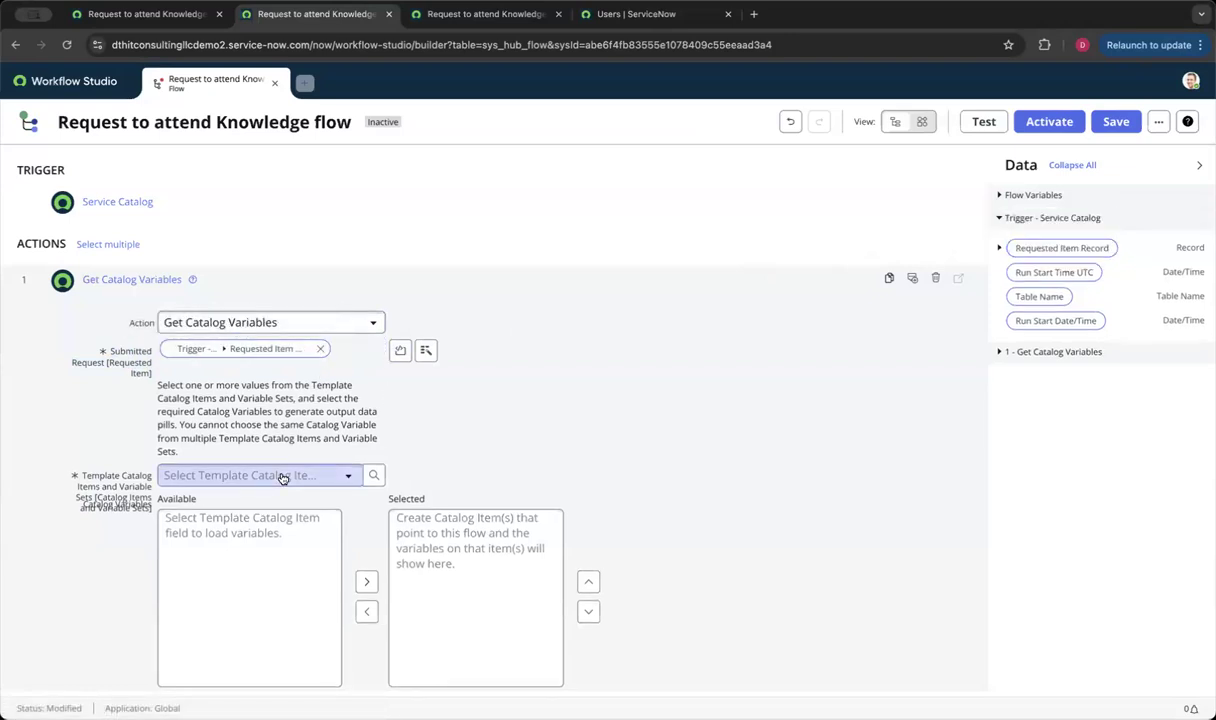
Step: Choose Request to attend Knowledge - Old School as the template catalog item and select its variables request_for, manager and justification
{"action": "left_click", "coordinate": [229, 483]}
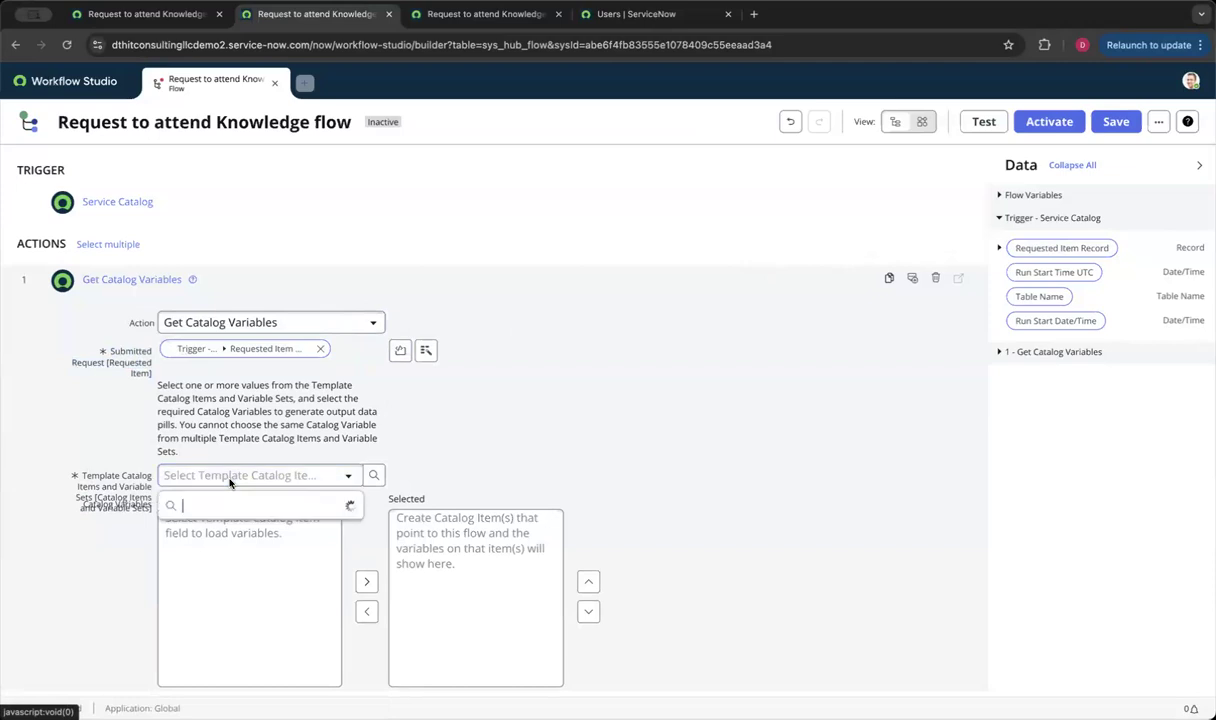
{"action": "type", "text": "Request to attend Knowledge"}
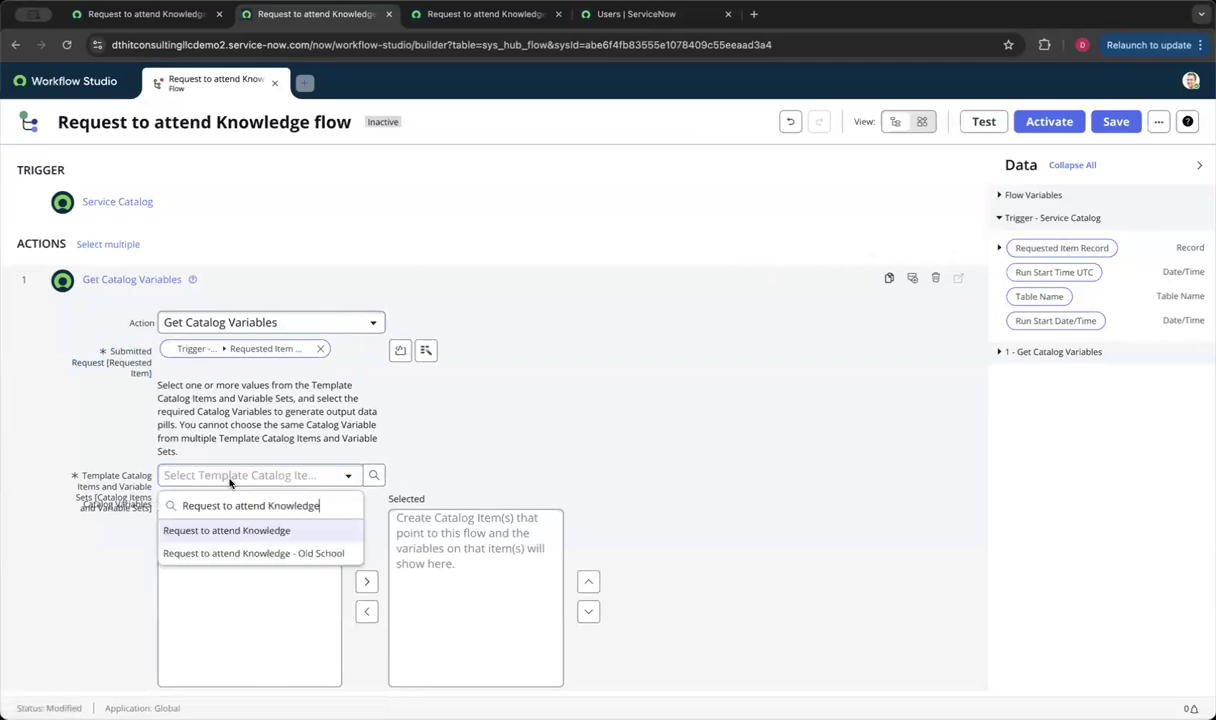
{"action": "left_click", "coordinate": [224, 553]}
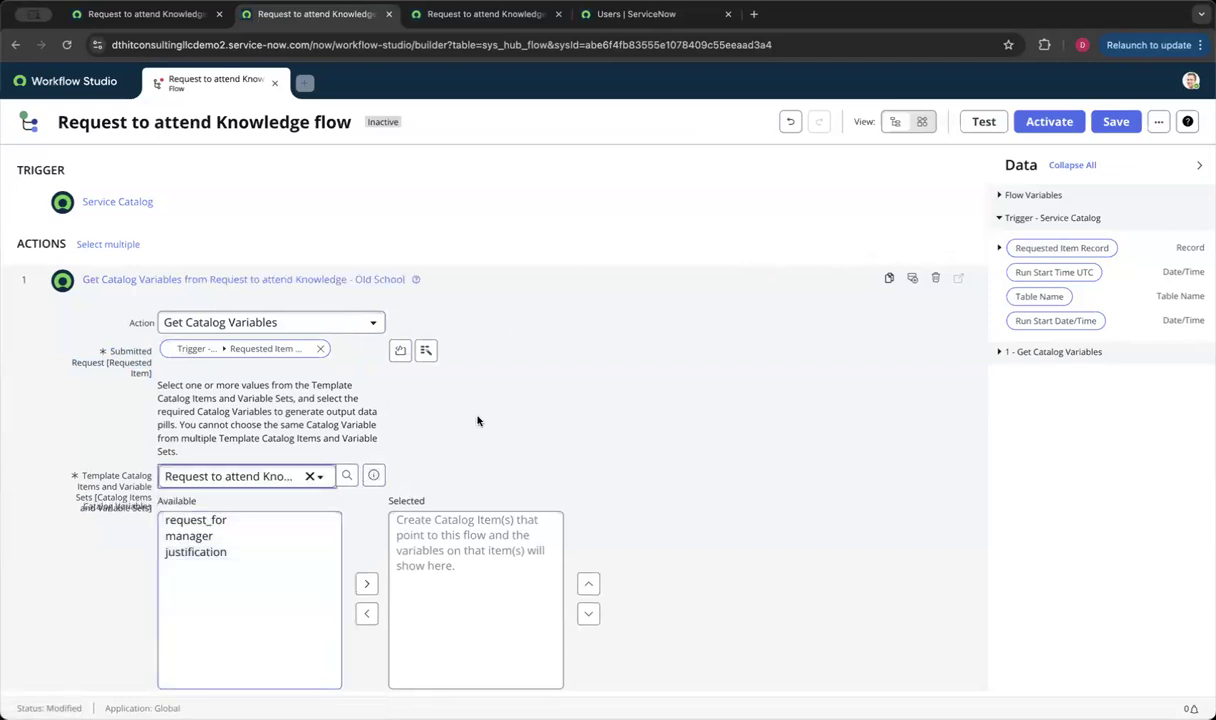
{"action": "left_click", "coordinate": [222, 550], "text": "shift"}
{"action": "left_click", "coordinate": [368, 584]}
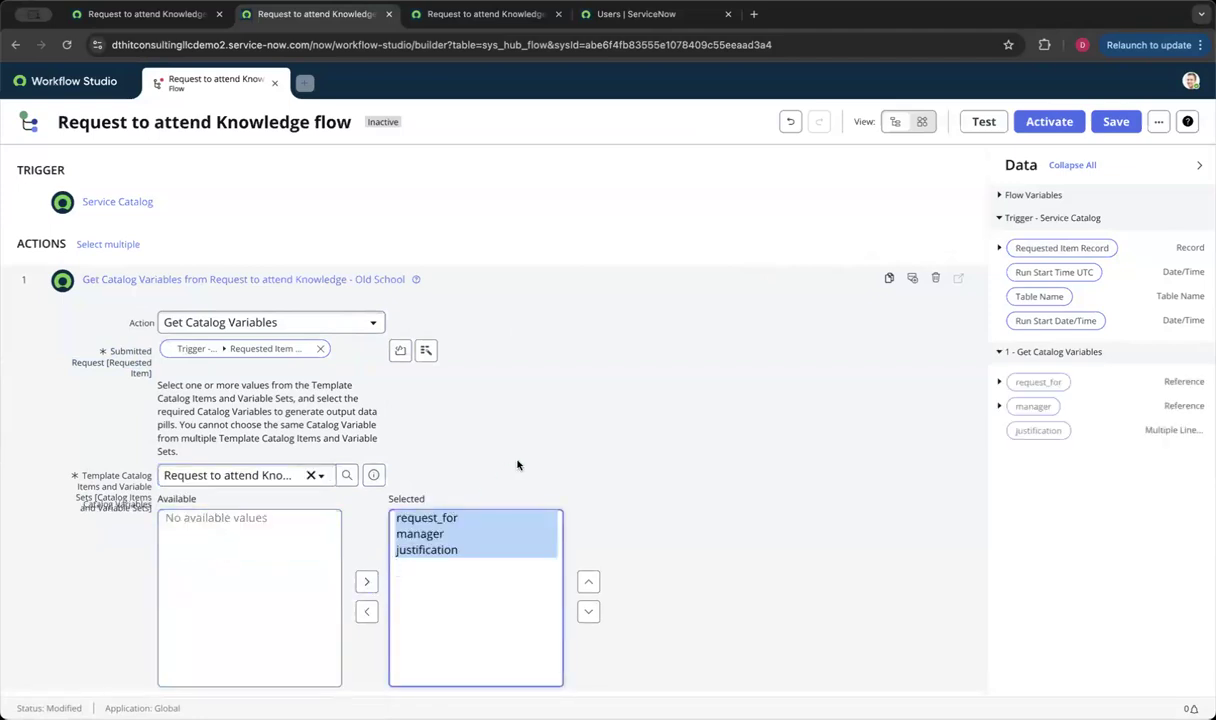
{"action": "scroll", "coordinate": [304, 452], "scroll_direction": "down", "scroll_amount": 2}
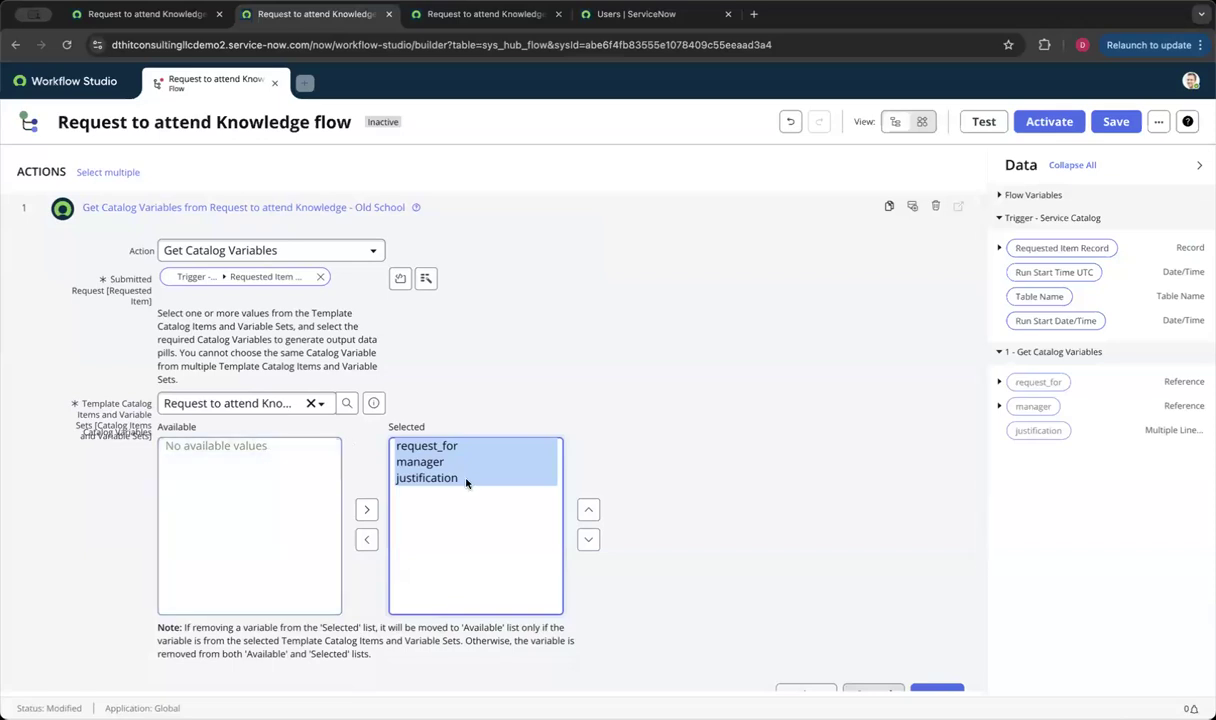
Step: Finish the Get Catalog Variables action and add an Ask For Approval action from ServiceNow Core after it
{"action": "scroll", "coordinate": [466, 483], "scroll_direction": "down", "scroll_amount": 2}
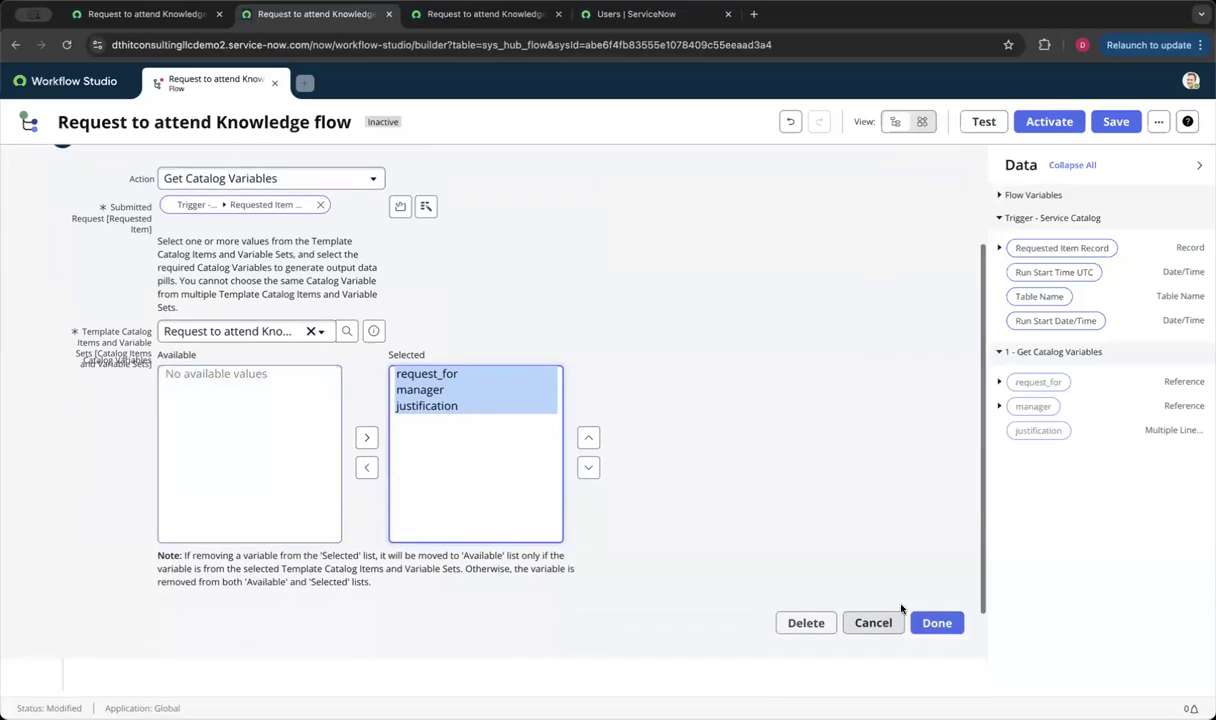
{"action": "left_click", "coordinate": [870, 588]}
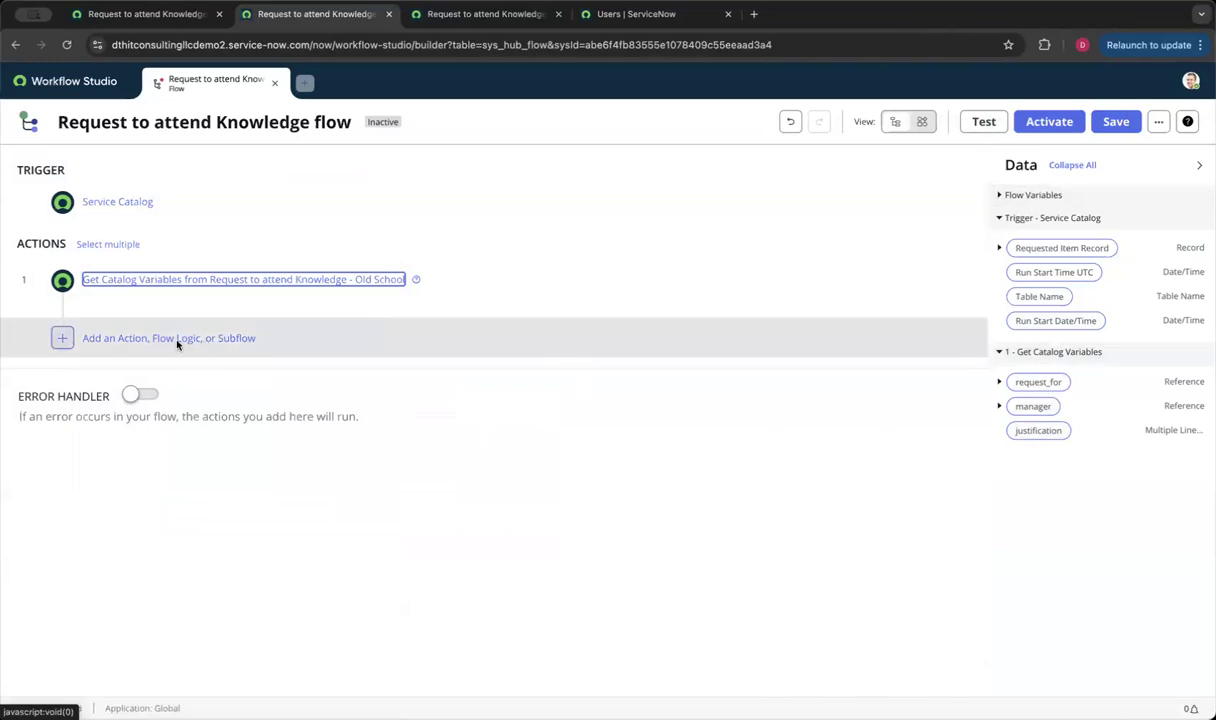
{"action": "left_click", "coordinate": [64, 338]}
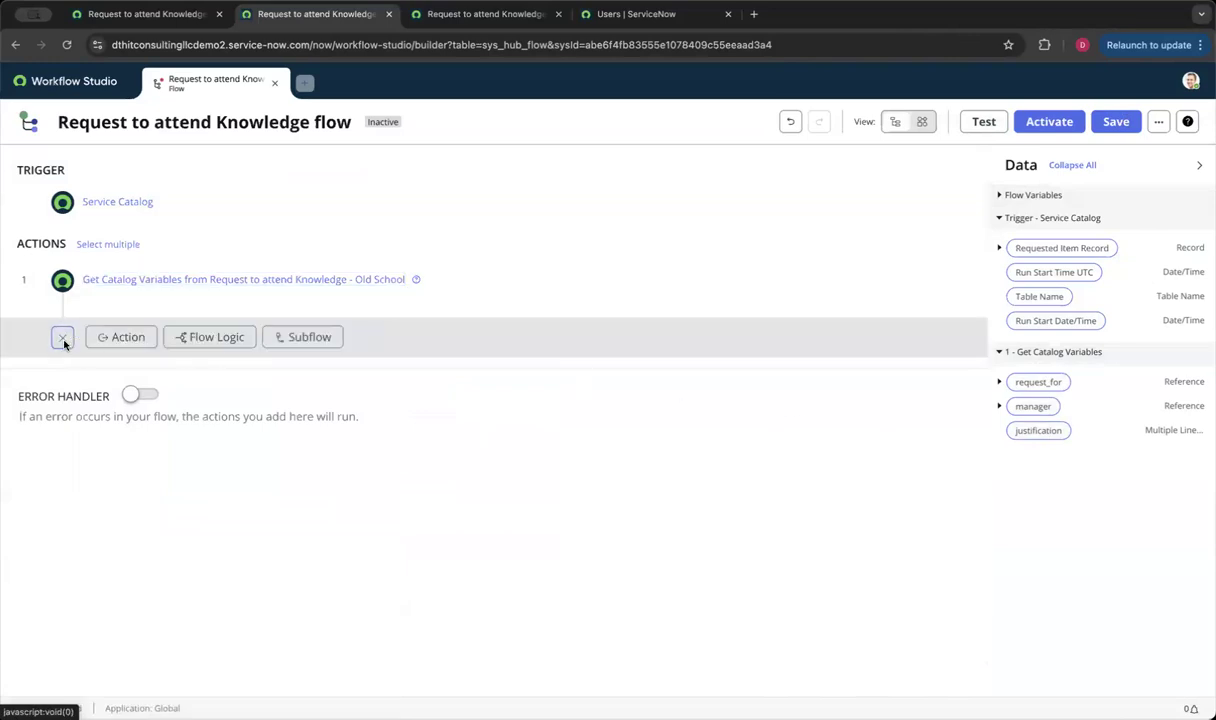
{"action": "left_click", "coordinate": [121, 338]}
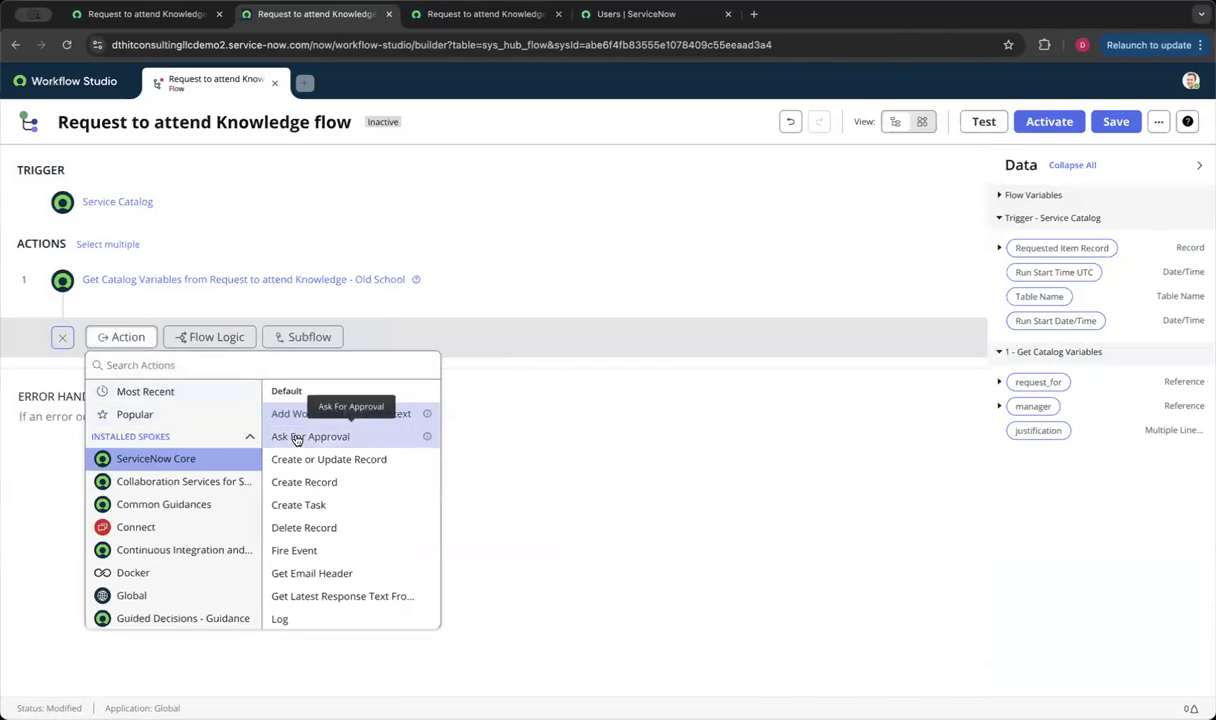
{"action": "left_click", "coordinate": [296, 437]}
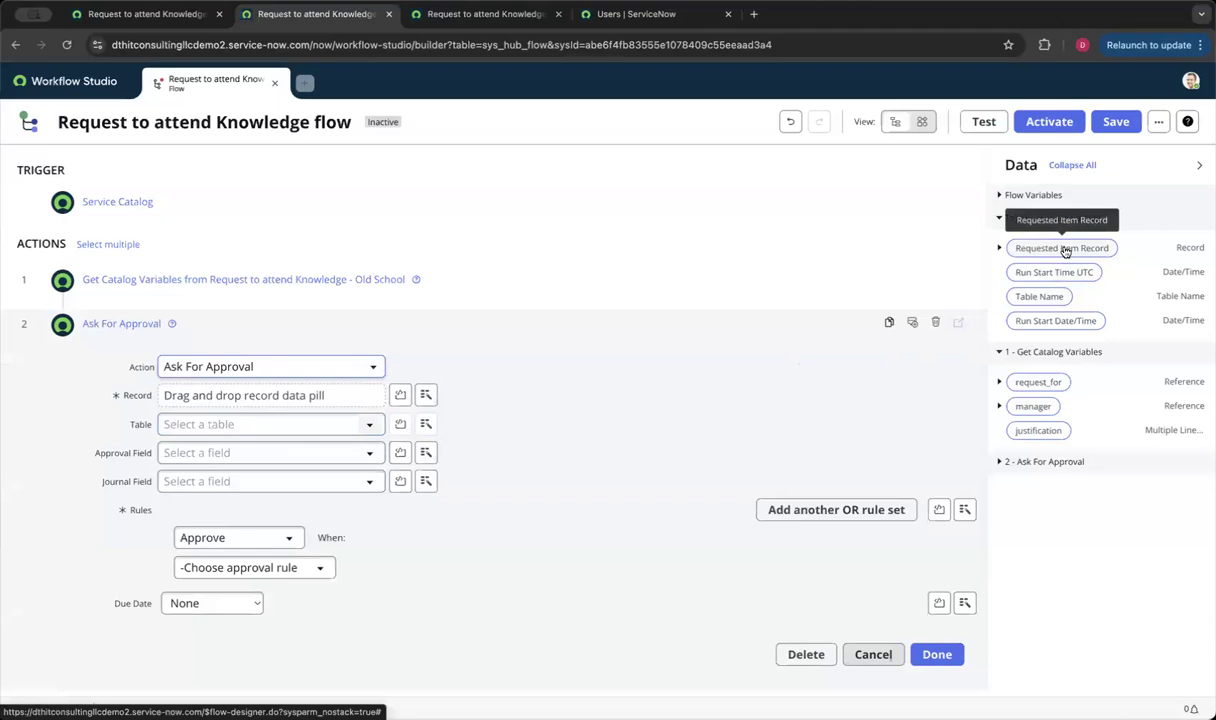
Step: Set the Ask For Approval action's Record to the Service Catalog trigger's Requested Item Record data pill
{"action": "left_click_drag", "start_coordinate": [1066, 249], "coordinate": [306, 397]}
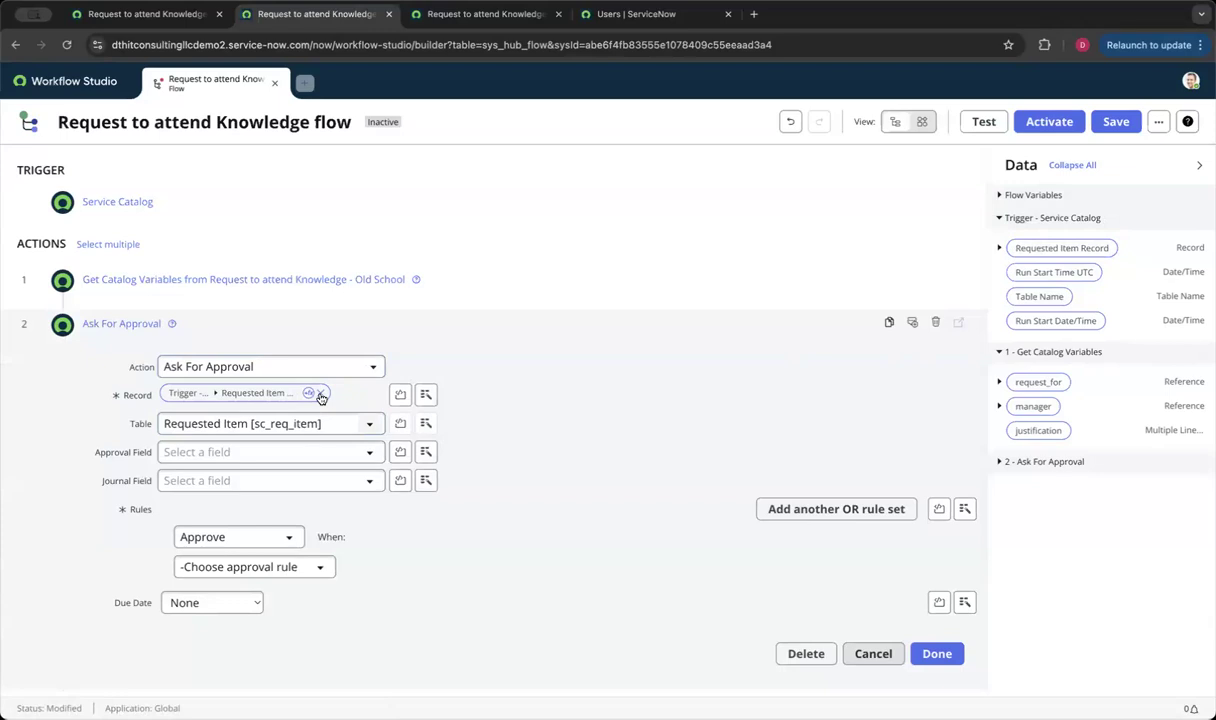
{"action": "left_click", "coordinate": [320, 395]}
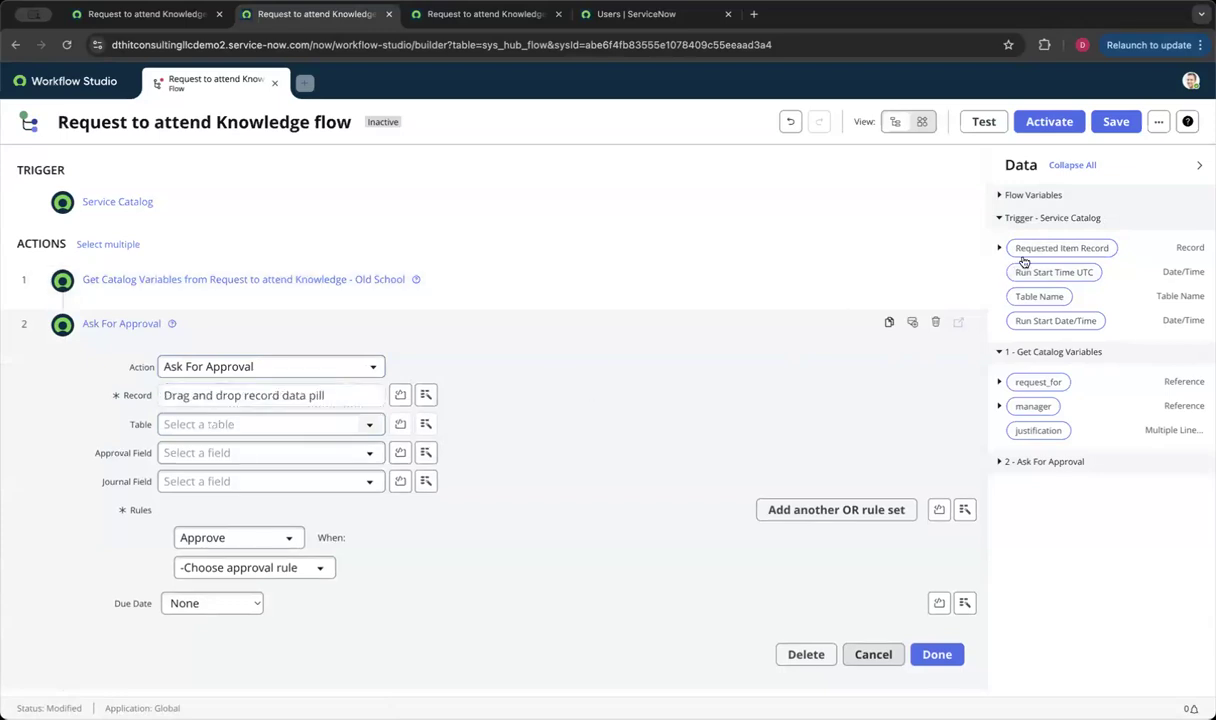
{"action": "left_click", "coordinate": [427, 396]}
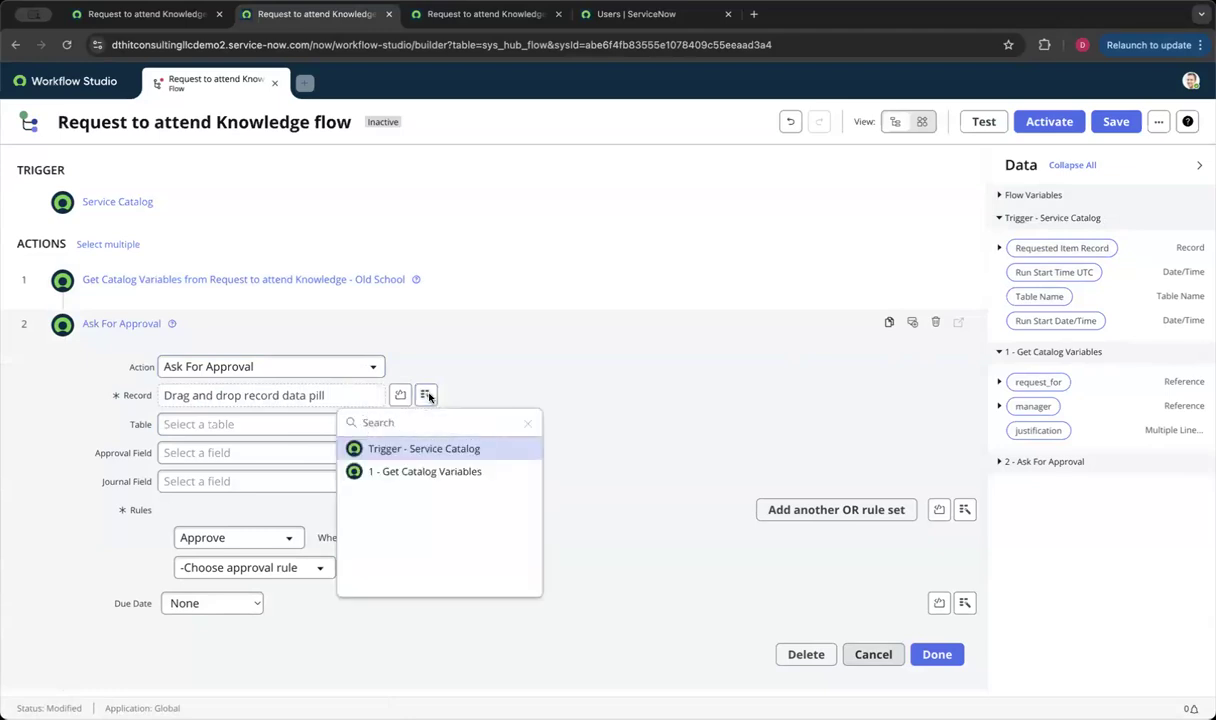
{"action": "left_click", "coordinate": [424, 449]}
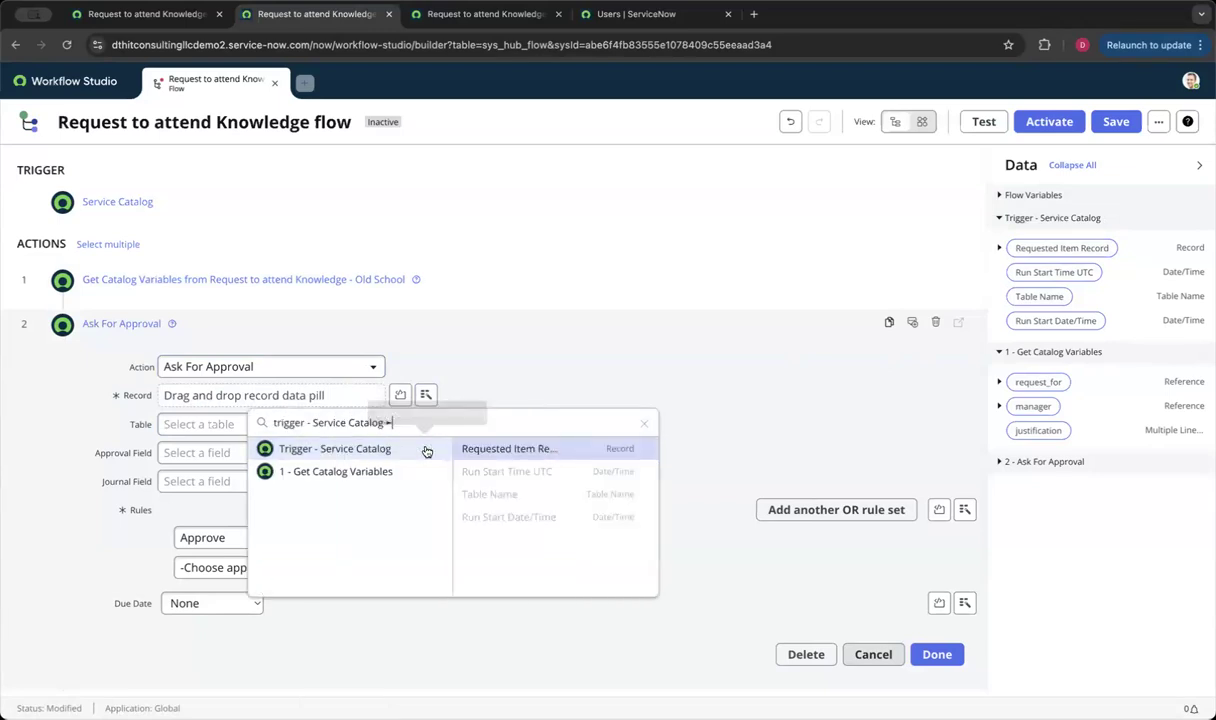
{"action": "left_click", "coordinate": [512, 449]}
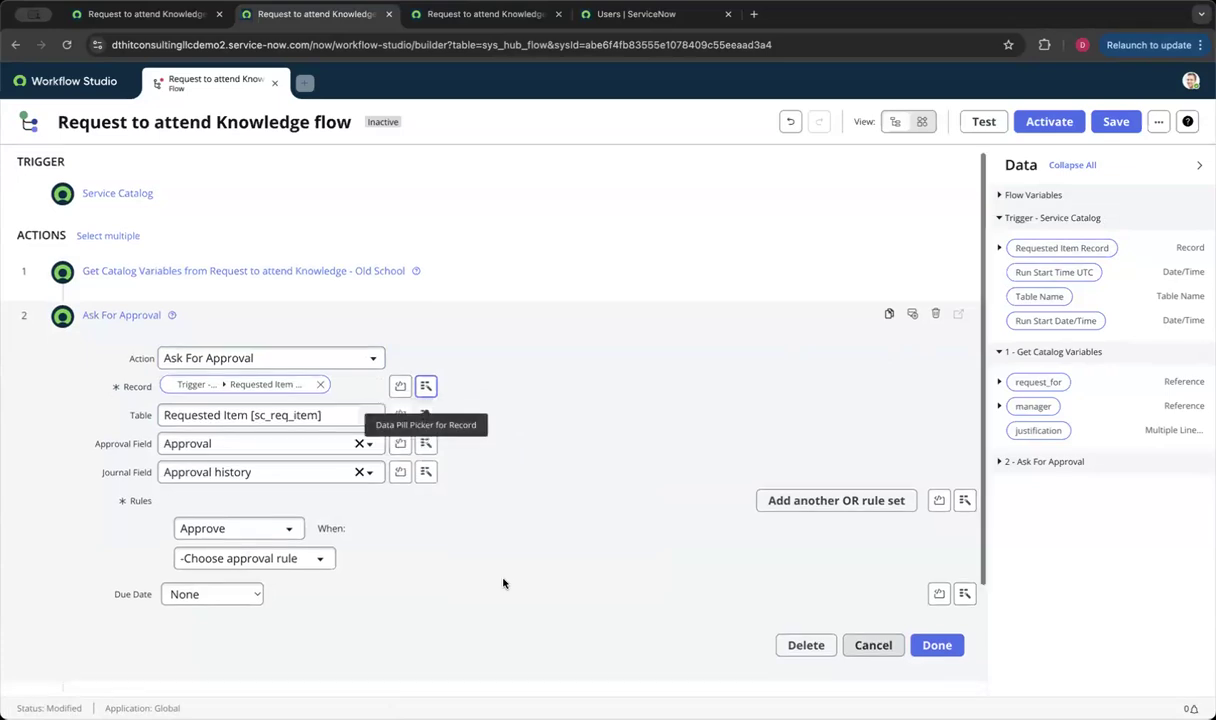
Step: Set the approval rule to Approve or Reject when Anyone approves or rejects
{"action": "scroll", "coordinate": [503, 583], "scroll_direction": "down", "scroll_amount": 3}
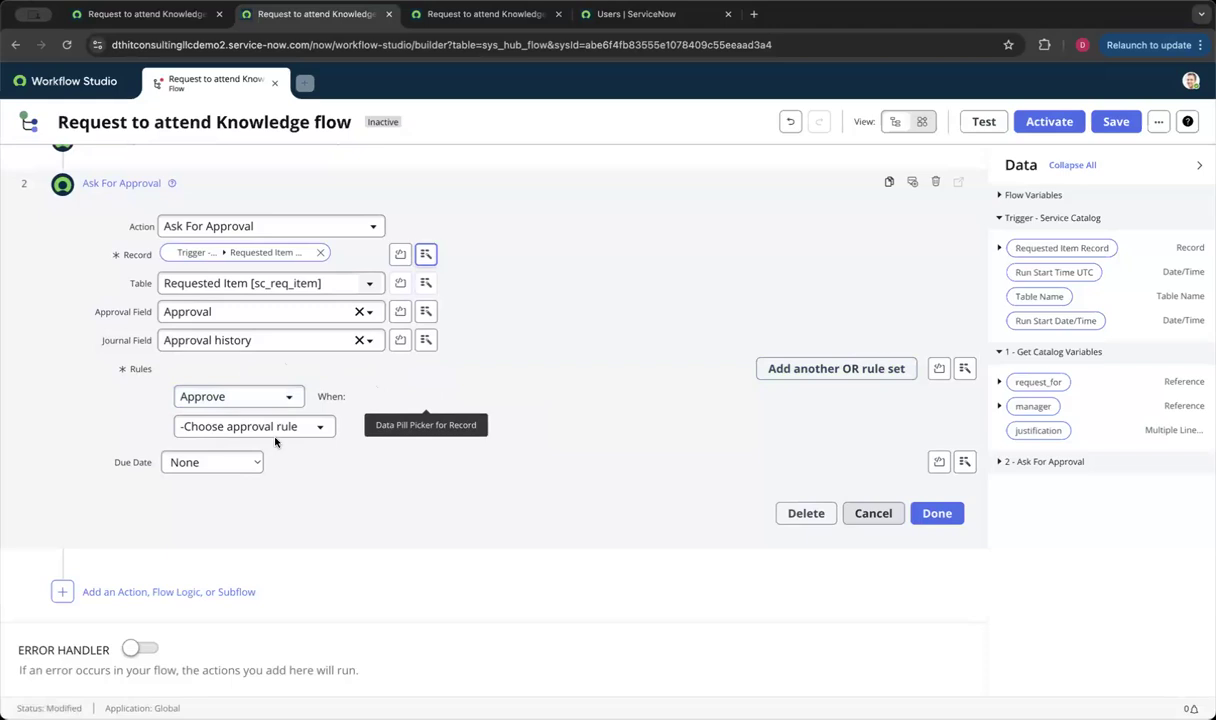
{"action": "left_click", "coordinate": [259, 397]}
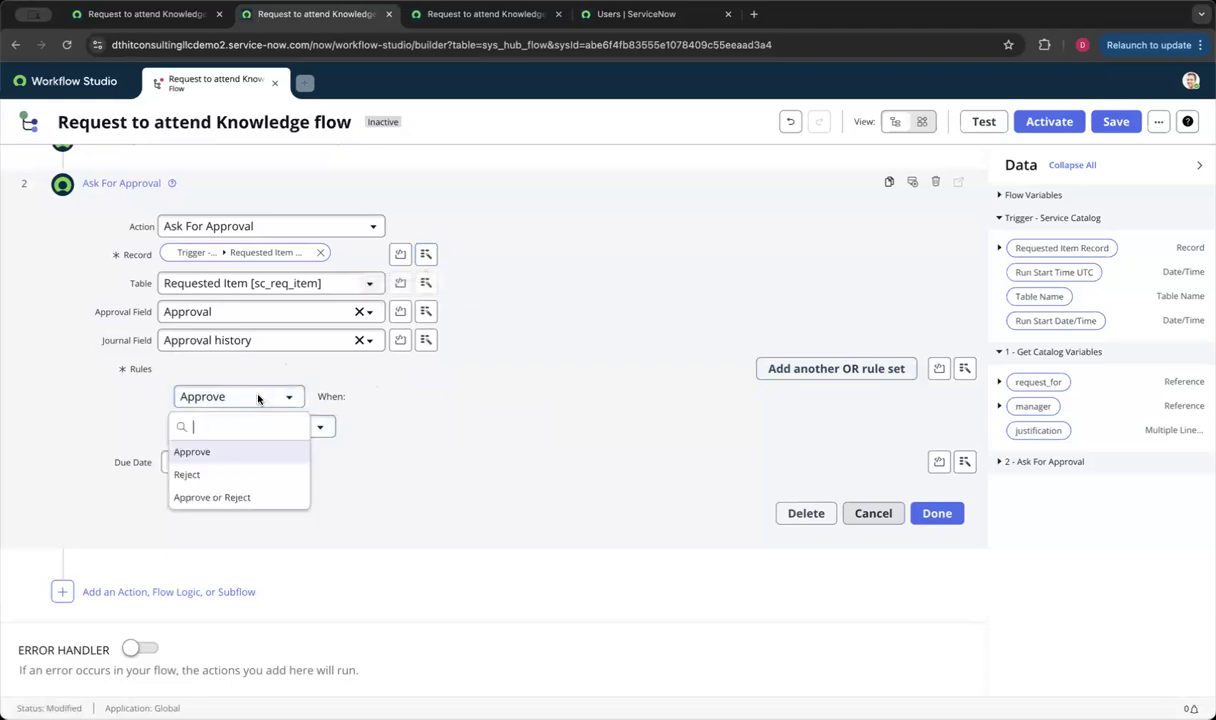
{"action": "left_click", "coordinate": [233, 497]}
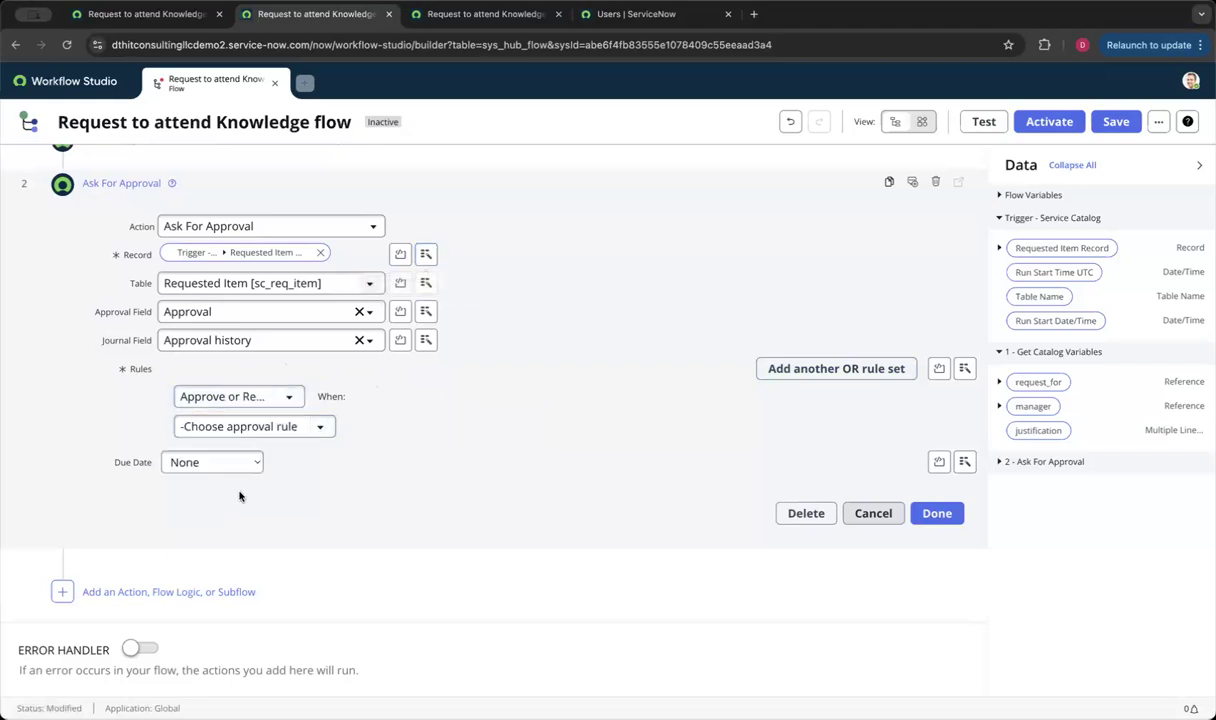
{"action": "left_click", "coordinate": [278, 425]}
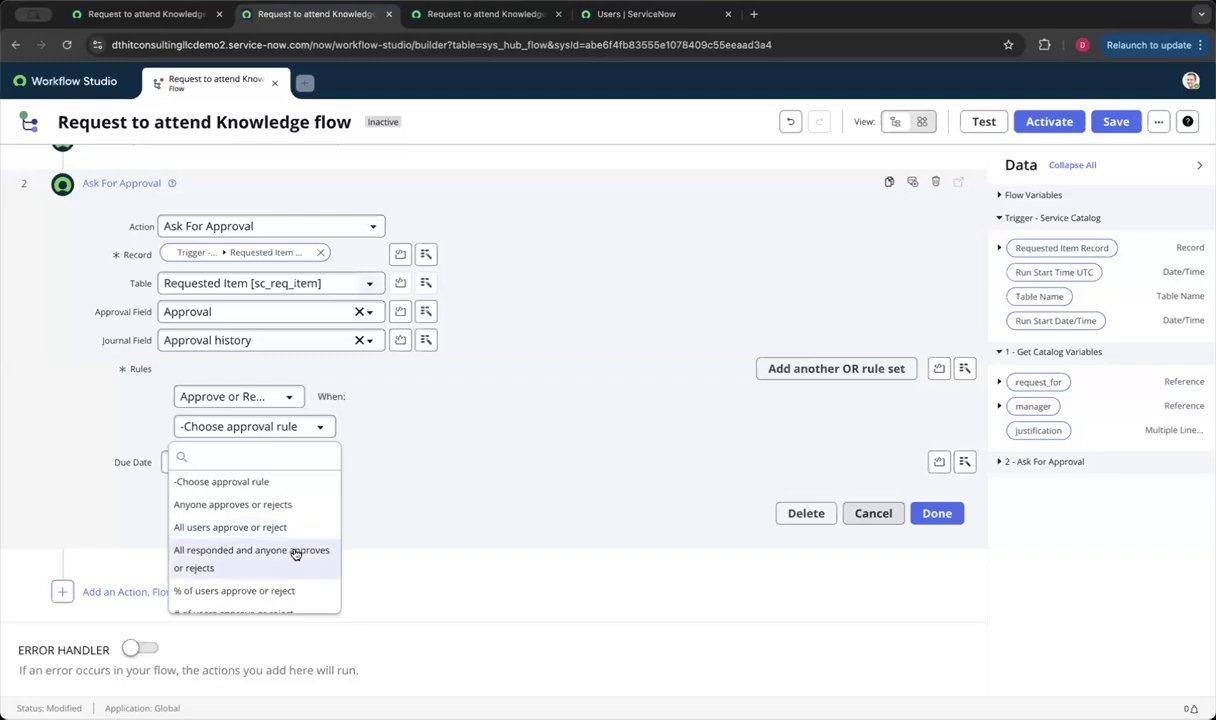
{"action": "left_click", "coordinate": [449, 433]}
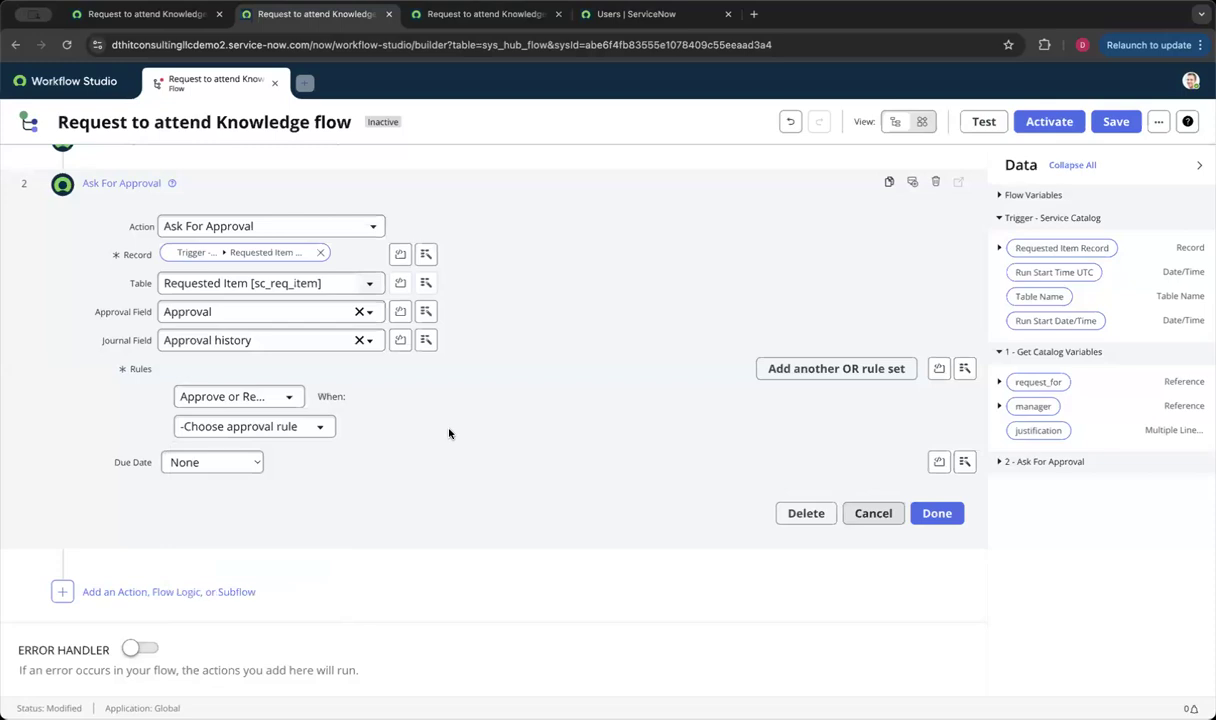
{"action": "left_click", "coordinate": [315, 429]}
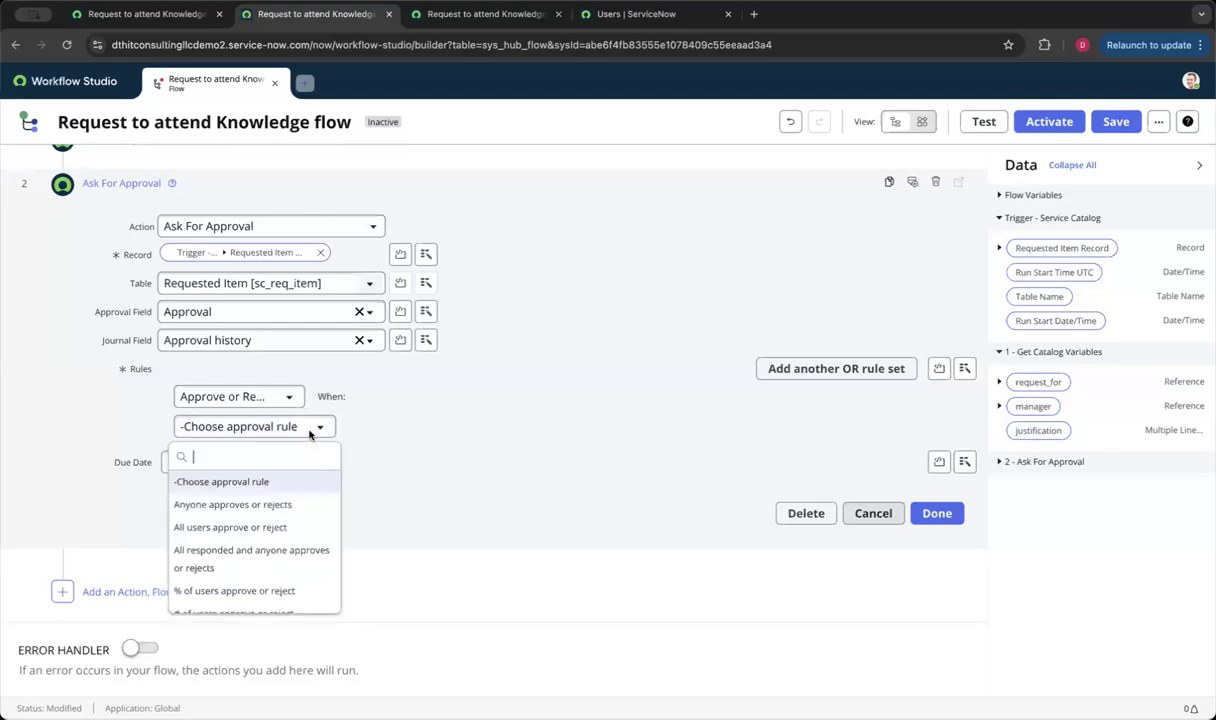
{"action": "left_click", "coordinate": [302, 505]}
Step: Set the rule's approver to the manager variable from Get Catalog Variables and finish the Ask For Approval action
{"action": "left_click", "coordinate": [527, 424]}
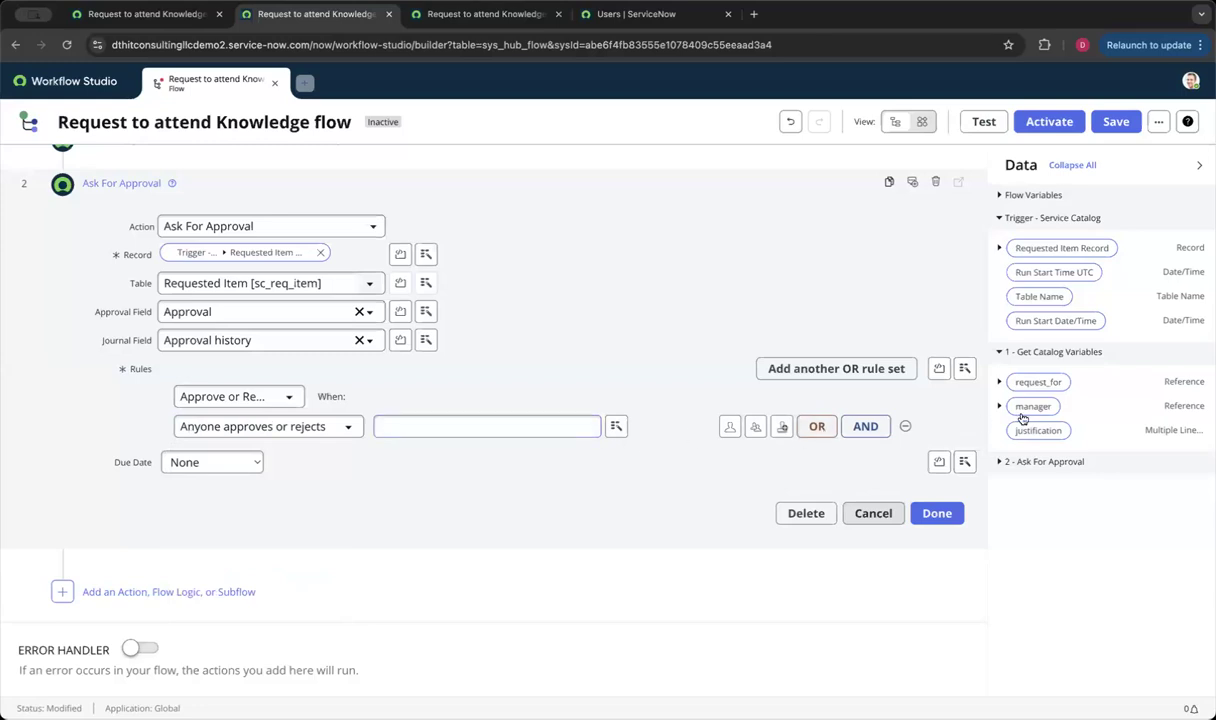
{"action": "left_click_drag", "start_coordinate": [1030, 406], "coordinate": [540, 428]}
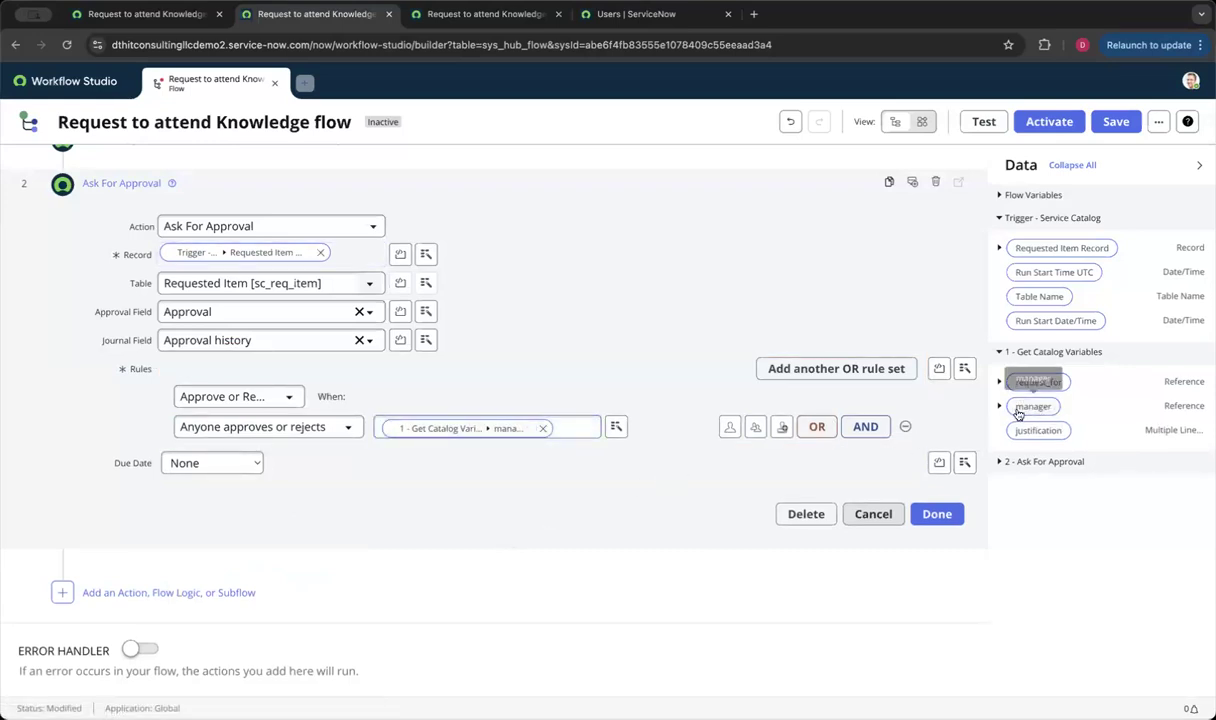
{"action": "left_click", "coordinate": [543, 428]}
{"action": "left_click", "coordinate": [616, 427]}
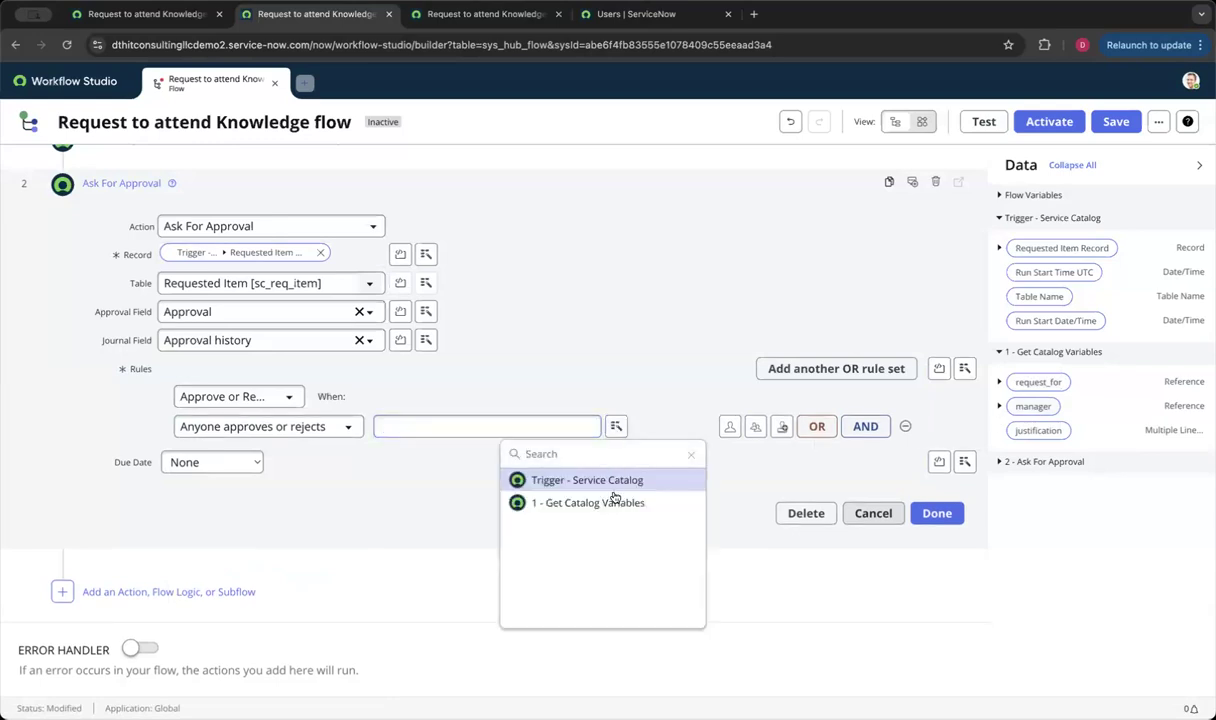
{"action": "left_click", "coordinate": [560, 503]}
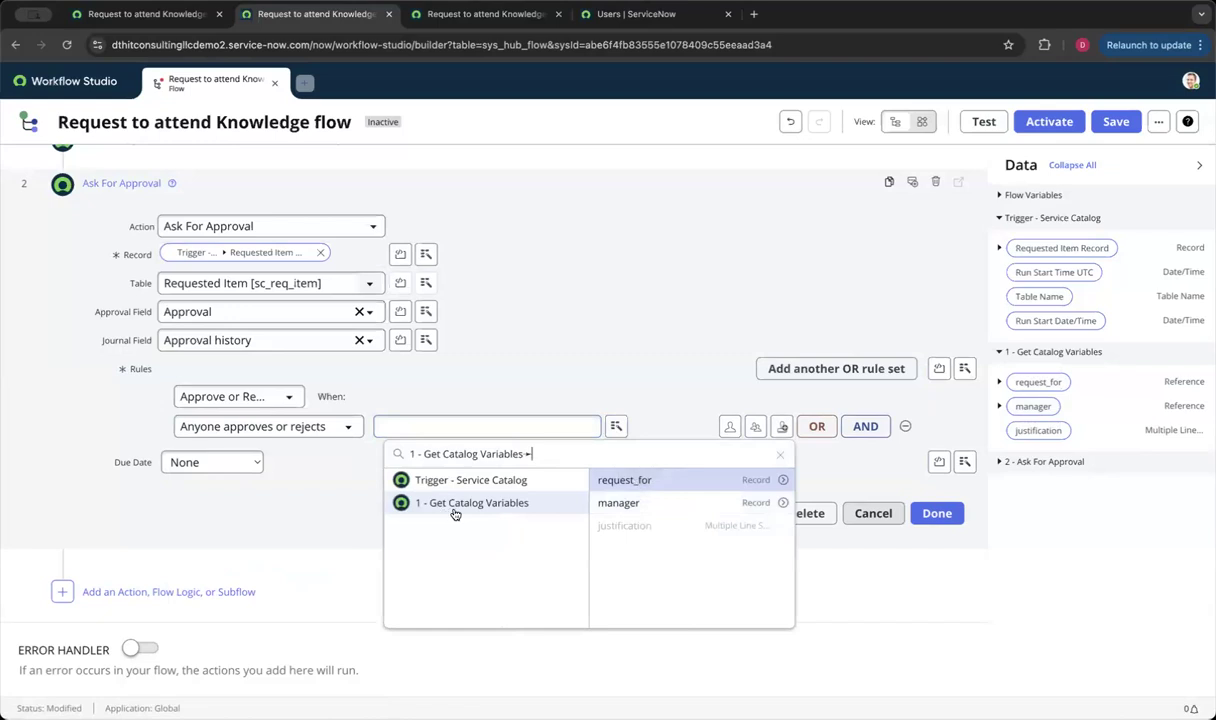
{"action": "left_click", "coordinate": [620, 503]}
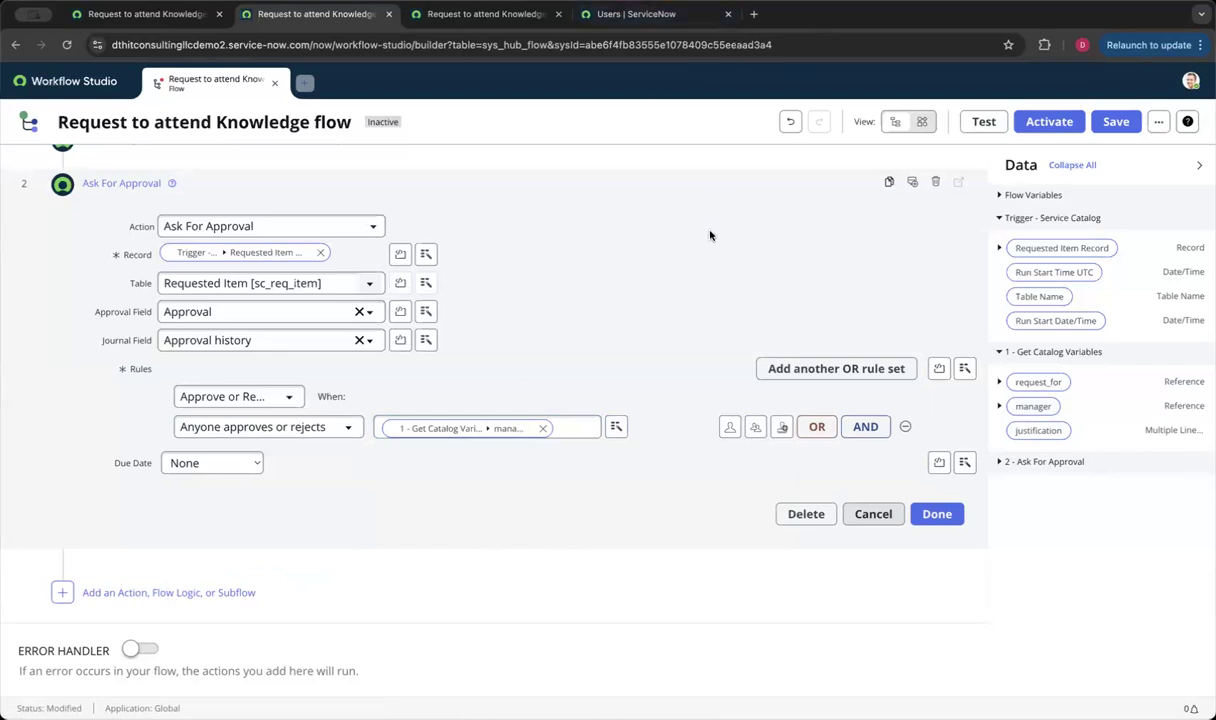
{"action": "left_click", "coordinate": [930, 518]}
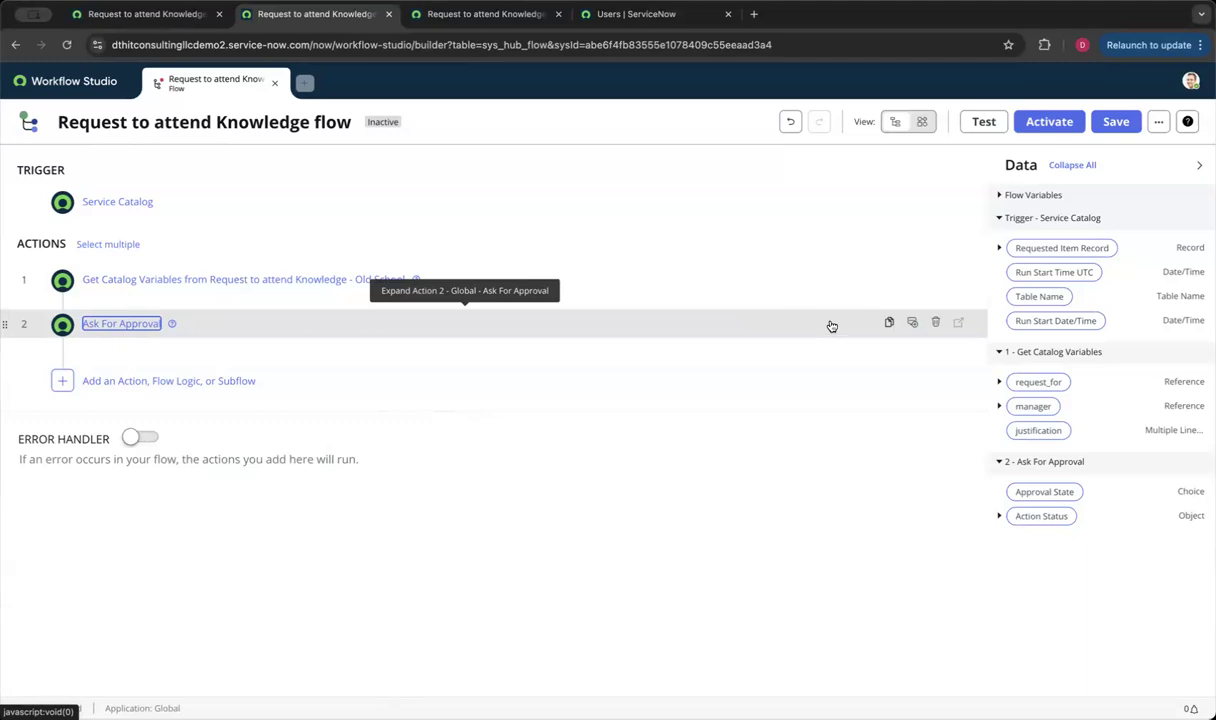
Step: Annotate the Ask For Approval action with the comment Manager Approval
{"action": "left_click", "coordinate": [913, 325]}
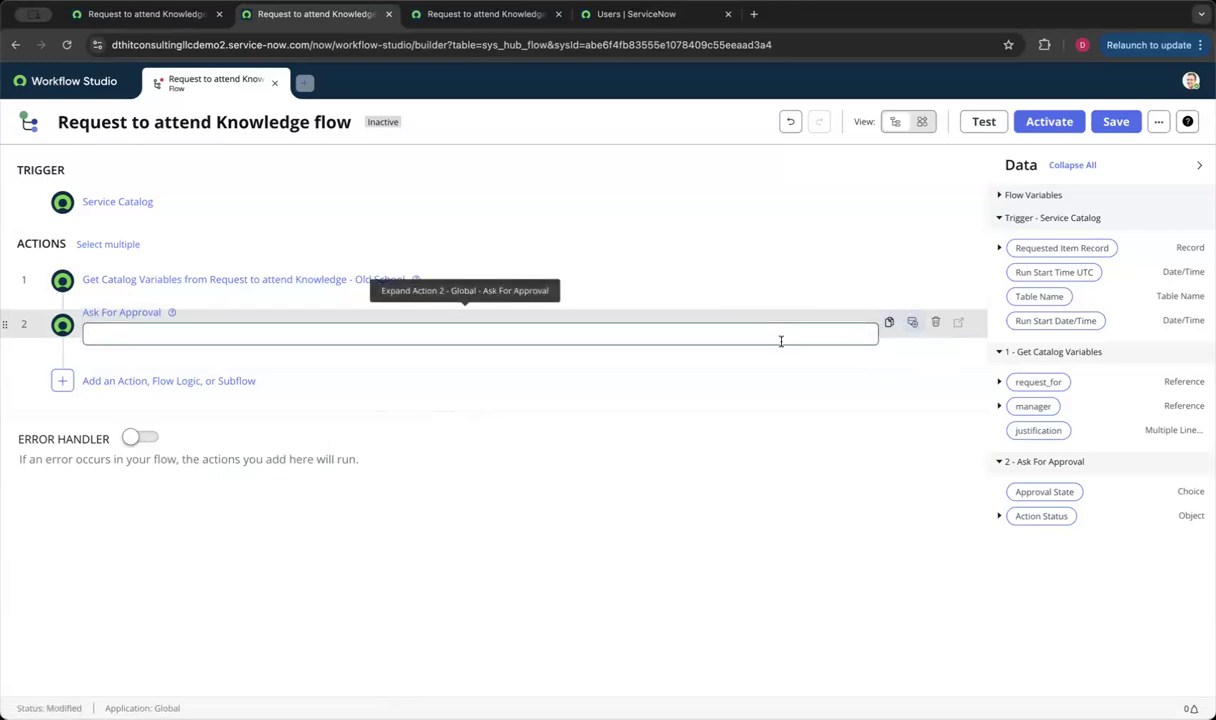
{"action": "type", "text": "Manager Approval"}
{"action": "key", "text": "Return"}
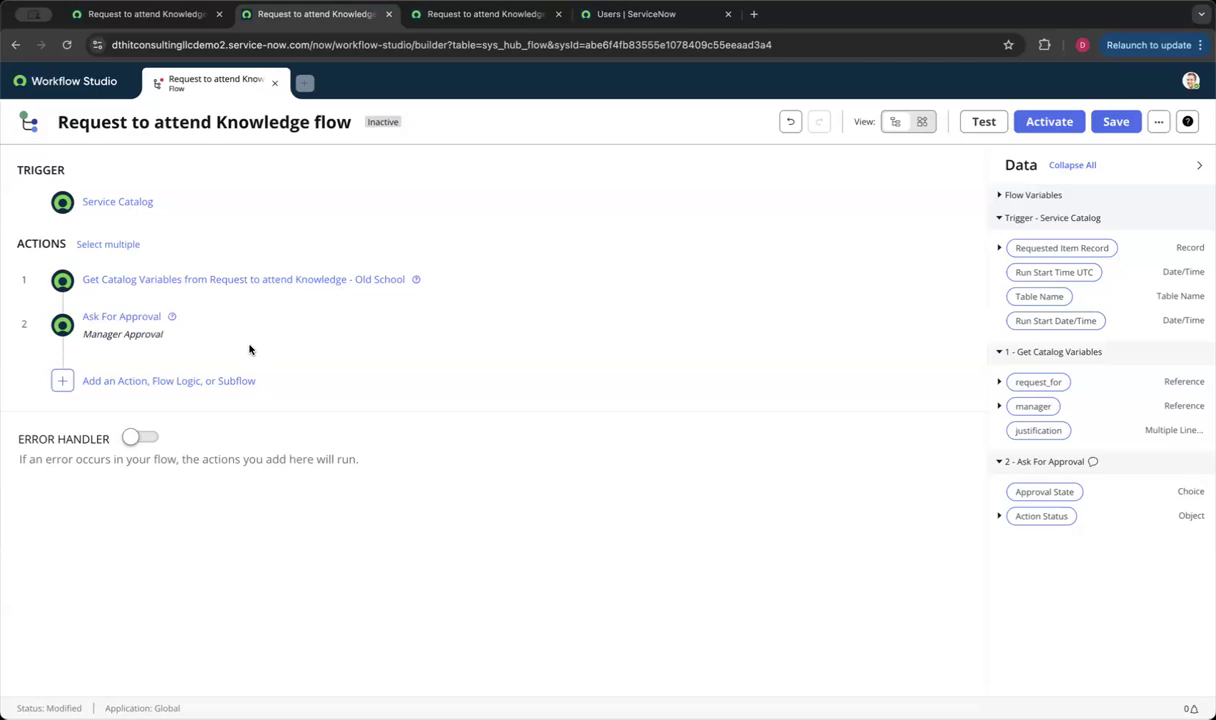
Step: Add an If flow logic after the approval action with the condition label If Mgr Approves
{"action": "left_click", "coordinate": [105, 383]}
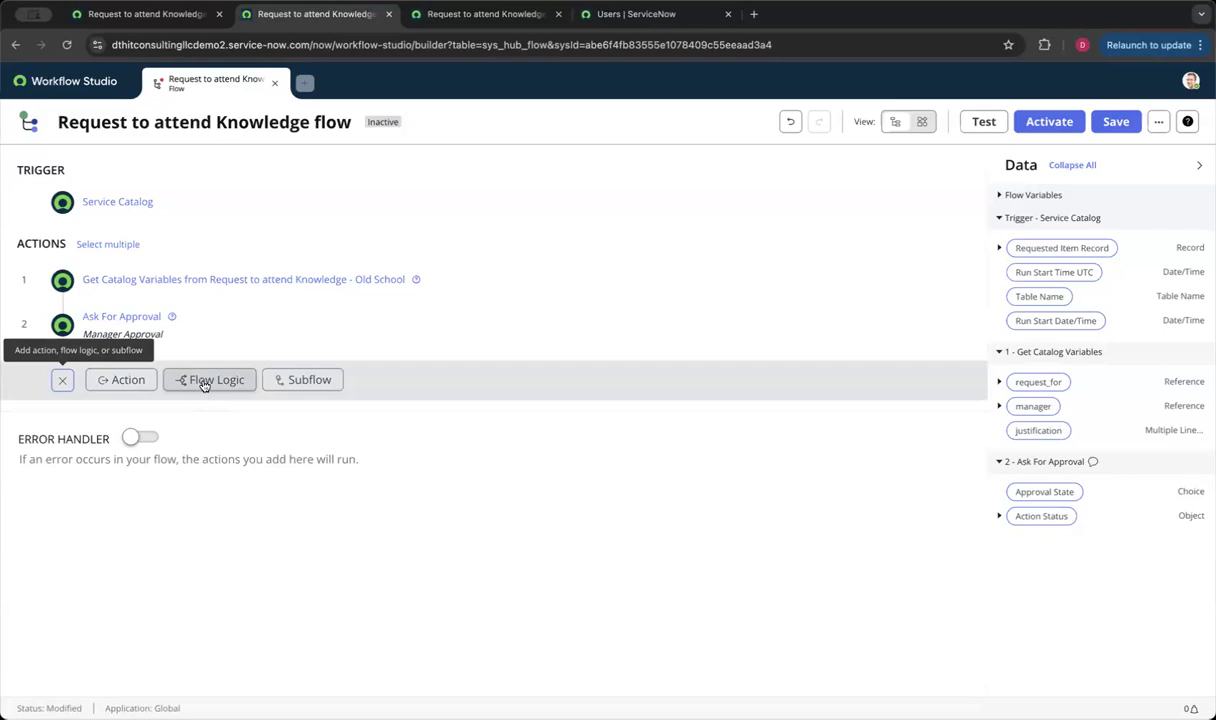
{"action": "left_click", "coordinate": [203, 385]}
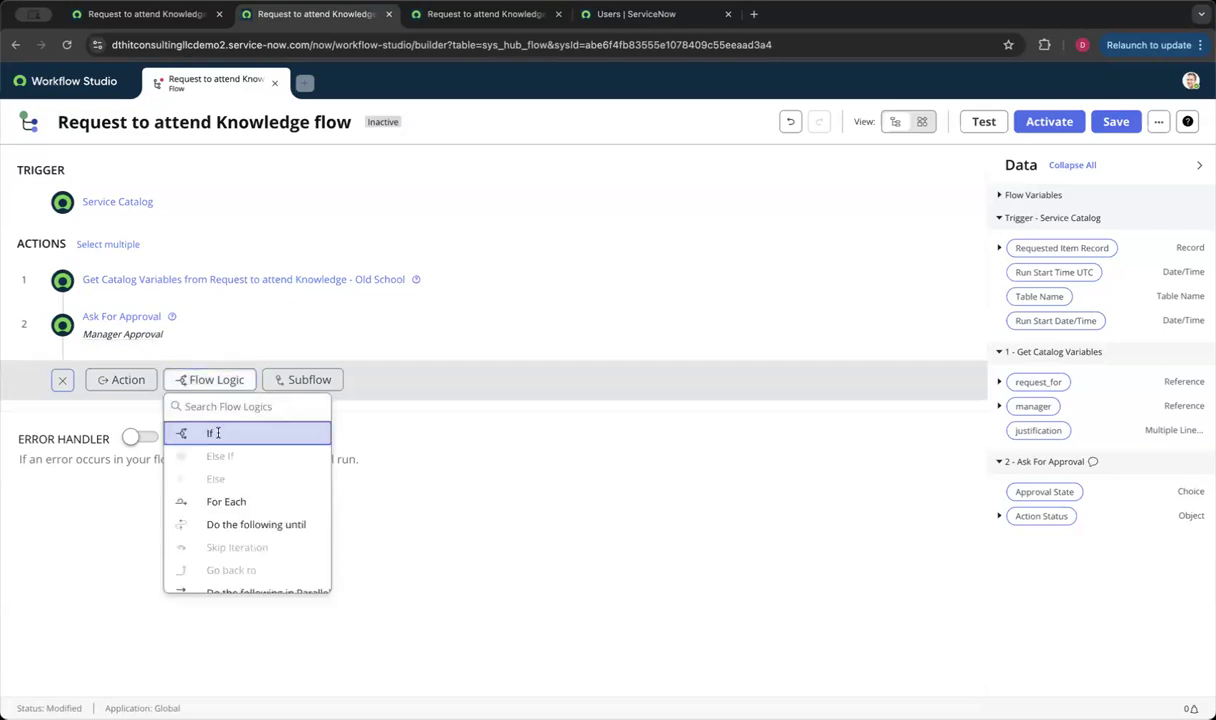
{"action": "left_click", "coordinate": [212, 432]}
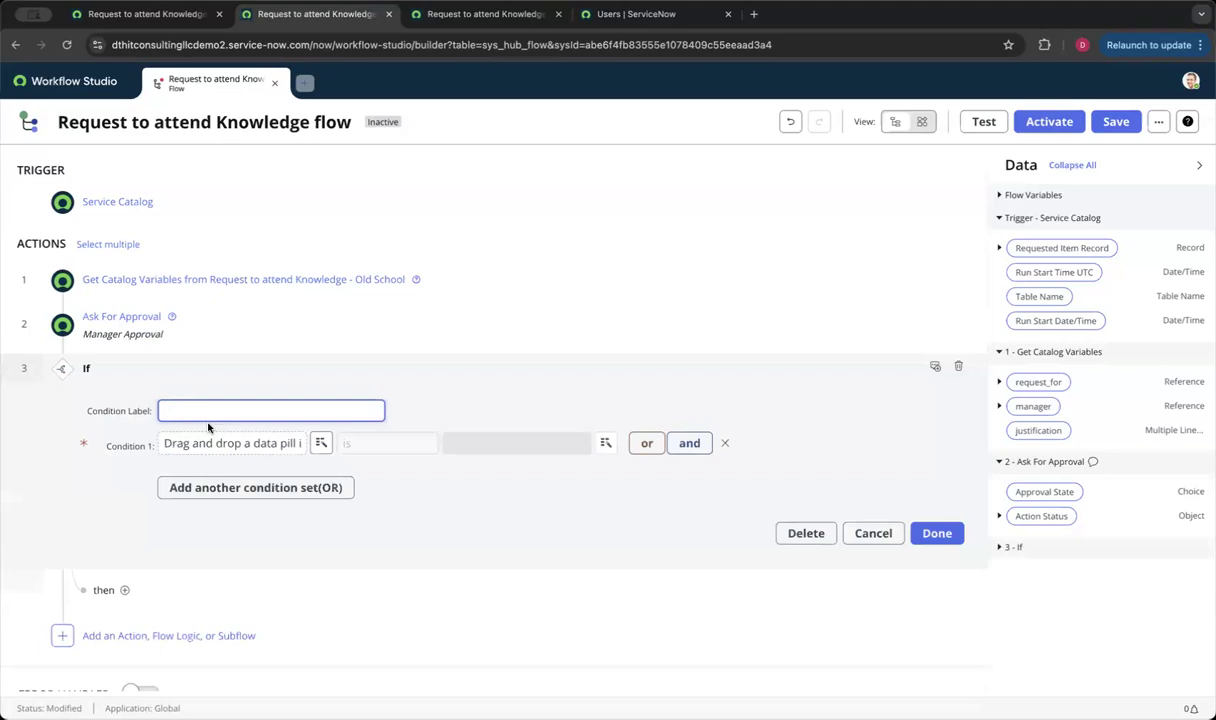
{"action": "left_click_drag", "start_coordinate": [89, 410], "coordinate": [144, 412]}
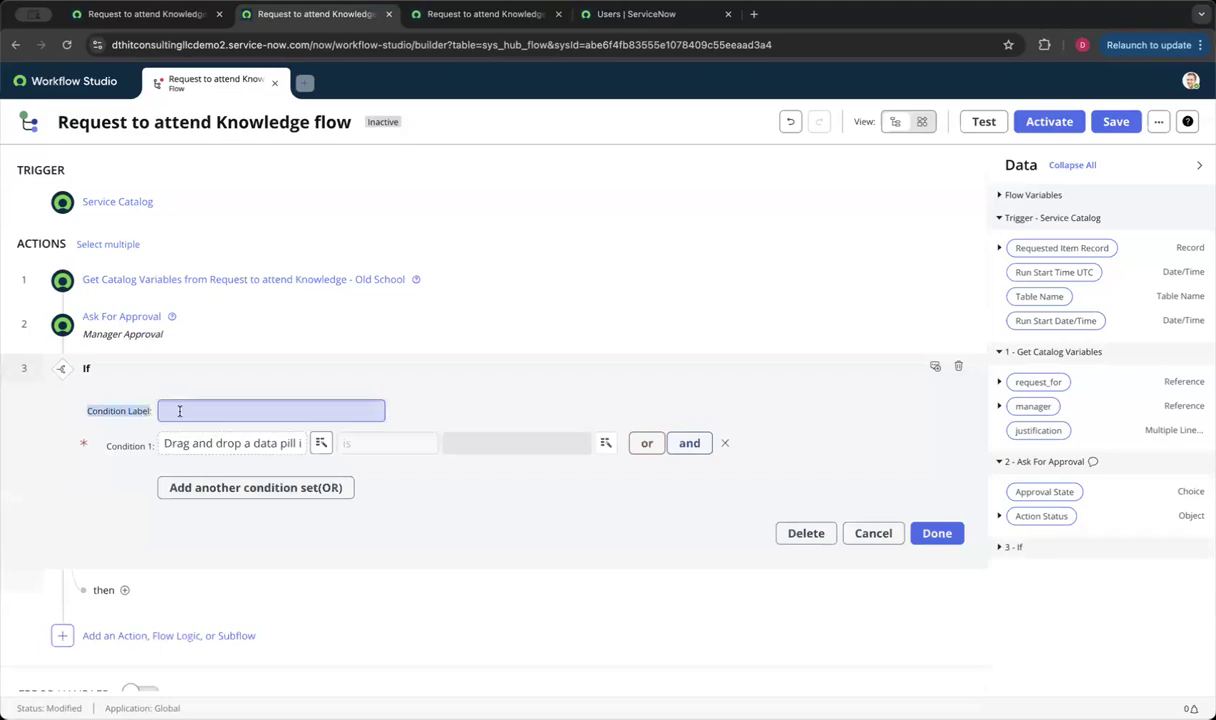
{"action": "left_click", "coordinate": [179, 410]}
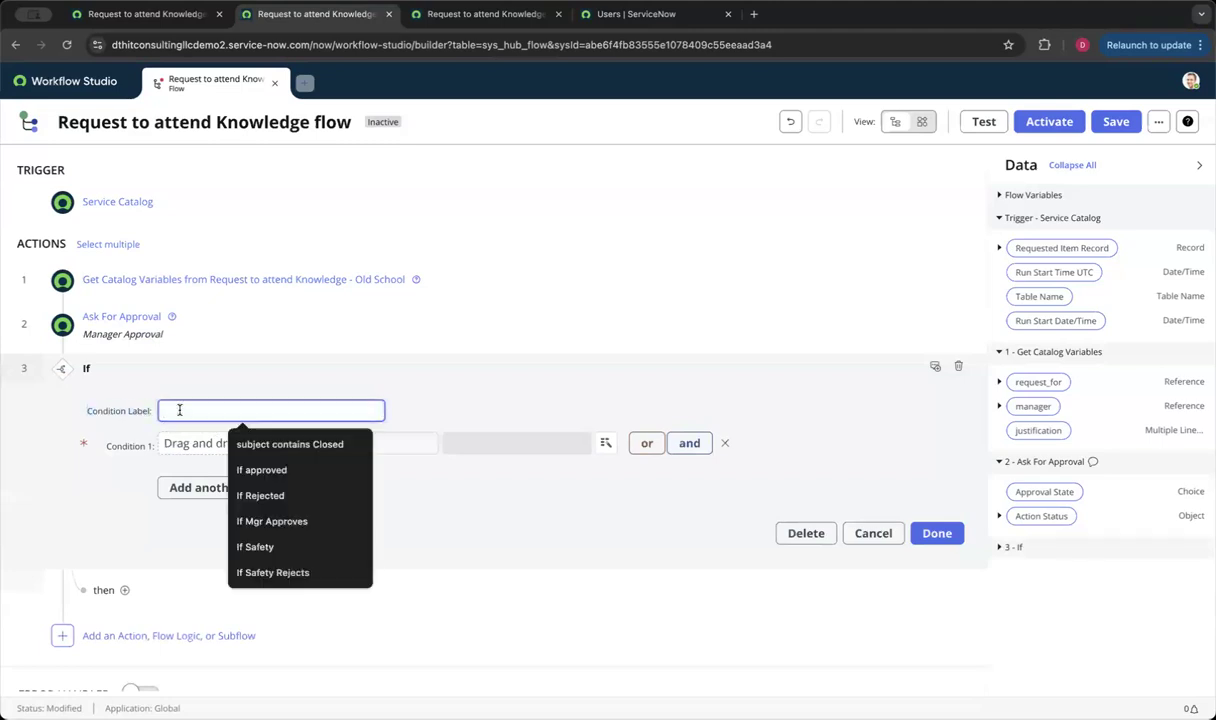
{"action": "left_click", "coordinate": [353, 519]}
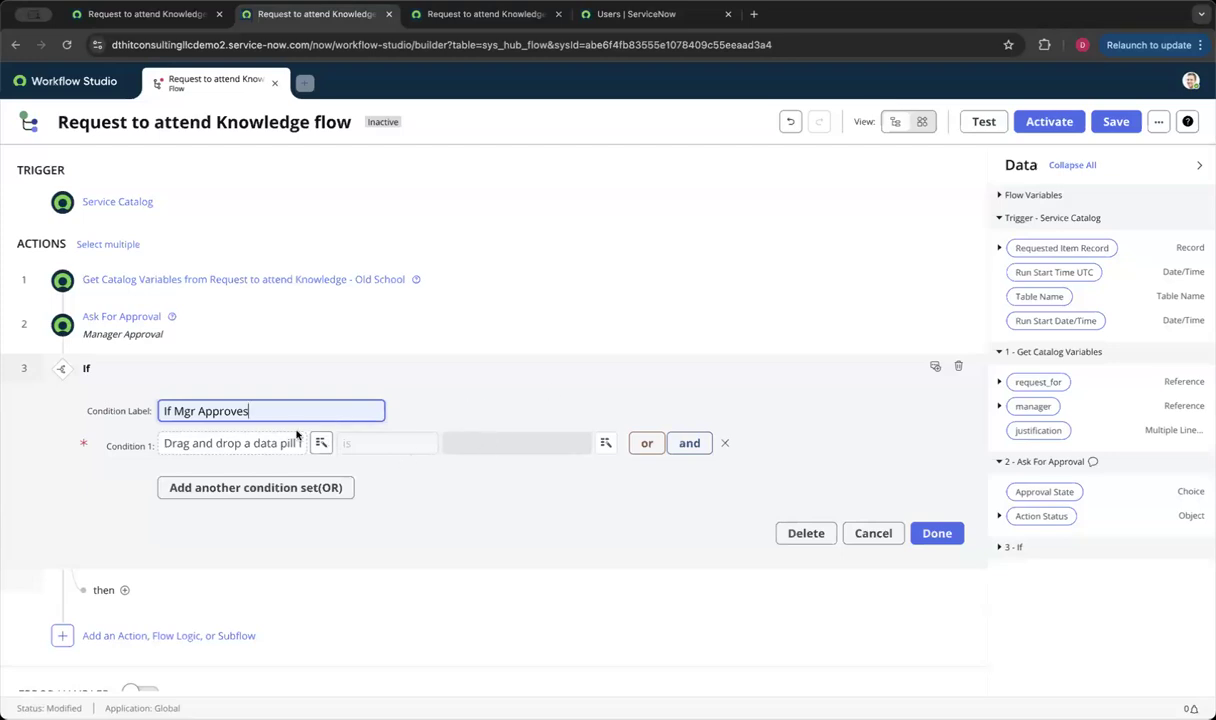
{"action": "triple_click", "coordinate": [235, 411]}
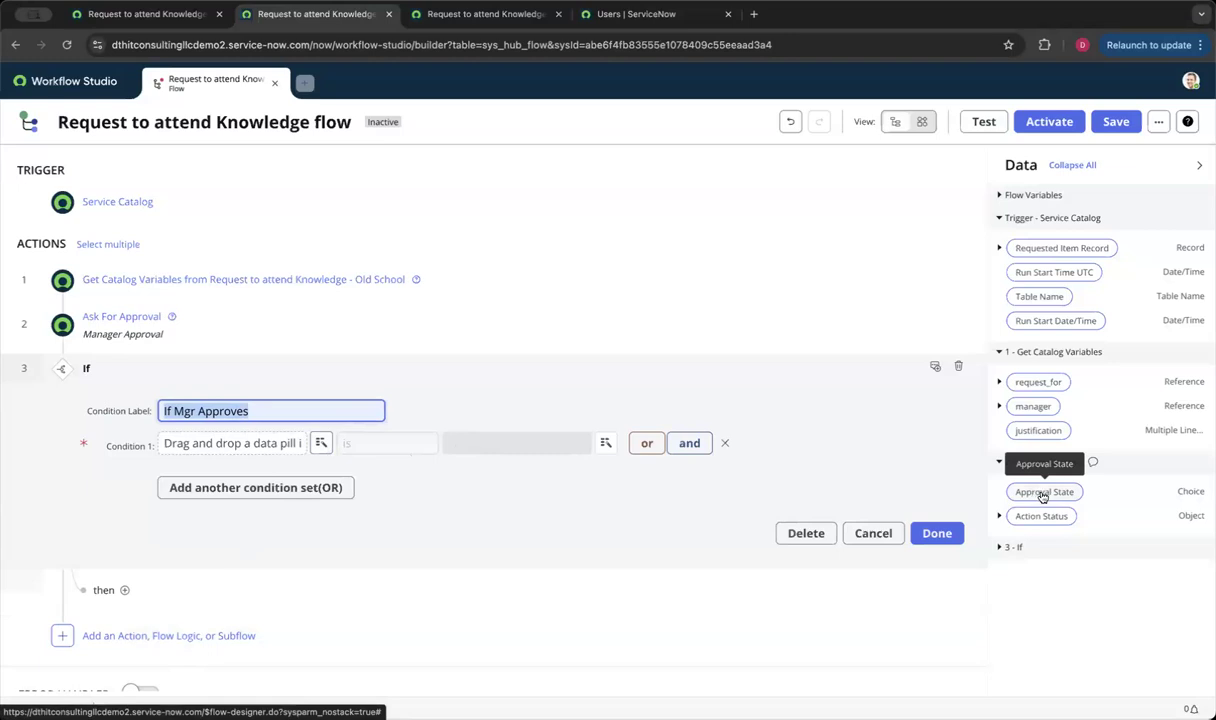
Step: Set the If condition to Ask For Approval's Approval State is Approved and finish the flow logic
{"action": "left_click_drag", "start_coordinate": [1043, 496], "coordinate": [256, 449]}
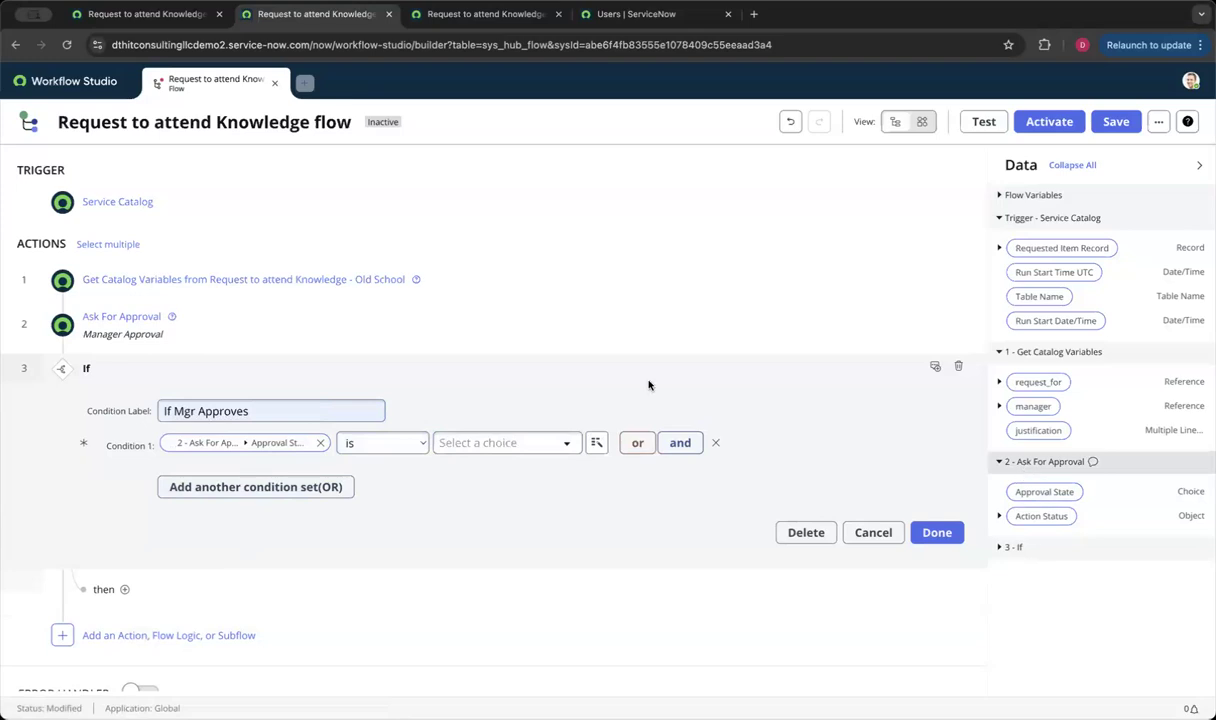
{"action": "left_click", "coordinate": [498, 442]}
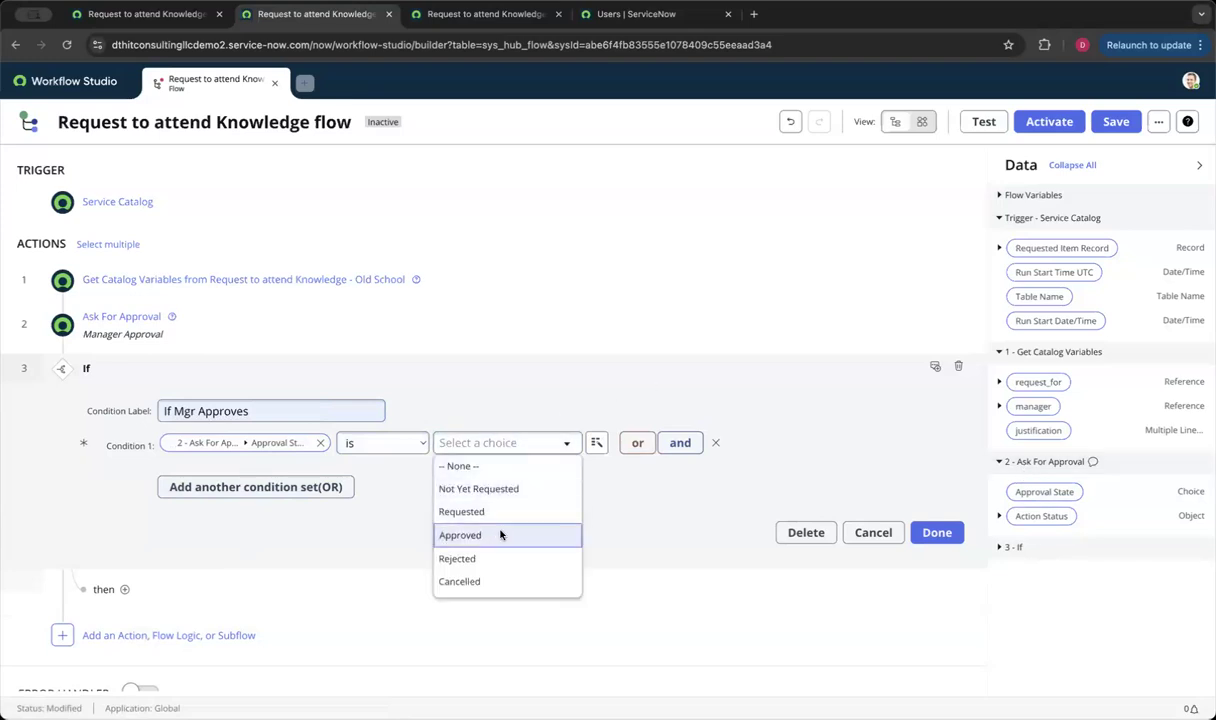
{"action": "left_click", "coordinate": [501, 535]}
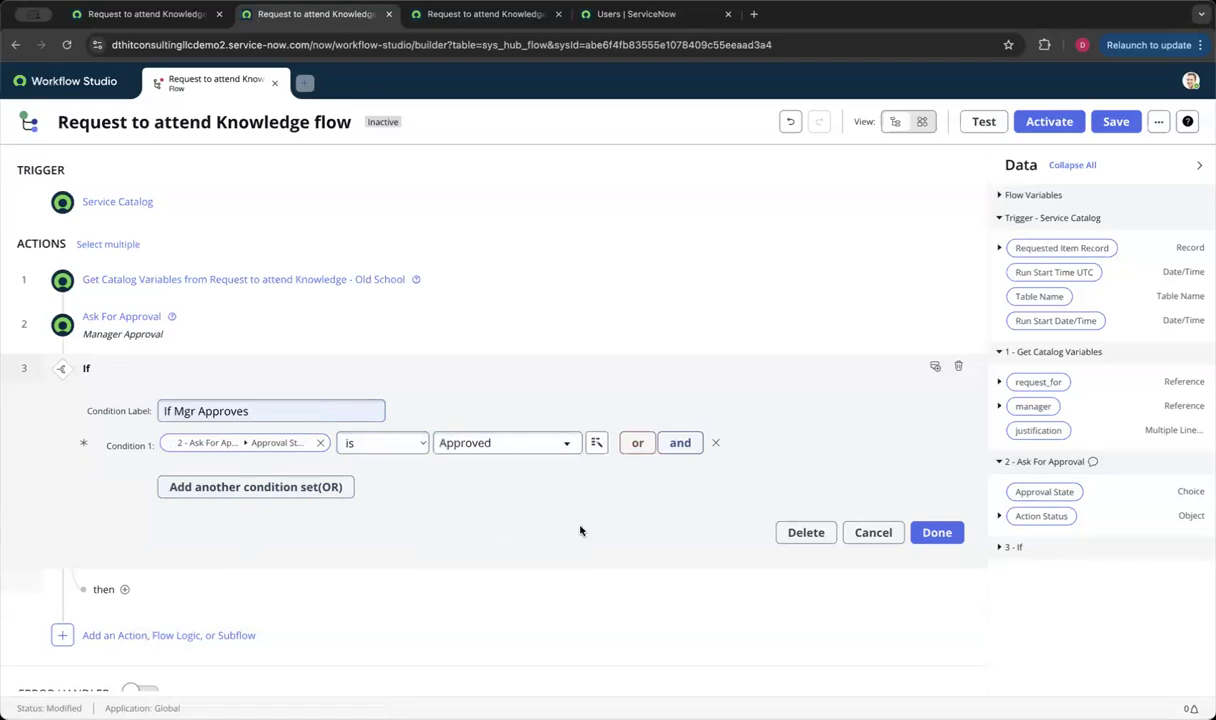
{"action": "left_click", "coordinate": [928, 538]}
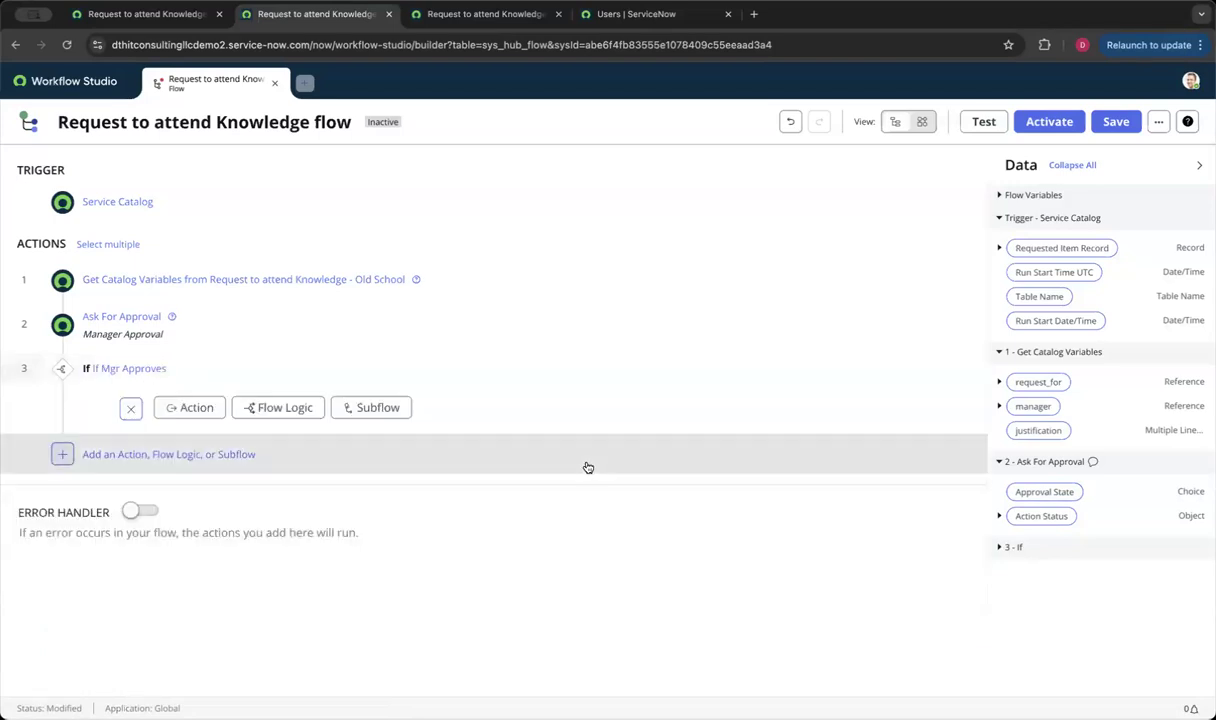
Step: Add an Ask For Approval action under If Mgr Approves, using the trigger's Requested Item Record as its record
{"action": "left_click", "coordinate": [197, 416]}
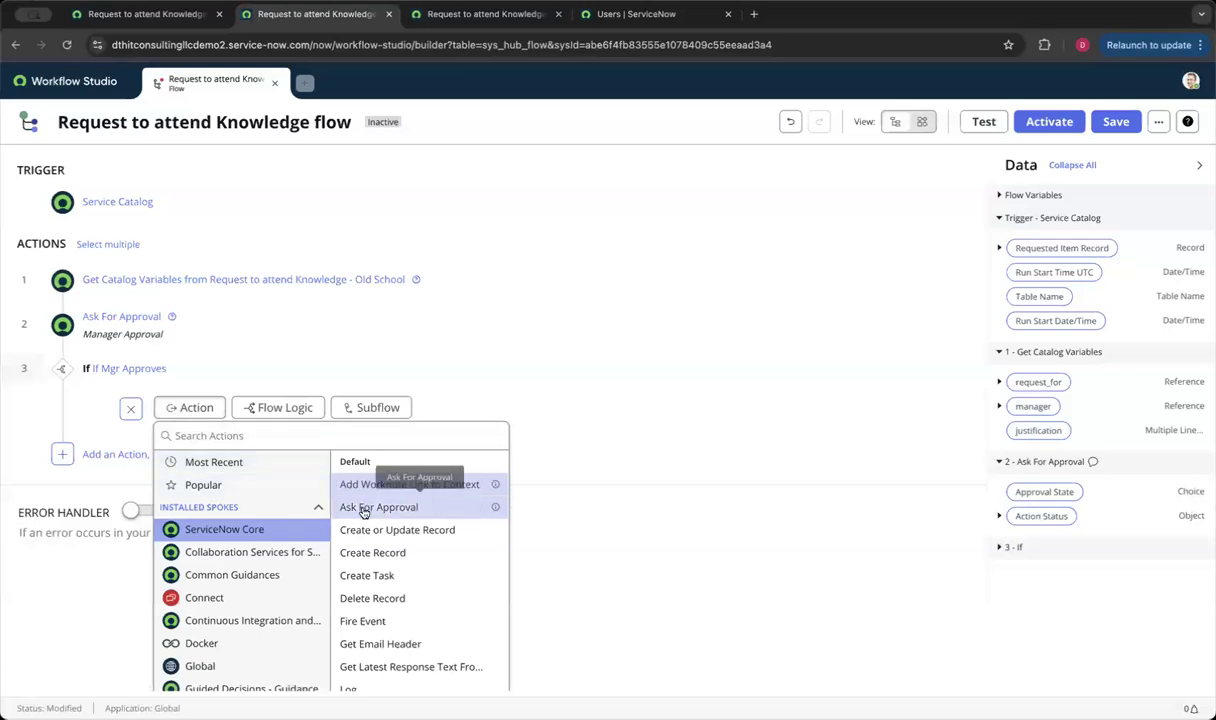
{"action": "left_click", "coordinate": [364, 510]}
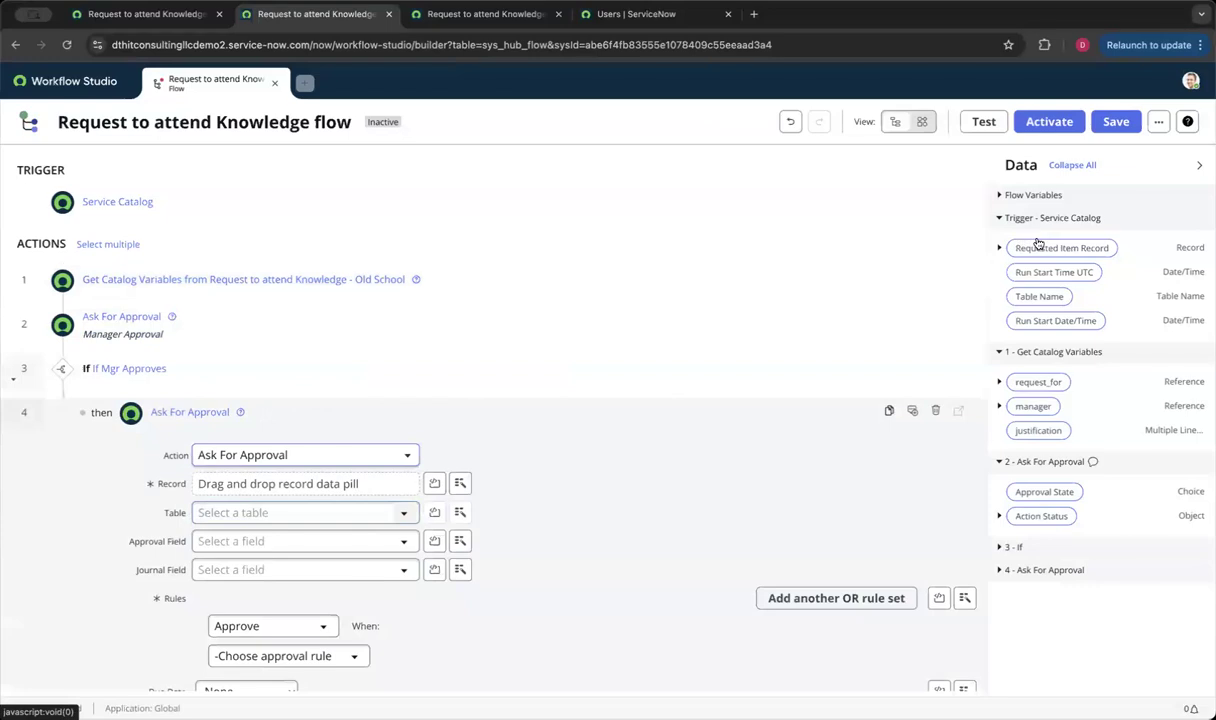
{"action": "left_click_drag", "start_coordinate": [734, 335], "coordinate": [301, 487]}
Step: Set the new approval's rule to Approve or Reject when Anyone approves or rejects
{"action": "scroll", "coordinate": [301, 489], "scroll_direction": "down", "scroll_amount": 3}
{"action": "left_click", "coordinate": [296, 491]}
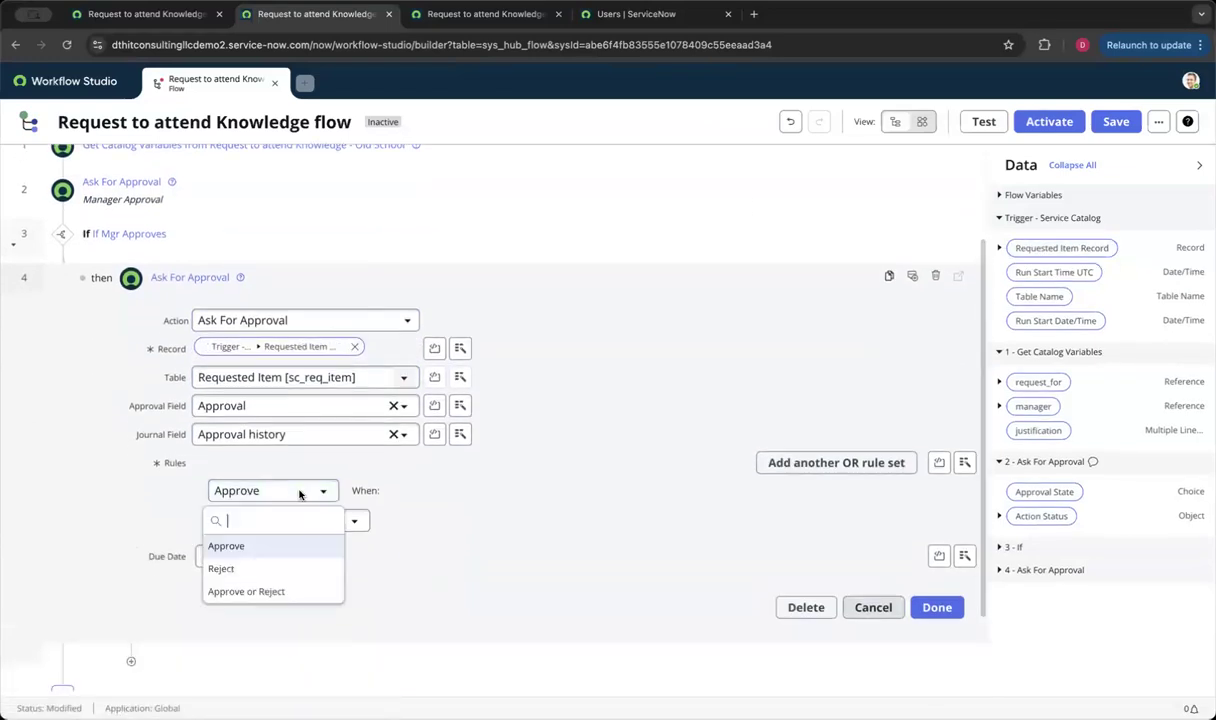
{"action": "left_click", "coordinate": [296, 494]}
{"action": "left_click", "coordinate": [339, 522]}
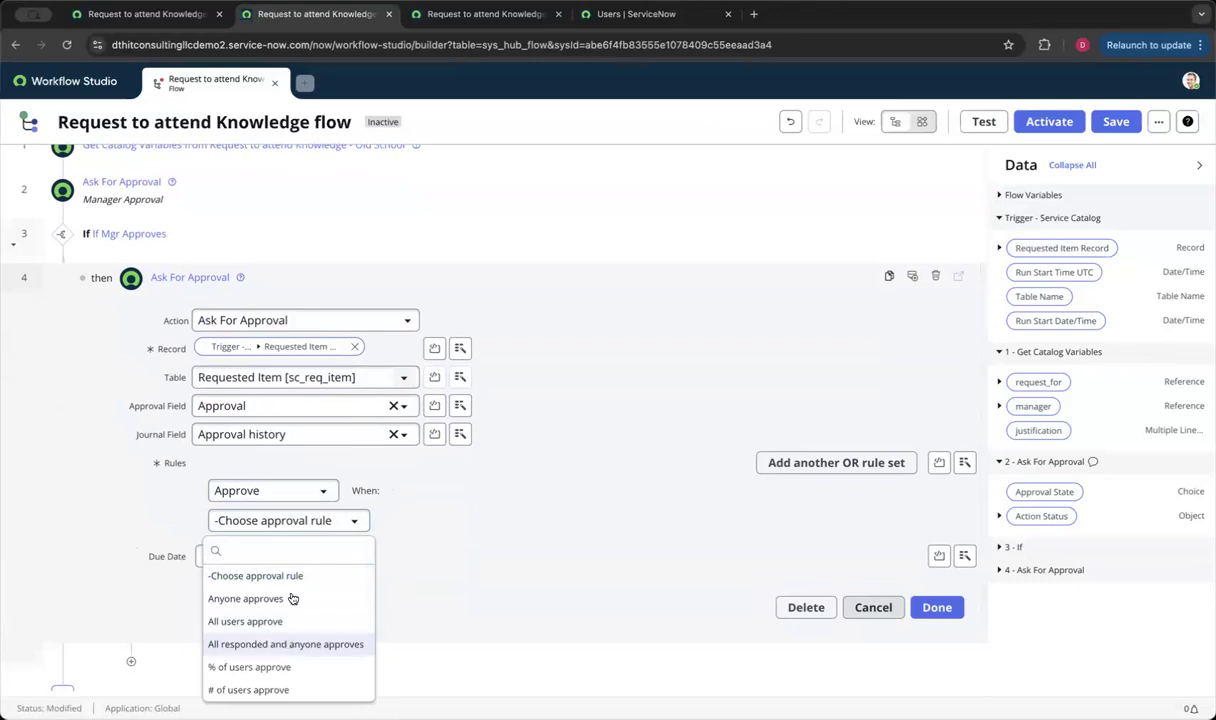
{"action": "left_click", "coordinate": [297, 492]}
{"action": "left_click", "coordinate": [262, 591]}
{"action": "left_click", "coordinate": [324, 528]}
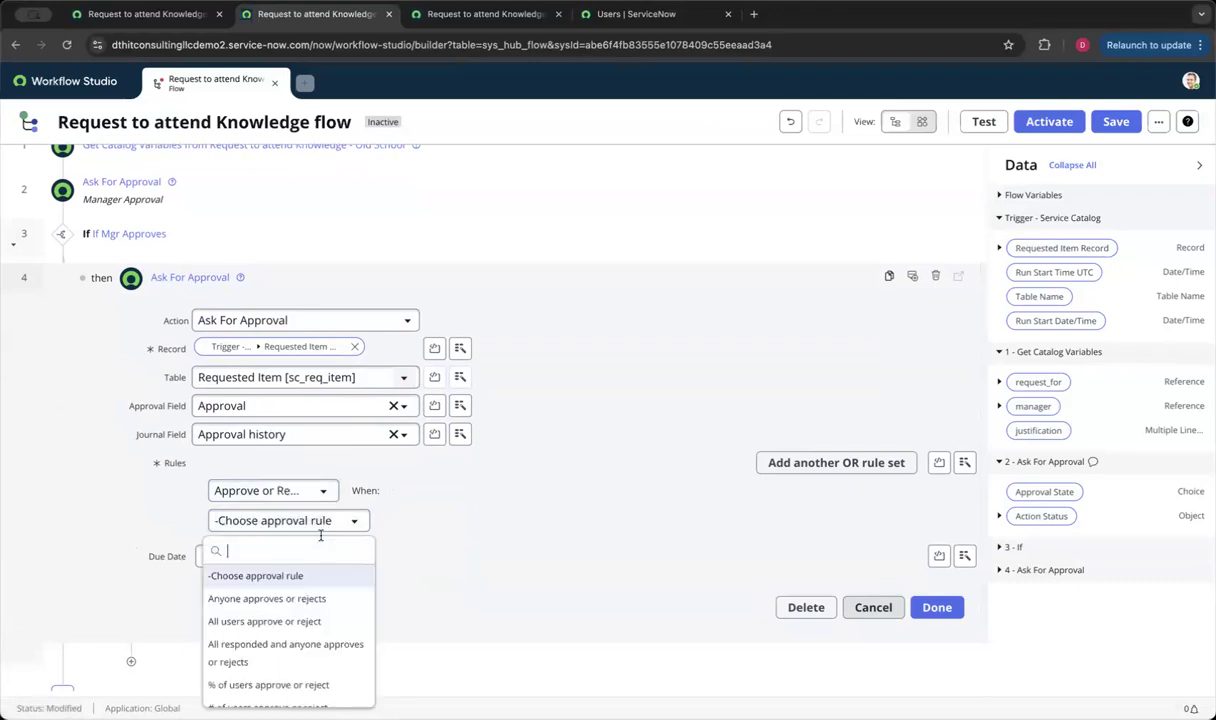
{"action": "left_click", "coordinate": [312, 599]}
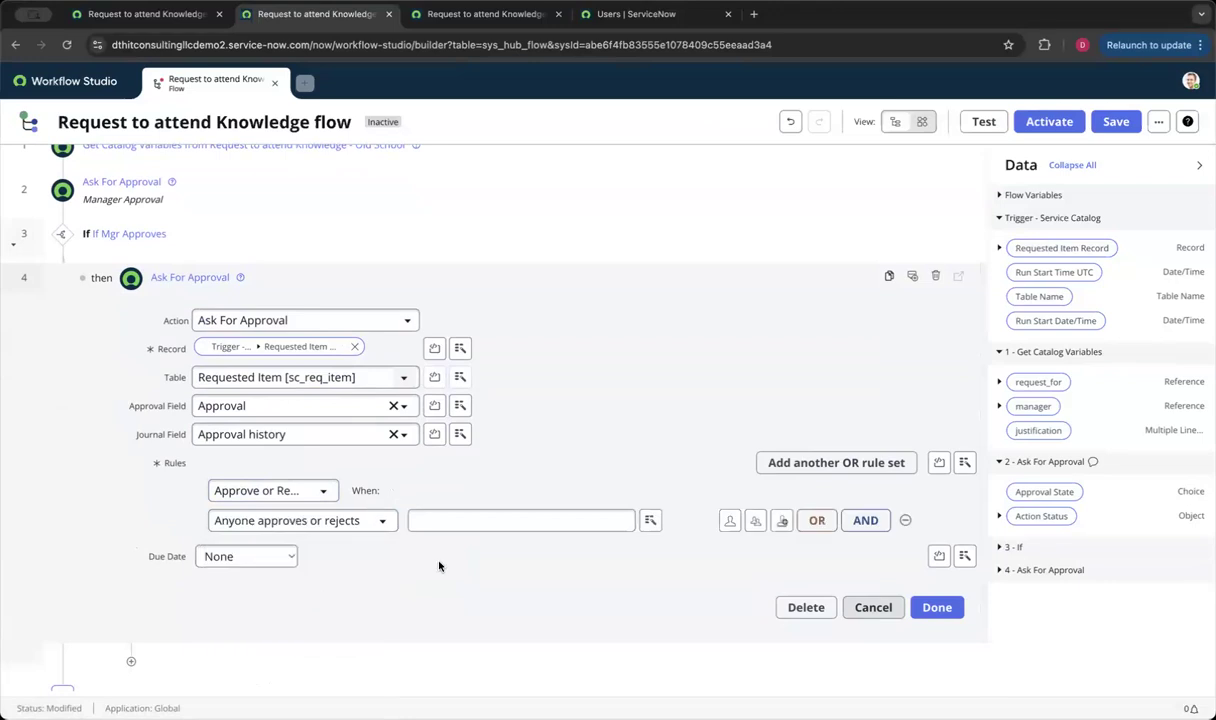
Step: Assign the IT Finance CAB group as the rule's approver and finish the second Ask For Approval action
{"action": "left_click", "coordinate": [522, 520]}
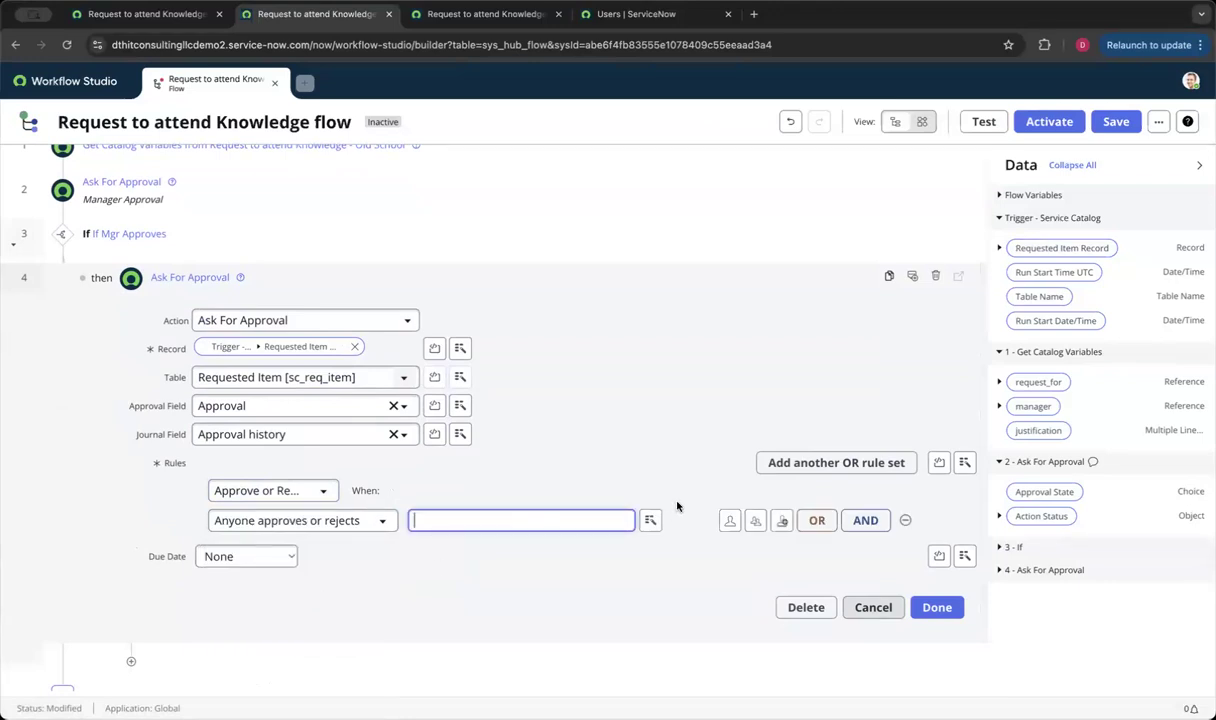
{"action": "left_click", "coordinate": [755, 522]}
{"action": "left_click", "coordinate": [740, 561]}
{"action": "scroll", "coordinate": [755, 497], "scroll_direction": "down", "scroll_amount": 1}
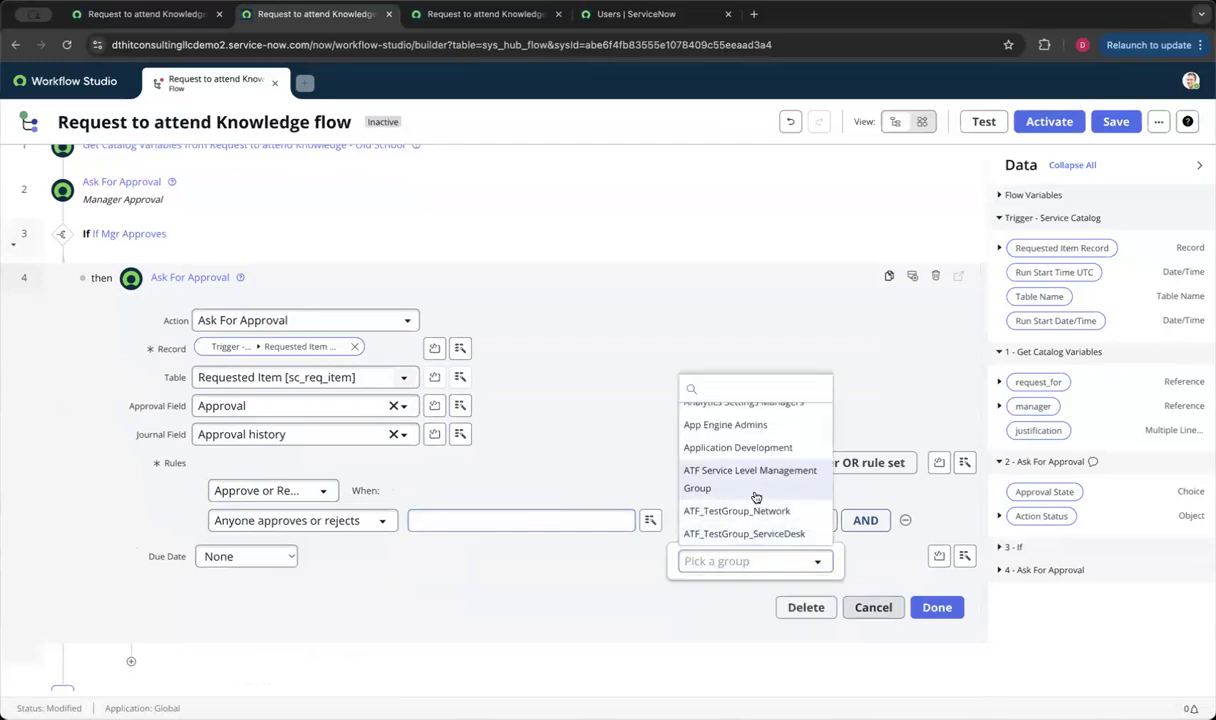
{"action": "type", "text": "pr"}
{"action": "key", "text": "BackSpace"}
{"action": "key", "text": "BackSpace"}
{"action": "type", "text": "fin"}
{"action": "key", "text": "BackSpace"}
{"action": "key", "text": "BackSpace"}
{"action": "key", "text": "BackSpace"}
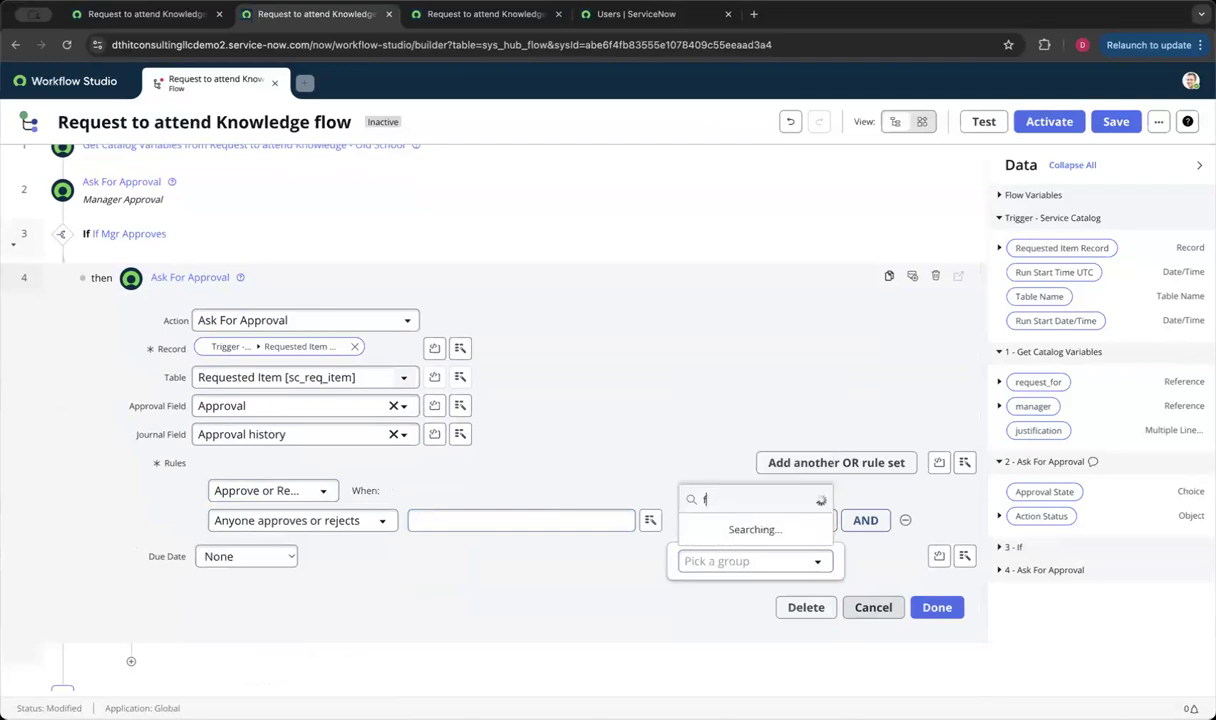
{"action": "type", "text": "*fi"}
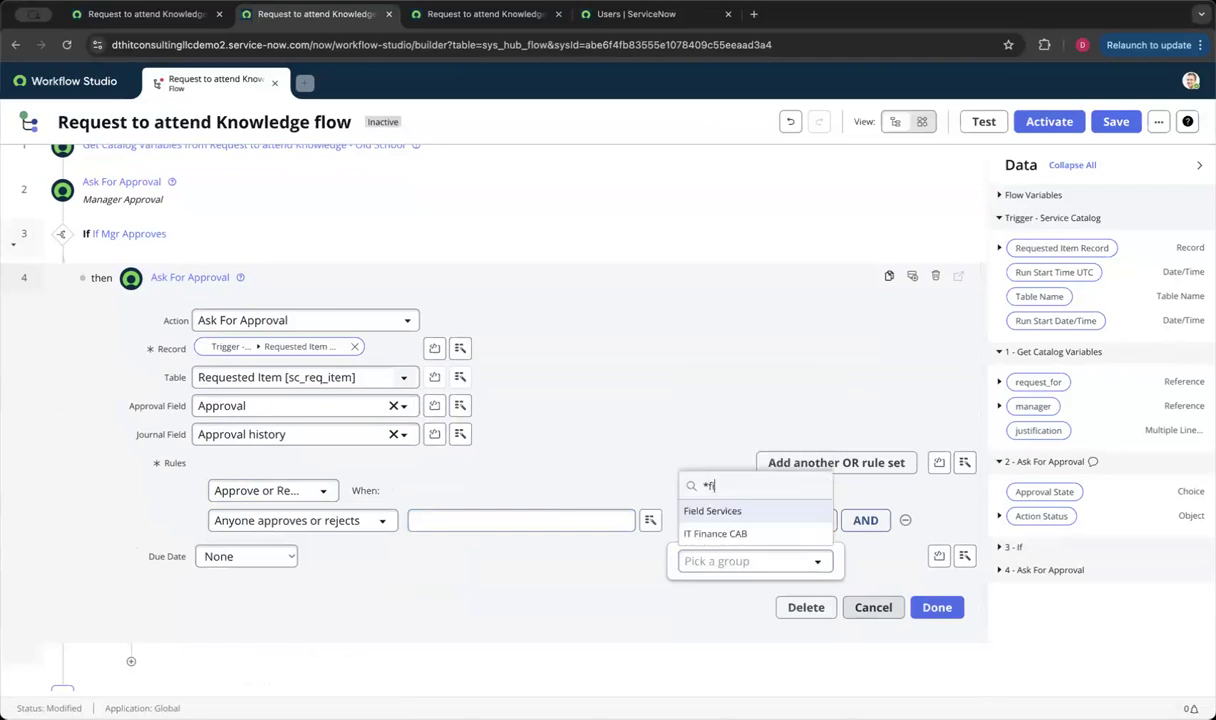
{"action": "left_click", "coordinate": [697, 534]}
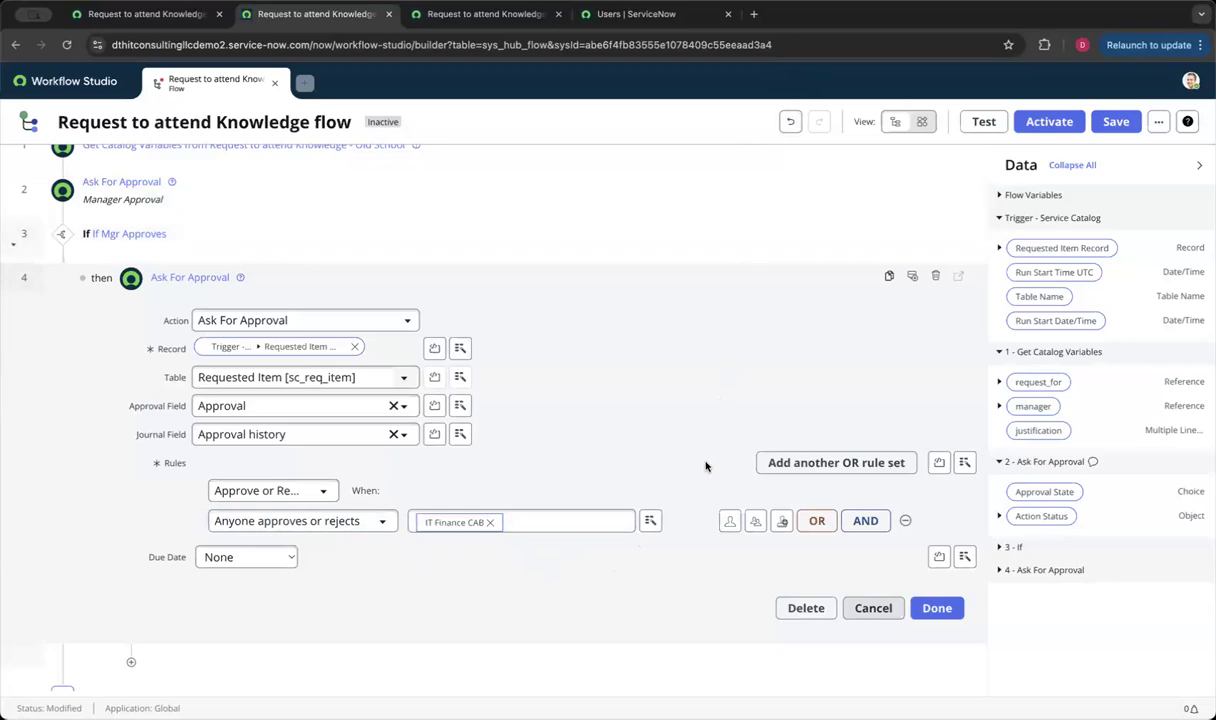
{"action": "left_click", "coordinate": [935, 607]}
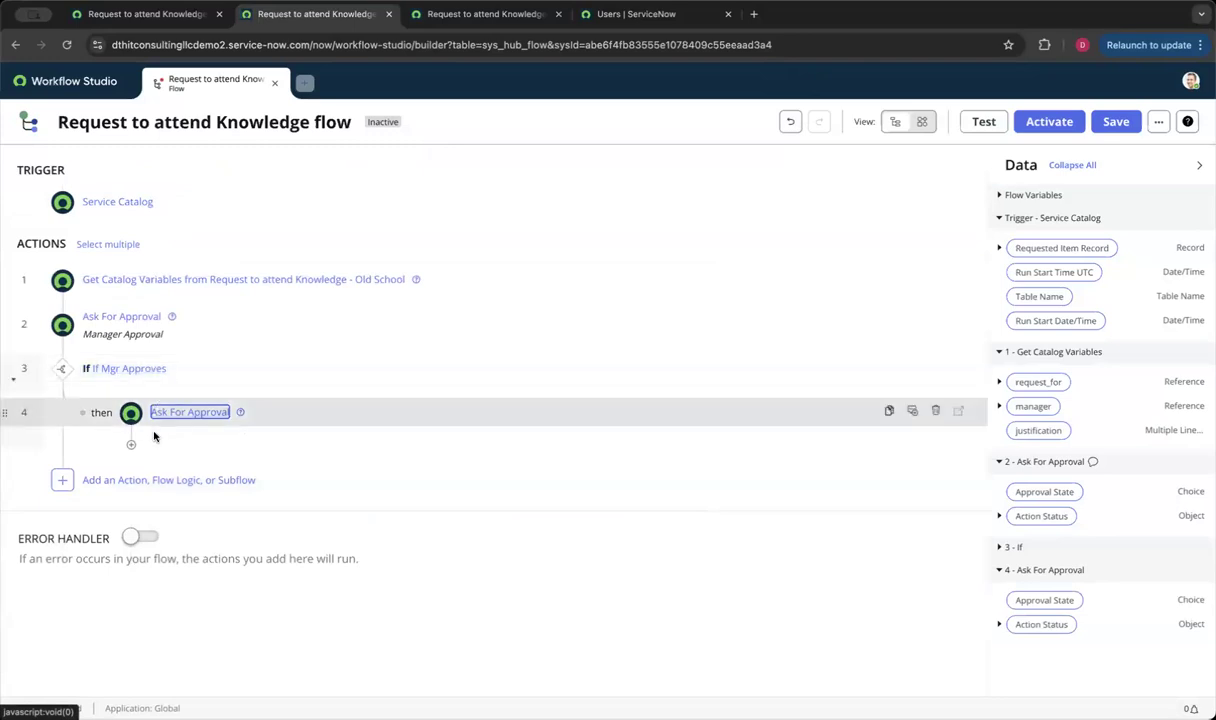
Step: Add an If flow logic after the second approval with the condition label If Finance approves
{"action": "left_click", "coordinate": [132, 447]}
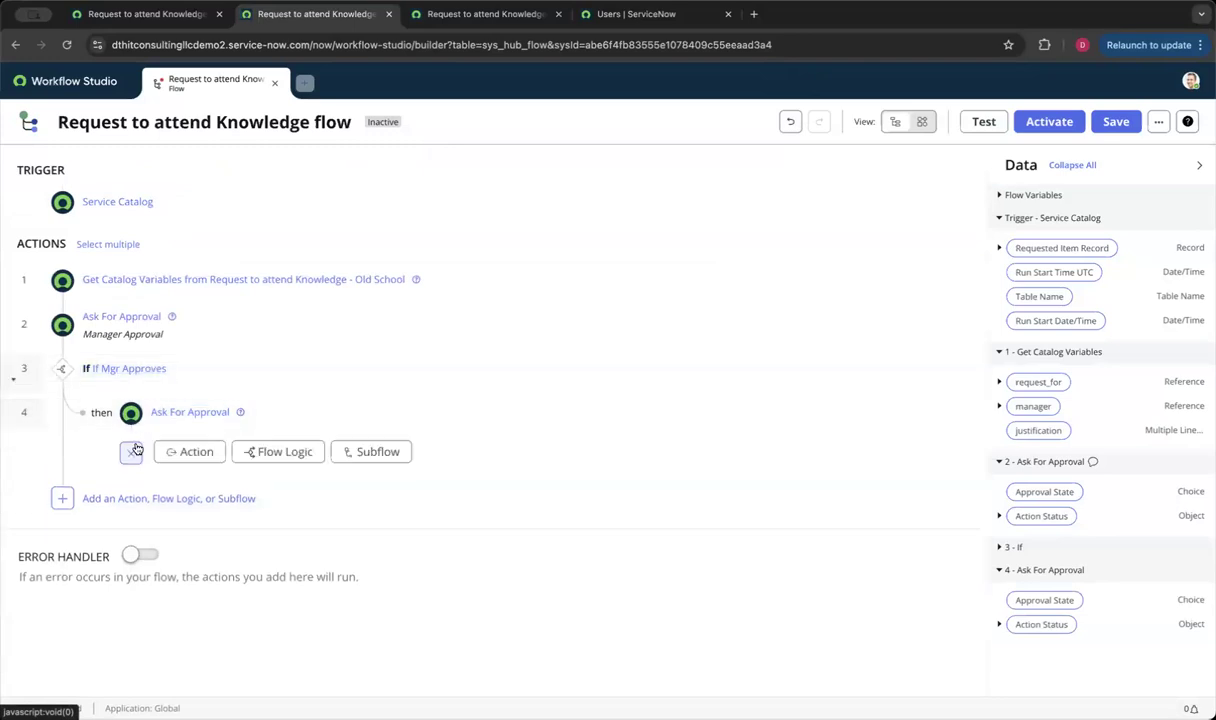
{"action": "left_click", "coordinate": [262, 452]}
{"action": "left_click", "coordinate": [271, 506]}
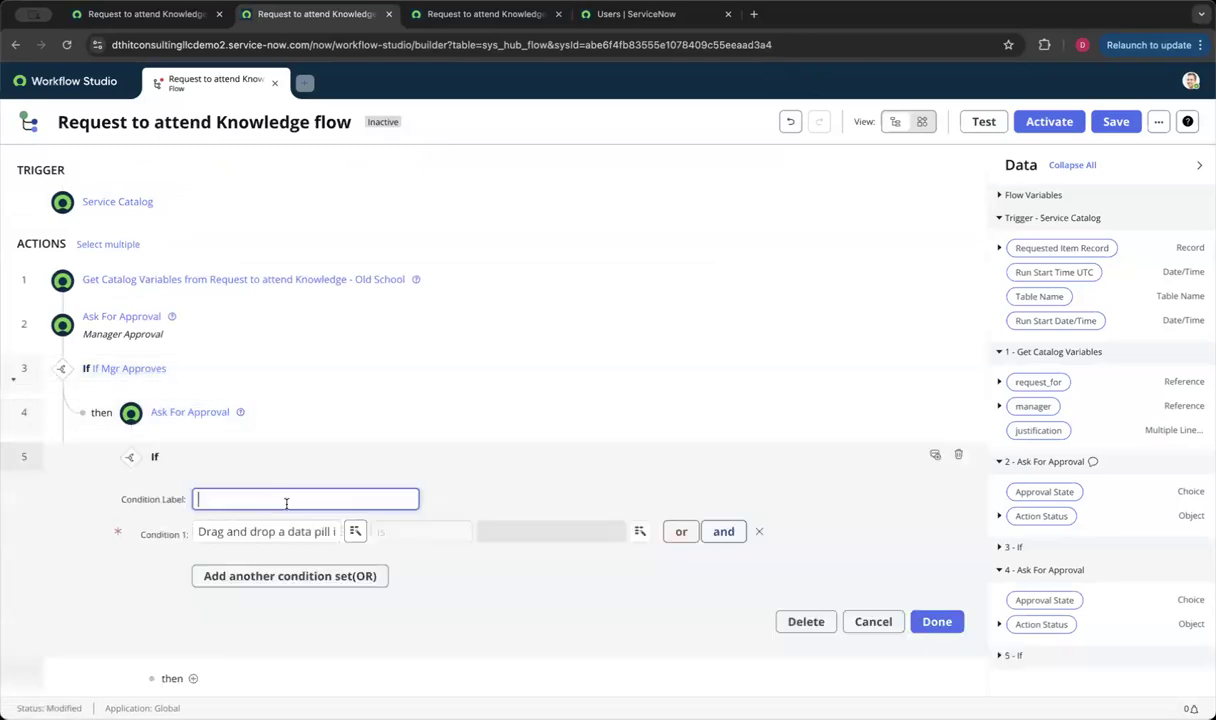
{"action": "type", "text": "If"}
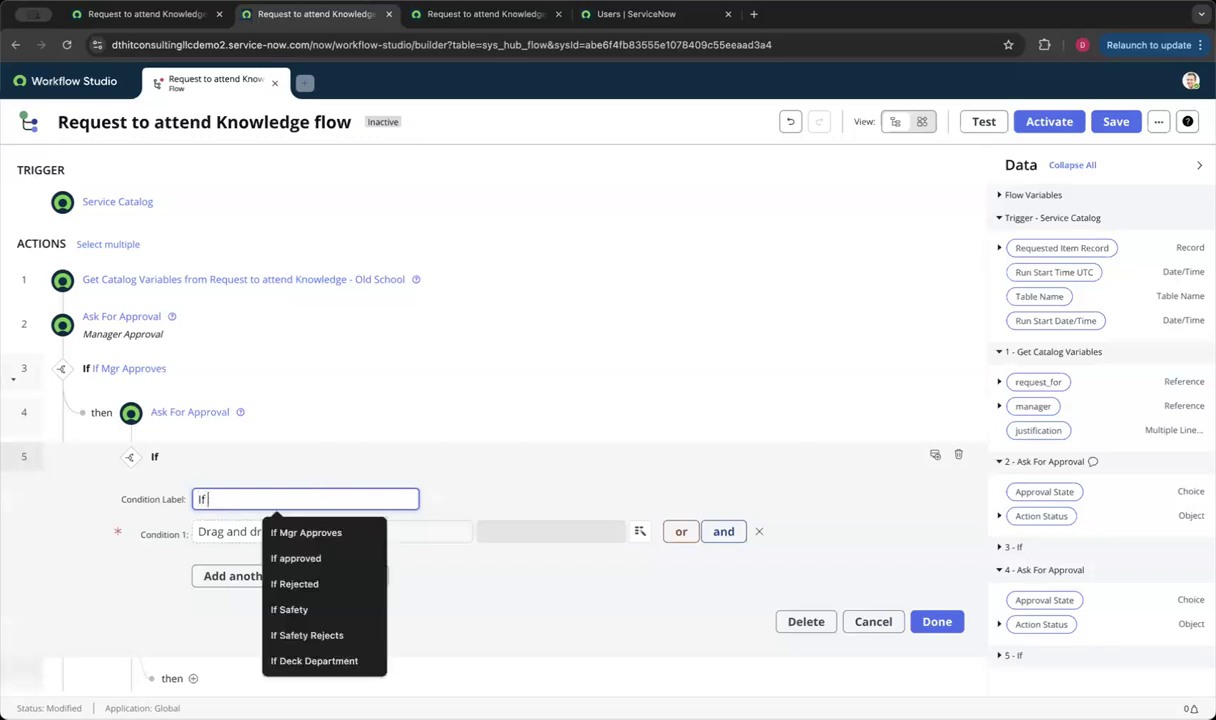
{"action": "type", "text": " P"}
{"action": "key", "text": "BackSpace"}
{"action": "key", "text": "BackSpace"}
{"action": "type", "text": "Finance approves"}
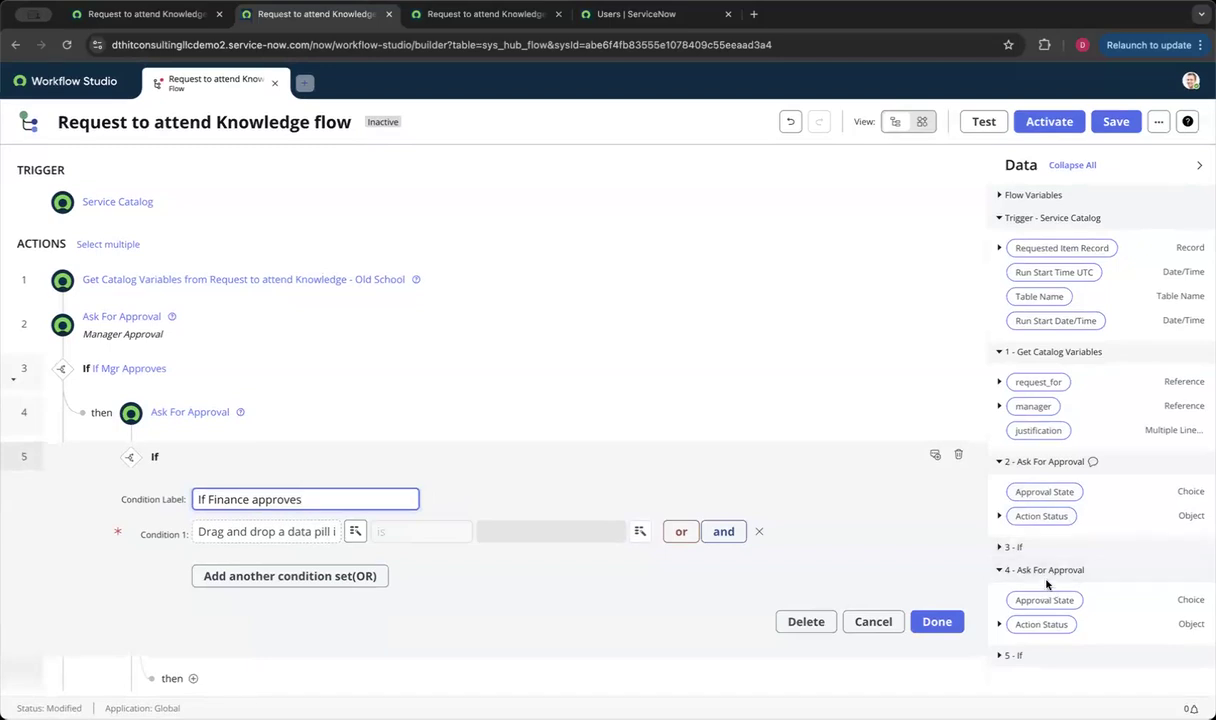
Step: Set the finance condition to the second Ask For Approval's Approval State is Approved and finish the flow logic
{"action": "left_click_drag", "start_coordinate": [1044, 600], "coordinate": [320, 533]}
{"action": "left_click", "coordinate": [590, 531]}
{"action": "left_click", "coordinate": [543, 621]}
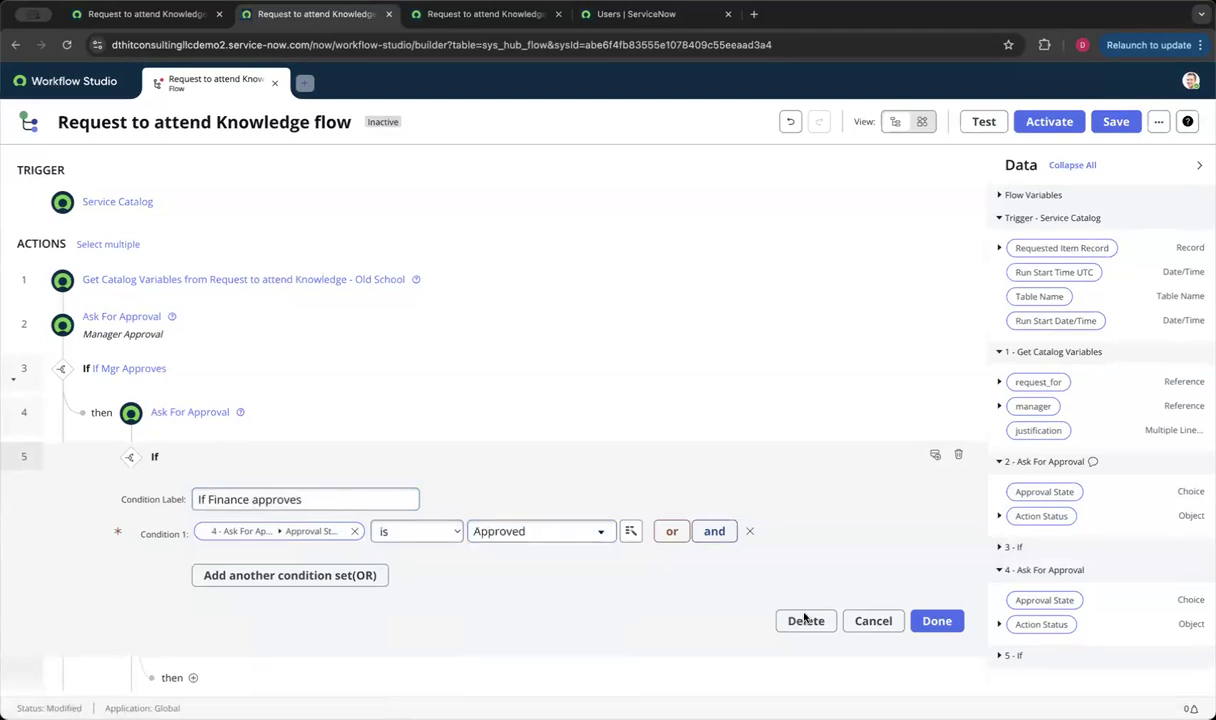
{"action": "left_click", "coordinate": [936, 621]}
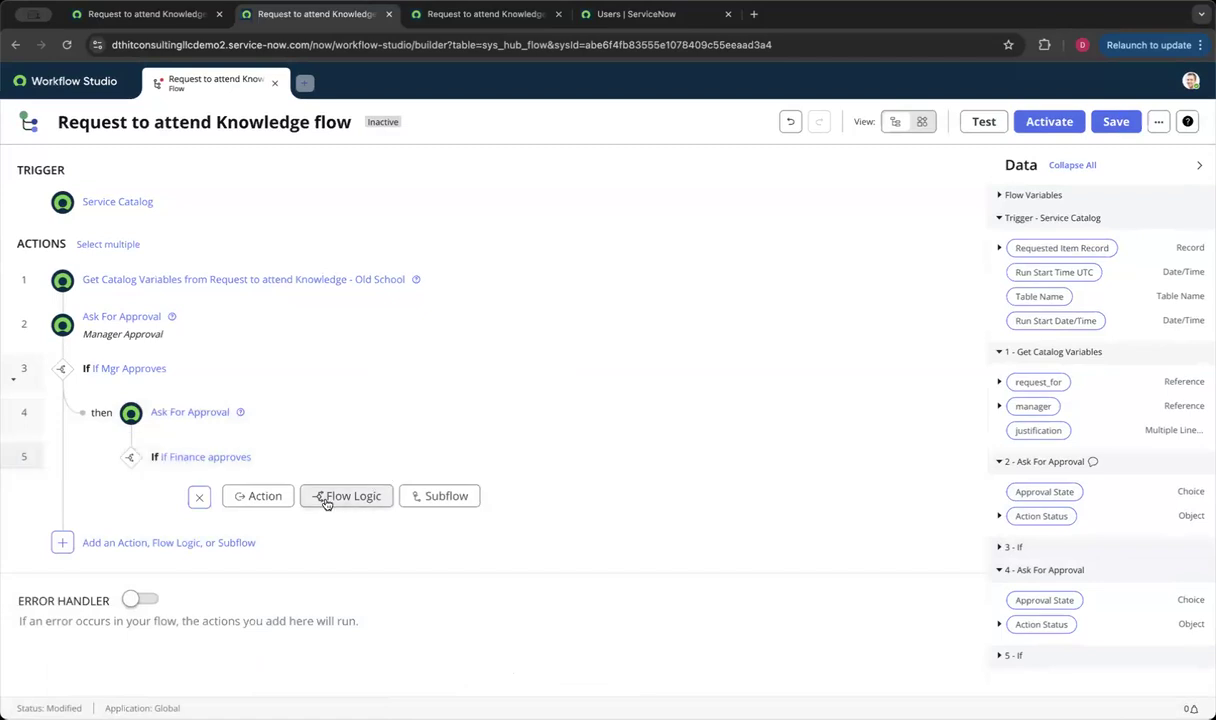
Step: Add a Create Catalog Task action under If Finance approves and finish it without filling in its fields
{"action": "left_click", "coordinate": [258, 496]}
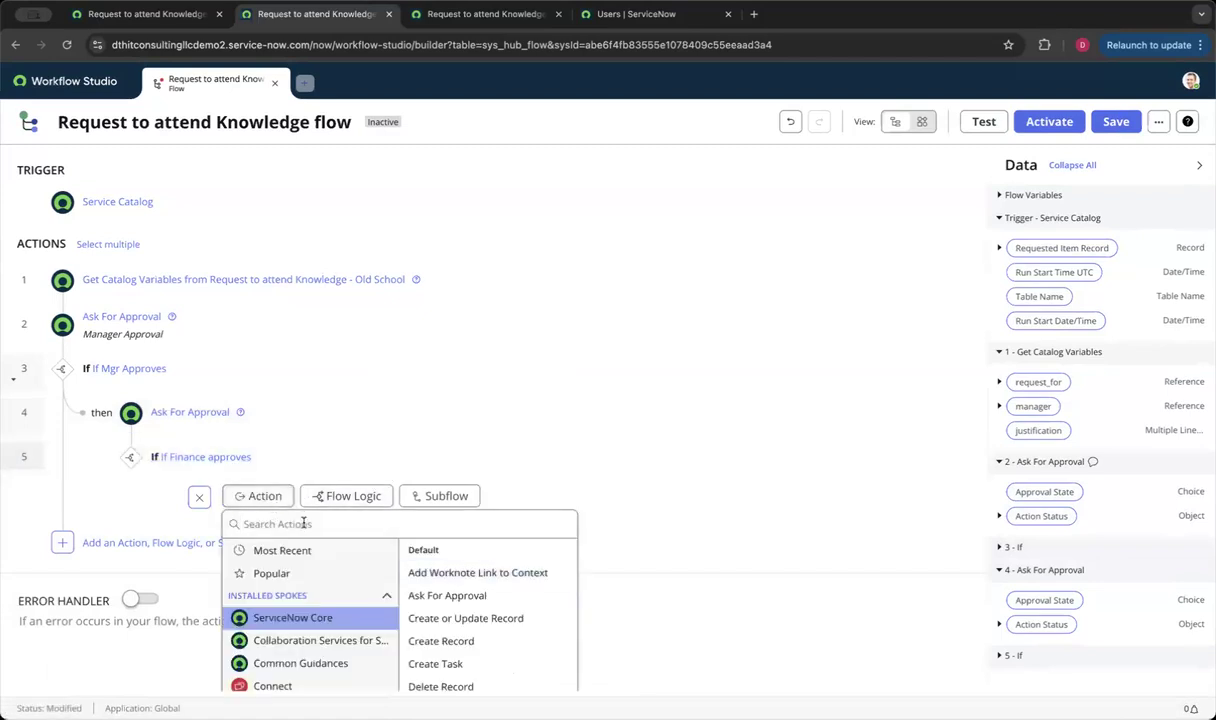
{"action": "type", "text": "catalog ta"}
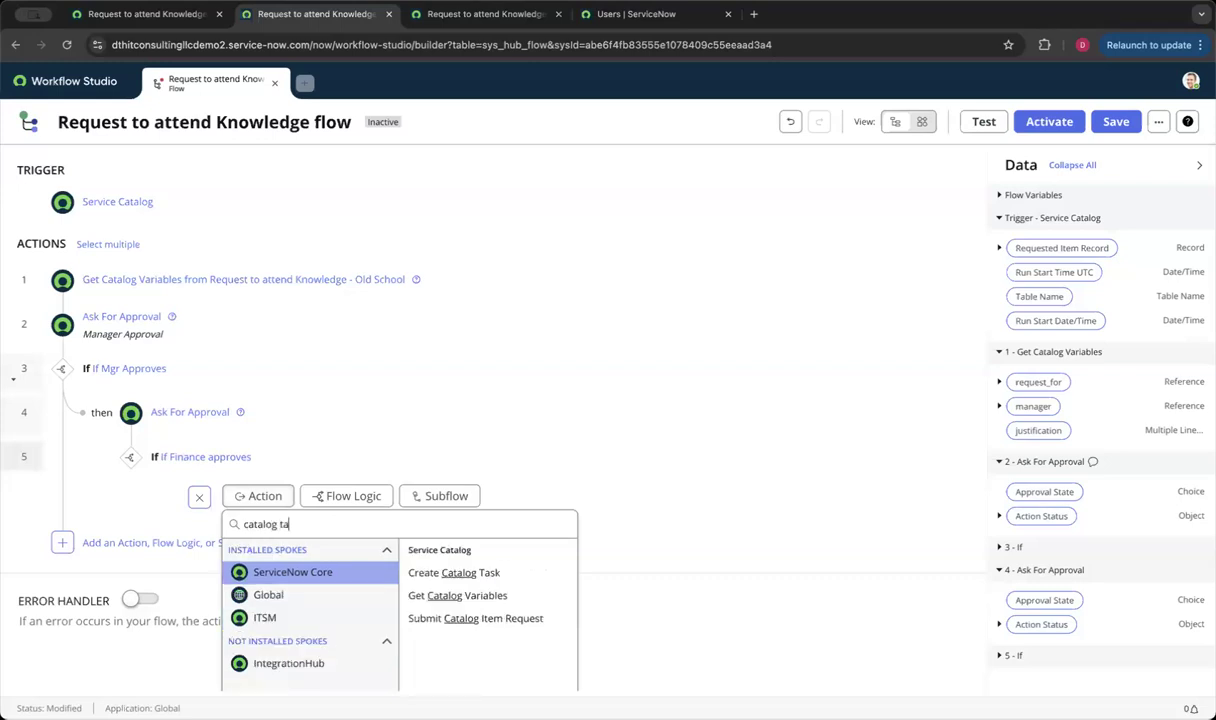
{"action": "left_click", "coordinate": [432, 576]}
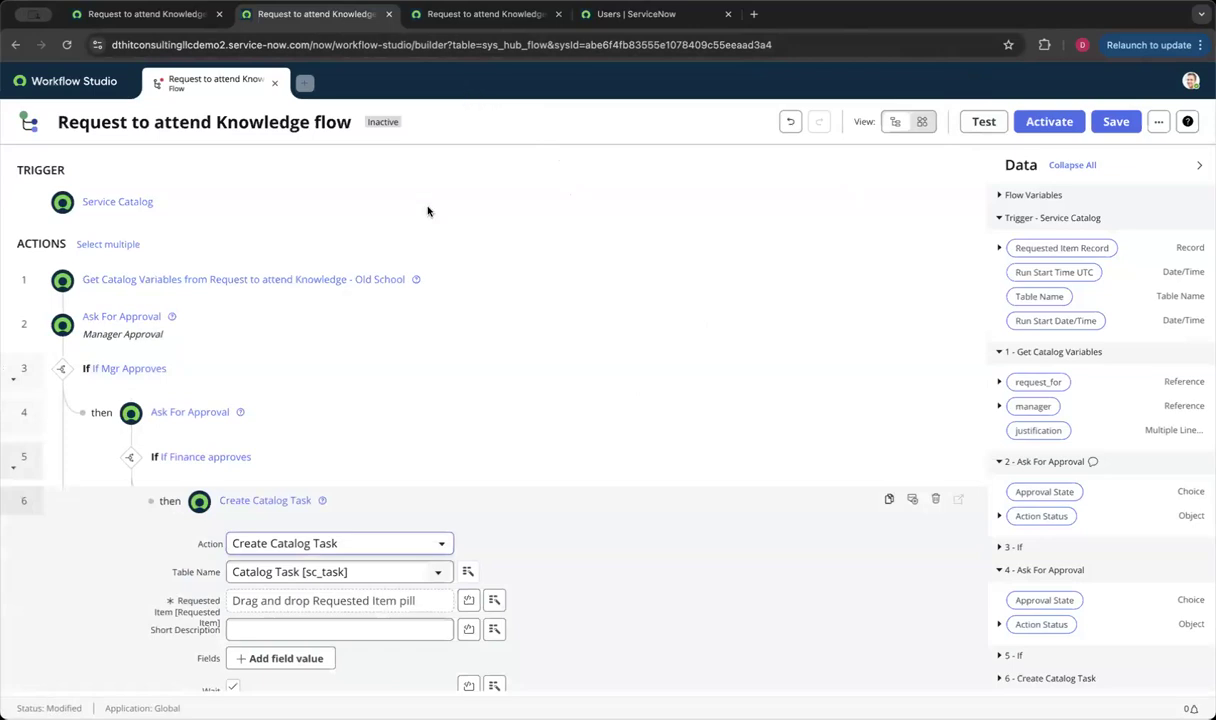
{"action": "scroll", "coordinate": [220, 428], "scroll_direction": "down", "scroll_amount": 3}
{"action": "scroll", "coordinate": [220, 428], "scroll_direction": "down", "scroll_amount": 1}
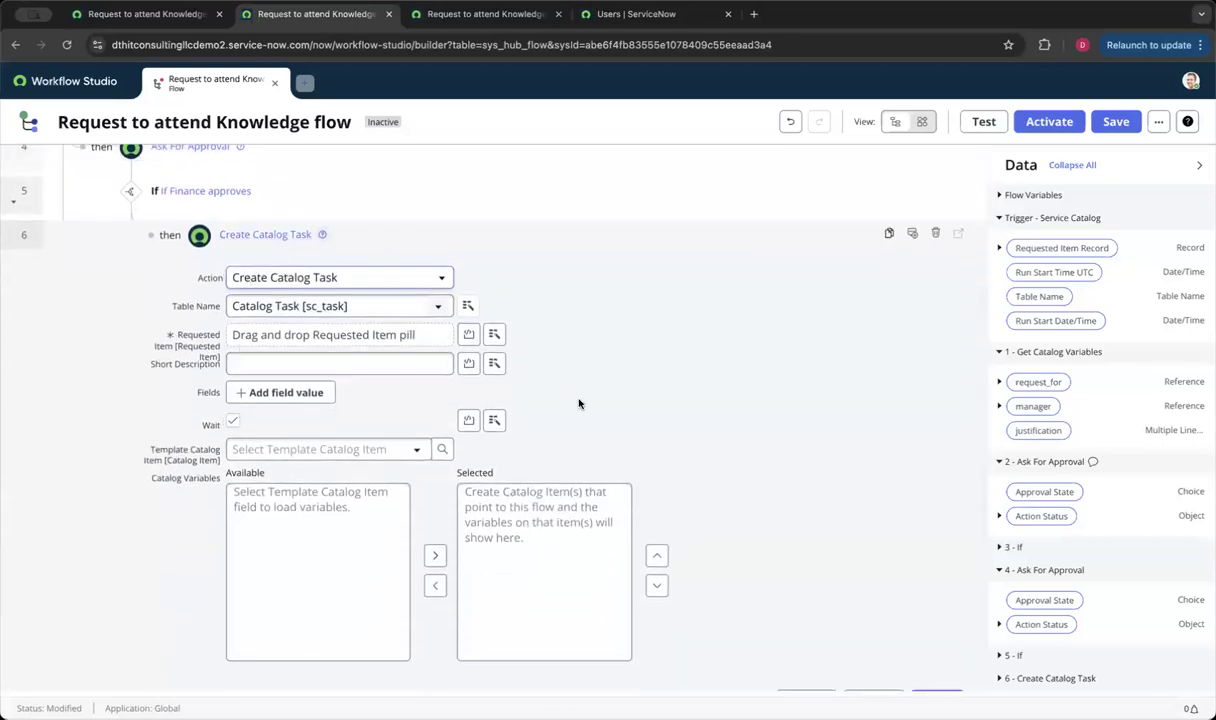
{"action": "scroll", "coordinate": [578, 402], "scroll_direction": "down", "scroll_amount": 2}
{"action": "left_click", "coordinate": [934, 592]}
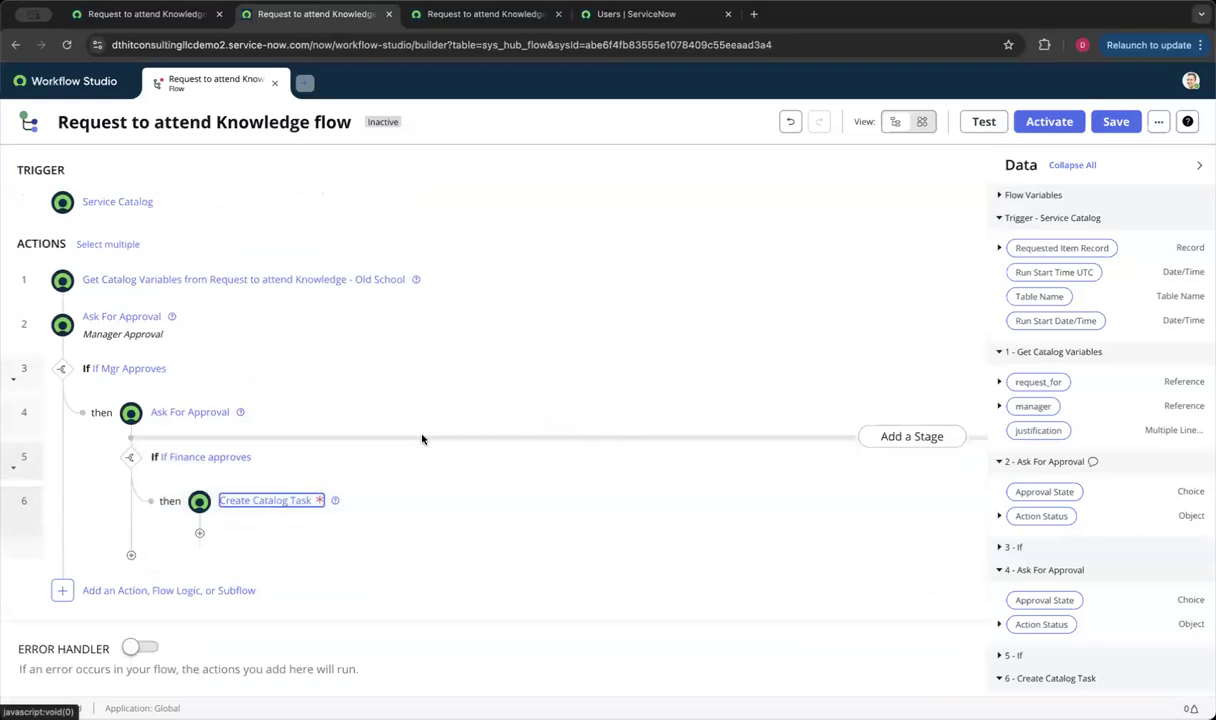
Step: Examine the ServiceNow Core actions and installed spokes available for a step after Create Catalog Task
{"action": "left_click", "coordinate": [199, 540]}
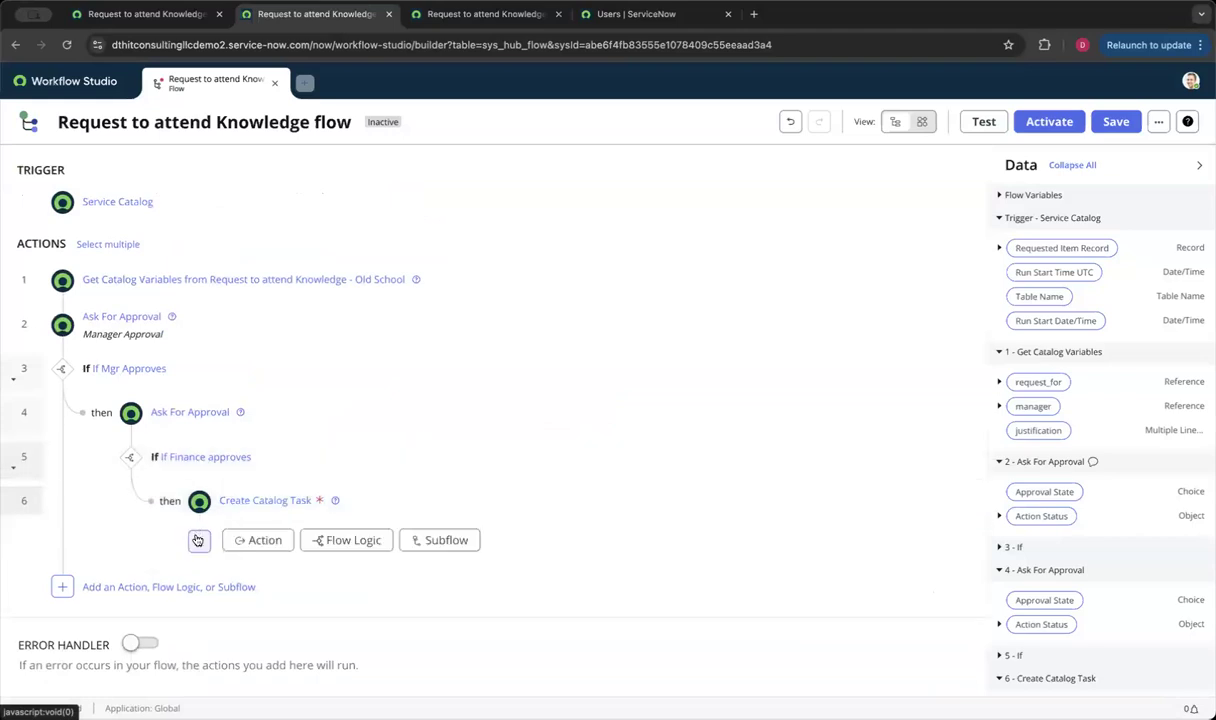
{"action": "left_click", "coordinate": [256, 540]}
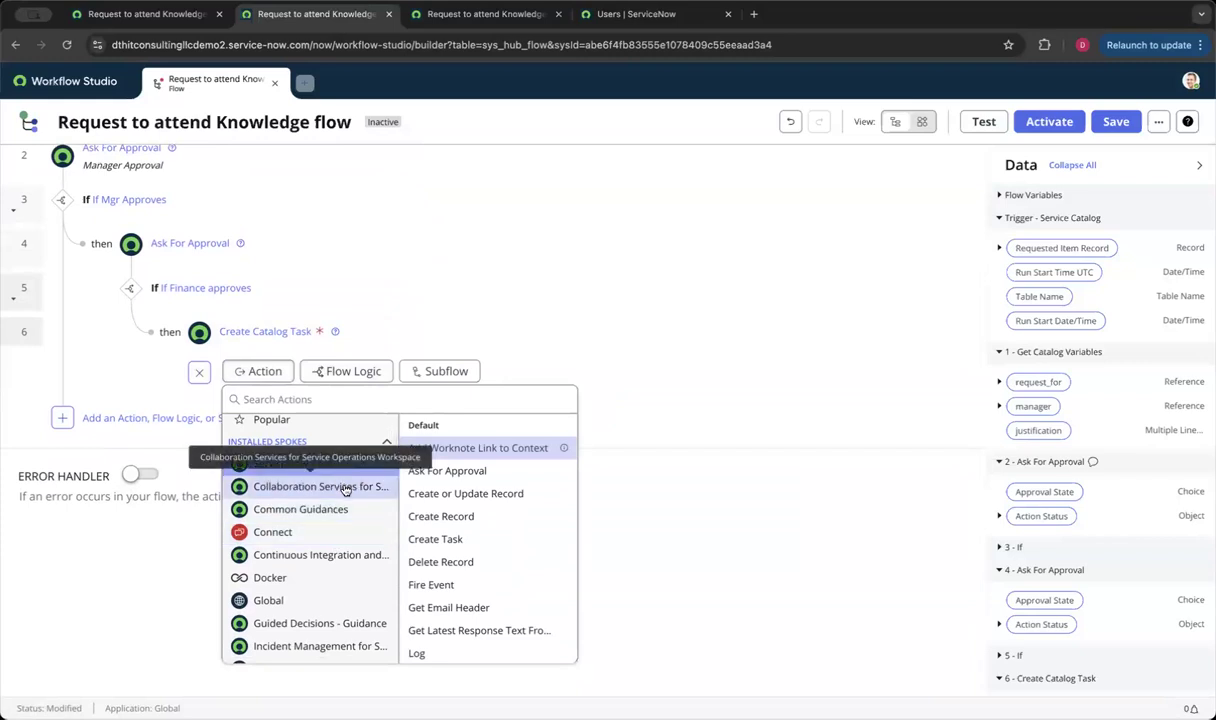
{"action": "scroll", "coordinate": [458, 511], "scroll_direction": "down", "scroll_amount": 5}
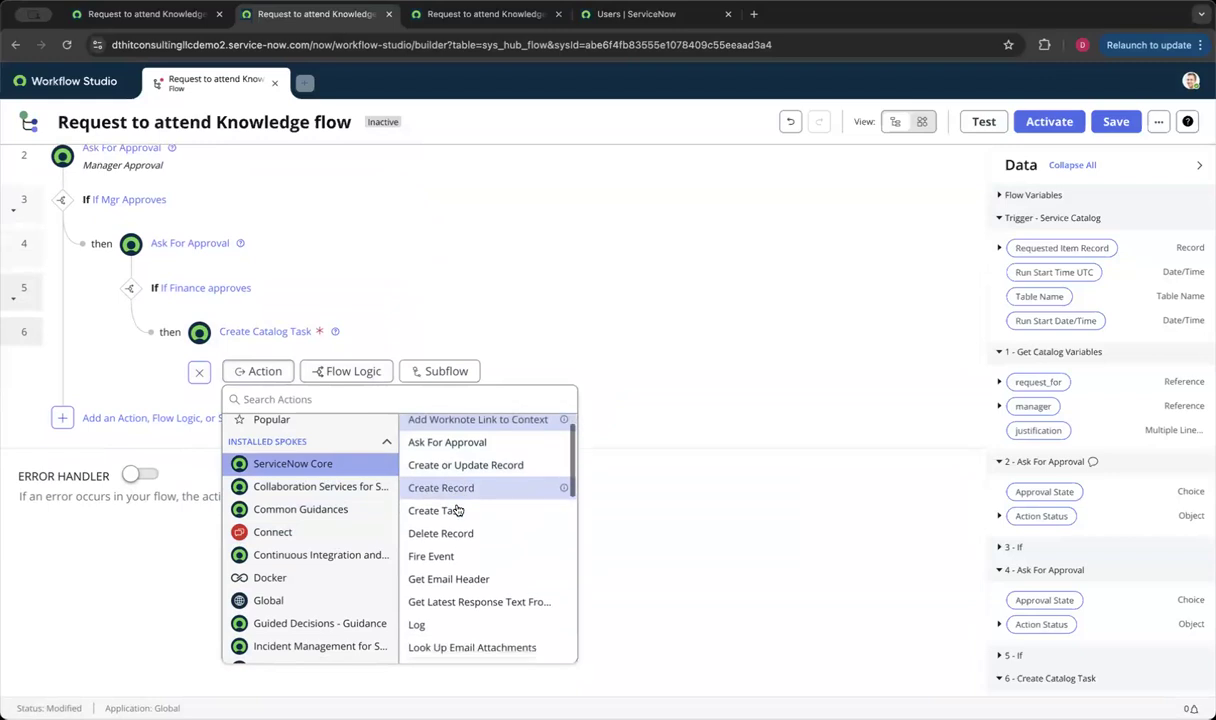
{"action": "scroll", "coordinate": [457, 510], "scroll_direction": "down", "scroll_amount": 5}
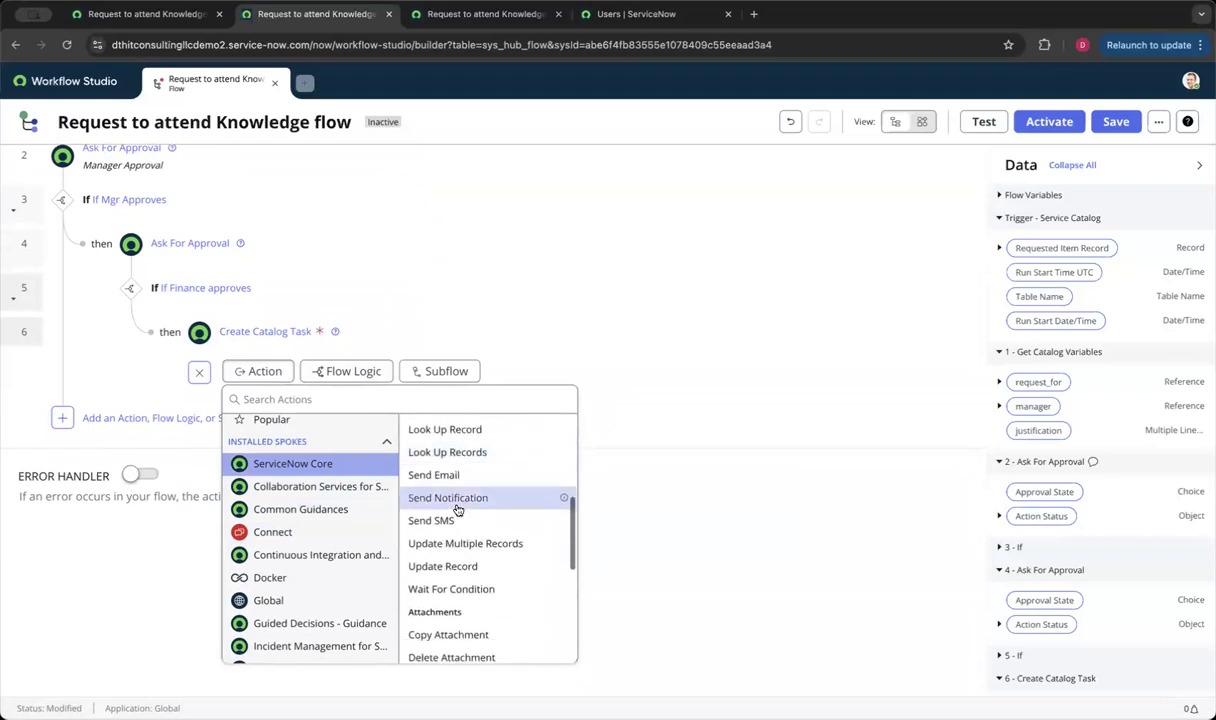
{"action": "scroll", "coordinate": [457, 510], "scroll_direction": "down", "scroll_amount": 3}
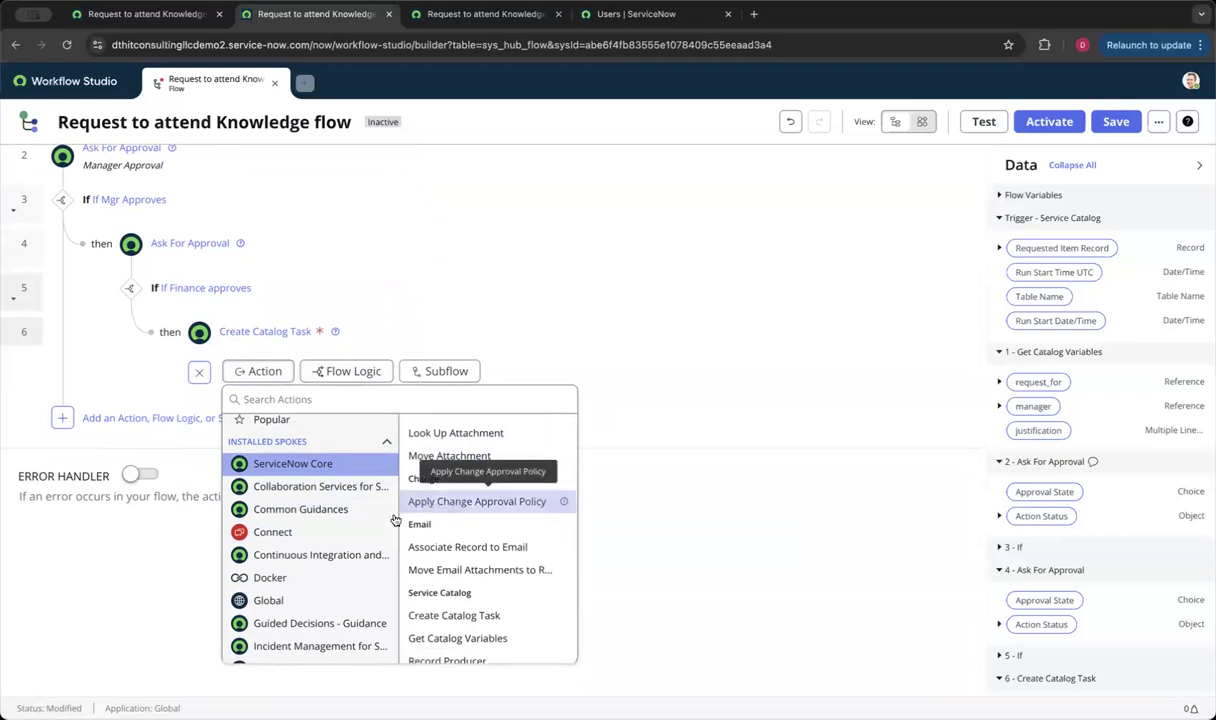
{"action": "scroll", "coordinate": [367, 545], "scroll_direction": "down", "scroll_amount": 3}
{"action": "scroll", "coordinate": [367, 545], "scroll_direction": "down", "scroll_amount": 3}
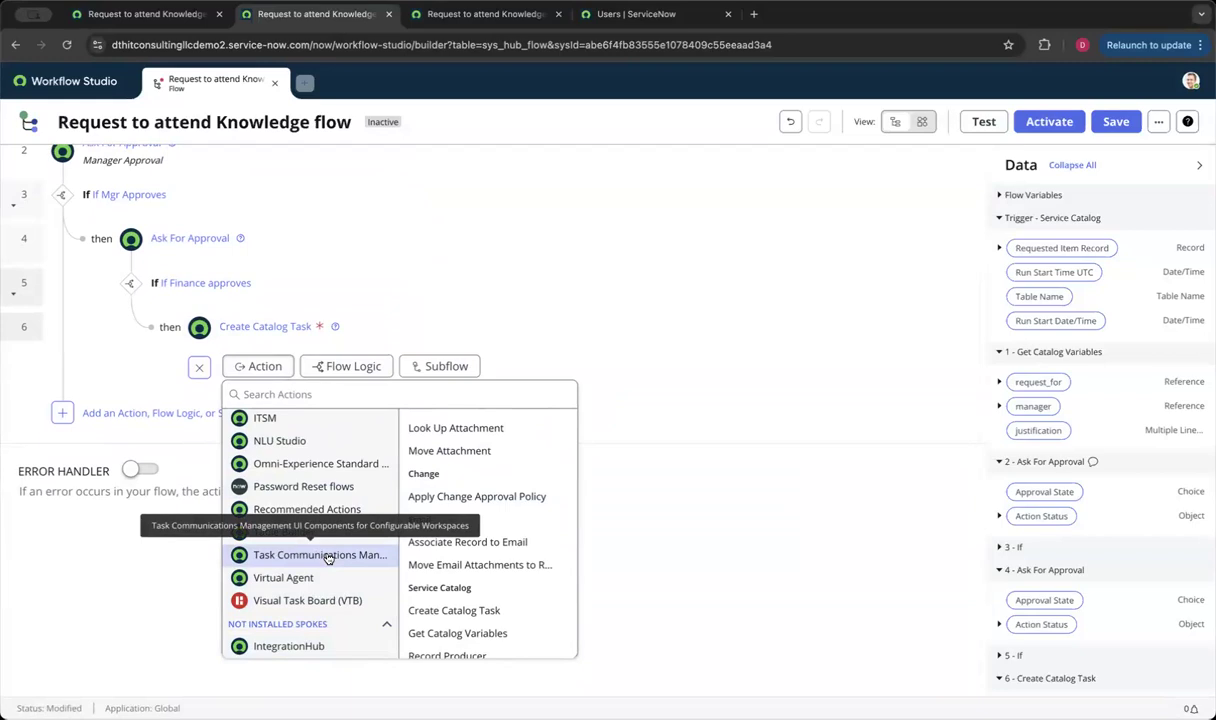
{"action": "scroll", "coordinate": [328, 558], "scroll_direction": "up", "scroll_amount": 8}
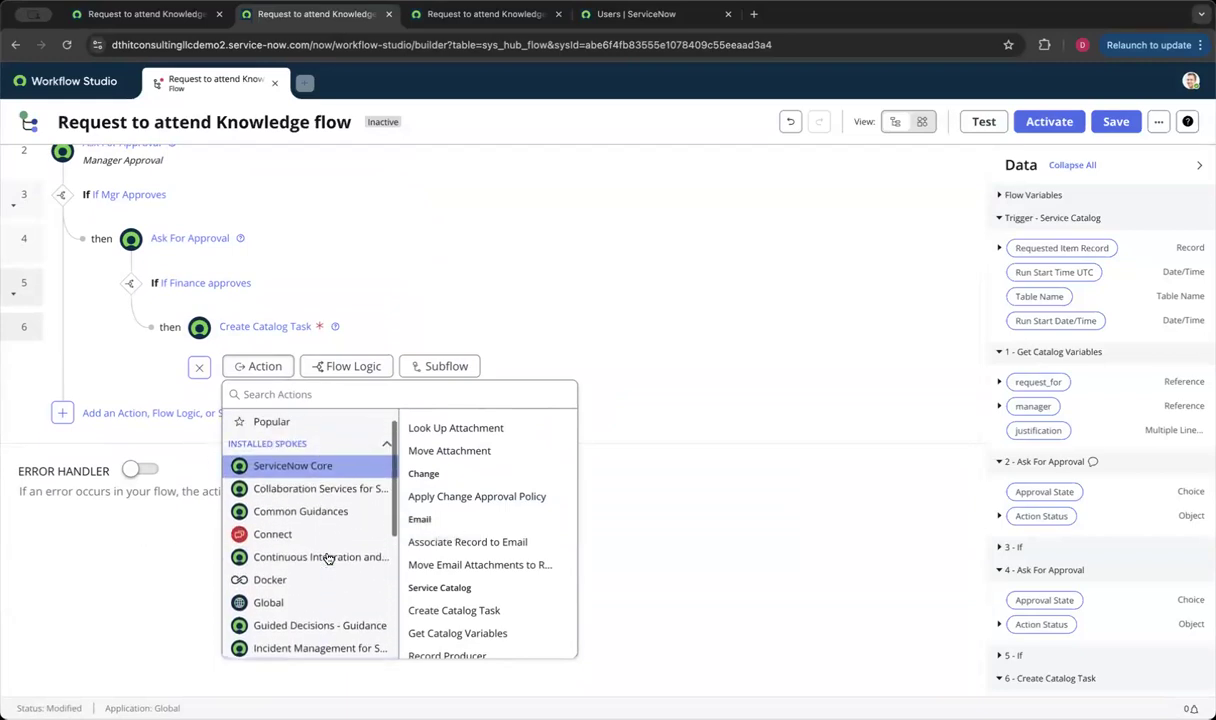
{"action": "scroll", "coordinate": [440, 505], "scroll_direction": "up", "scroll_amount": 4}
{"action": "scroll", "coordinate": [448, 522], "scroll_direction": "up", "scroll_amount": 4}
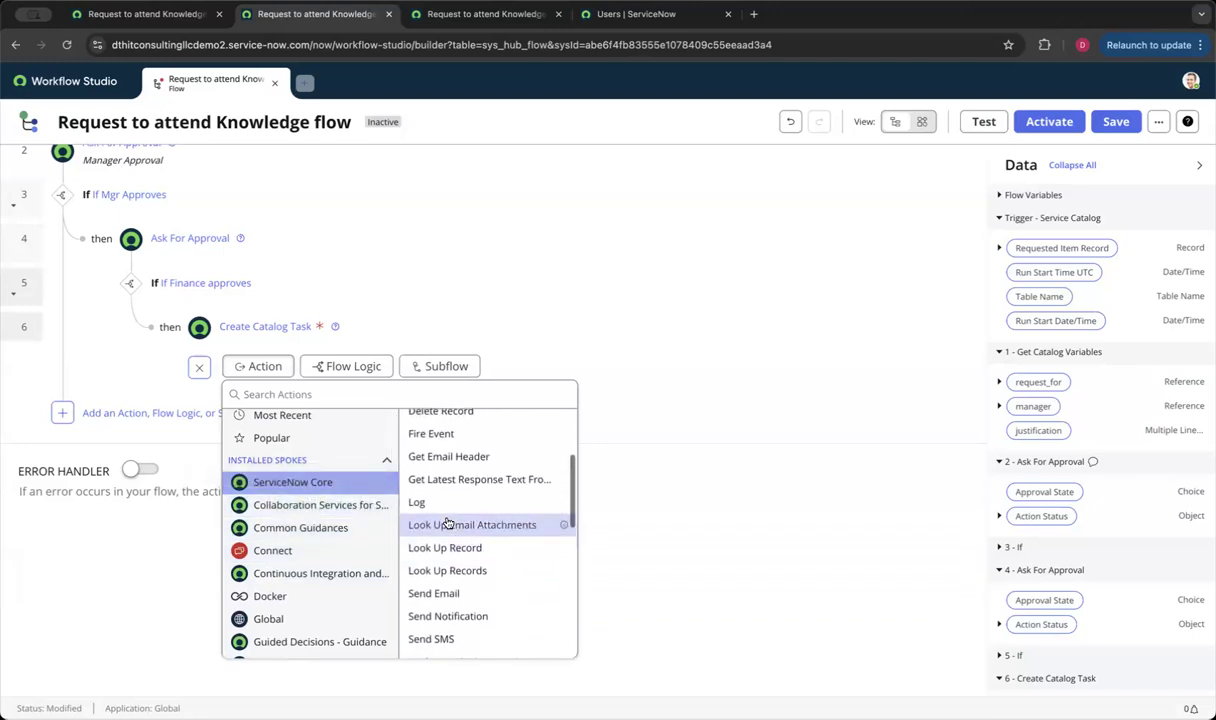
{"action": "scroll", "coordinate": [448, 522], "scroll_direction": "up", "scroll_amount": 3}
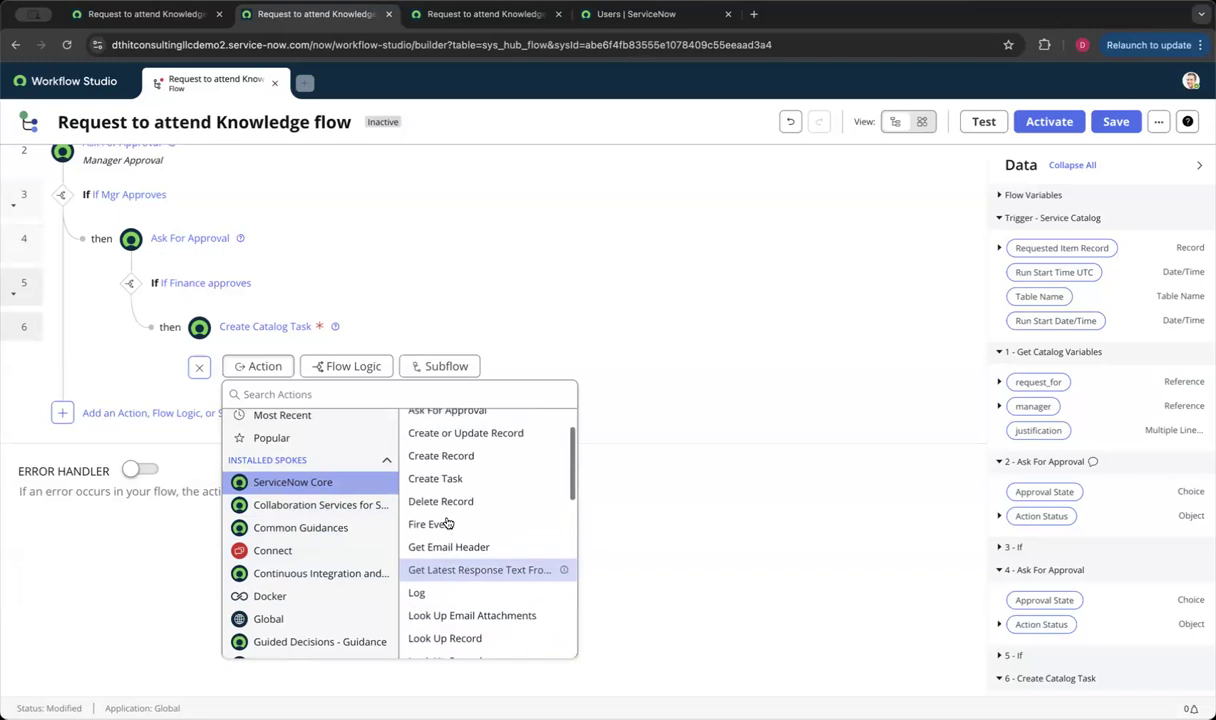
{"action": "scroll", "coordinate": [448, 522], "scroll_direction": "up", "scroll_amount": 2}
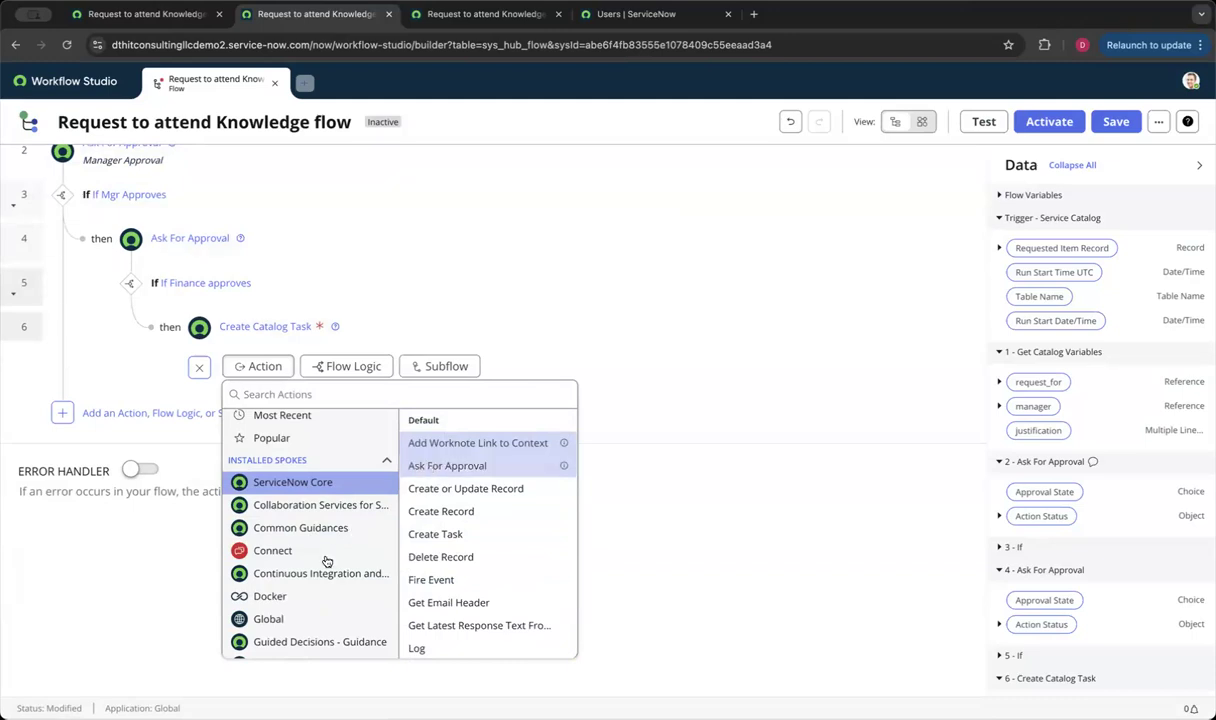
{"action": "scroll", "coordinate": [318, 574], "scroll_direction": "down", "scroll_amount": 1}
{"action": "scroll", "coordinate": [318, 574], "scroll_direction": "down", "scroll_amount": 5}
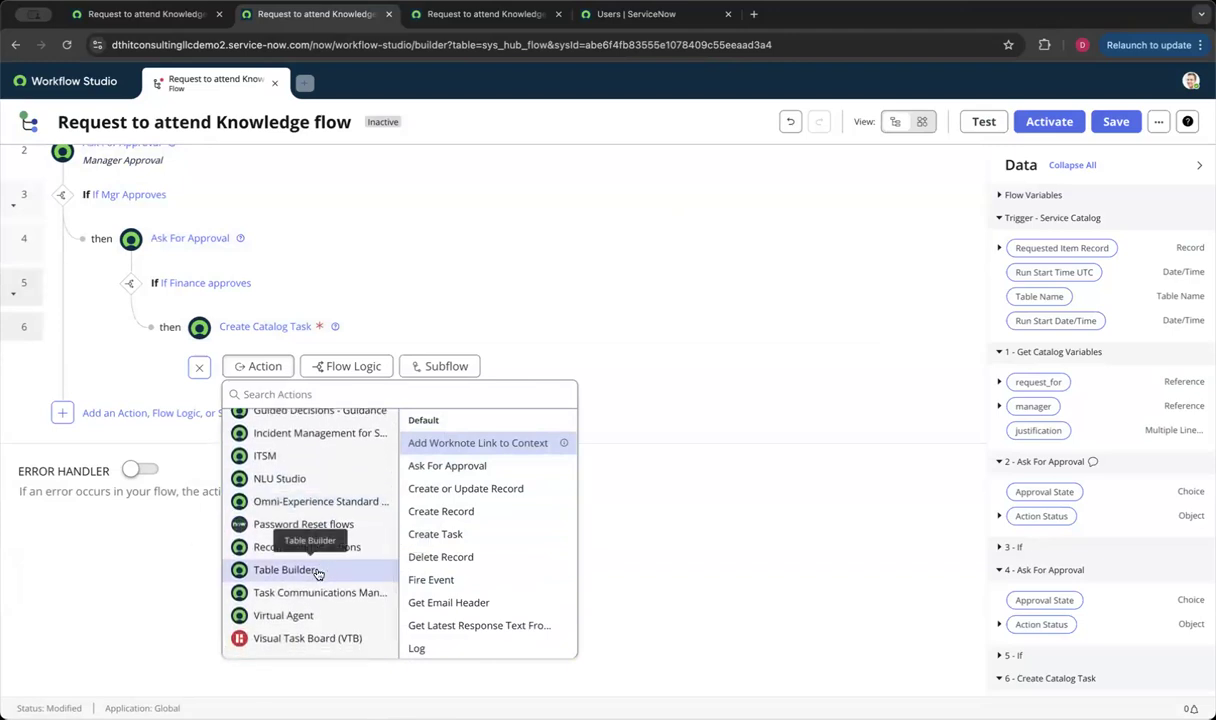
{"action": "scroll", "coordinate": [300, 565], "scroll_direction": "up", "scroll_amount": 6}
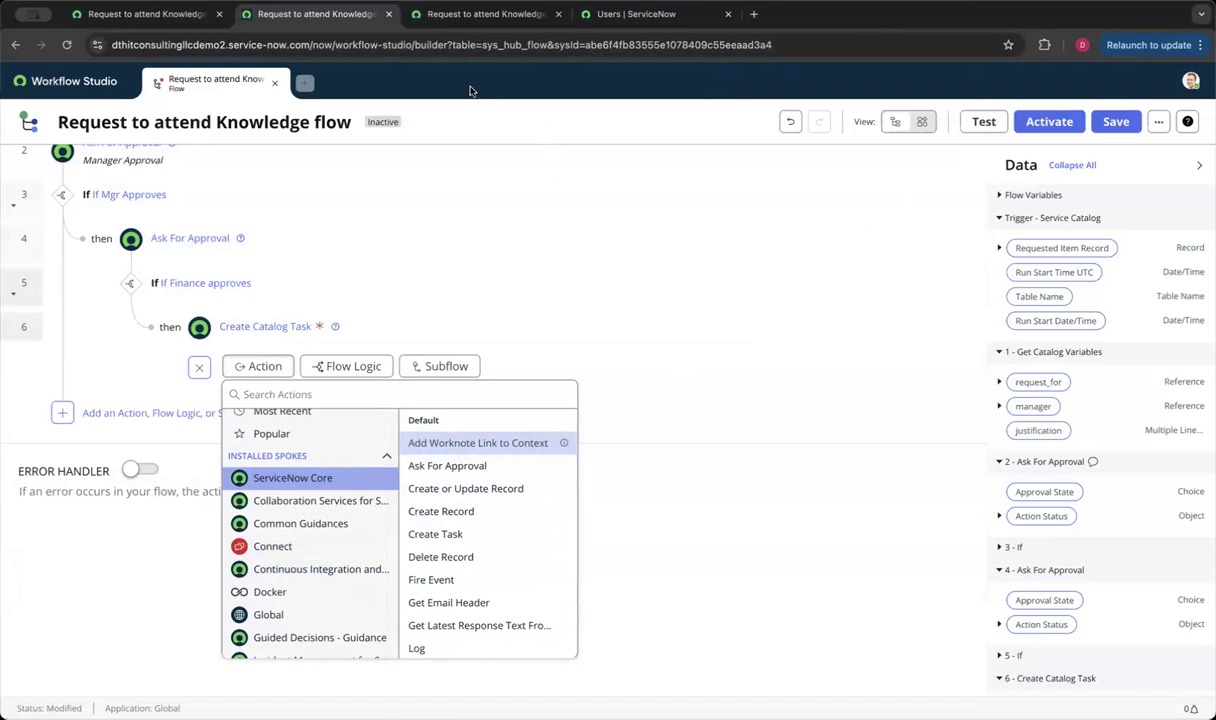
Step: Reopen the Create Catalog Task action and map its Requested Item to the trigger's Requested Item Record
{"action": "left_click", "coordinate": [412, 282]}
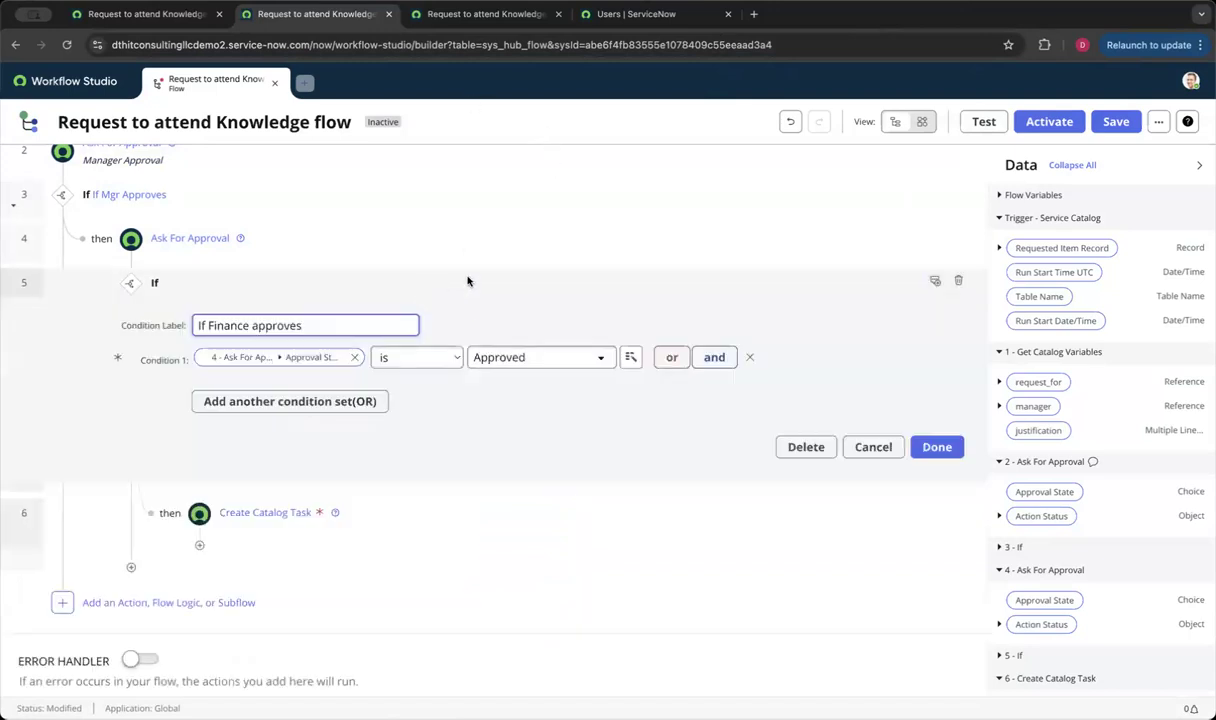
{"action": "left_click", "coordinate": [937, 446]}
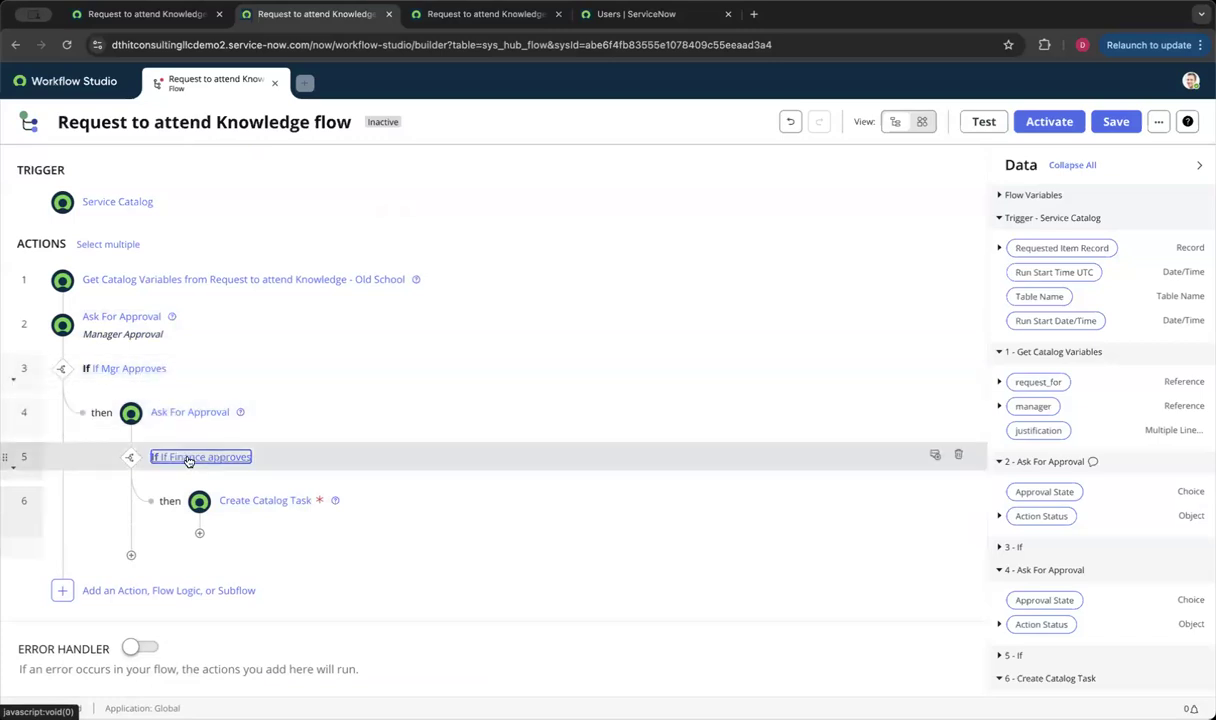
{"action": "left_click", "coordinate": [252, 504]}
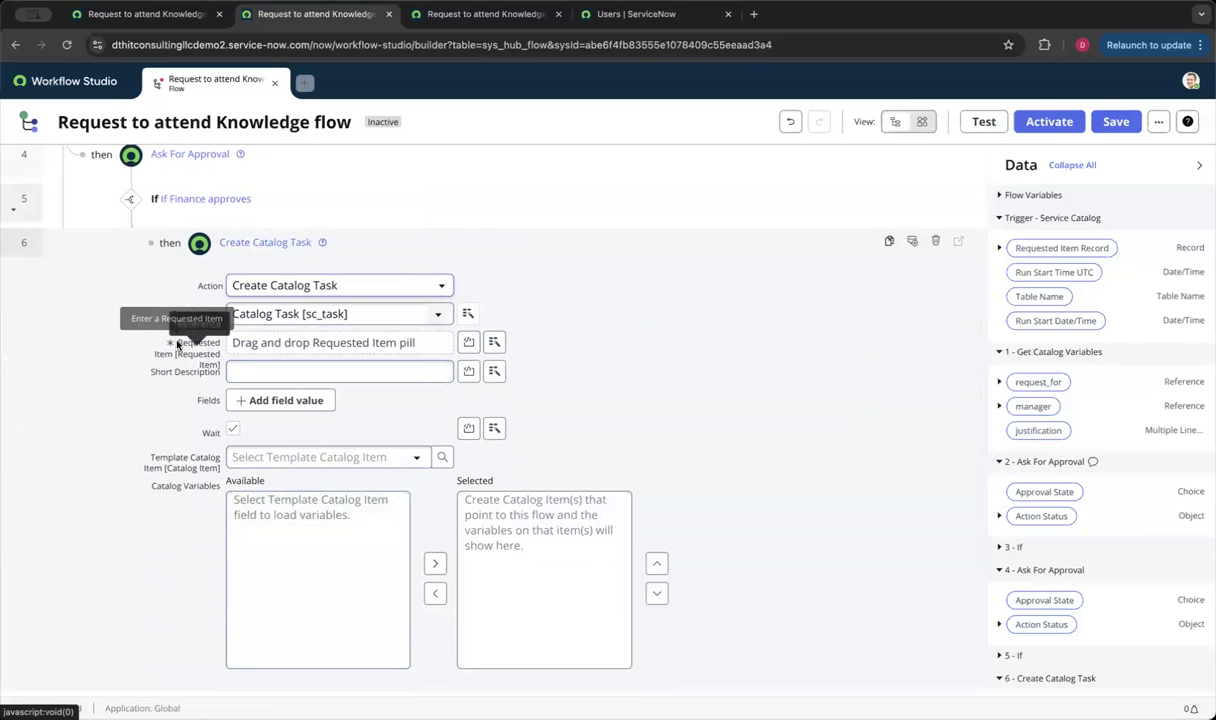
{"action": "left_click_drag", "start_coordinate": [178, 342], "coordinate": [214, 364]}
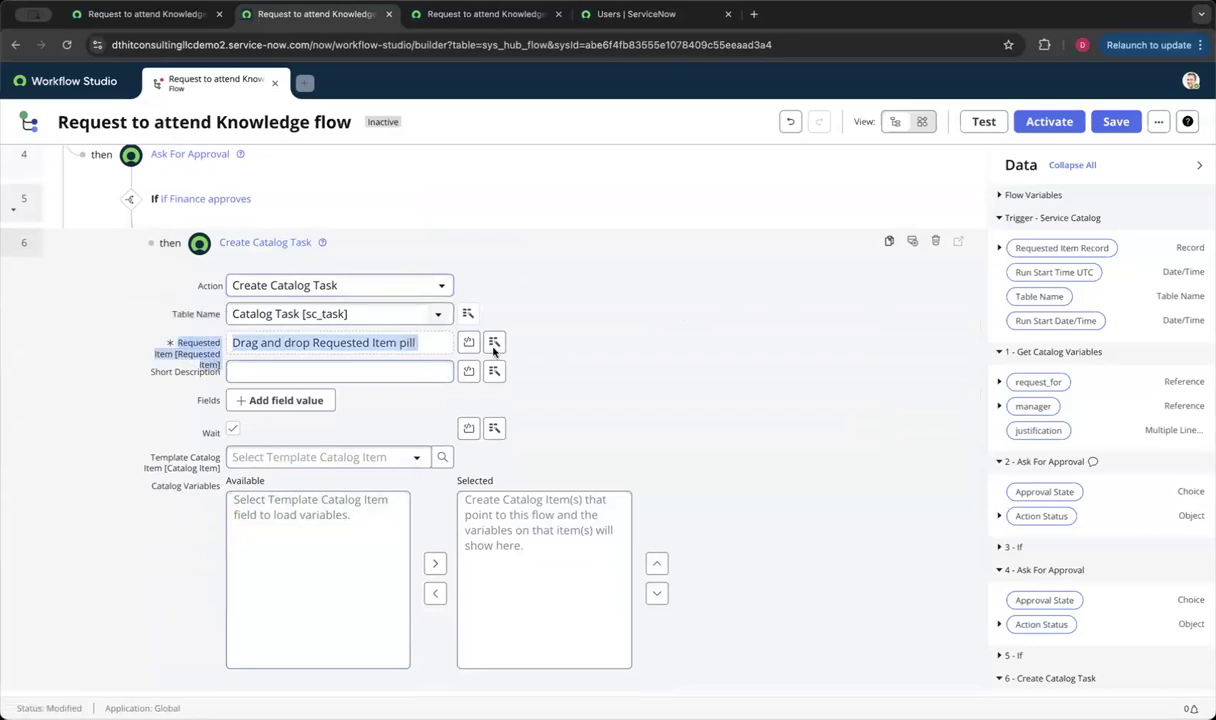
{"action": "left_click_drag", "start_coordinate": [1010, 245], "coordinate": [339, 345]}
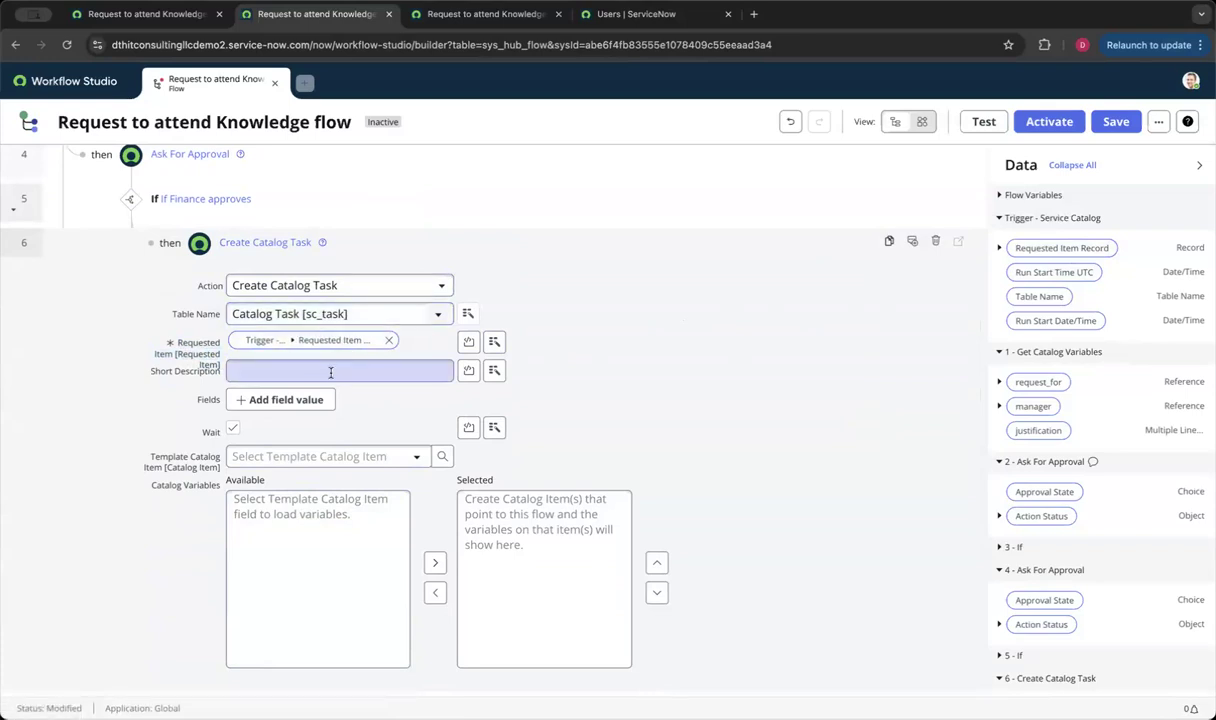
Step: Enter the task's short description "Purchase Knowledge conference, Hotel Suite on the top floor and First class" and copy the text for reuse
{"action": "left_click", "coordinate": [270, 369]}
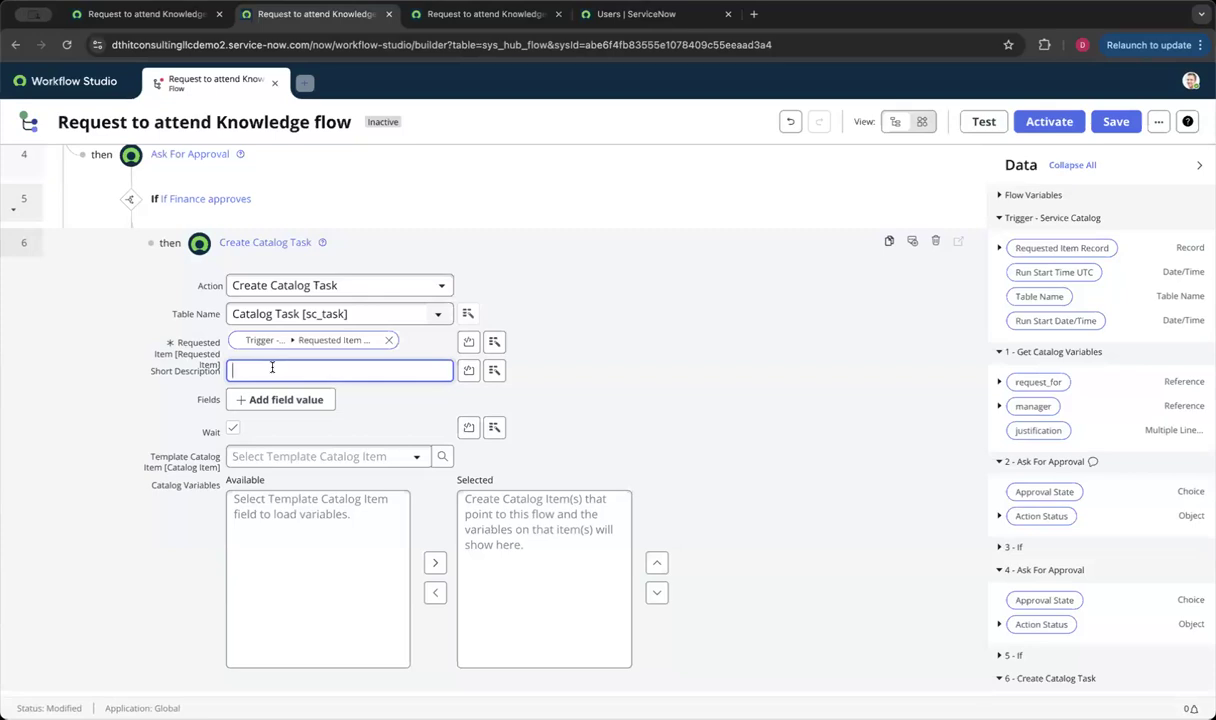
{"action": "type", "text": "Purc"}
{"action": "key", "text": "BackSpace"}
{"action": "type", "text": "chase Knowledge conference, "}
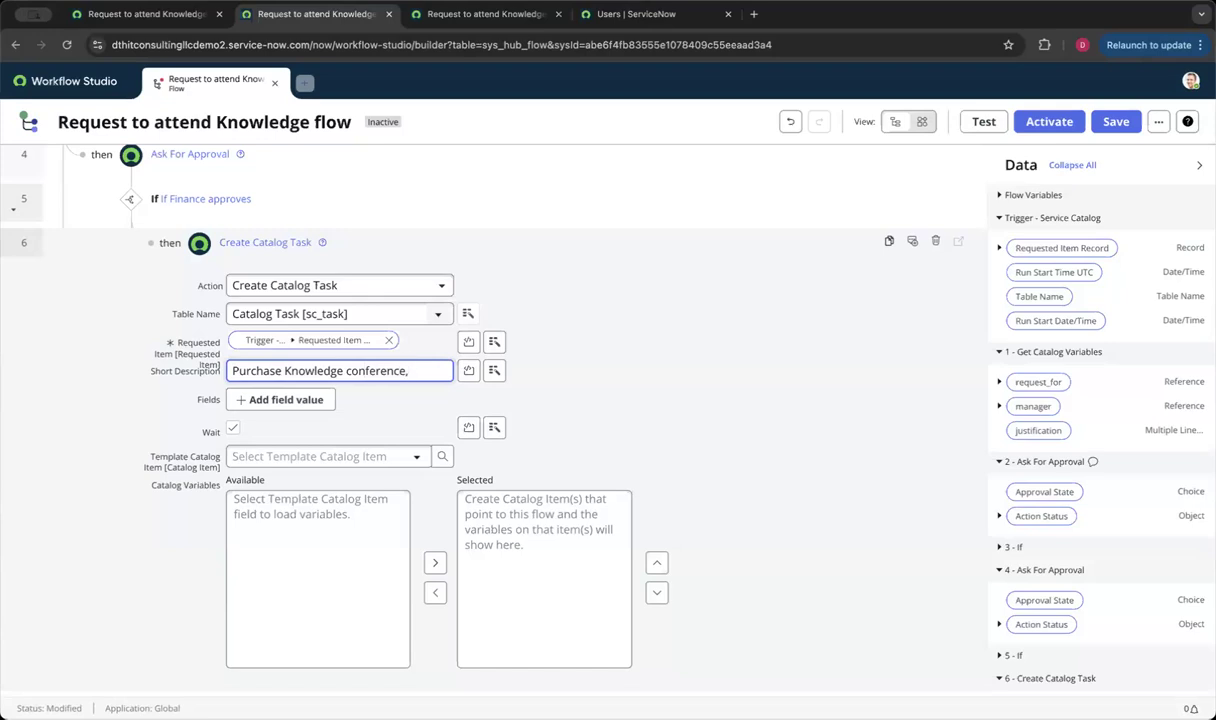
{"action": "type", "text": "Hotel Suite on the"}
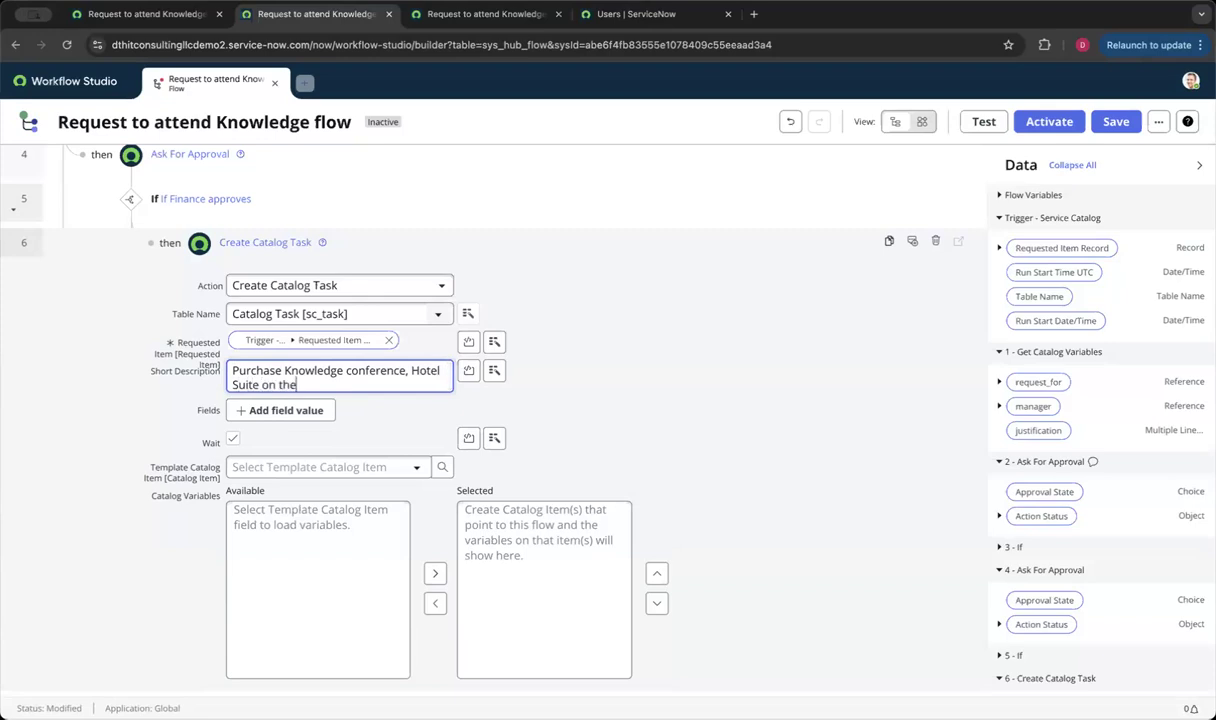
{"action": "type", "text": " top floowr and First class"}
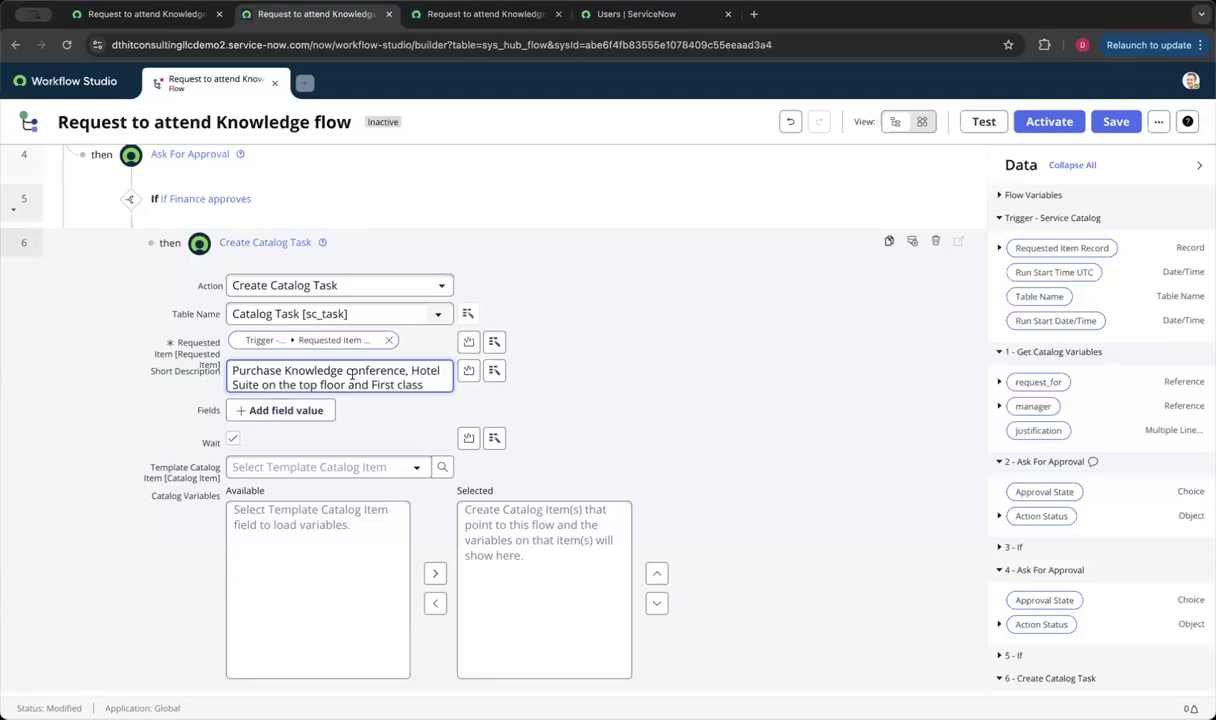
{"action": "left_click_drag", "start_coordinate": [232, 384], "coordinate": [206, 365]}
{"action": "key", "text": "ctrl+c"}
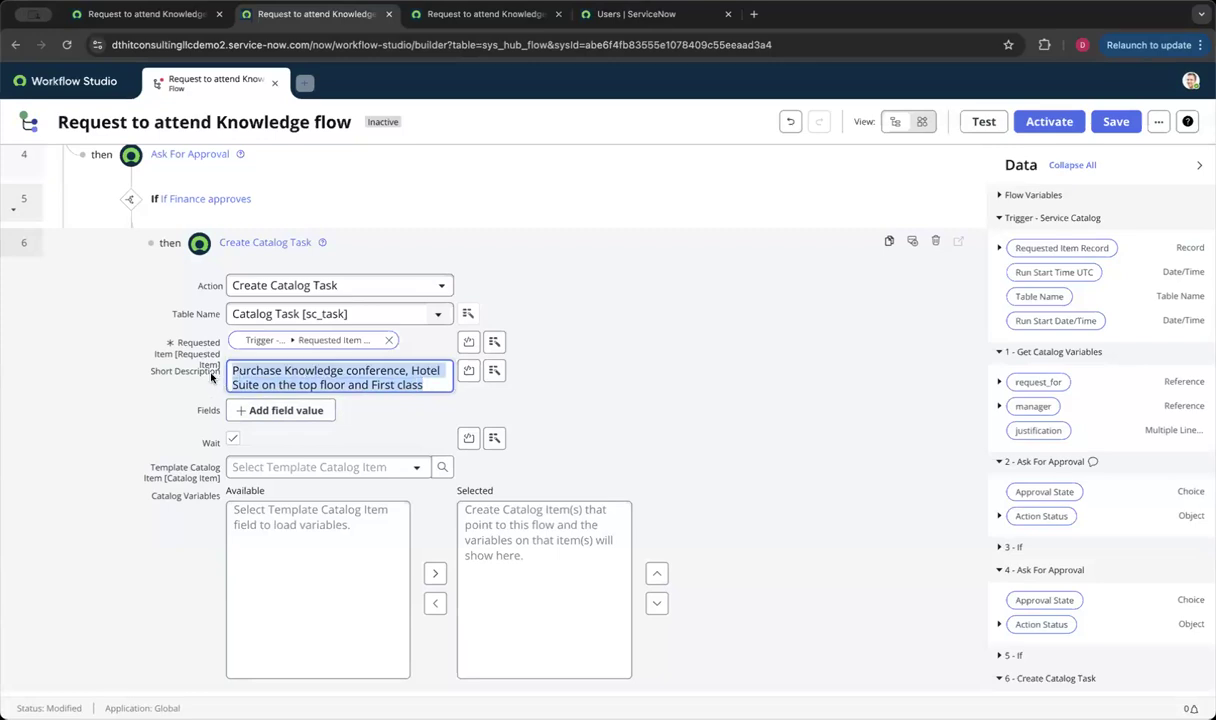
Step: Shorten the short description to "Purchase Knowledge conference for" followed by the Name of request_for from Get Catalog Variables
{"action": "left_click", "coordinate": [350, 370]}
{"action": "left_click_drag", "start_coordinate": [409, 370], "coordinate": [423, 386]}
{"action": "key", "text": "BackSpace"}
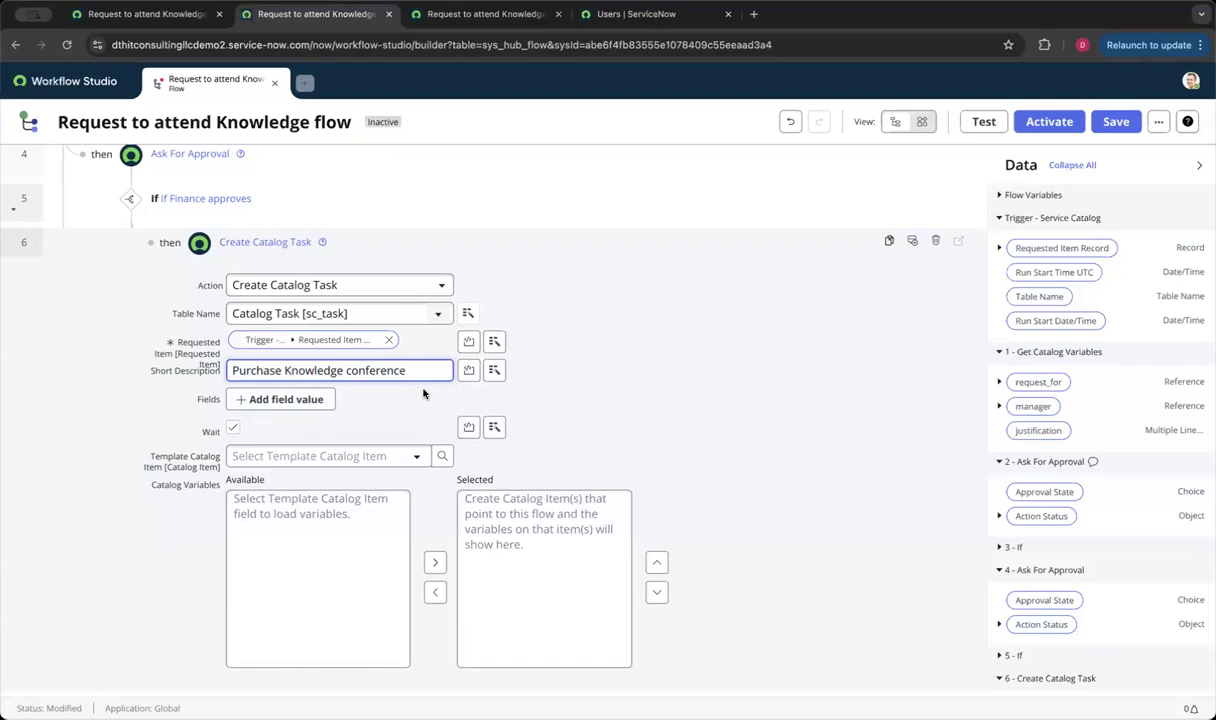
{"action": "type", "text": "for"}
{"action": "left_click", "coordinate": [493, 371]}
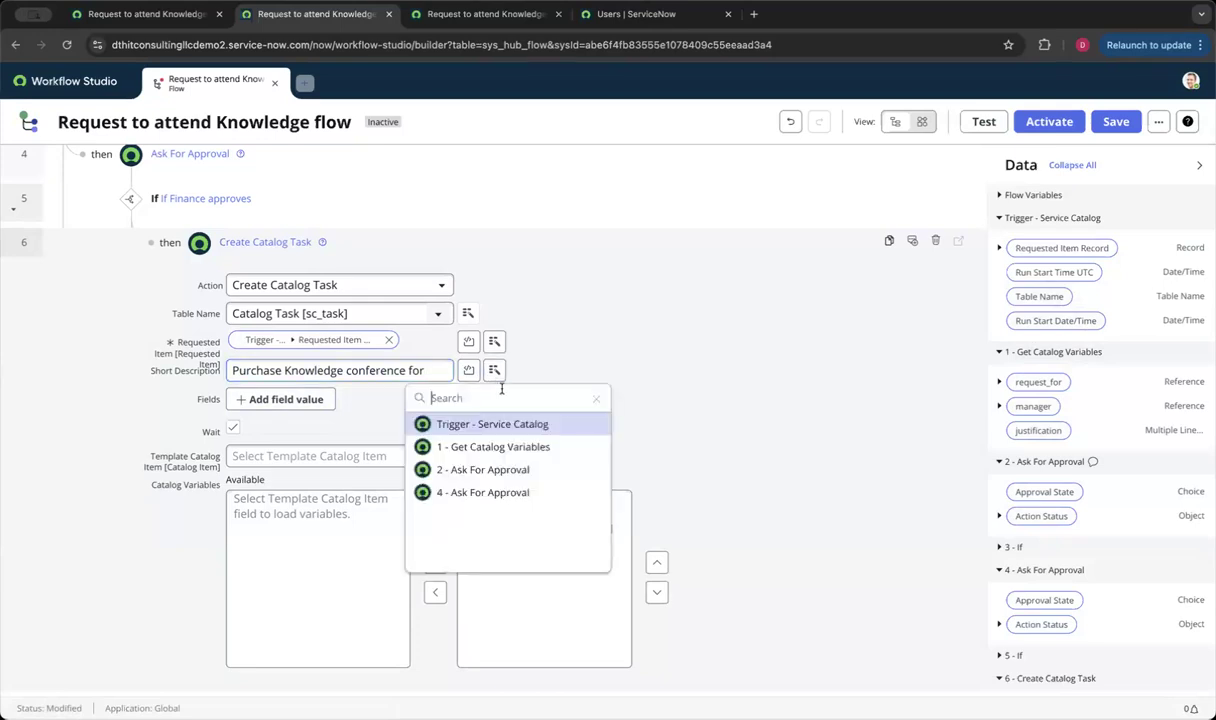
{"action": "left_click", "coordinate": [511, 450]}
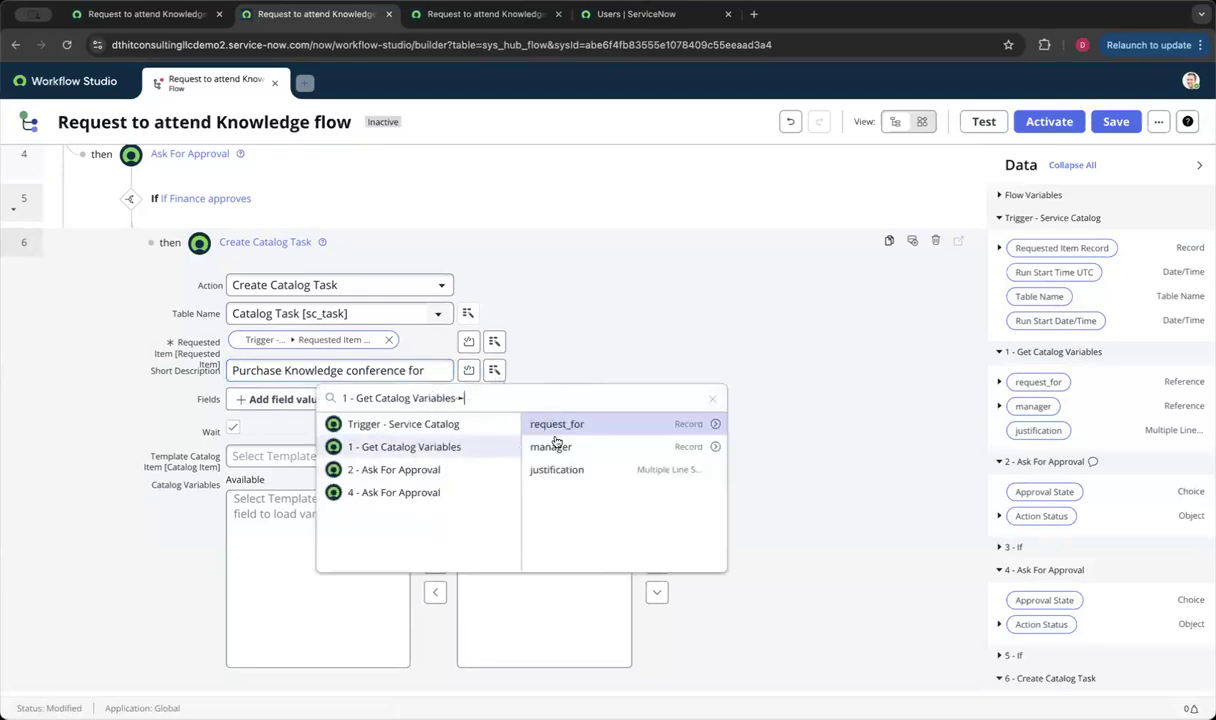
{"action": "left_click", "coordinate": [715, 424]}
{"action": "type", "text": "name"}
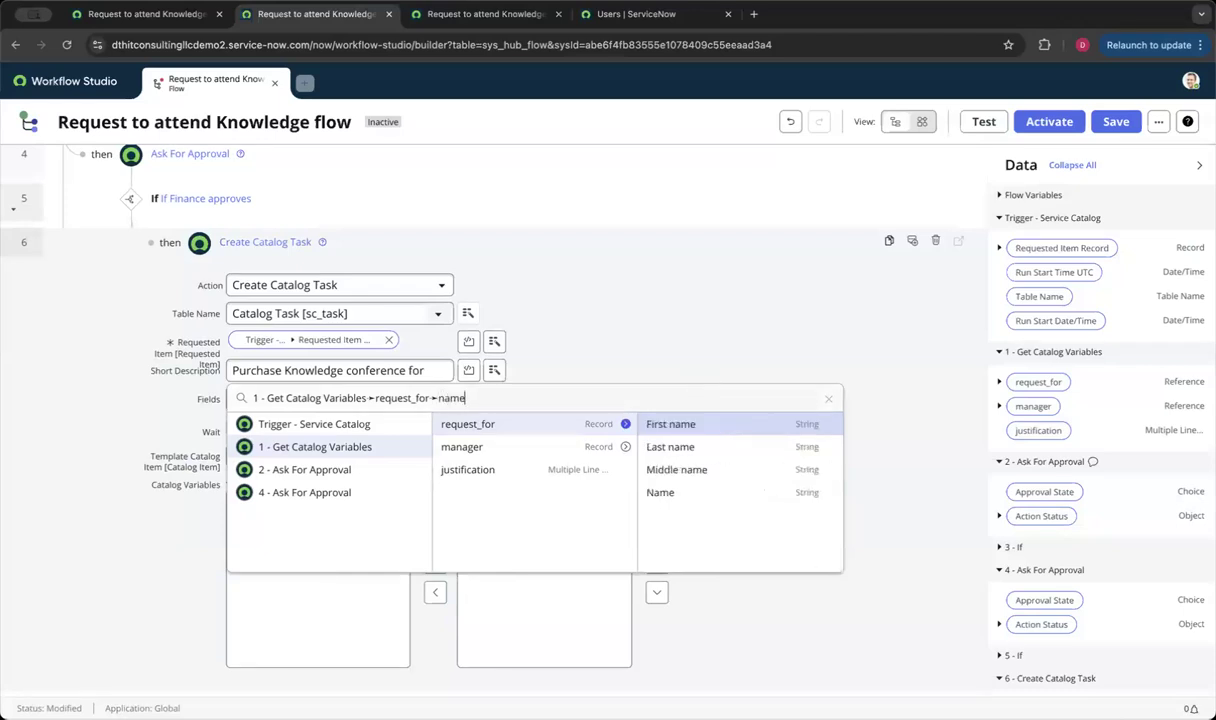
{"action": "left_click", "coordinate": [705, 492]}
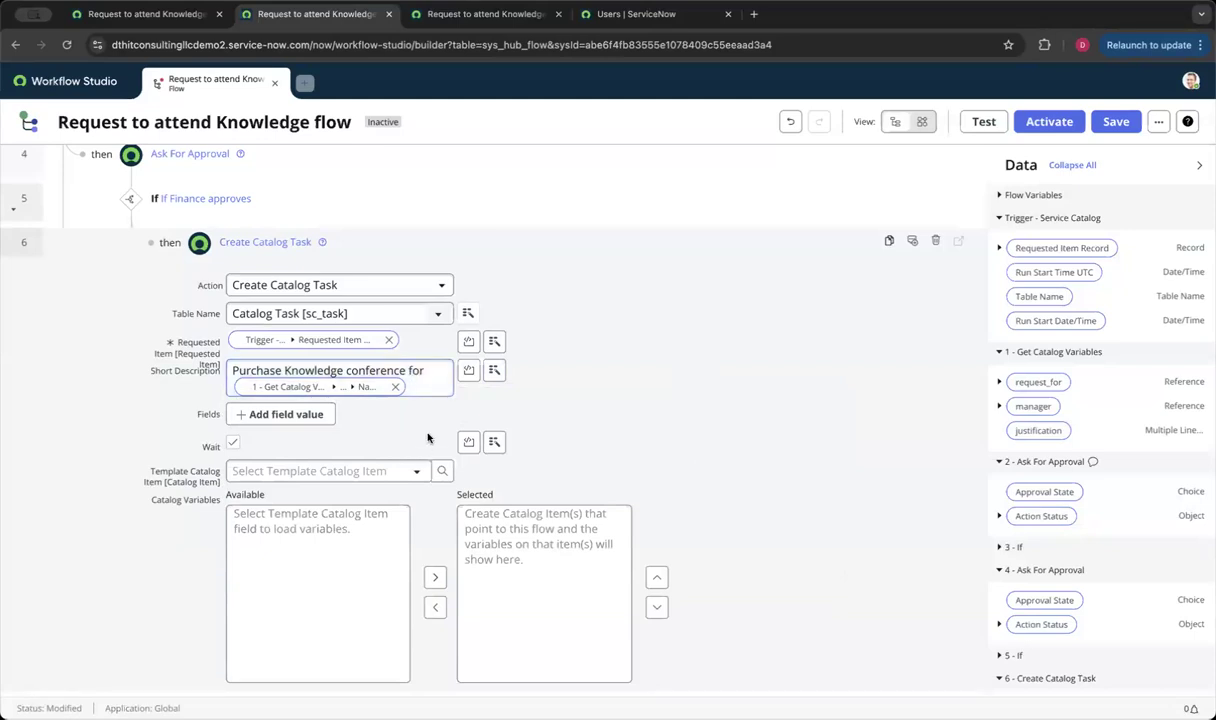
Step: Set the template catalog item to Request to attend Knowledge - Old School and add all its available catalog variables to the task
{"action": "left_click", "coordinate": [370, 473]}
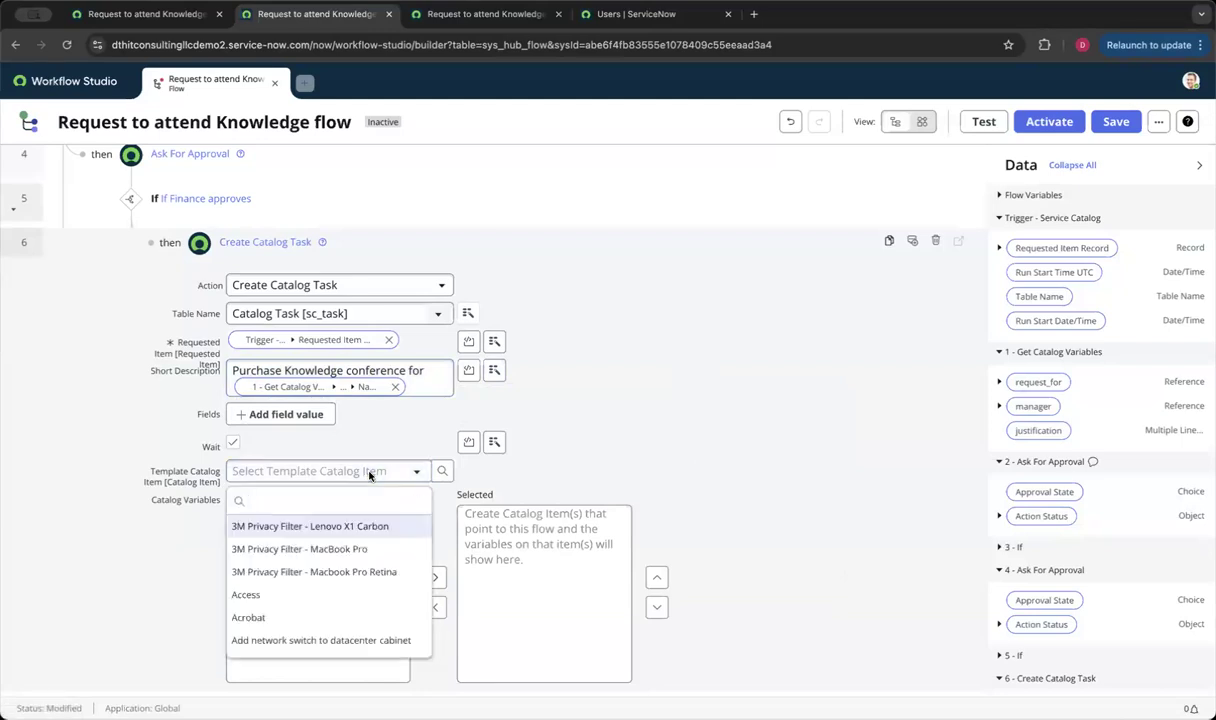
{"action": "type", "text": "kn"}
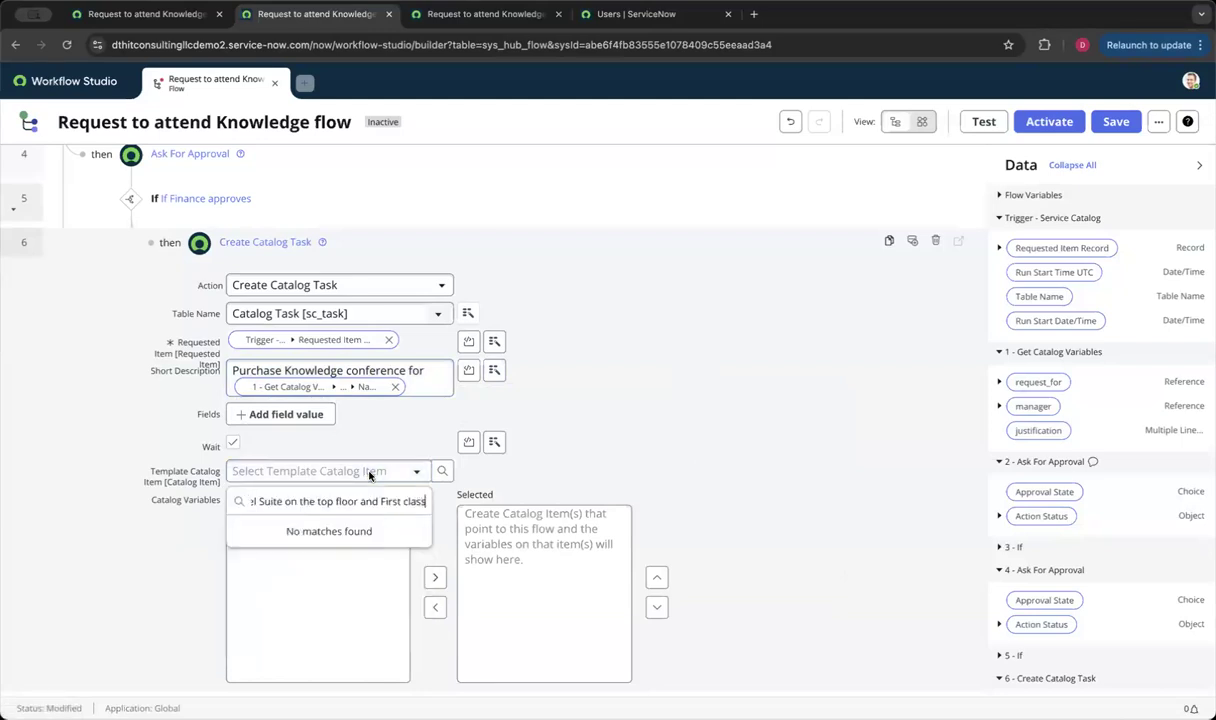
{"action": "key", "text": "BackSpace"}
{"action": "key", "text": "BackSpace"}
{"action": "type", "text": "*knowle"}
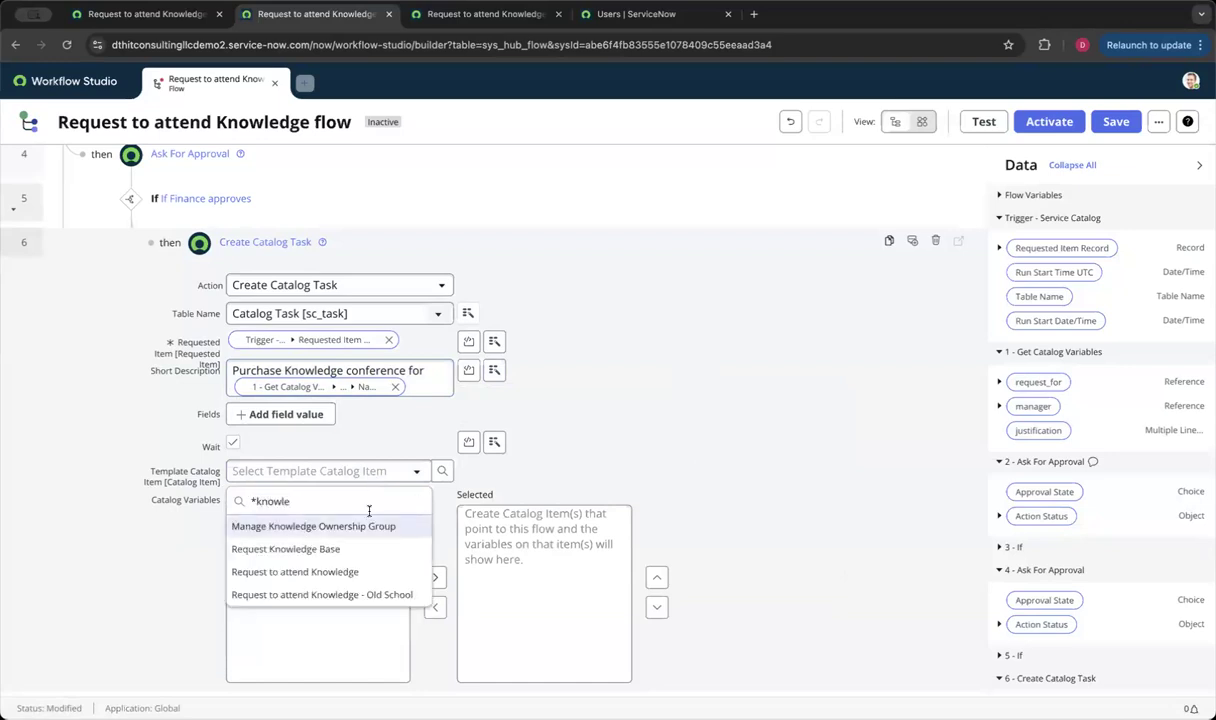
{"action": "left_click", "coordinate": [353, 593]}
{"action": "left_click", "coordinate": [325, 515]}
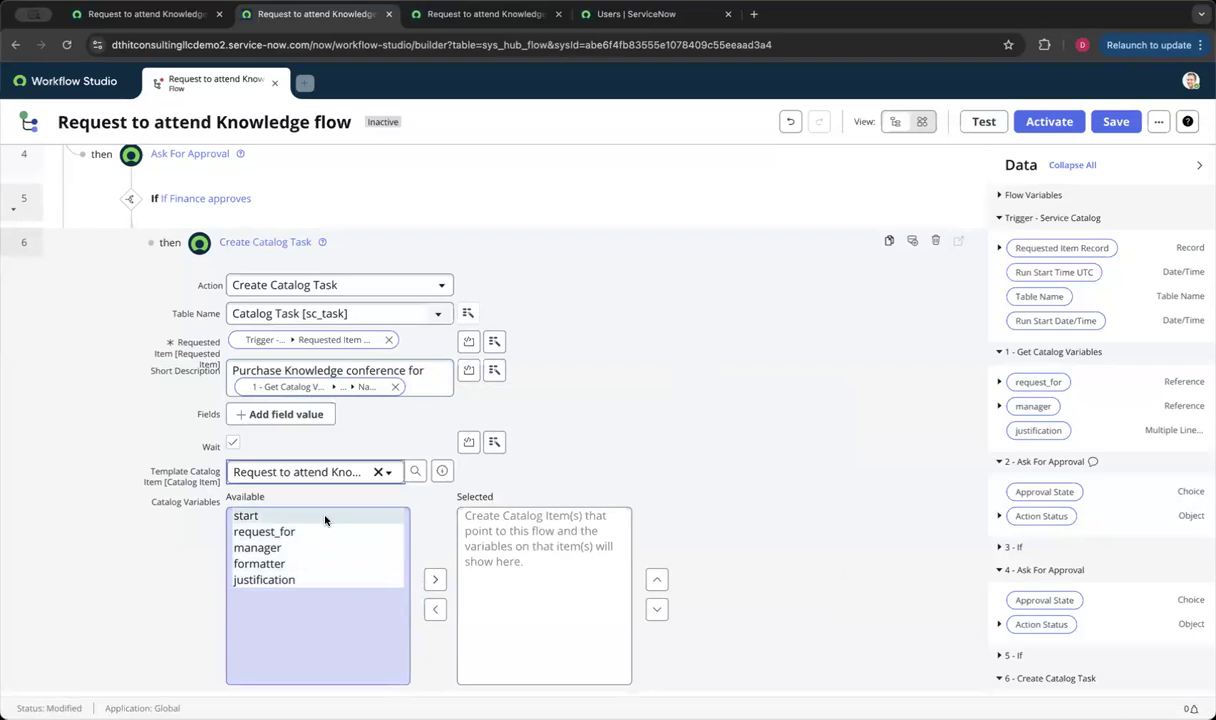
{"action": "left_click", "coordinate": [310, 580], "text": "shift"}
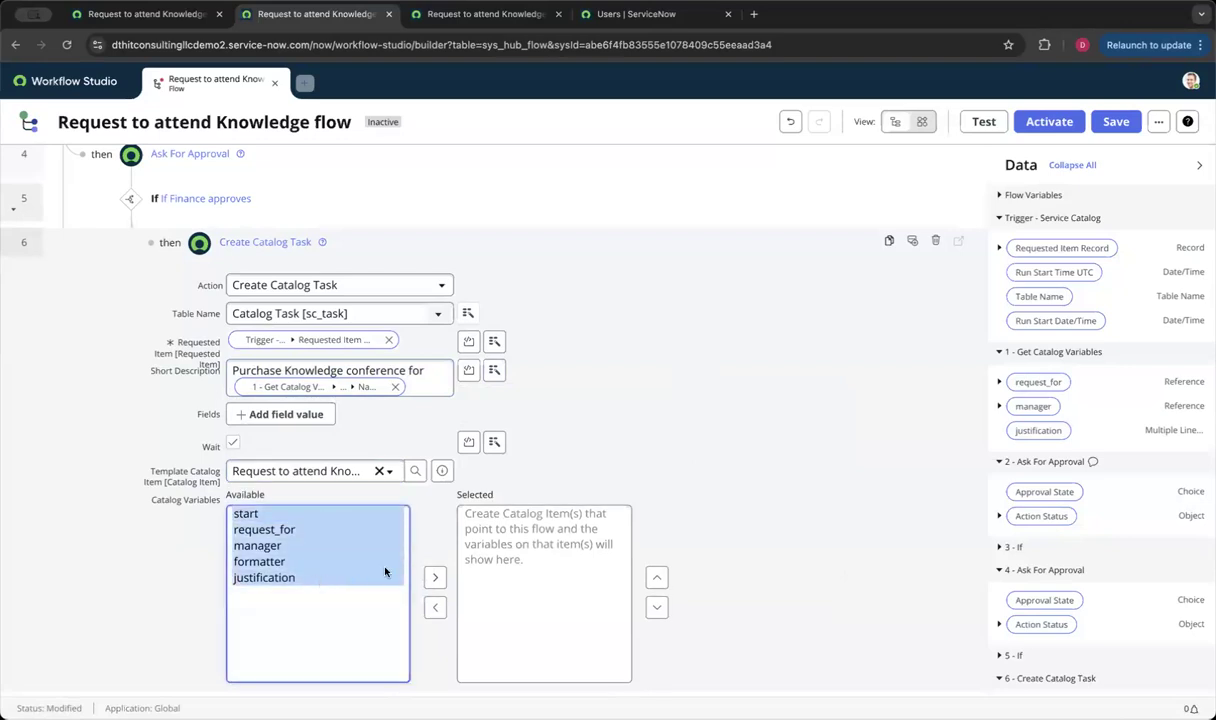
{"action": "left_click", "coordinate": [434, 579]}
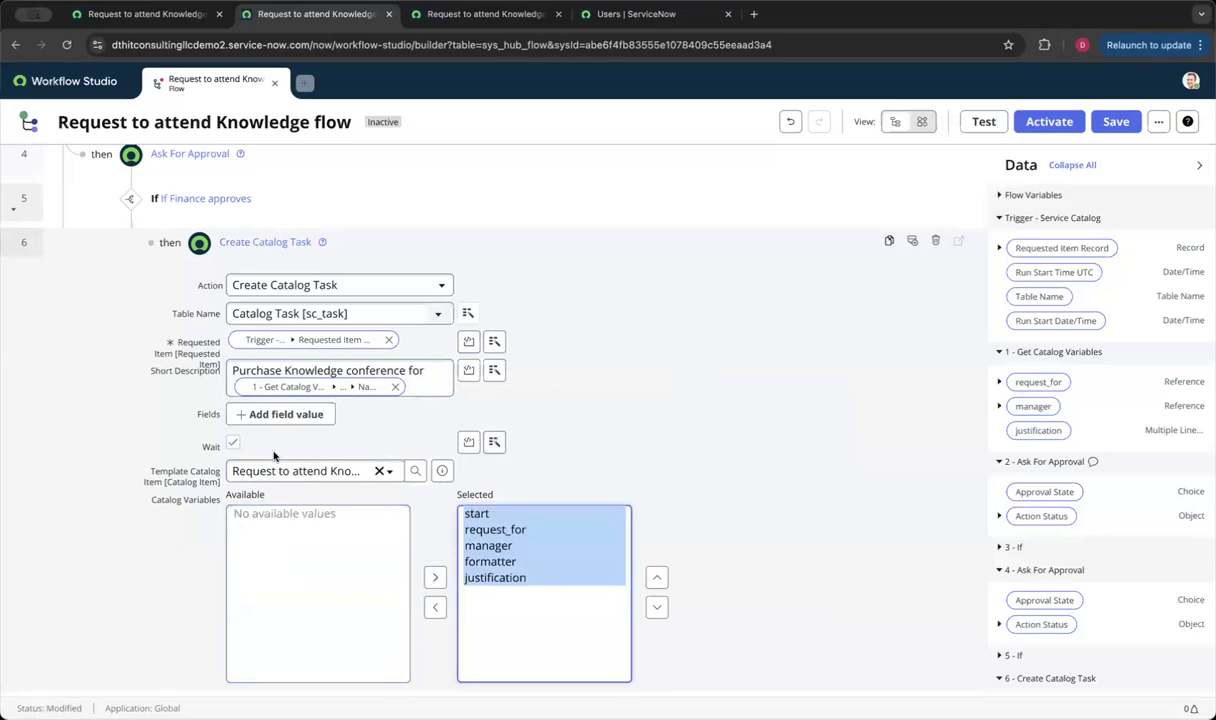
{"action": "left_click_drag", "start_coordinate": [144, 473], "coordinate": [217, 485]}
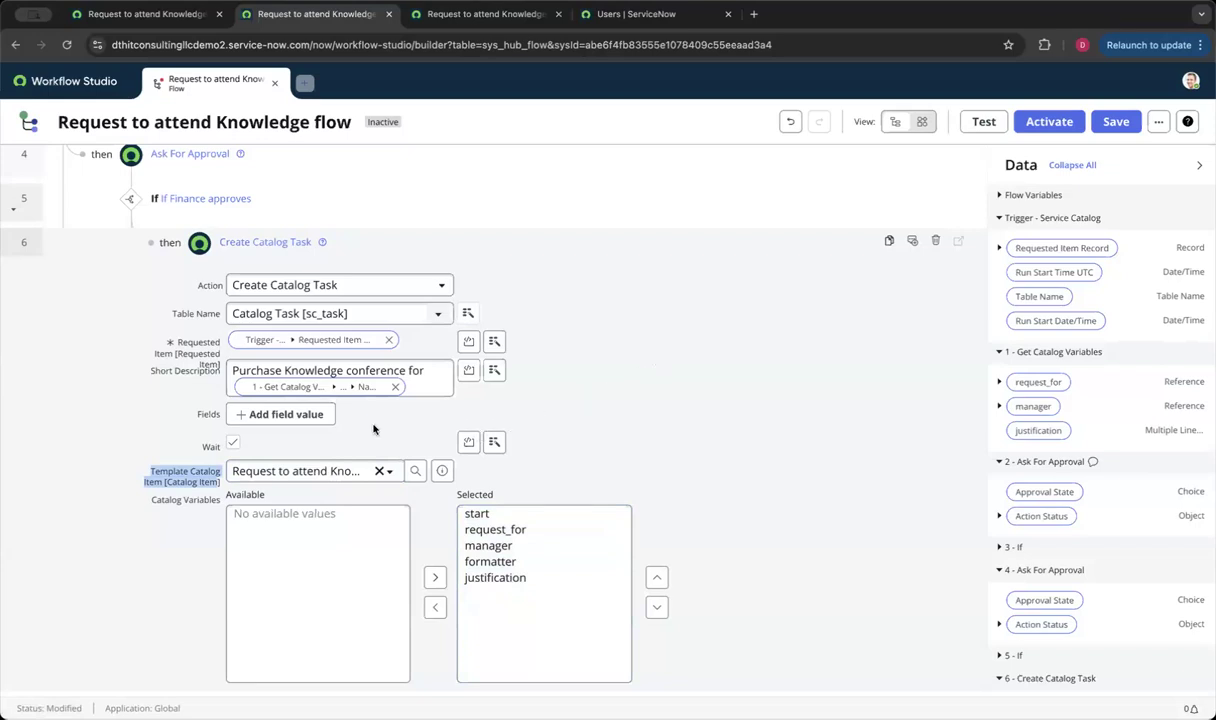
Step: Add a Description field value using the copied text, completed to end with "First class airline ticket"
{"action": "left_click", "coordinate": [310, 420]}
{"action": "left_click", "coordinate": [309, 416]}
{"action": "type", "text": "desc"}
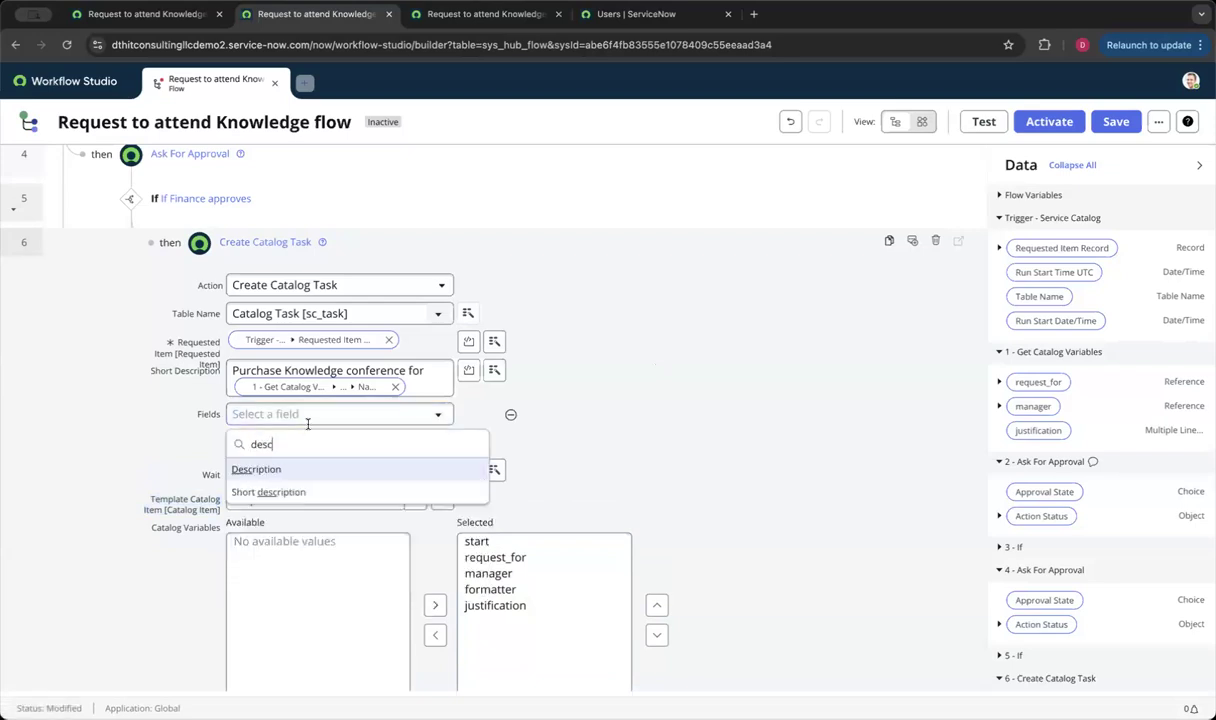
{"action": "left_click", "coordinate": [290, 469]}
{"action": "left_click", "coordinate": [524, 414]}
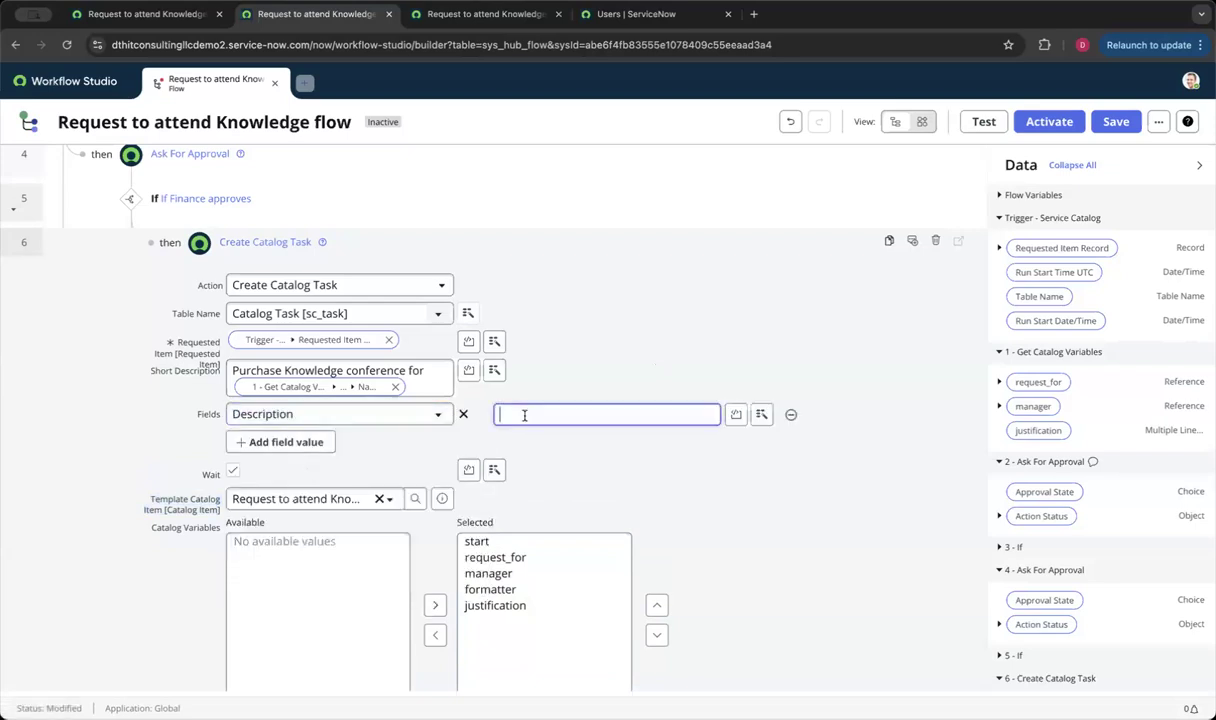
{"action": "key", "text": "ctrl+v"}
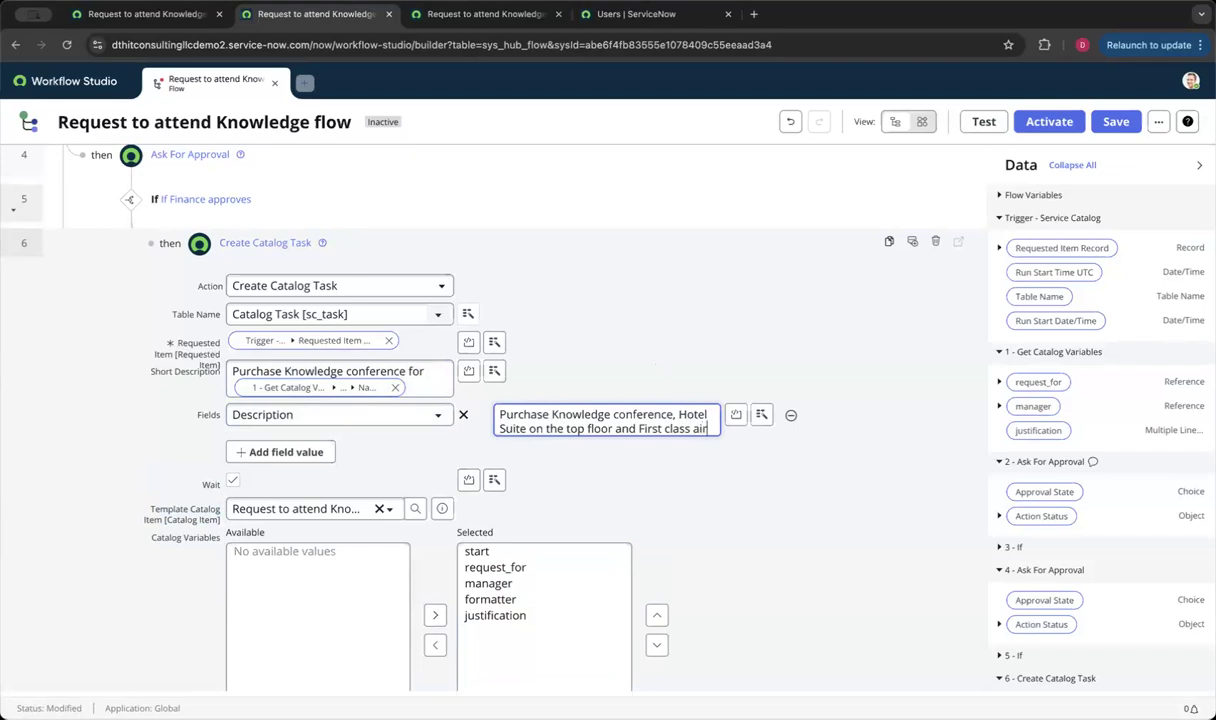
{"action": "type", "text": "n"}
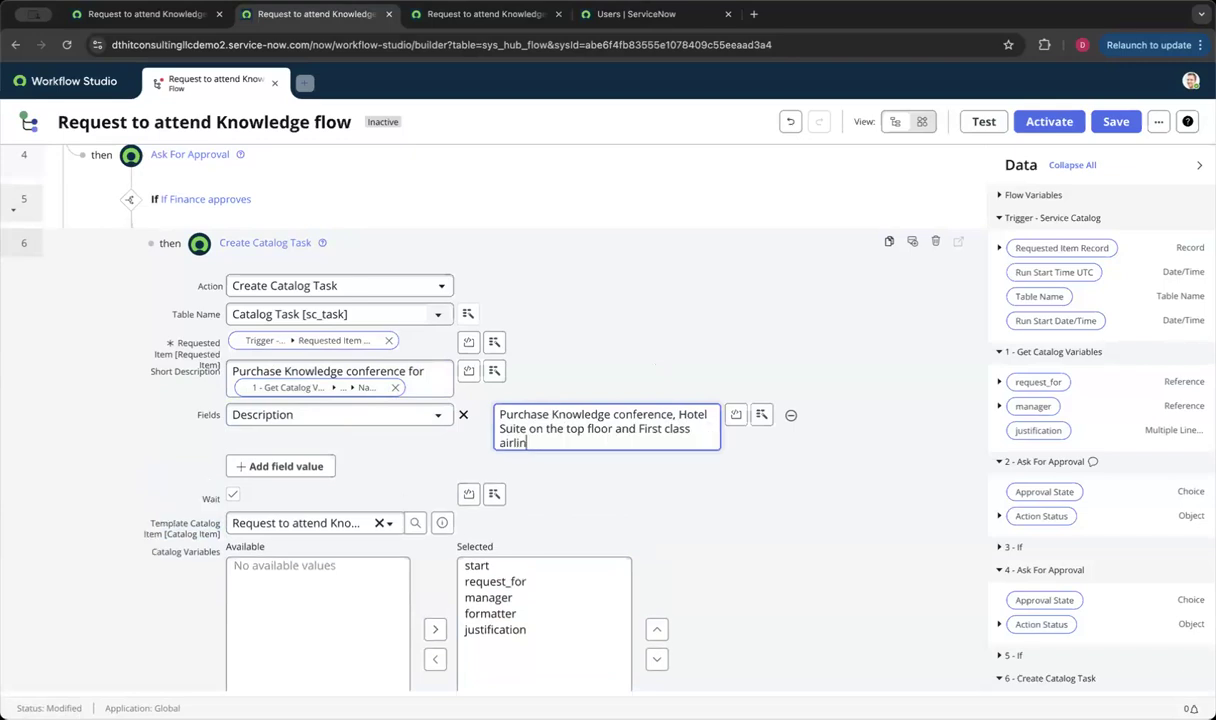
{"action": "type", "text": "e ticket"}
Step: Add an Assignment group field value set to Procurement and finish the Create Catalog Task action
{"action": "left_click", "coordinate": [311, 467]}
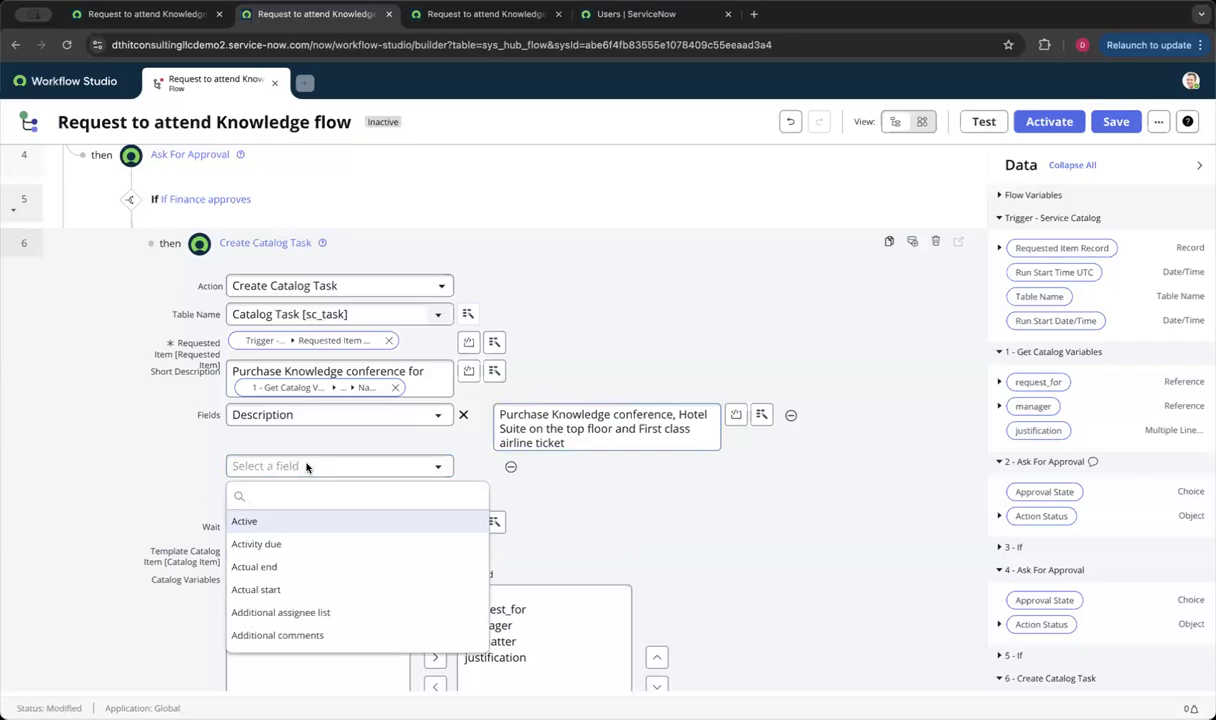
{"action": "type", "text": "ass"}
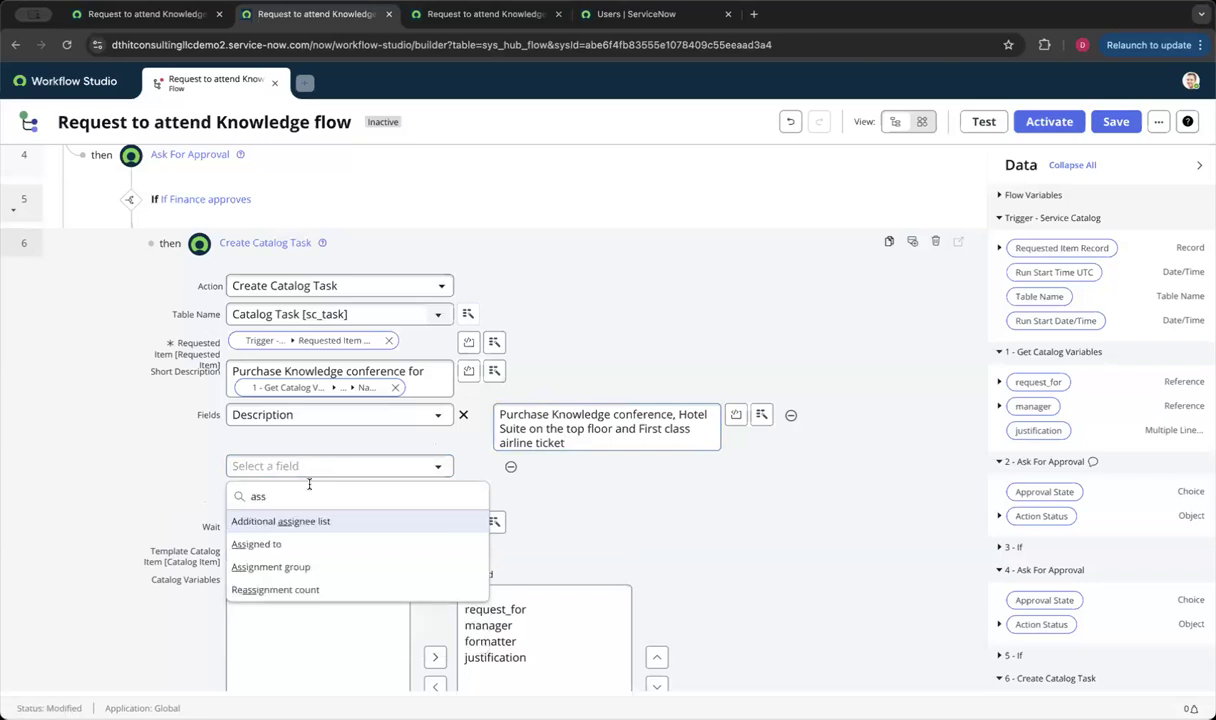
{"action": "left_click", "coordinate": [305, 567]}
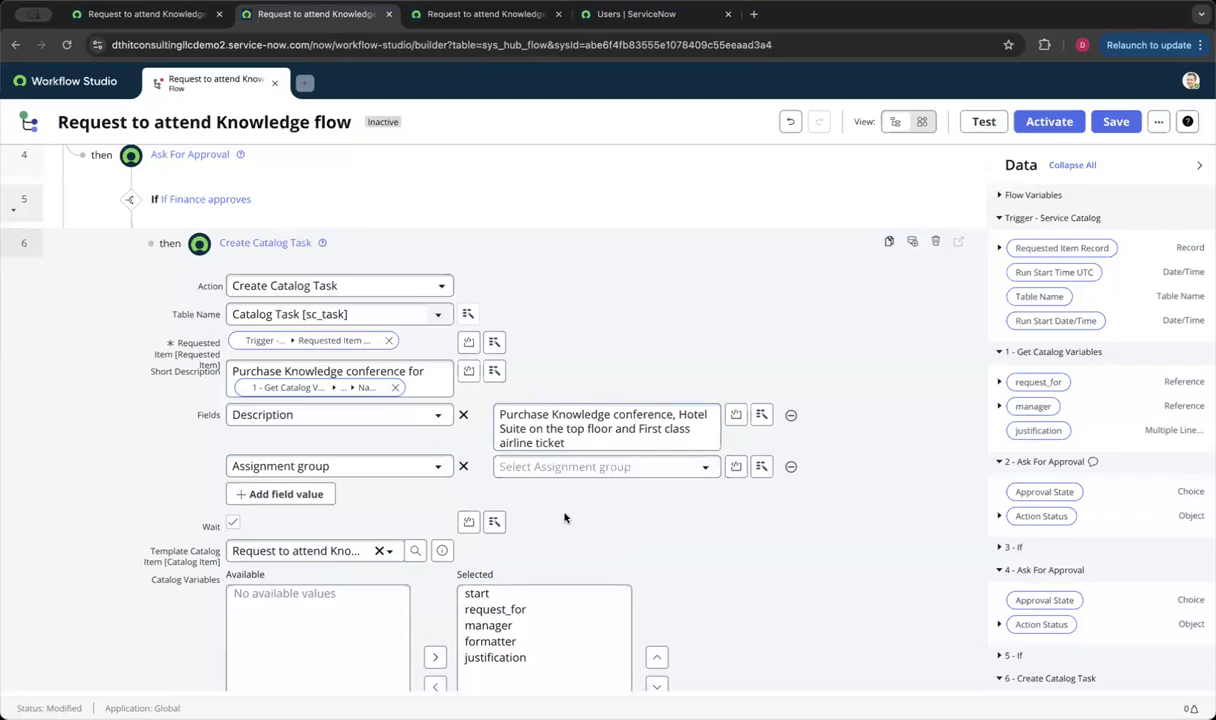
{"action": "left_click", "coordinate": [543, 467]}
{"action": "type", "text": "p"}
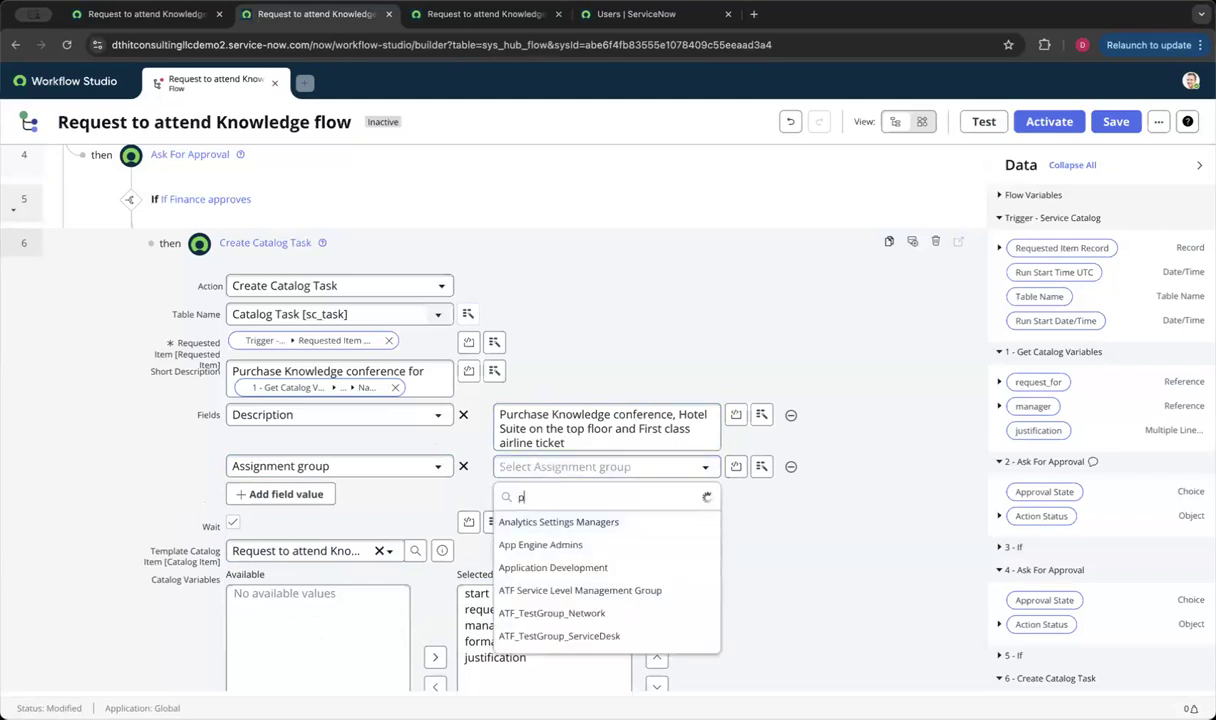
{"action": "type", "text": "r"}
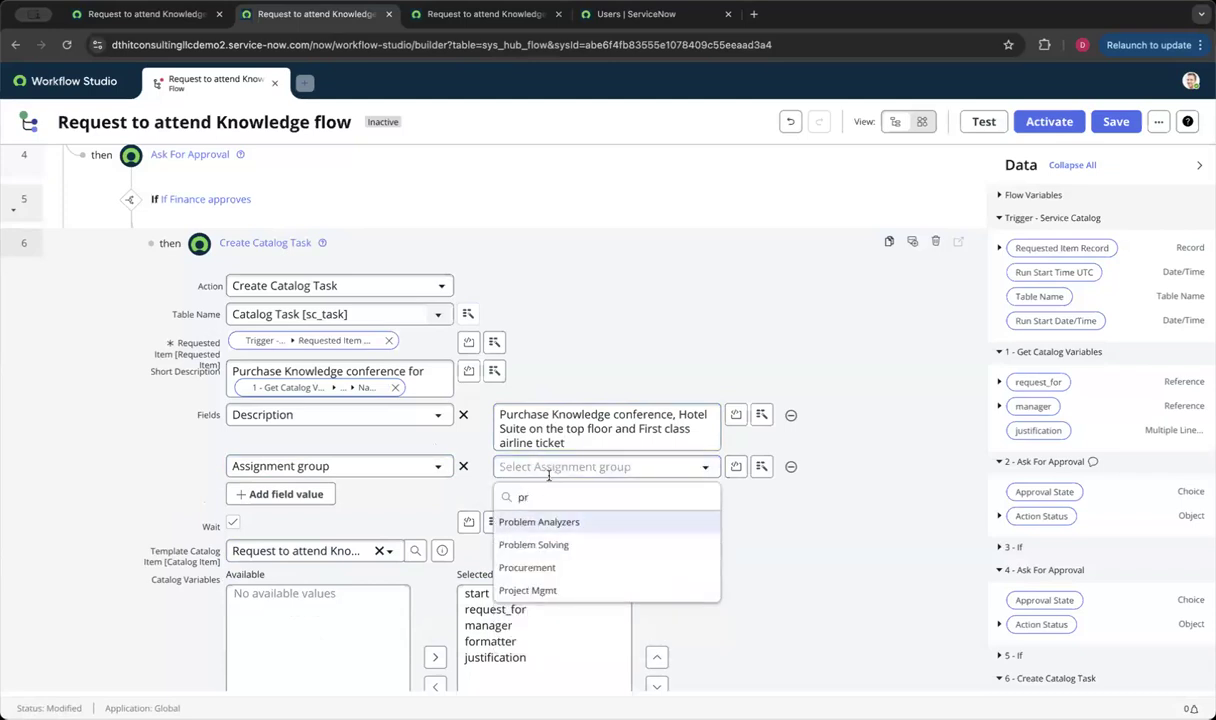
{"action": "left_click", "coordinate": [520, 567]}
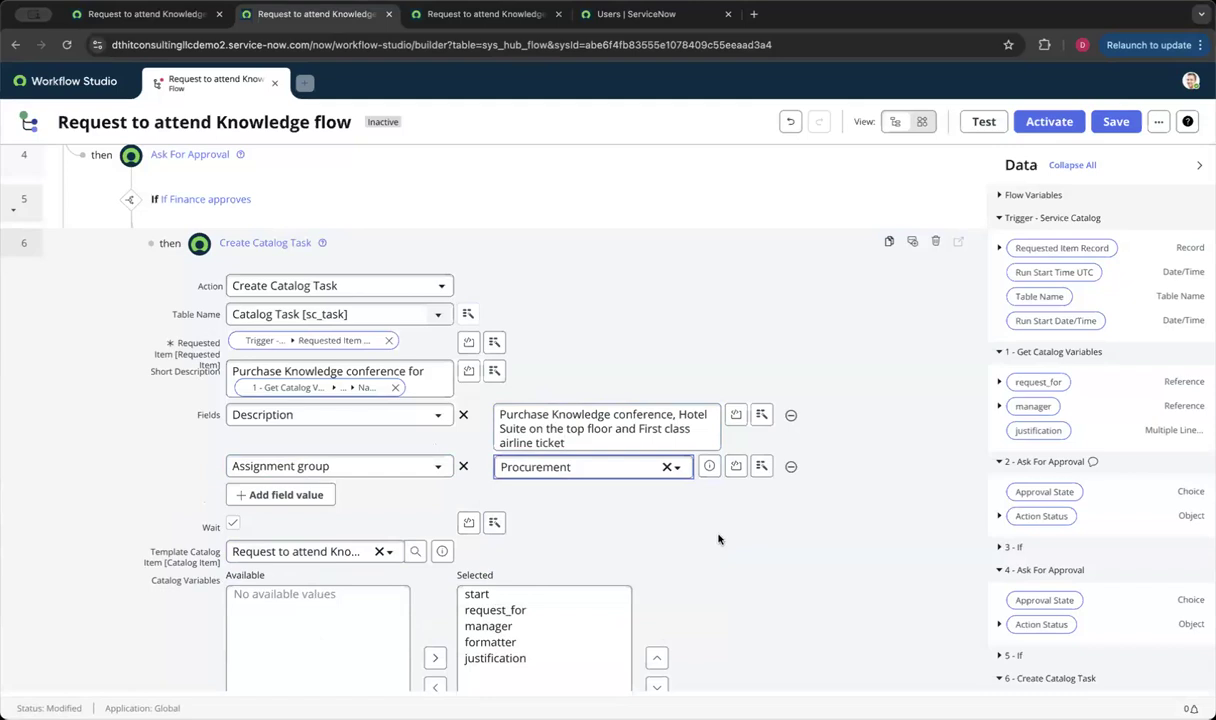
{"action": "scroll", "coordinate": [717, 539], "scroll_direction": "down", "scroll_amount": 3}
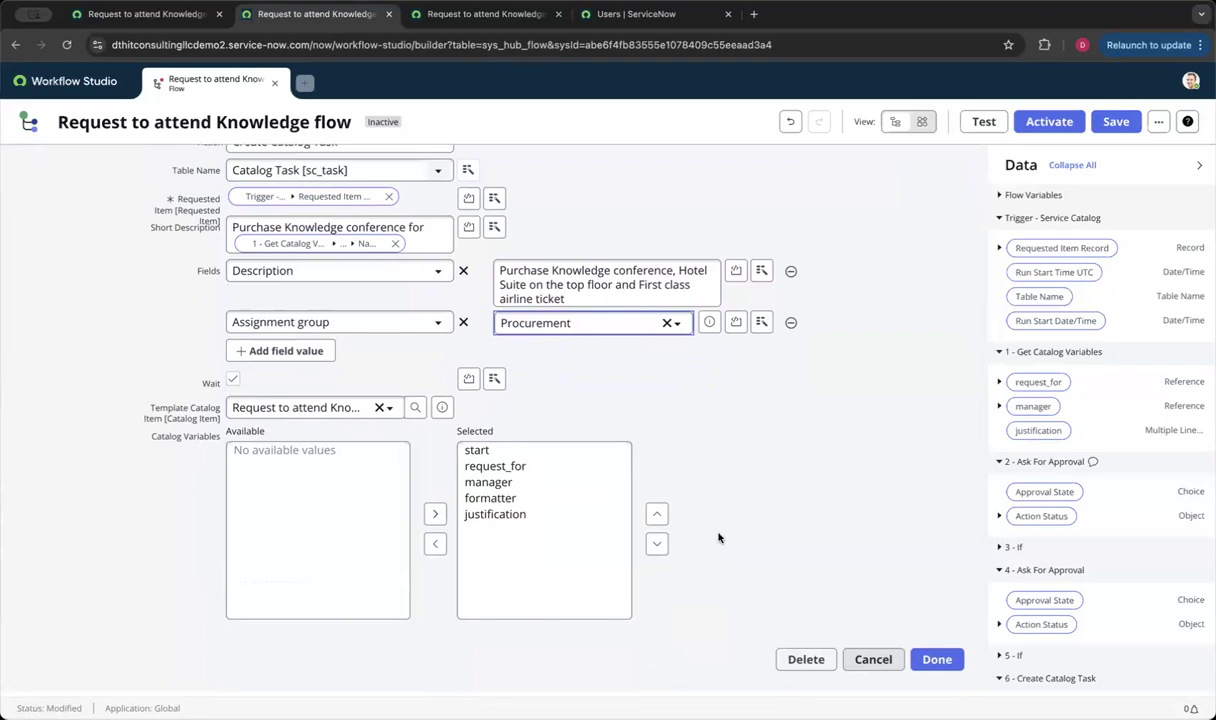
{"action": "left_click", "coordinate": [937, 659]}
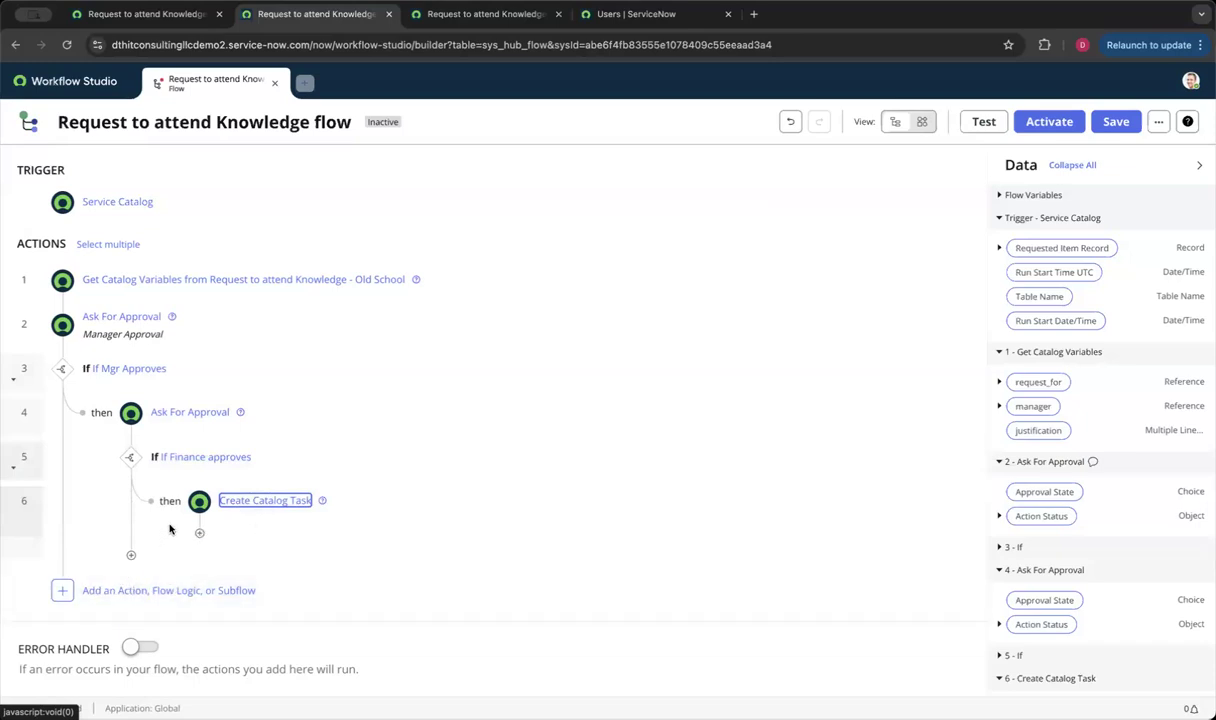
Step: Add a top-level If condition labelled "If Mgr Rejects" that checks whether the manager Ask For Approval's Approval State is Rejected
{"action": "left_click", "coordinate": [62, 590]}
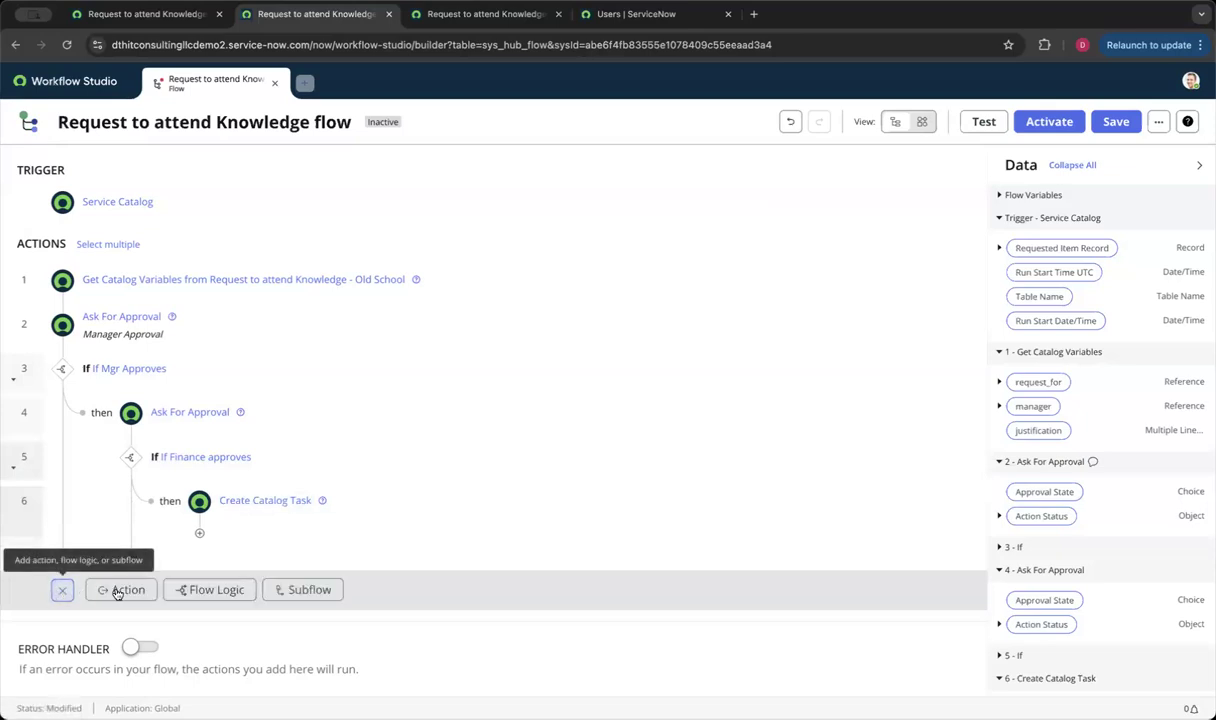
{"action": "left_click", "coordinate": [202, 590]}
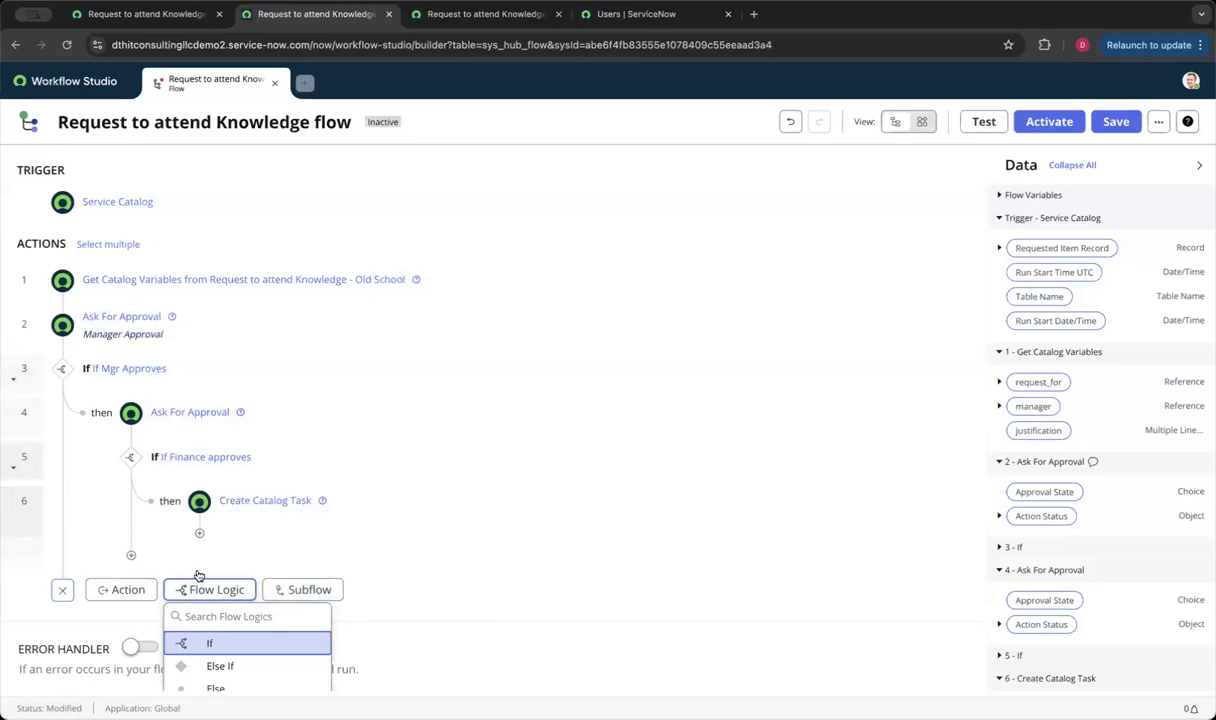
{"action": "left_click", "coordinate": [206, 643]}
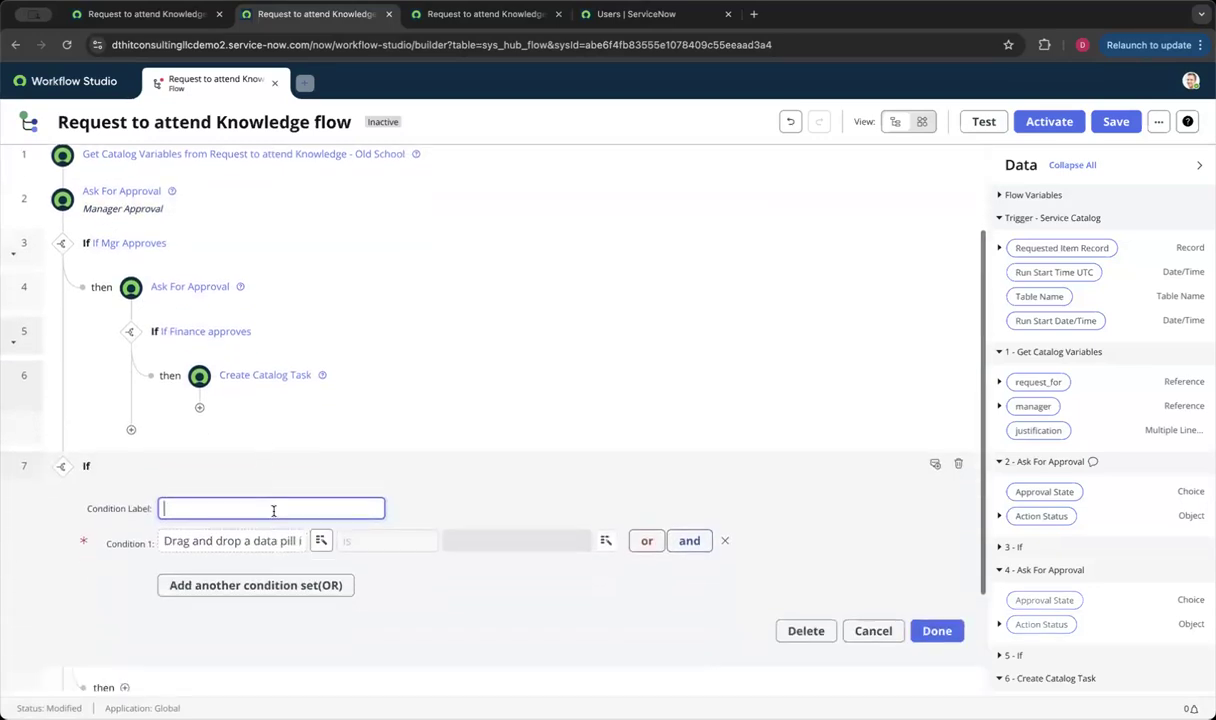
{"action": "type", "text": "If Mgr Rejects"}
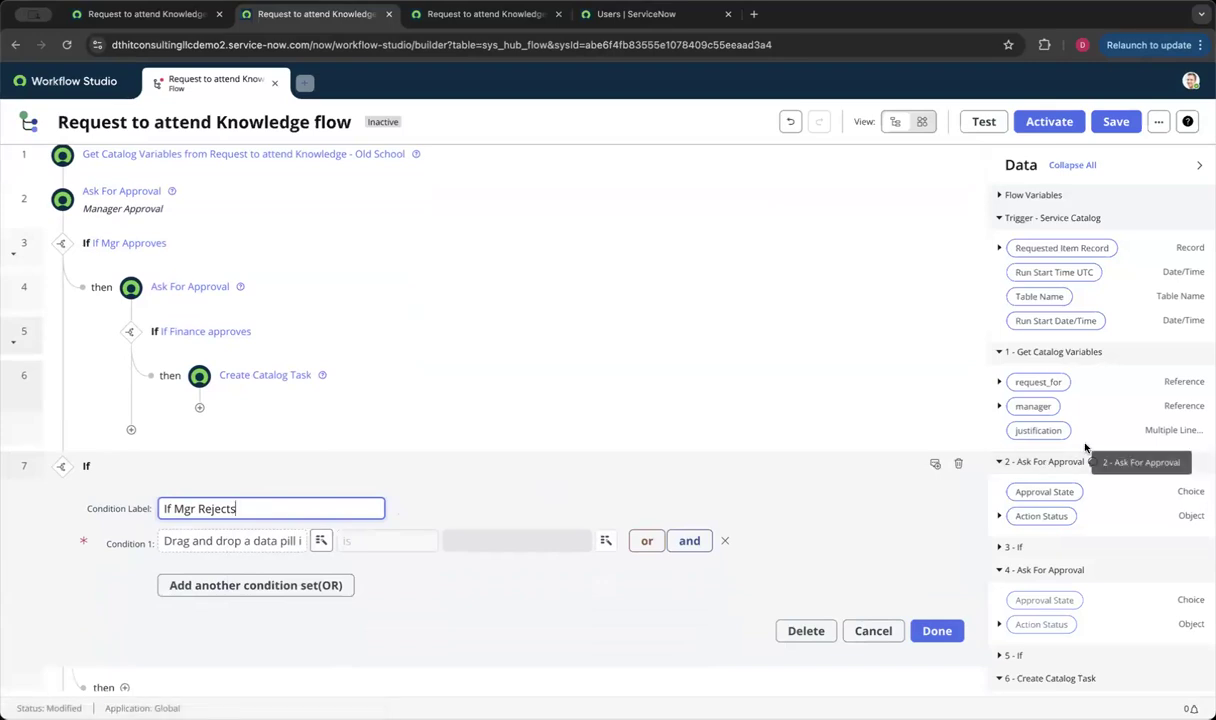
{"action": "left_click_drag", "start_coordinate": [1045, 491], "coordinate": [300, 541]}
{"action": "left_click", "coordinate": [537, 540]}
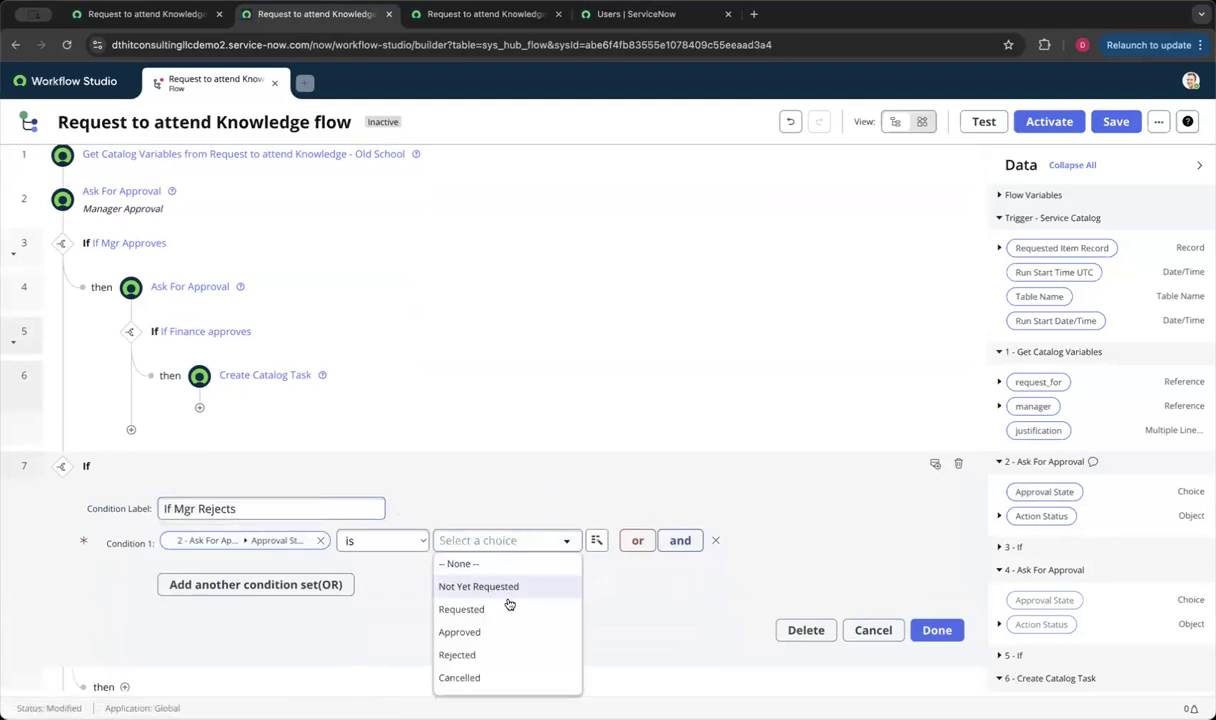
{"action": "left_click", "coordinate": [492, 654]}
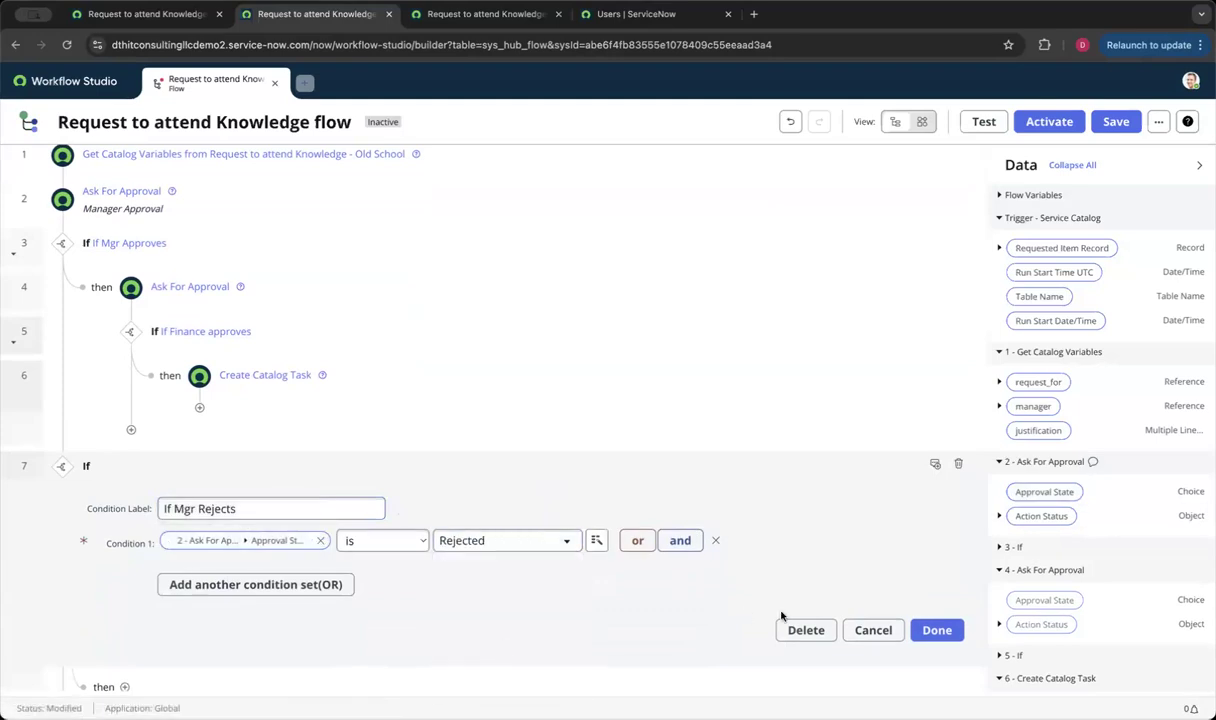
{"action": "left_click", "coordinate": [936, 630]}
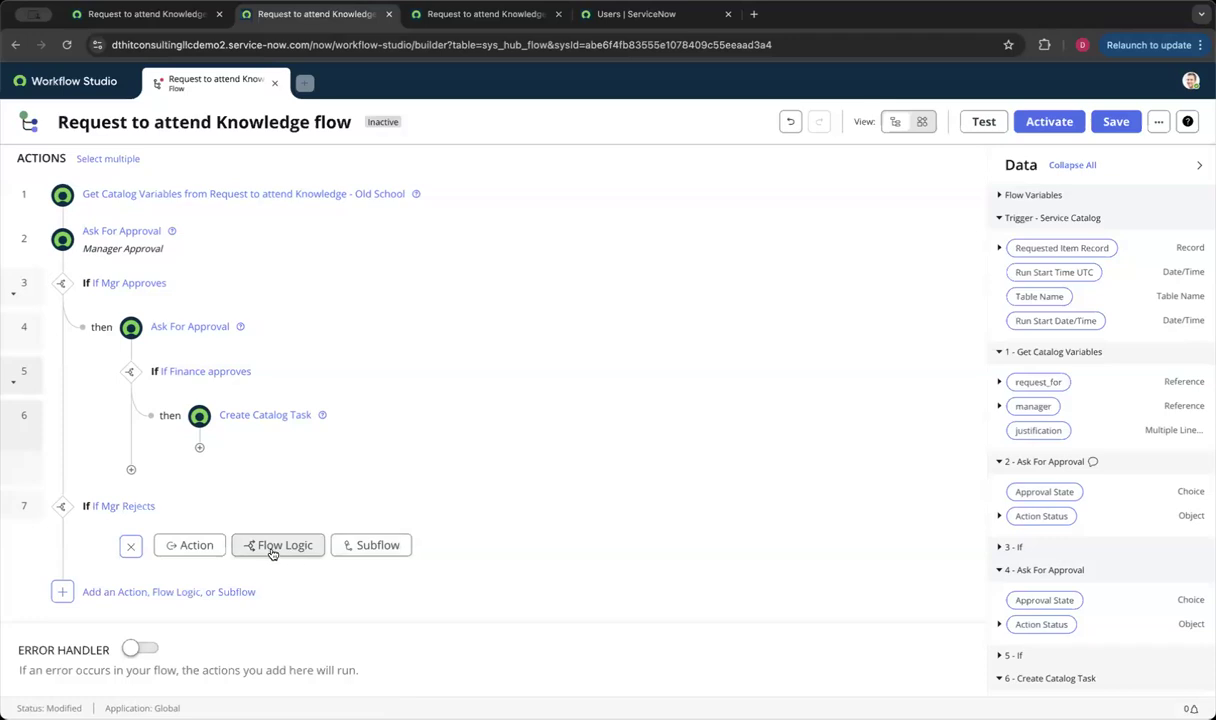
Step: Add a Log action with the message "Request Cancelled" under the If Mgr Rejects branch
{"action": "left_click", "coordinate": [210, 546]}
{"action": "type", "text": "log"}
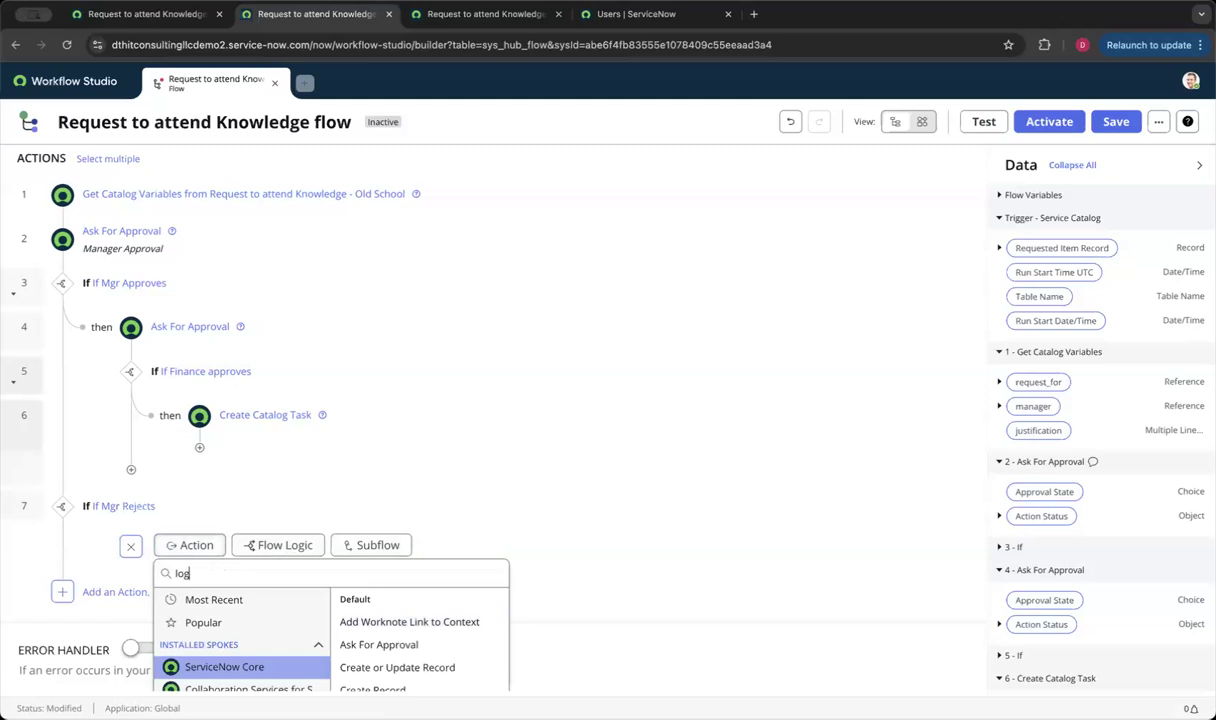
{"action": "left_click", "coordinate": [348, 597]}
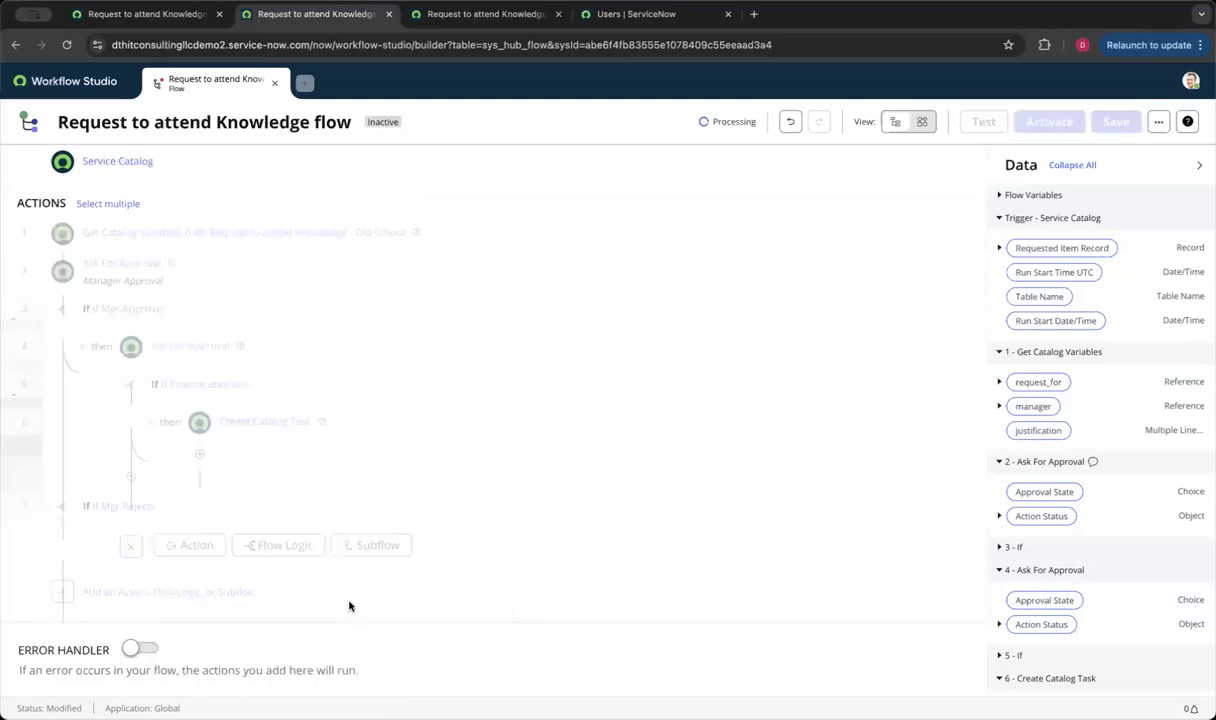
{"action": "left_click", "coordinate": [253, 648]}
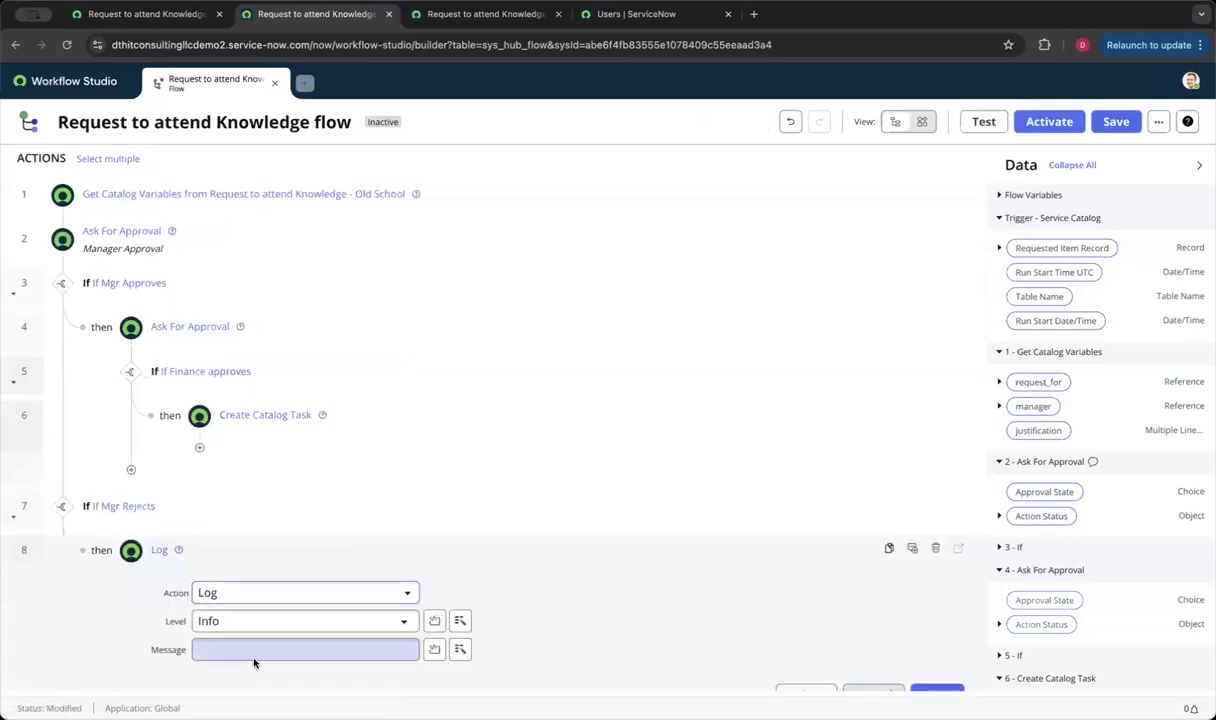
{"action": "type", "text": "Request"}
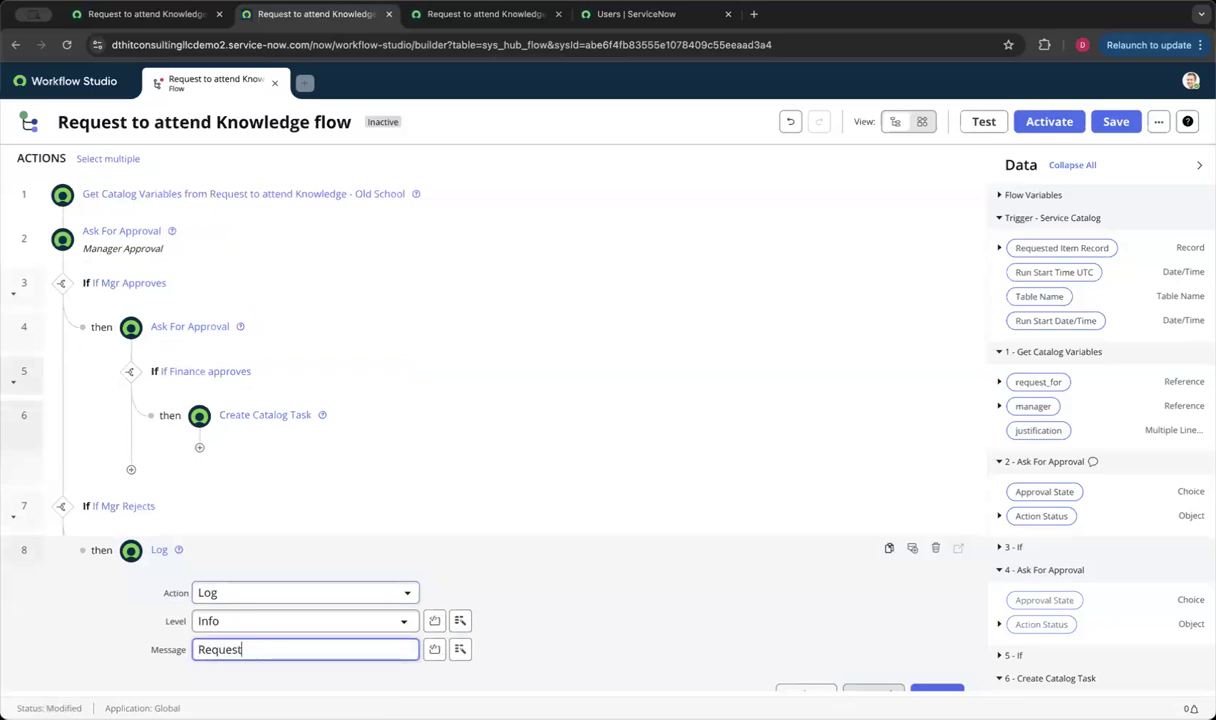
{"action": "type", "text": " Cancelled"}
{"action": "scroll", "coordinate": [700, 562], "scroll_direction": "down", "scroll_amount": 2}
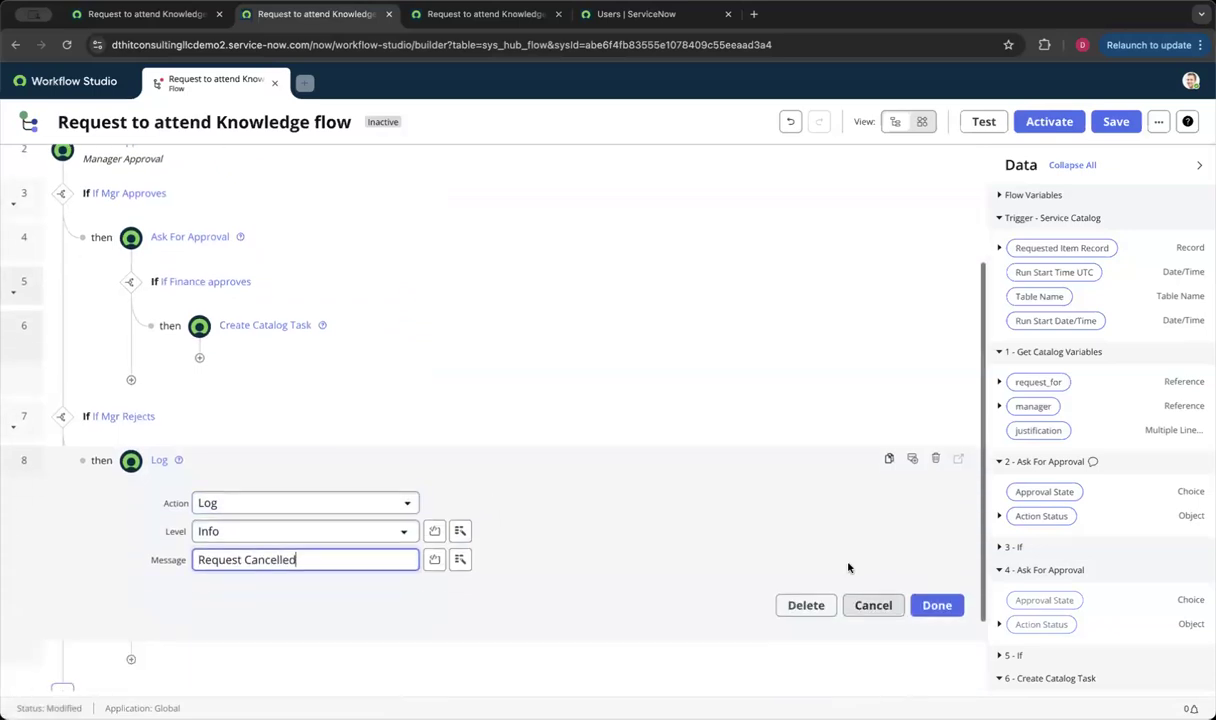
{"action": "left_click", "coordinate": [935, 605]}
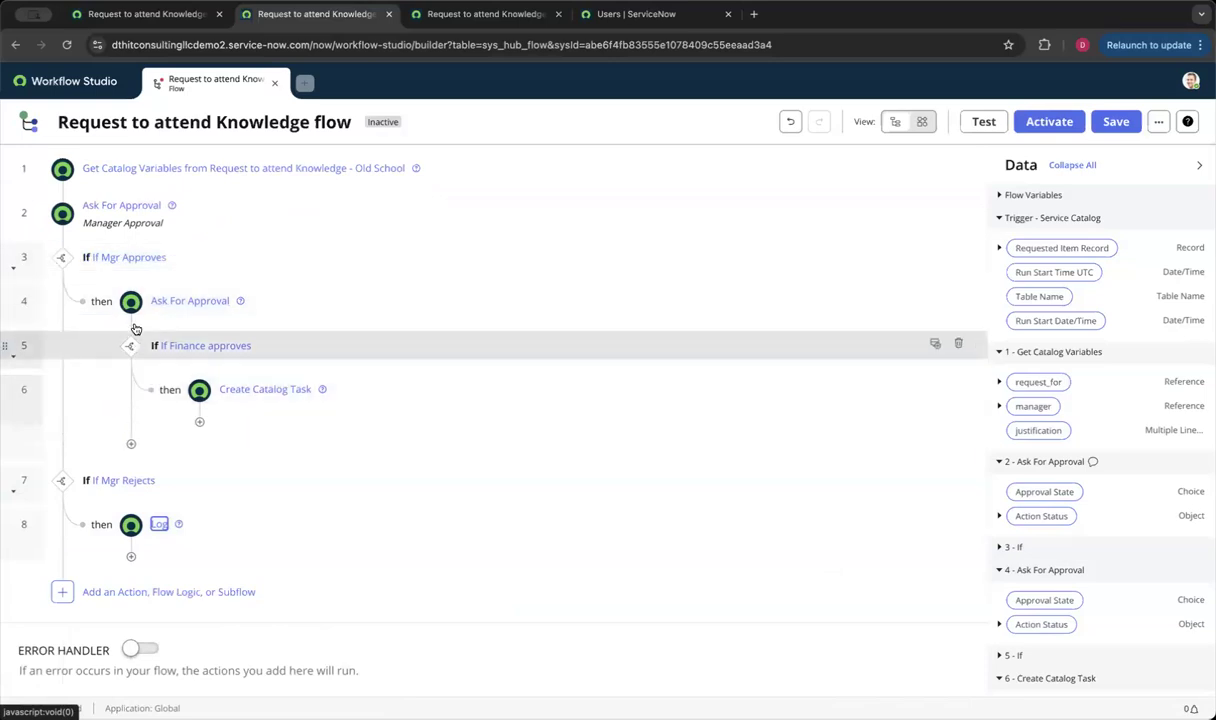
Step: Add an If condition labelled "If Finance Rejects" inside the manager-approved branch, checking whether the finance Ask For Approval's Approval State is Rejected
{"action": "left_click", "coordinate": [131, 443]}
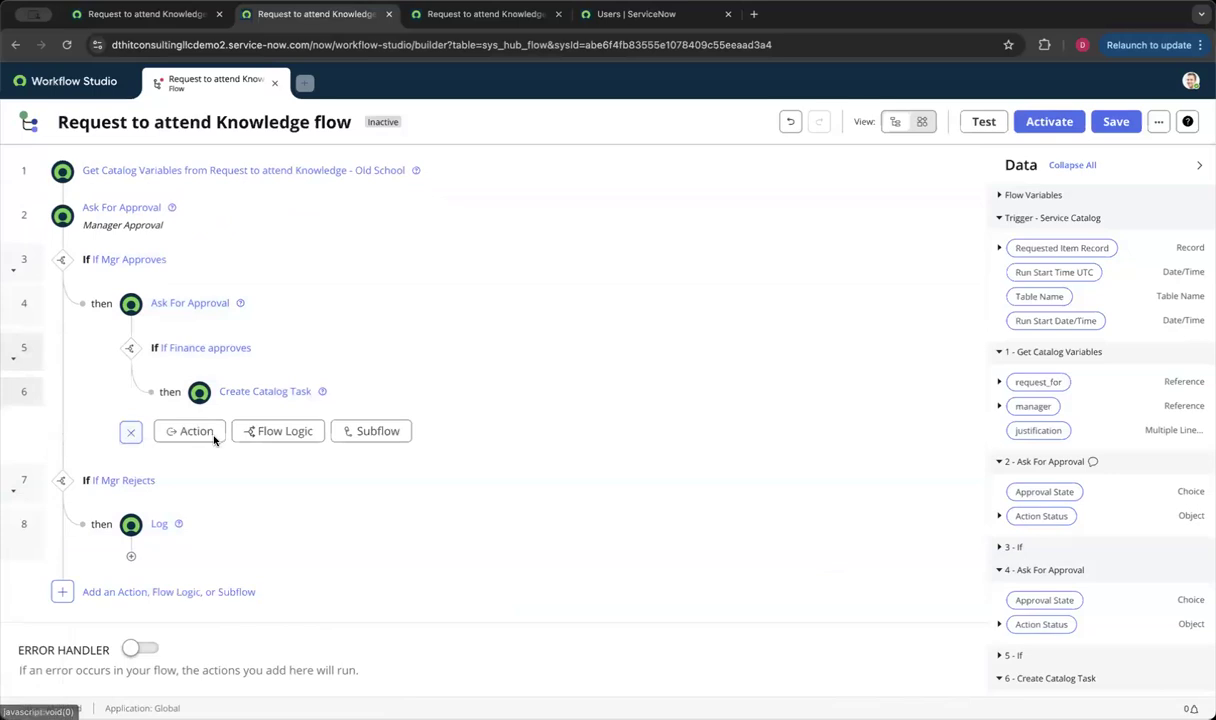
{"action": "left_click", "coordinate": [252, 432]}
{"action": "left_click", "coordinate": [279, 484]}
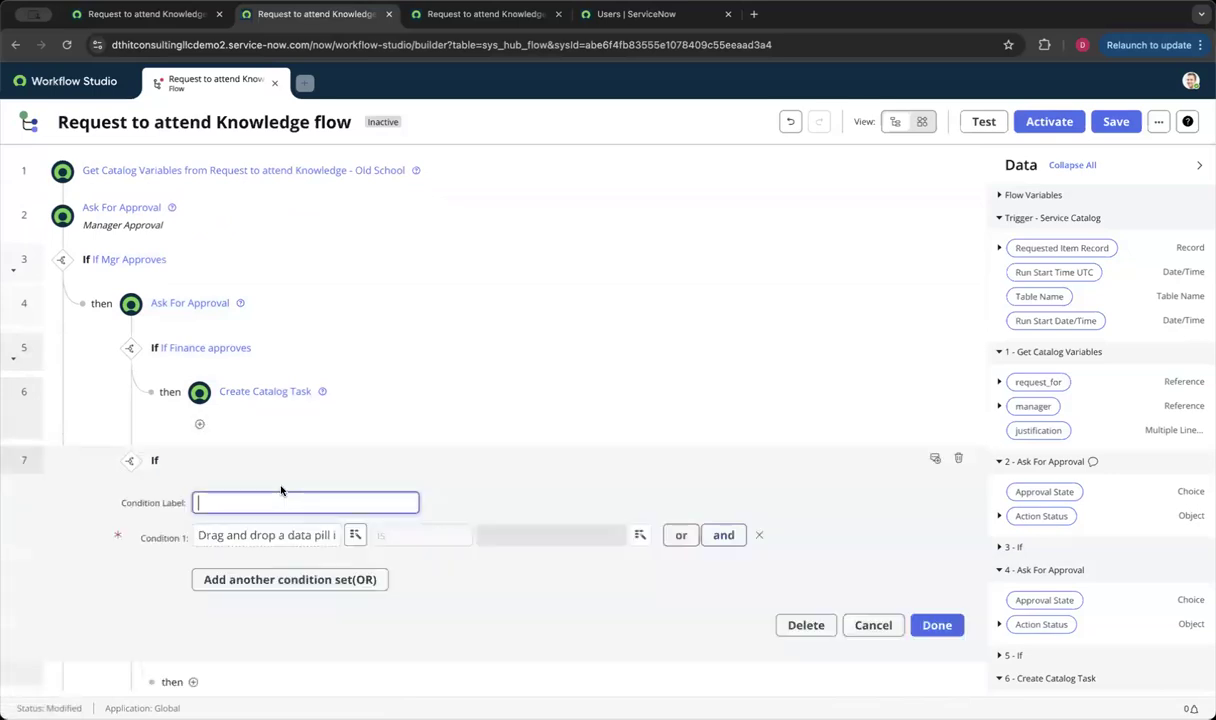
{"action": "type", "text": "If Finance Rejects"}
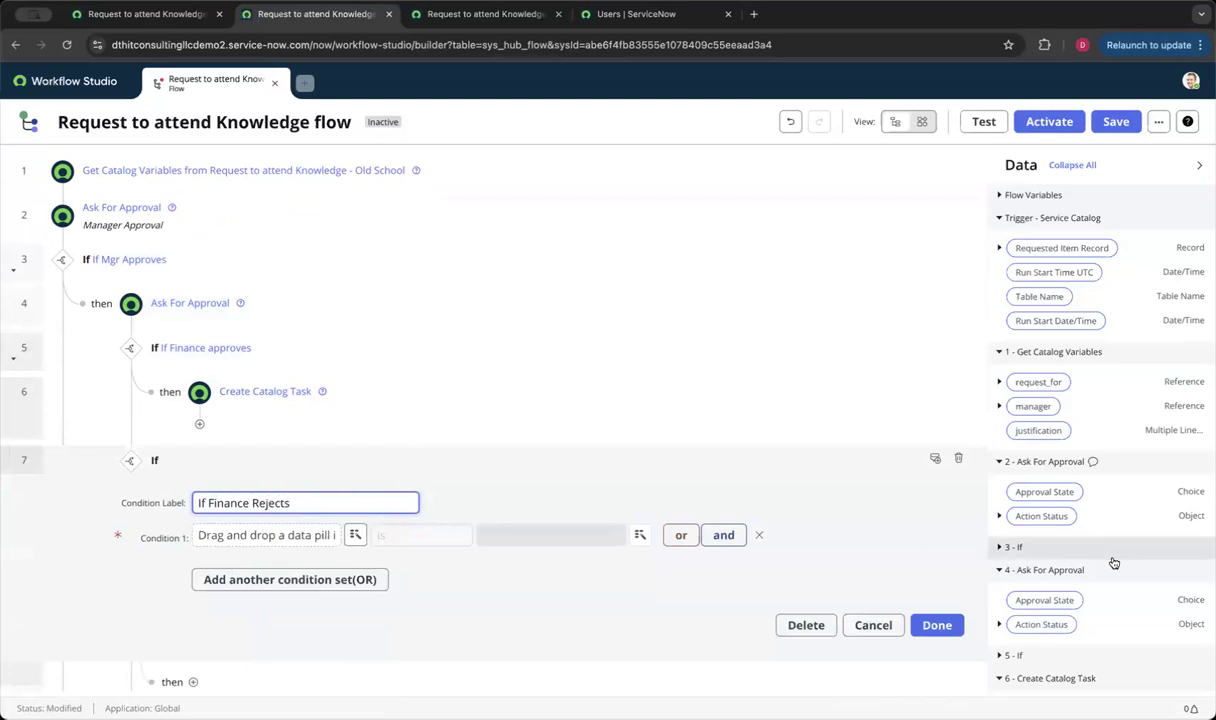
{"action": "scroll", "coordinate": [1057, 524], "scroll_direction": "down", "scroll_amount": 1}
{"action": "left_click_drag", "start_coordinate": [1060, 532], "coordinate": [310, 530]}
{"action": "left_click", "coordinate": [515, 535]}
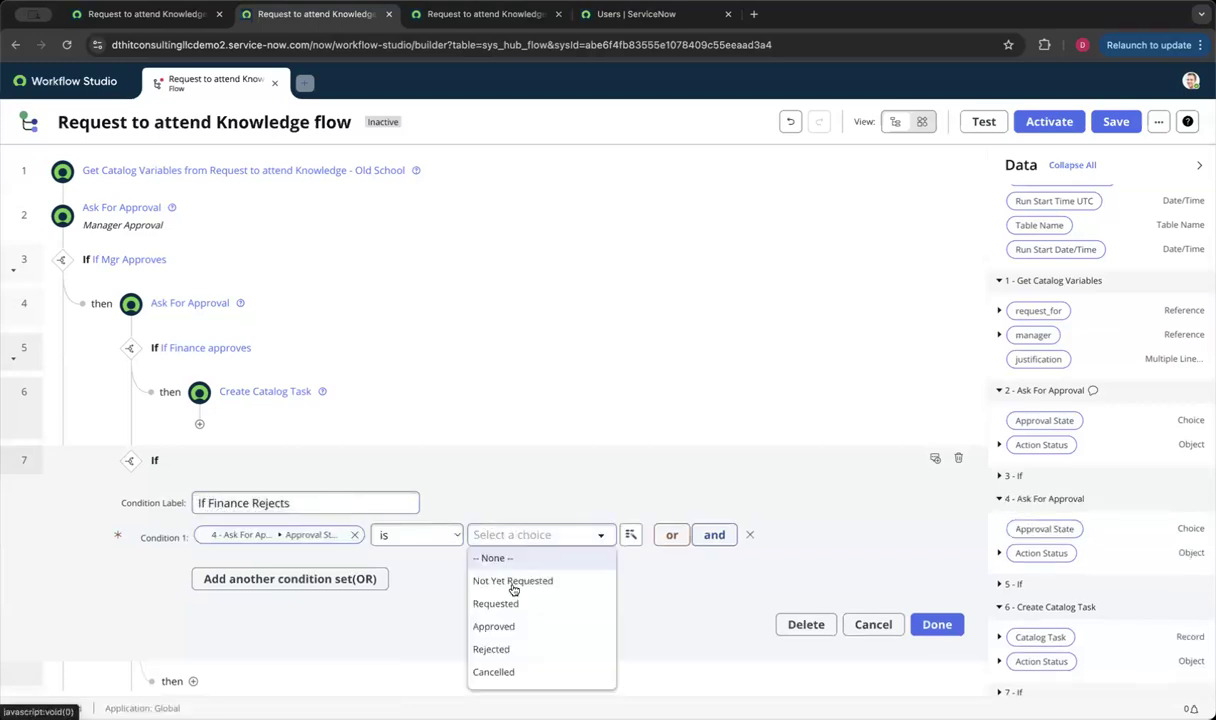
{"action": "left_click", "coordinate": [507, 649]}
{"action": "left_click", "coordinate": [936, 624]}
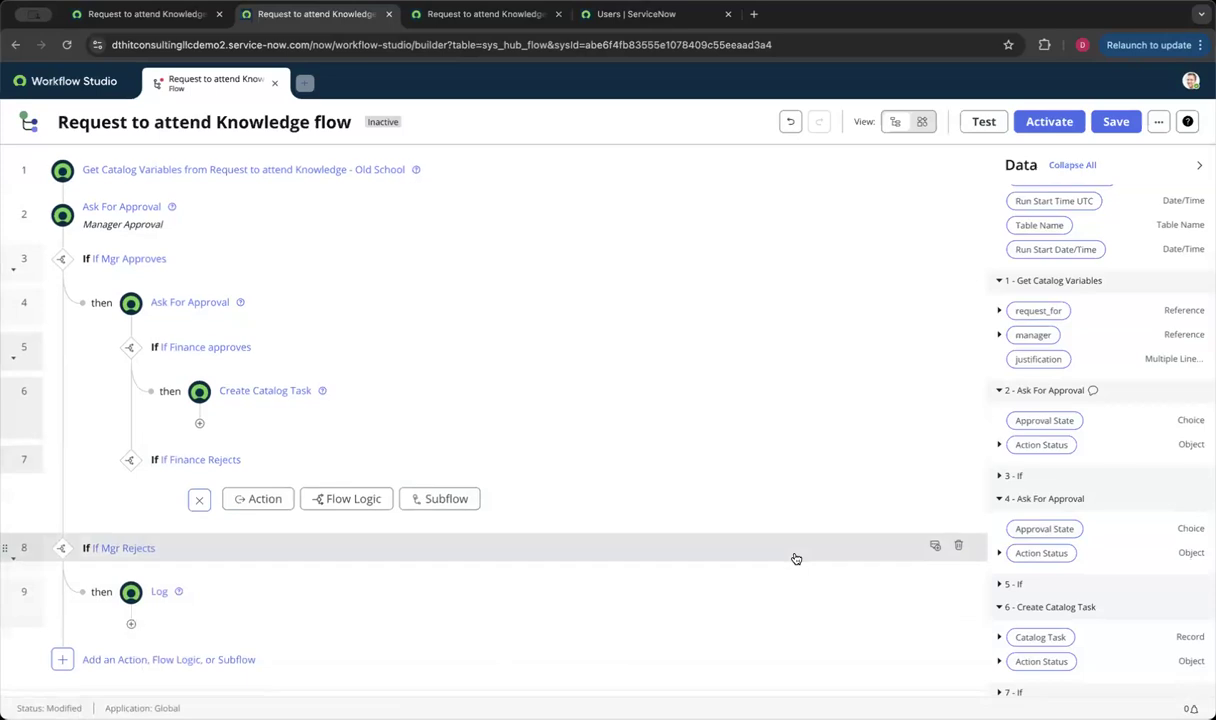
Step: Add a Log action with the message "Request Cancelled" under the If Finance Rejects branch
{"action": "scroll", "coordinate": [700, 510], "scroll_direction": "down", "scroll_amount": 2}
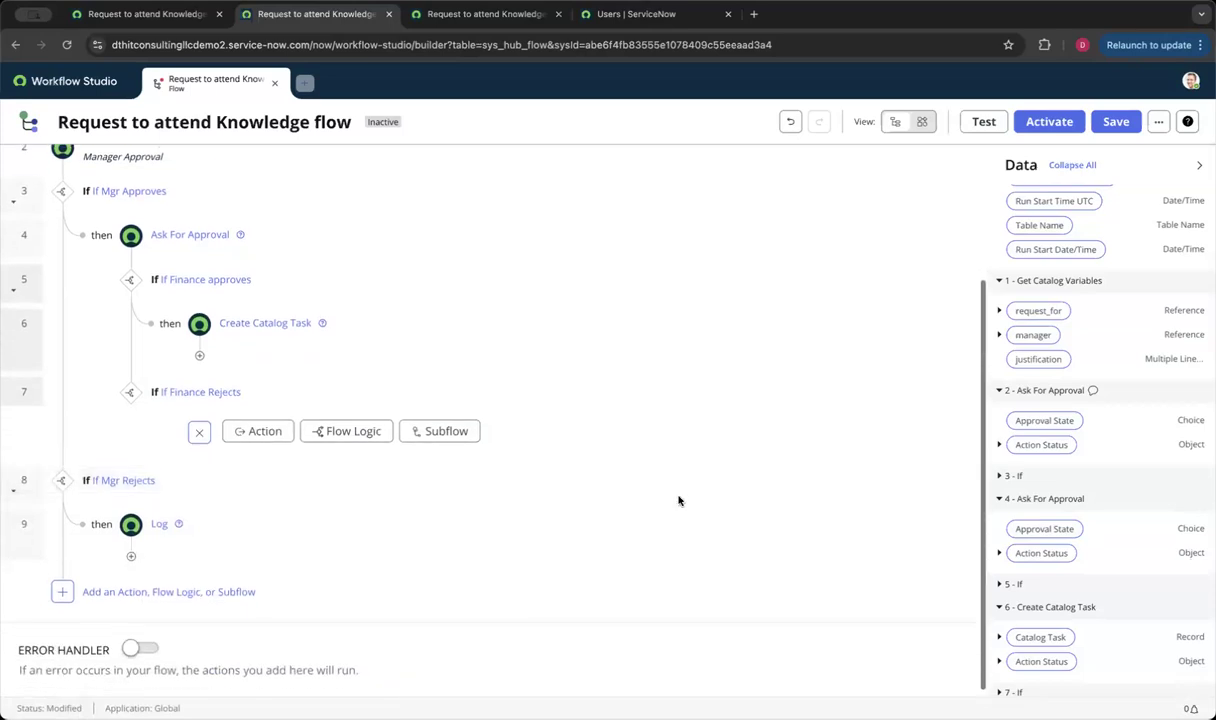
{"action": "left_click", "coordinate": [261, 431]}
{"action": "left_click", "coordinate": [260, 457]}
{"action": "type", "text": "log"}
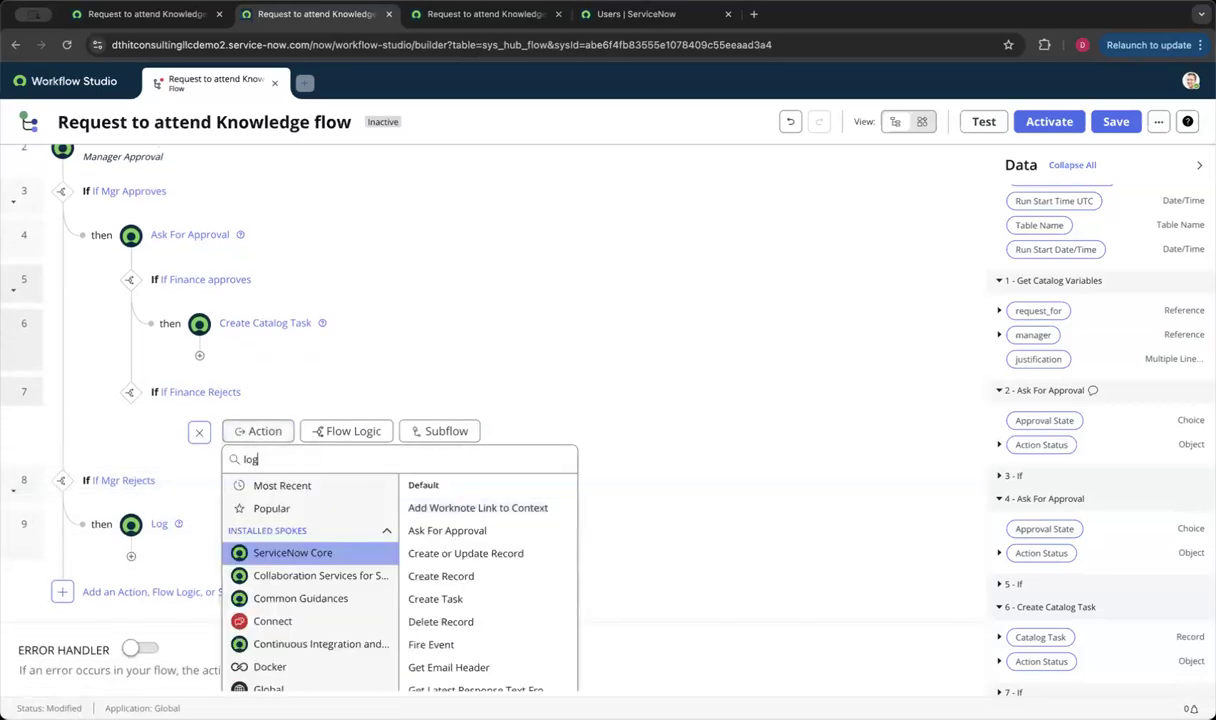
{"action": "left_click", "coordinate": [423, 485]}
{"action": "left_click", "coordinate": [323, 534]}
{"action": "type", "text": "Request"}
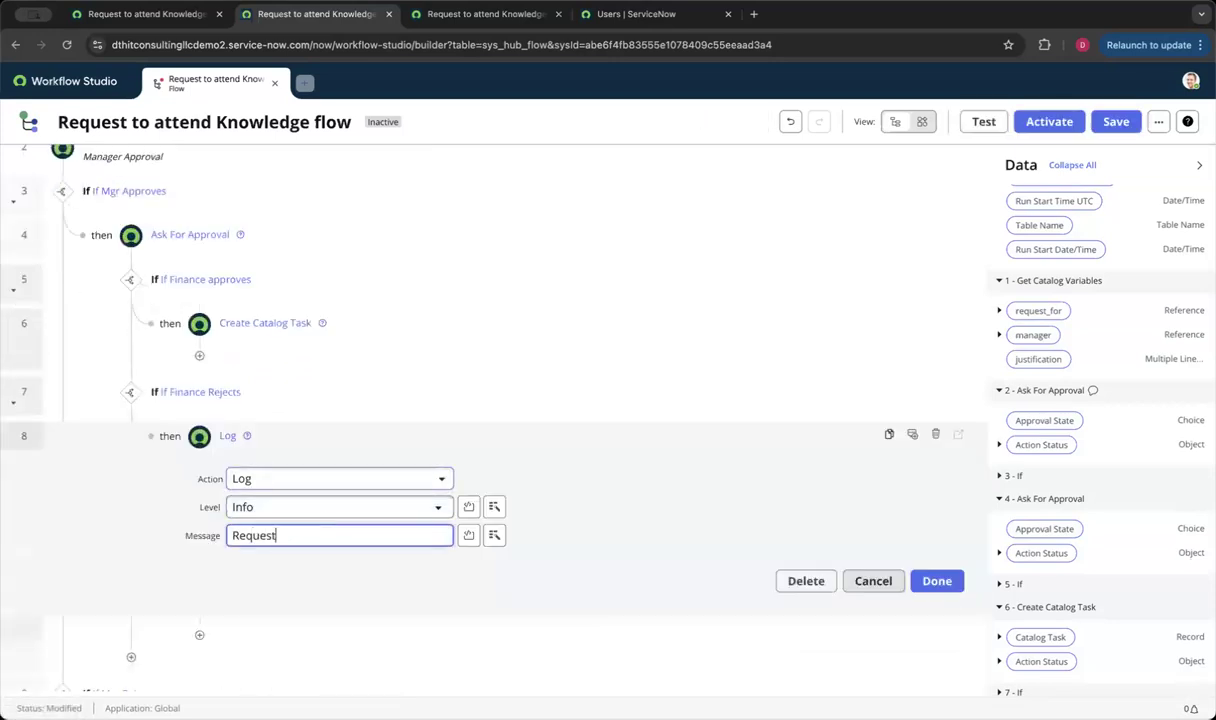
{"action": "type", "text": " Cancelled"}
{"action": "left_click", "coordinate": [936, 580]}
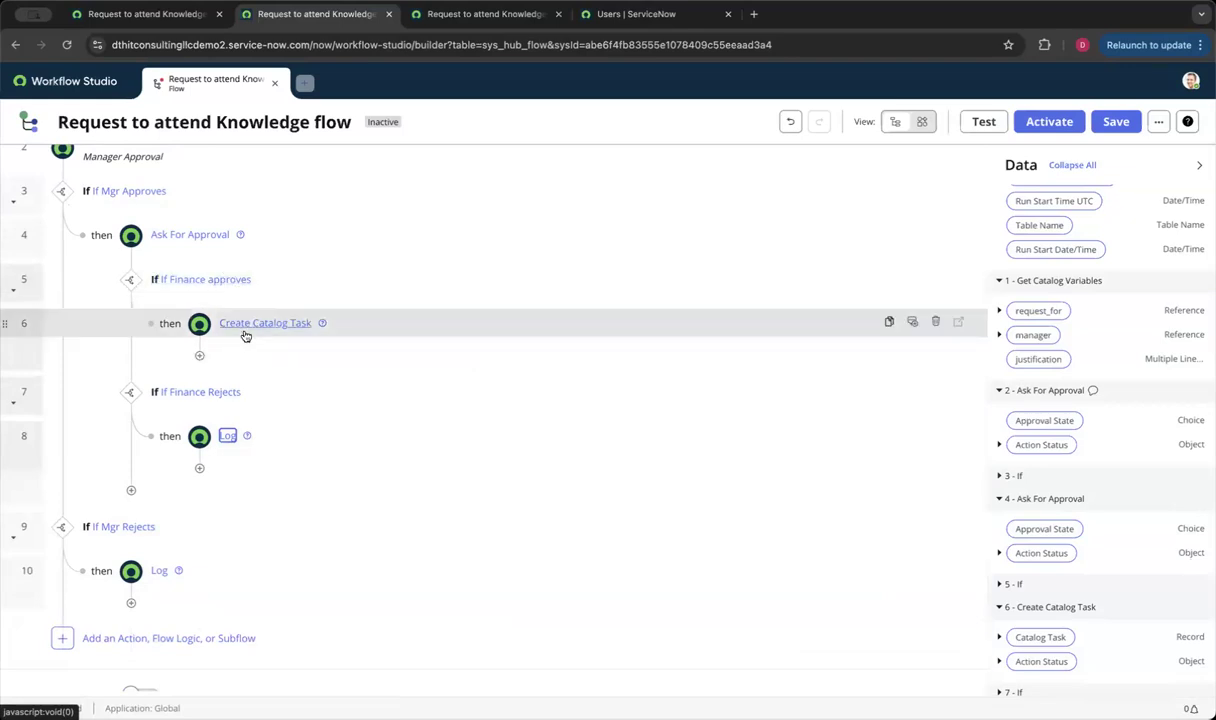
Step: Add a Log action with the message "Request Complete" directly after the Create Catalog Task action
{"action": "left_click", "coordinate": [199, 355]}
{"action": "left_click", "coordinate": [262, 363]}
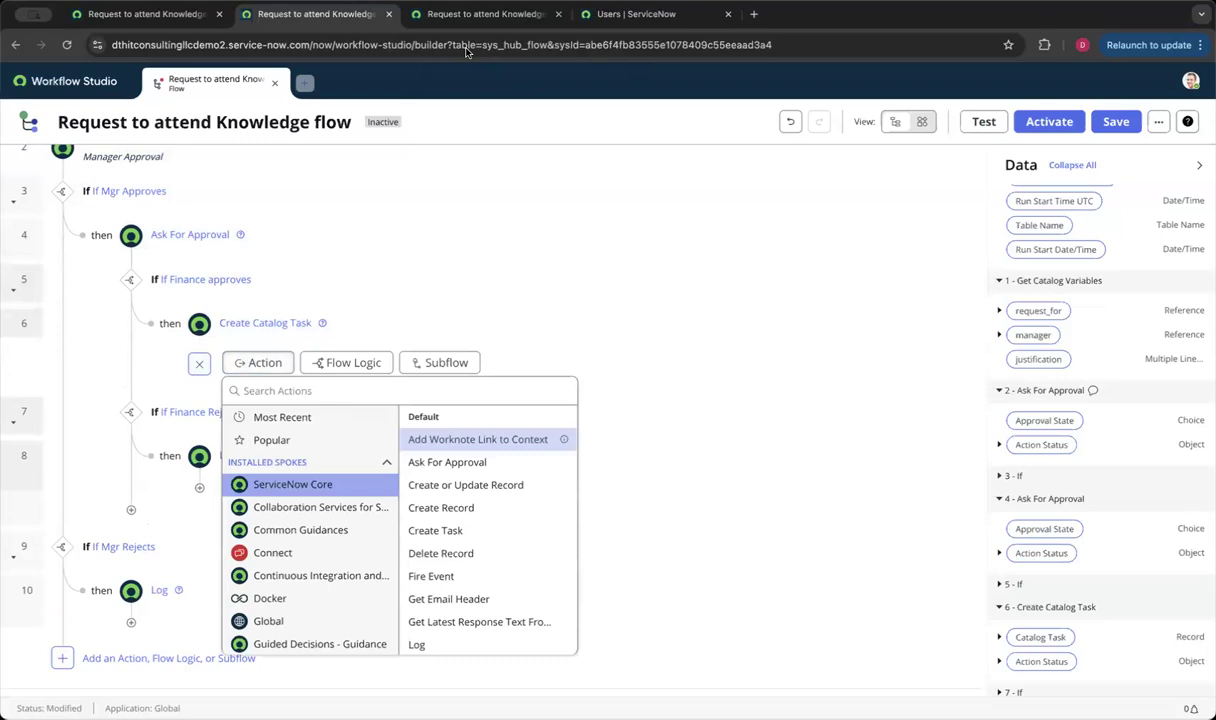
{"action": "left_click", "coordinate": [298, 391]}
{"action": "type", "text": "log"}
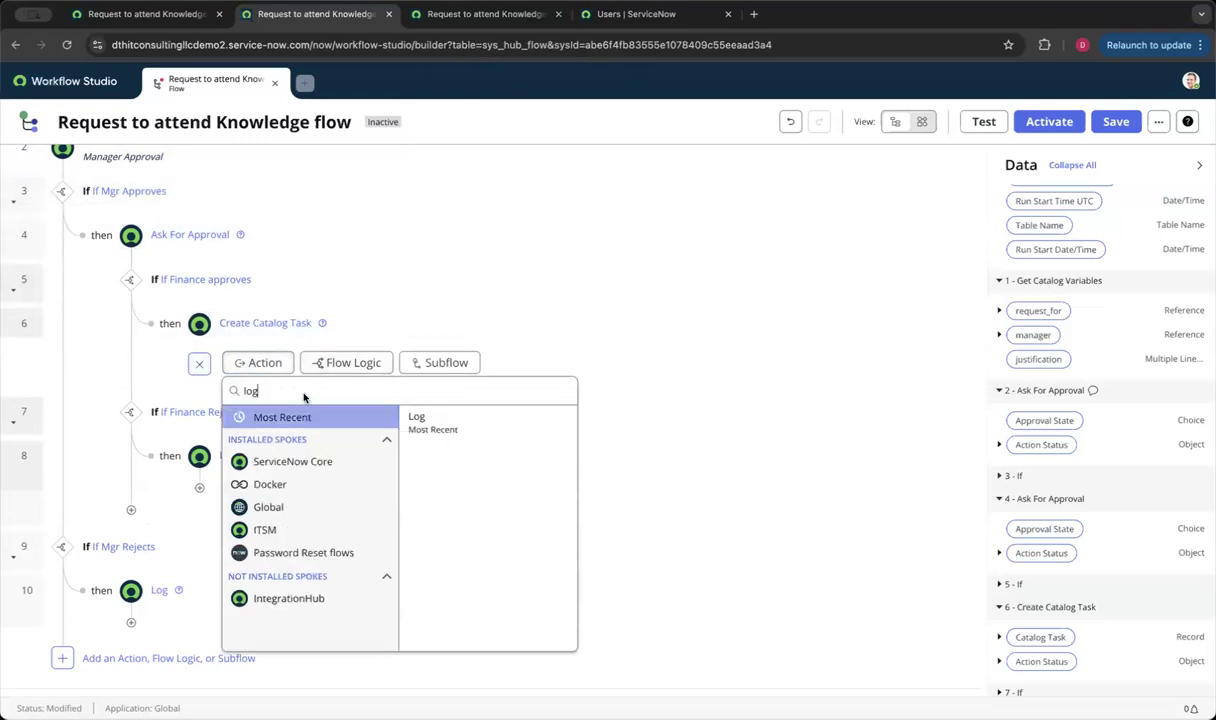
{"action": "left_click", "coordinate": [416, 418]}
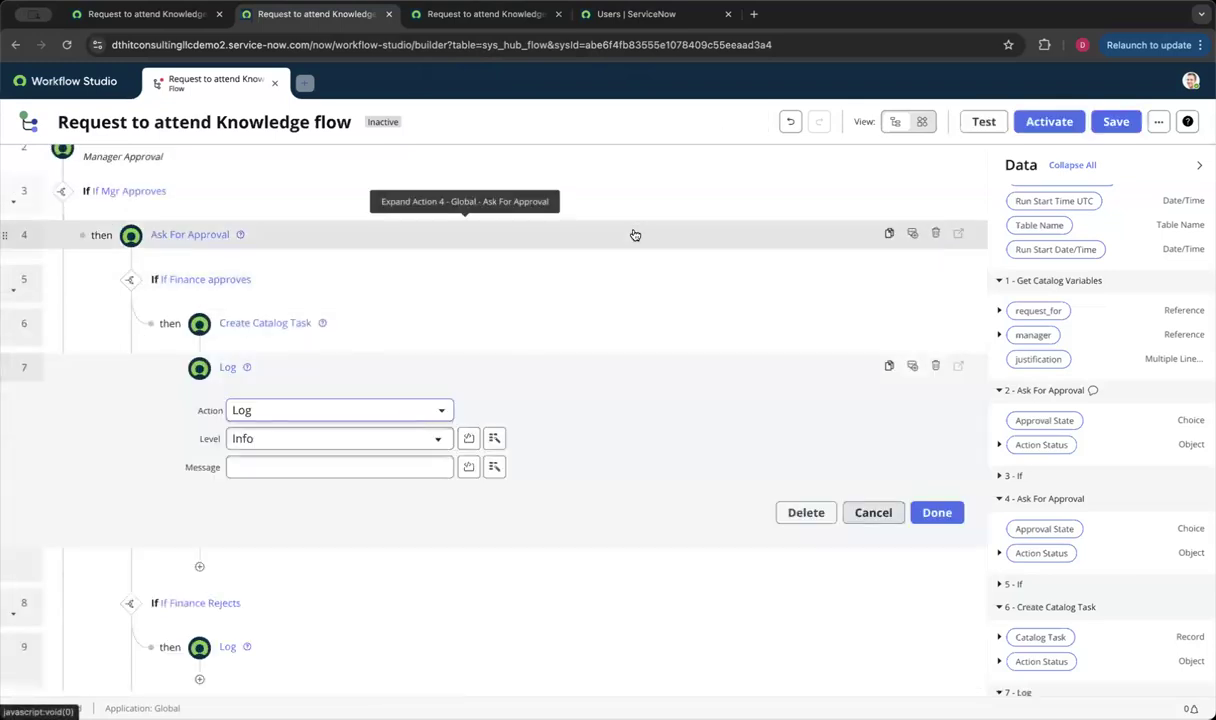
{"action": "left_click", "coordinate": [350, 466]}
{"action": "type", "text": "Request Complete"}
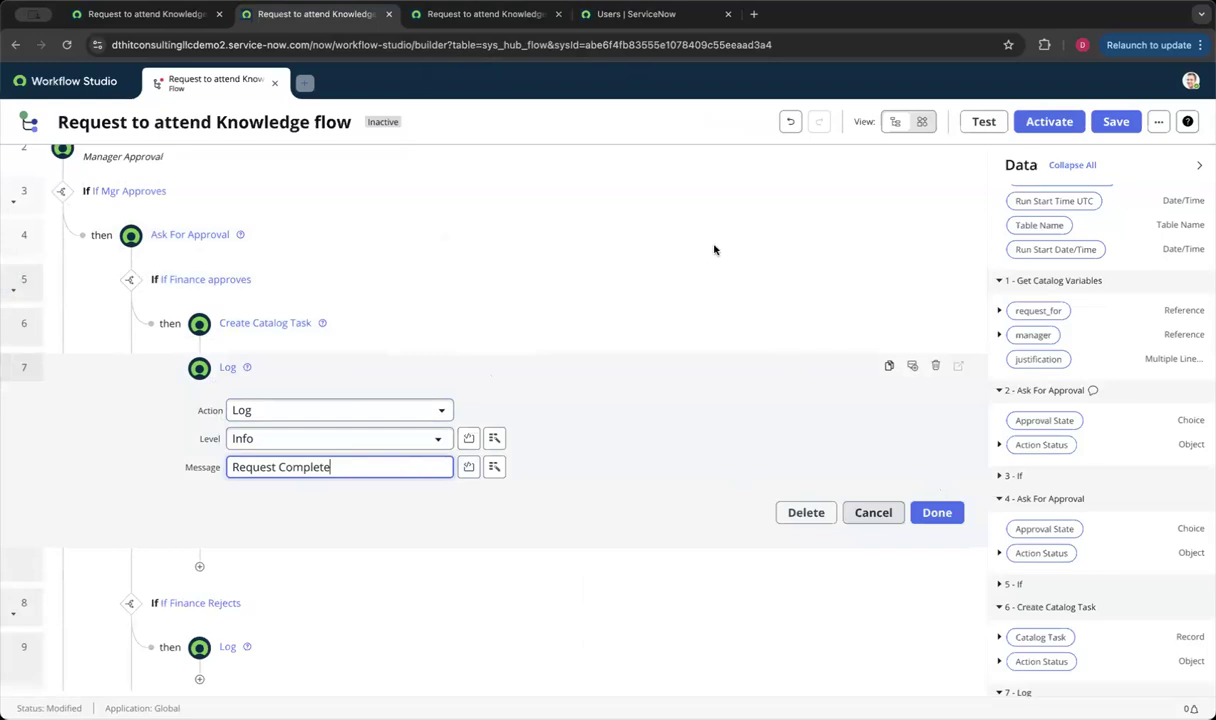
{"action": "left_click", "coordinate": [915, 508]}
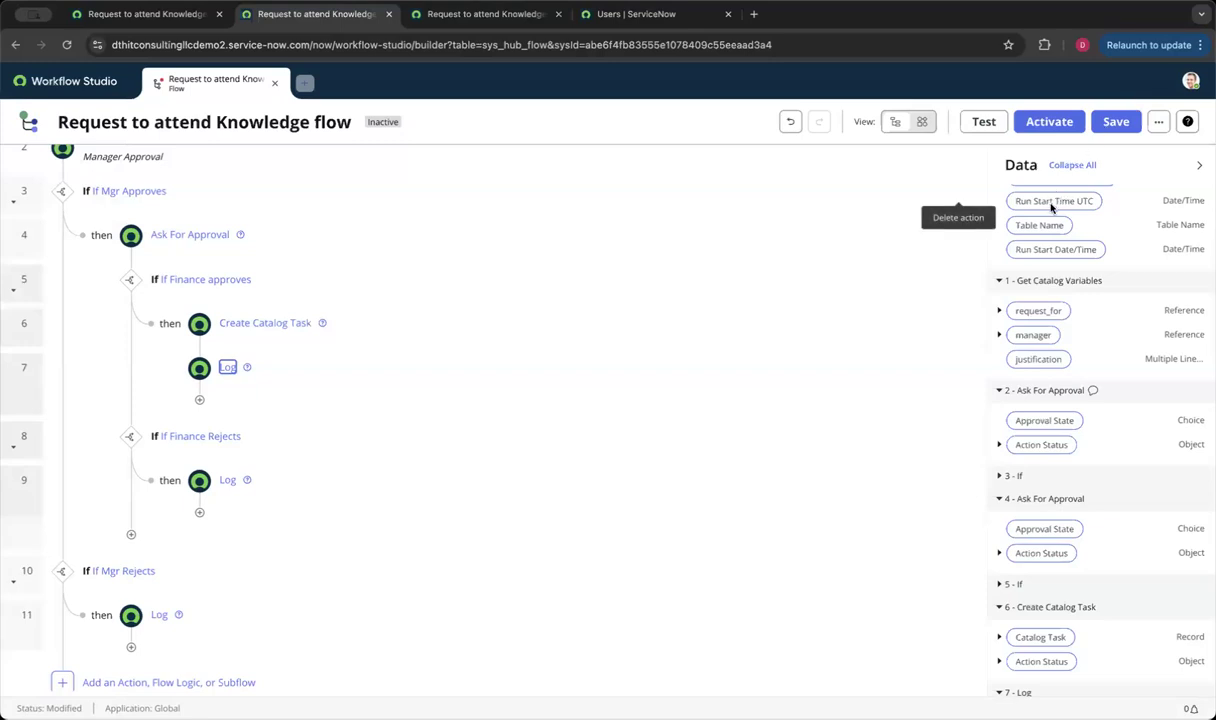
Step: Open the flow stages and add the stages from the Requested Item template
{"action": "left_click", "coordinate": [1153, 121]}
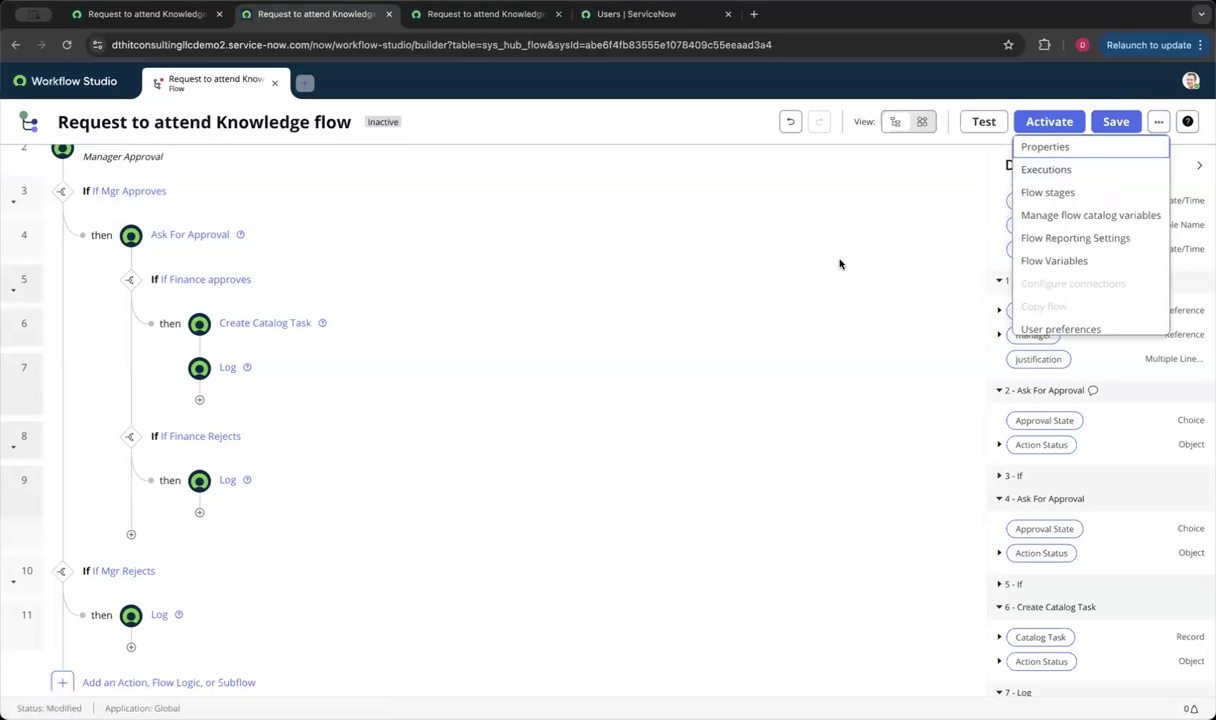
{"action": "left_click", "coordinate": [1031, 193]}
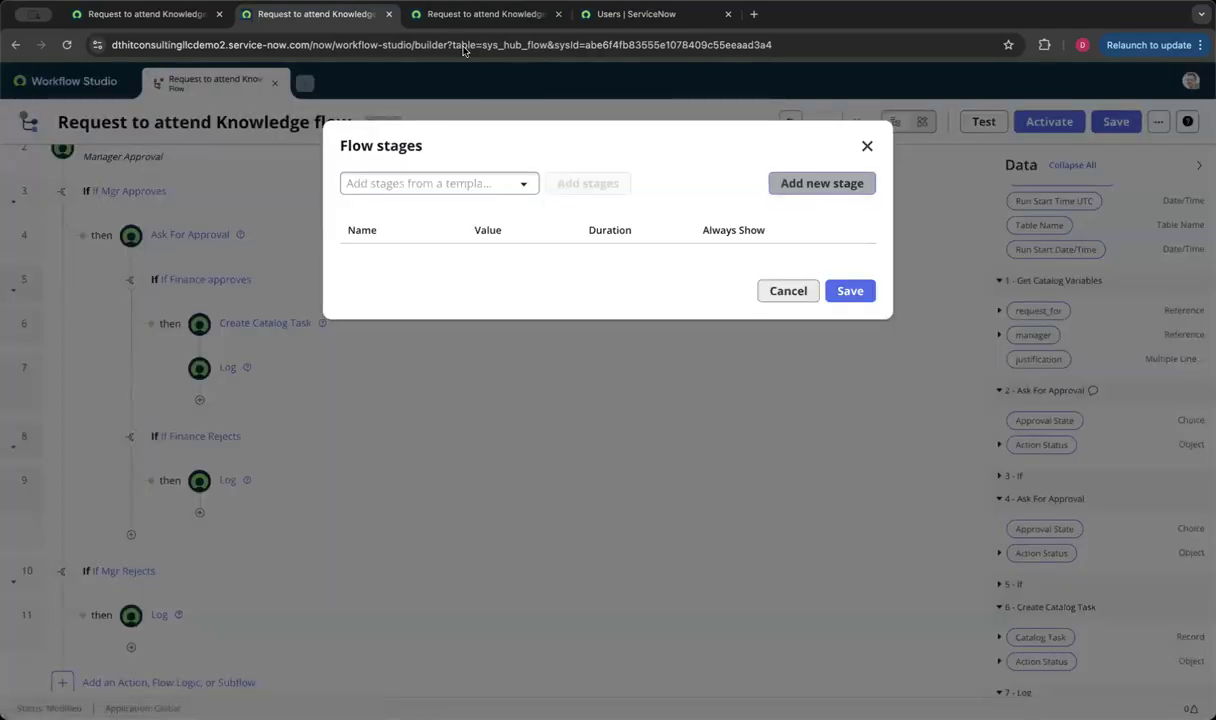
{"action": "left_click", "coordinate": [428, 182]}
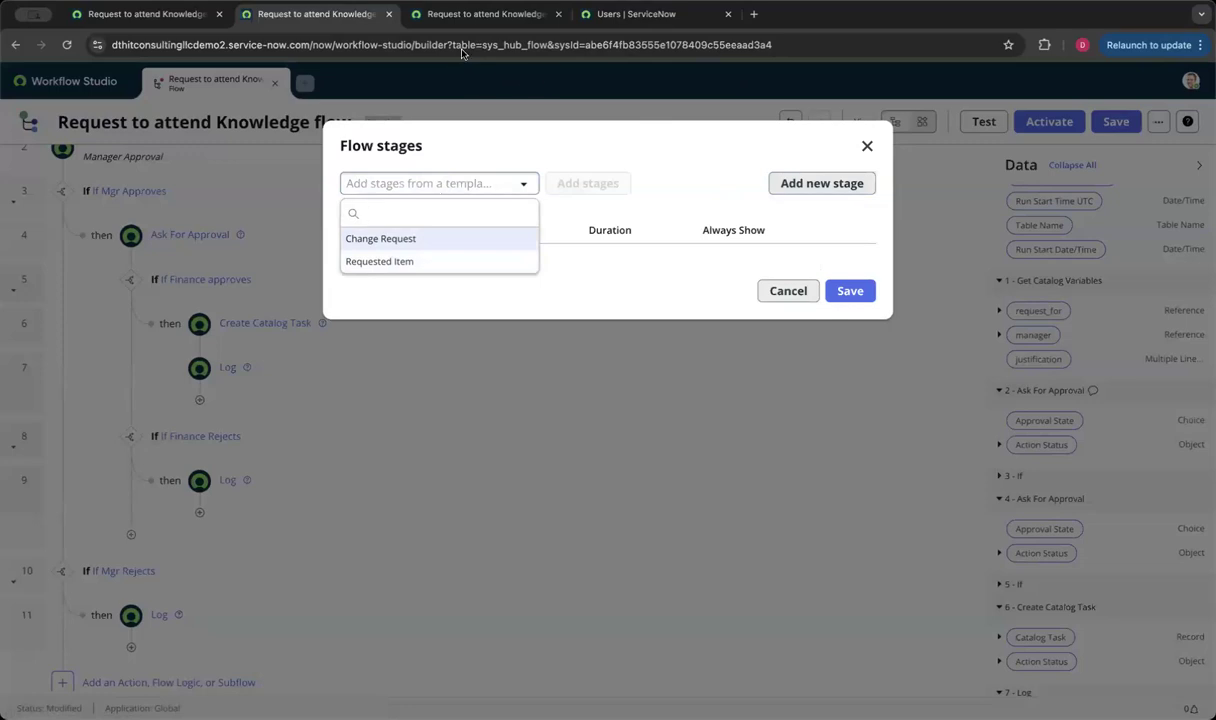
{"action": "left_click", "coordinate": [412, 262]}
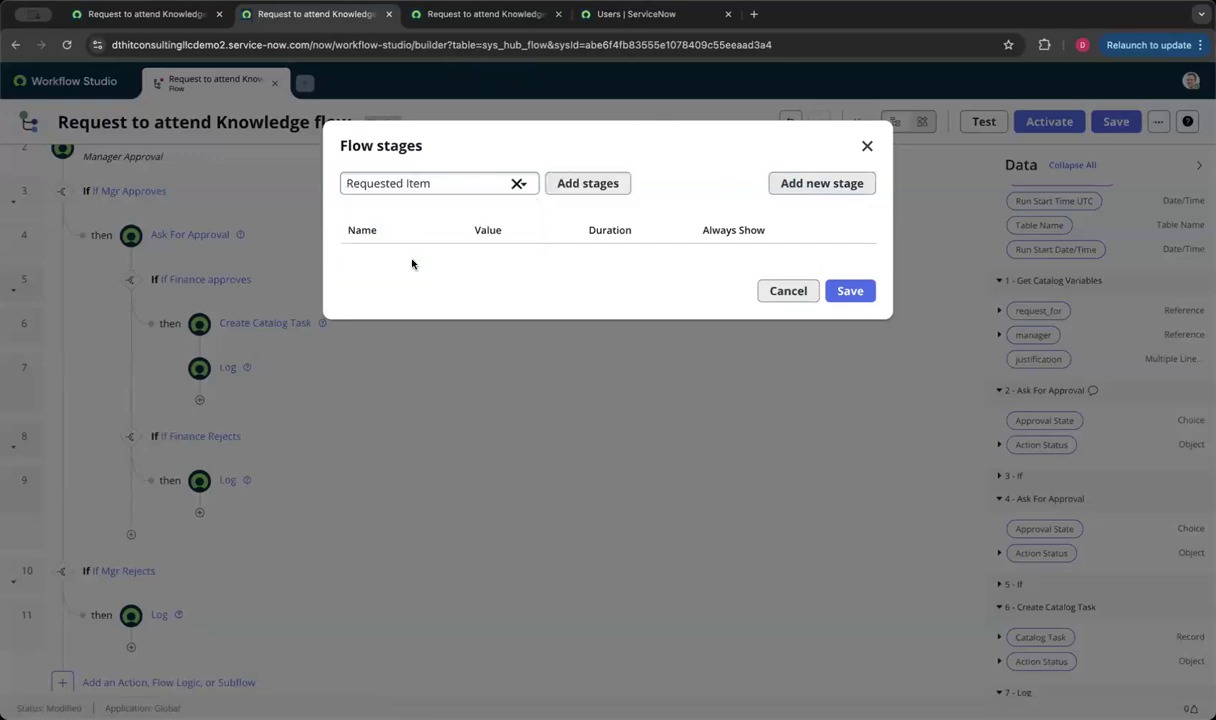
{"action": "left_click", "coordinate": [467, 185]}
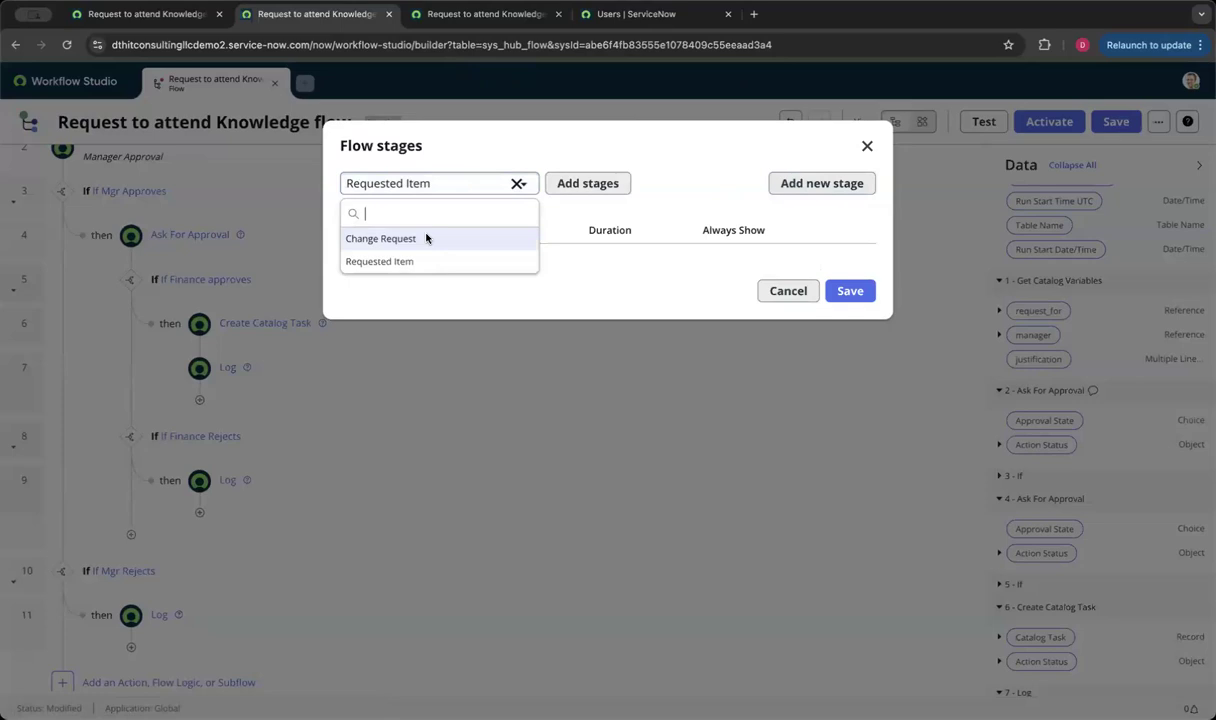
{"action": "left_click", "coordinate": [394, 262]}
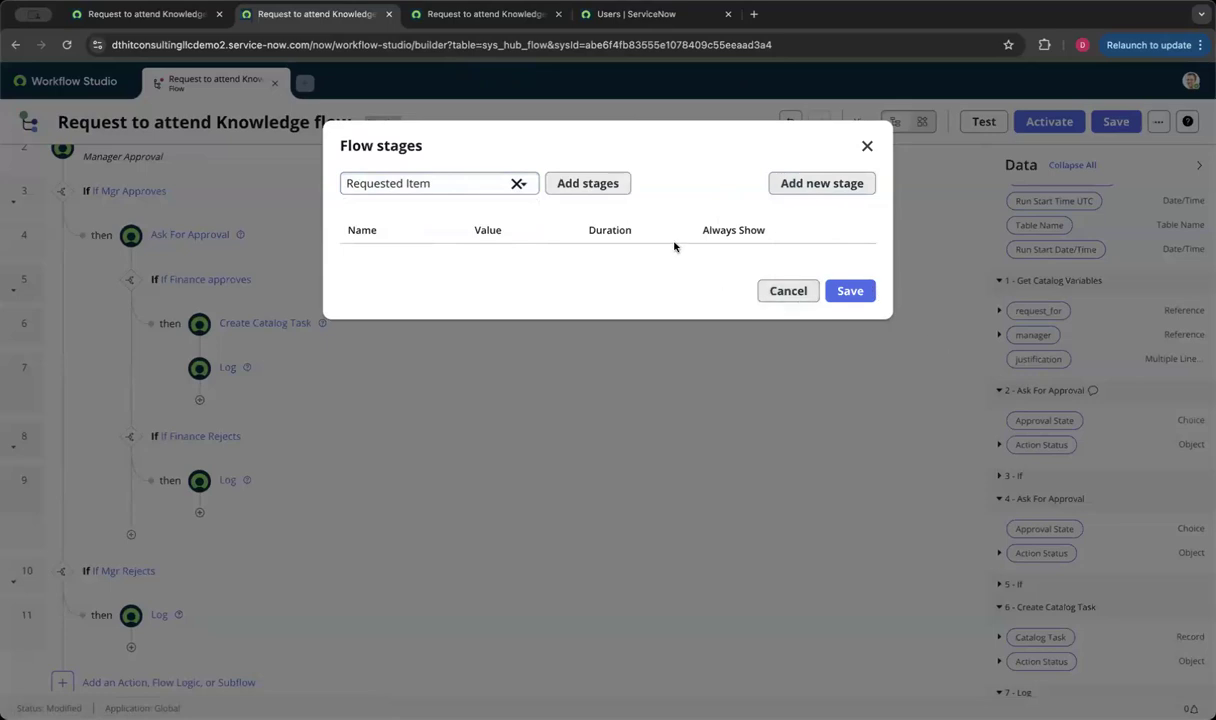
{"action": "left_click", "coordinate": [591, 190]}
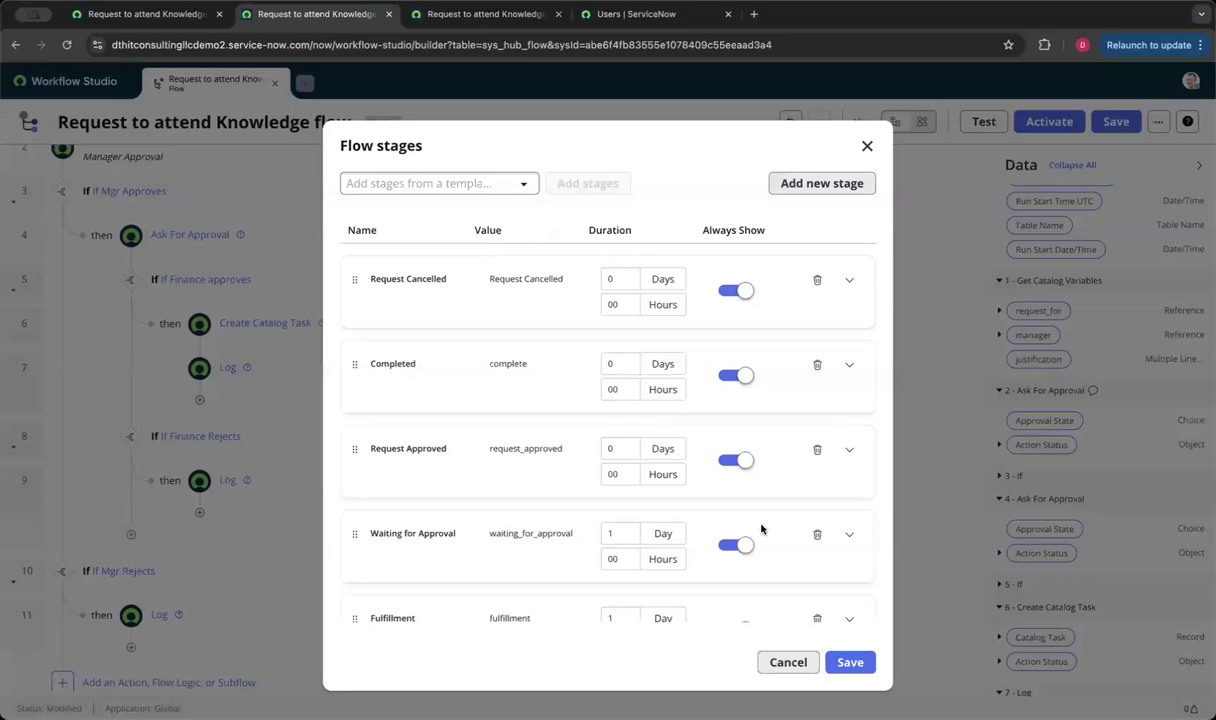
{"action": "scroll", "coordinate": [780, 506], "scroll_direction": "down", "scroll_amount": 3}
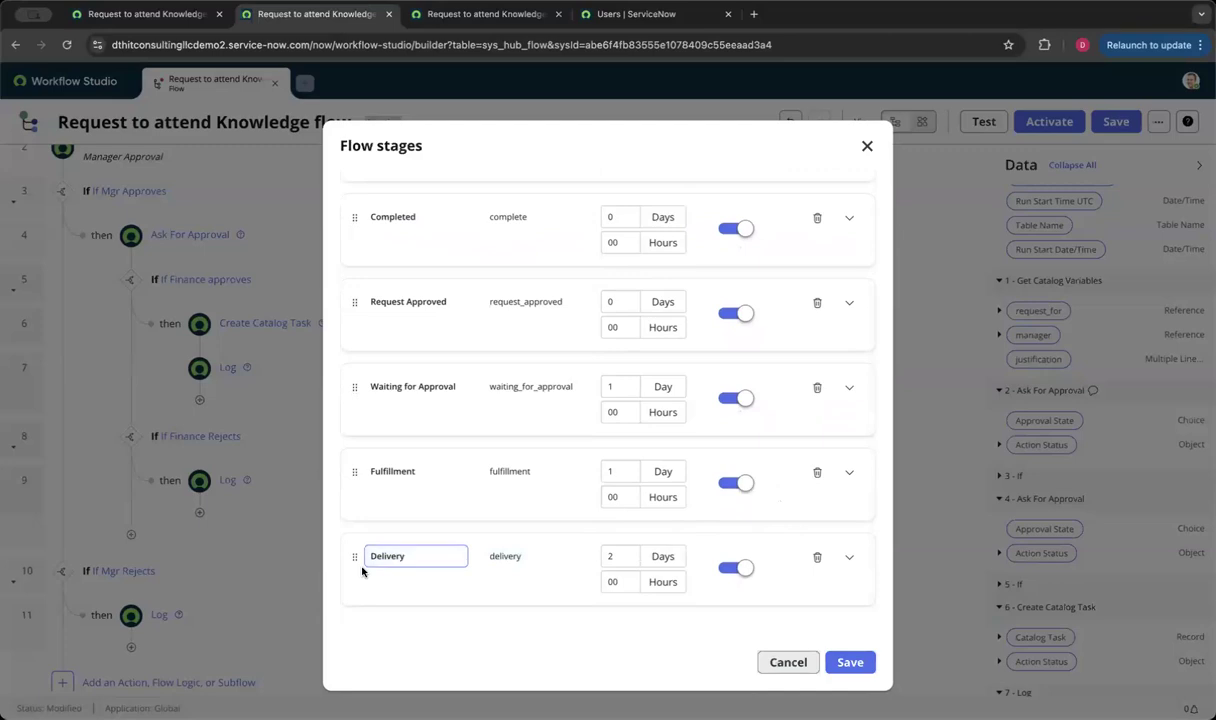
Step: Delete the Delivery stage, reorder the rest as Waiting for Approval, Request Approved, Fulfillment, Completed, Request Cancelled, and save the flow stages
{"action": "left_click", "coordinate": [816, 557]}
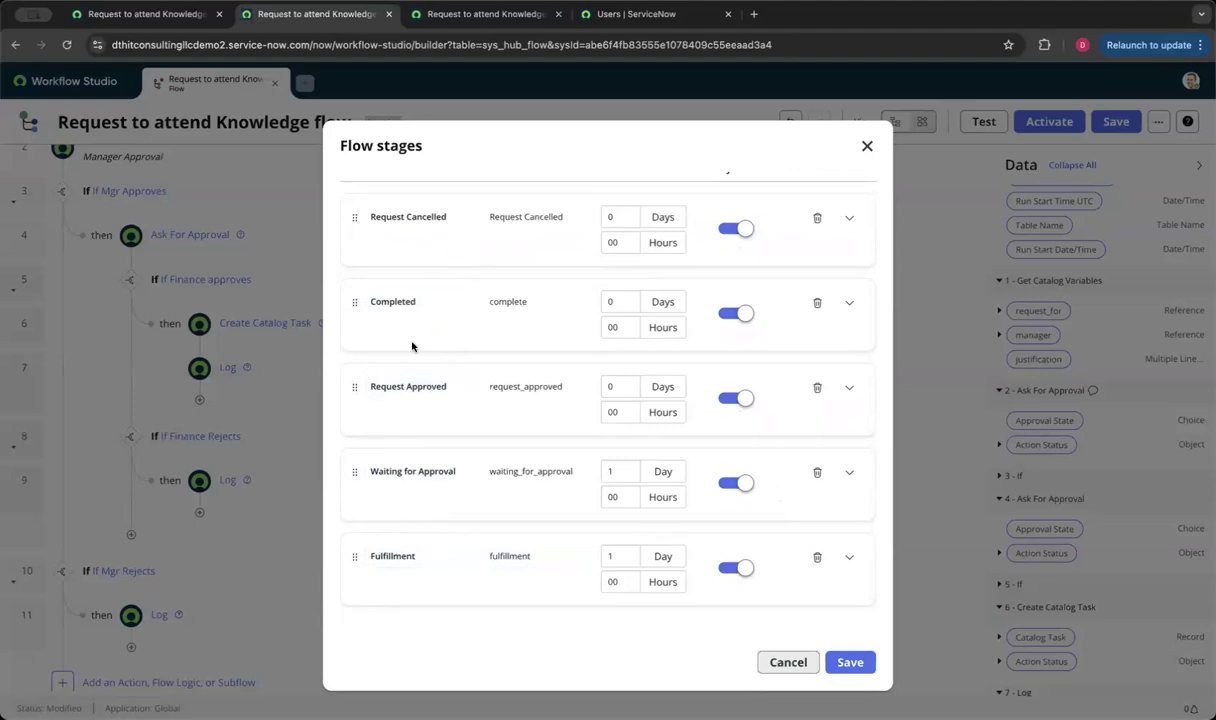
{"action": "left_click_drag", "start_coordinate": [356, 472], "coordinate": [366, 198]}
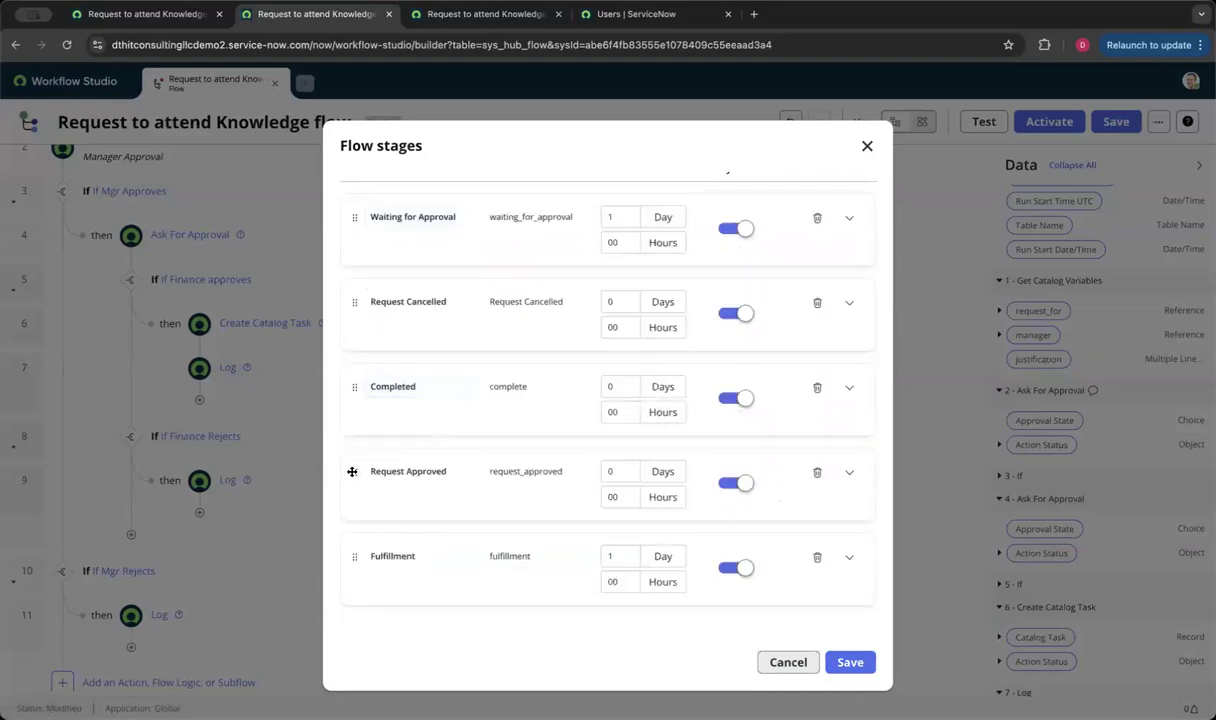
{"action": "left_click_drag", "start_coordinate": [355, 471], "coordinate": [356, 293]}
{"action": "left_click_drag", "start_coordinate": [354, 556], "coordinate": [359, 363]}
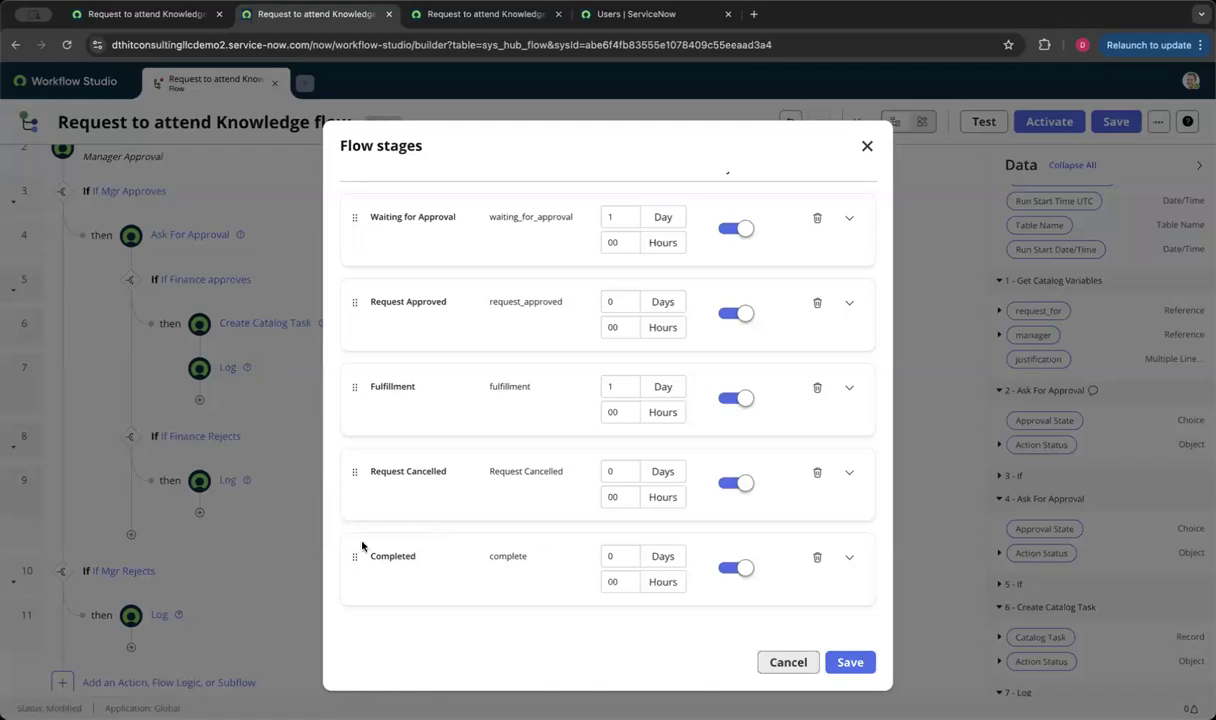
{"action": "left_click_drag", "start_coordinate": [353, 553], "coordinate": [351, 446]}
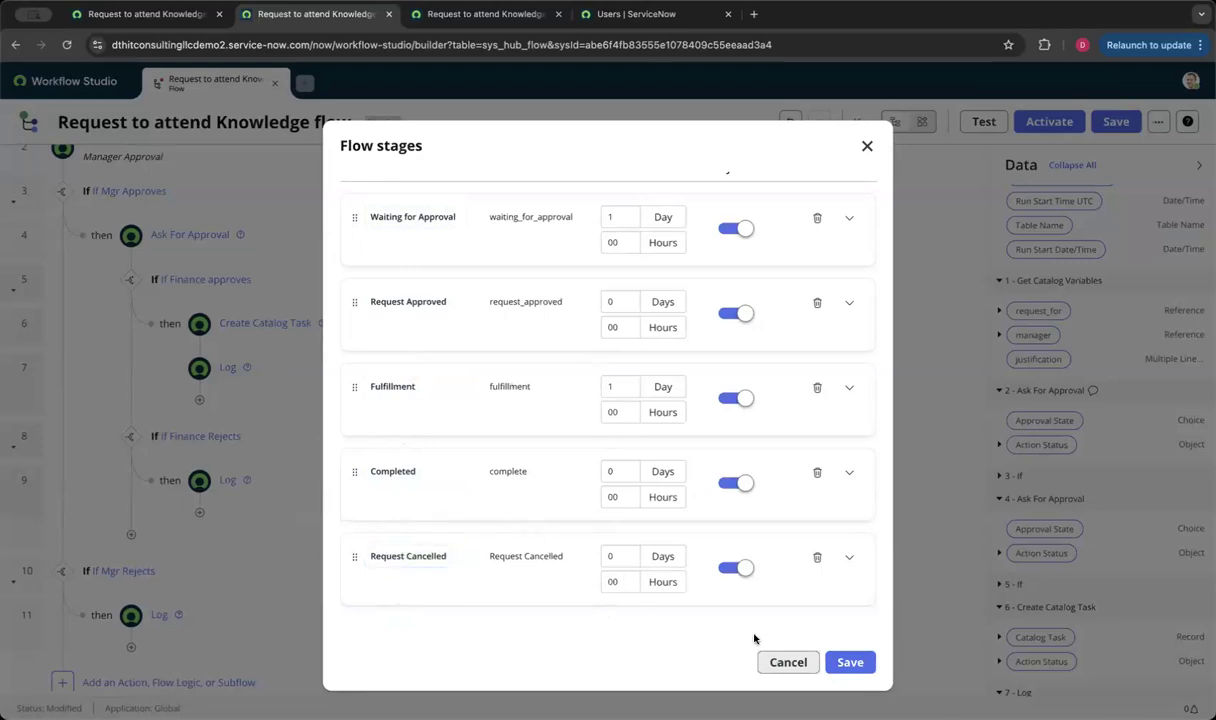
{"action": "left_click", "coordinate": [850, 663]}
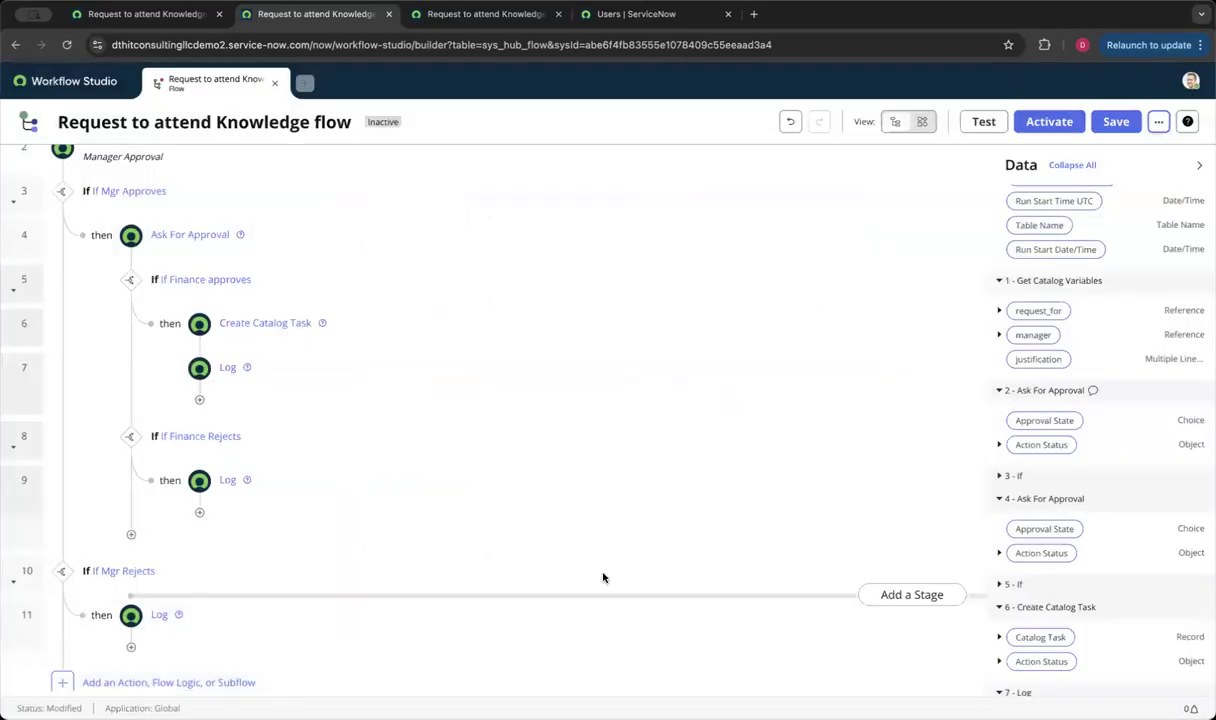
Step: Place the Waiting for Approval stage directly before the manager Ask For Approval action
{"action": "scroll", "coordinate": [456, 513], "scroll_direction": "down", "scroll_amount": 2}
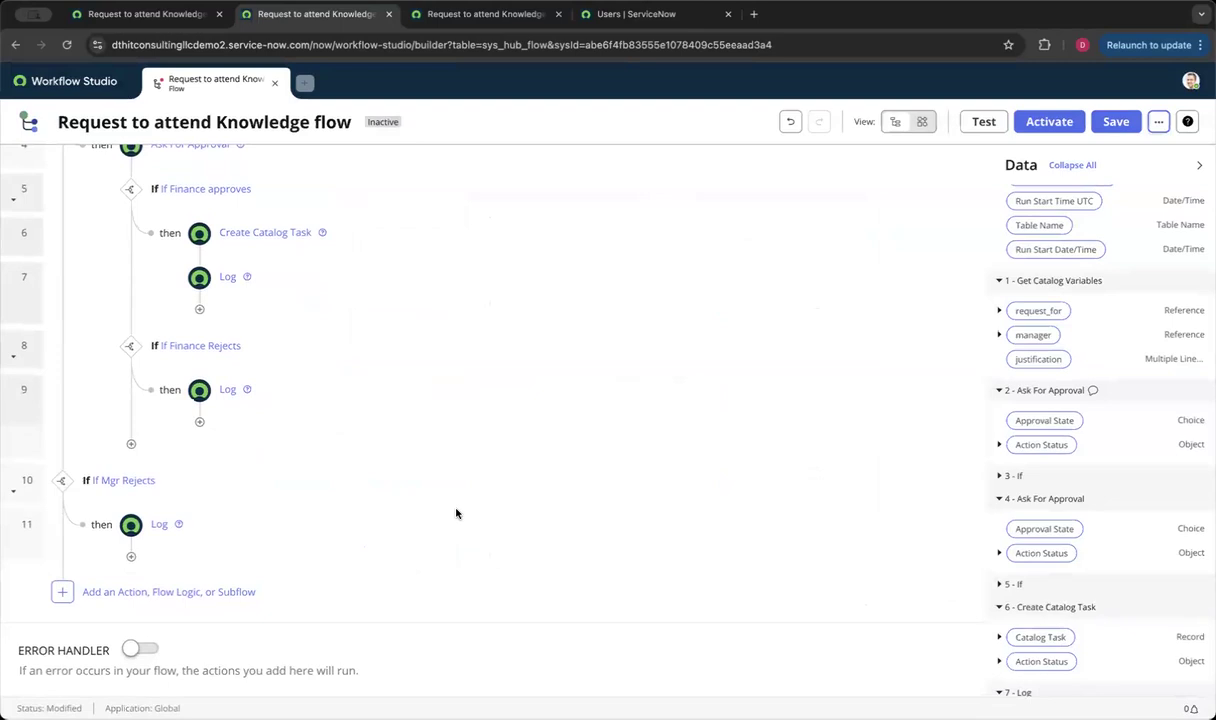
{"action": "scroll", "coordinate": [456, 513], "scroll_direction": "up", "scroll_amount": 4}
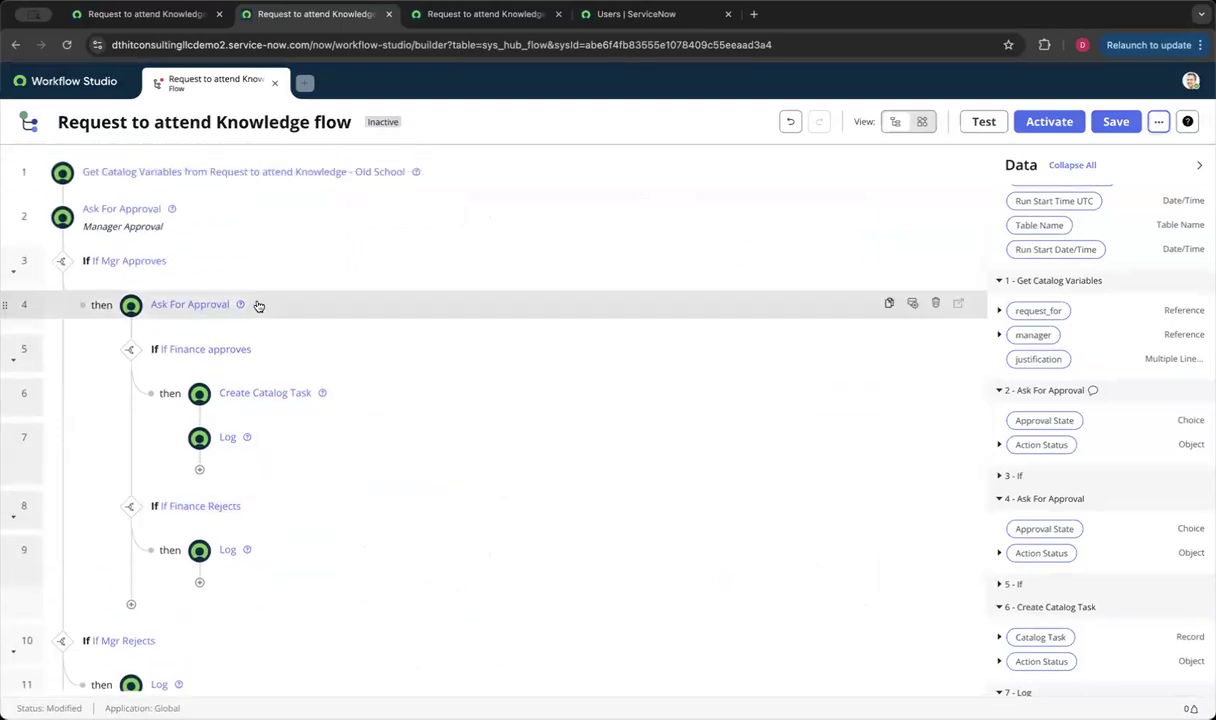
{"action": "scroll", "coordinate": [266, 298], "scroll_direction": "up", "scroll_amount": 2}
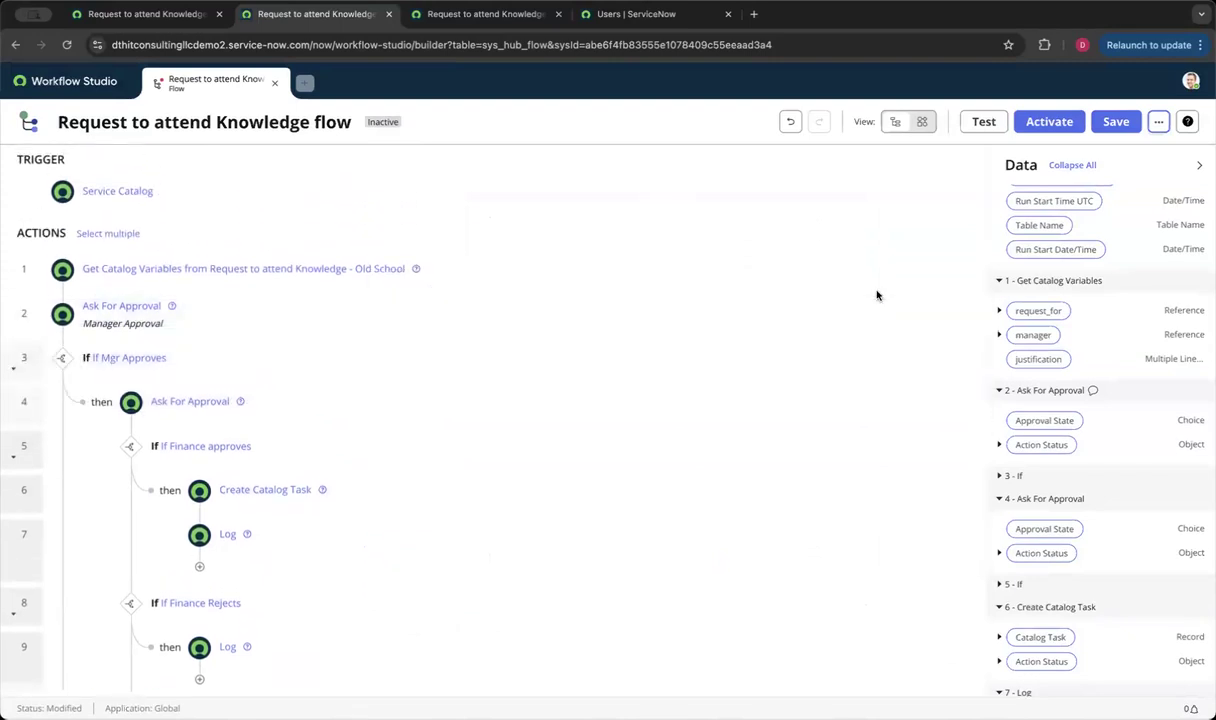
{"action": "mouse_move", "coordinate": [877, 292]}
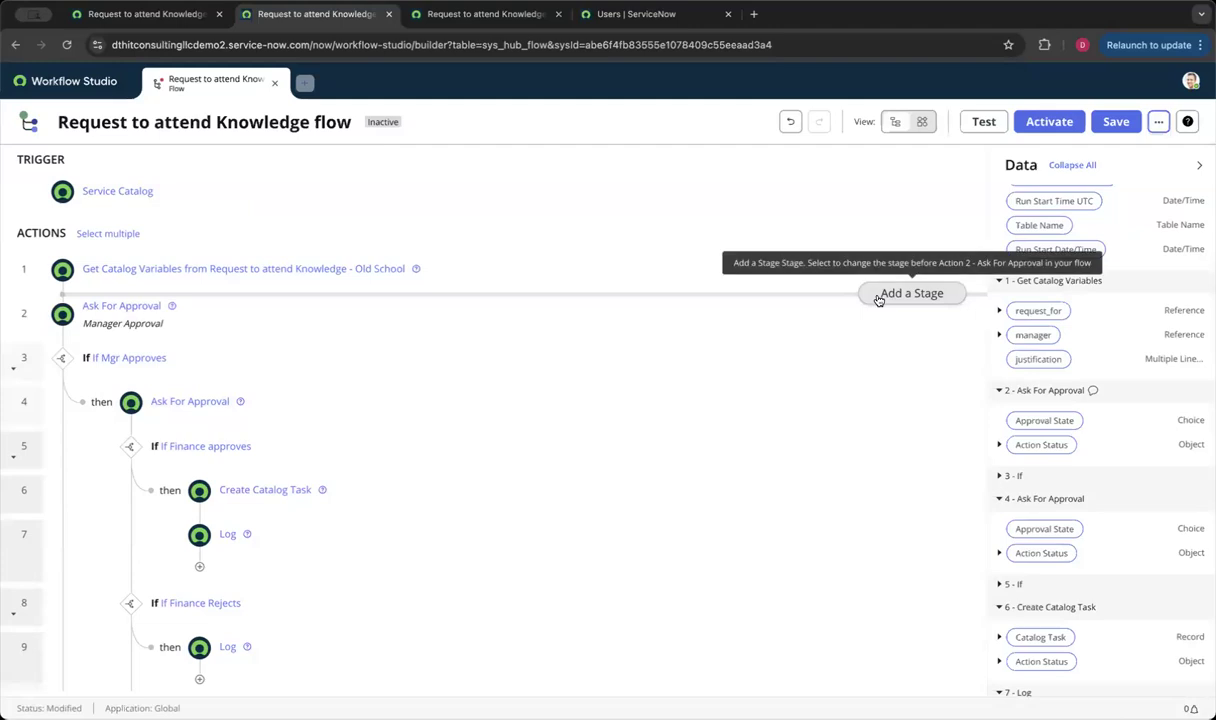
{"action": "left_click", "coordinate": [877, 296]}
{"action": "left_click", "coordinate": [868, 290]}
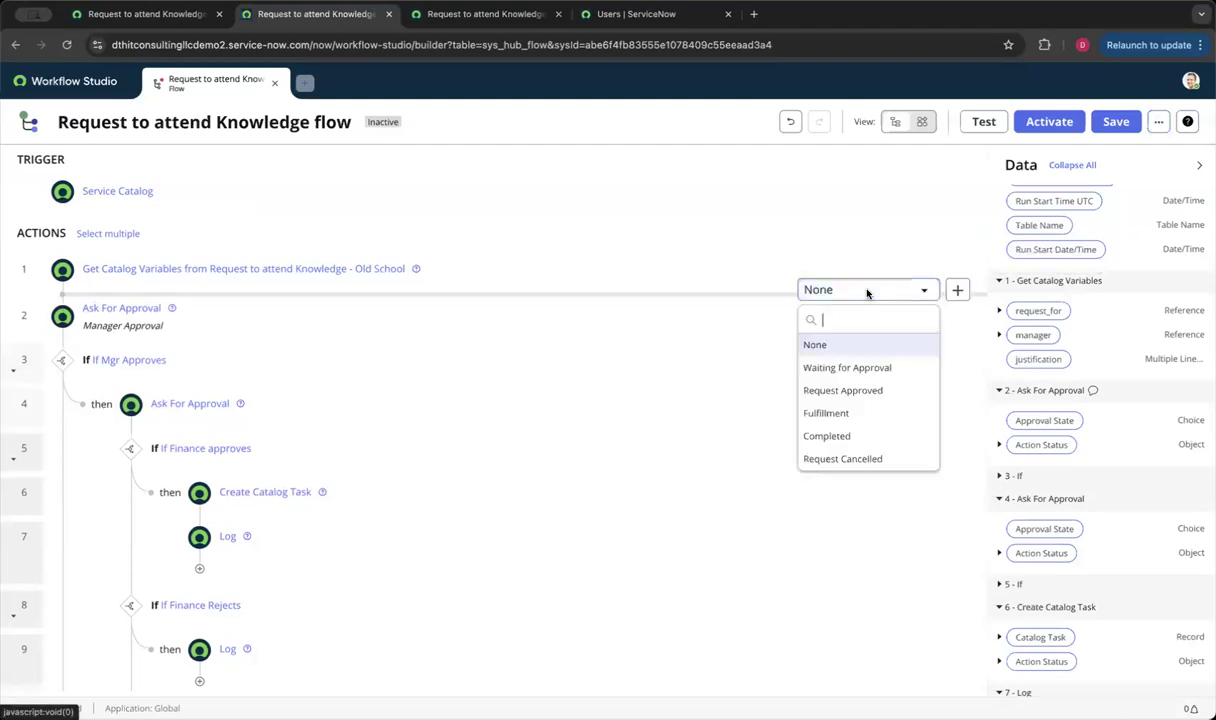
{"action": "left_click", "coordinate": [820, 367]}
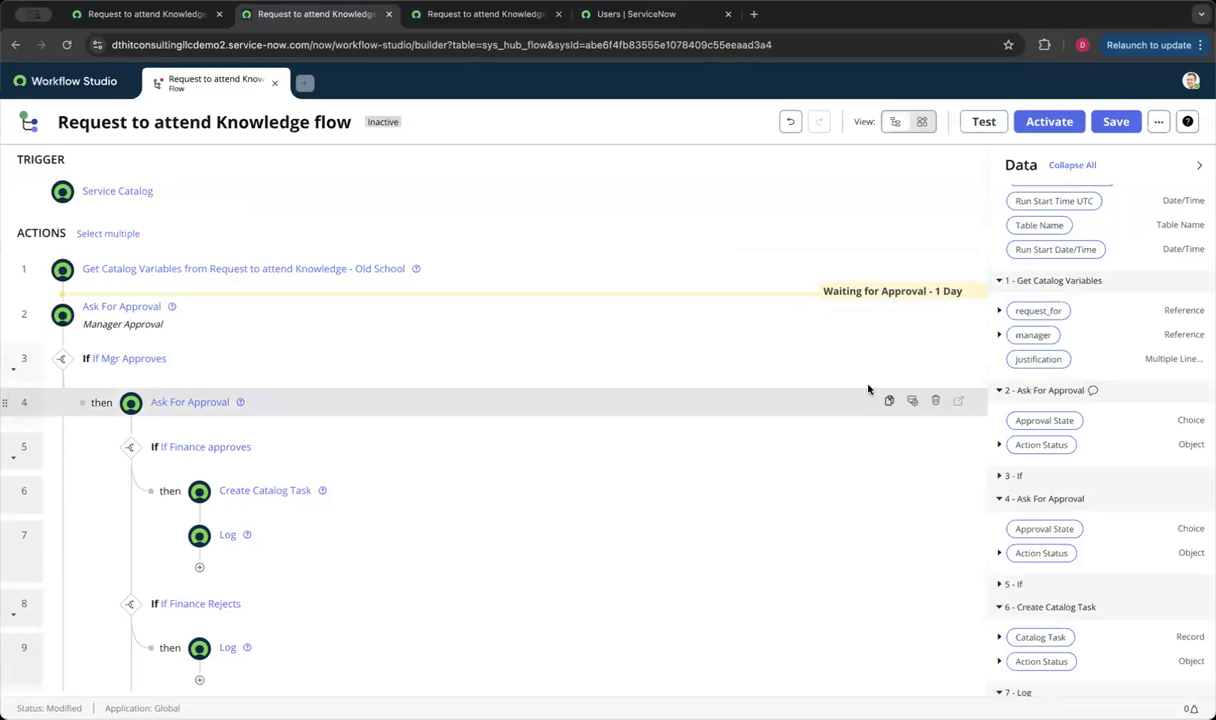
Step: Place the Waiting for Approval stage before the finance Ask For Approval action inside the If Mgr Approves branch
{"action": "mouse_move", "coordinate": [868, 387]}
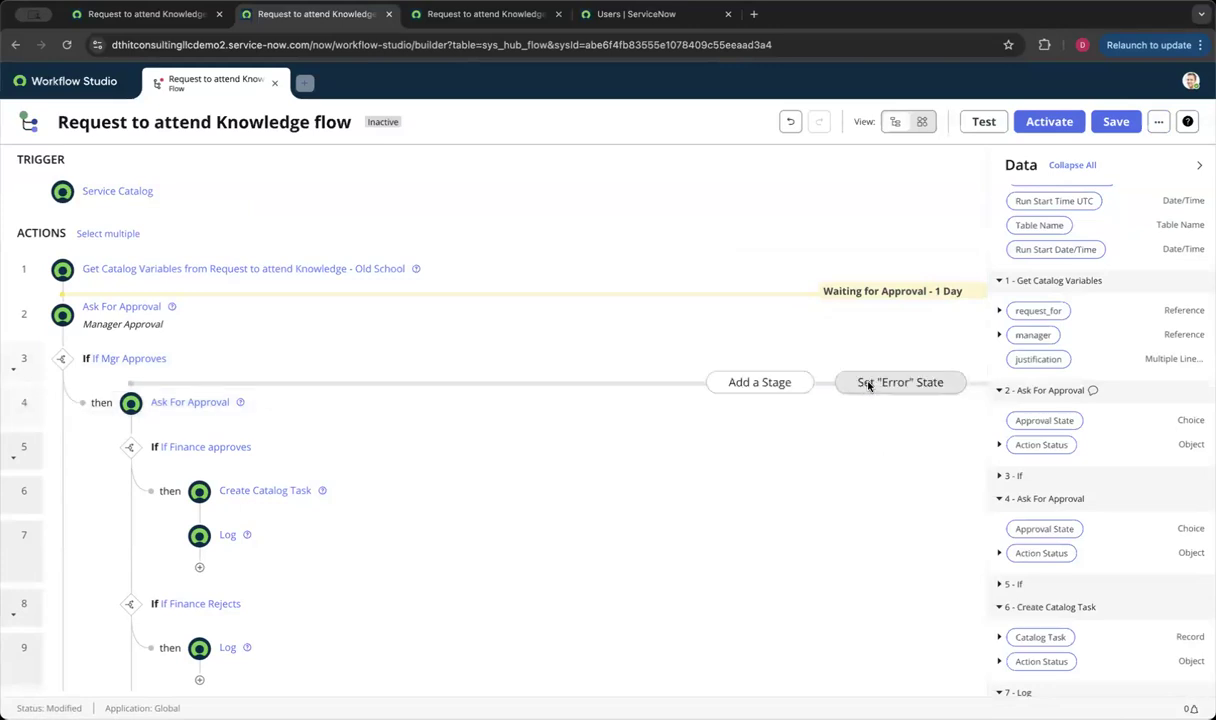
{"action": "left_click", "coordinate": [790, 384]}
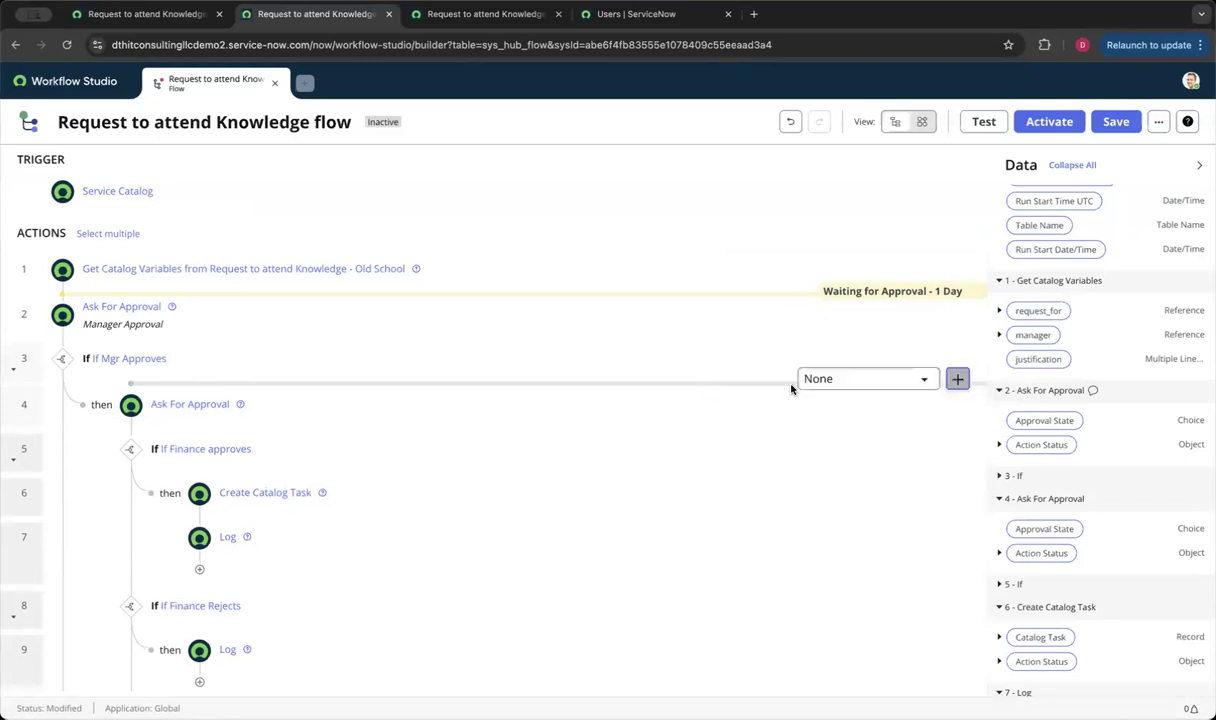
{"action": "left_click", "coordinate": [832, 379]}
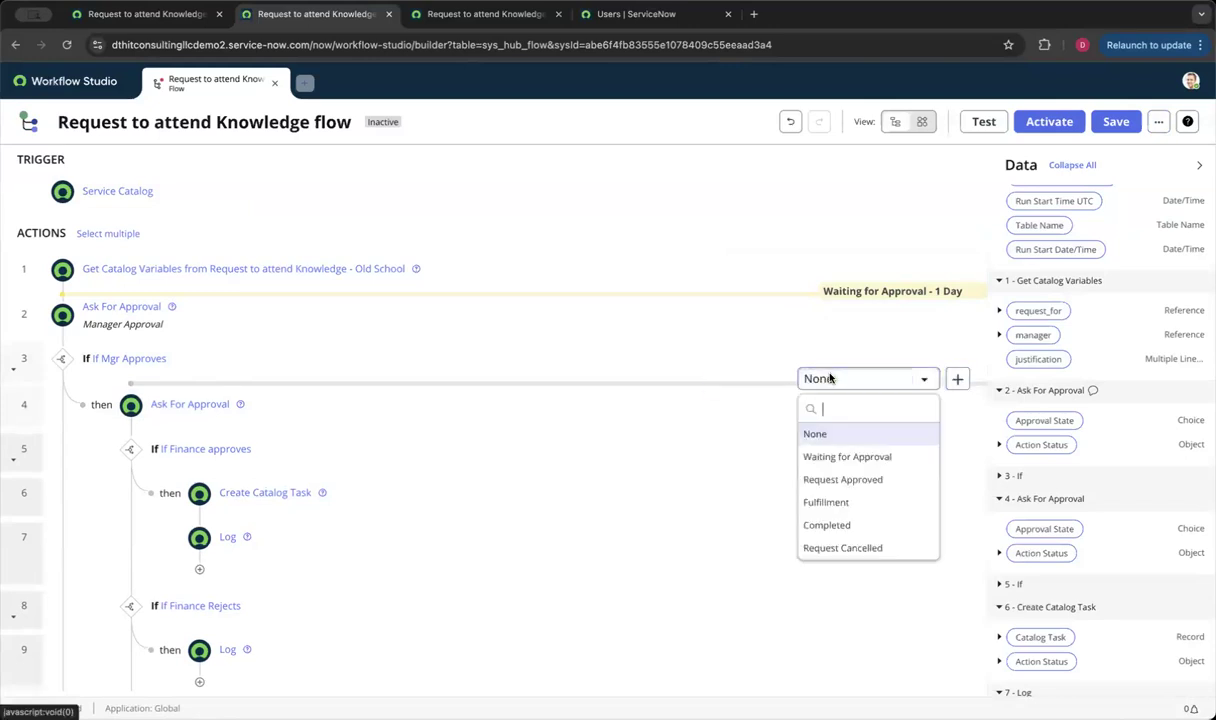
{"action": "left_click", "coordinate": [831, 458]}
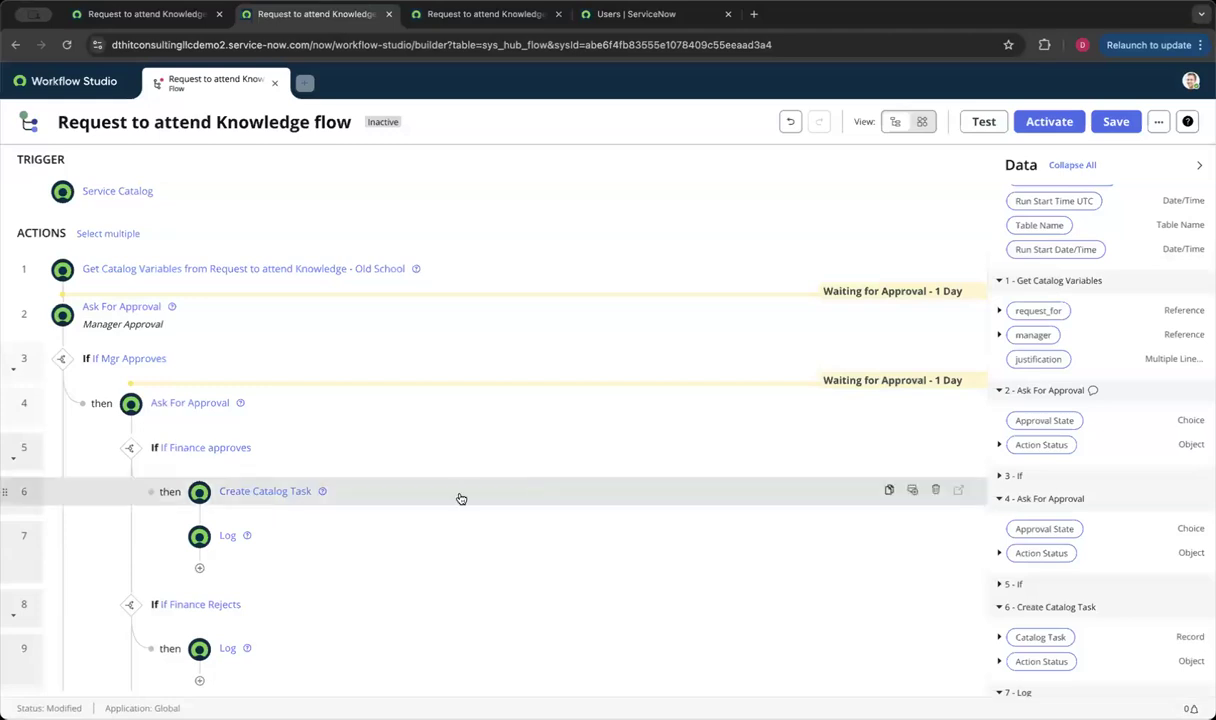
{"action": "scroll", "coordinate": [458, 492], "scroll_direction": "down", "scroll_amount": 2}
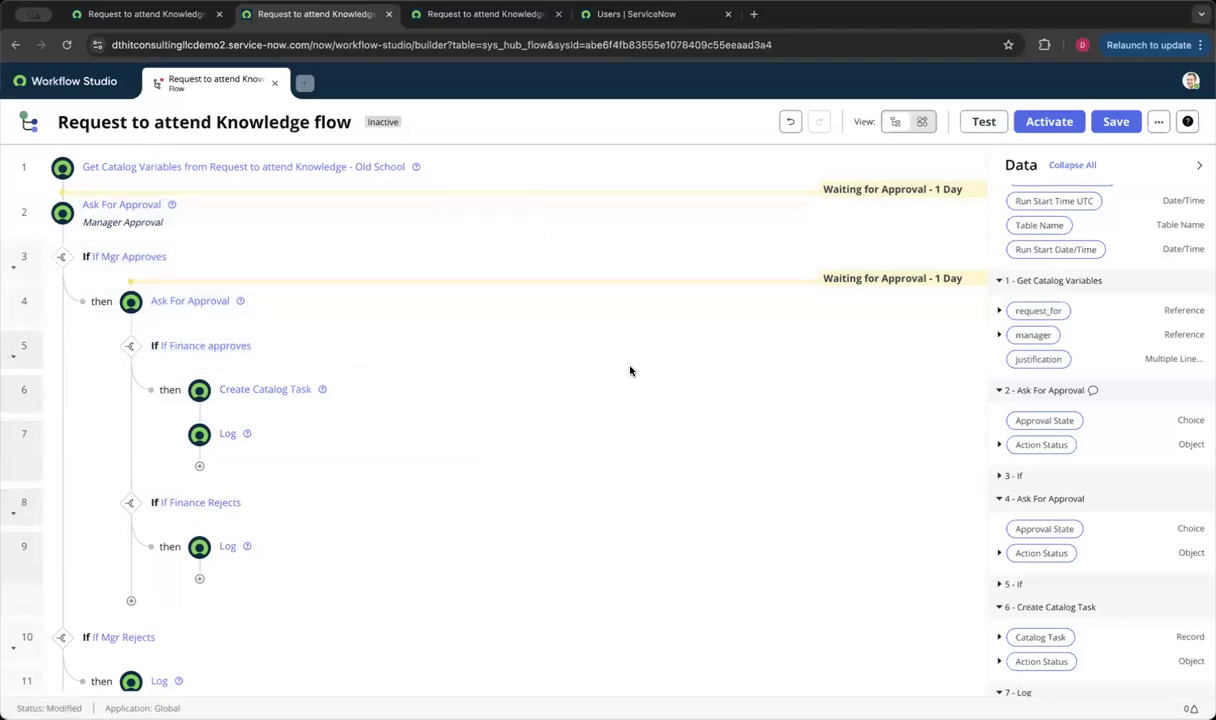
{"action": "left_click", "coordinate": [725, 374]}
{"action": "left_click", "coordinate": [768, 369]}
{"action": "left_click", "coordinate": [822, 366]}
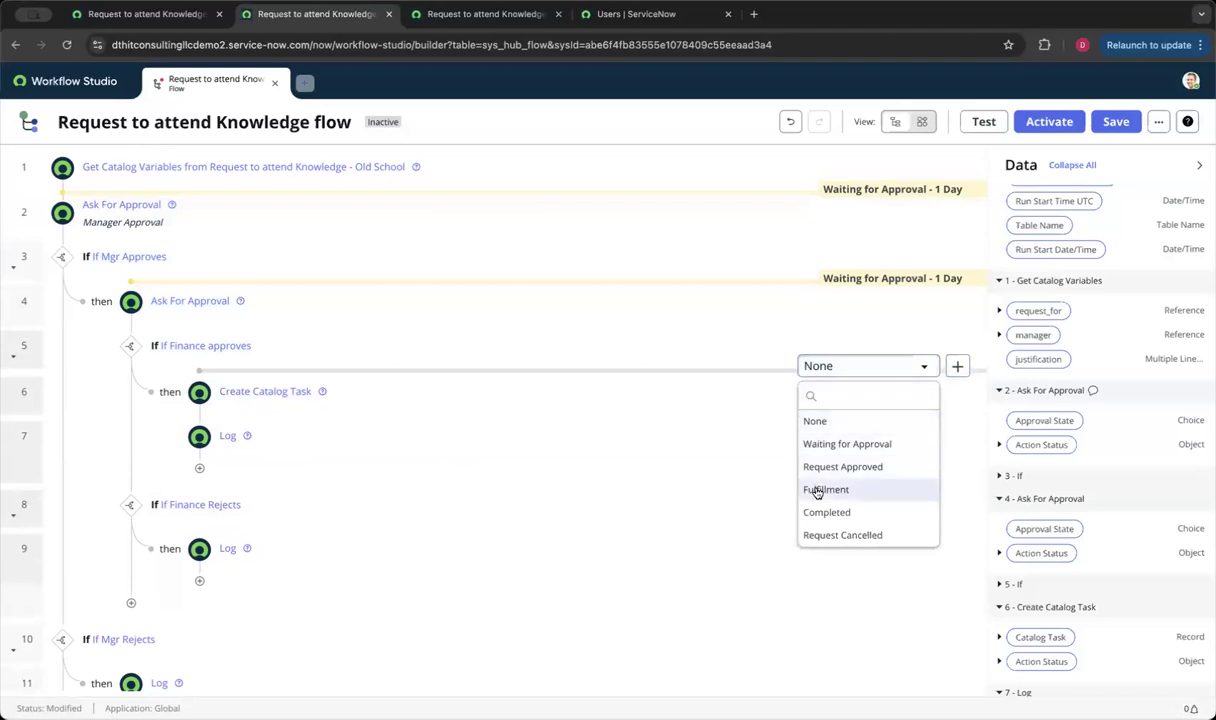
{"action": "left_click", "coordinate": [690, 335]}
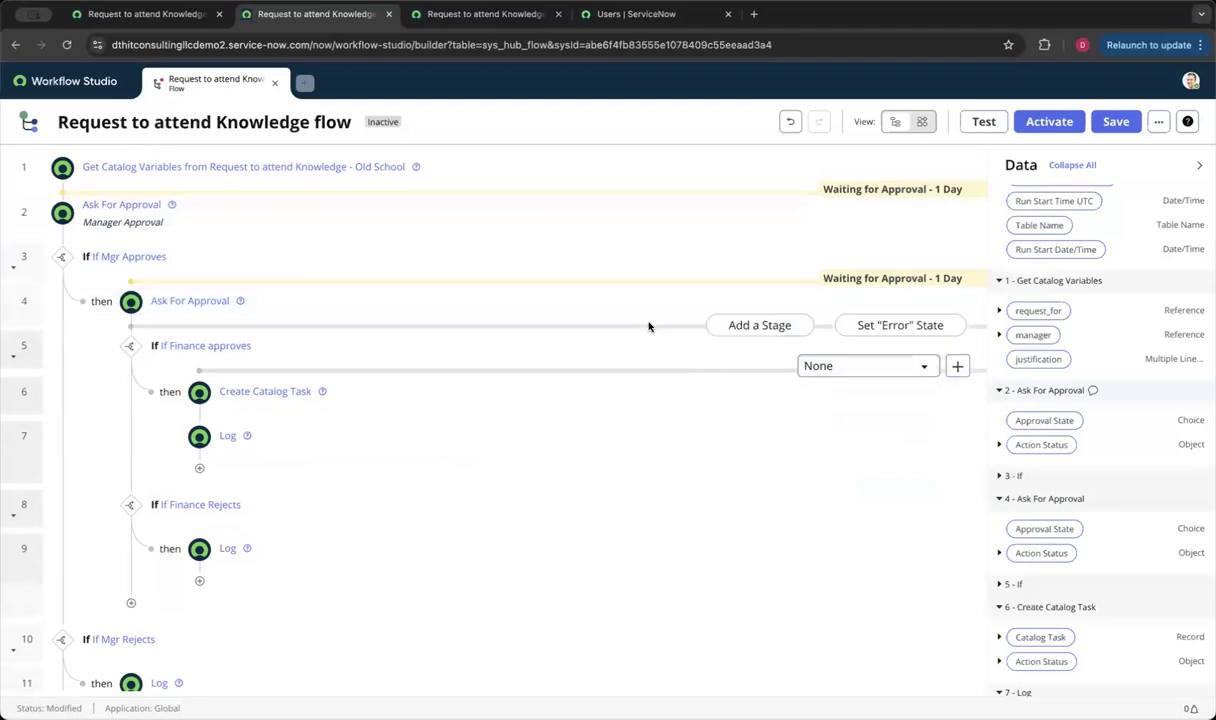
Step: Place the Request Approved stage between the finance Ask For Approval action and the If Finance approves condition
{"action": "mouse_move", "coordinate": [652, 331]}
{"action": "left_click", "coordinate": [750, 325]}
{"action": "left_click", "coordinate": [820, 324]}
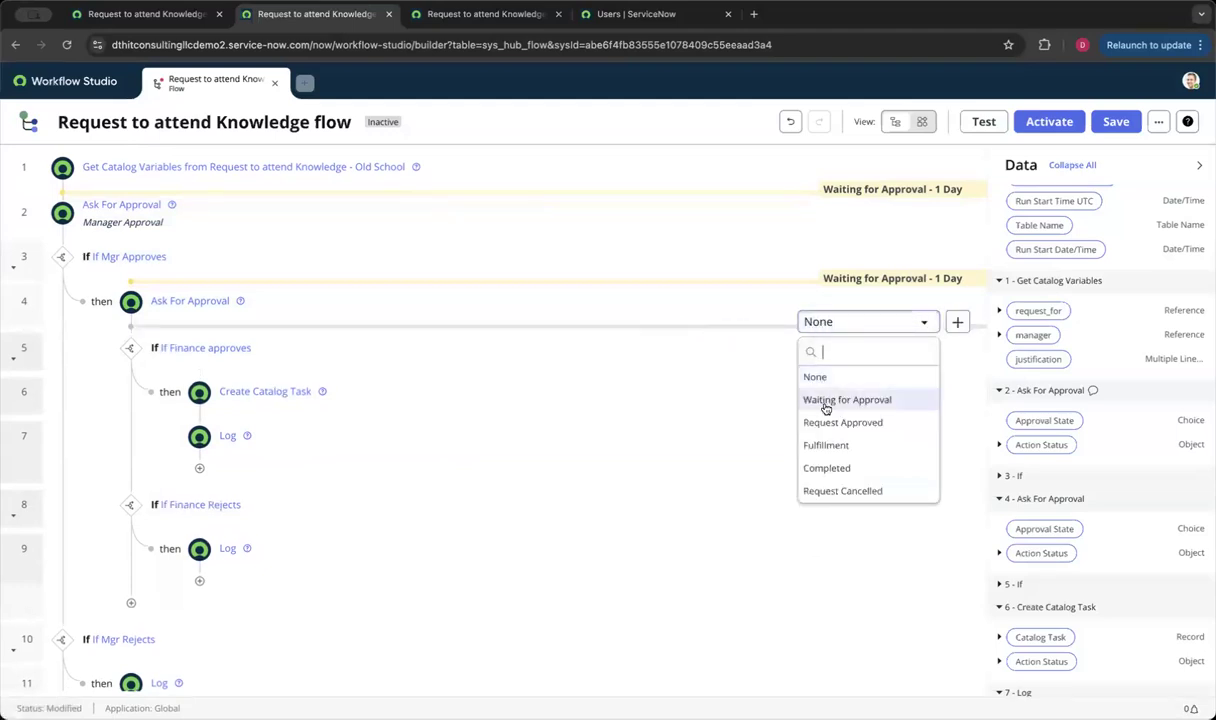
{"action": "left_click", "coordinate": [824, 420]}
Step: Place the Fulfillment stage directly before the Create Catalog Task action in the If Finance approves branch
{"action": "mouse_move", "coordinate": [773, 483]}
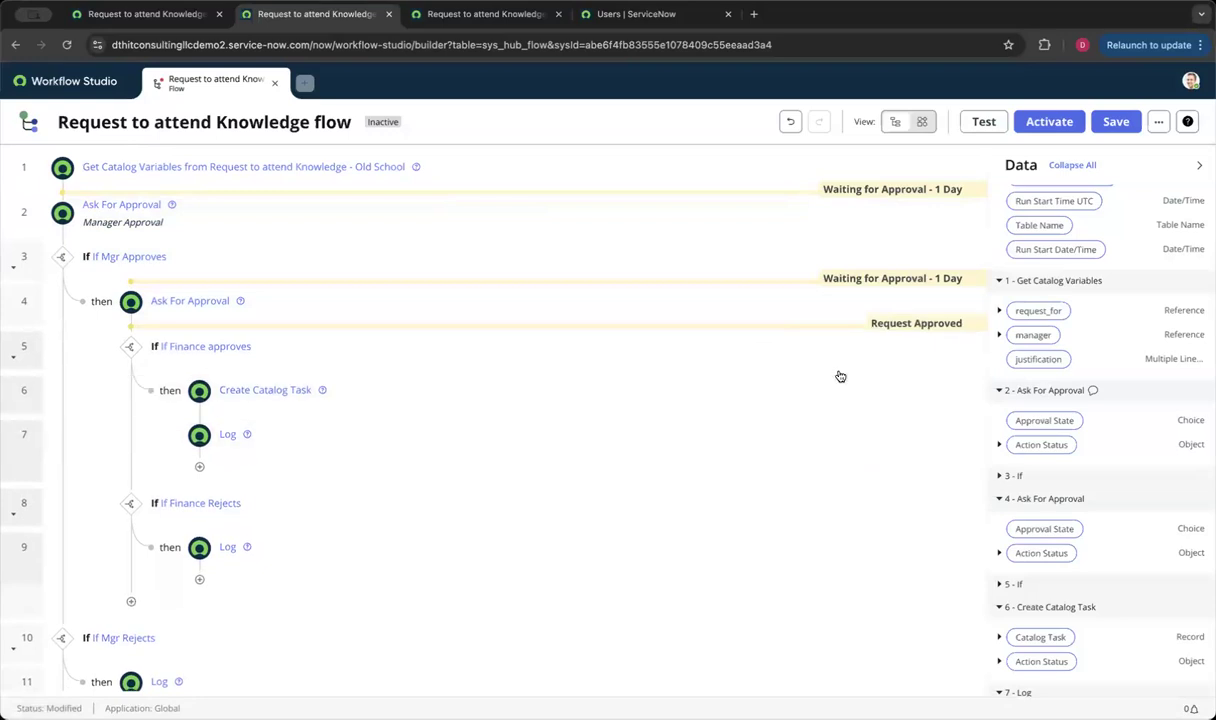
{"action": "left_click", "coordinate": [790, 372]}
{"action": "left_click", "coordinate": [822, 367]}
{"action": "left_click", "coordinate": [823, 490]}
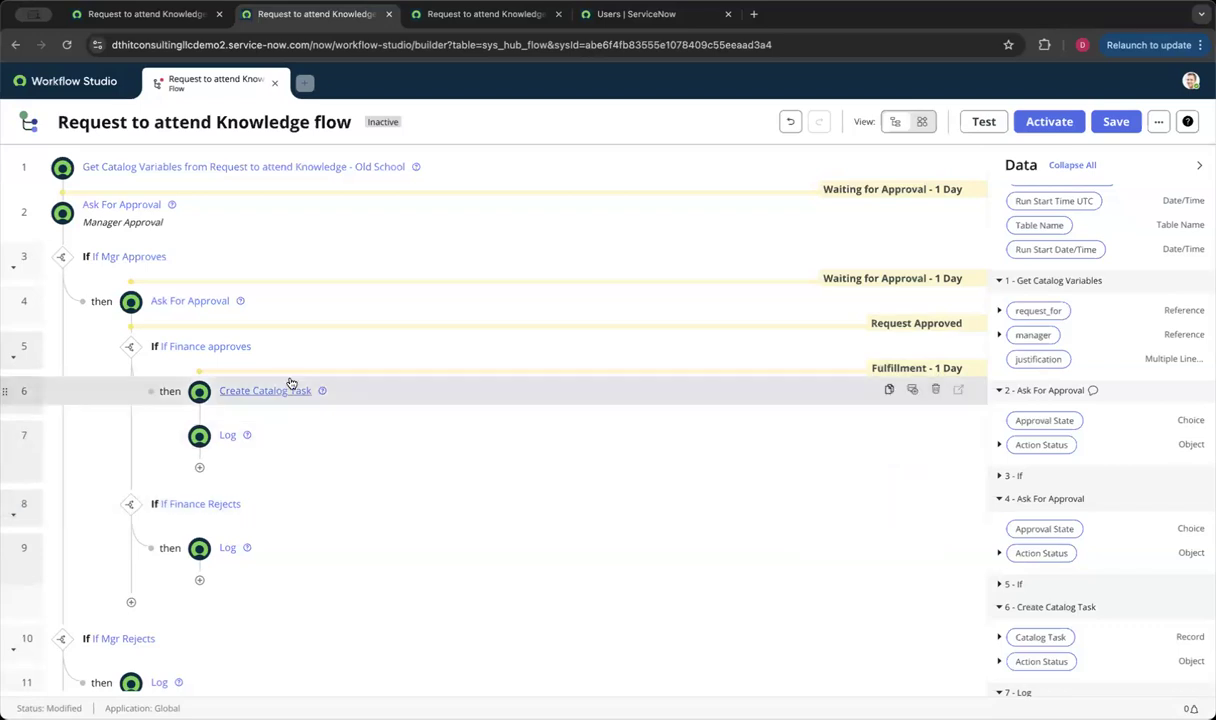
Step: Place the Completed stage before the Request Complete Log action that follows Create Catalog Task
{"action": "left_click", "coordinate": [228, 437]}
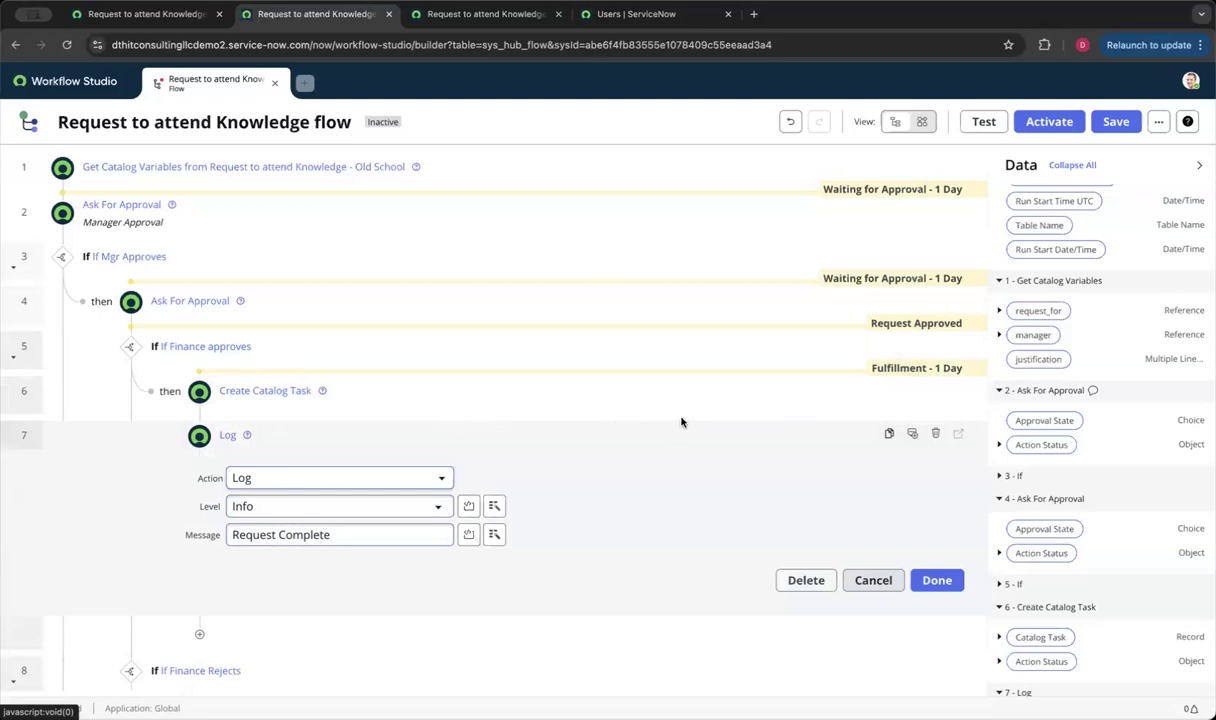
{"action": "left_click", "coordinate": [720, 420]}
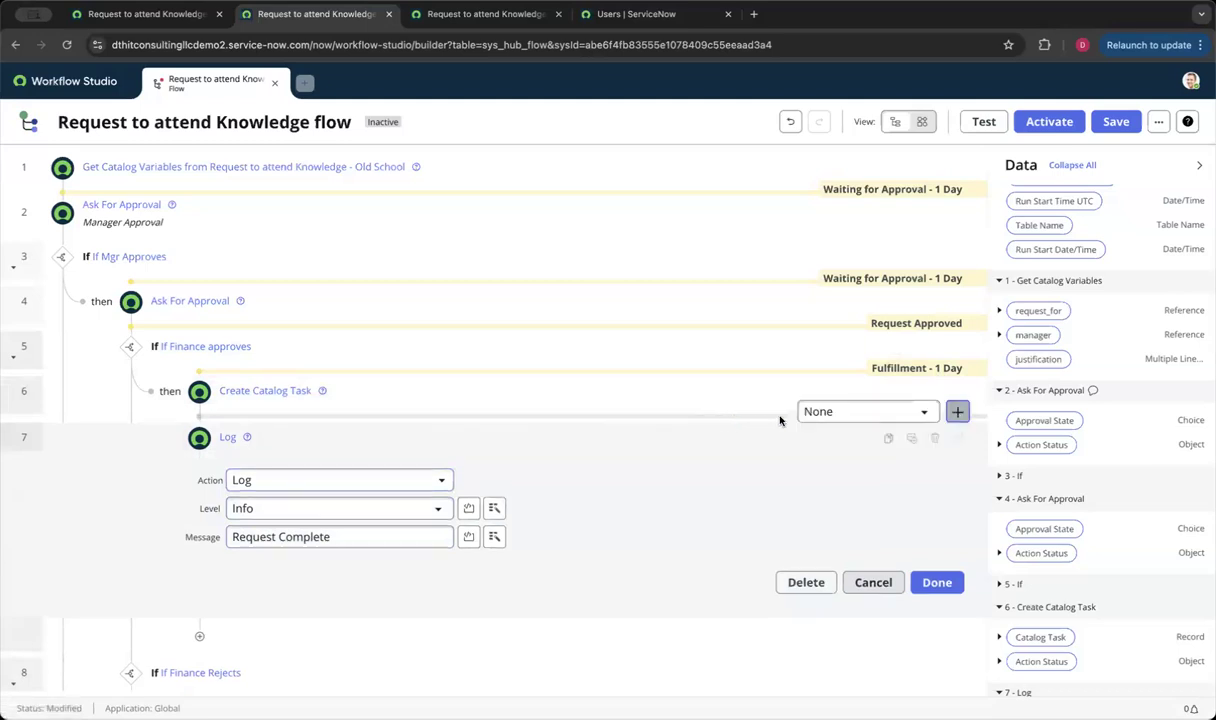
{"action": "left_click", "coordinate": [805, 412]}
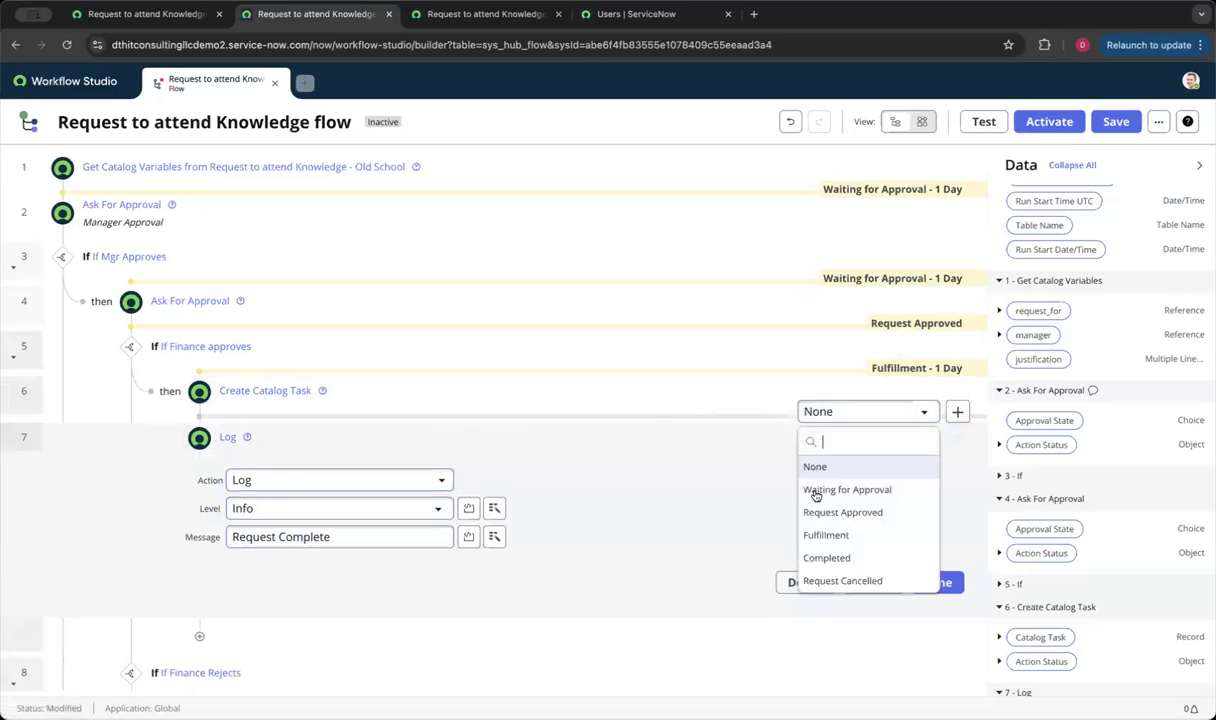
{"action": "left_click", "coordinate": [826, 557]}
{"action": "left_click", "coordinate": [929, 582]}
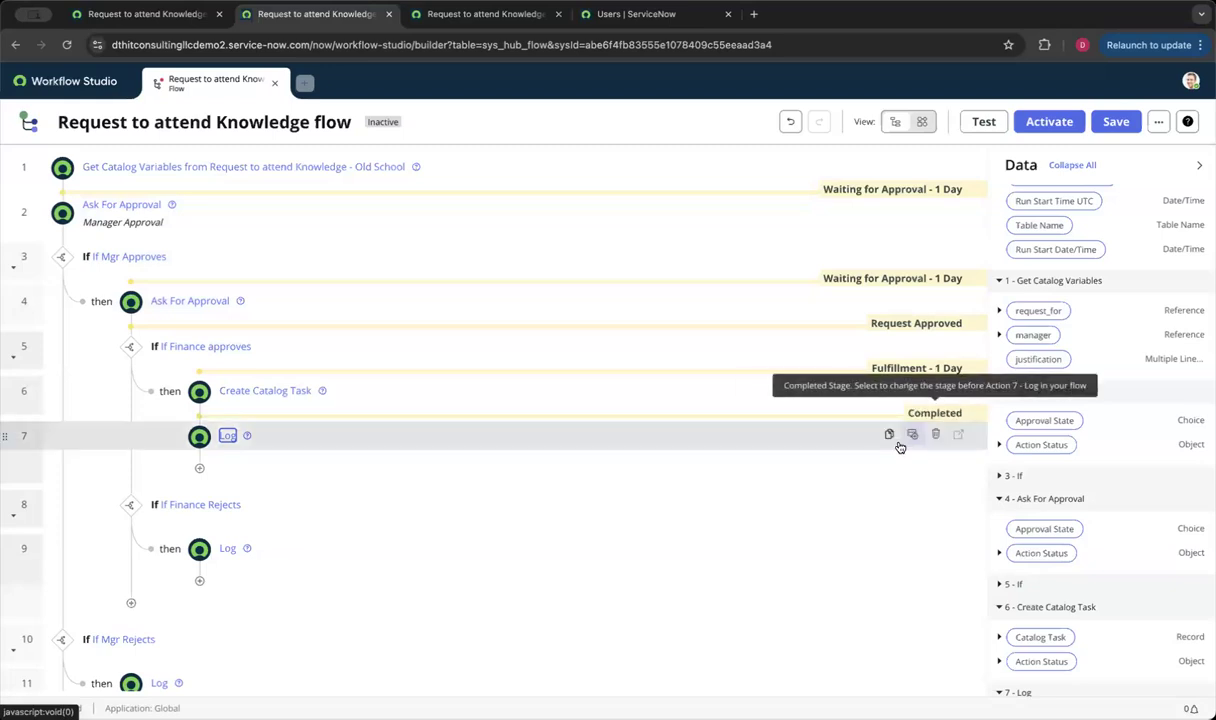
Step: Place the Request Cancelled stage before the Log action in the If Finance Rejects branch
{"action": "mouse_move", "coordinate": [885, 486]}
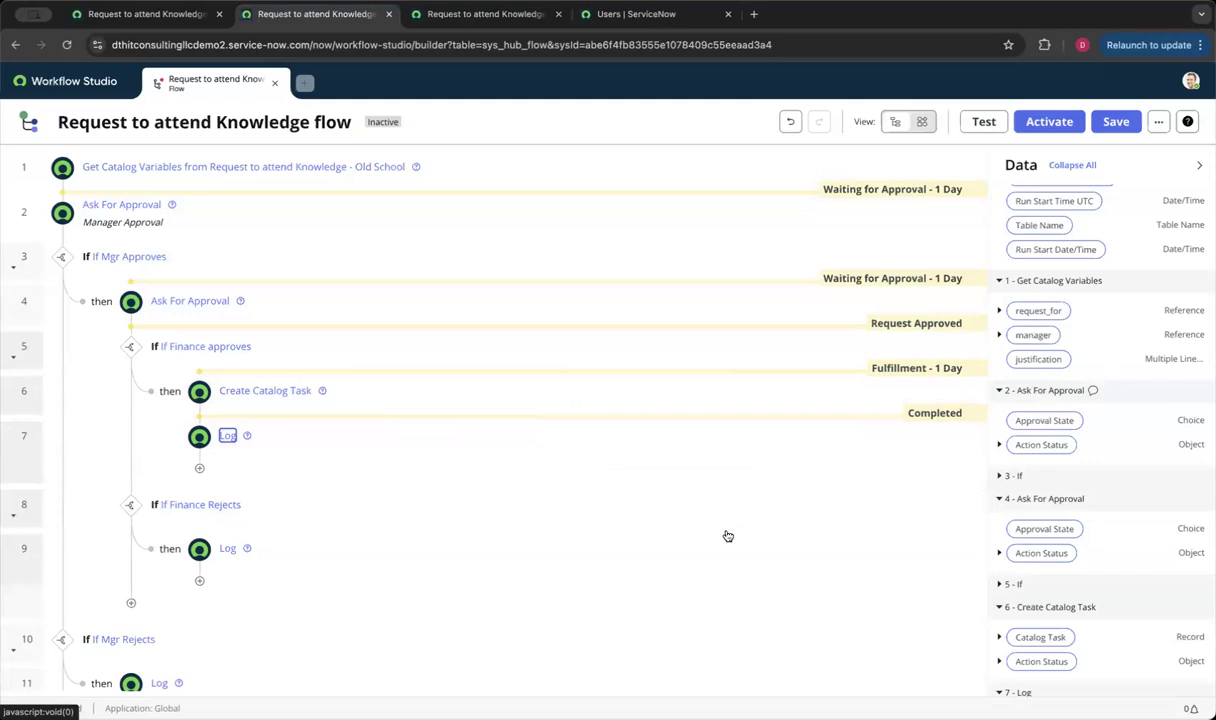
{"action": "left_click", "coordinate": [735, 528]}
{"action": "left_click", "coordinate": [803, 525]}
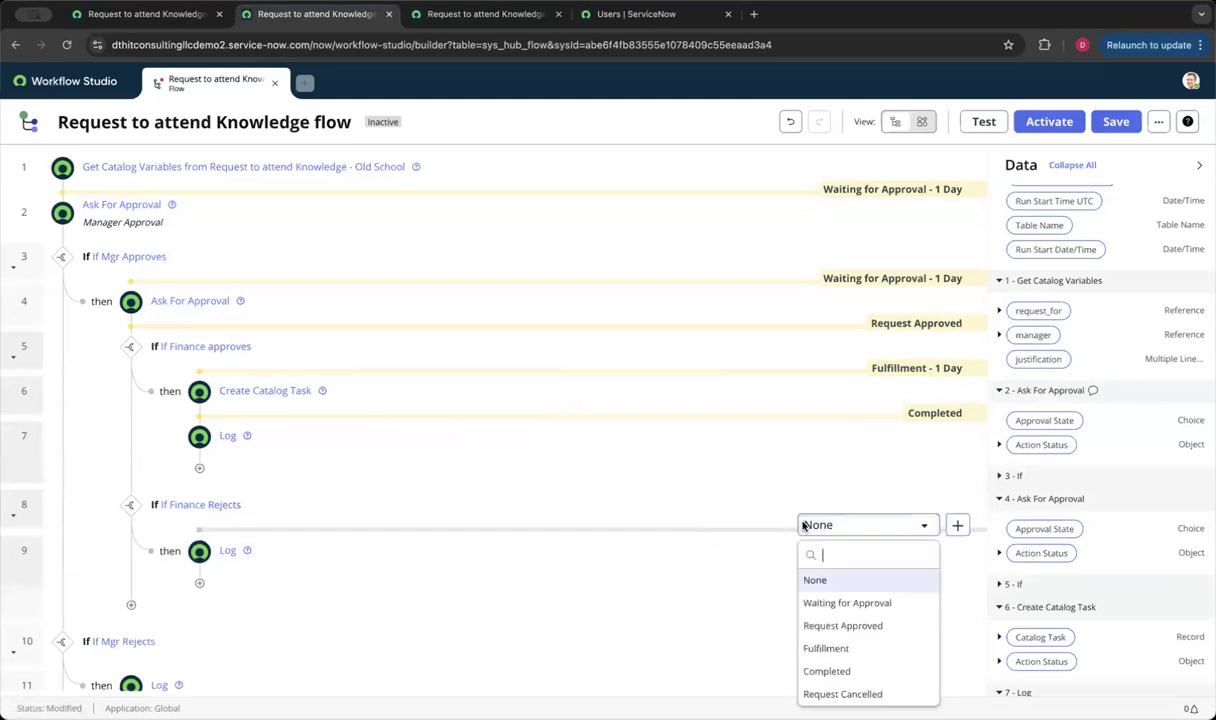
{"action": "left_click", "coordinate": [836, 694]}
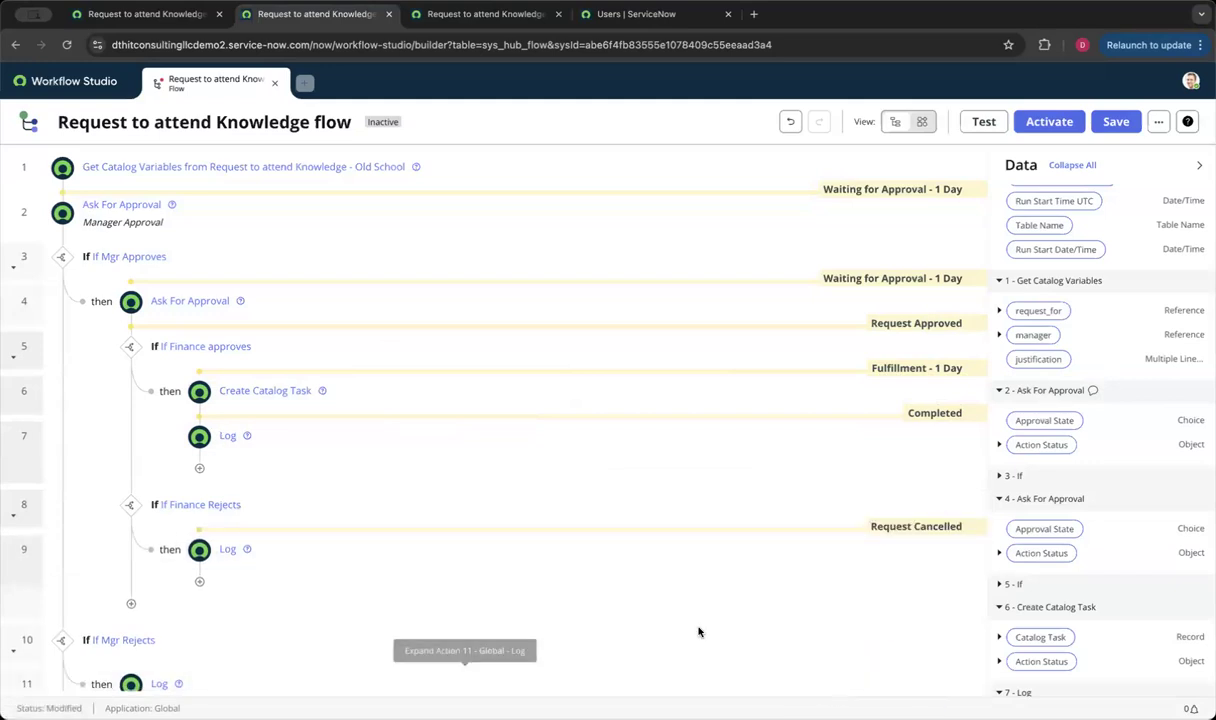
Step: Place the Request Cancelled stage before the Log action in the If Mgr Rejects branch
{"action": "scroll", "coordinate": [698, 631], "scroll_direction": "down", "scroll_amount": 3}
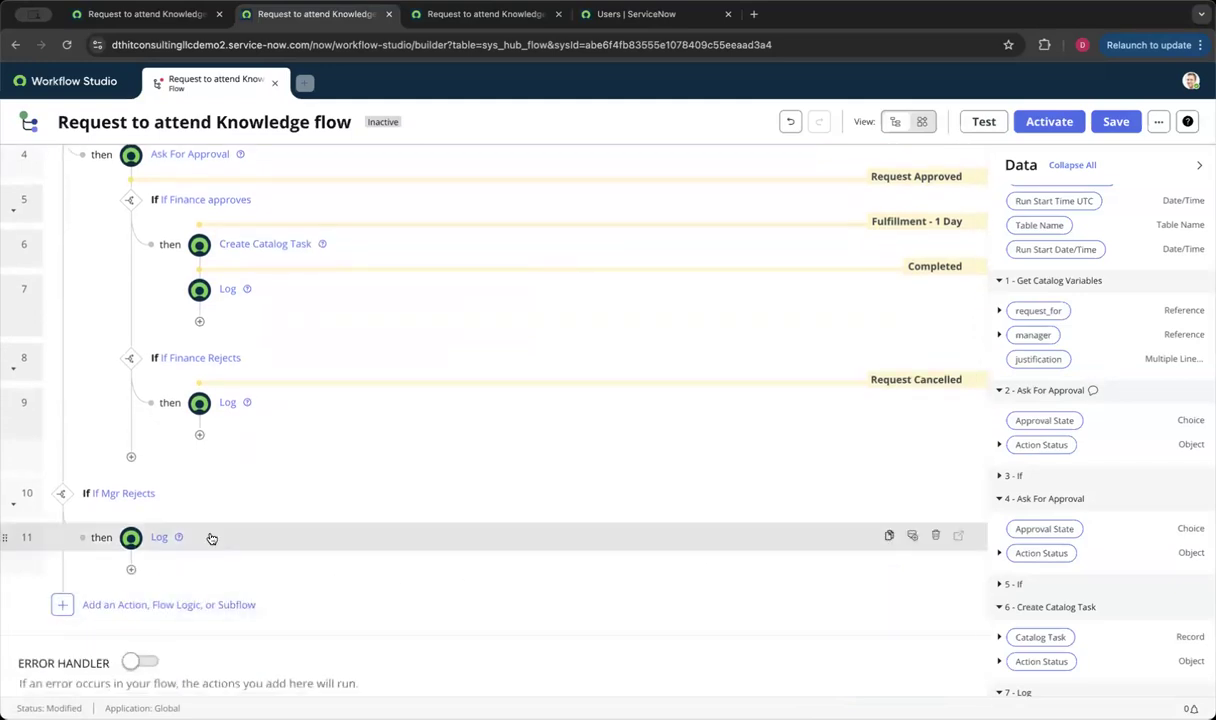
{"action": "left_click", "coordinate": [160, 537]}
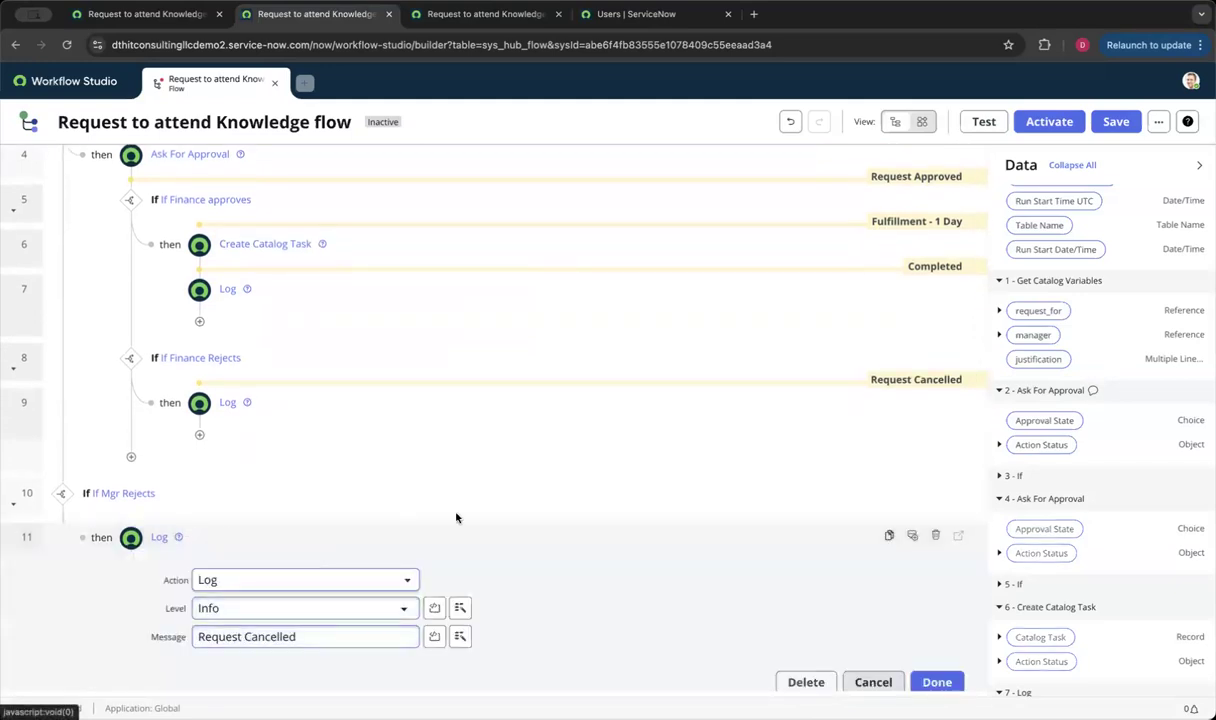
{"action": "left_click", "coordinate": [776, 516]}
{"action": "left_click", "coordinate": [822, 513]}
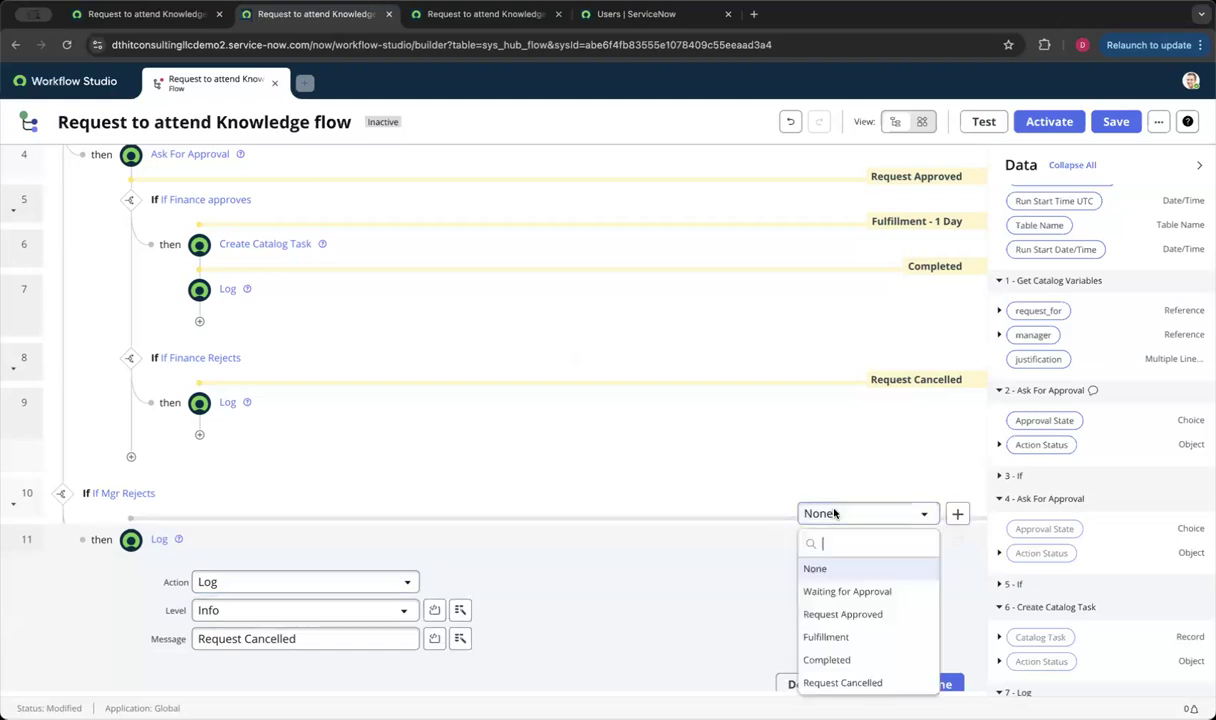
{"action": "left_click", "coordinate": [818, 682]}
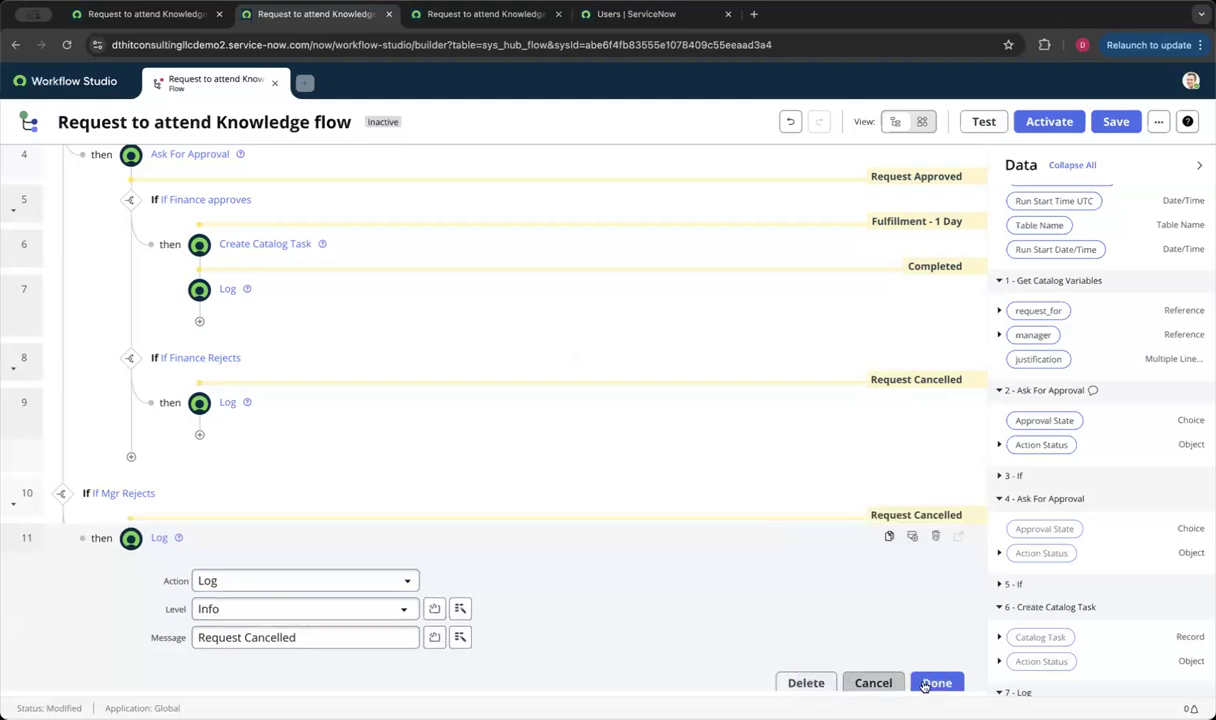
{"action": "left_click", "coordinate": [937, 683]}
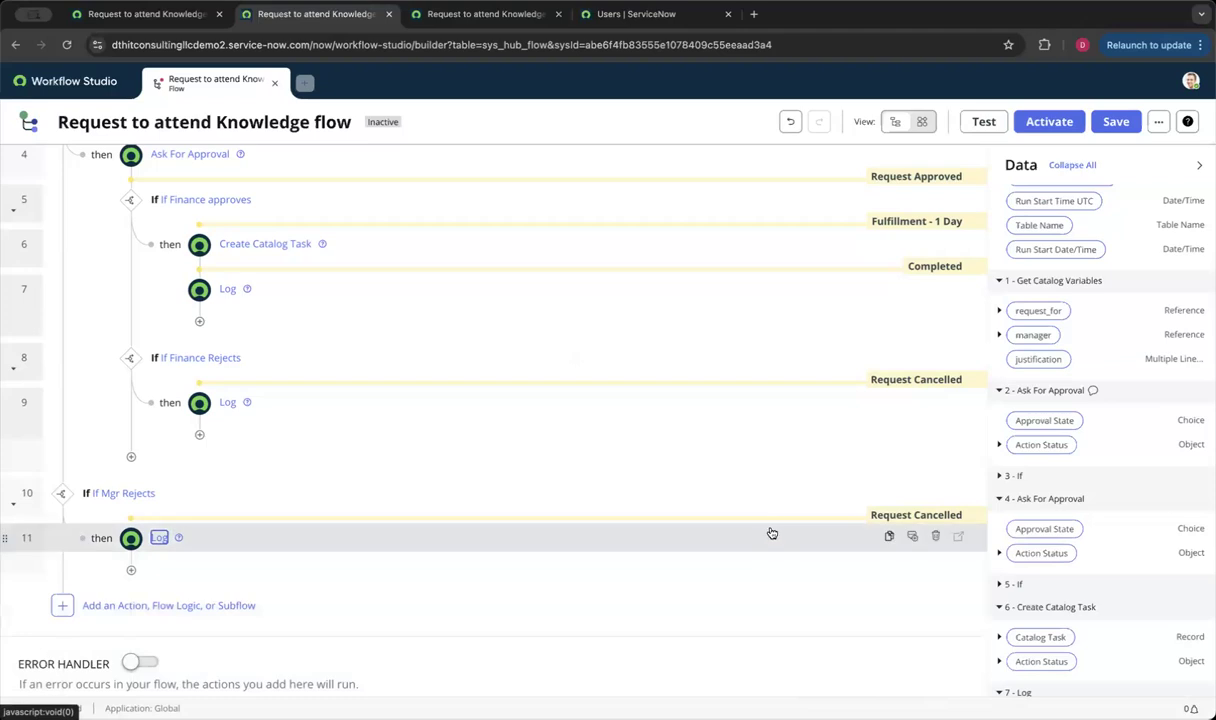
Step: Add an End Flow step after the Log action in the If Finance approves branch
{"action": "scroll", "coordinate": [650, 487], "scroll_direction": "up", "scroll_amount": 3}
{"action": "scroll", "coordinate": [650, 487], "scroll_direction": "down", "scroll_amount": 2}
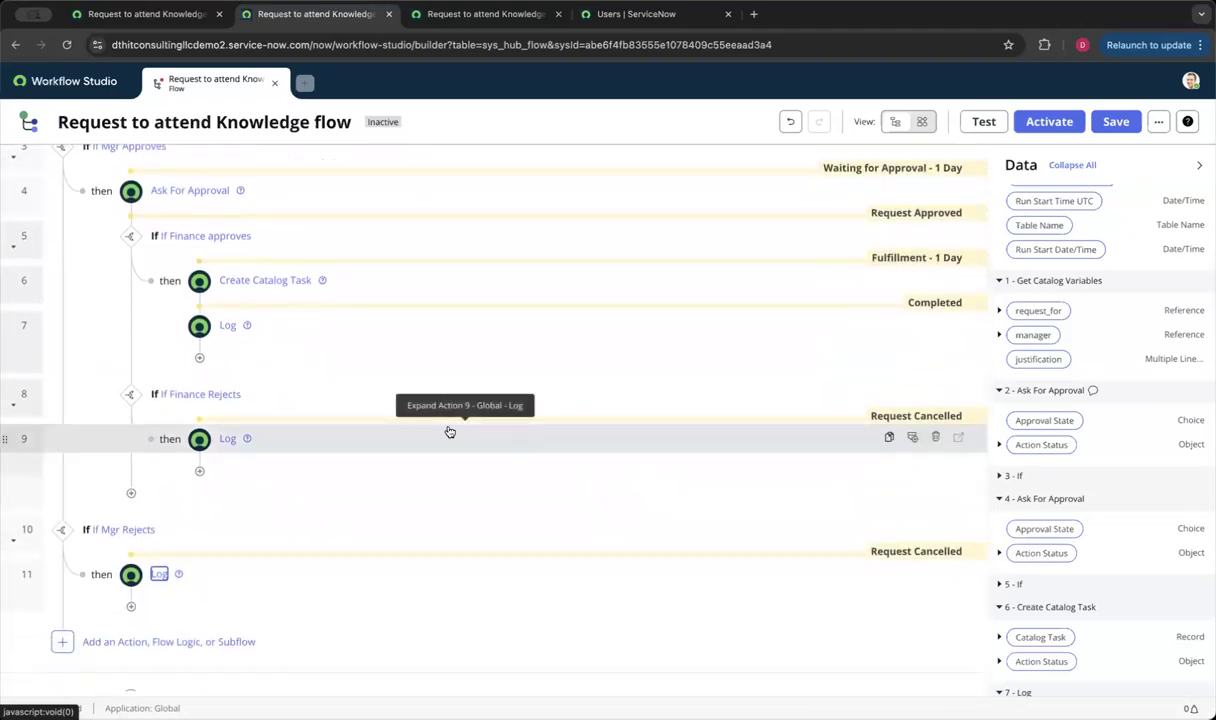
{"action": "left_click", "coordinate": [200, 359]}
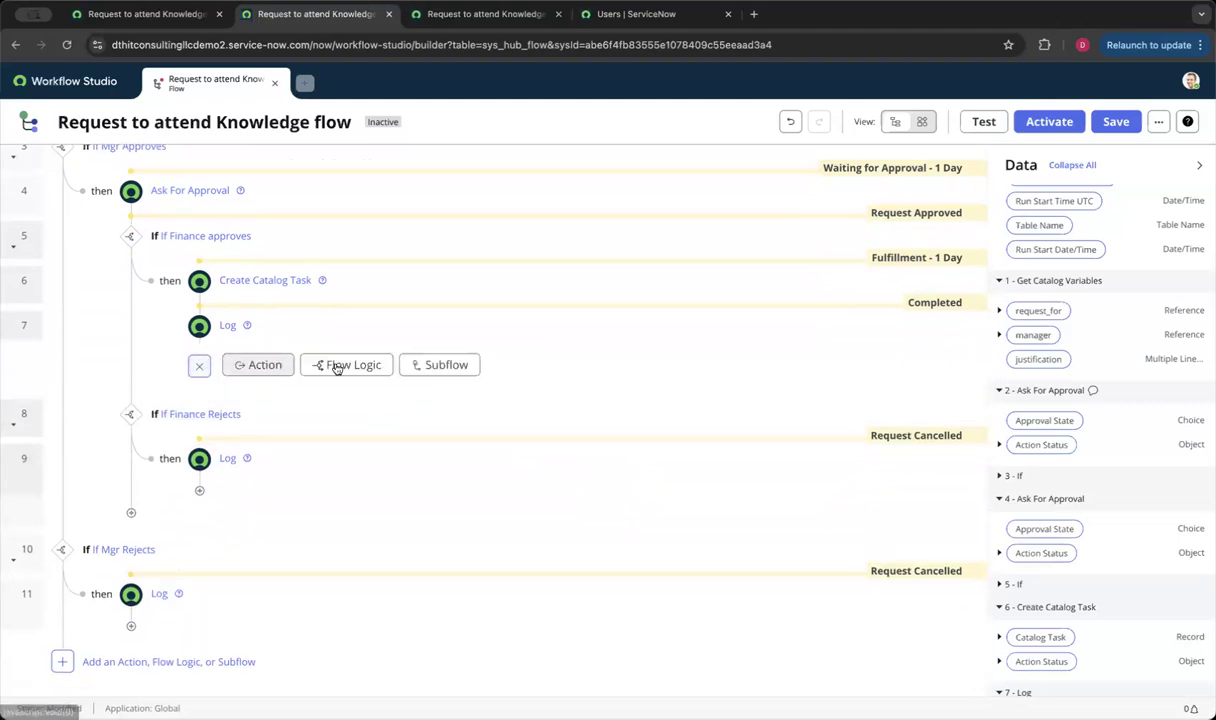
{"action": "left_click", "coordinate": [340, 364]}
{"action": "scroll", "coordinate": [363, 422], "scroll_direction": "down", "scroll_amount": 5}
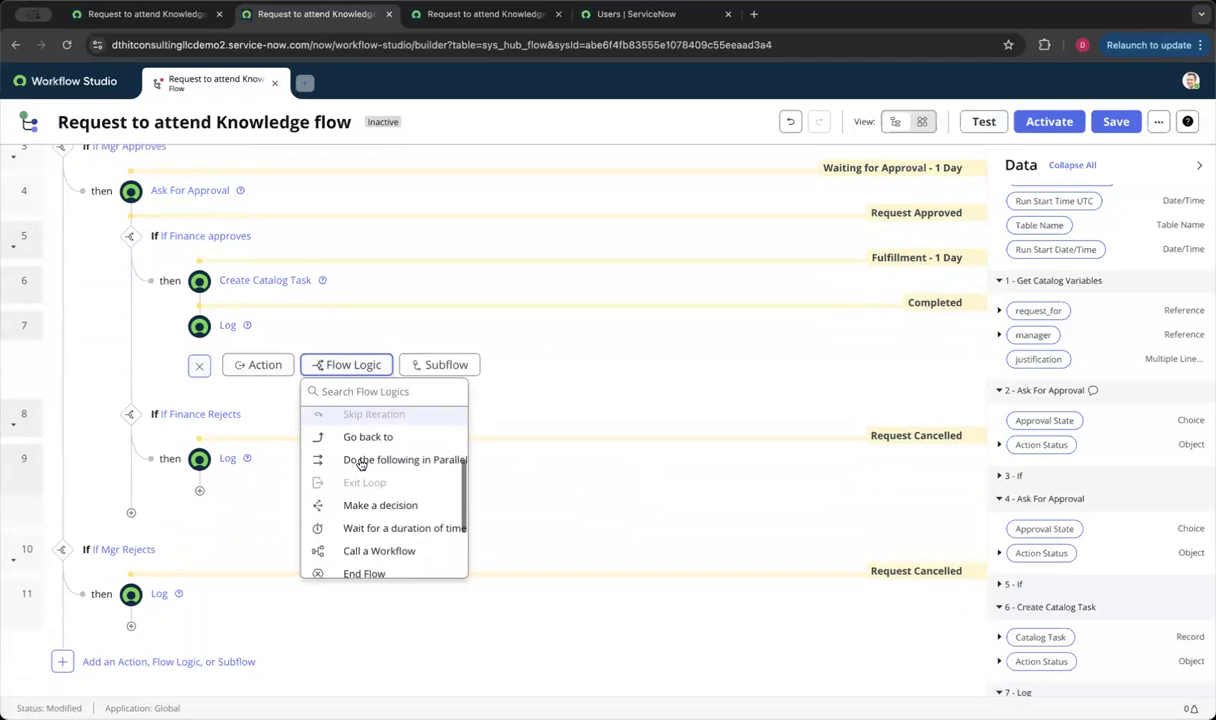
{"action": "left_click", "coordinate": [347, 541]}
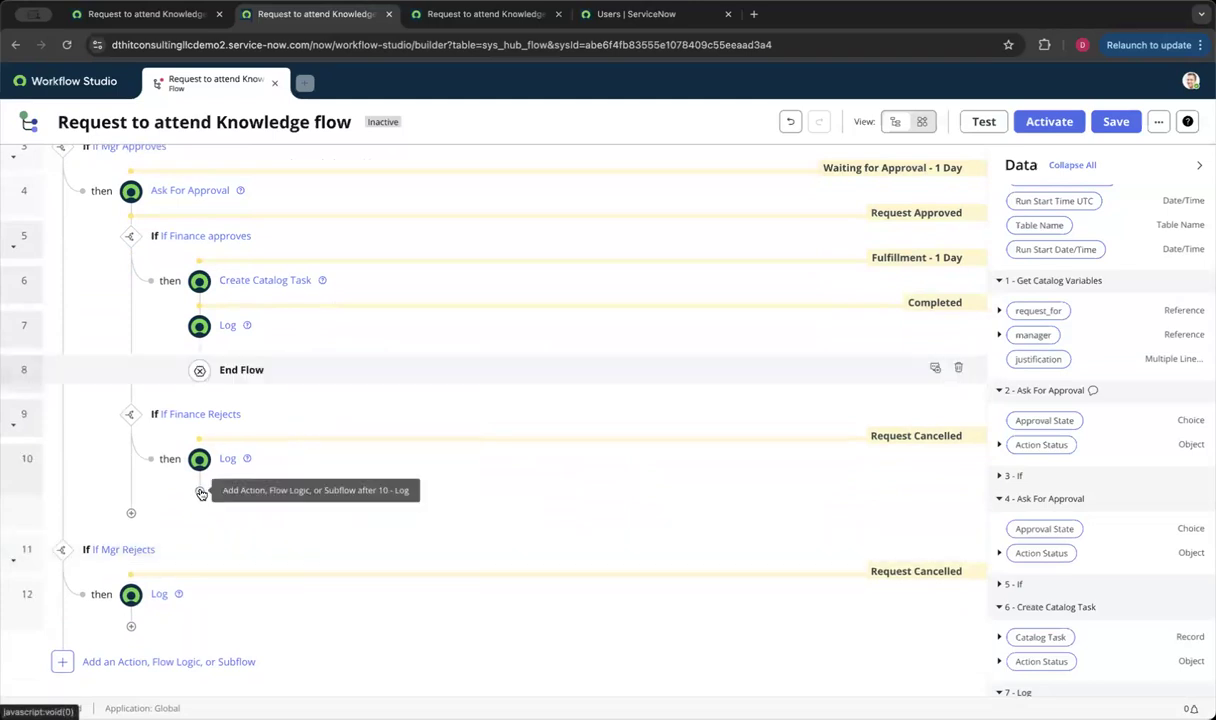
Step: Add an End Flow step after the Log action in the If Finance Rejects branch
{"action": "left_click", "coordinate": [199, 491]}
{"action": "left_click", "coordinate": [333, 508]}
{"action": "scroll", "coordinate": [380, 556], "scroll_direction": "down", "scroll_amount": 5}
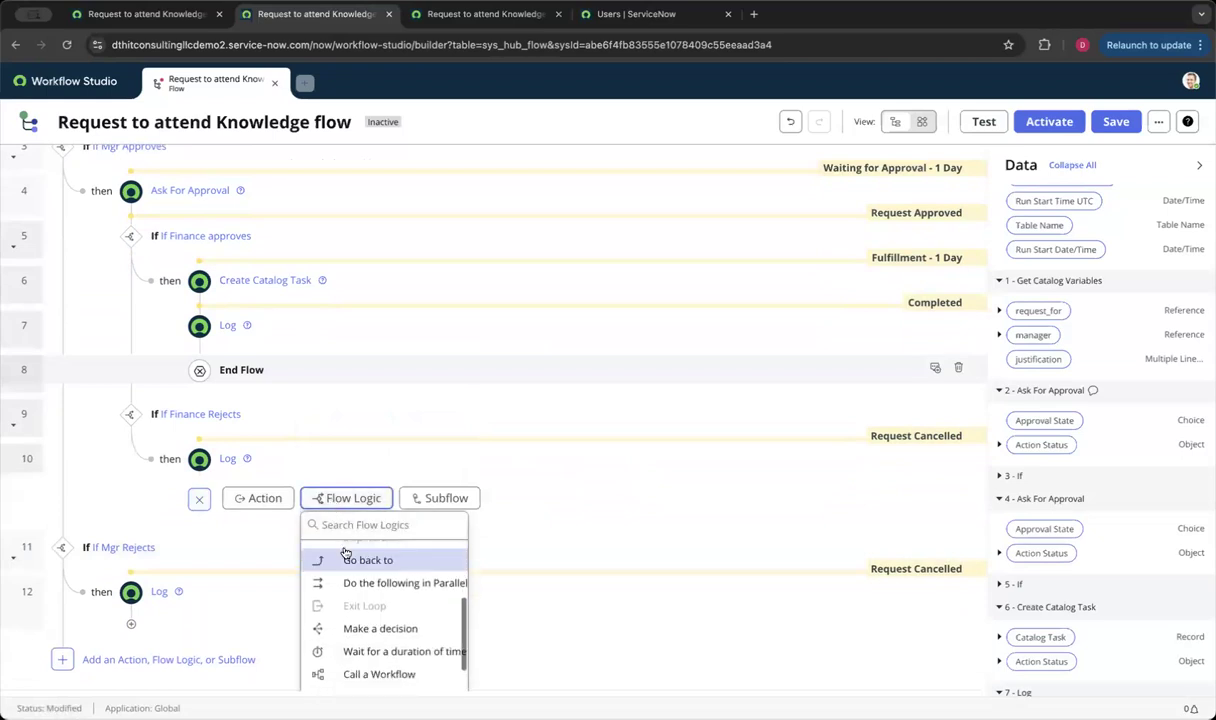
{"action": "left_click", "coordinate": [345, 672]}
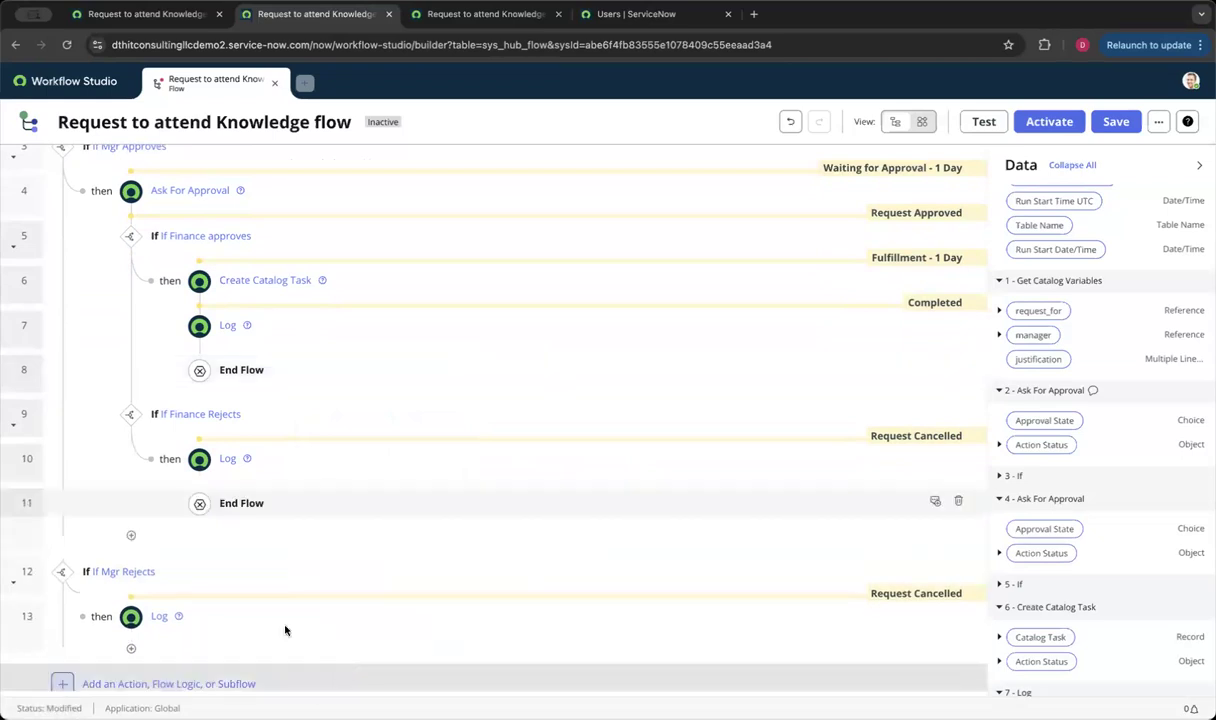
Step: Add an End Flow step after the Log action in the If Mgr Rejects branch
{"action": "left_click", "coordinate": [133, 651]}
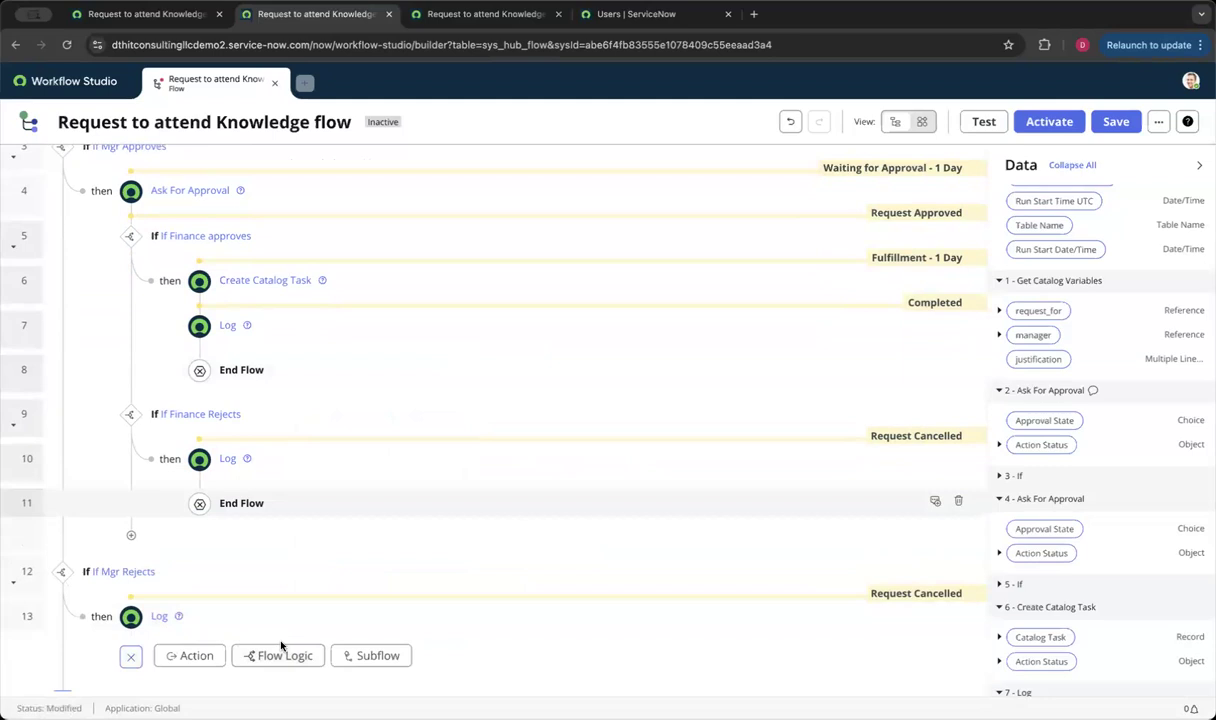
{"action": "scroll", "coordinate": [270, 600], "scroll_direction": "down", "scroll_amount": 3}
{"action": "left_click", "coordinate": [283, 543]}
{"action": "scroll", "coordinate": [283, 541], "scroll_direction": "down", "scroll_amount": 2}
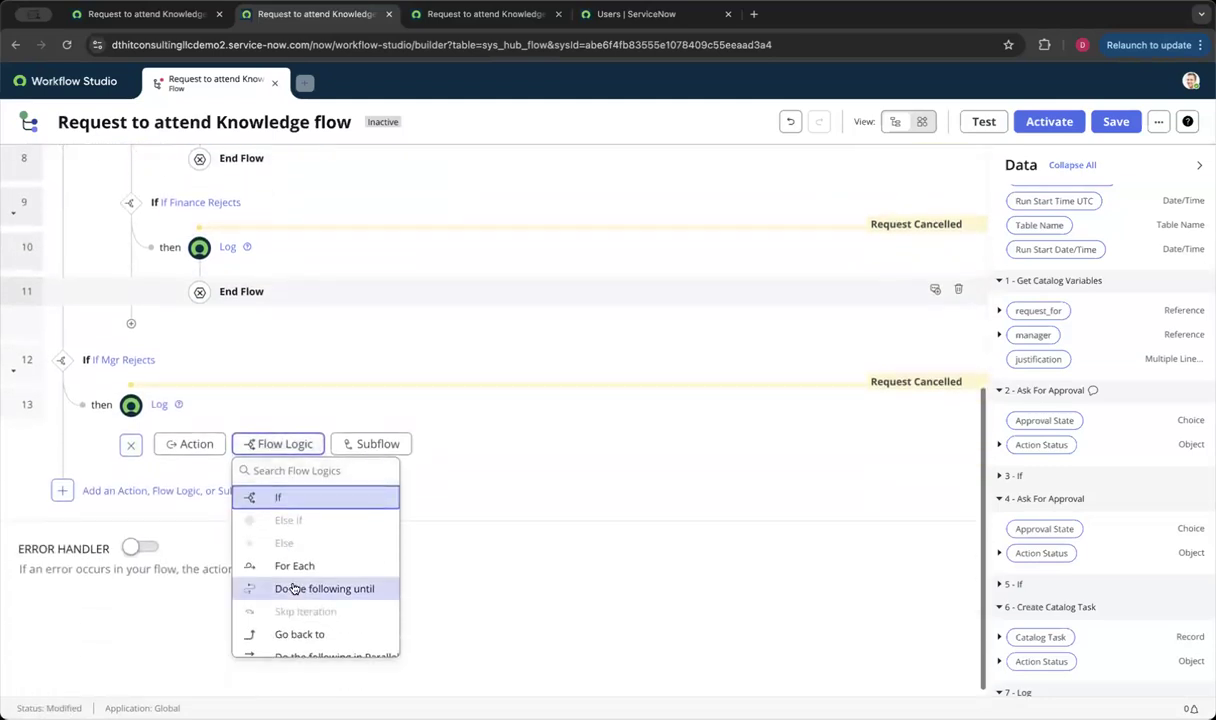
{"action": "scroll", "coordinate": [290, 590], "scroll_direction": "down", "scroll_amount": 3}
{"action": "left_click", "coordinate": [293, 620]}
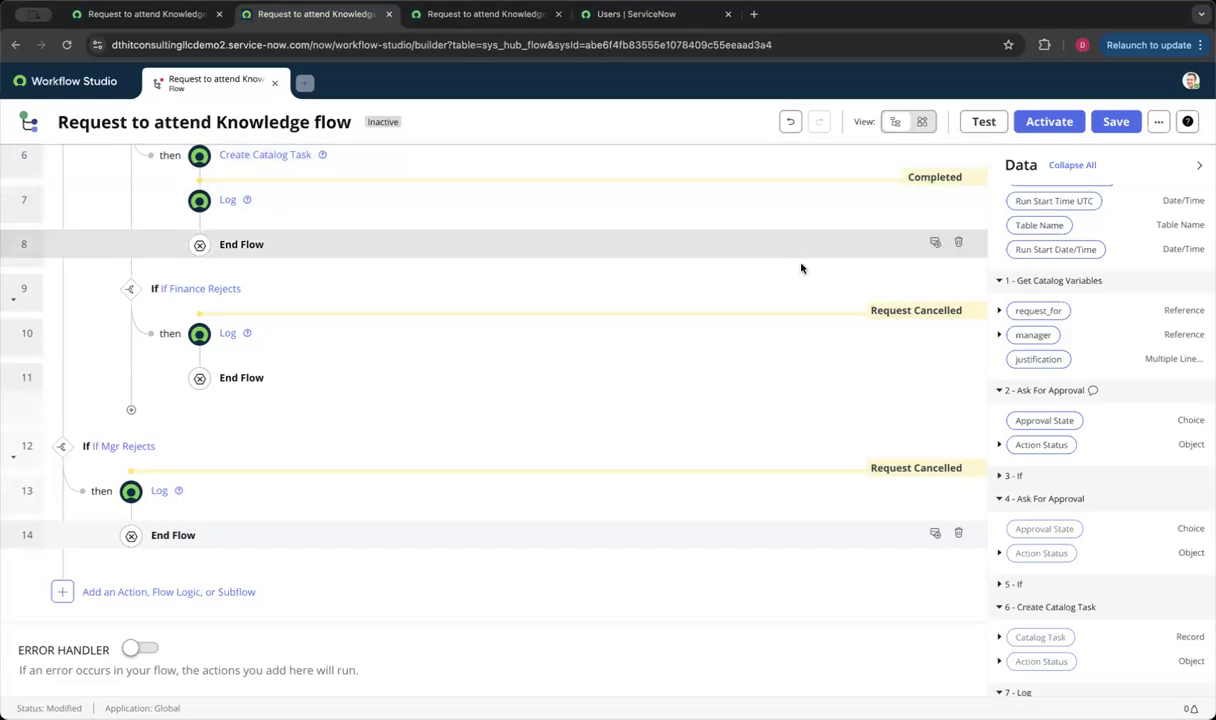
Step: Save the Request to attend Knowledge flow and activate it
{"action": "left_click", "coordinate": [1112, 124]}
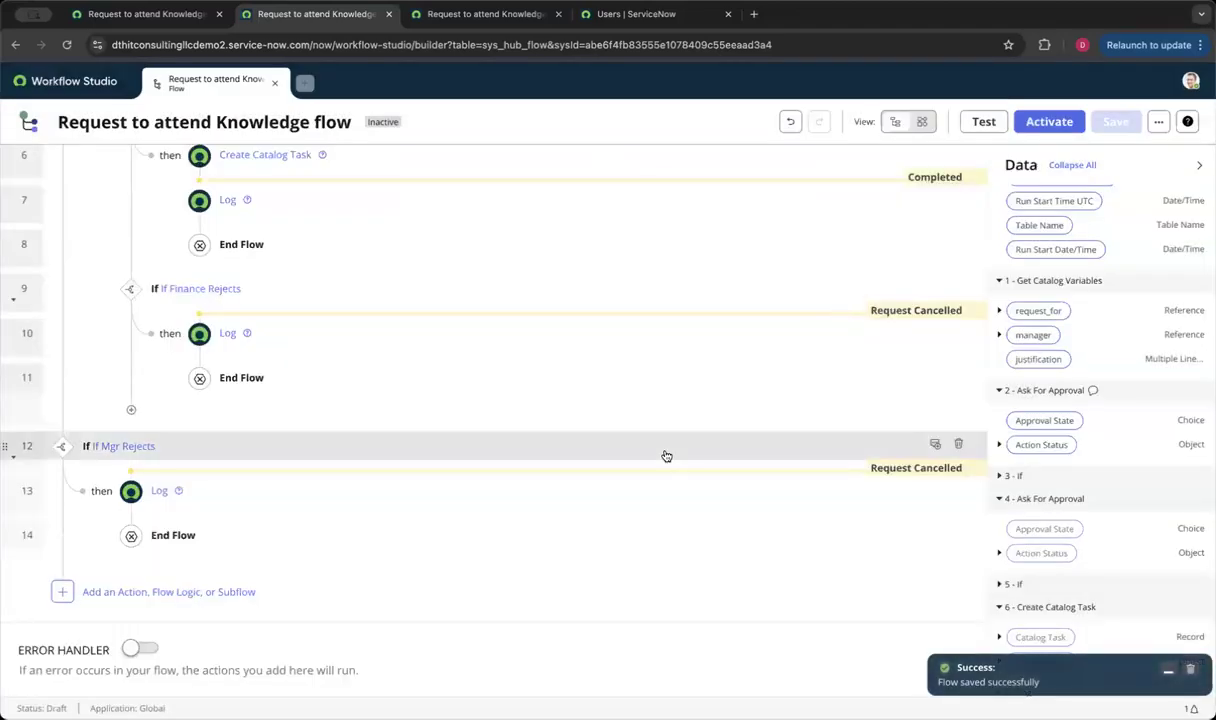
{"action": "scroll", "coordinate": [661, 445], "scroll_direction": "up", "scroll_amount": 5}
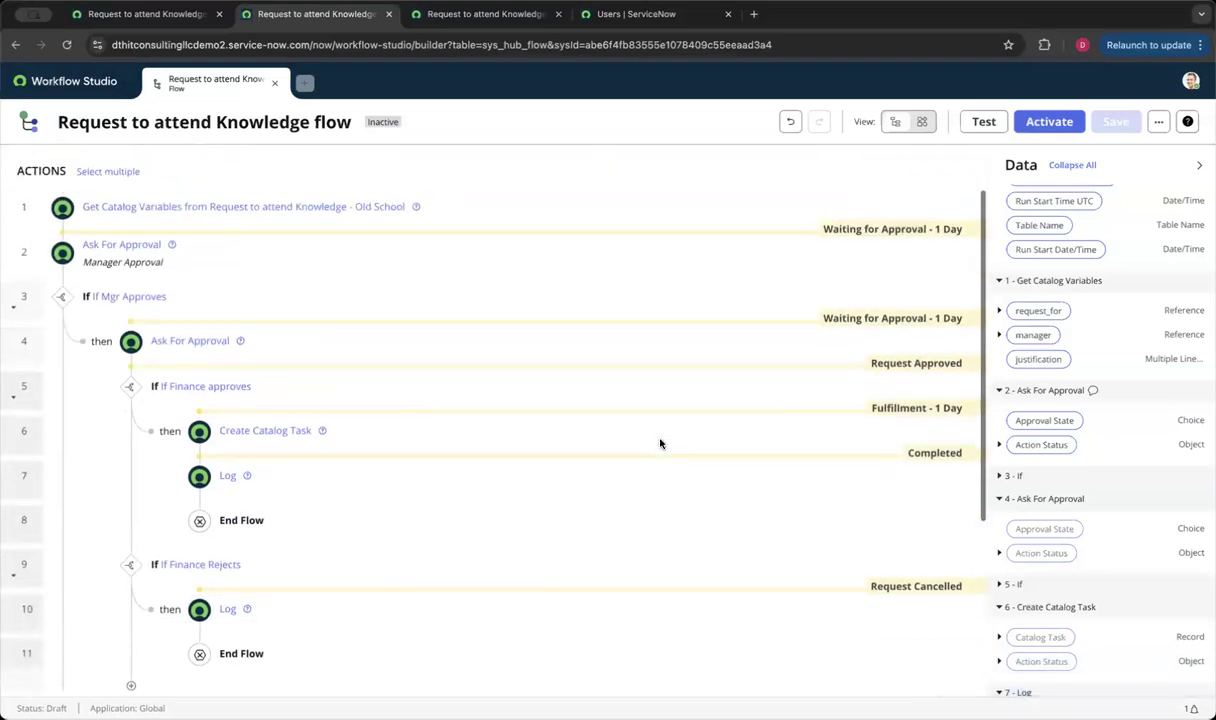
{"action": "left_click", "coordinate": [1053, 124]}
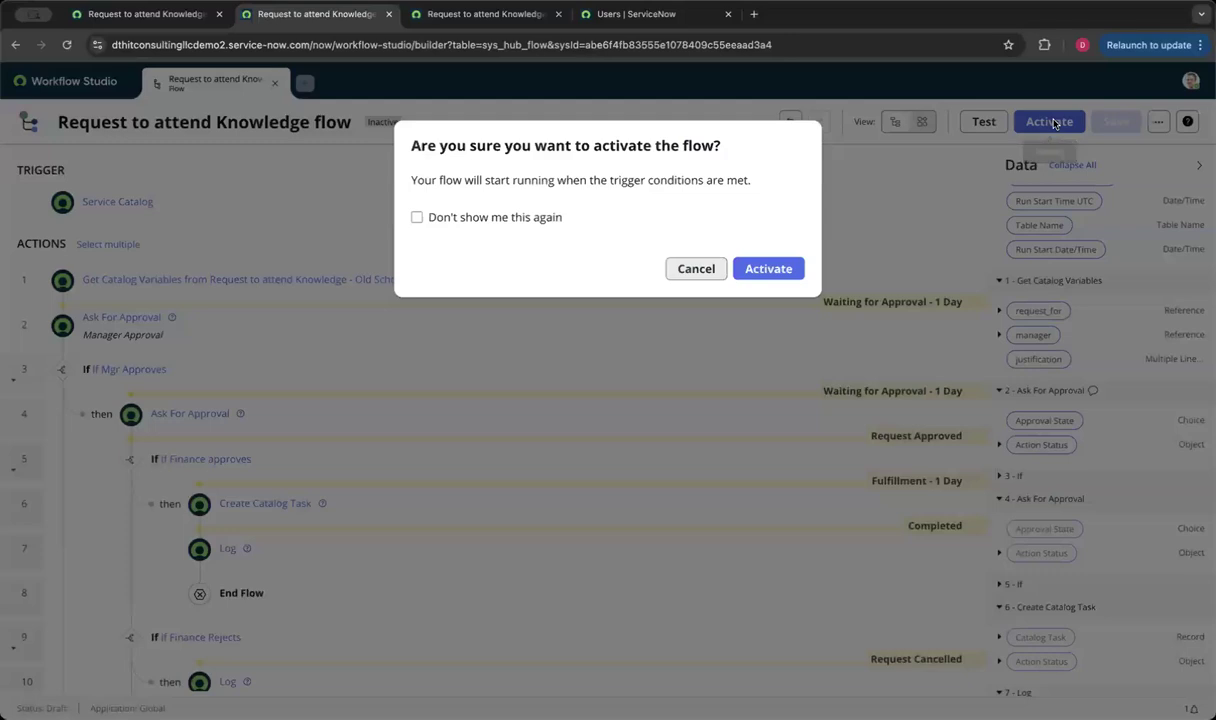
{"action": "left_click", "coordinate": [761, 274]}
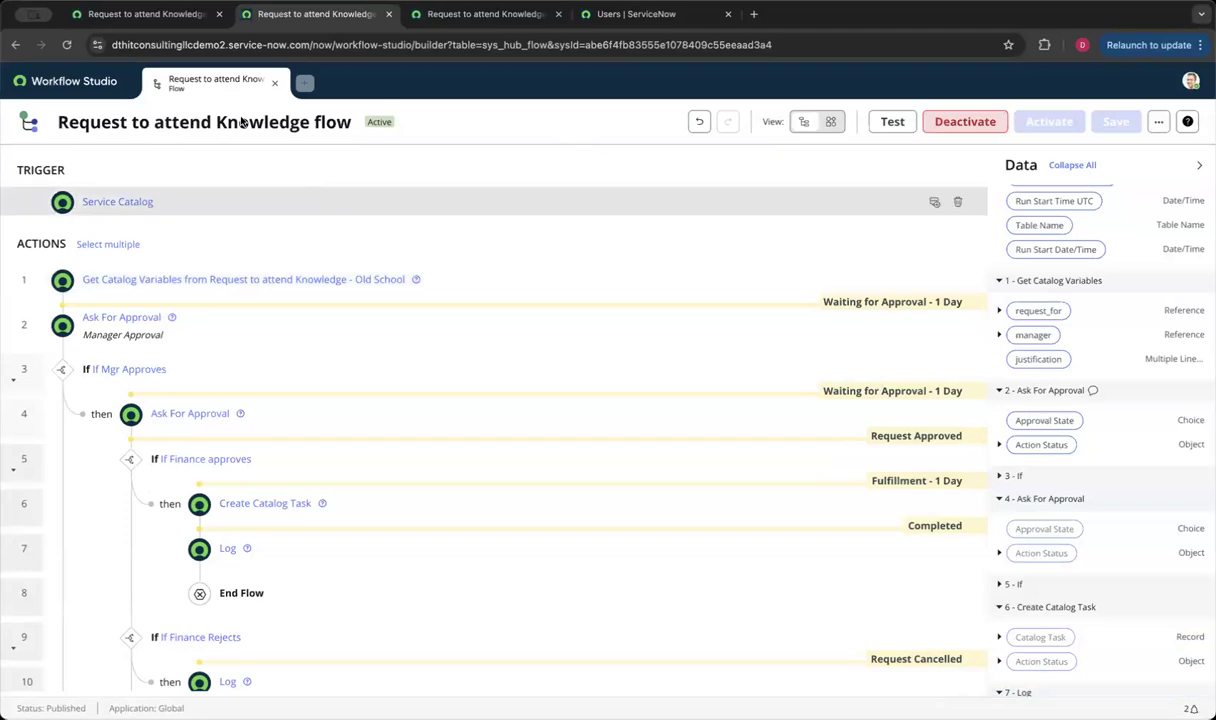
Step: Assign Request to attend Knowledge flow as the Flow in the catalog item's process engine settings and save the record
{"action": "left_click", "coordinate": [73, 121]}
{"action": "key", "text": "super+c"}
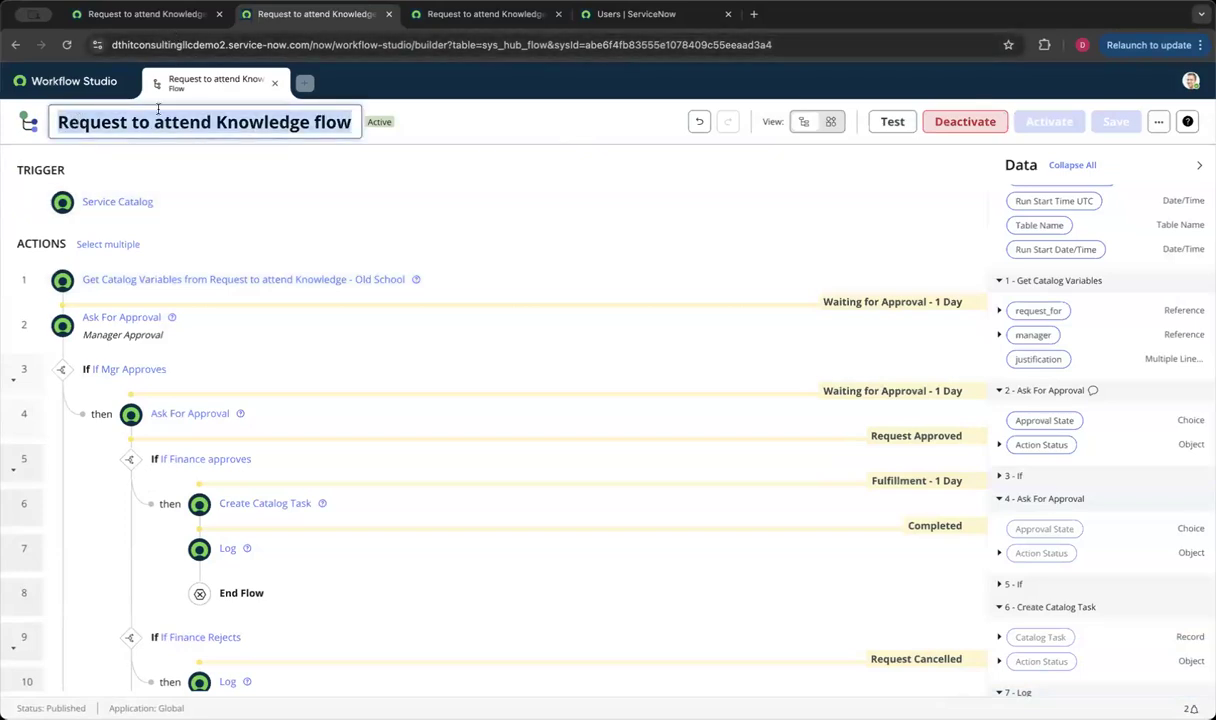
{"action": "left_click", "coordinate": [160, 22]}
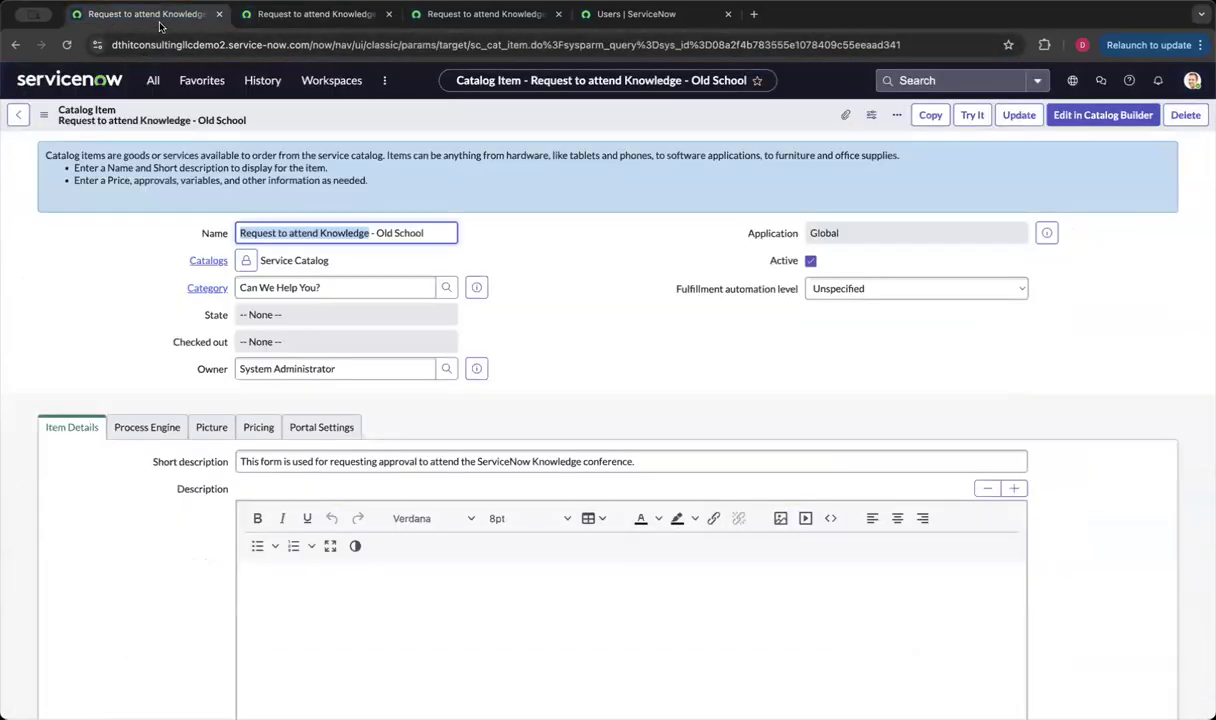
{"action": "left_click", "coordinate": [146, 430]}
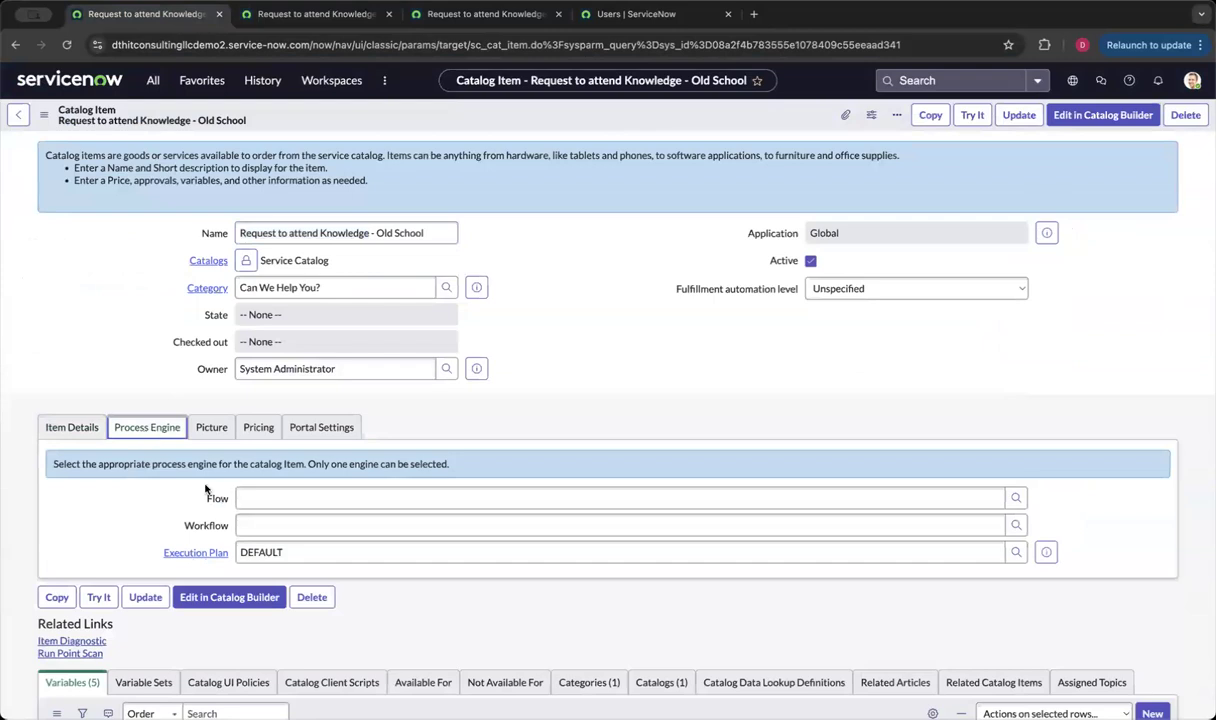
{"action": "left_click", "coordinate": [243, 498]}
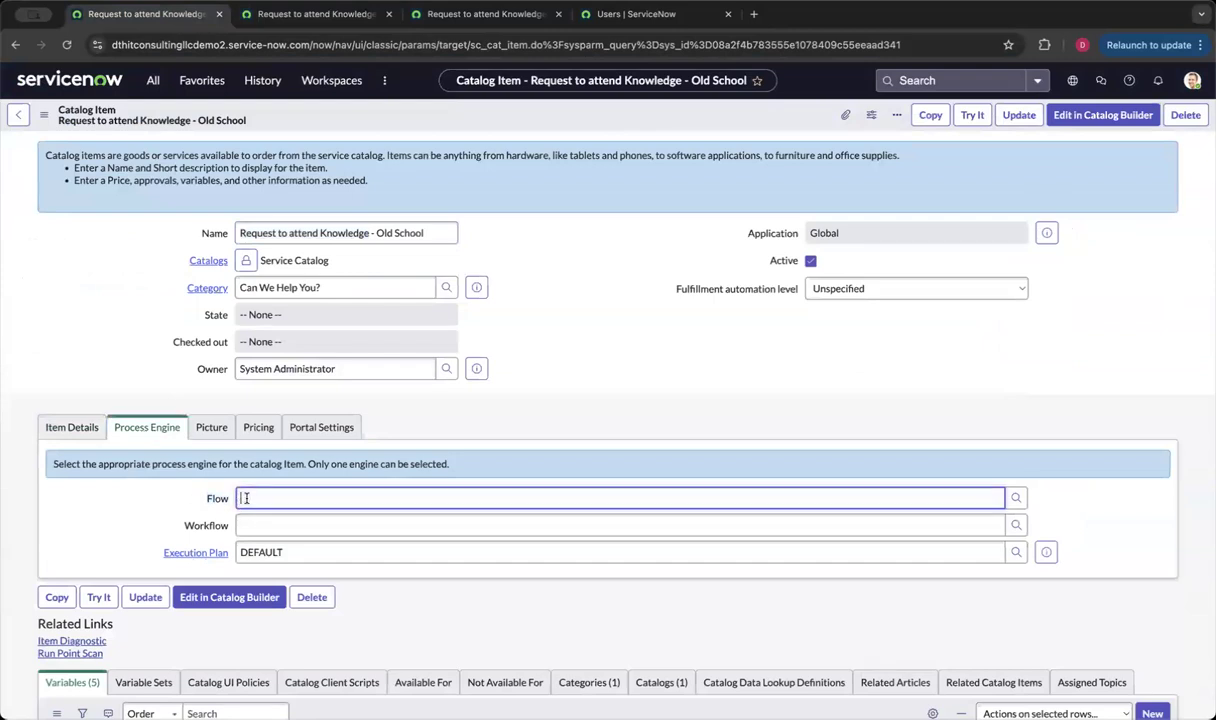
{"action": "key", "text": "super+v"}
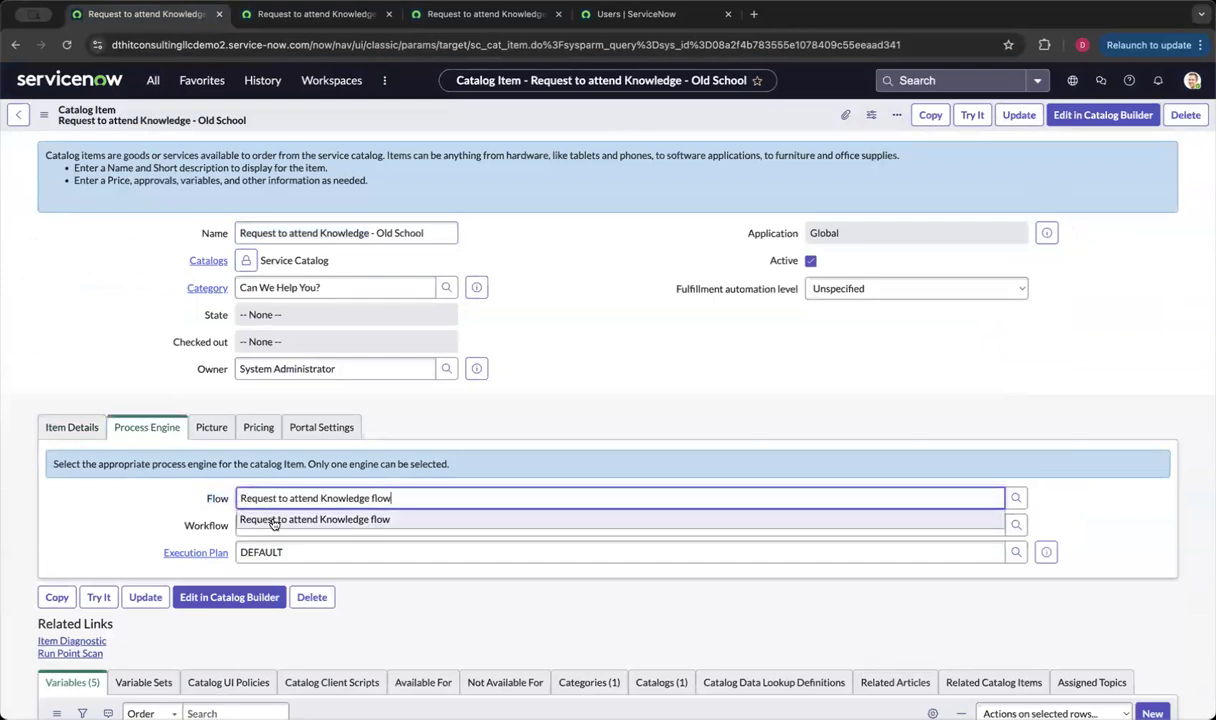
{"action": "left_click", "coordinate": [272, 519]}
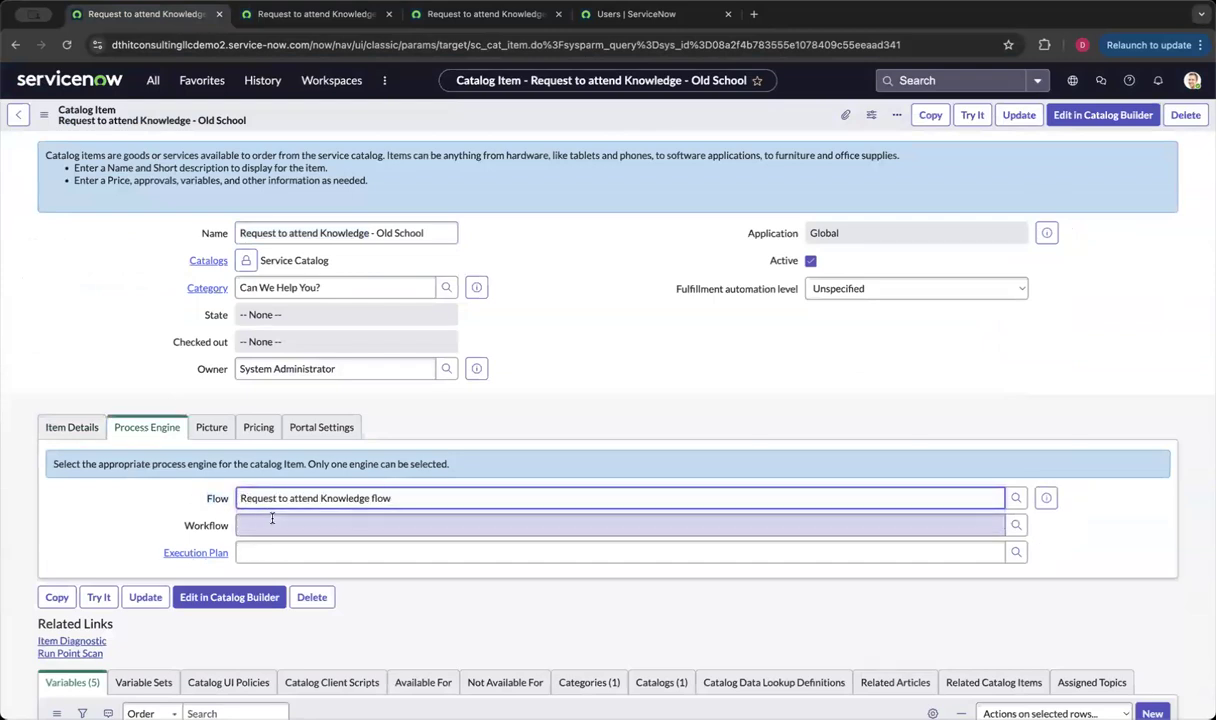
{"action": "right_click", "coordinate": [410, 117]}
{"action": "left_click", "coordinate": [436, 124]}
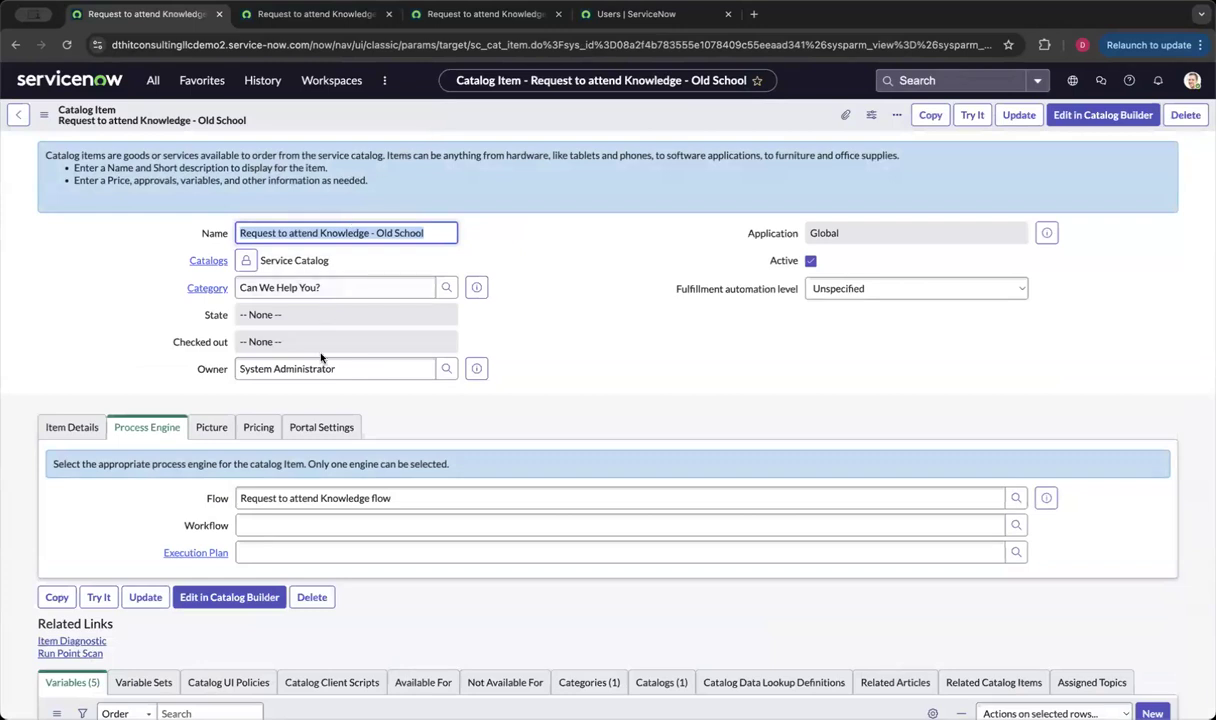
Step: Open the Employee Center portal by changing the flow page's URL path to esc, and dismiss the Employee Center version announcement
{"action": "left_click", "coordinate": [316, 14]}
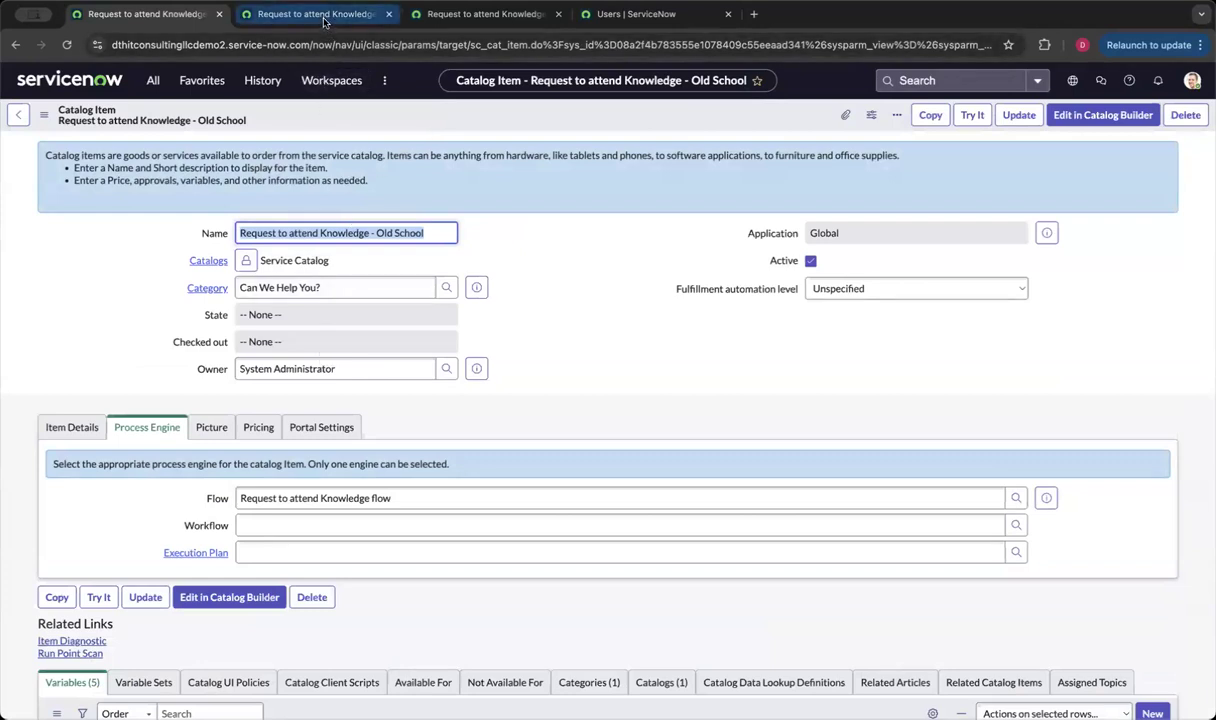
{"action": "left_click", "coordinate": [333, 40]}
{"action": "left_click", "coordinate": [330, 41]}
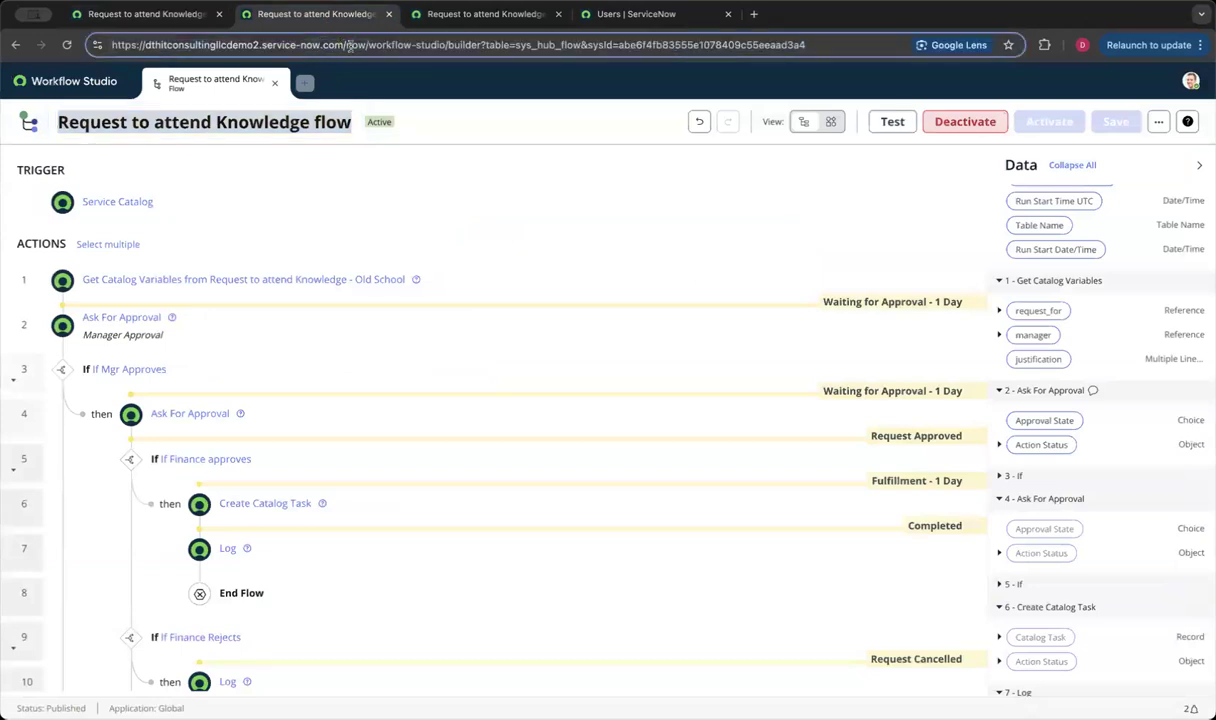
{"action": "left_click_drag", "start_coordinate": [371, 70], "coordinate": [374, 71]}
{"action": "key", "text": "BackSpace"}
{"action": "key", "text": "BackSpace"}
{"action": "type", "text": "esc"}
{"action": "key", "text": "Return"}
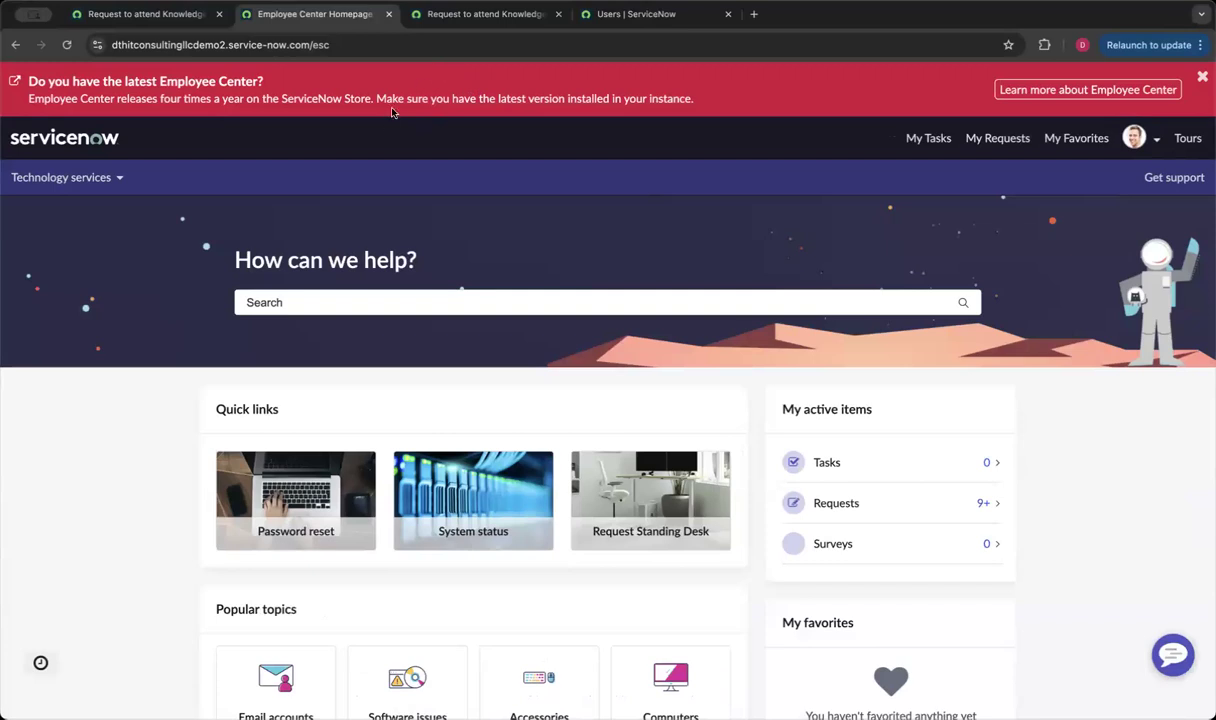
{"action": "left_click", "coordinate": [1202, 77]}
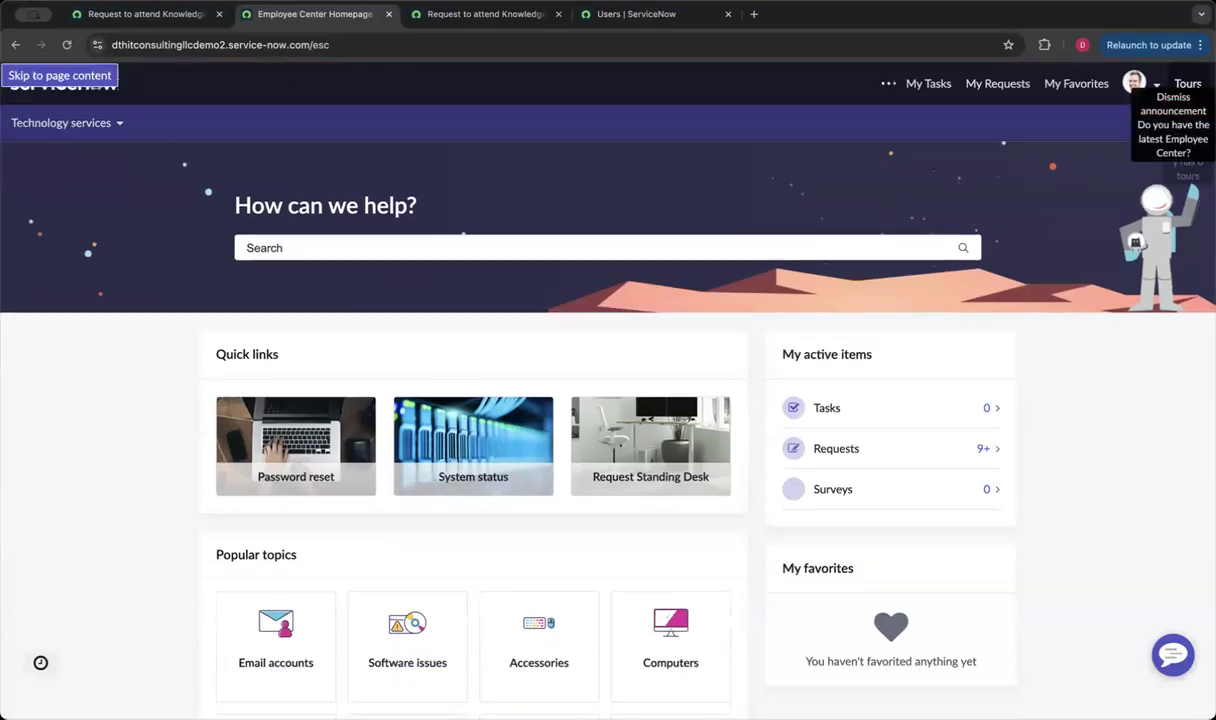
Step: Search the Employee Center for Request to attend Knowledge - Old School and open its request form to check the quantity and delivery time options
{"action": "left_click", "coordinate": [367, 247]}
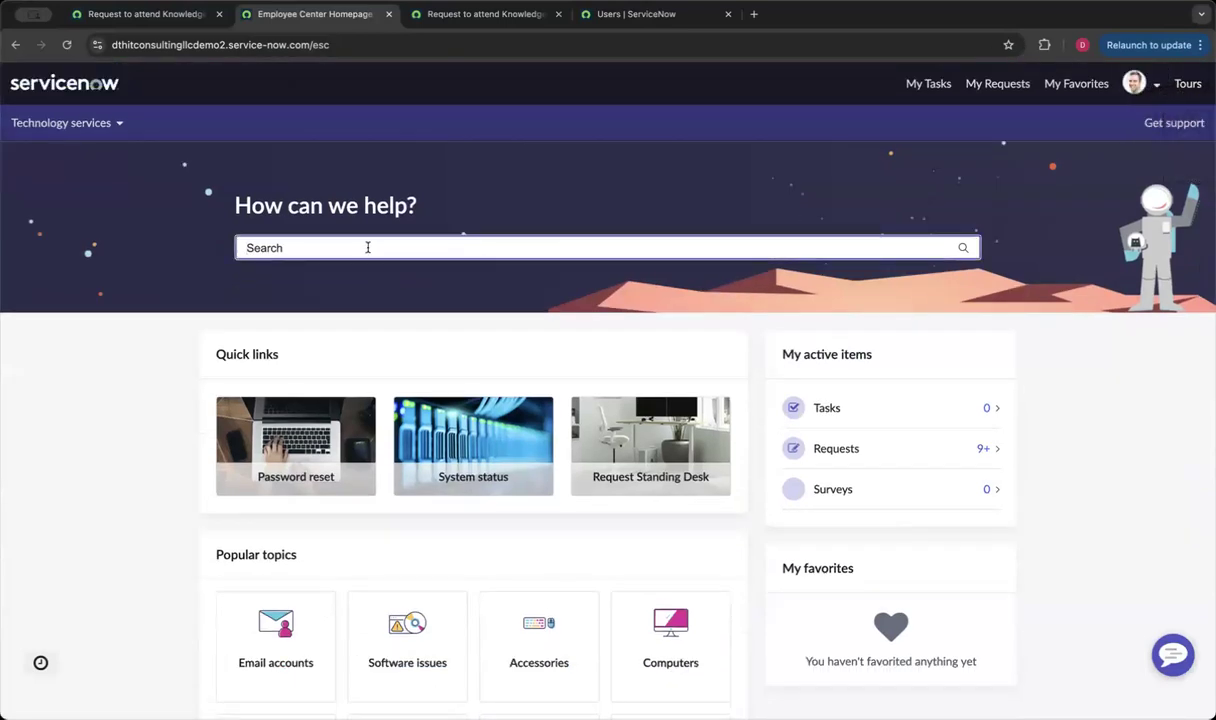
{"action": "left_click", "coordinate": [290, 230]}
{"action": "left_click_drag", "start_coordinate": [240, 228], "coordinate": [410, 230]}
{"action": "triple_click", "coordinate": [415, 230]}
{"action": "key", "text": "super+c"}
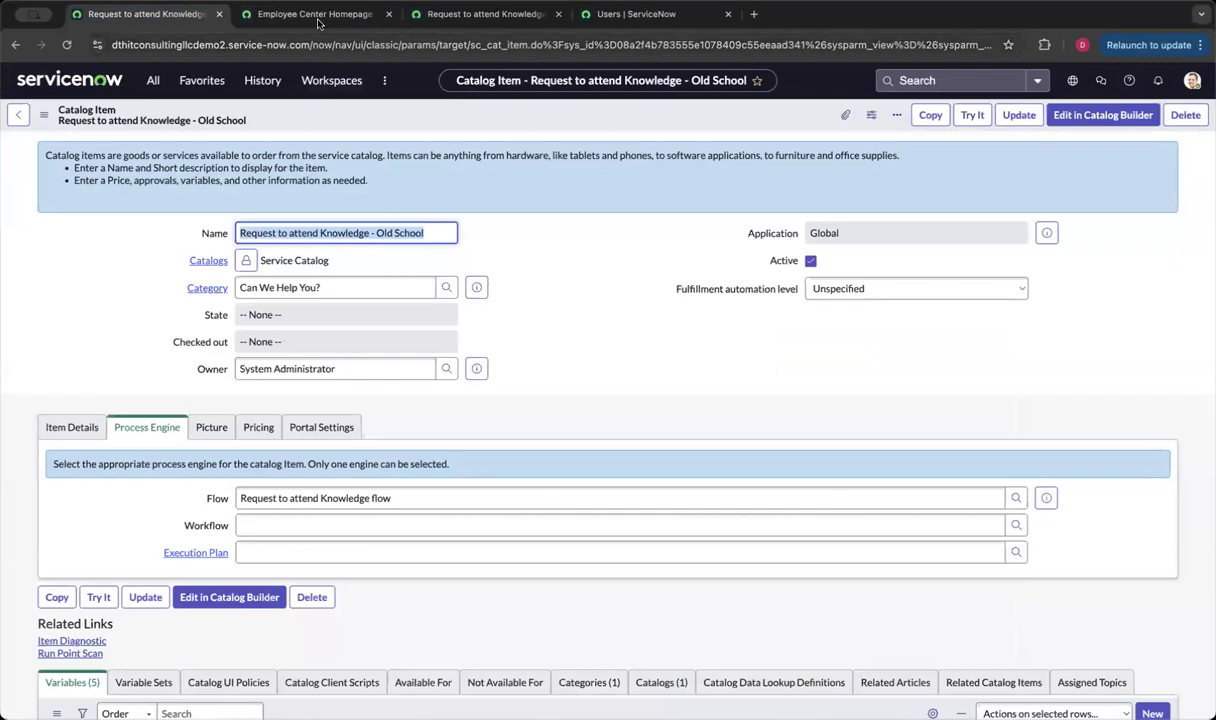
{"action": "left_click", "coordinate": [316, 16]}
{"action": "key", "text": "super+v"}
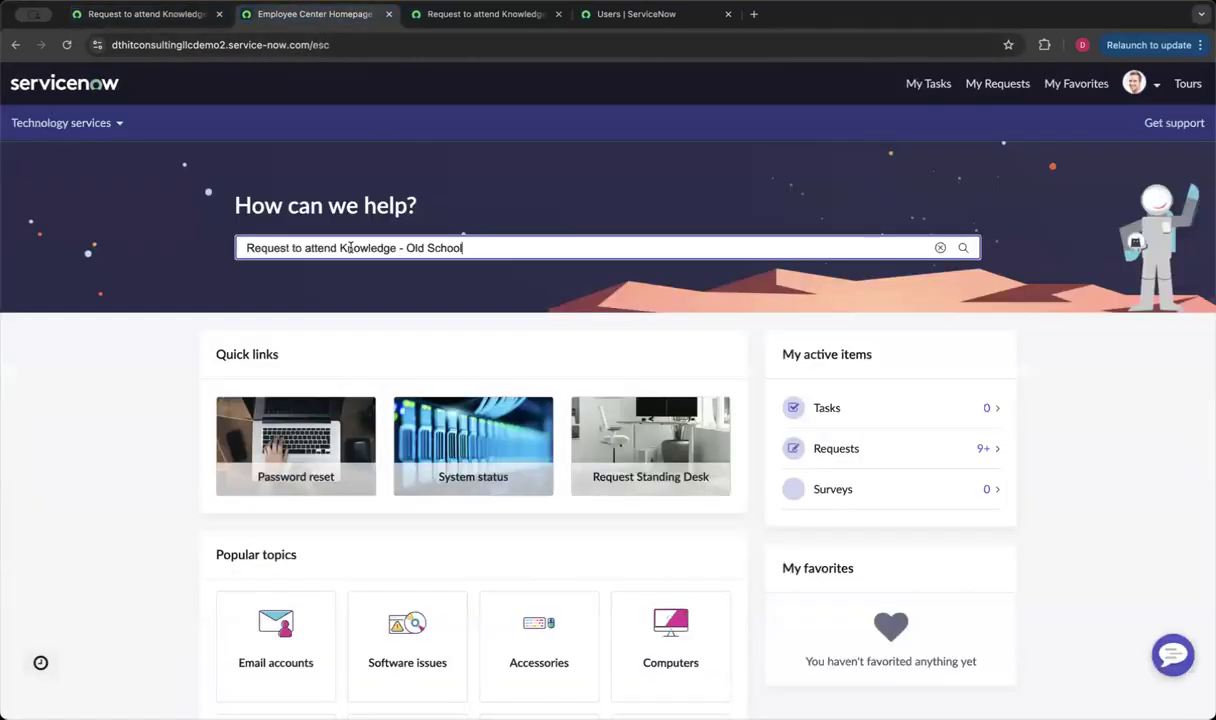
{"action": "key", "text": "Return"}
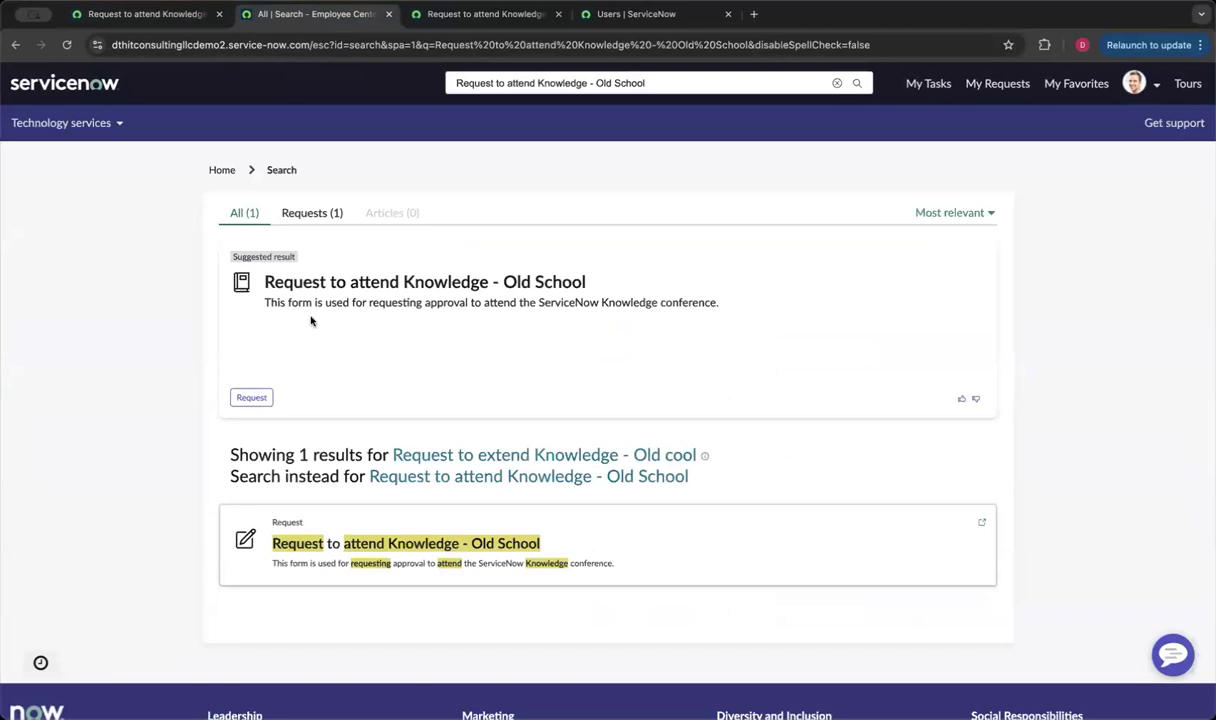
{"action": "left_click", "coordinate": [253, 398]}
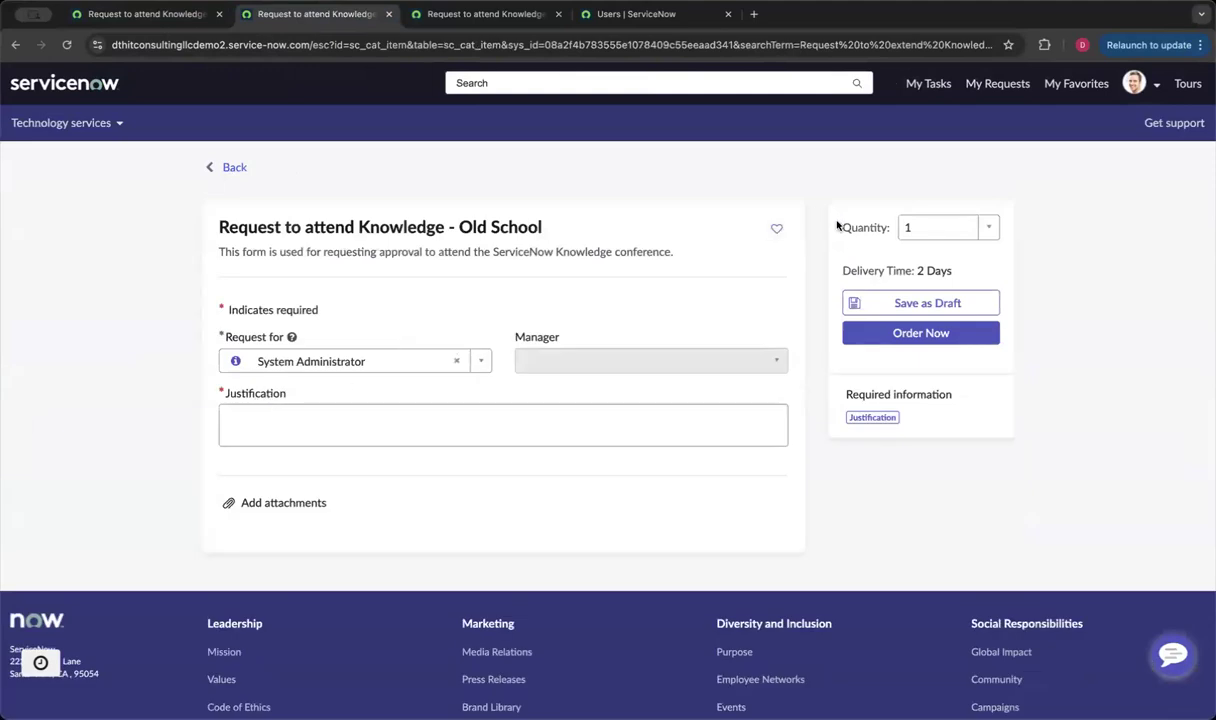
{"action": "left_click_drag", "start_coordinate": [838, 228], "coordinate": [897, 228]}
{"action": "left_click_drag", "start_coordinate": [804, 256], "coordinate": [890, 282]}
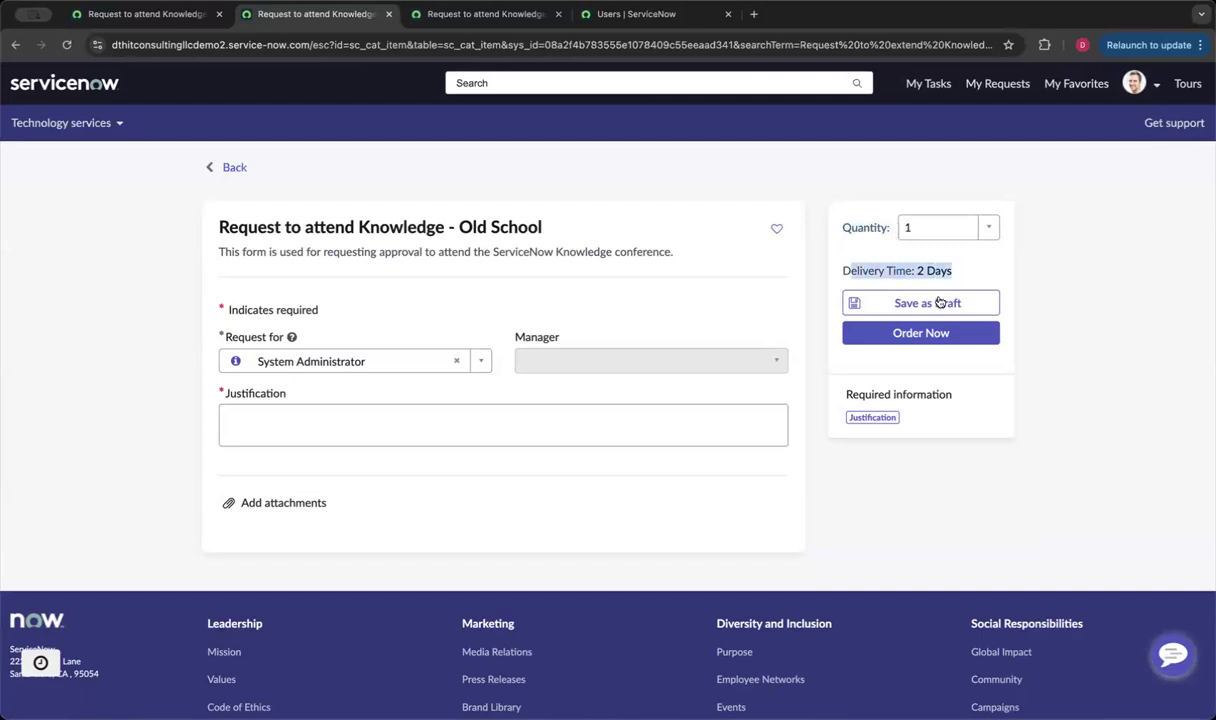
Step: Set the catalog item's portal request method to Submit and save the record
{"action": "left_click", "coordinate": [167, 22]}
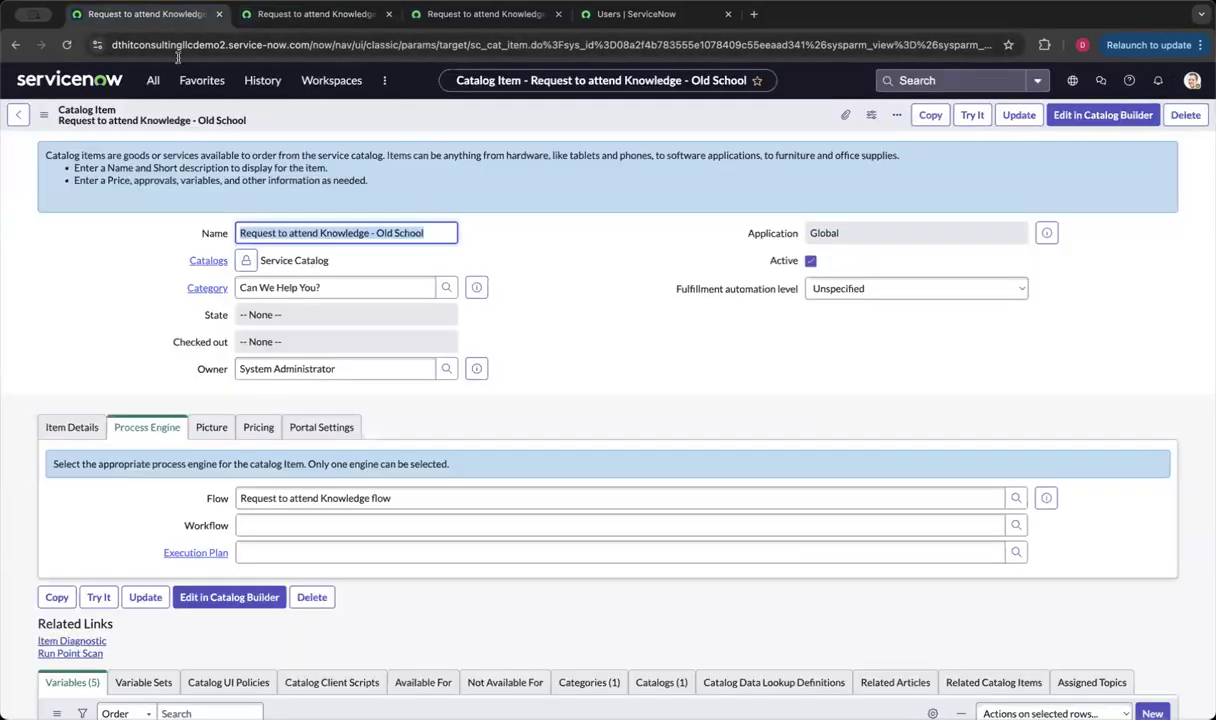
{"action": "left_click", "coordinate": [314, 429]}
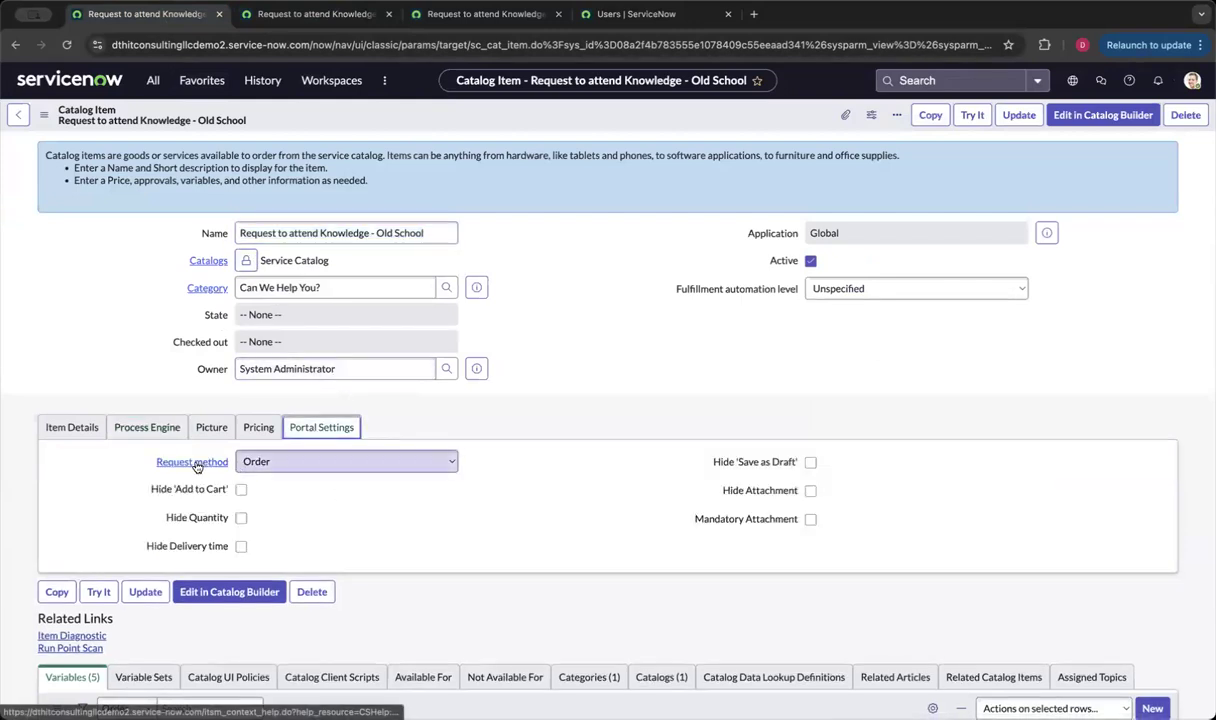
{"action": "left_click", "coordinate": [336, 466]}
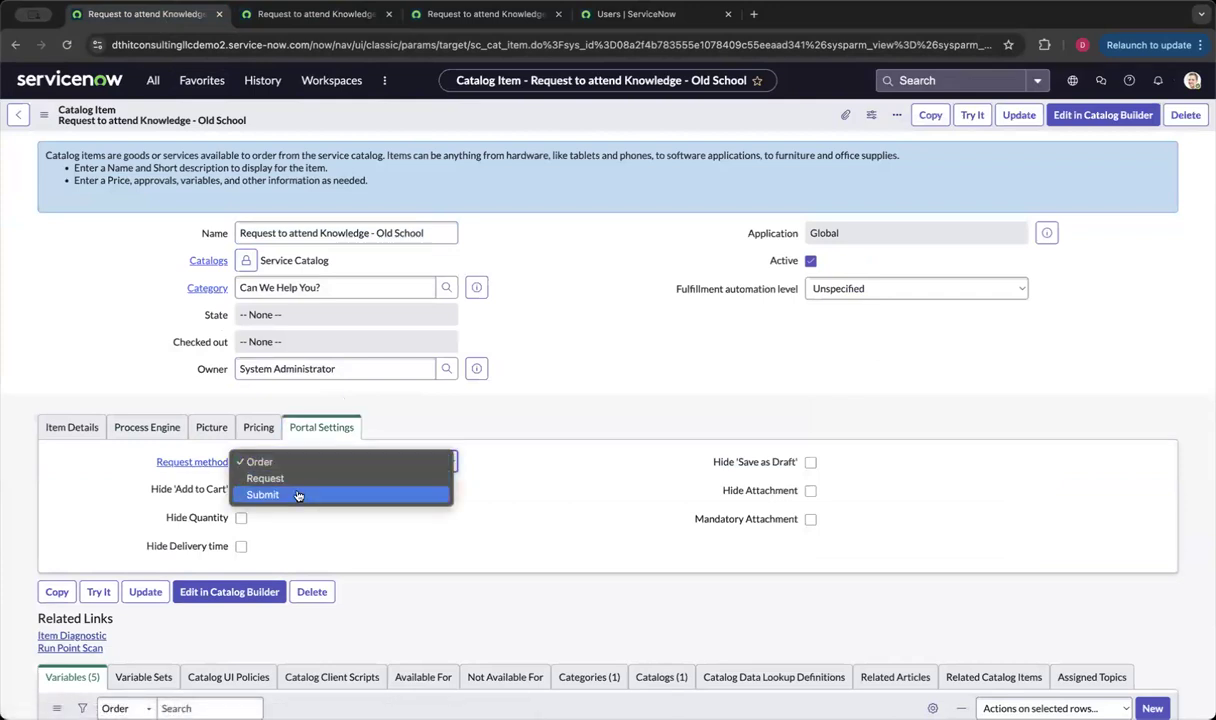
{"action": "left_click", "coordinate": [298, 495]}
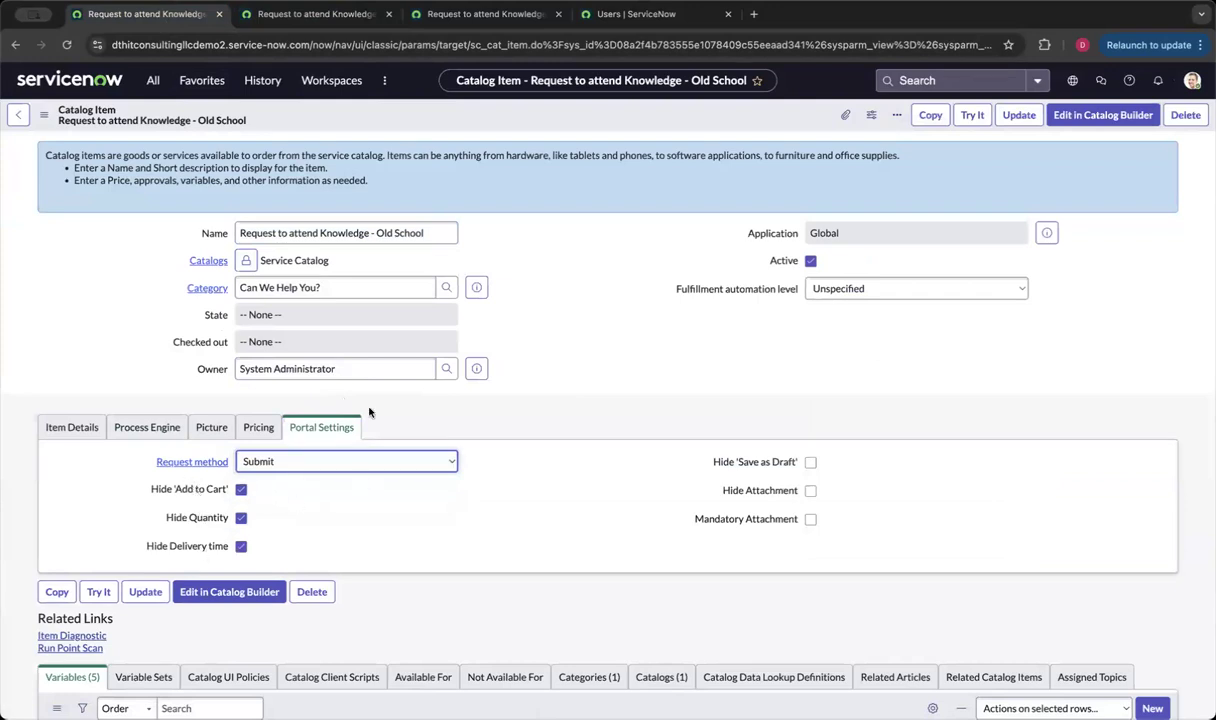
{"action": "right_click", "coordinate": [444, 110]}
{"action": "left_click", "coordinate": [456, 117]}
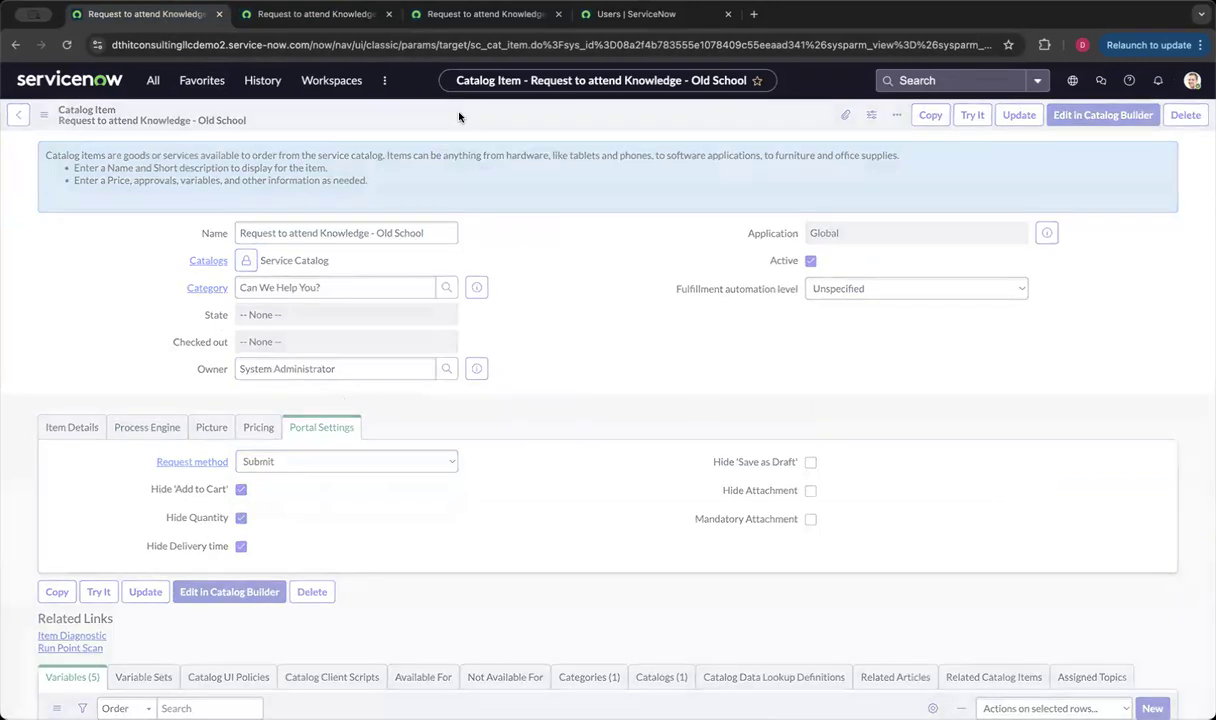
Step: Close the Catalog Builder and Users list pages, and reload the Old School request form in Employee Center
{"action": "left_click", "coordinate": [451, 24]}
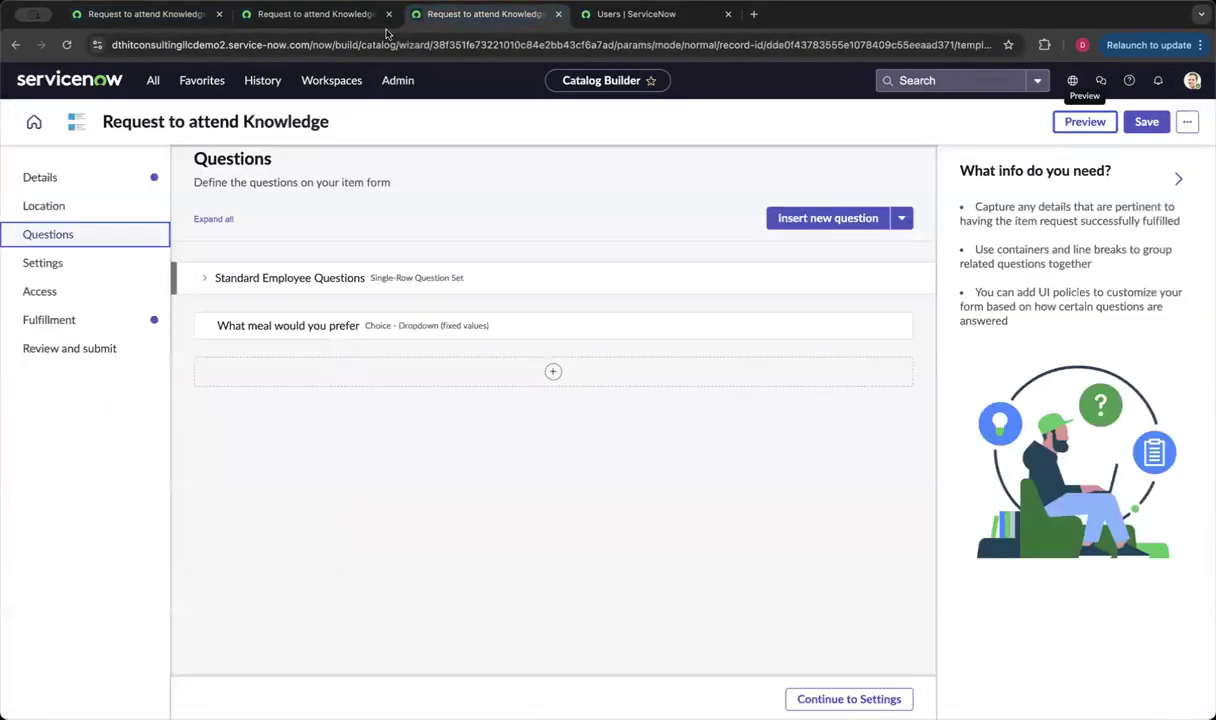
{"action": "left_click", "coordinate": [560, 15]}
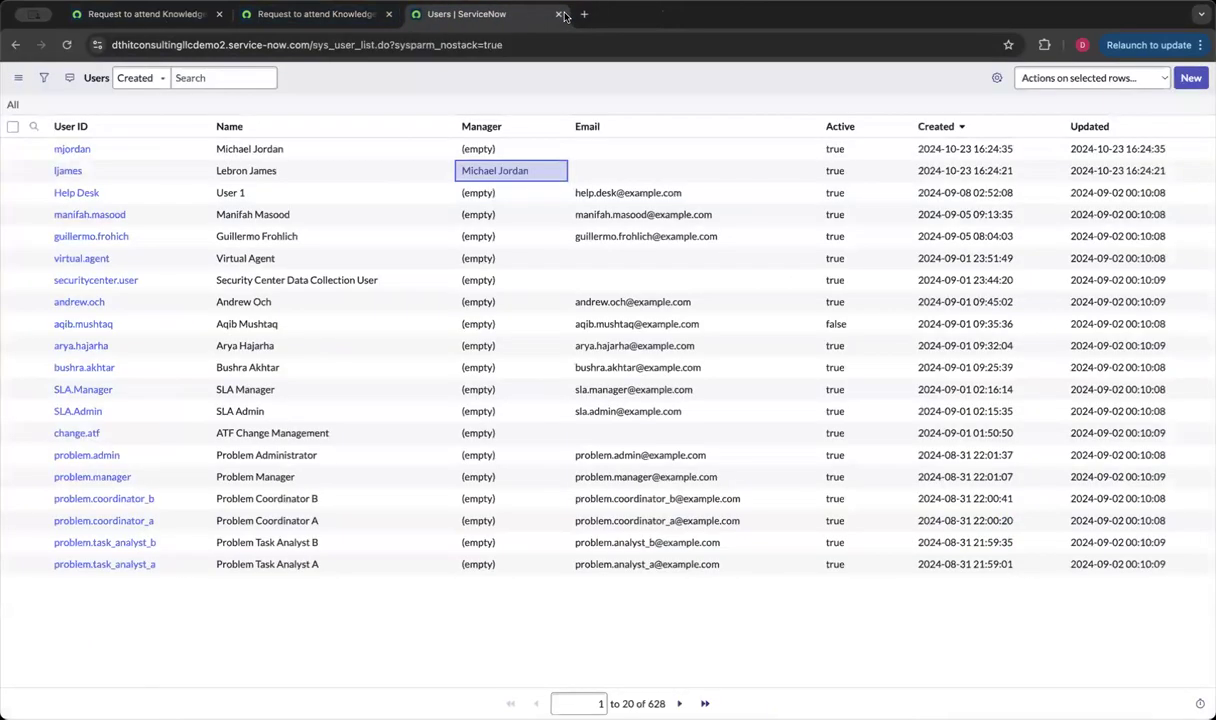
{"action": "left_click", "coordinate": [560, 15]}
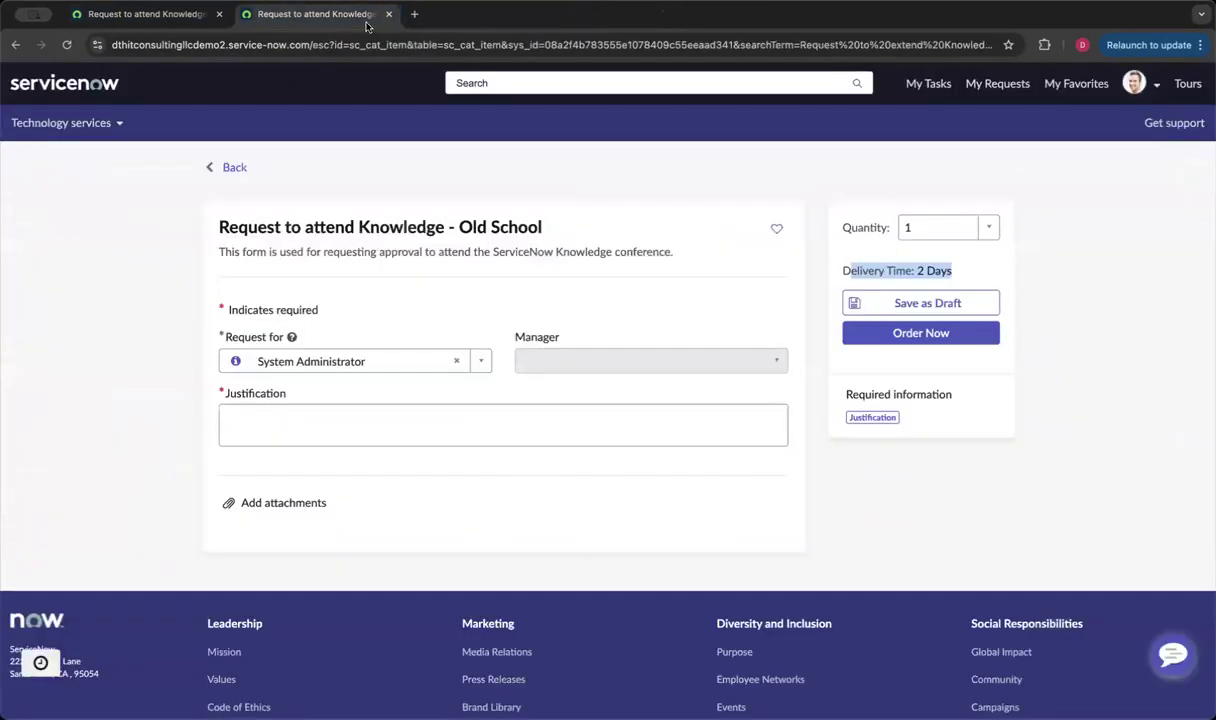
{"action": "left_click", "coordinate": [67, 45]}
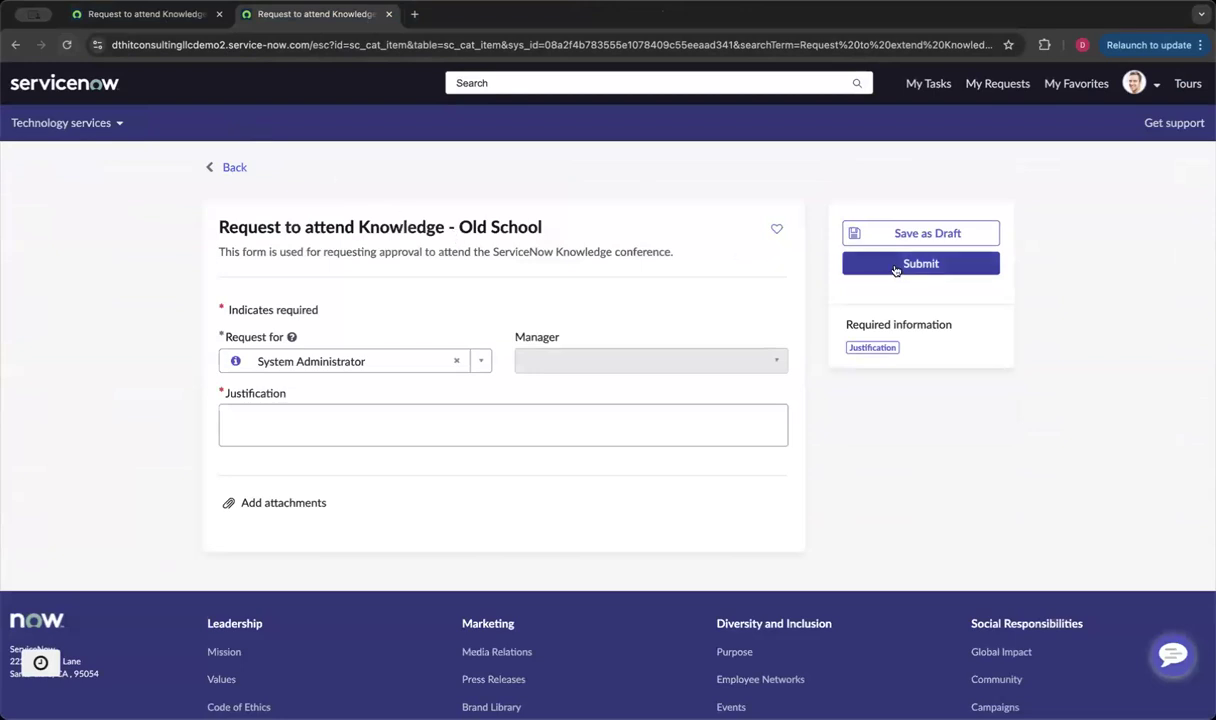
Step: Set the Request for field on the Old School request form to Lebron James
{"action": "left_click", "coordinate": [454, 364]}
{"action": "left_click", "coordinate": [345, 363]}
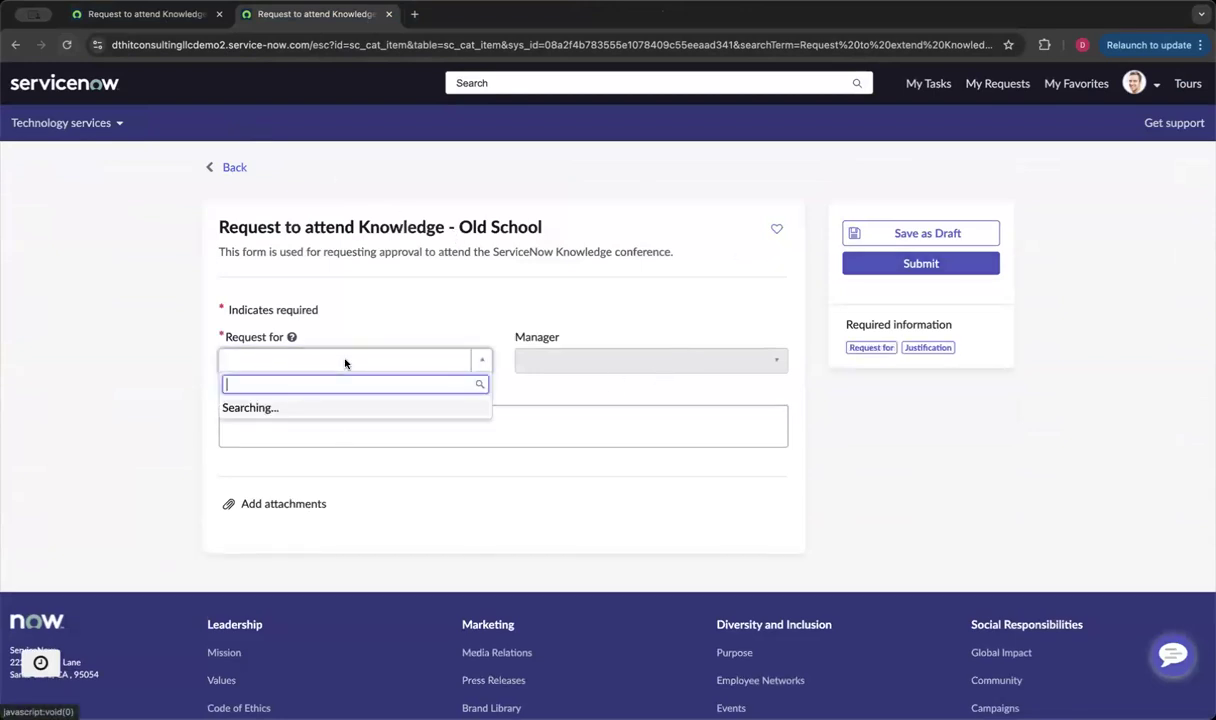
{"action": "type", "text": "lebr"}
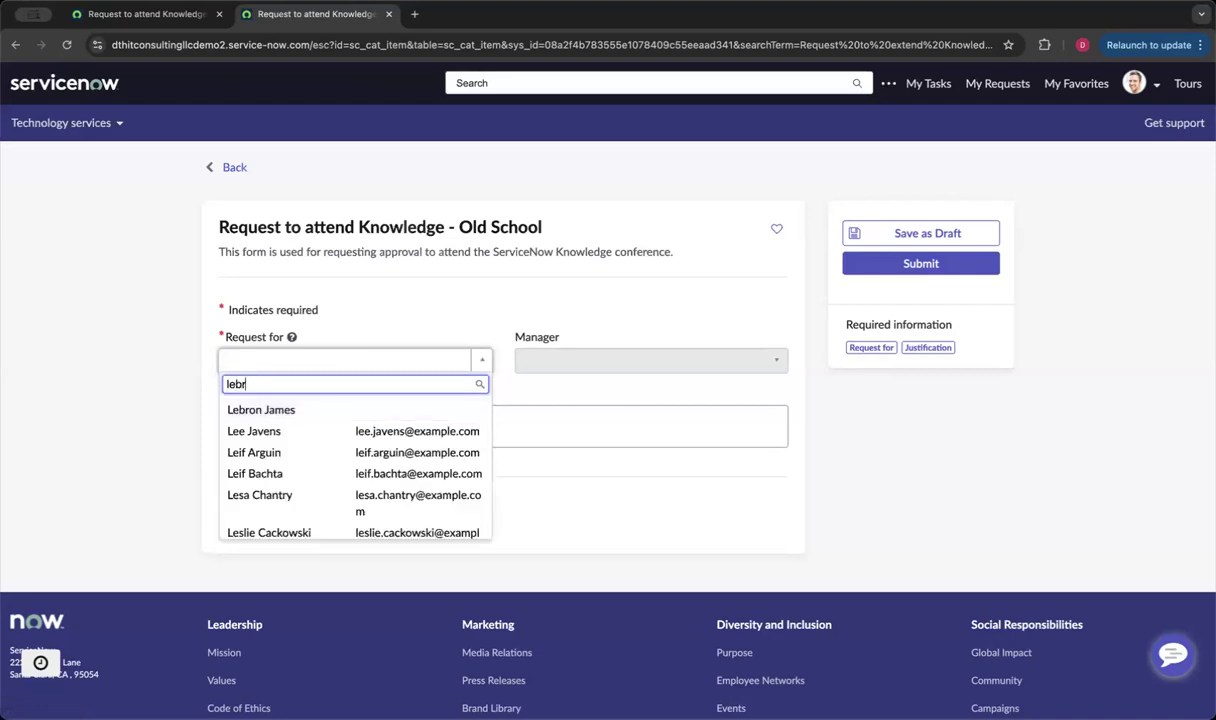
{"action": "left_click", "coordinate": [312, 406]}
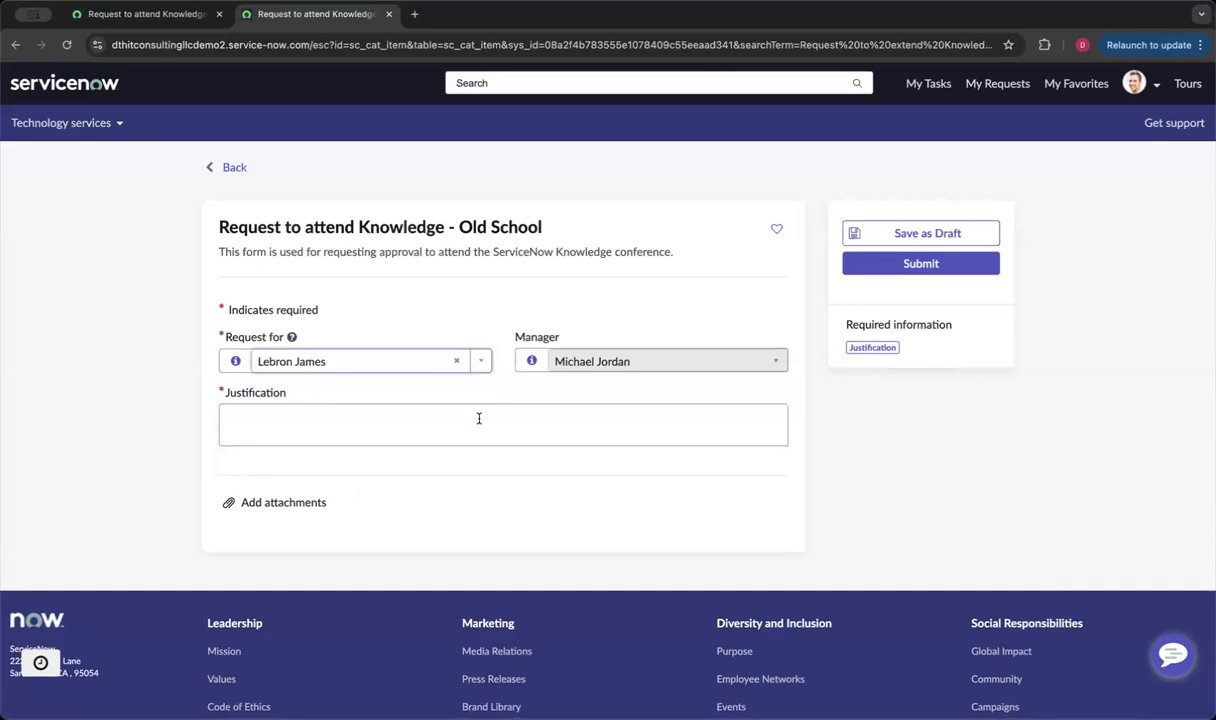
Step: Enter a justification about wanting to see the presenter because he is said to be great, and submit the request
{"action": "left_click", "coordinate": [392, 427]}
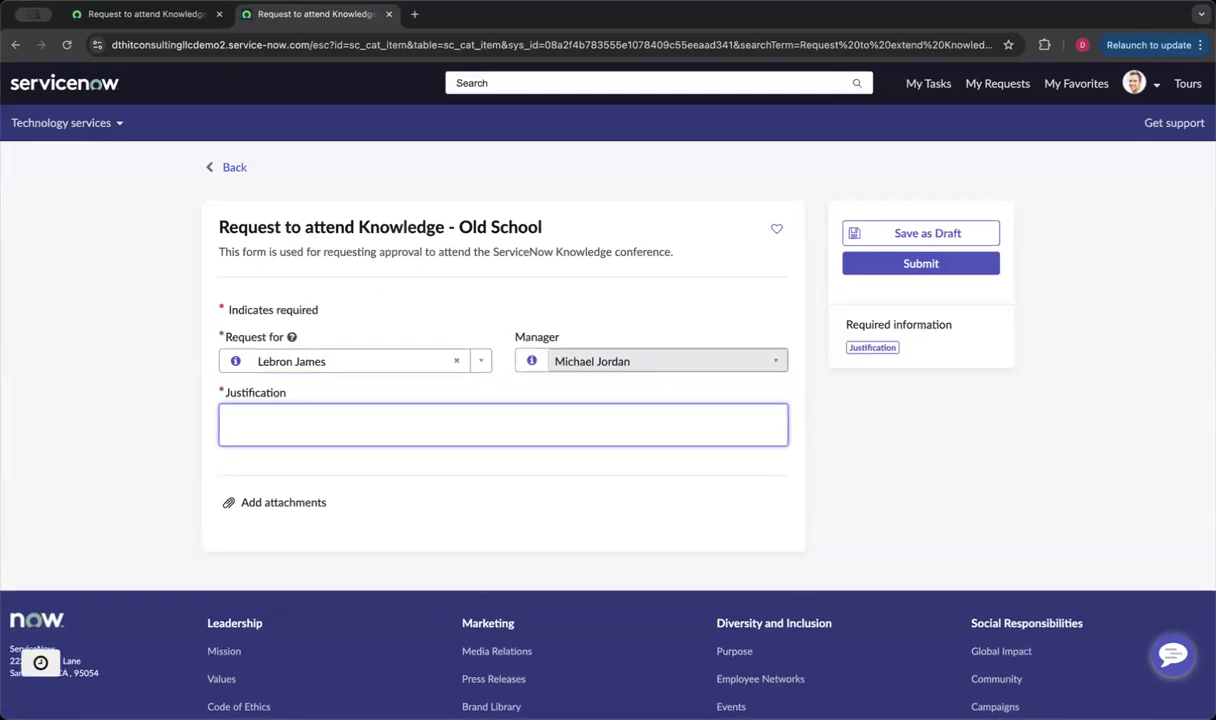
{"action": "type", "text": "I wo"}
{"action": "type", "text": "uld like to see Dont"}
{"action": "type", "text": "e2 "}
{"action": "type", "text": "as I he"}
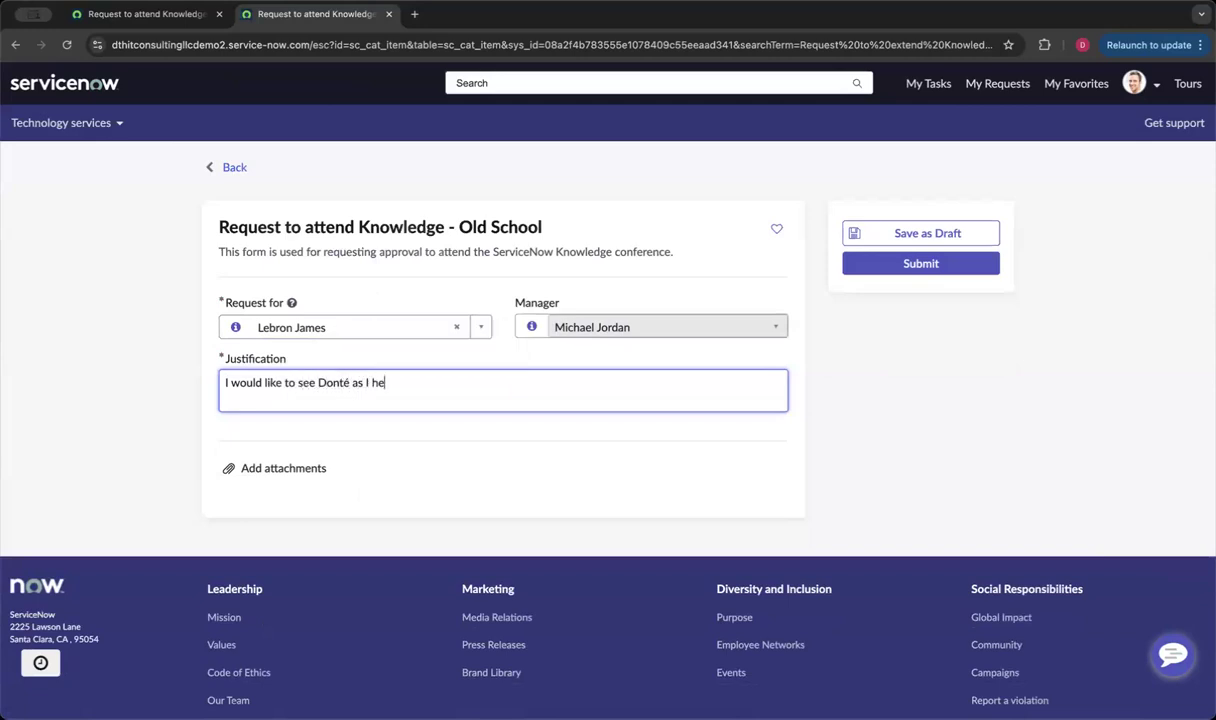
{"action": "type", "text": "ard he is great!"}
{"action": "left_click", "coordinate": [880, 270]}
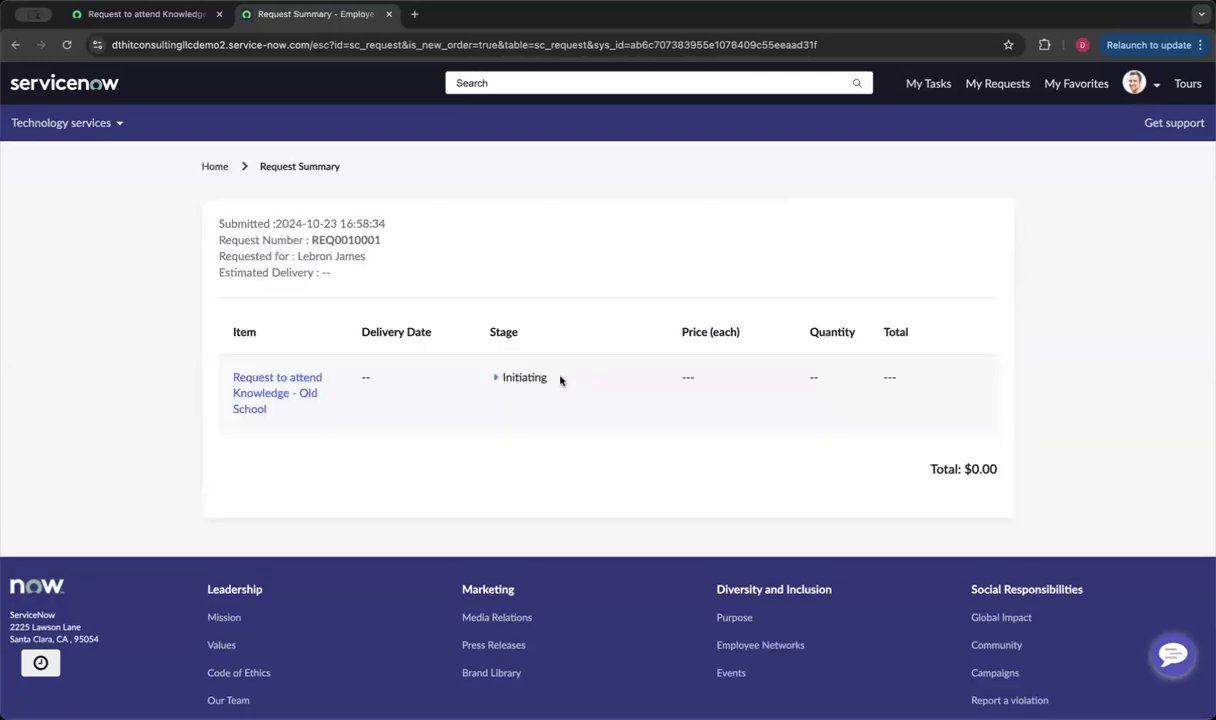
Step: Refresh the request summary and examine the stage list there and on the Old School requested item's page
{"action": "left_click", "coordinate": [67, 45]}
{"action": "left_click", "coordinate": [495, 380]}
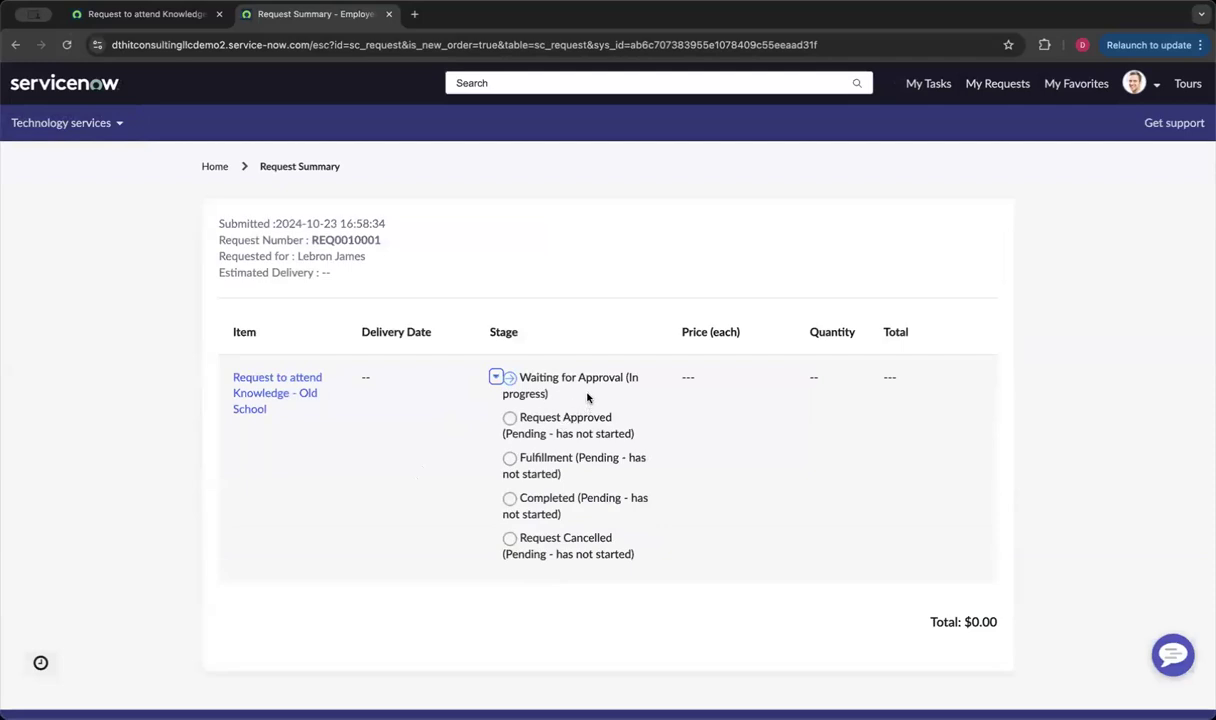
{"action": "left_click_drag", "start_coordinate": [525, 374], "coordinate": [589, 397]}
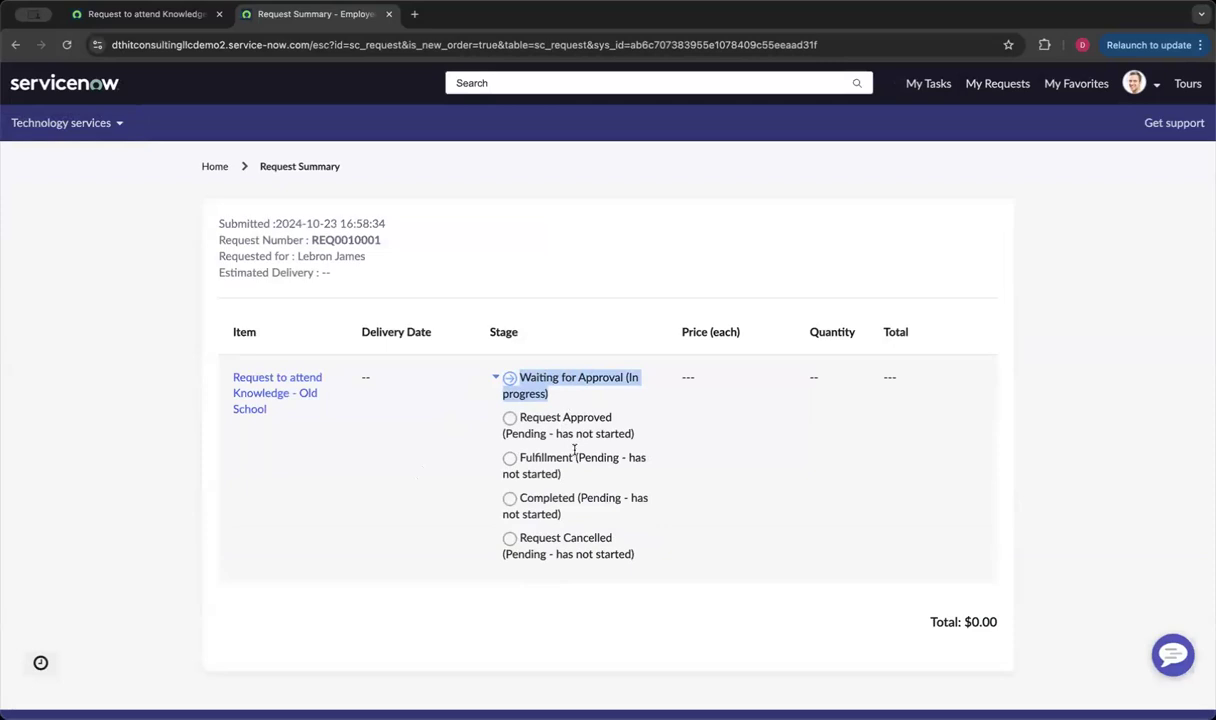
{"action": "left_click", "coordinate": [280, 380]}
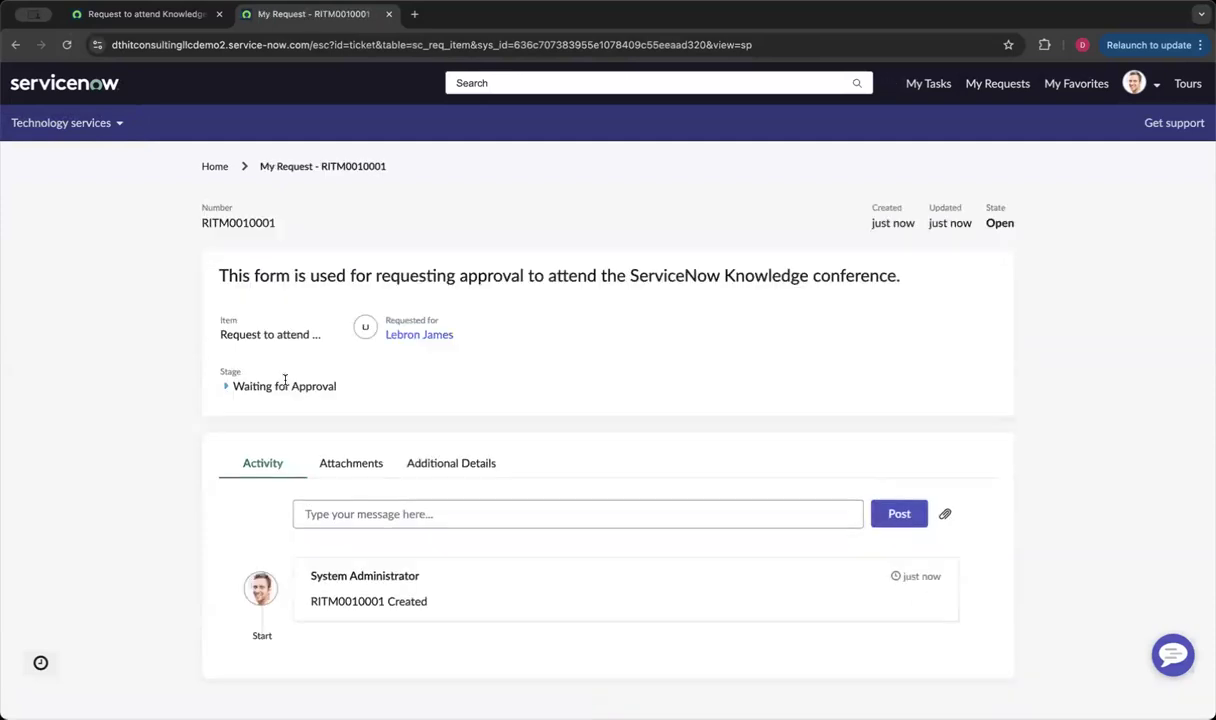
{"action": "left_click", "coordinate": [226, 386]}
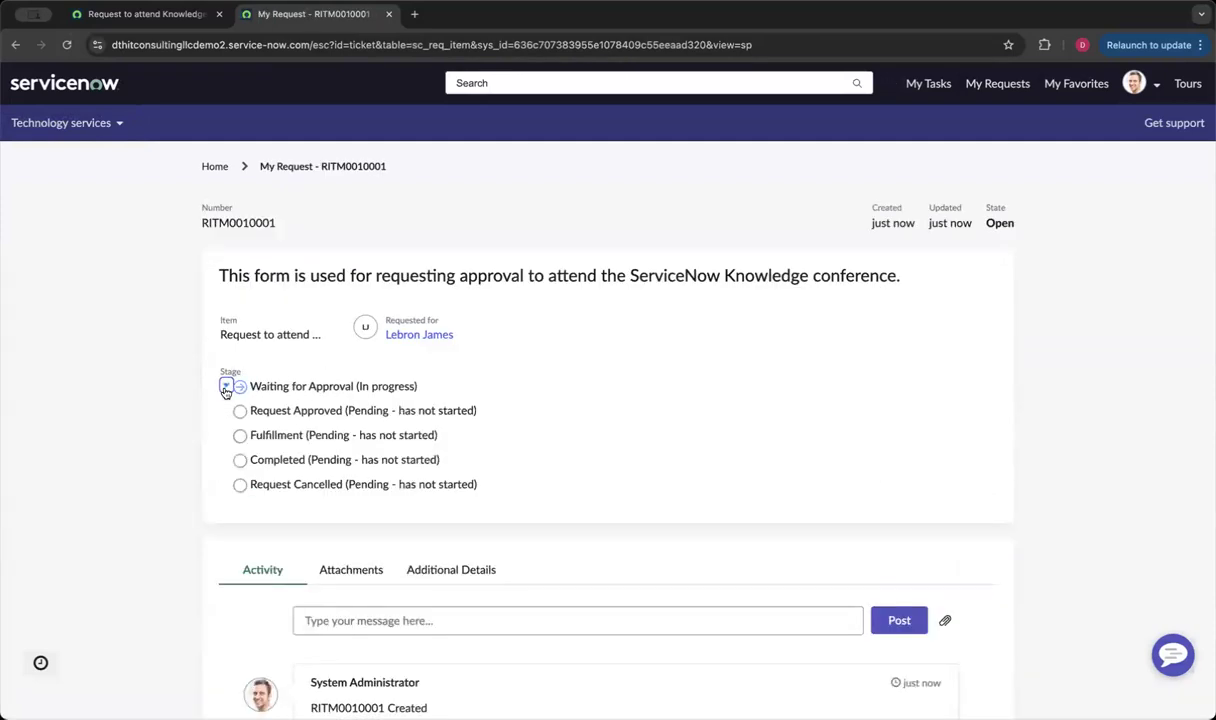
{"action": "left_click", "coordinate": [226, 388]}
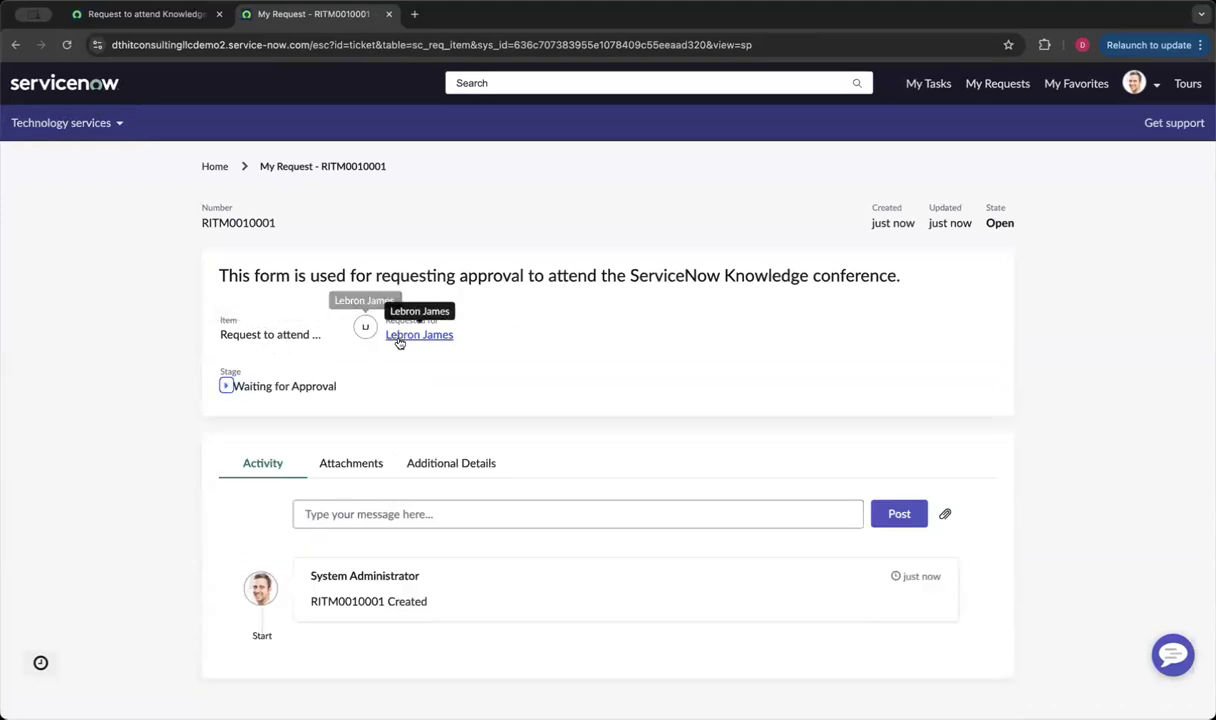
Step: Attach the file TEST_ATTACHMENT.rtf to the requested item
{"action": "left_click", "coordinate": [345, 469]}
{"action": "left_click", "coordinate": [452, 464]}
{"action": "left_click", "coordinate": [354, 464]}
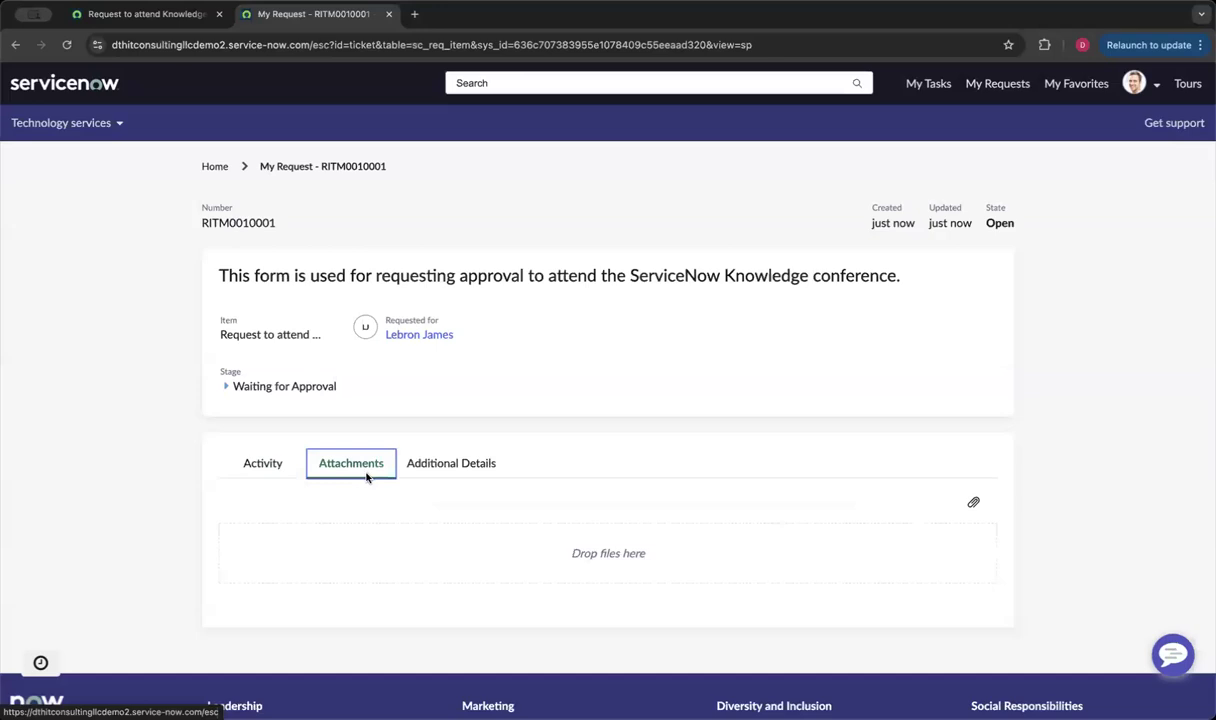
{"action": "left_click", "coordinate": [975, 505]}
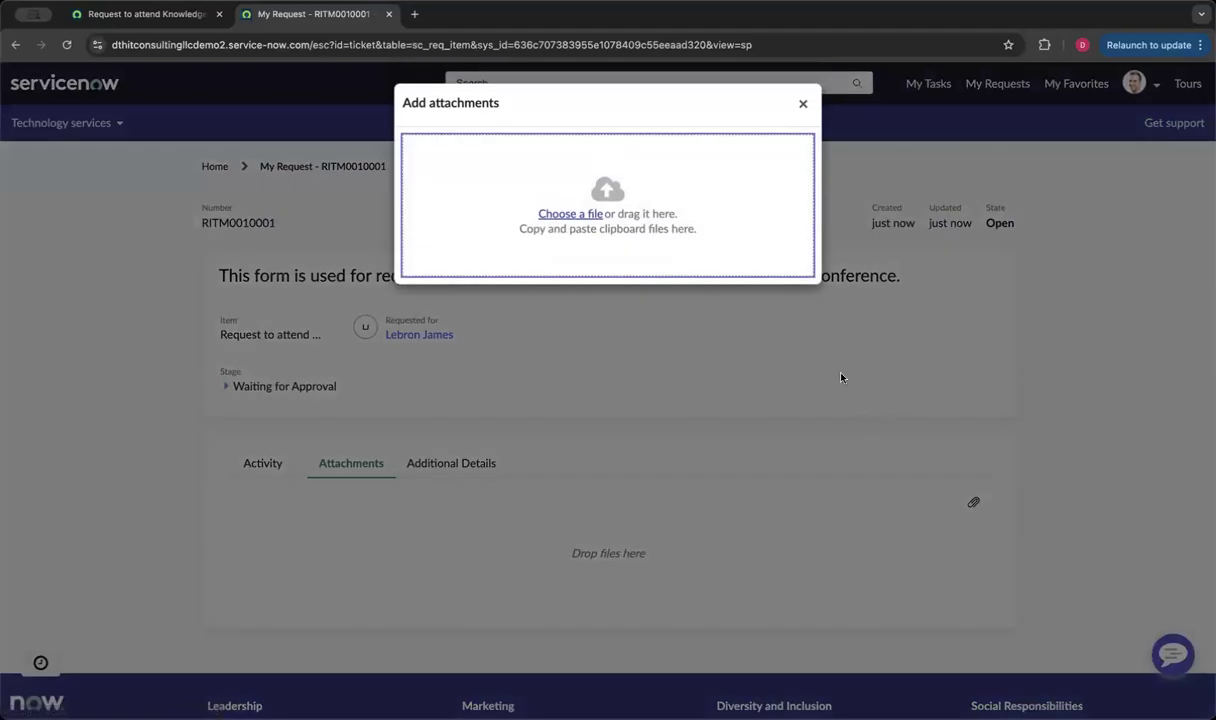
{"action": "left_click", "coordinate": [570, 214]}
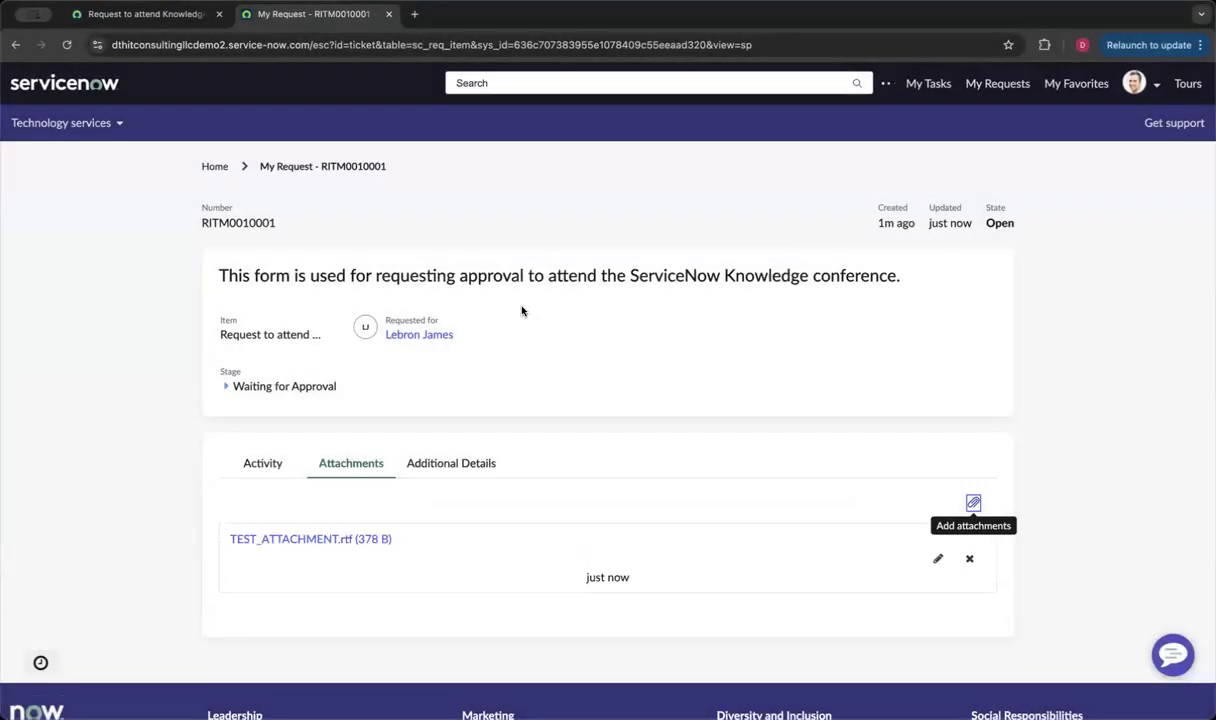
Step: Review the requested item's additional details, post the comment "I forgot to mention I only fly private", and dismiss the notice
{"action": "left_click", "coordinate": [452, 466]}
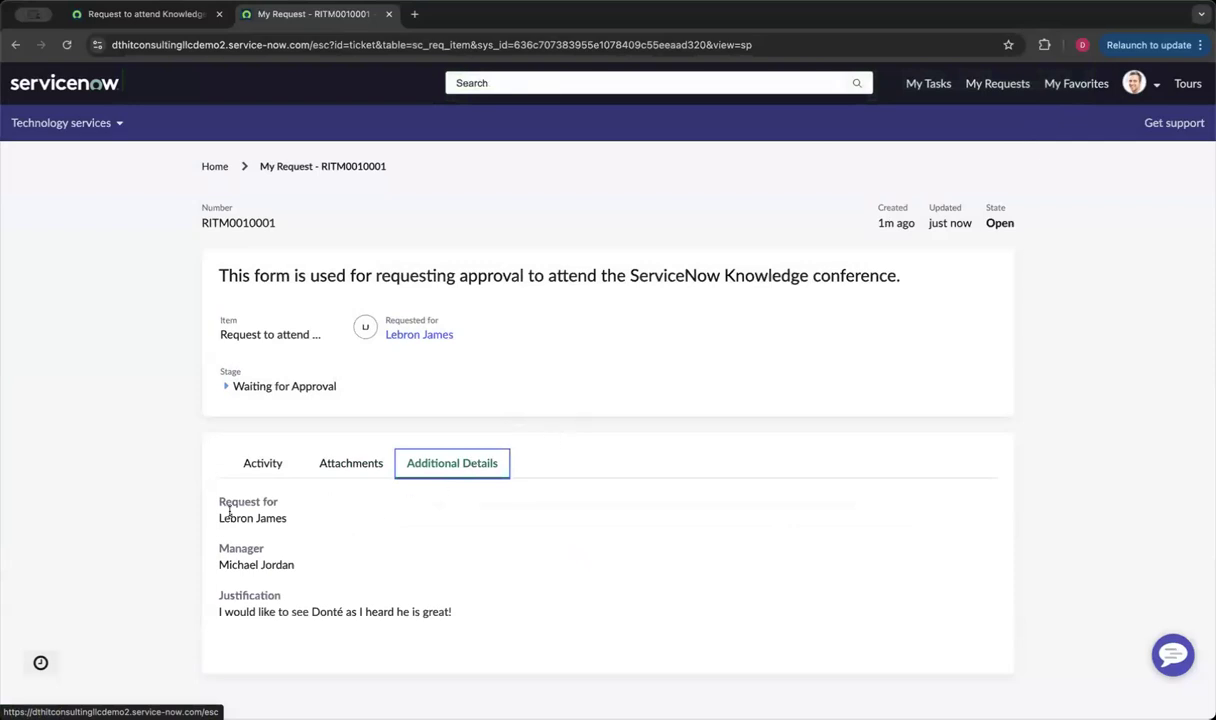
{"action": "left_click", "coordinate": [272, 466]}
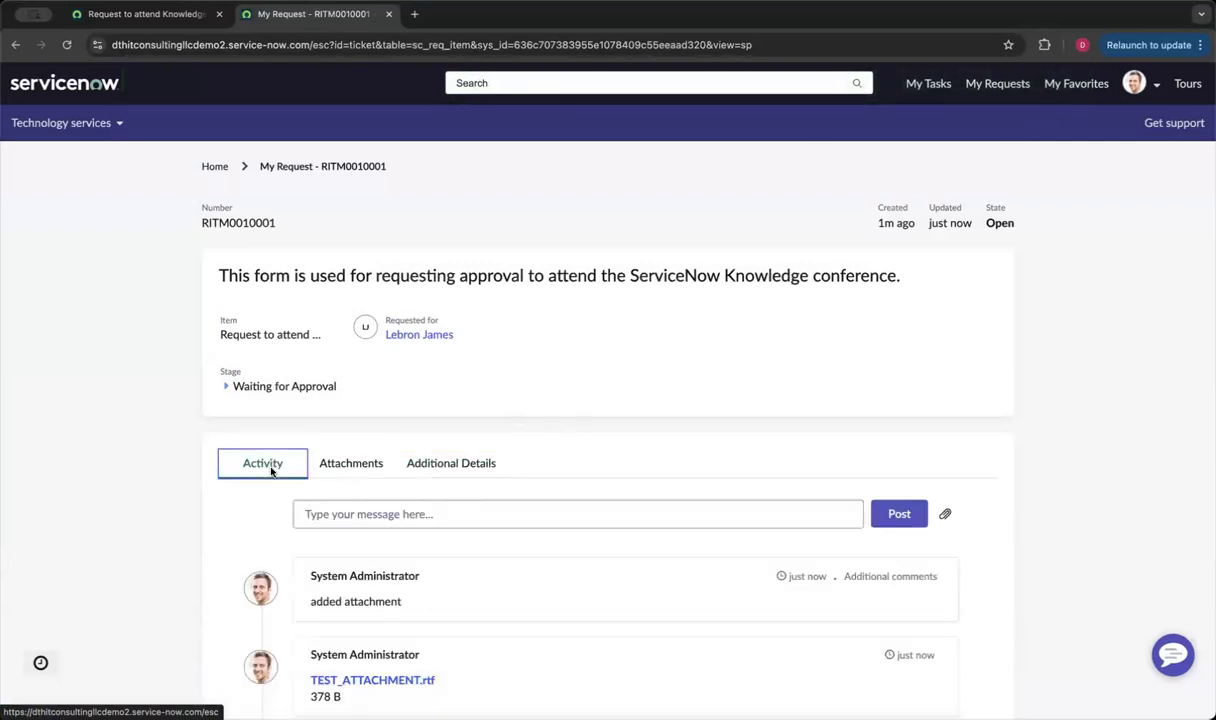
{"action": "left_click", "coordinate": [432, 515]}
{"action": "type", "text": "I forgot to men"}
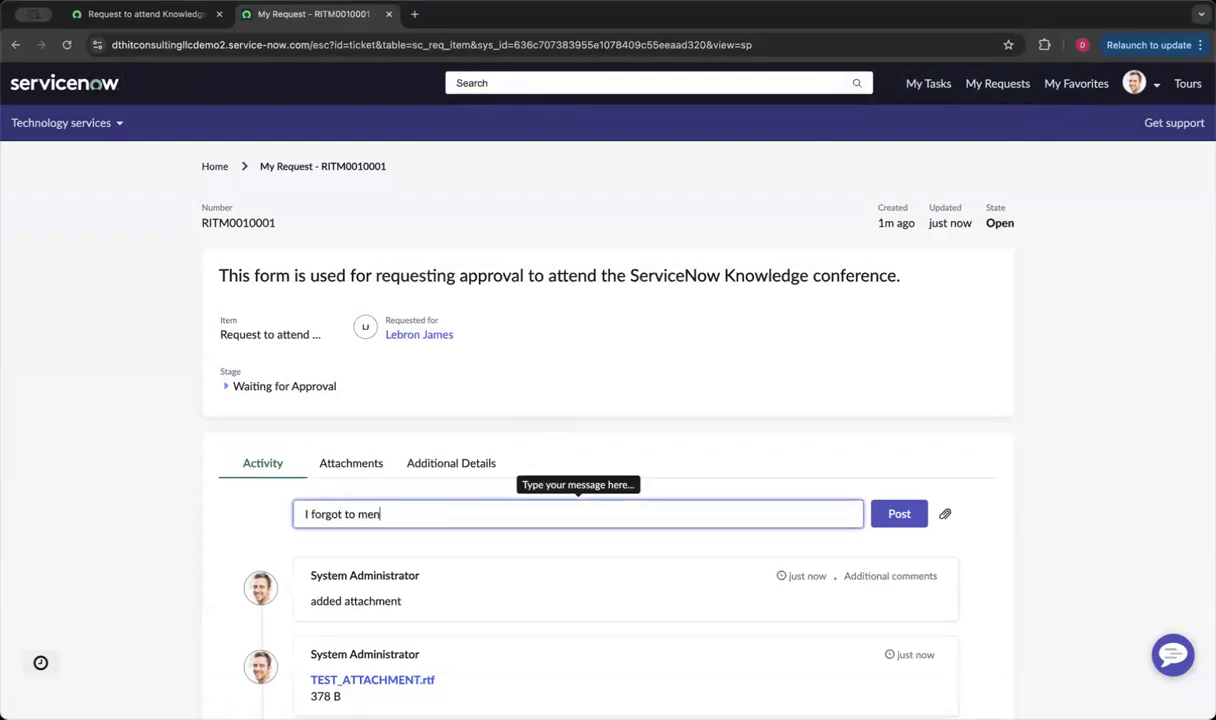
{"action": "type", "text": "tion I only fly private"}
{"action": "left_click", "coordinate": [899, 514]}
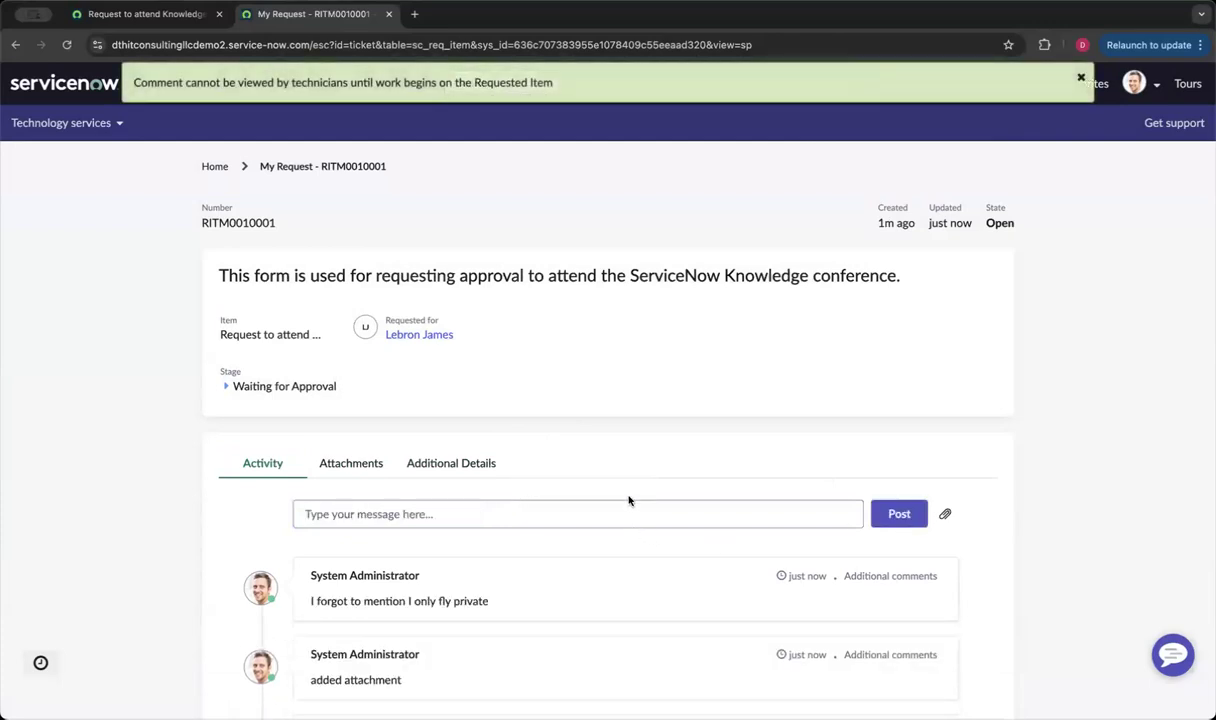
{"action": "left_click", "coordinate": [1081, 77]}
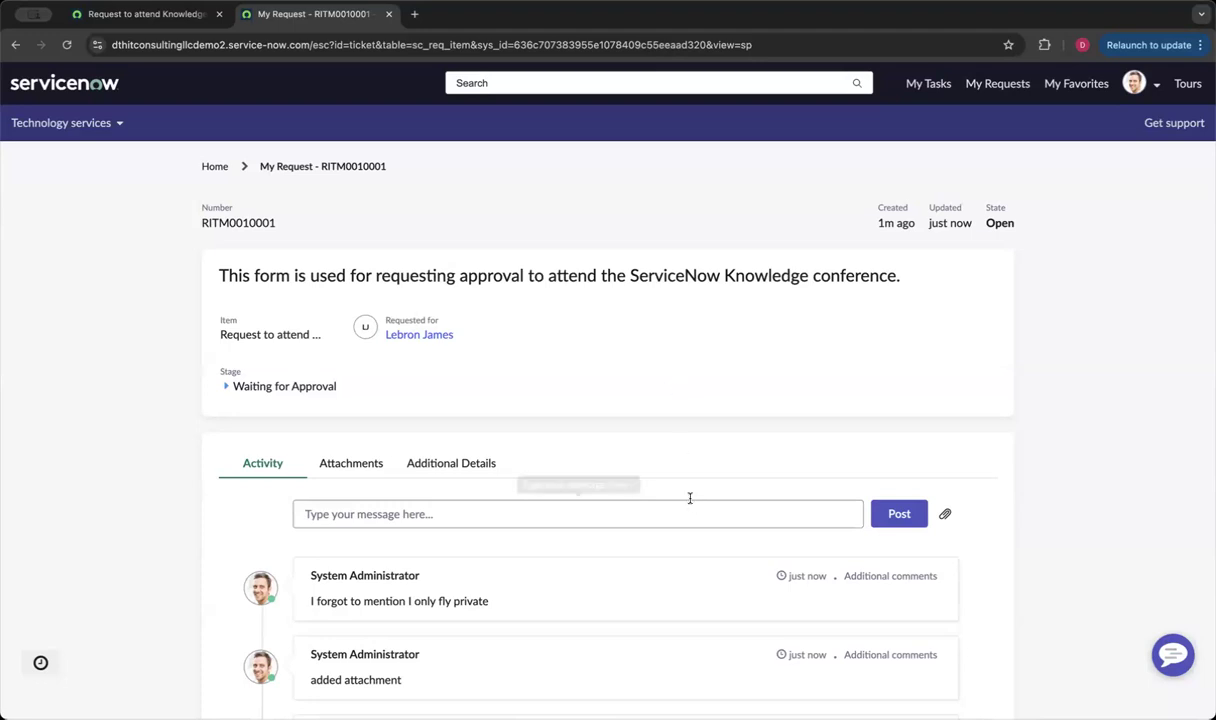
Step: Return from the requested item to the Employee Center home page
{"action": "scroll", "coordinate": [680, 470], "scroll_direction": "down", "scroll_amount": 1}
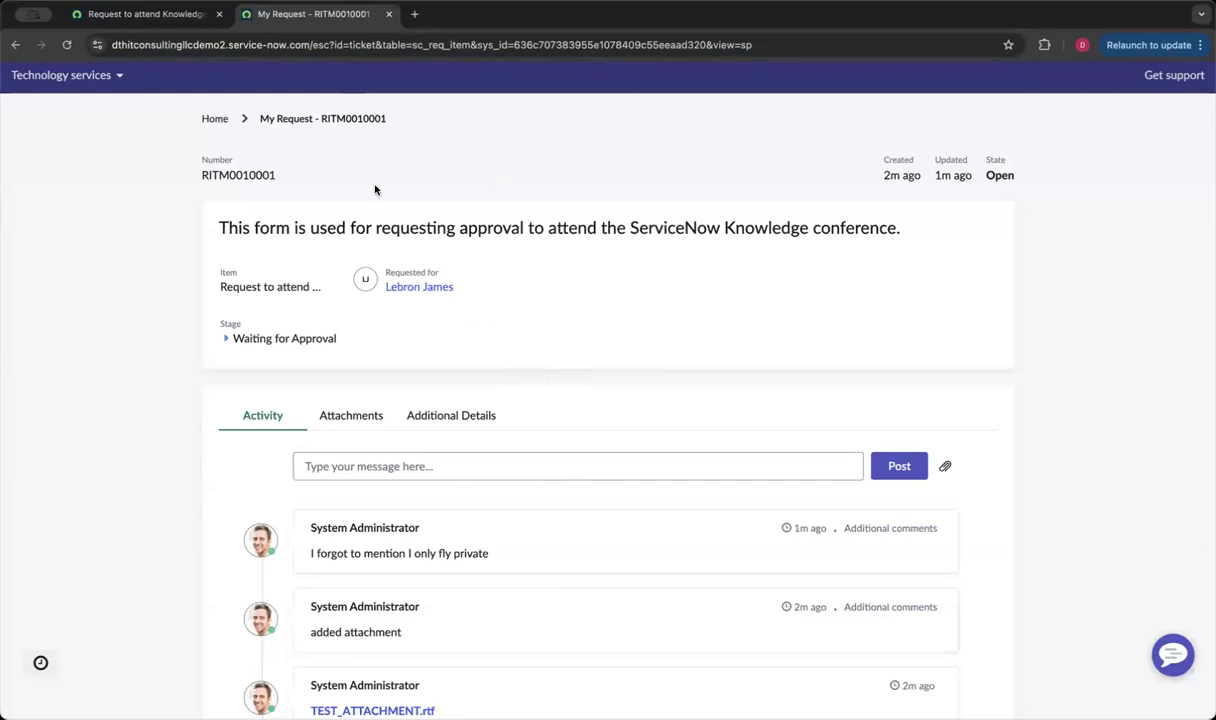
{"action": "left_click", "coordinate": [212, 119]}
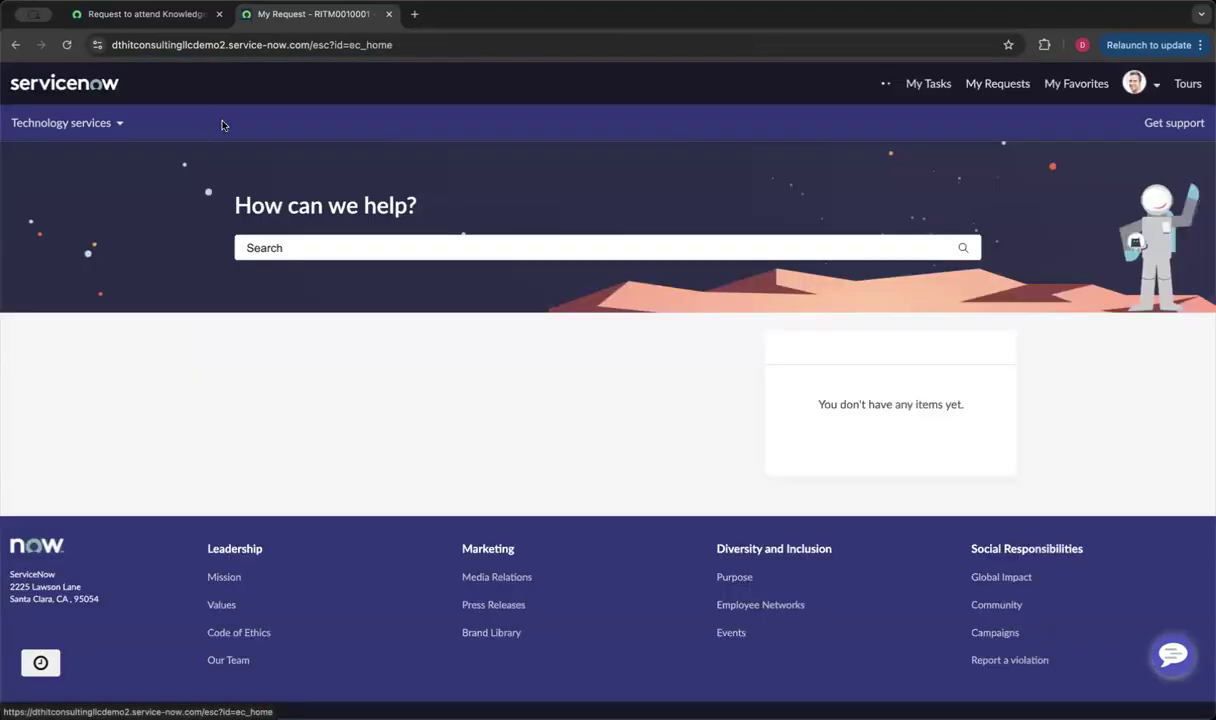